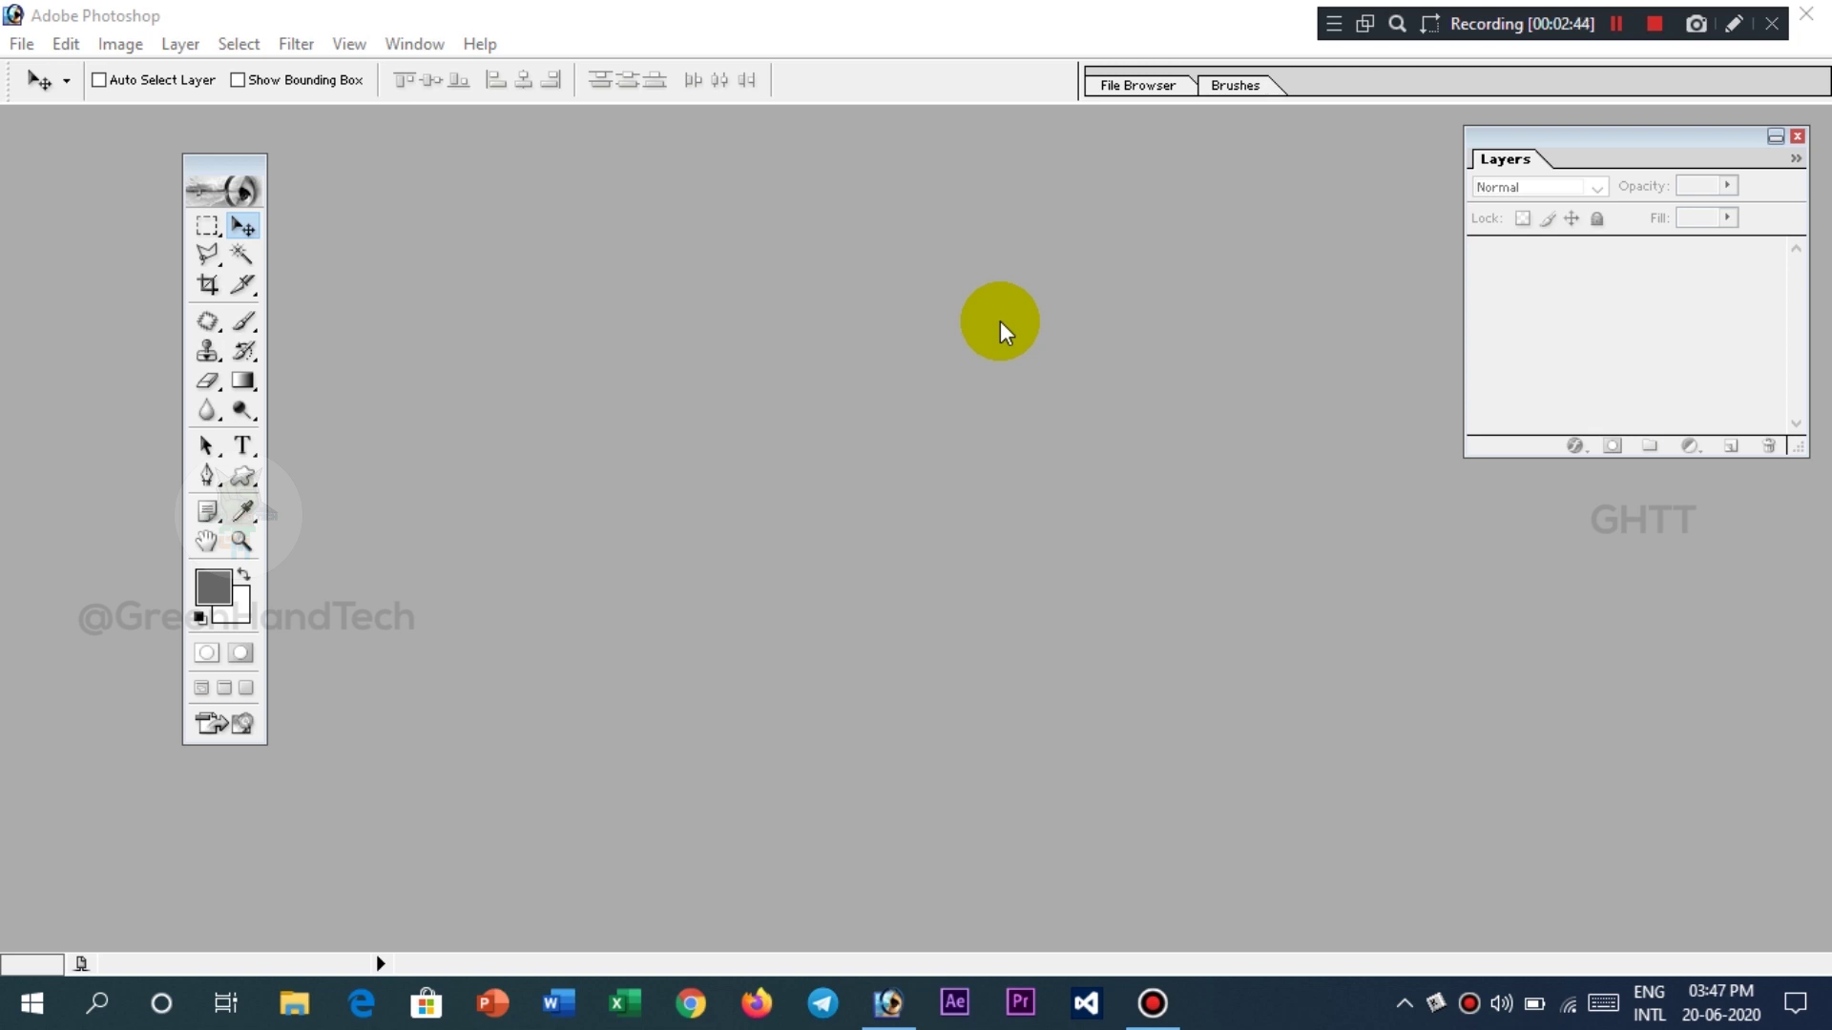
- Import a scanned page through EasyCamera TWAIN and bring Untitled-1 to the front
{"action": "left_click", "coordinate": [27, 42]}
{"action": "mouse_move", "coordinate": [115, 432]}
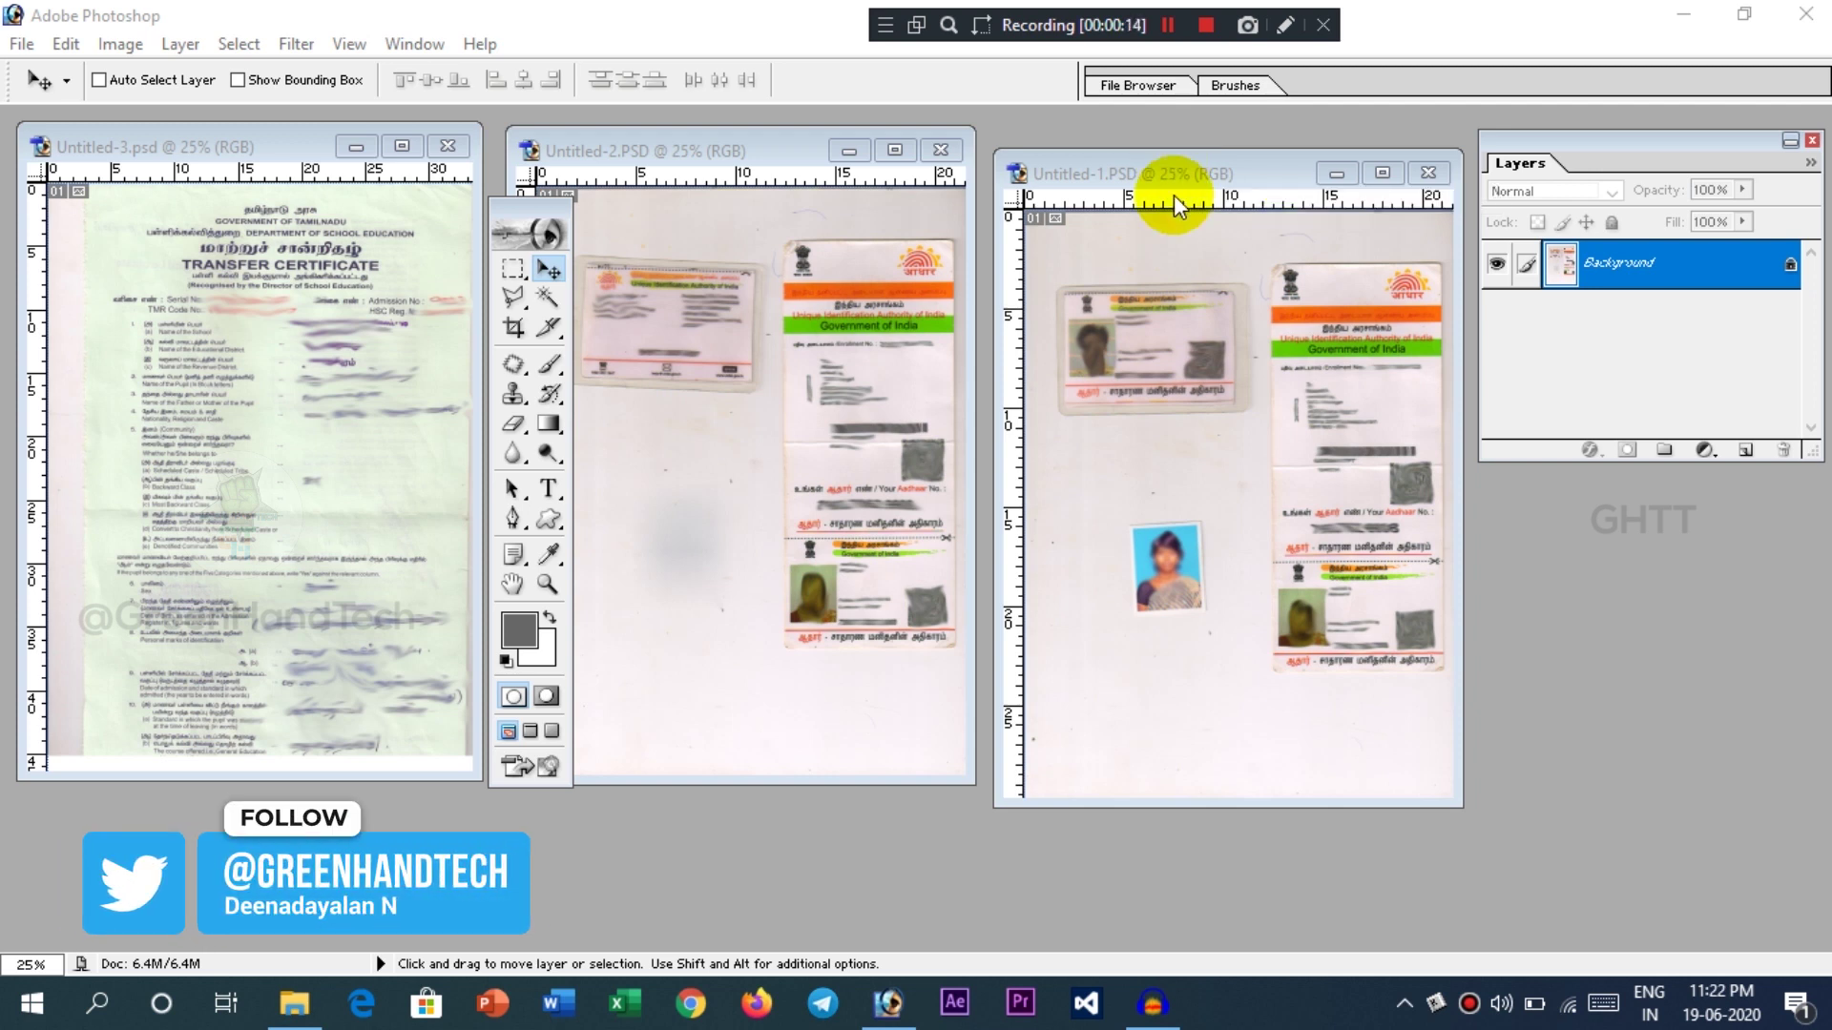
{"action": "left_click", "coordinate": [1170, 180]}
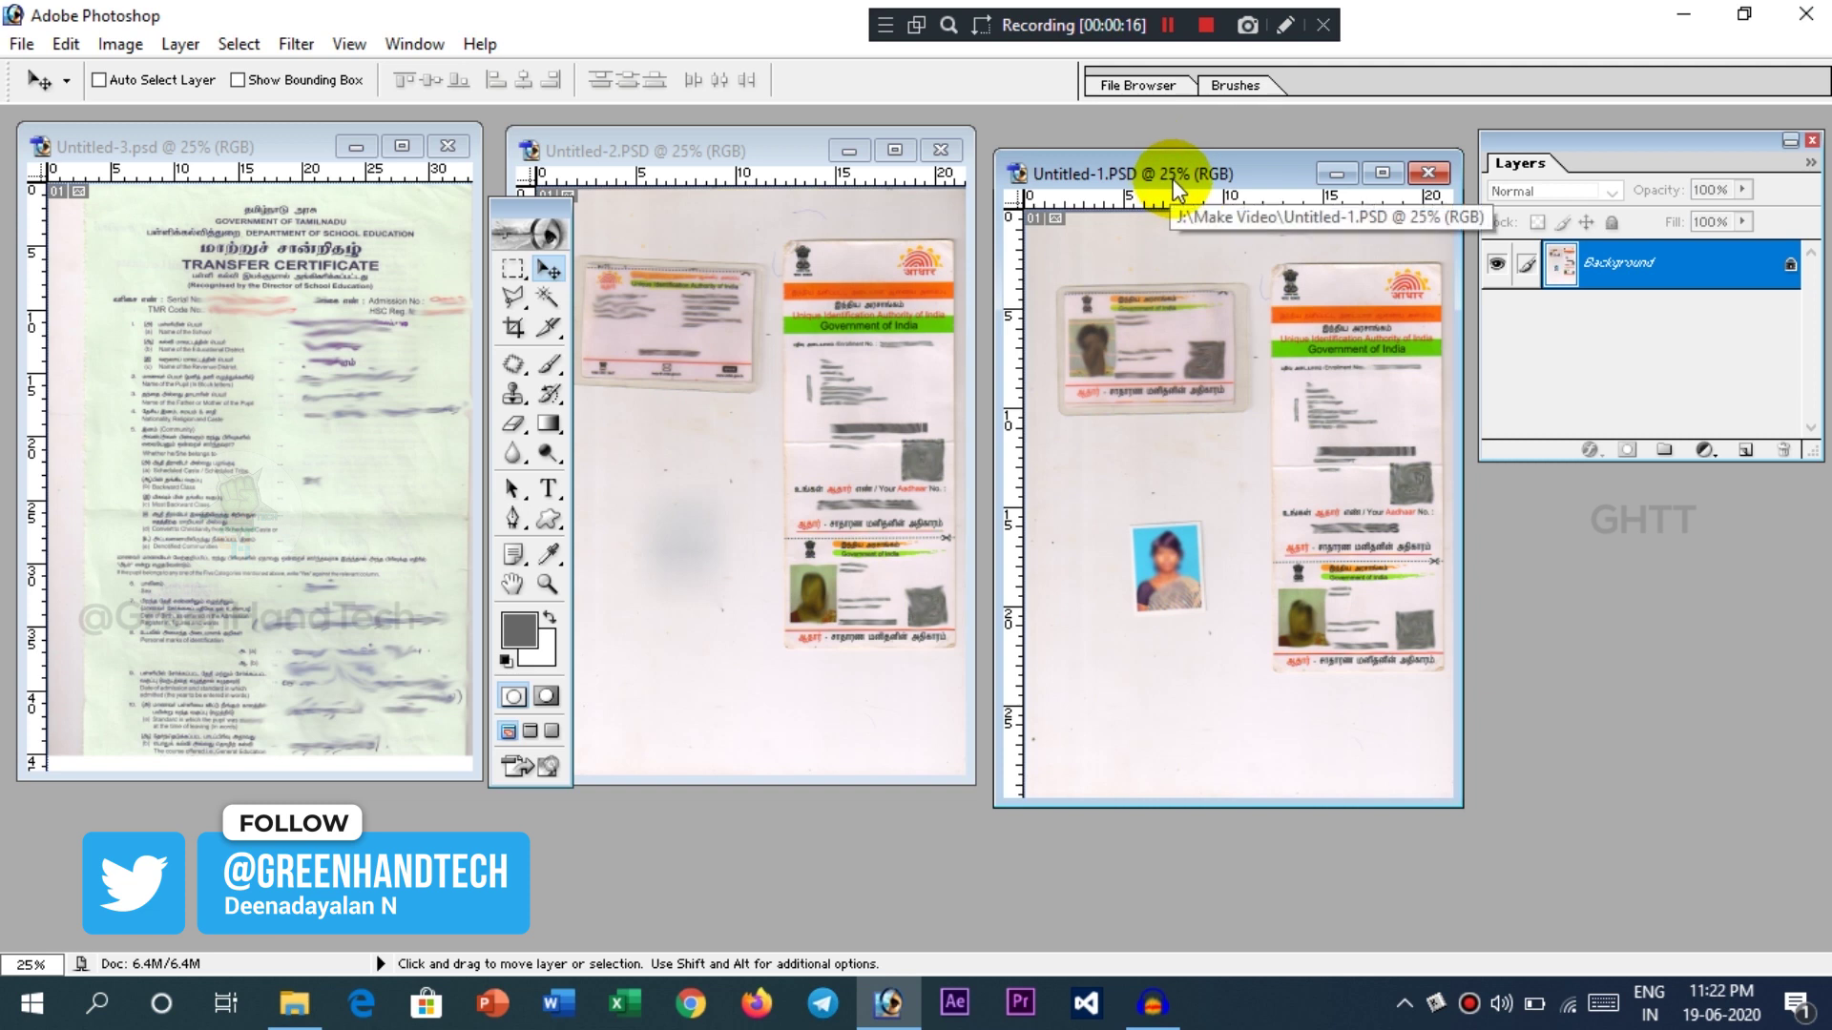
{"action": "left_click_drag", "start_coordinate": [1171, 180], "coordinate": [1170, 182]}
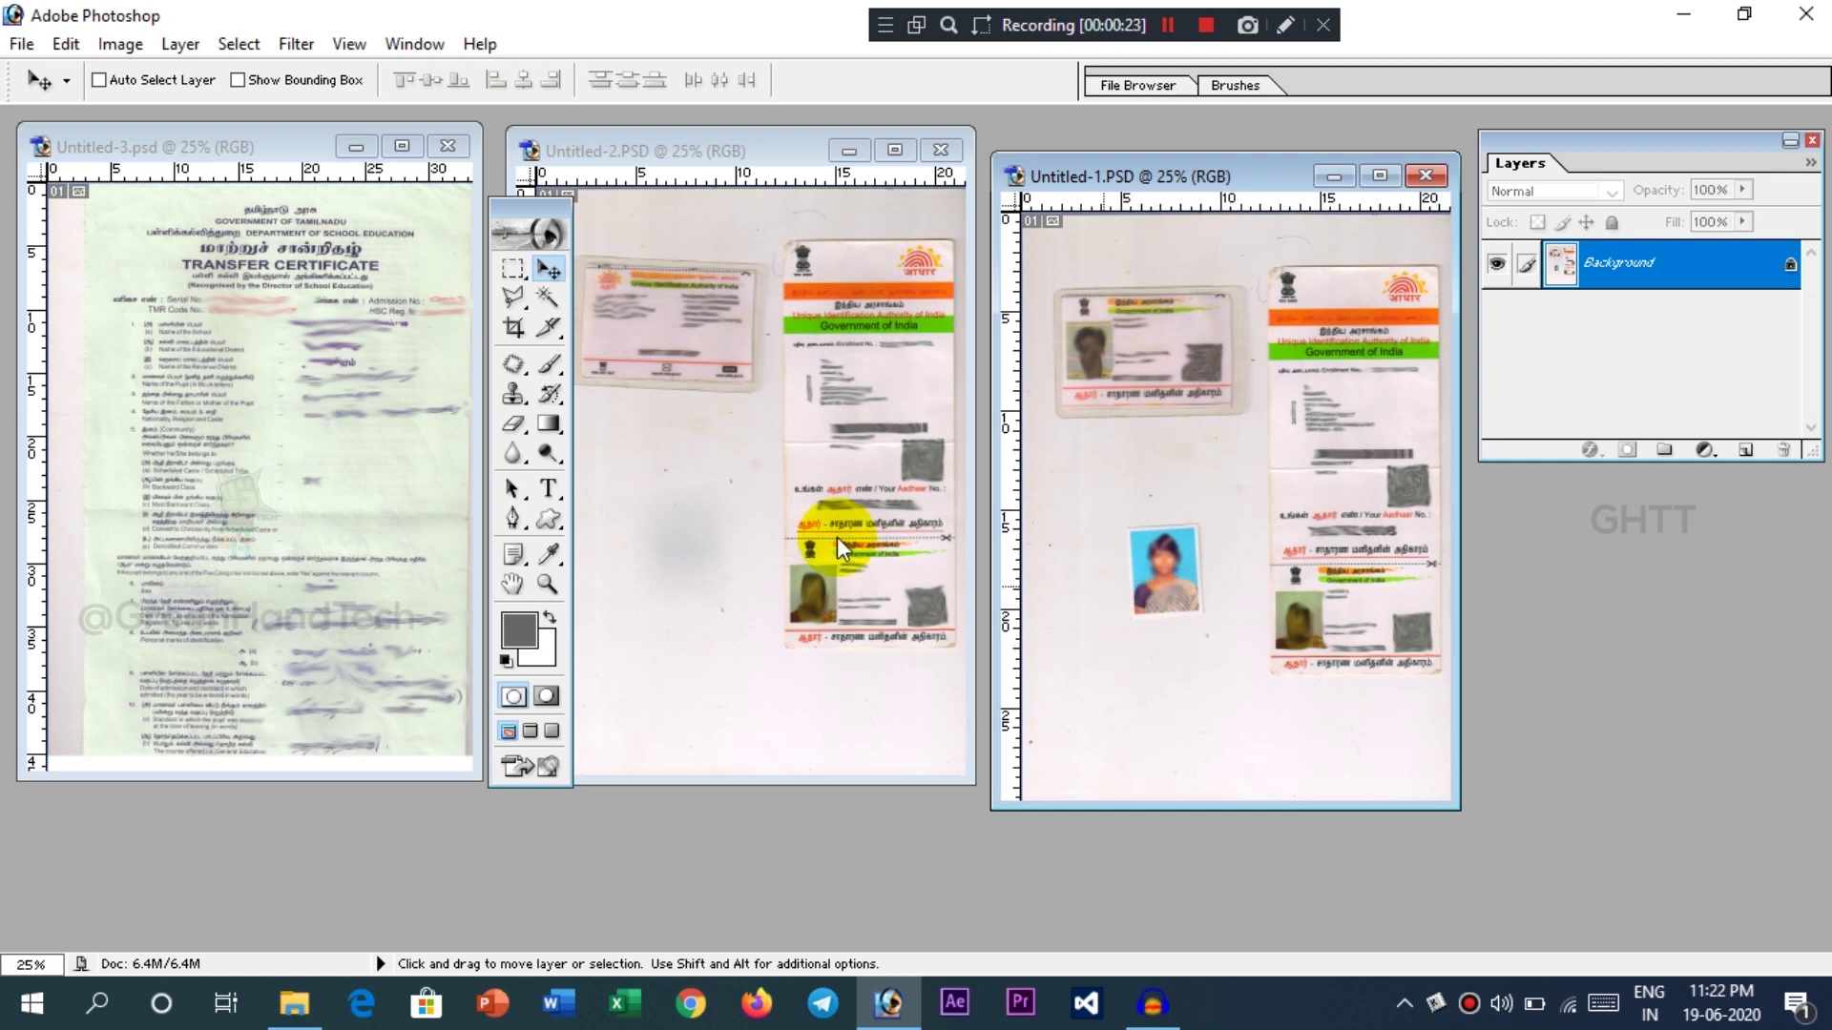
- Look over the import options without choosing, then bring Untitled-2 and the Untitled-3 certificate forward
{"action": "left_click", "coordinate": [36, 54]}
{"action": "mouse_move", "coordinate": [107, 428]}
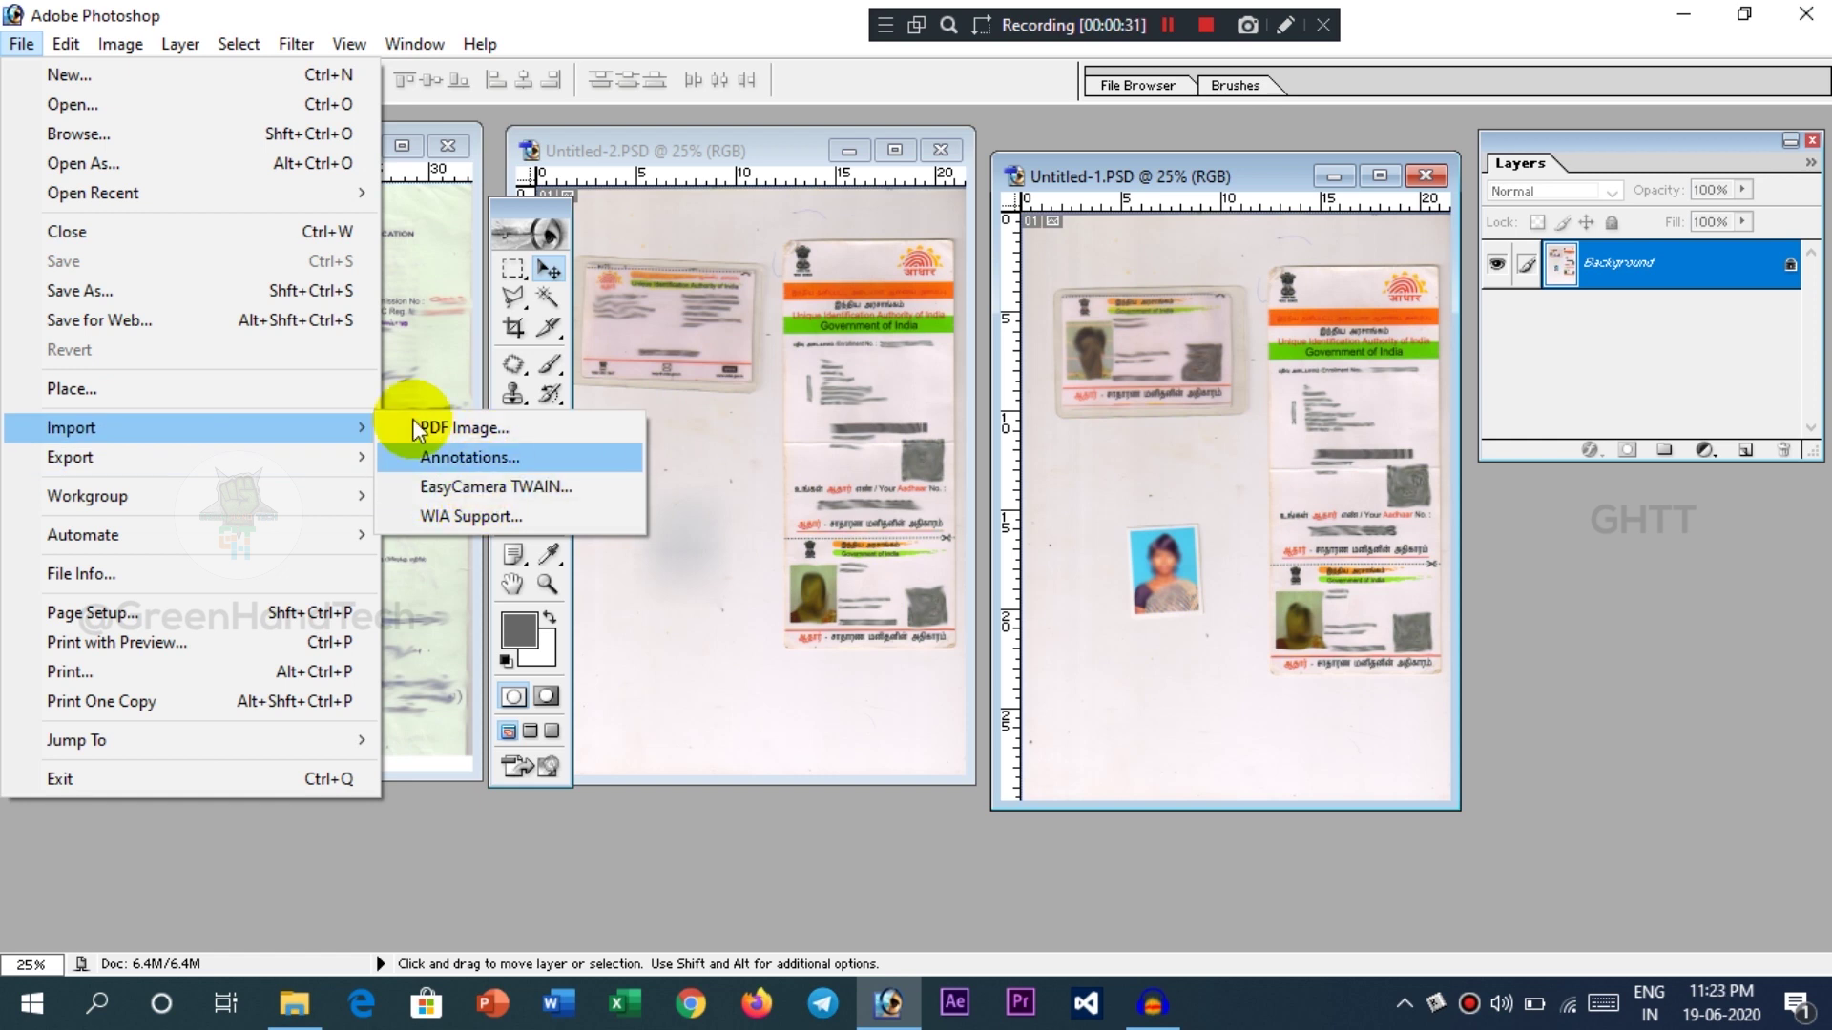
{"action": "left_click", "coordinate": [1256, 175]}
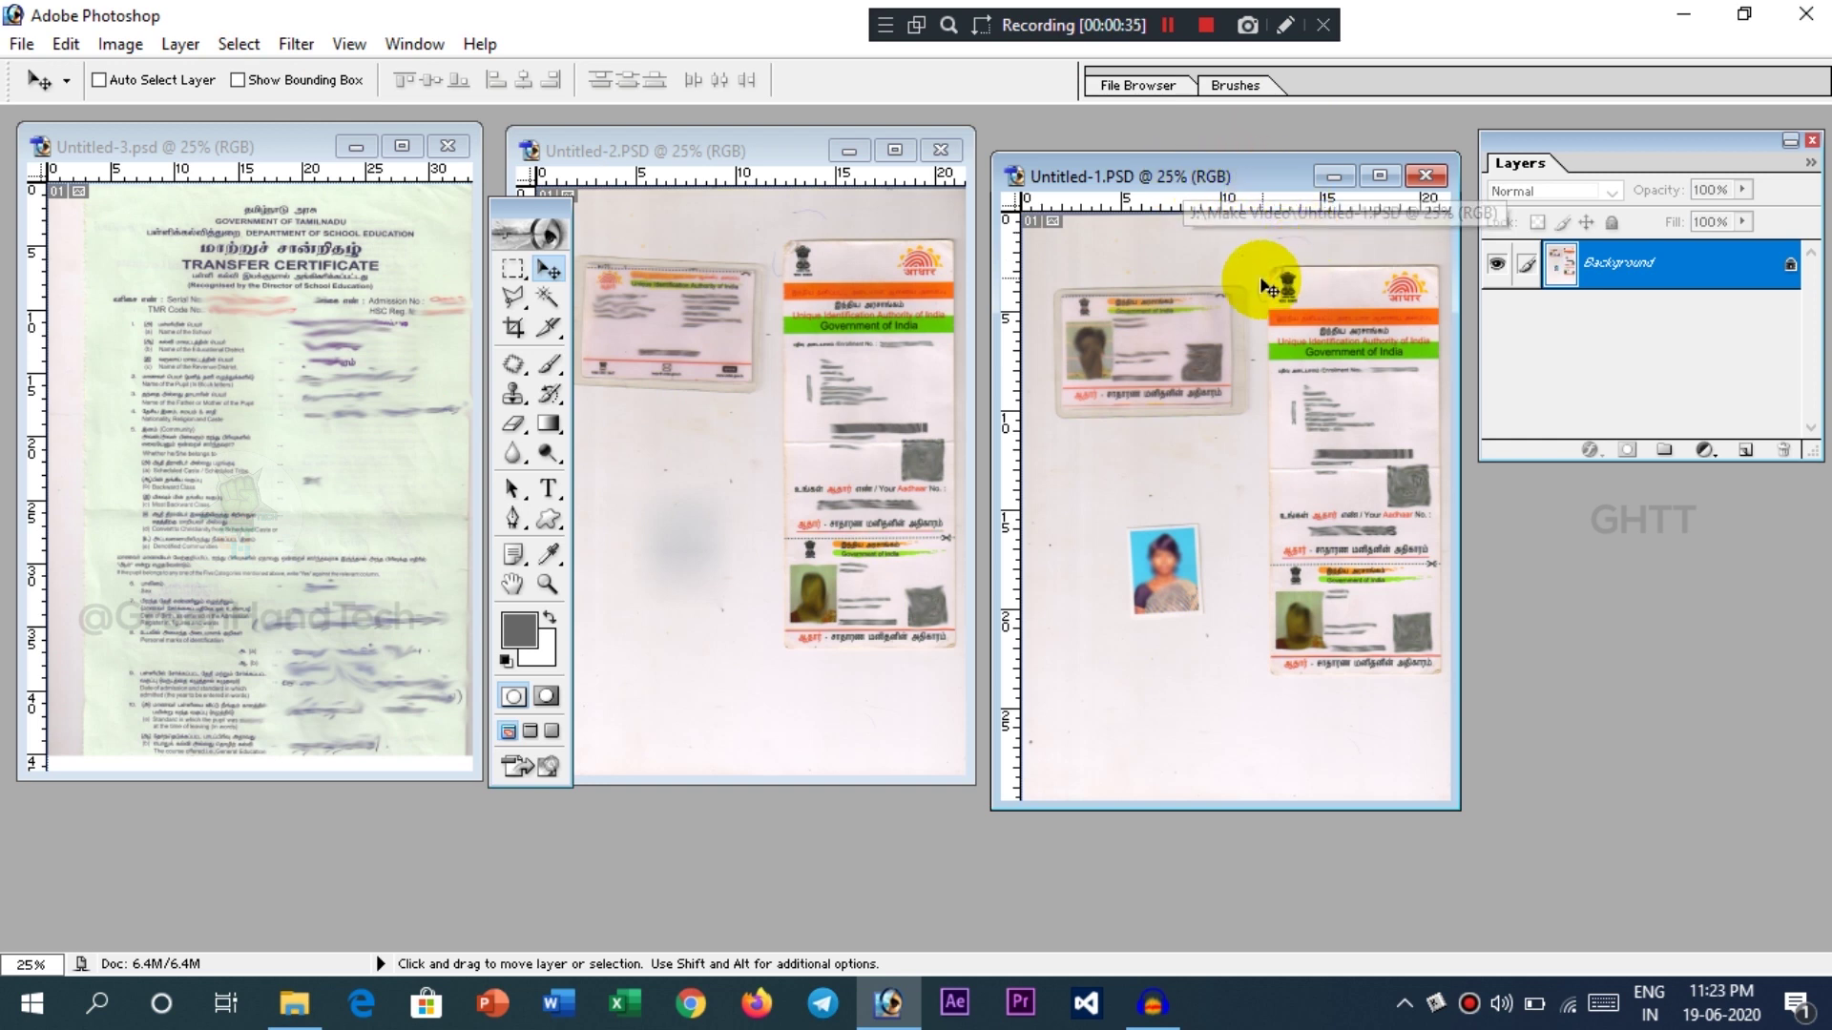
{"action": "left_click", "coordinate": [721, 159]}
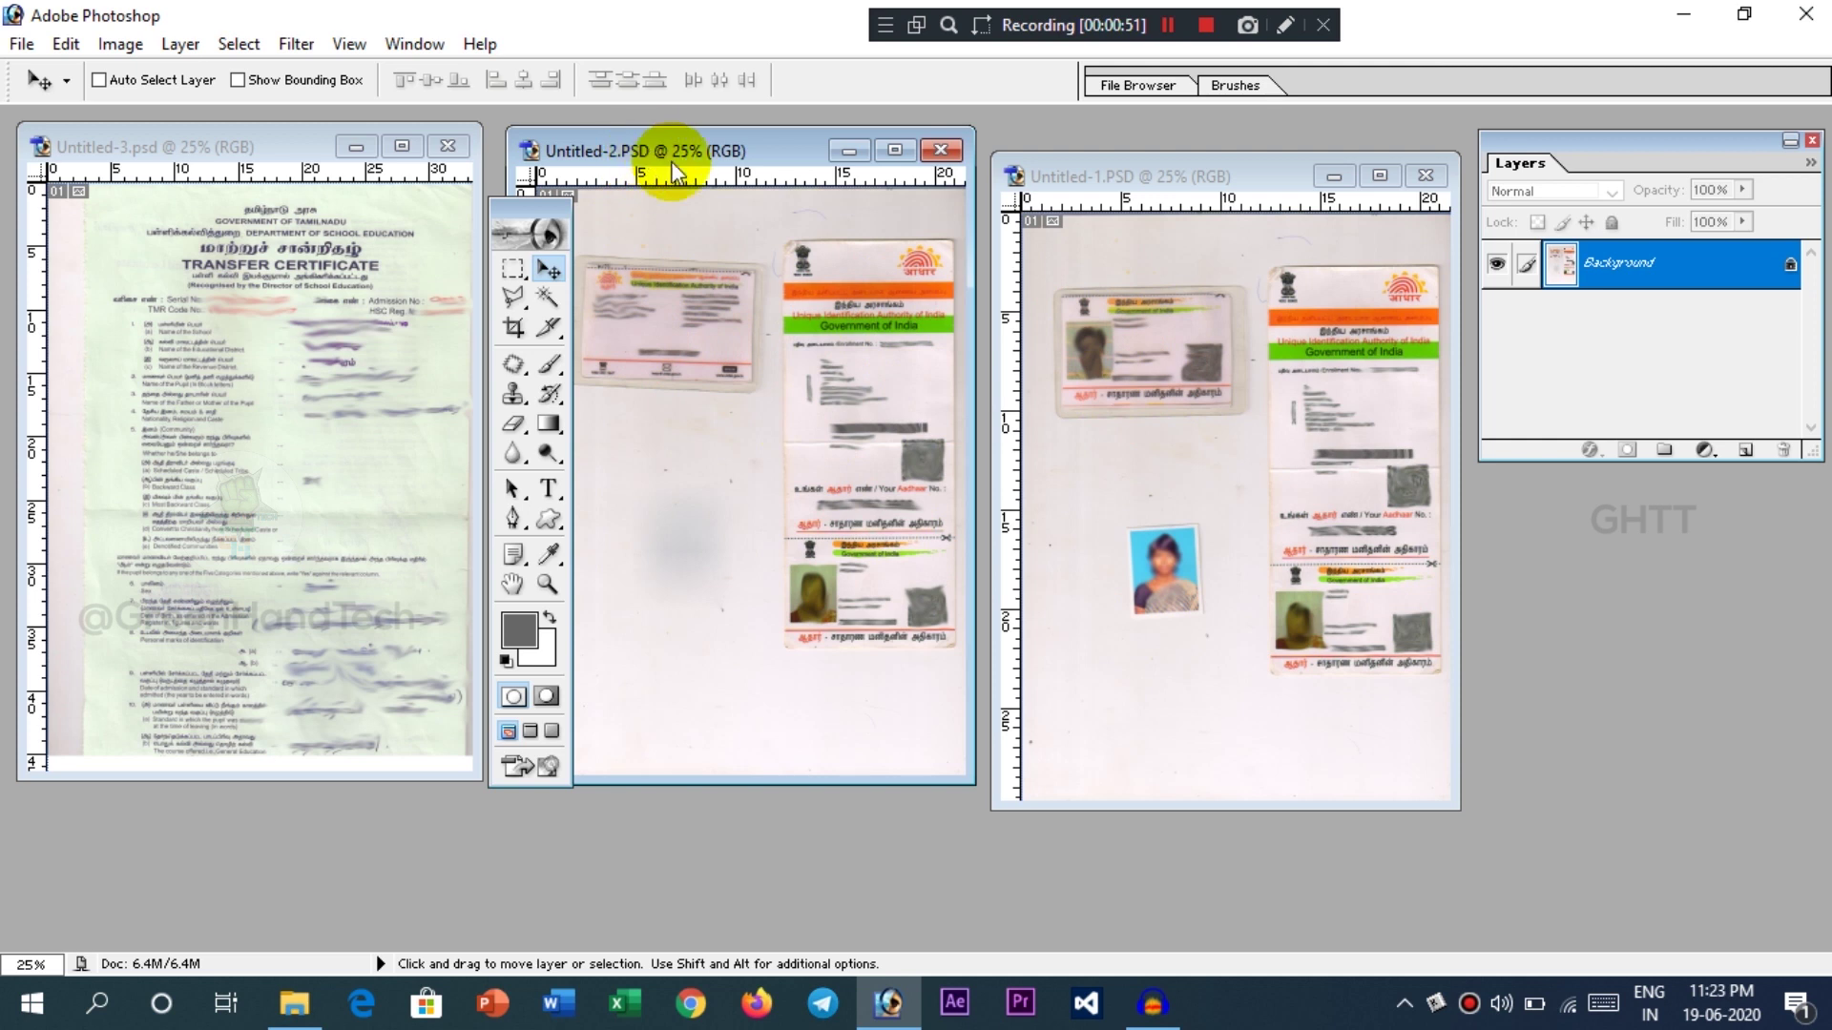
{"action": "left_click", "coordinate": [263, 149]}
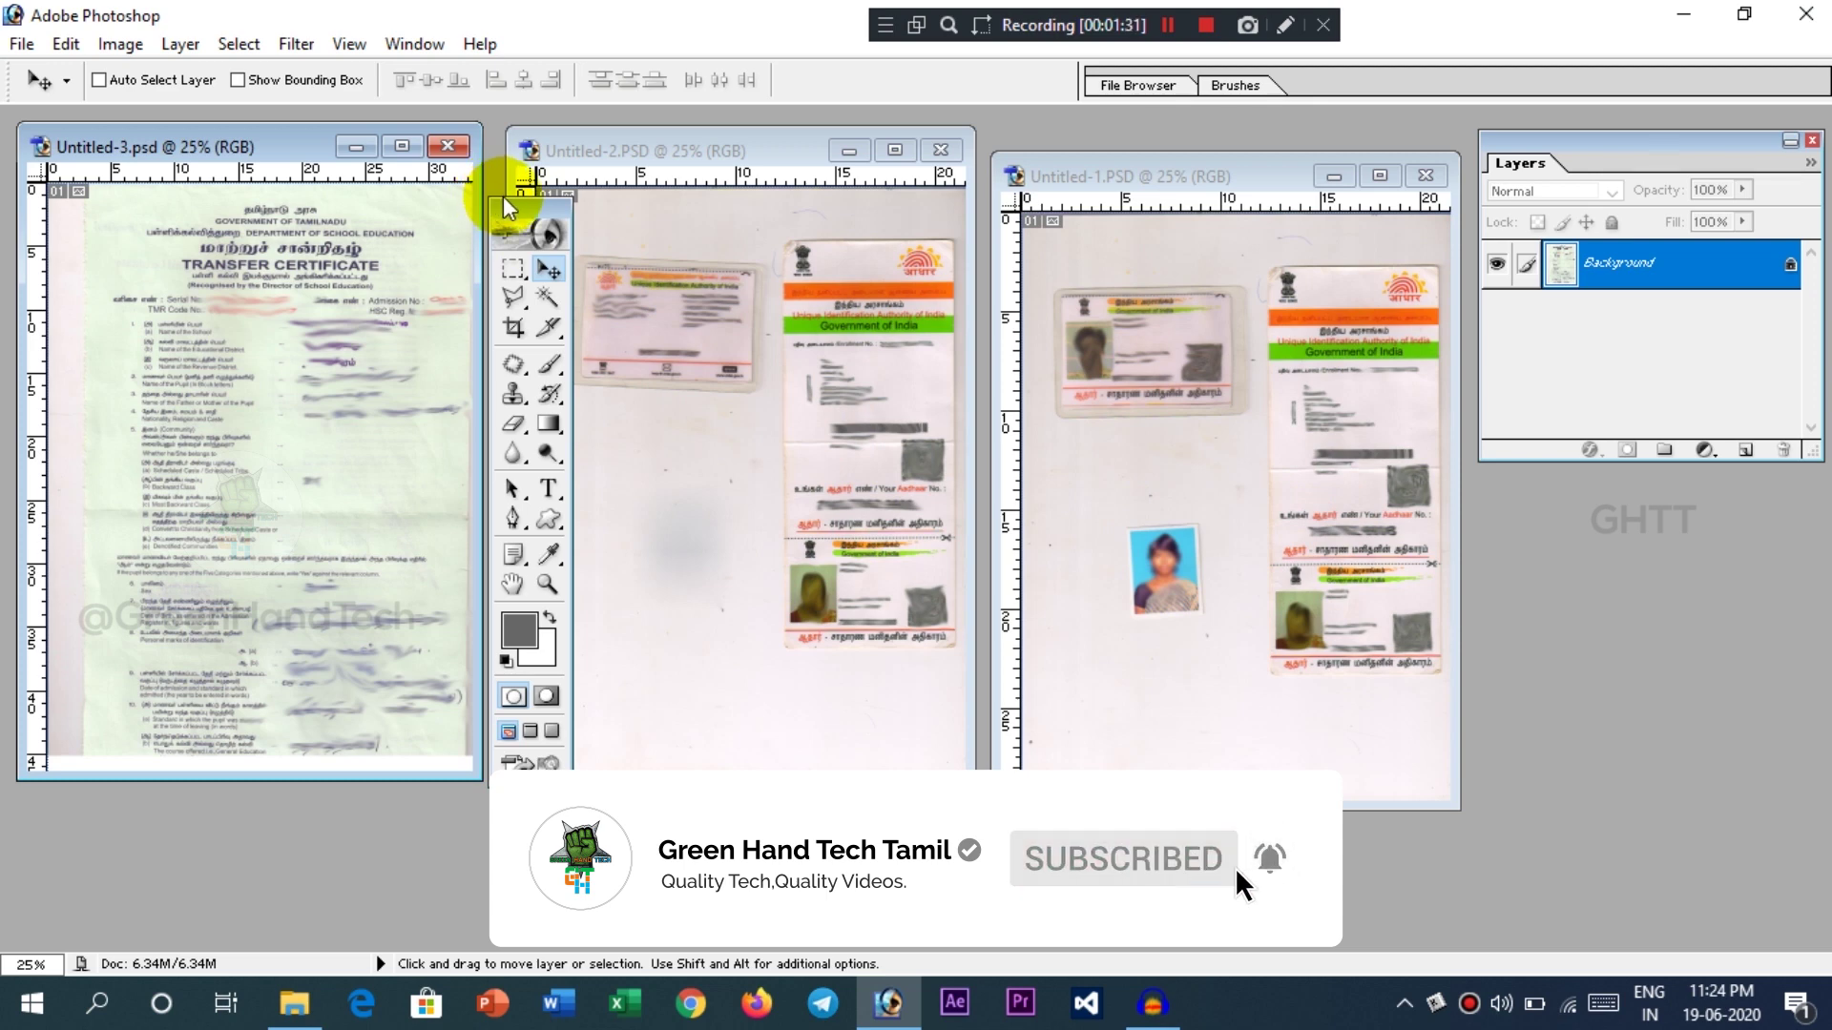
- Move the toolbox to the far left, out of the documents' way
{"action": "left_click", "coordinate": [502, 196]}
{"action": "left_click_drag", "start_coordinate": [504, 216], "coordinate": [1616, 282]}
{"action": "left_click_drag", "start_coordinate": [1616, 278], "coordinate": [1616, 283]}
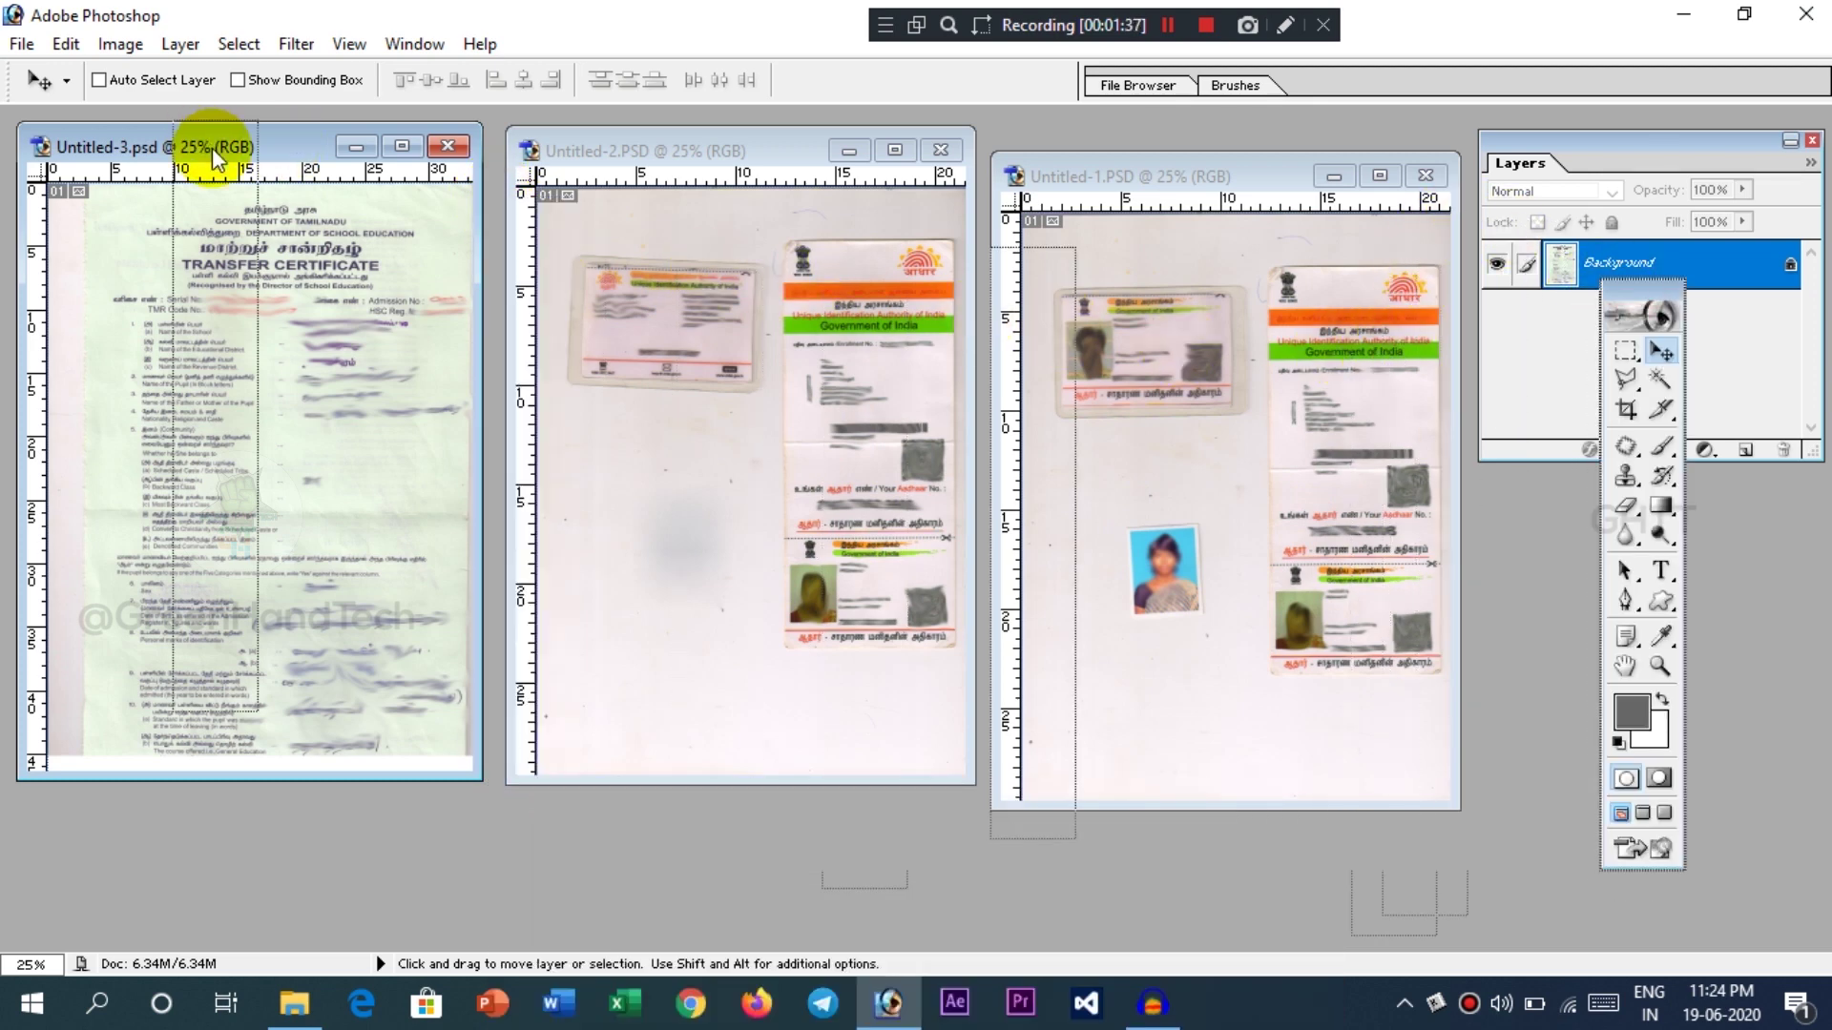
{"action": "left_click_drag", "start_coordinate": [204, 143], "coordinate": [1516, 254]}
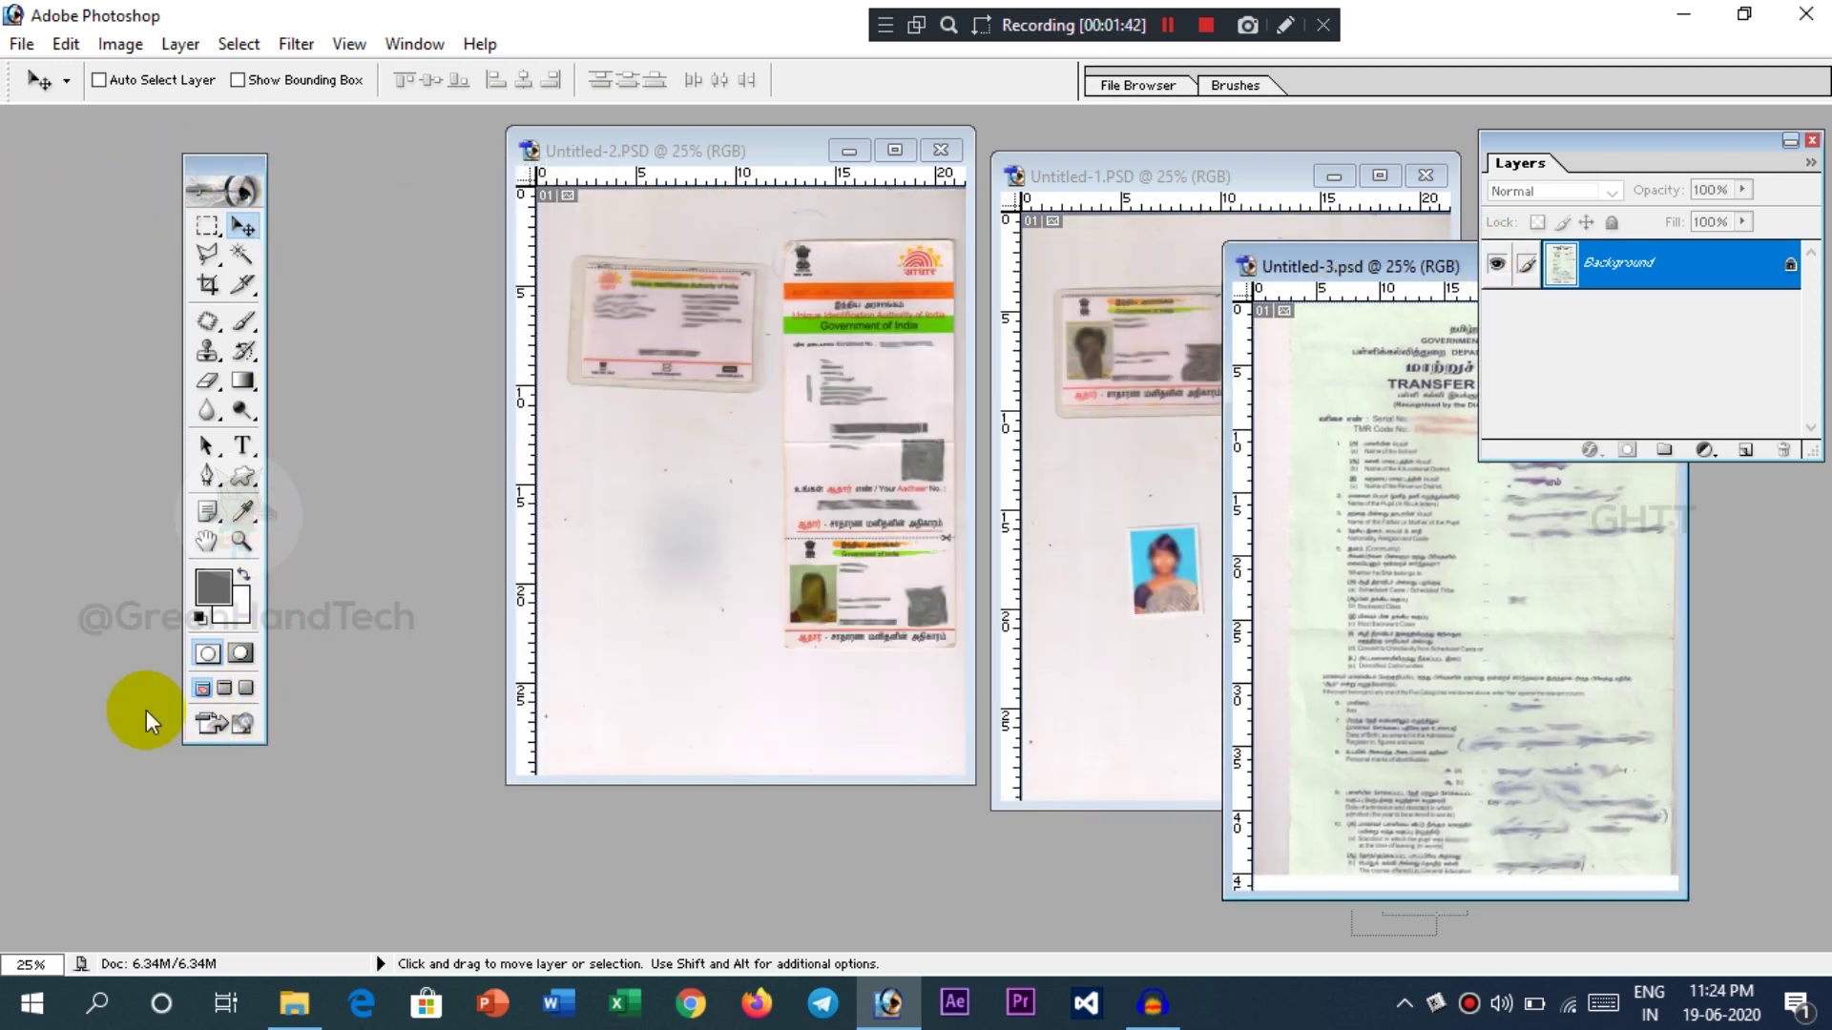
- Try the Rectangular Marquee and Move tools, finishing on the Zoom tool
{"action": "left_click", "coordinate": [204, 228]}
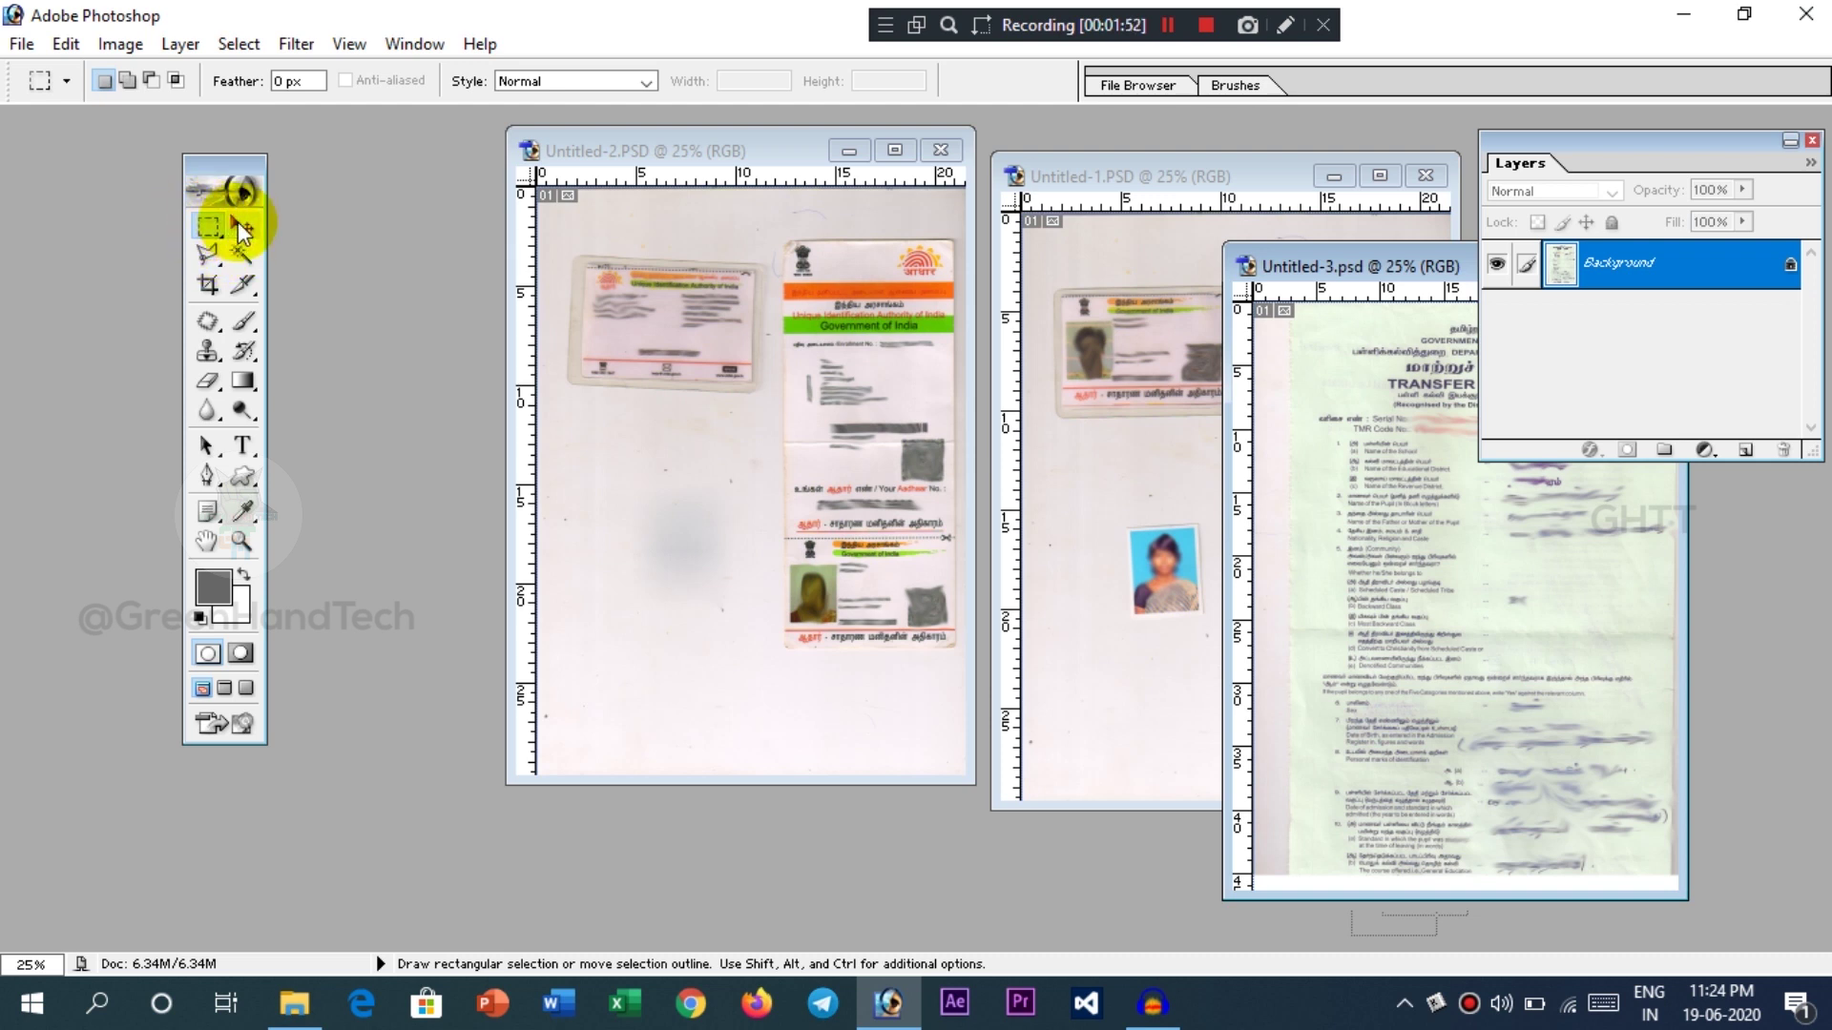
{"action": "left_click", "coordinate": [242, 227]}
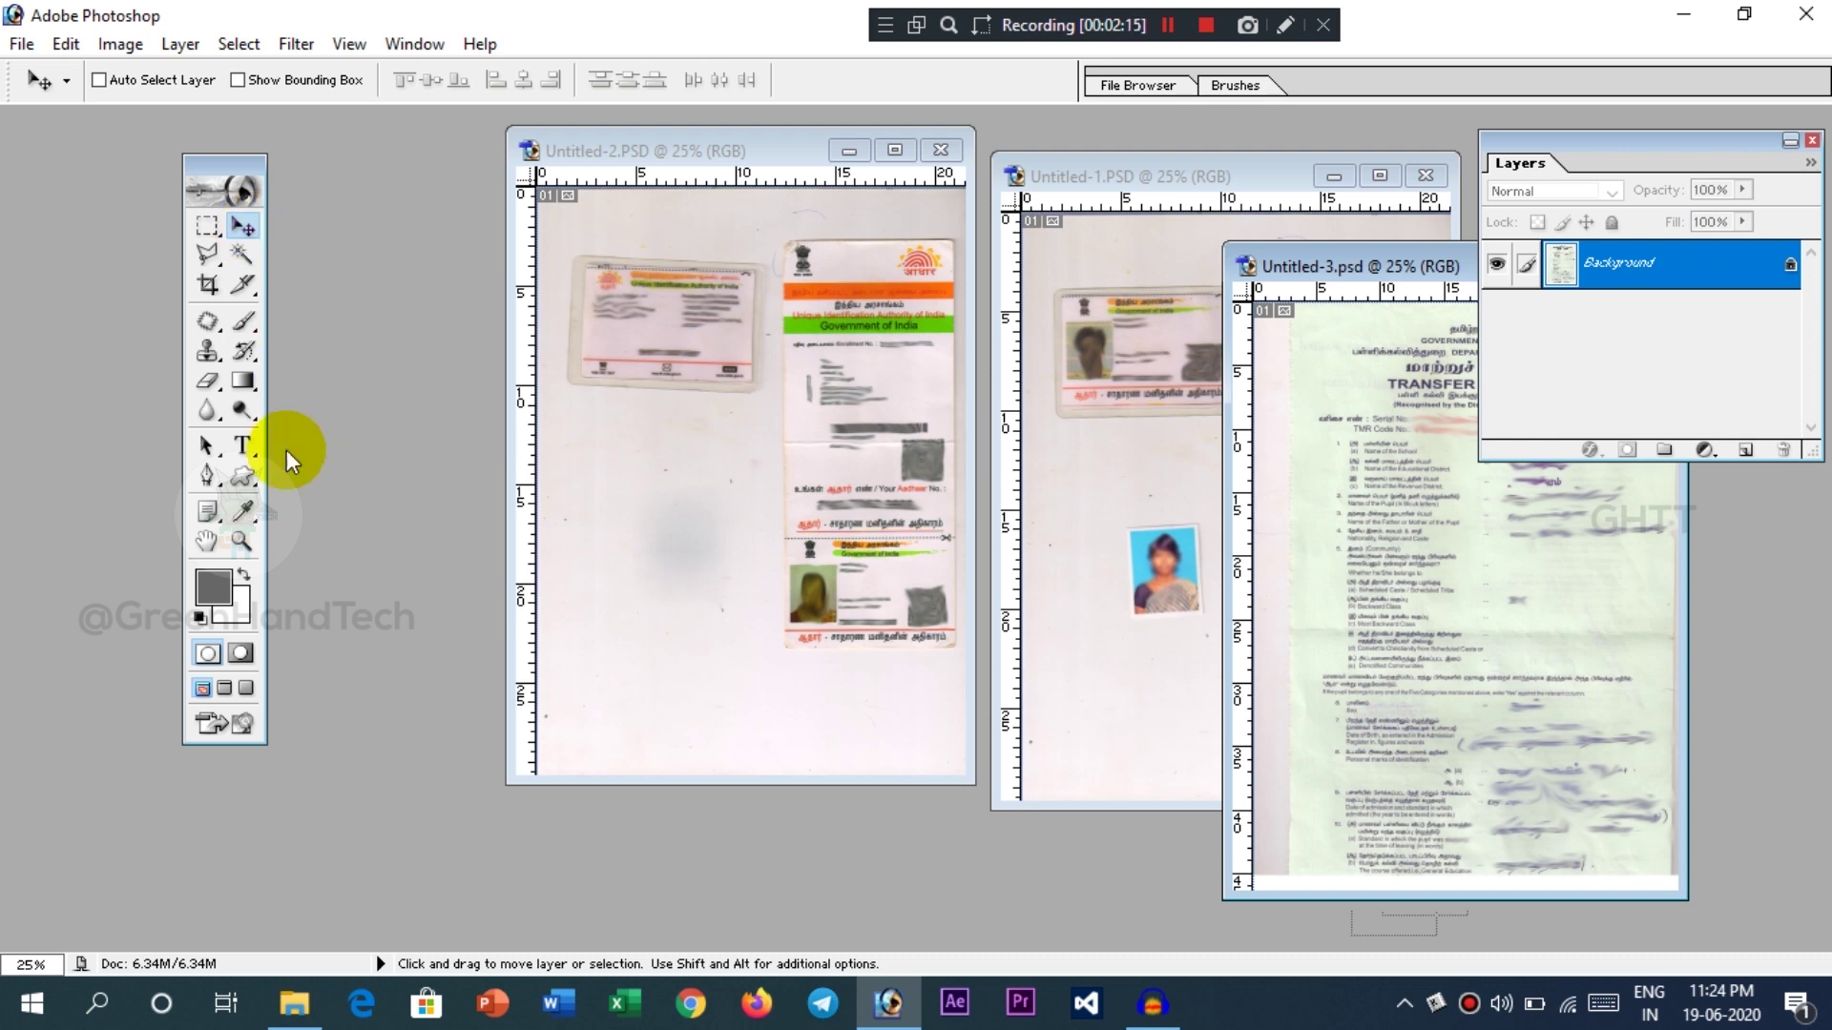
{"action": "left_click", "coordinate": [240, 542]}
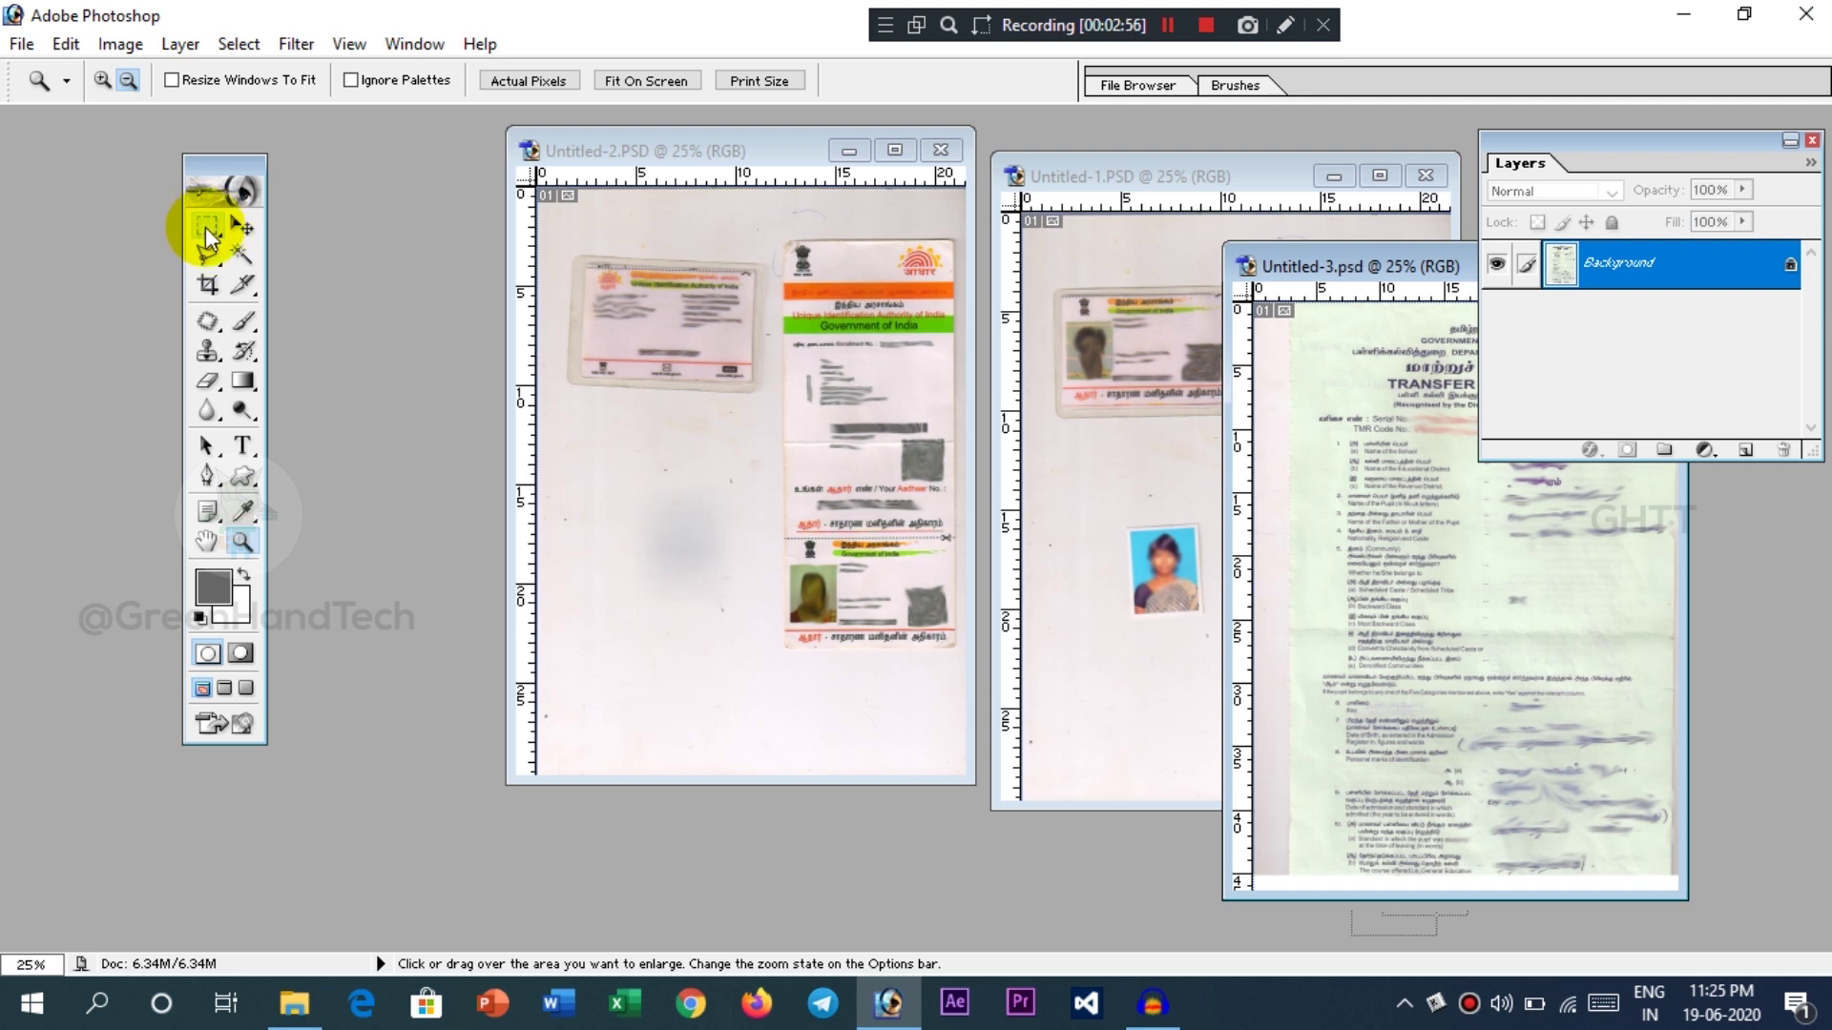
- Cycle through Marquee, Blur, Move, Zoom, Brush and Clone Stamp tools, ending on the Hand tool
{"action": "key", "text": "m"}
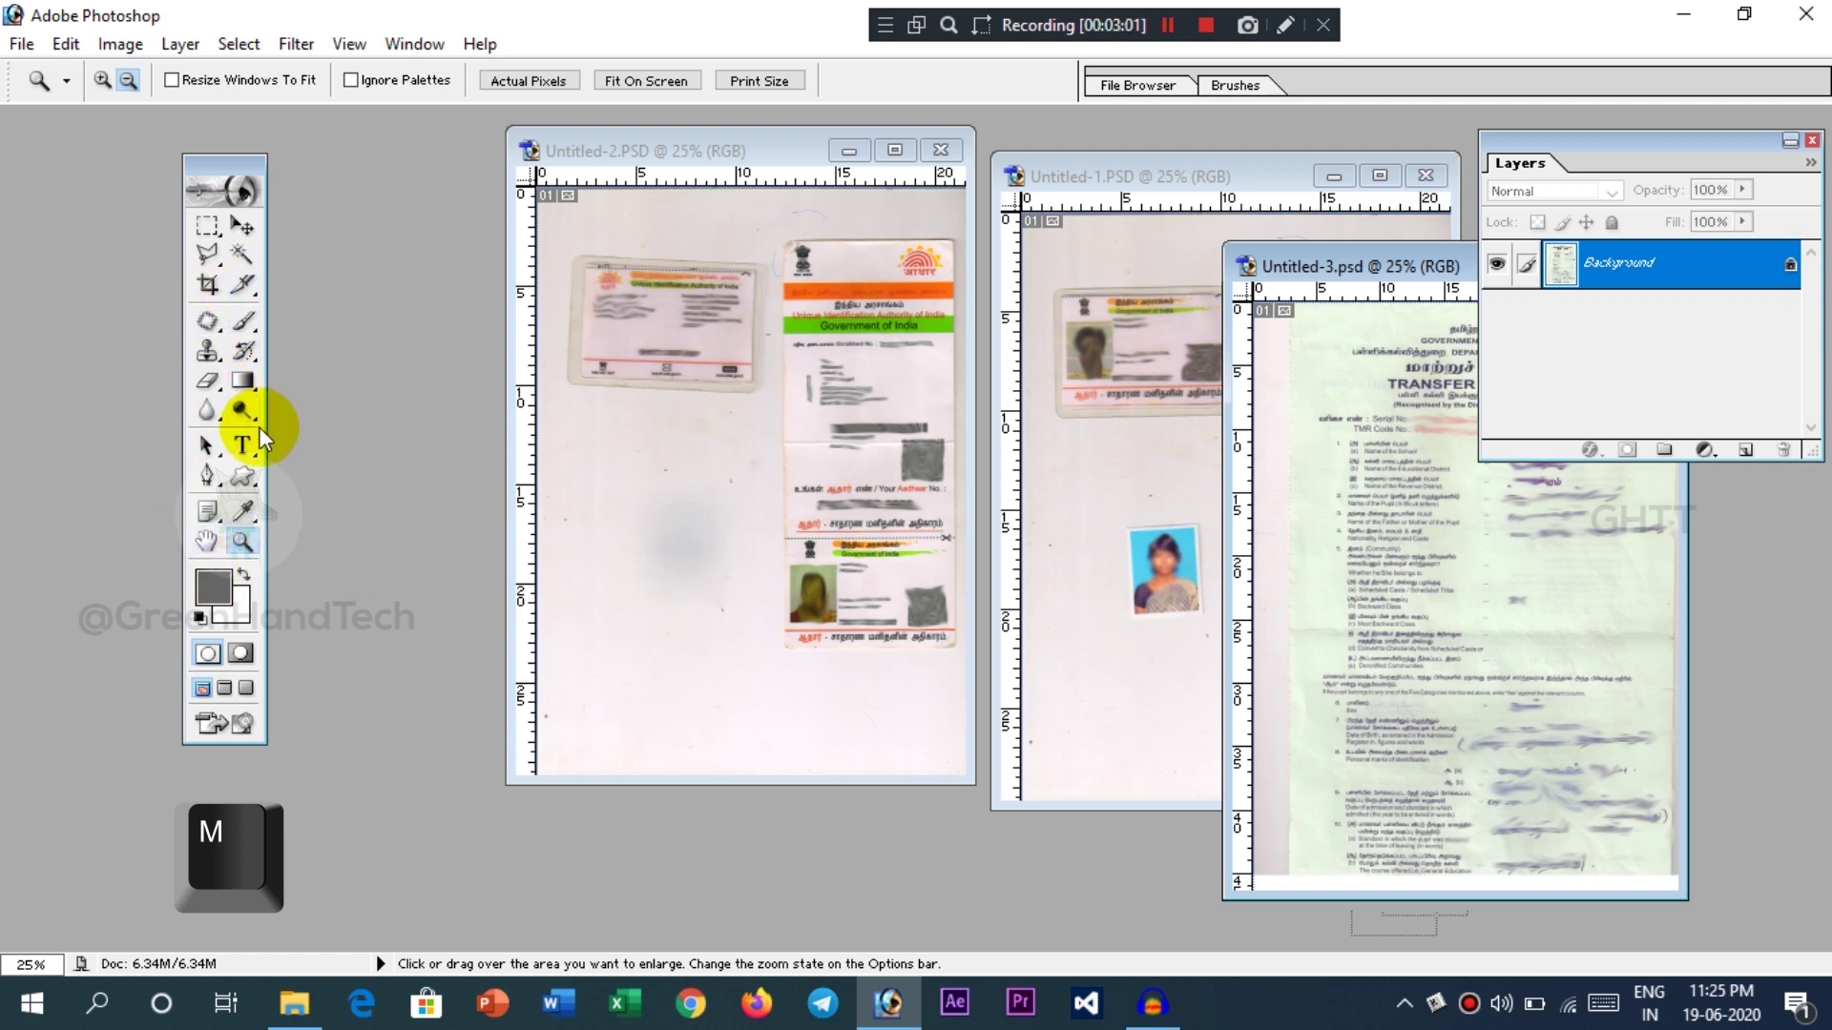
{"action": "key", "text": "m"}
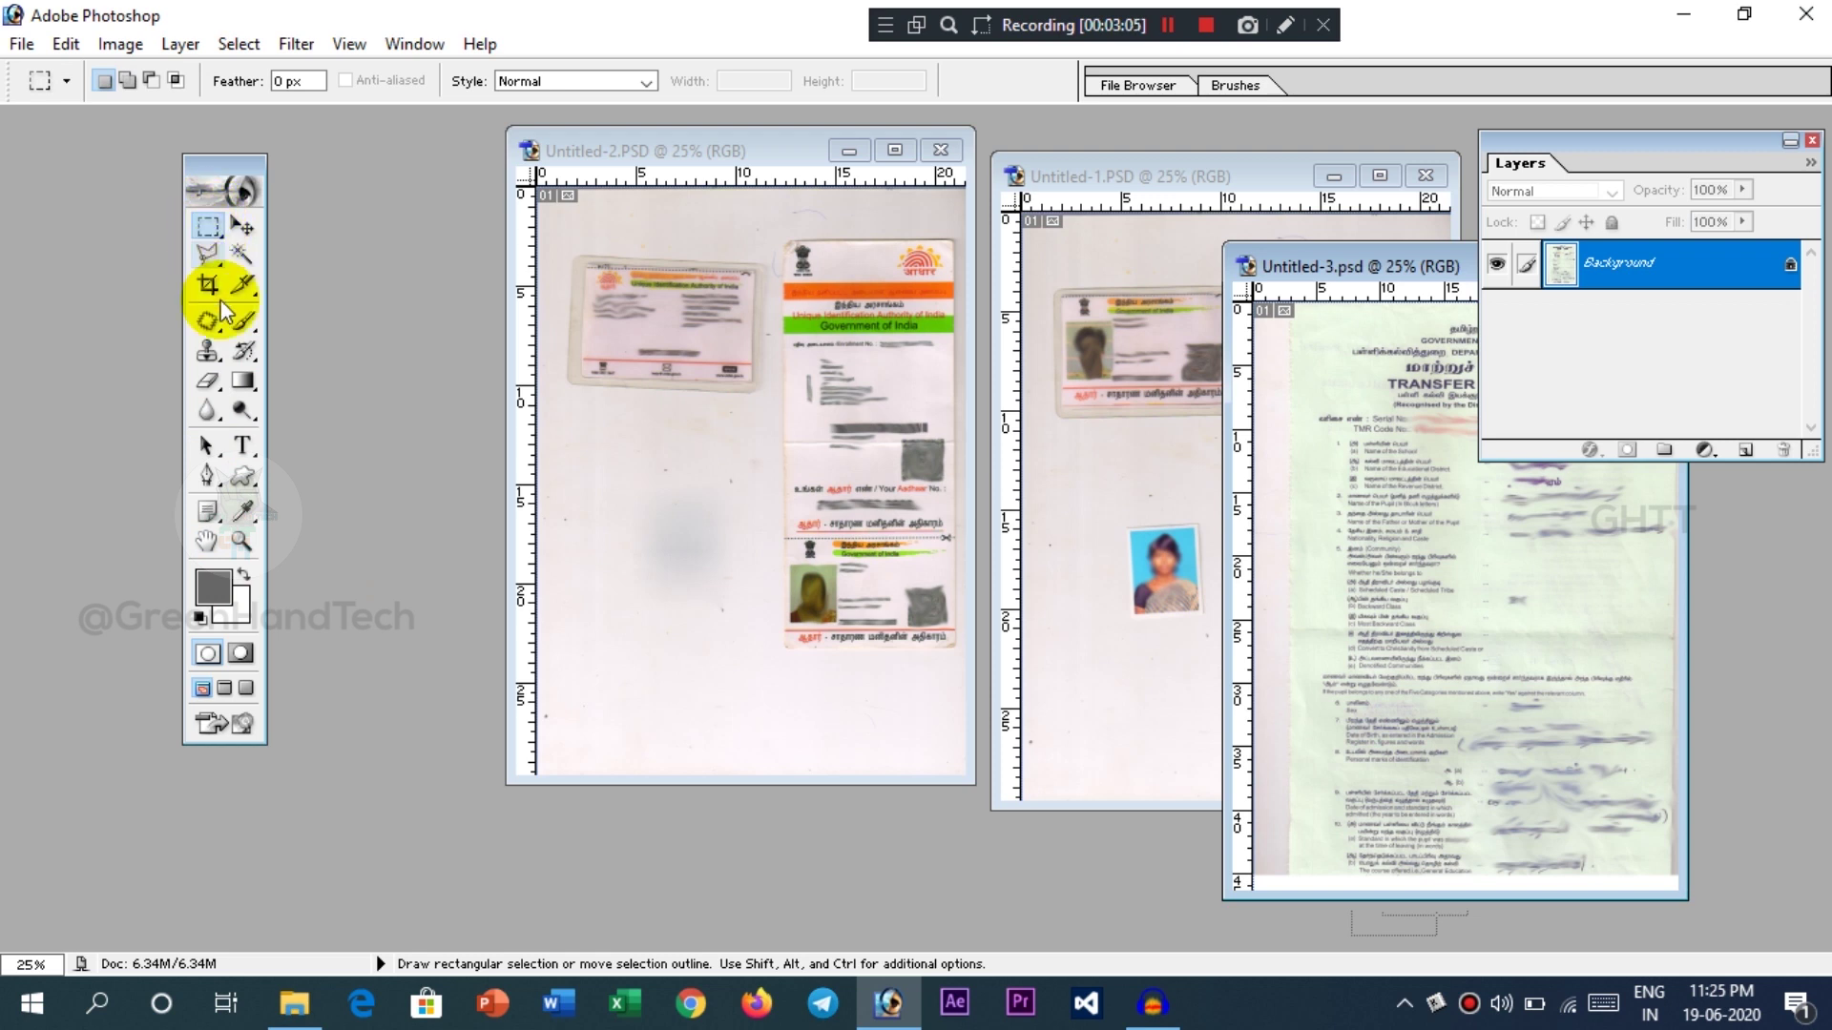
{"action": "key", "text": "r"}
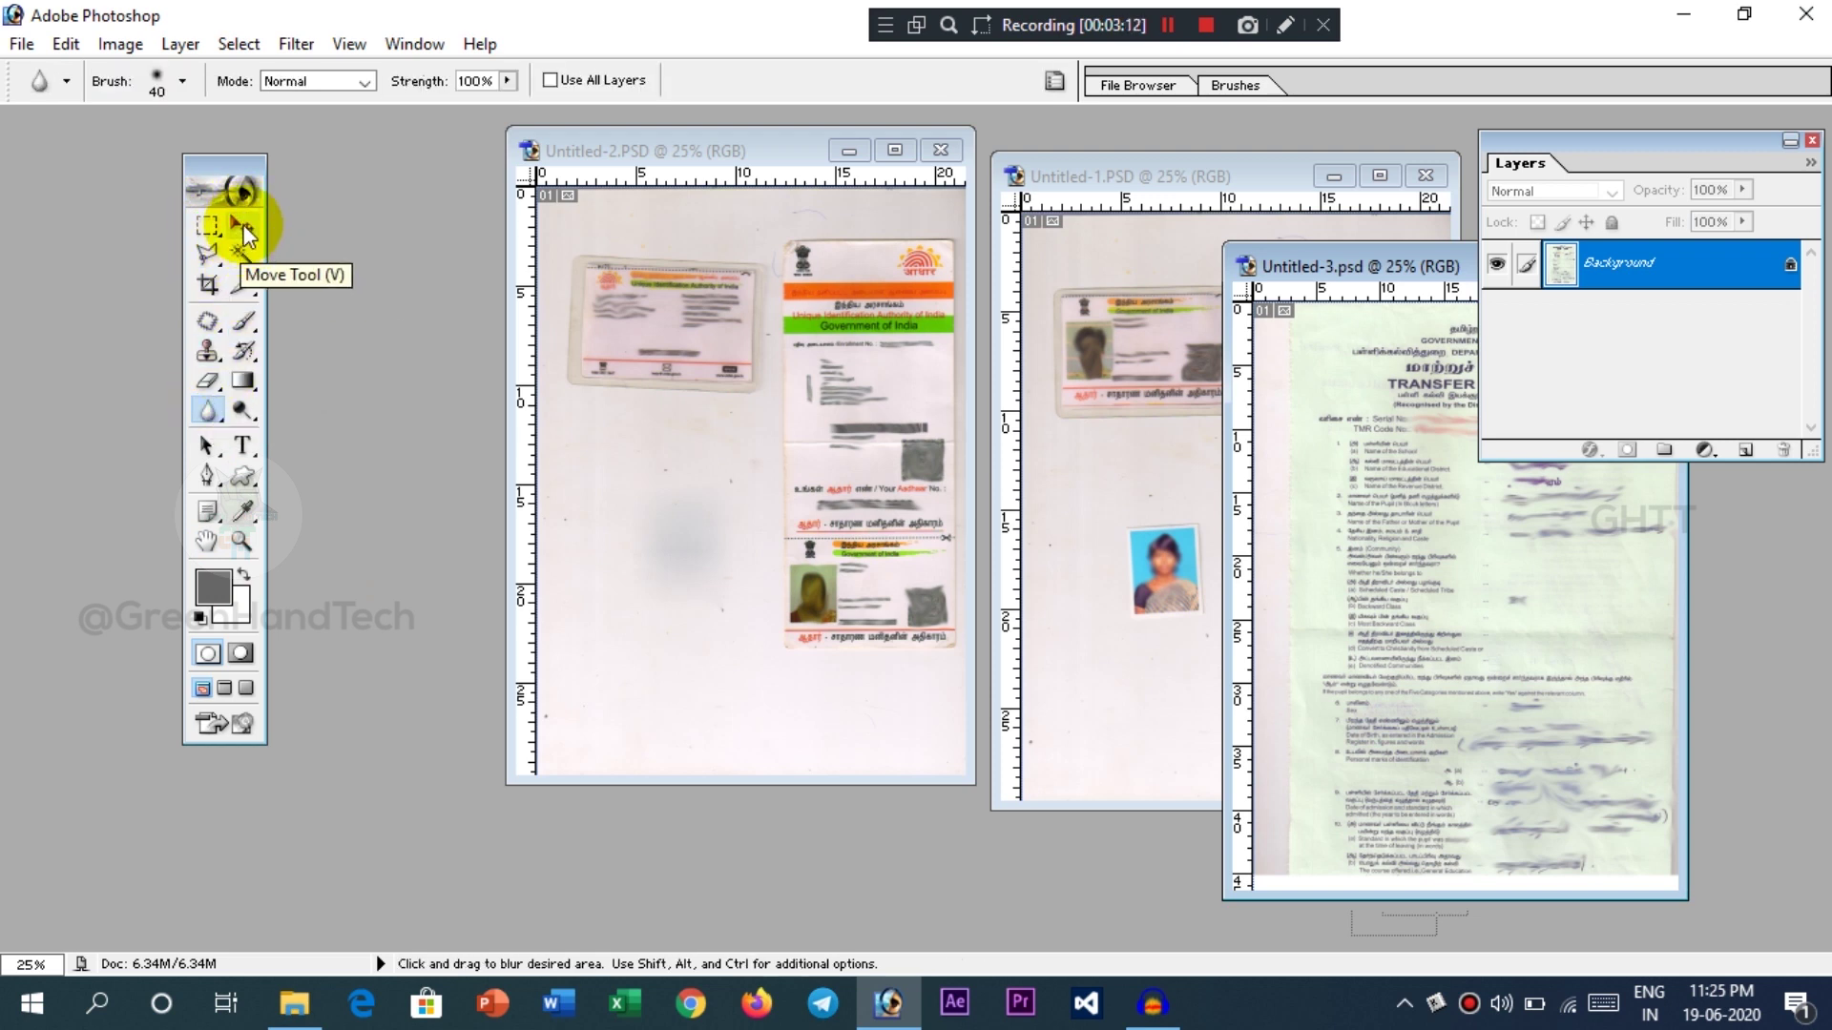
{"action": "key", "text": "v"}
{"action": "left_click", "coordinate": [244, 233]}
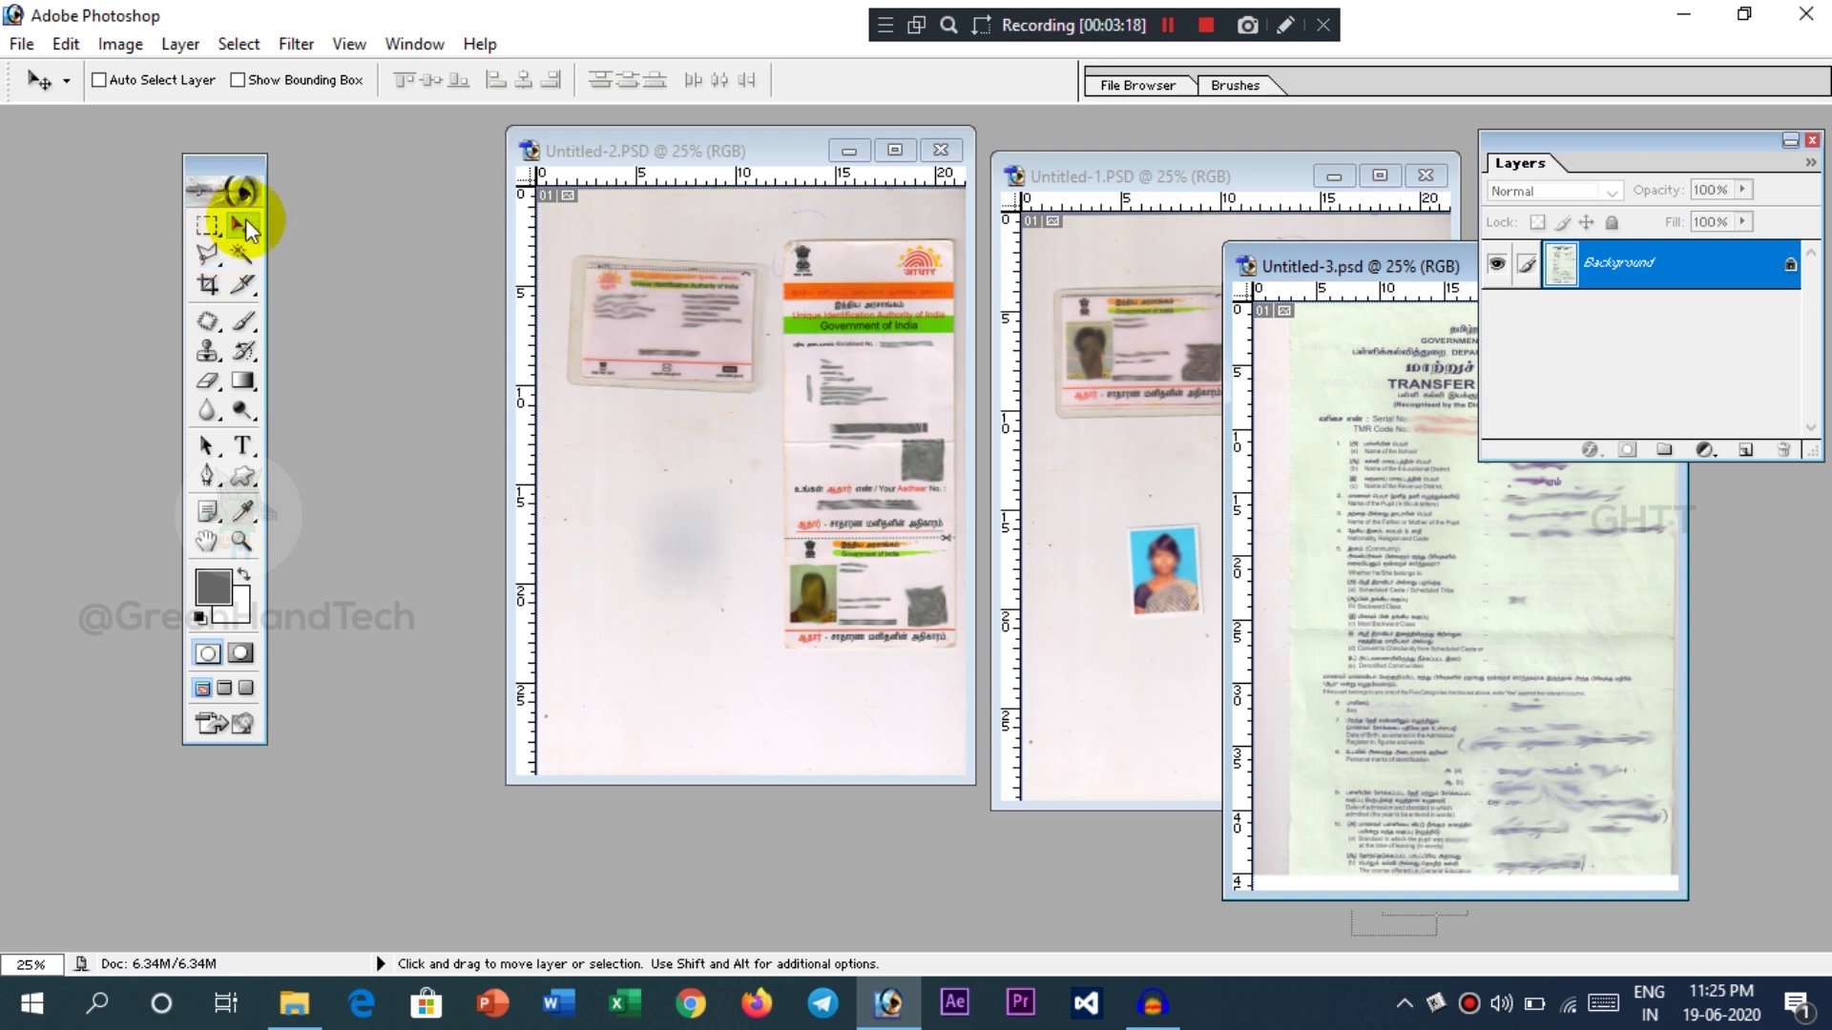
{"action": "left_click", "coordinate": [243, 542]}
{"action": "left_click", "coordinate": [244, 322]}
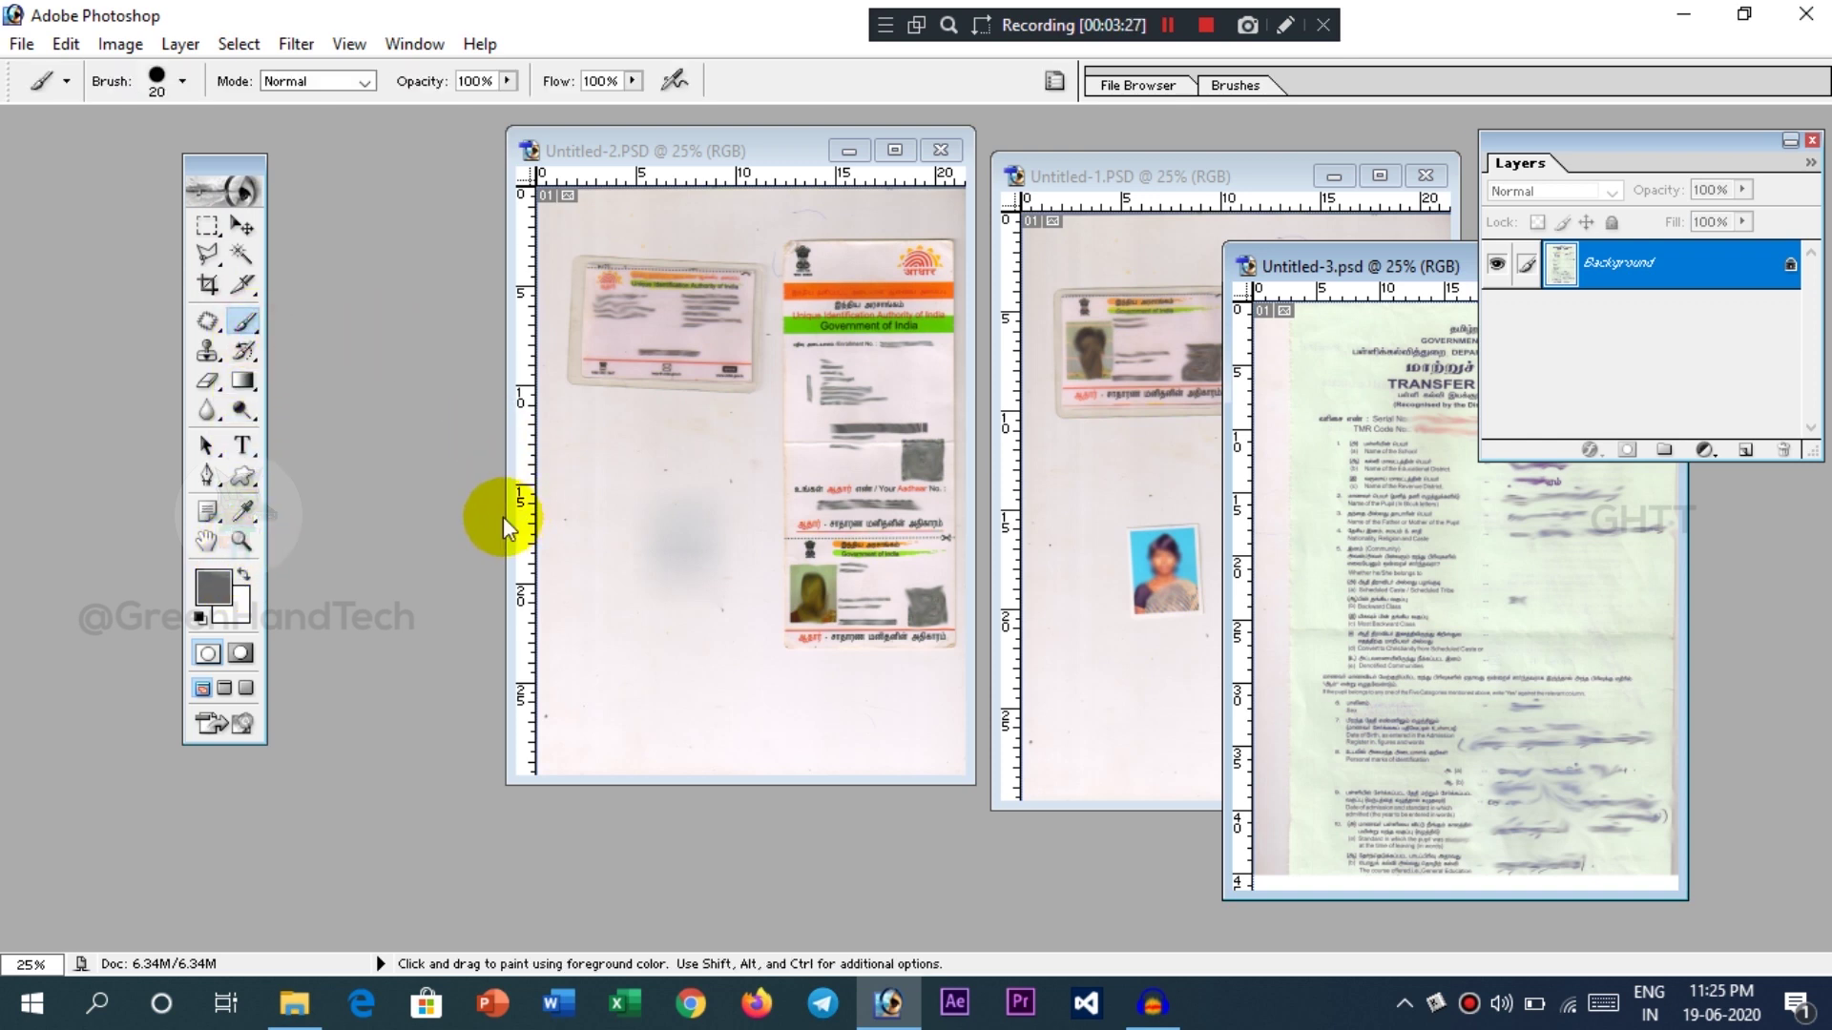
{"action": "key", "text": "z"}
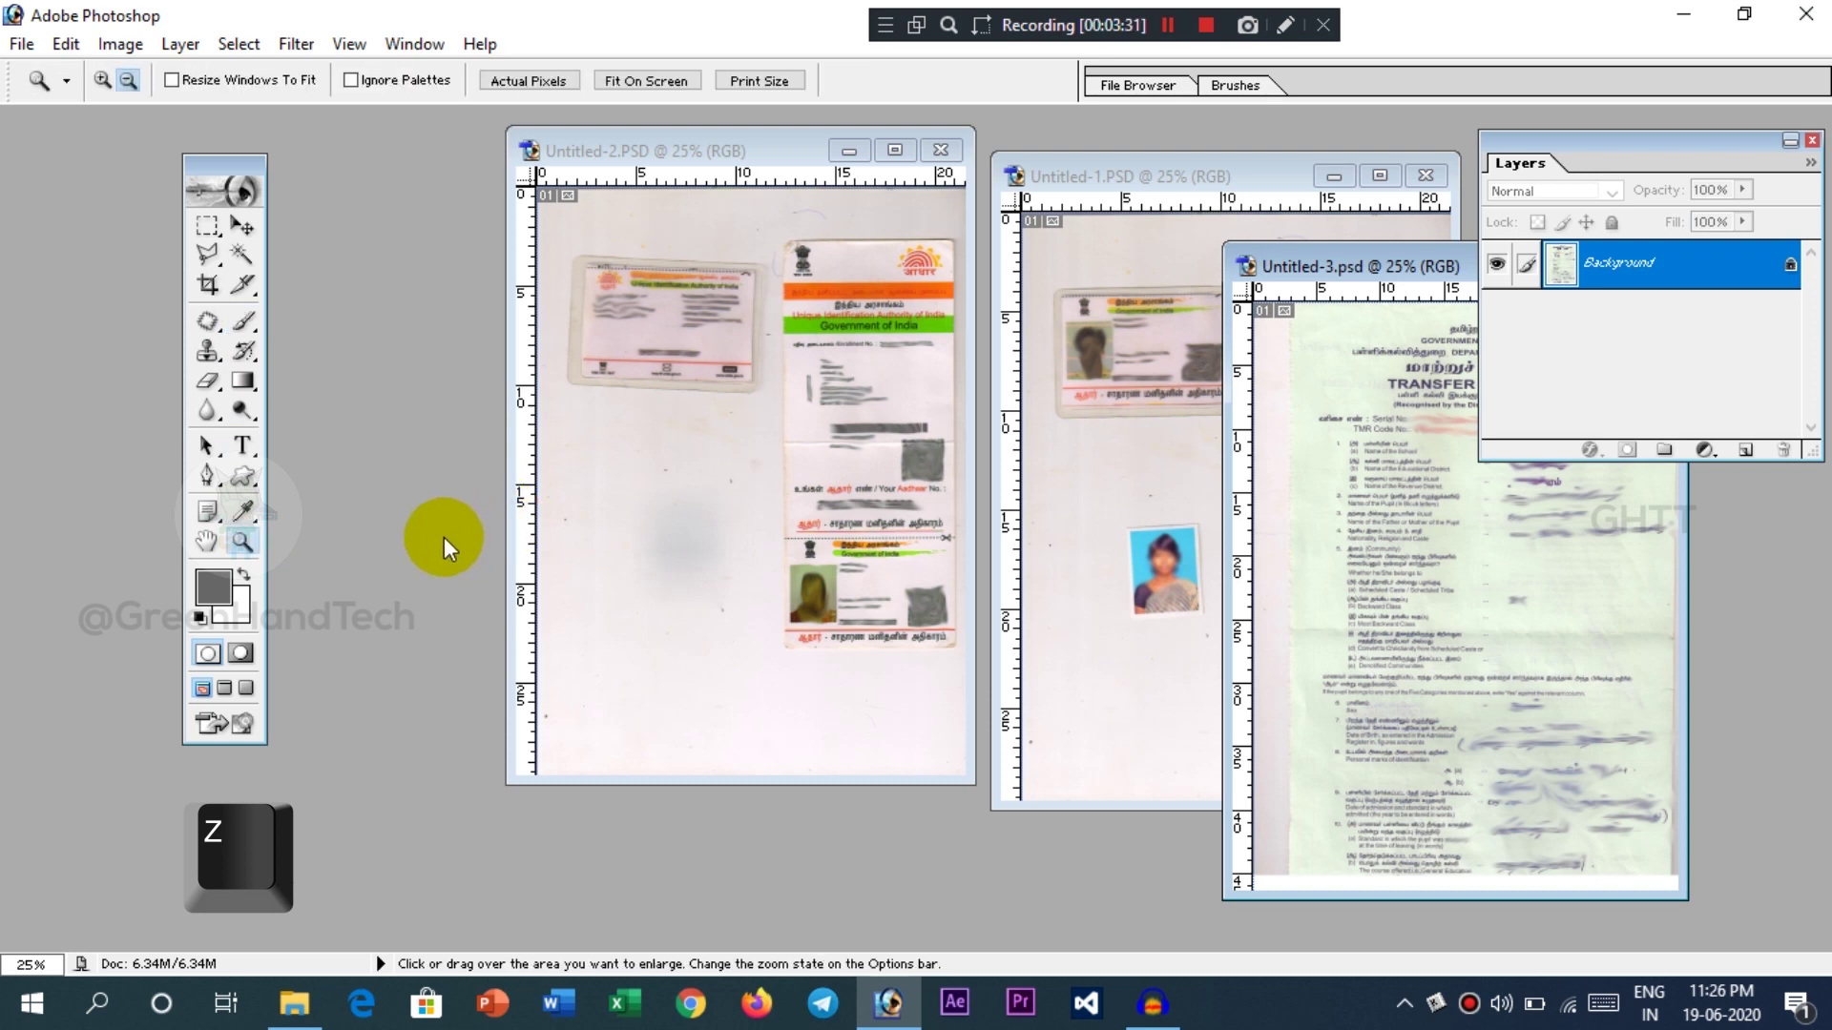
{"action": "key", "text": "s"}
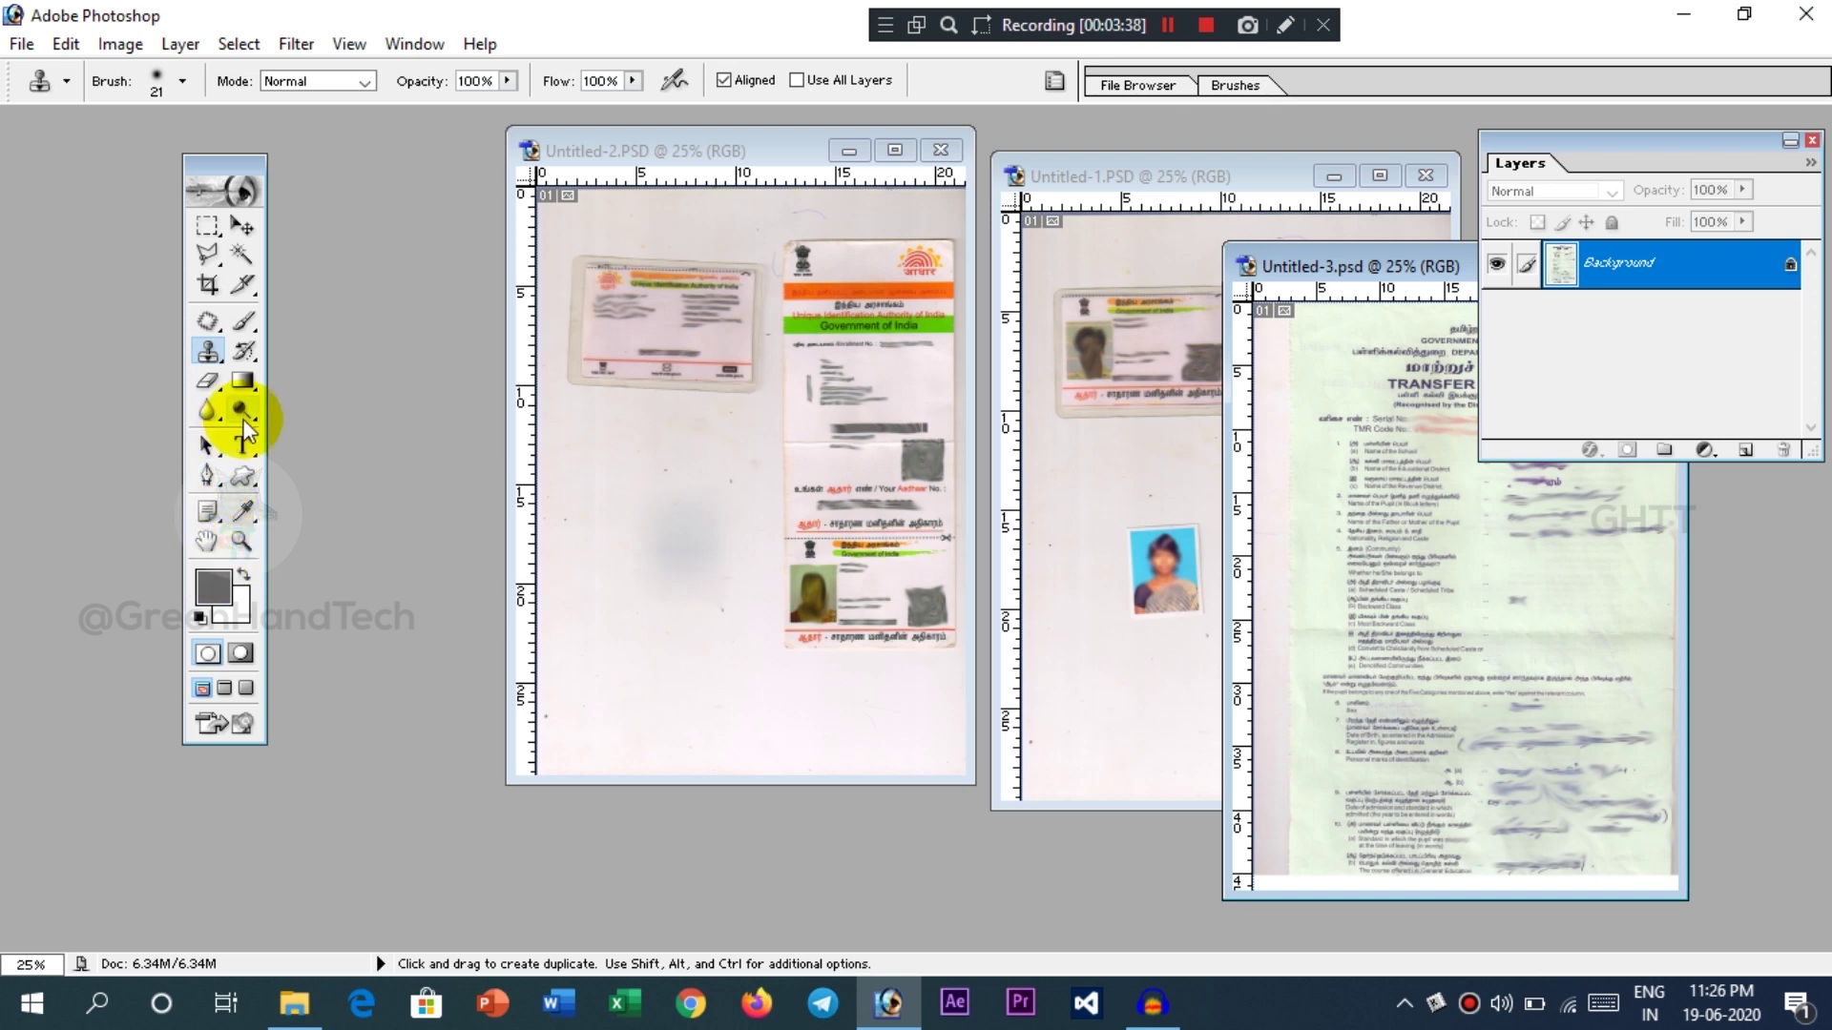
{"action": "key", "text": "h"}
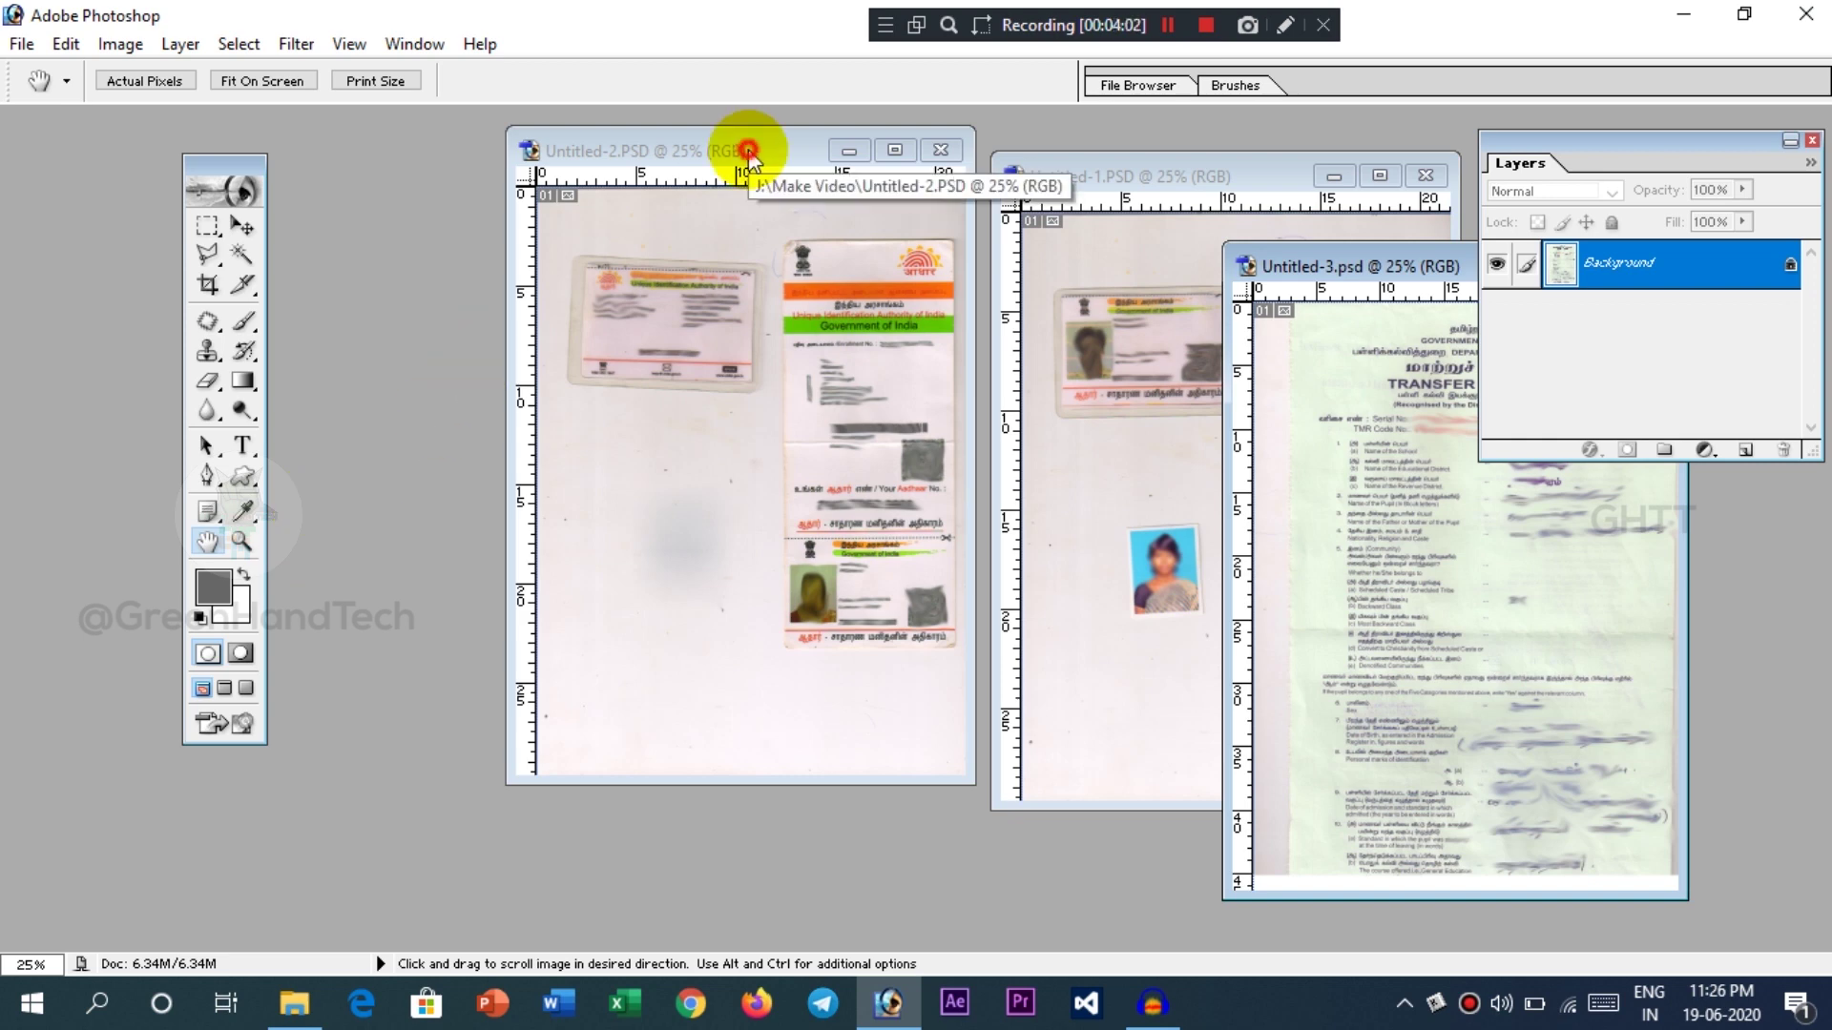
- Shift Untitled-2 left, then drag the Untitled-7 Self Declaration window leftward to the front
{"action": "left_click", "coordinate": [748, 150]}
{"action": "left_click_drag", "start_coordinate": [645, 159], "coordinate": [473, 172]}
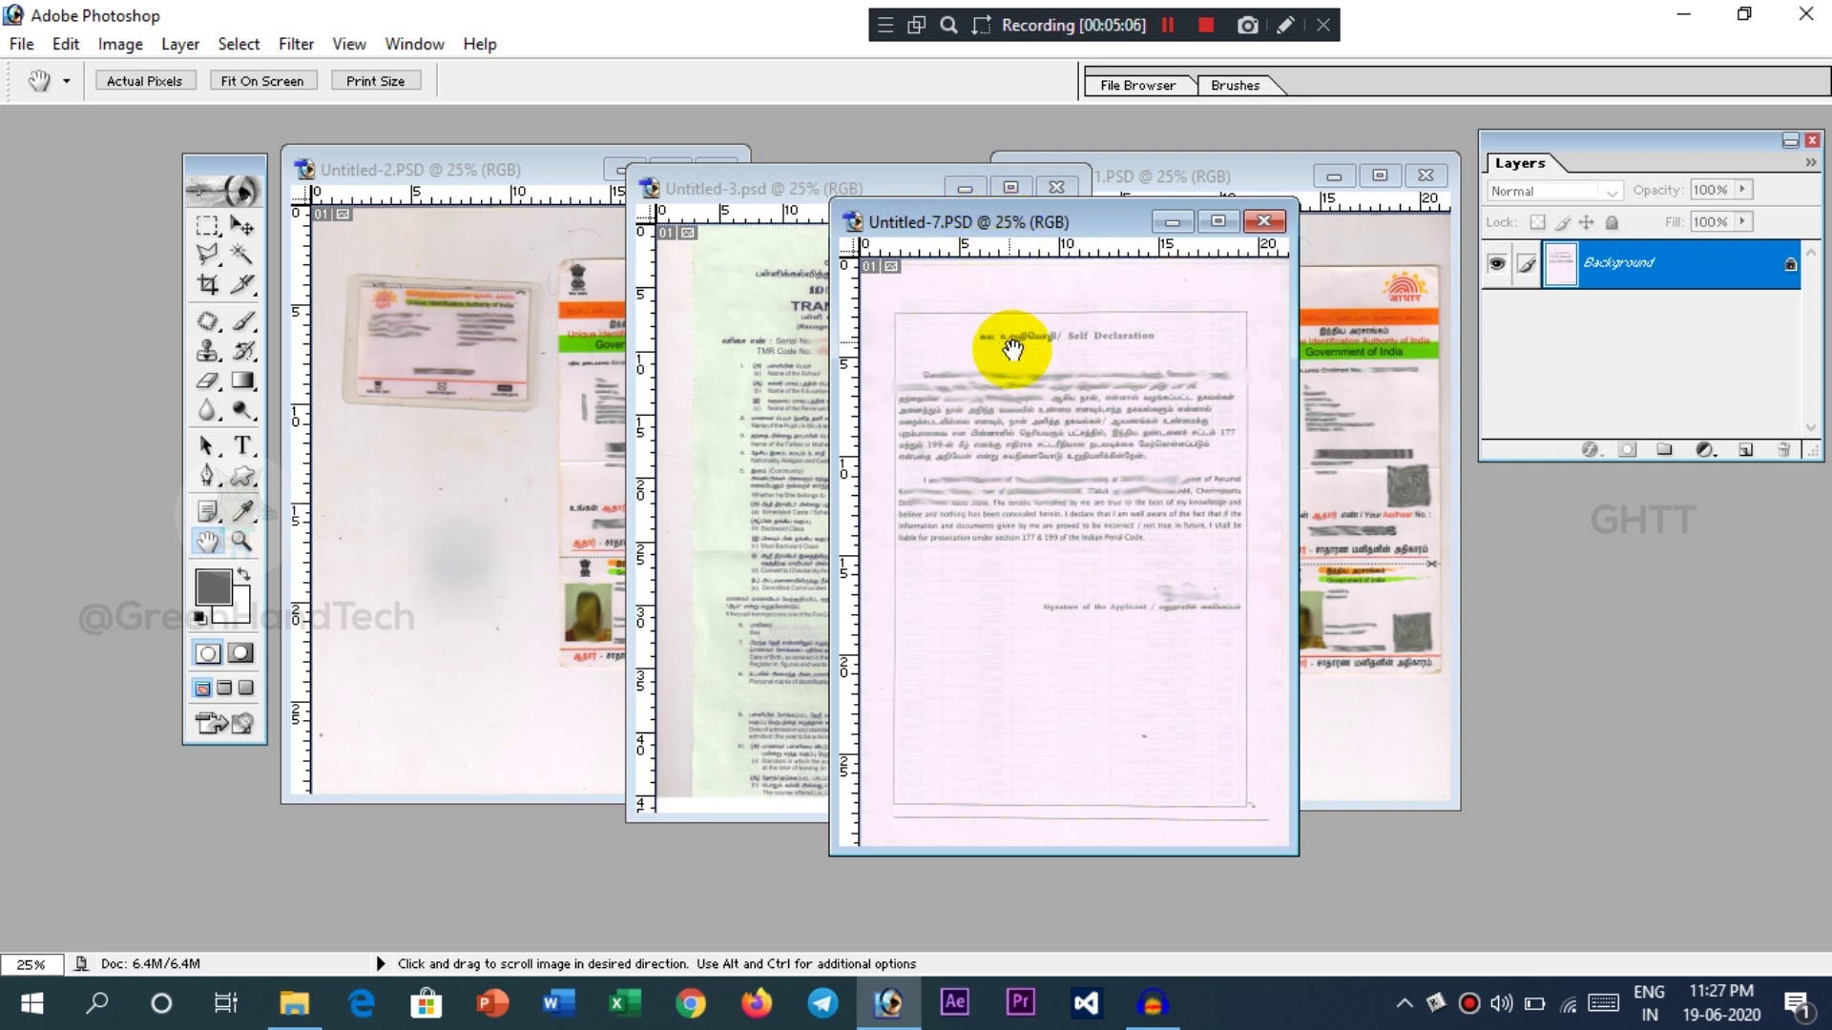
{"action": "left_click", "coordinate": [21, 44]}
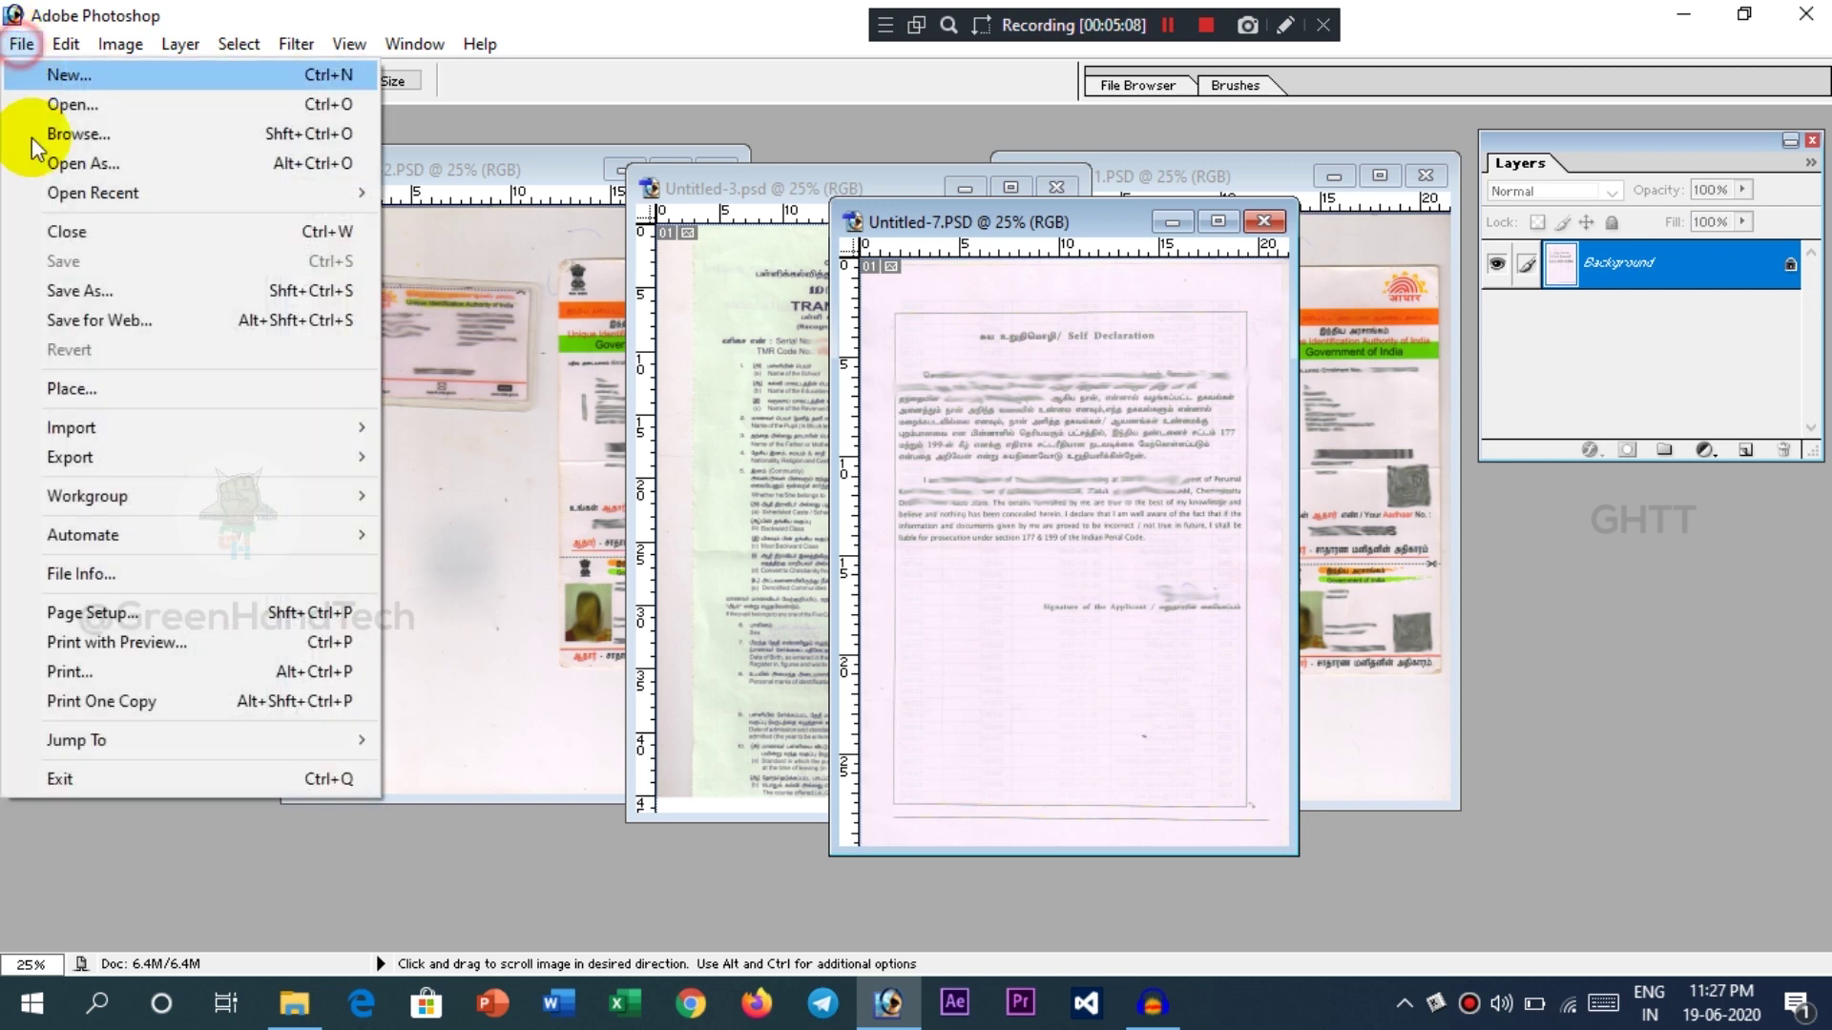
{"action": "mouse_move", "coordinate": [375, 426]}
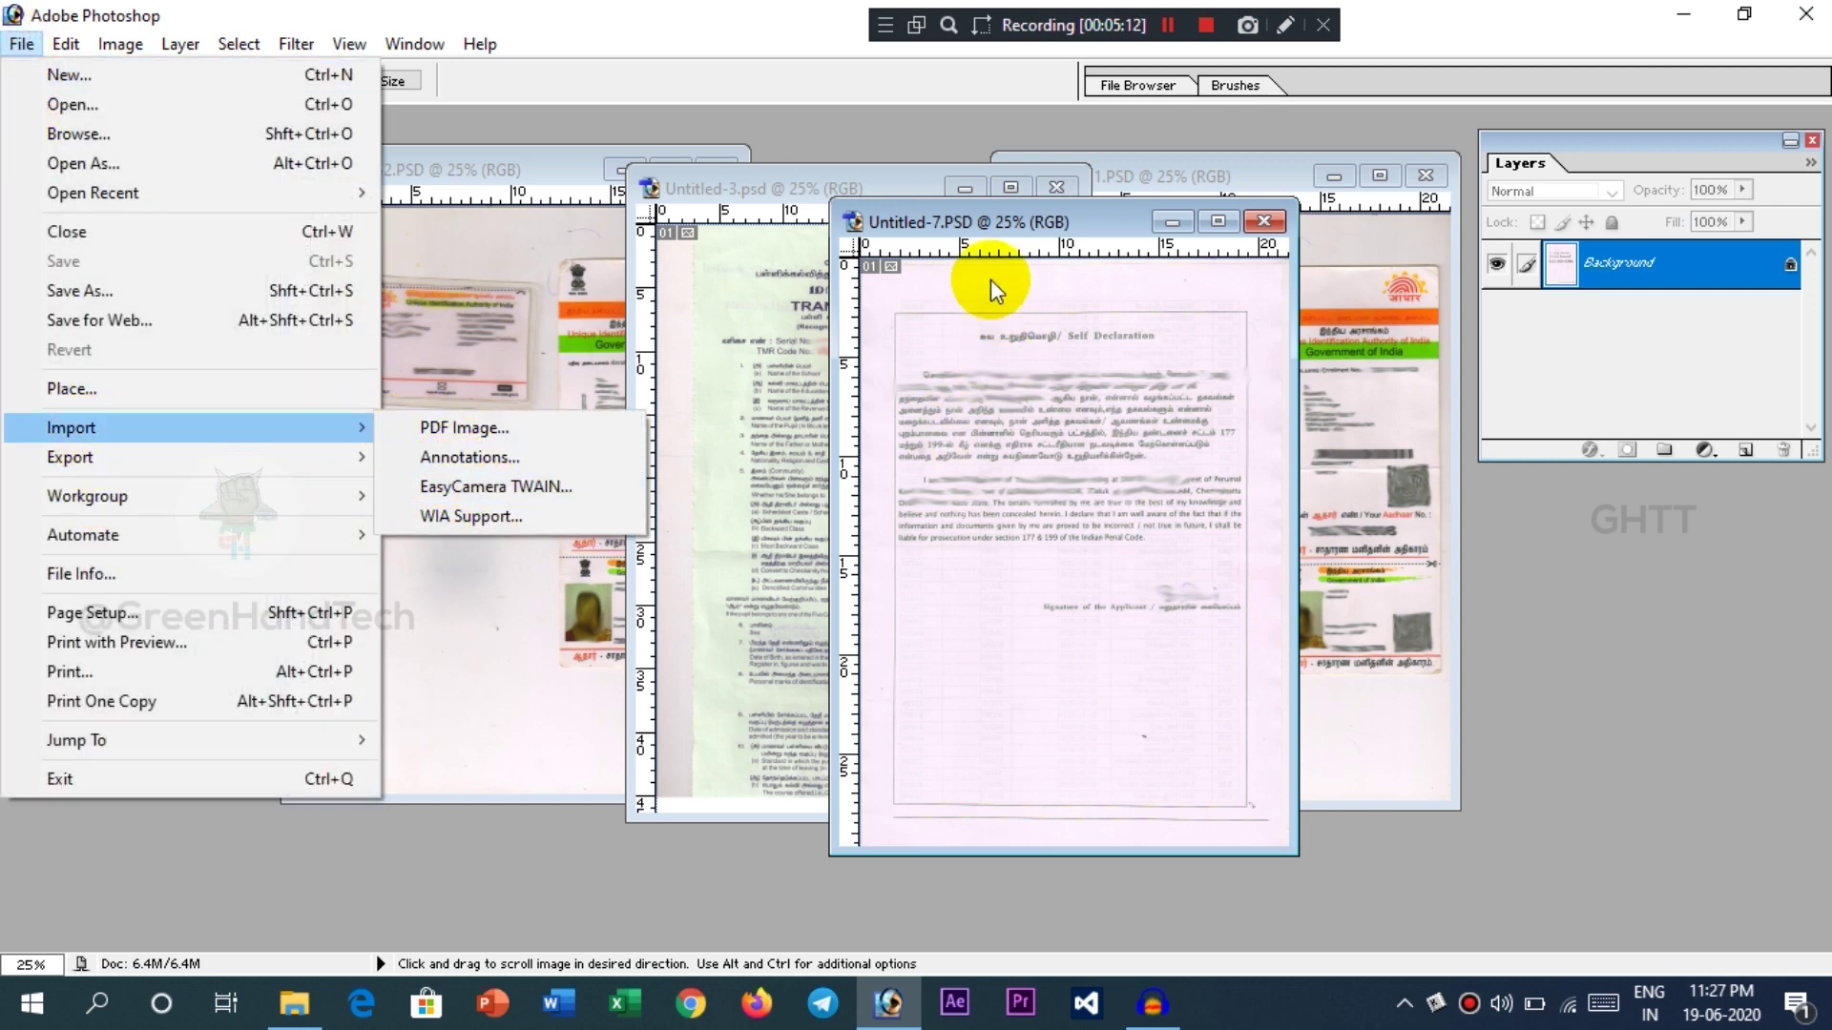
{"action": "left_click", "coordinate": [983, 236]}
{"action": "left_click_drag", "start_coordinate": [982, 236], "coordinate": [667, 181]}
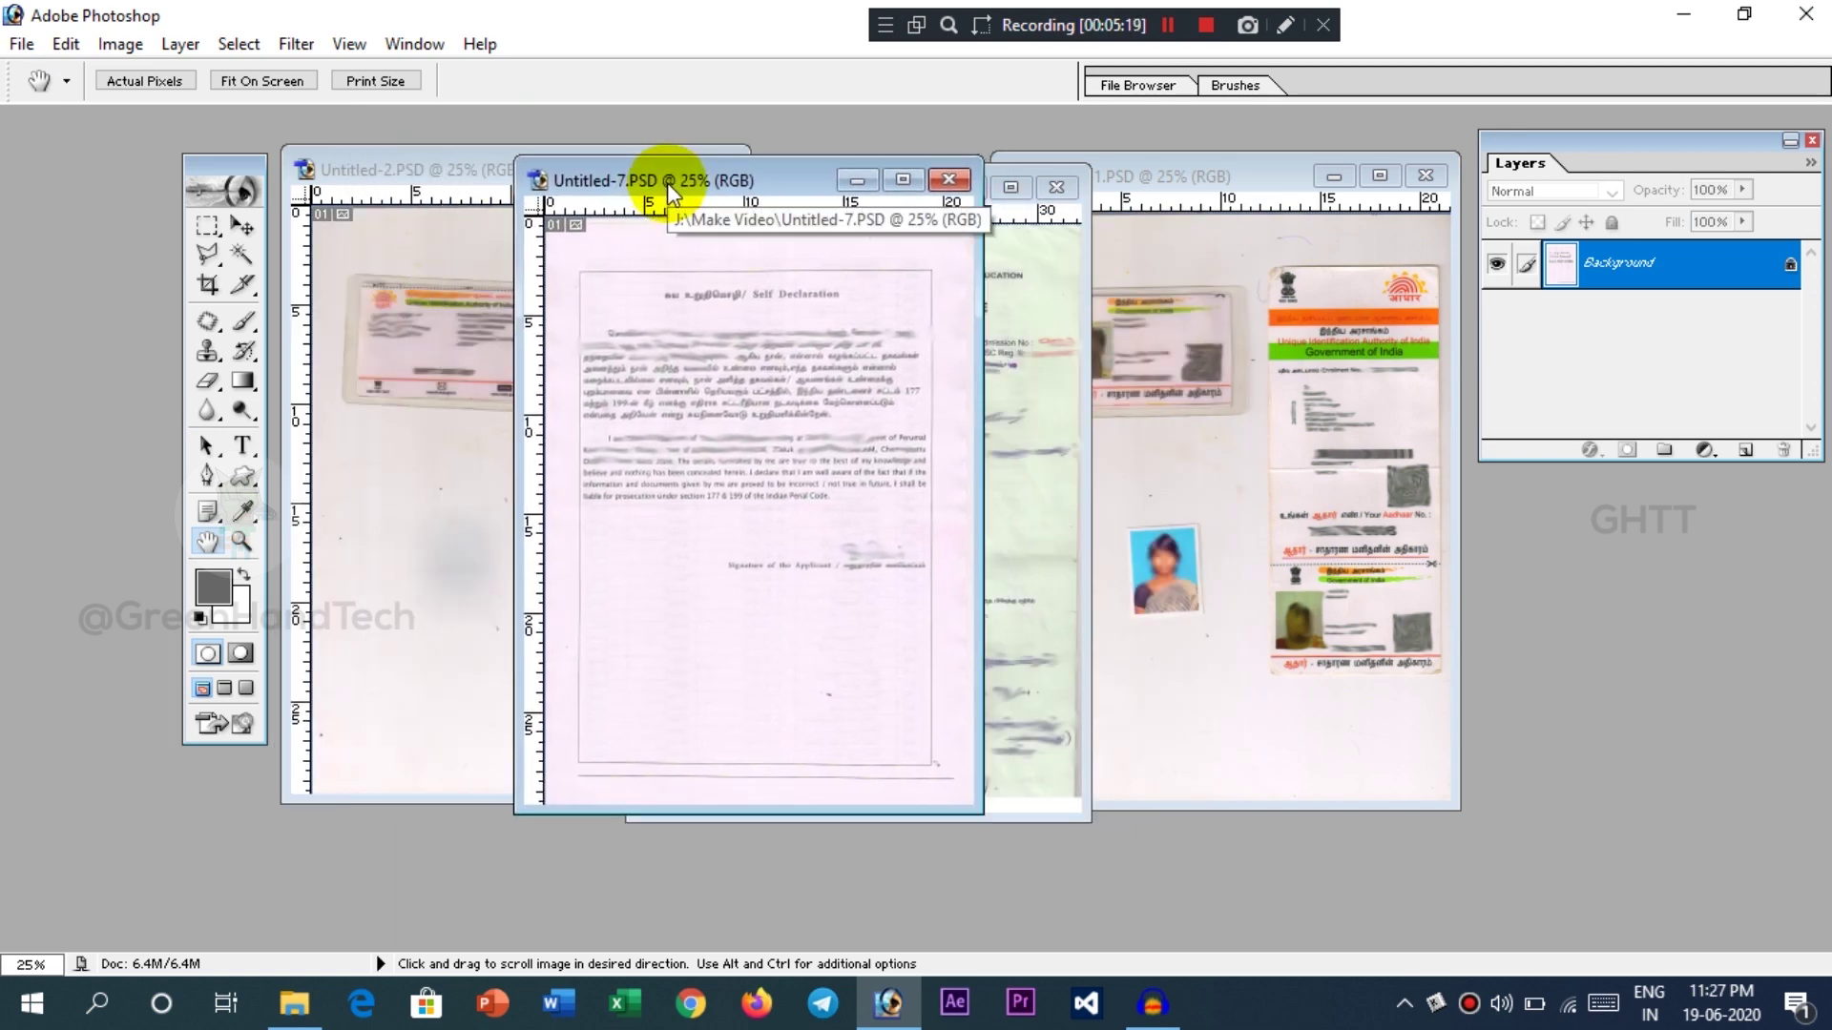
- Save the Self Declaration page as a JPEG named 'Self' in the Test folder
{"action": "key", "text": "ctrl+s"}
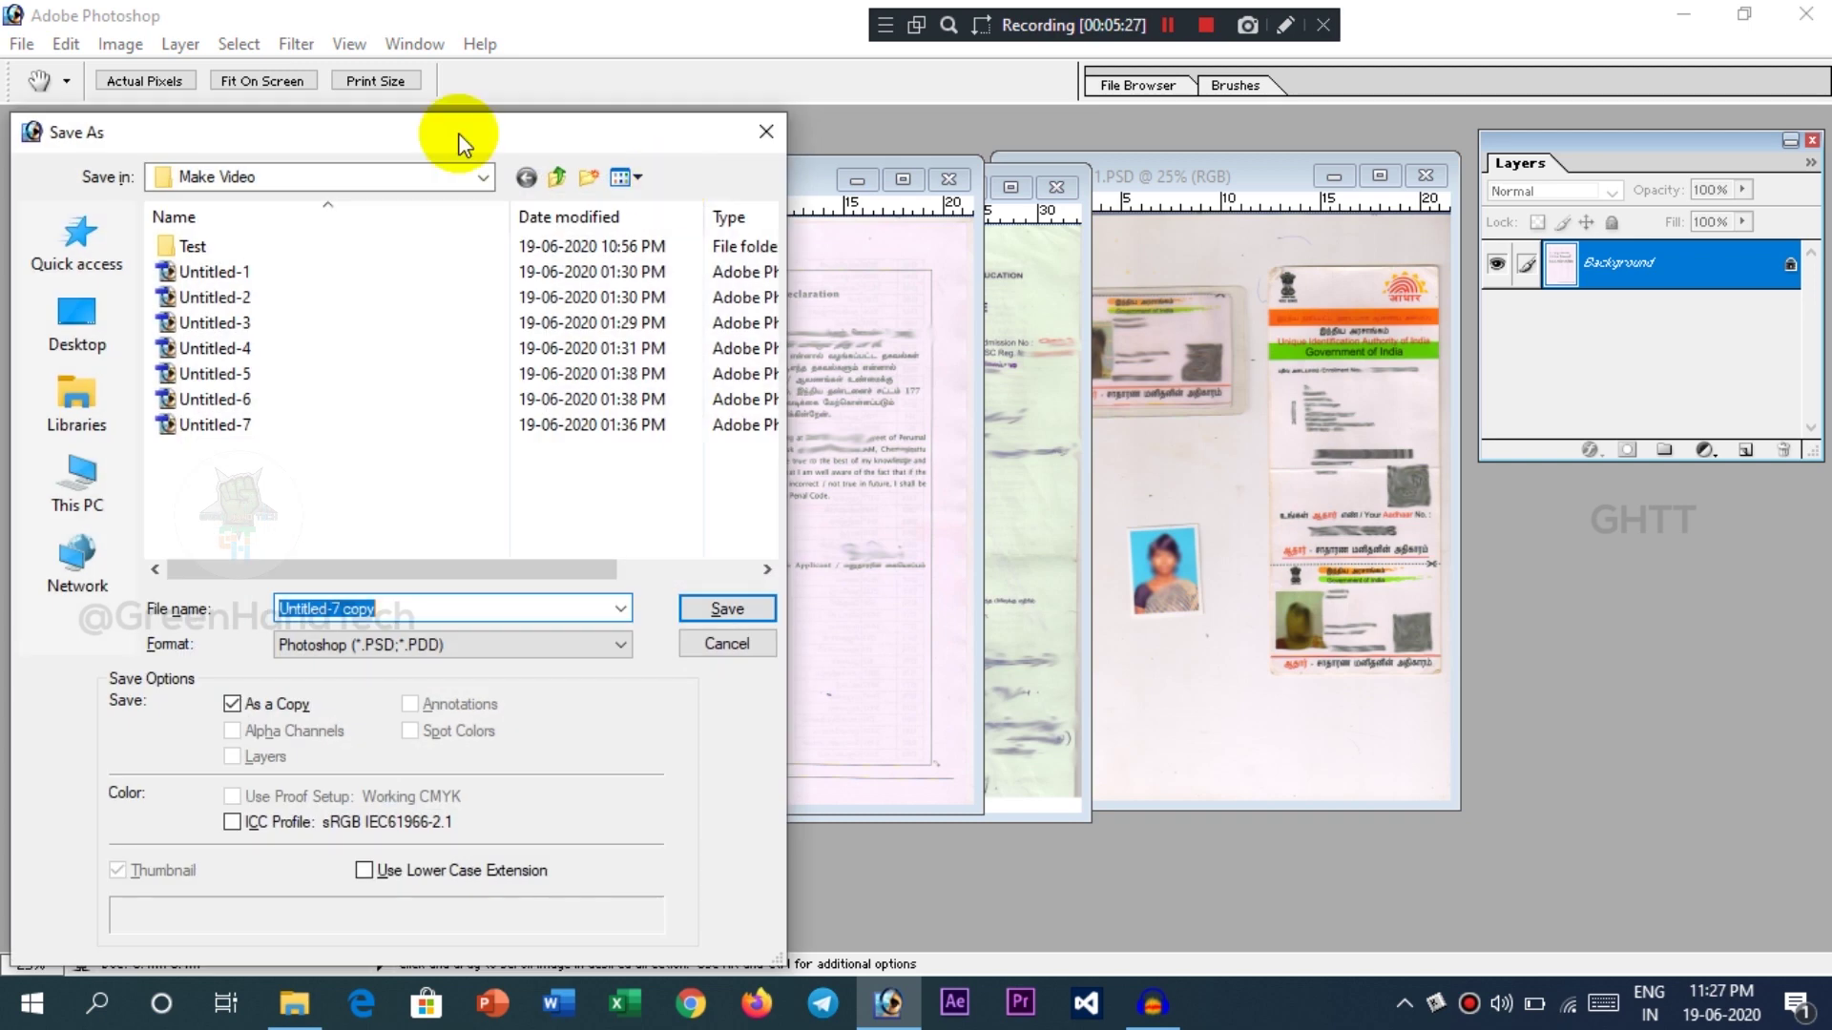
{"action": "left_click_drag", "start_coordinate": [458, 134], "coordinate": [1072, 67]}
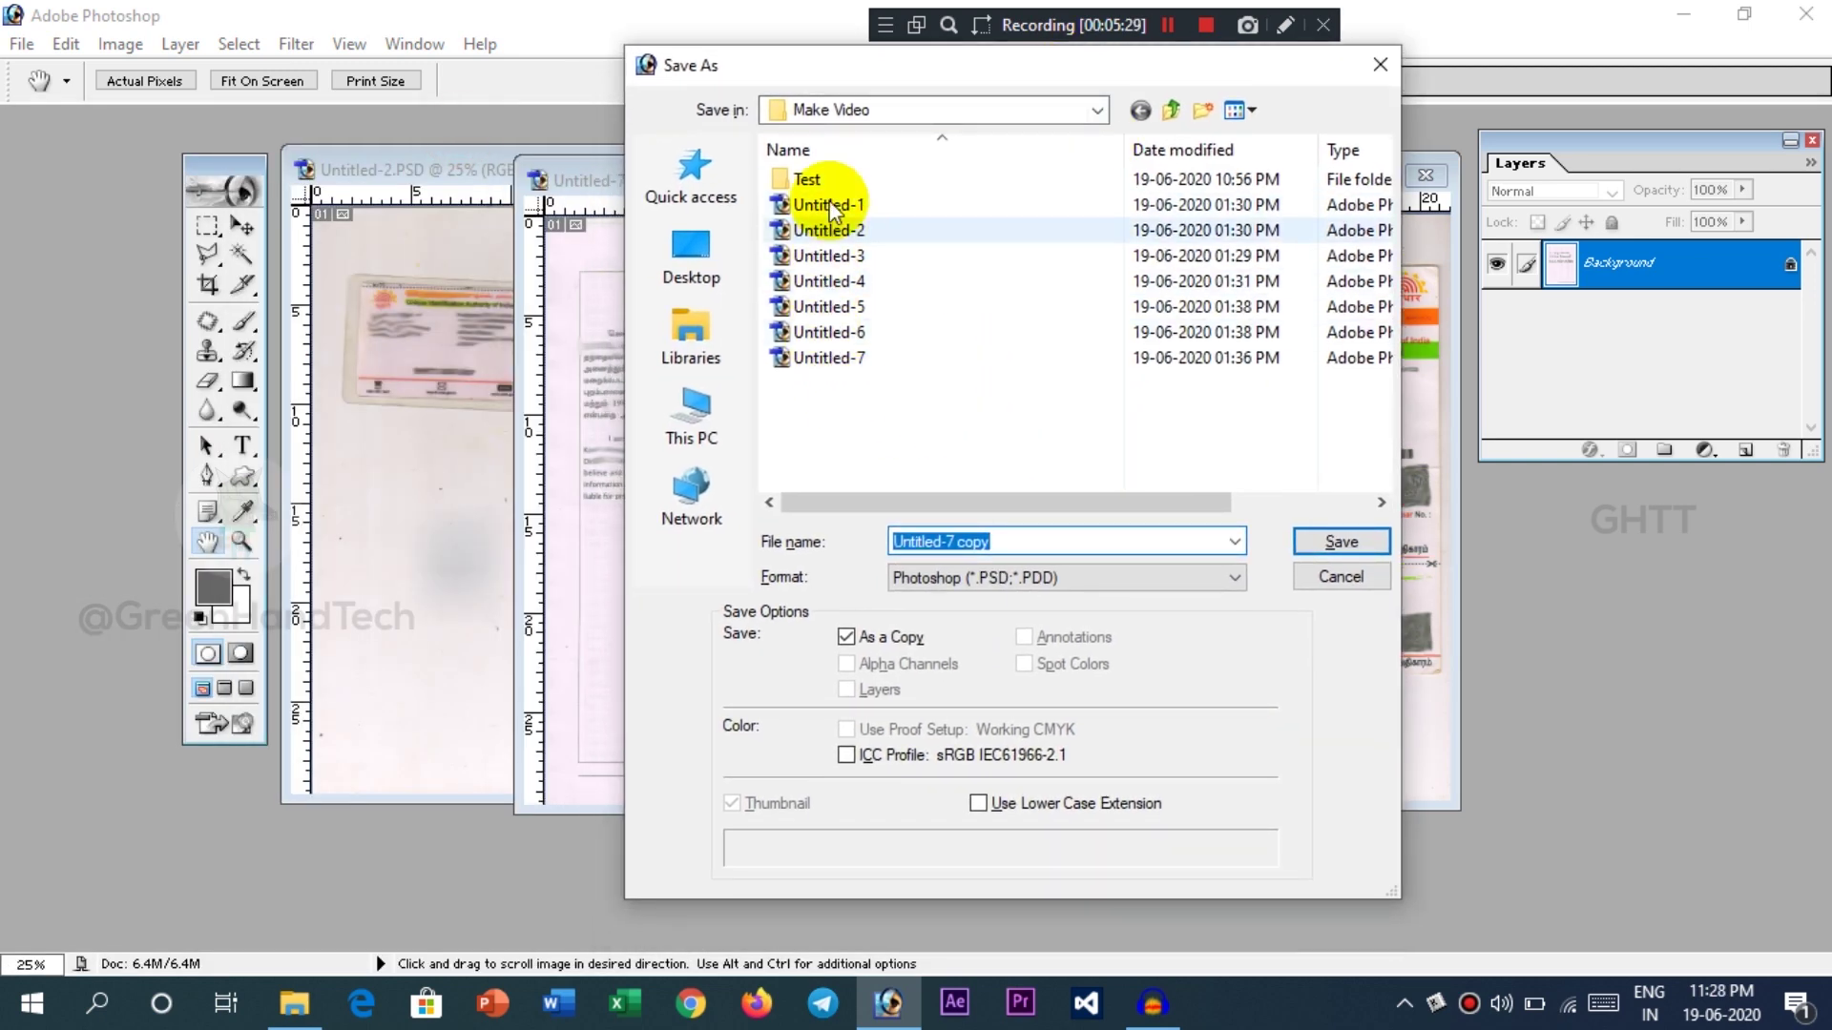
{"action": "double_click", "coordinate": [809, 179]}
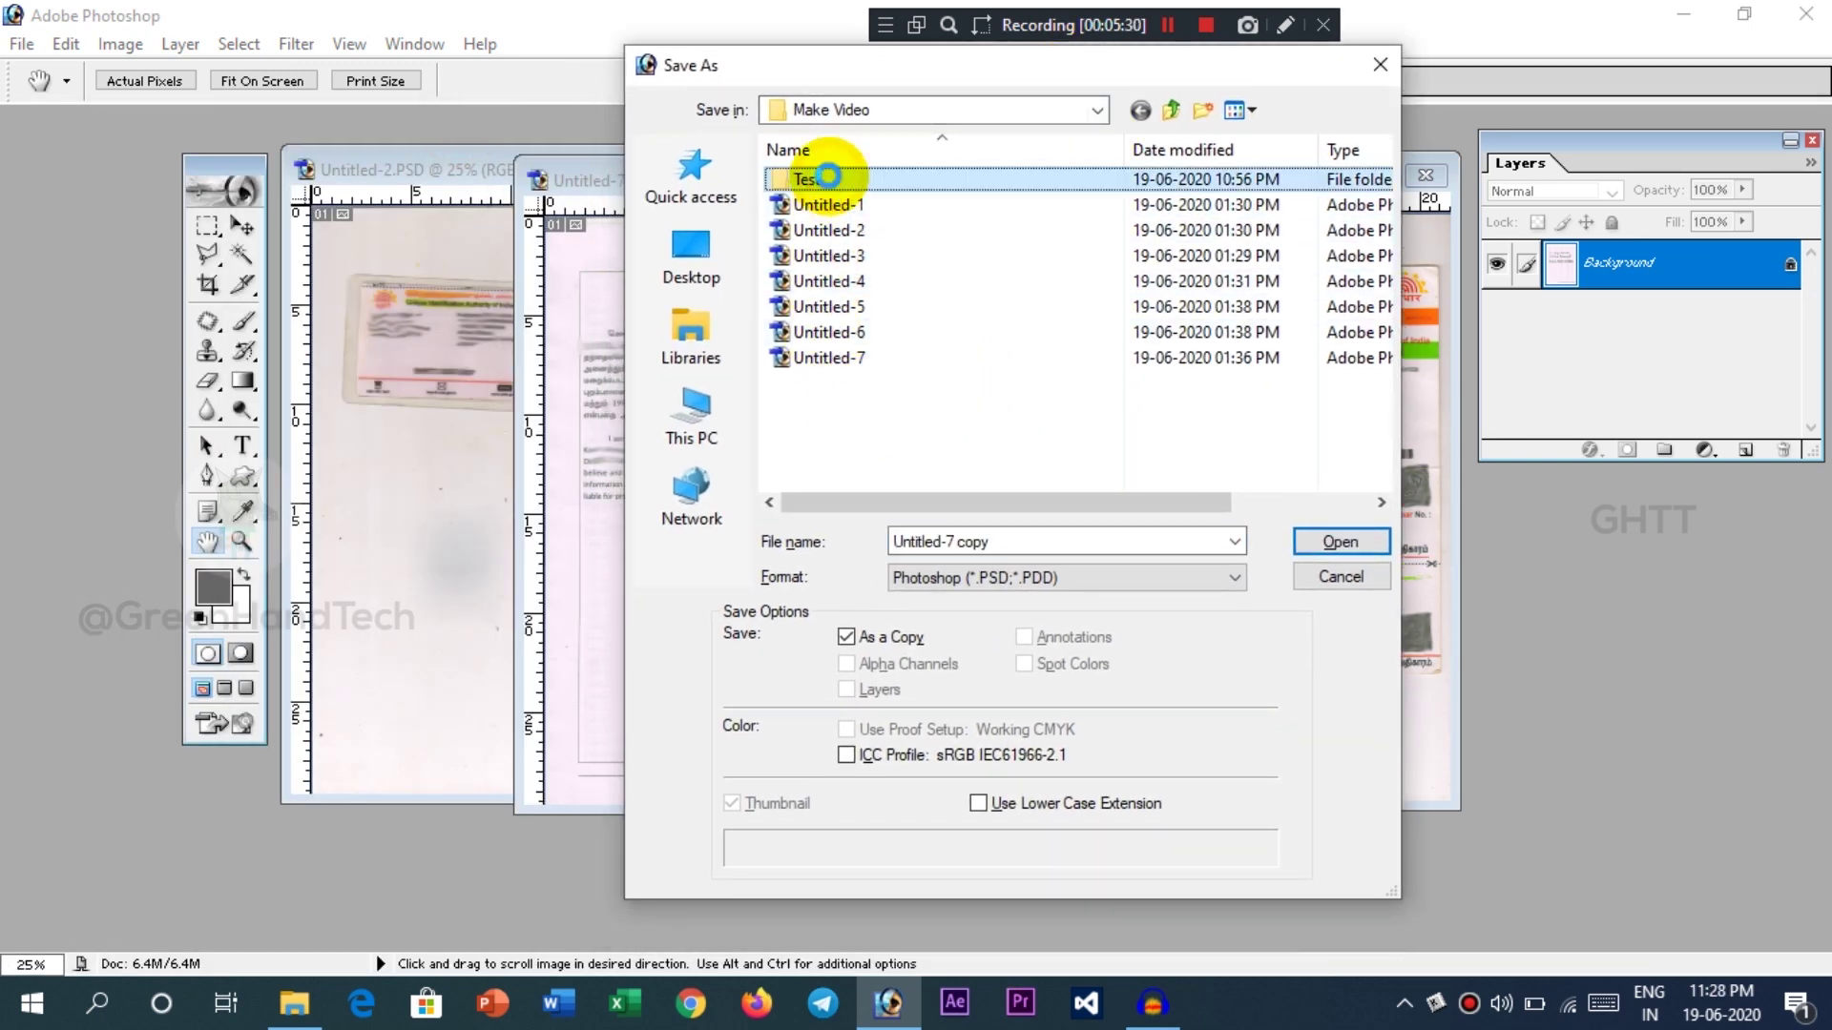
{"action": "triple_click", "coordinate": [982, 542]}
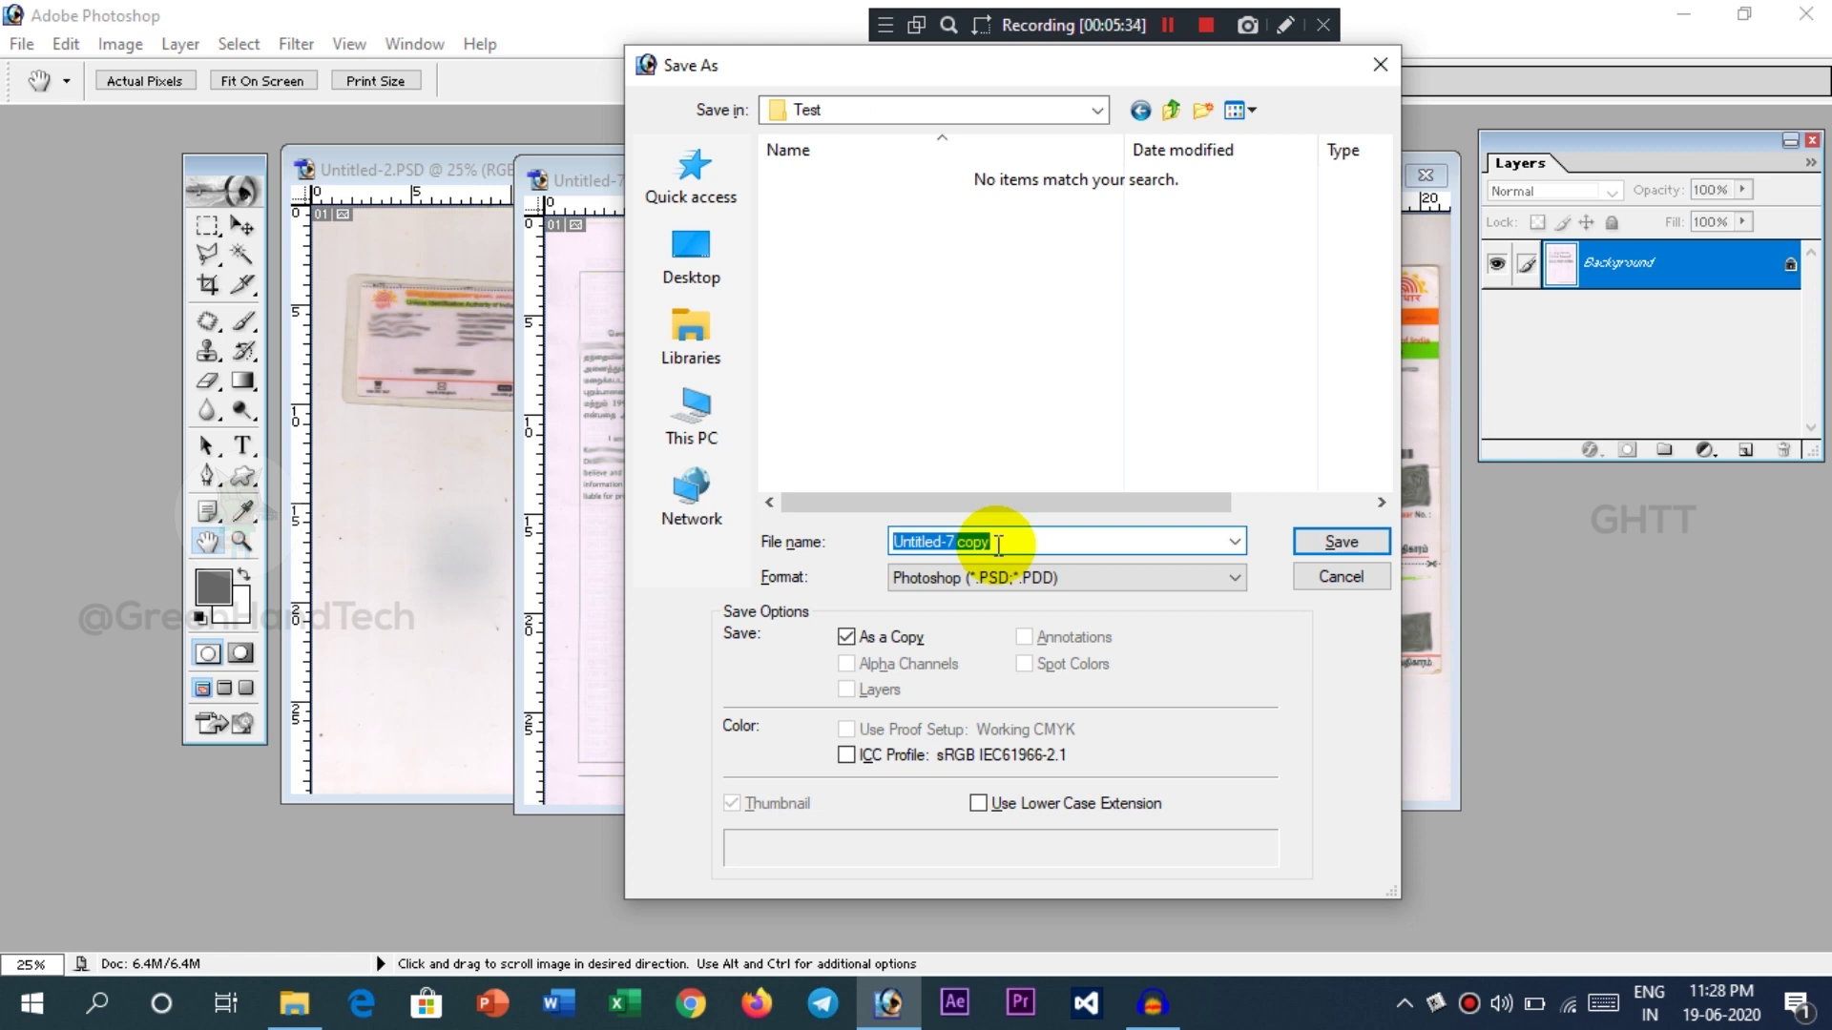
{"action": "type", "text": "Self"}
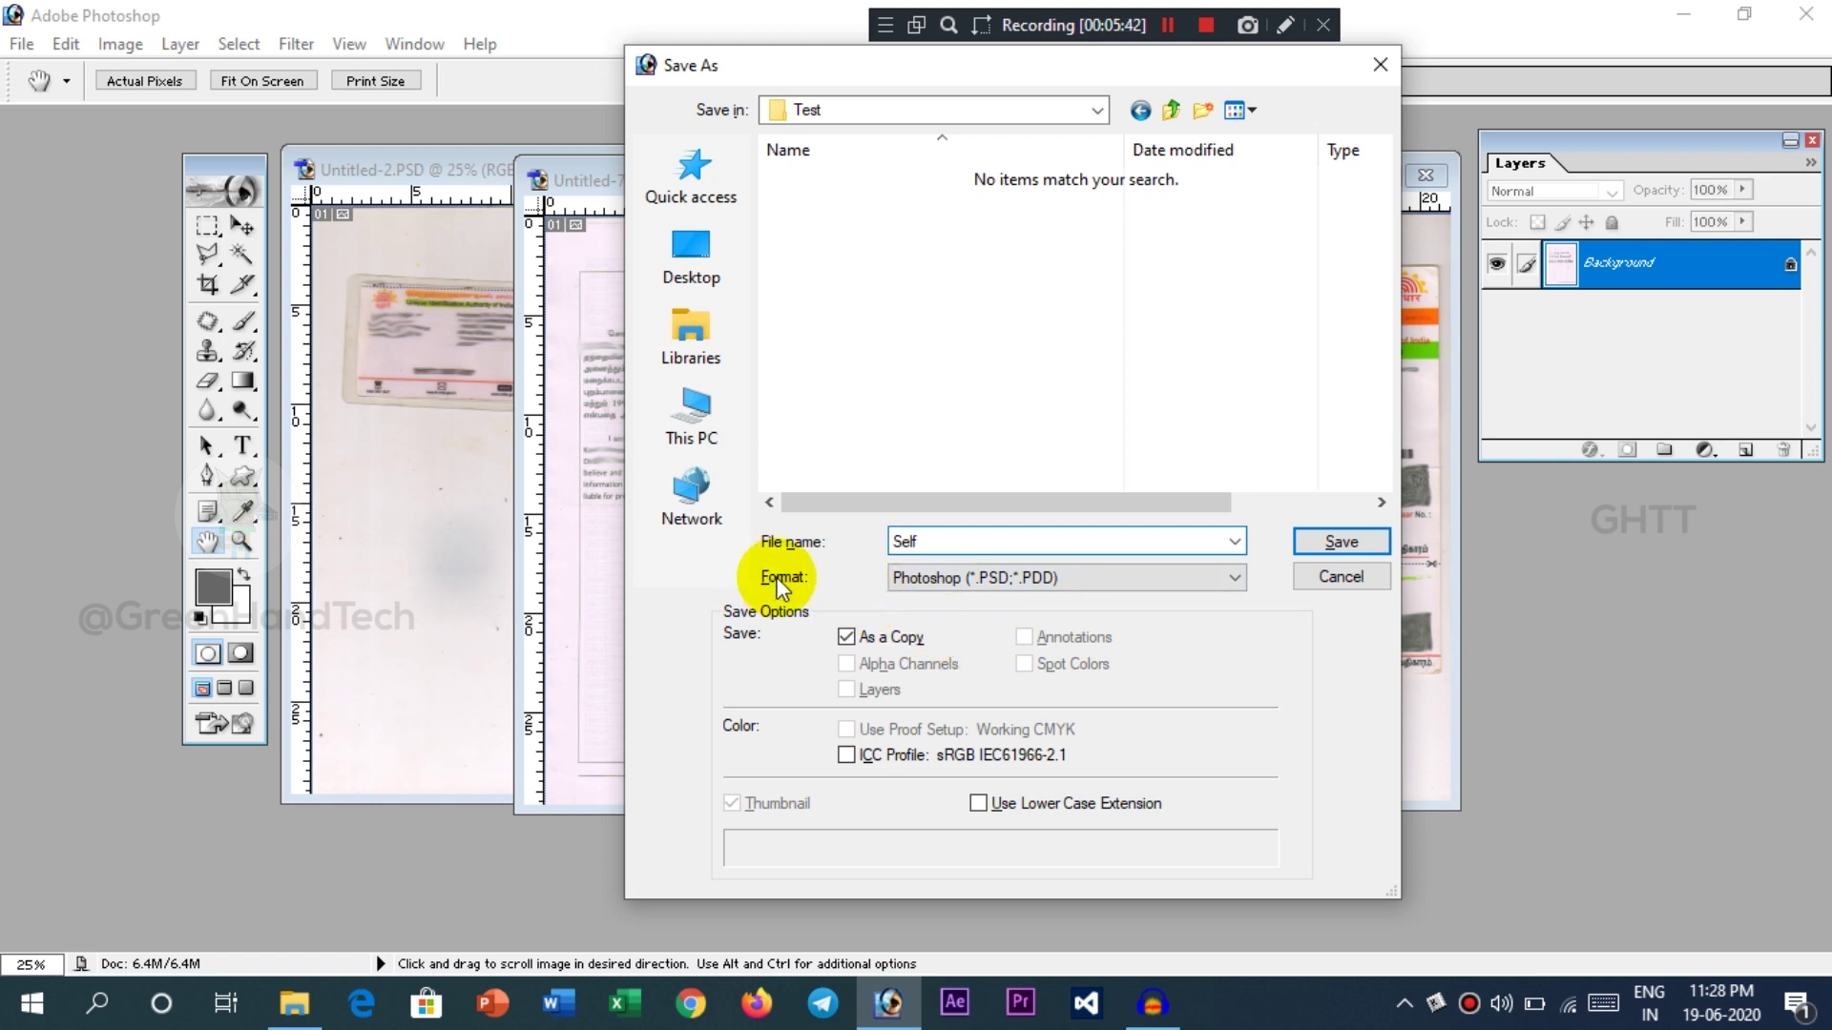
{"action": "left_click", "coordinate": [937, 578]}
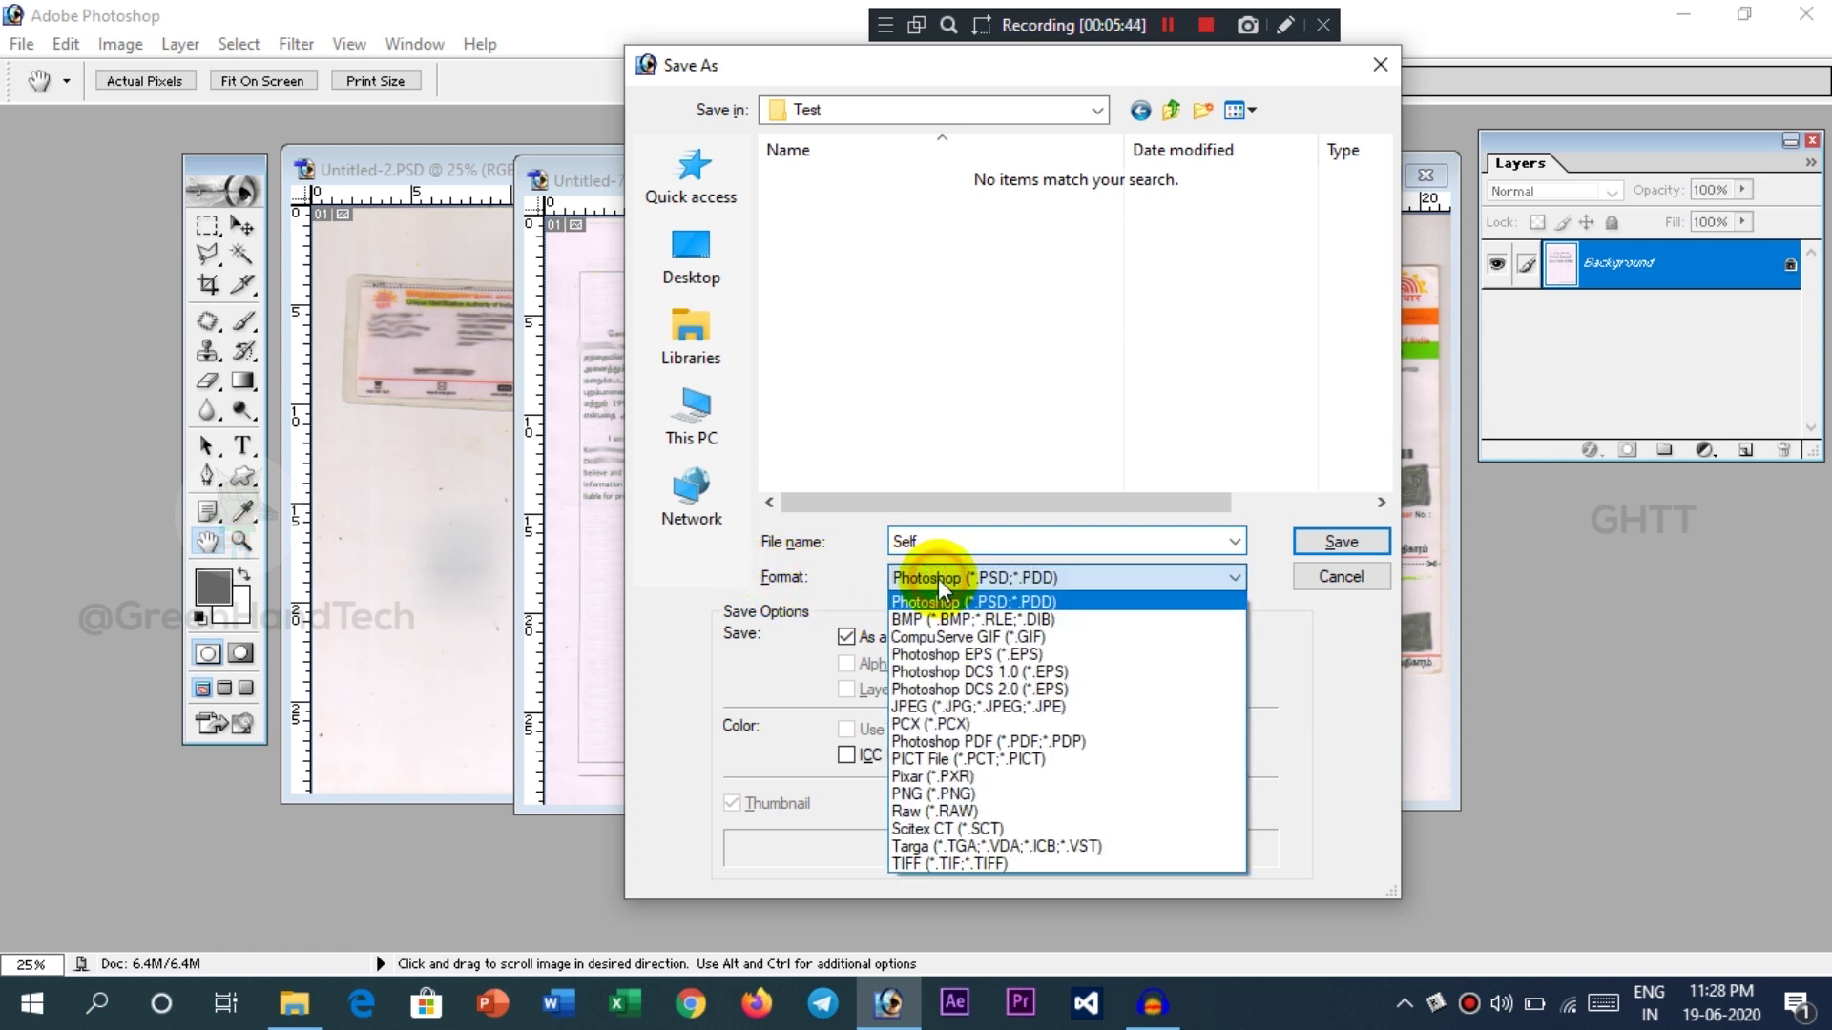
{"action": "left_click", "coordinate": [1000, 714]}
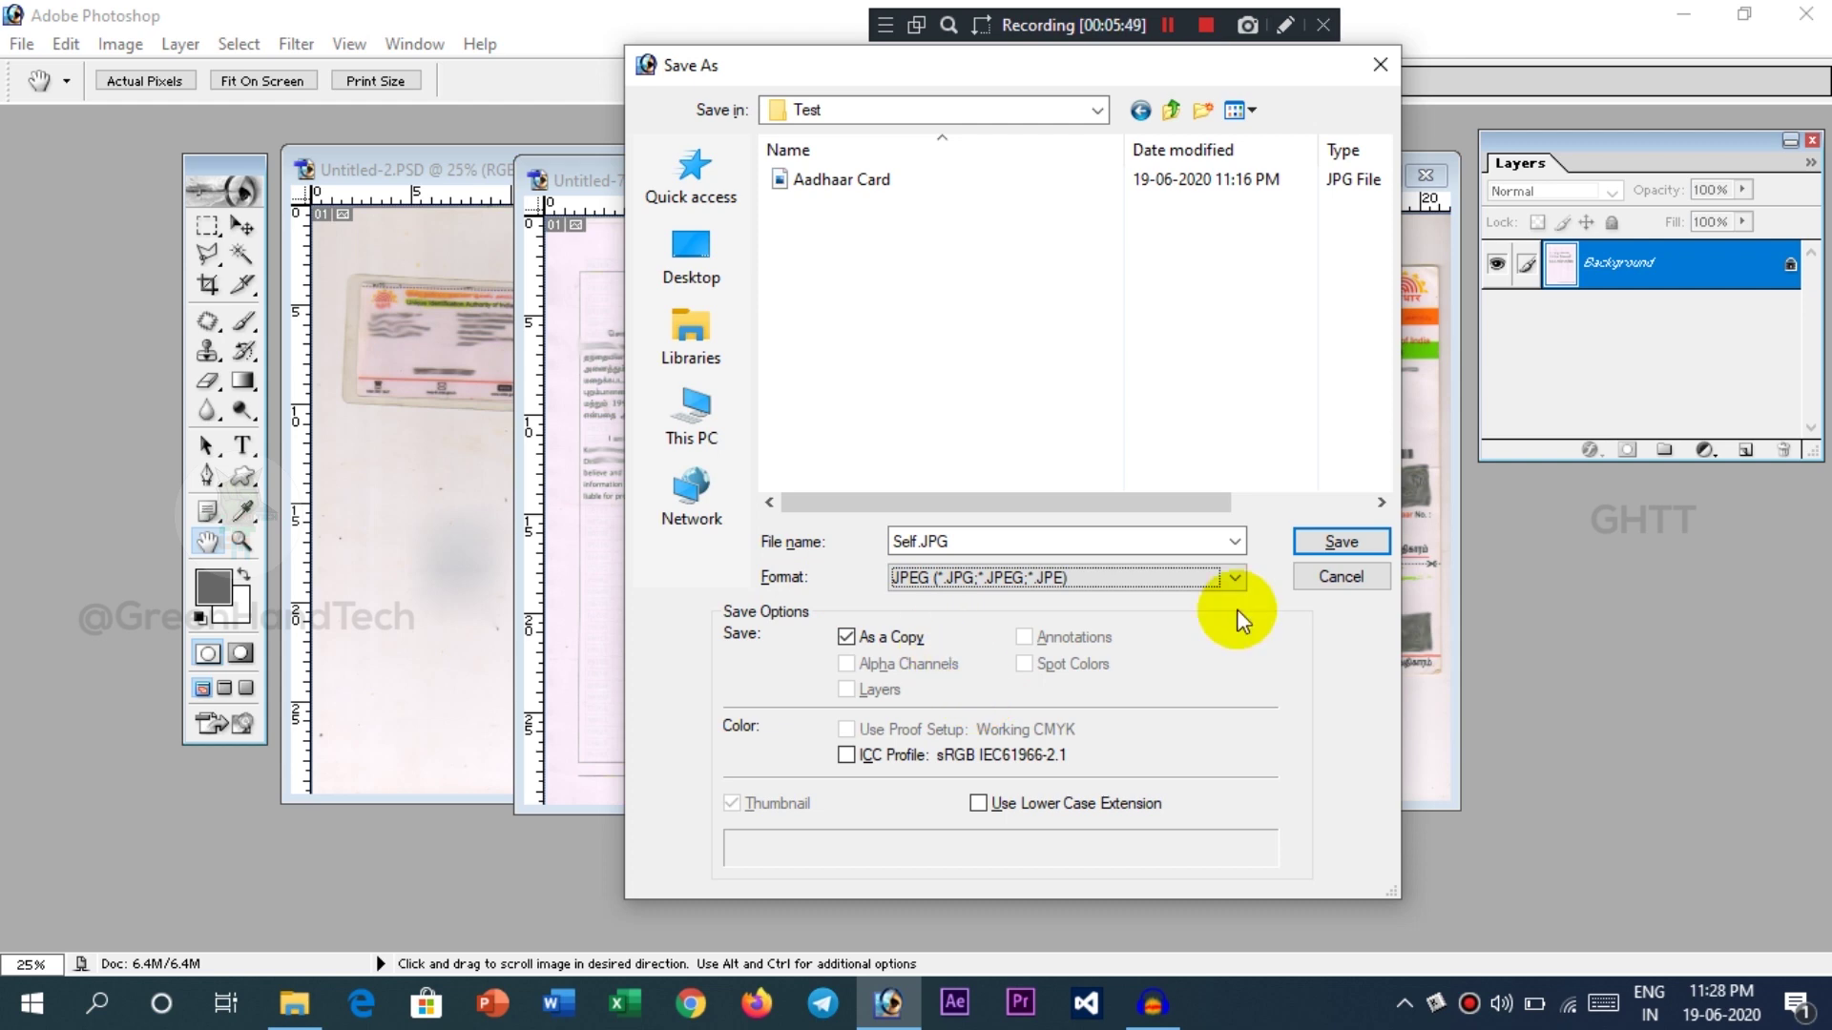
{"action": "left_click", "coordinate": [1330, 540]}
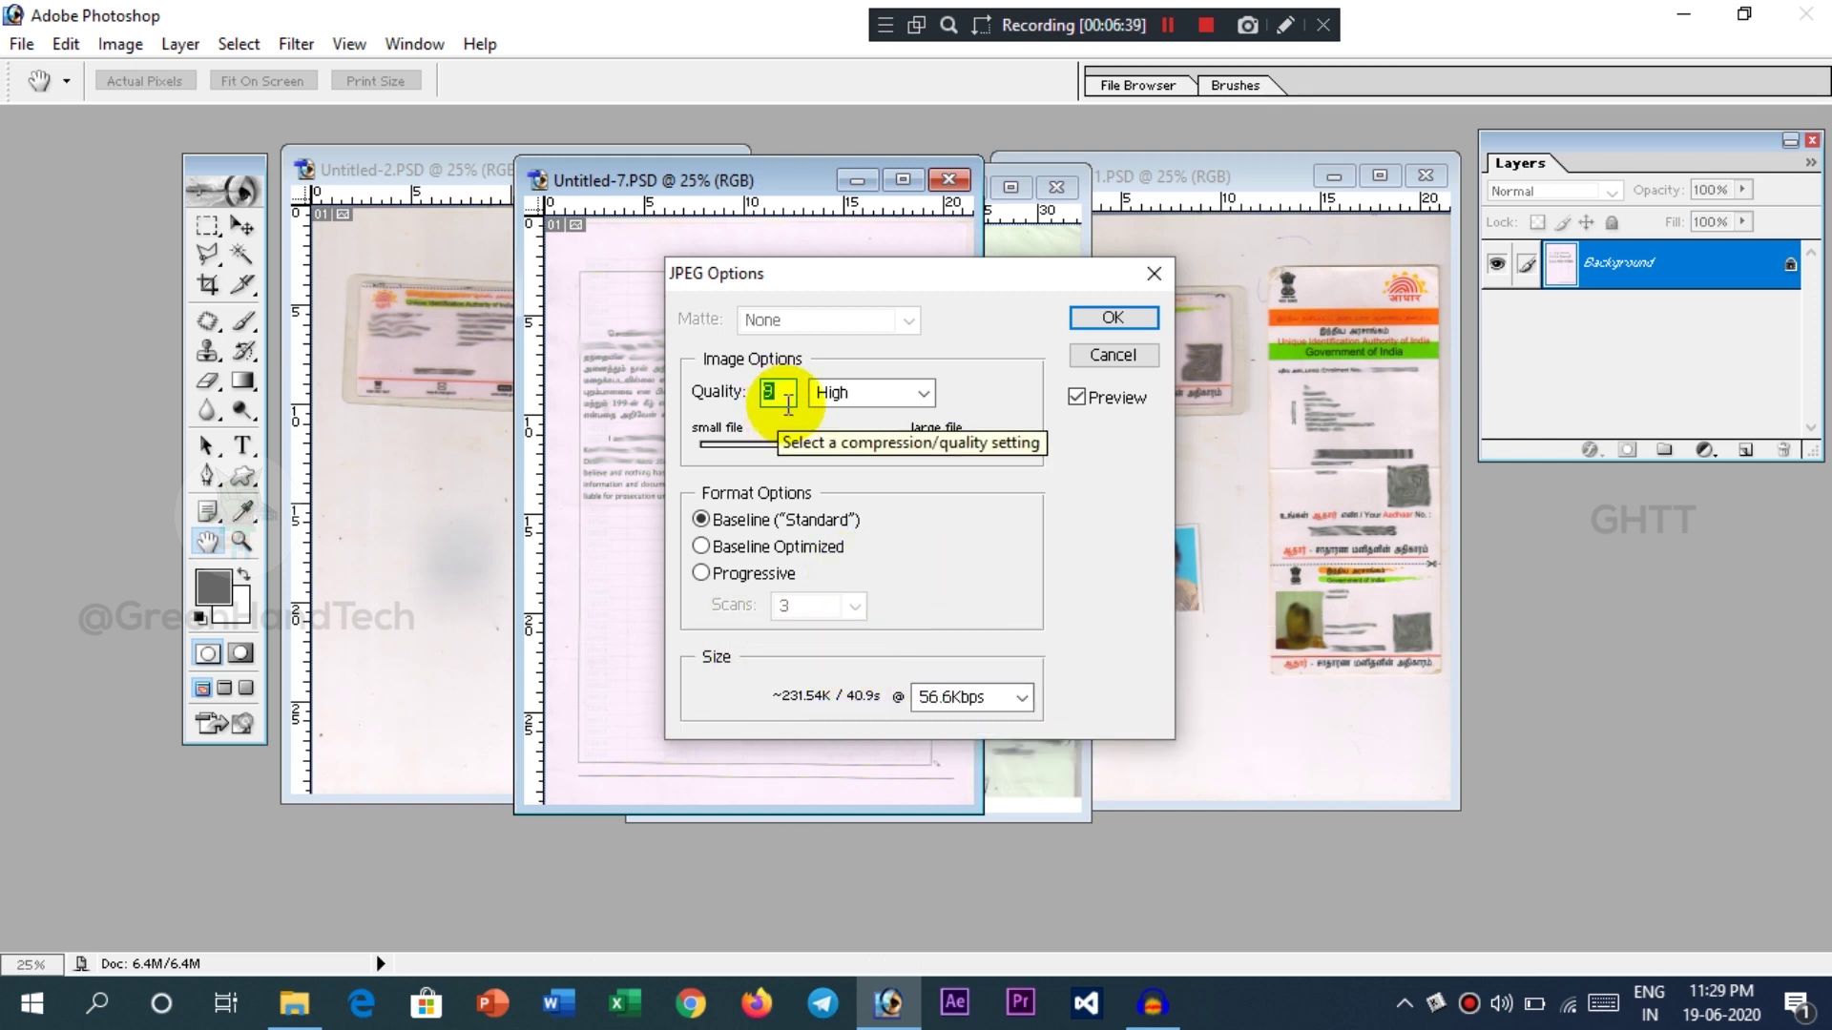
- Set JPEG quality to 7 (Medium) and confirm to write Self.JPG
{"action": "type", "text": "8"}
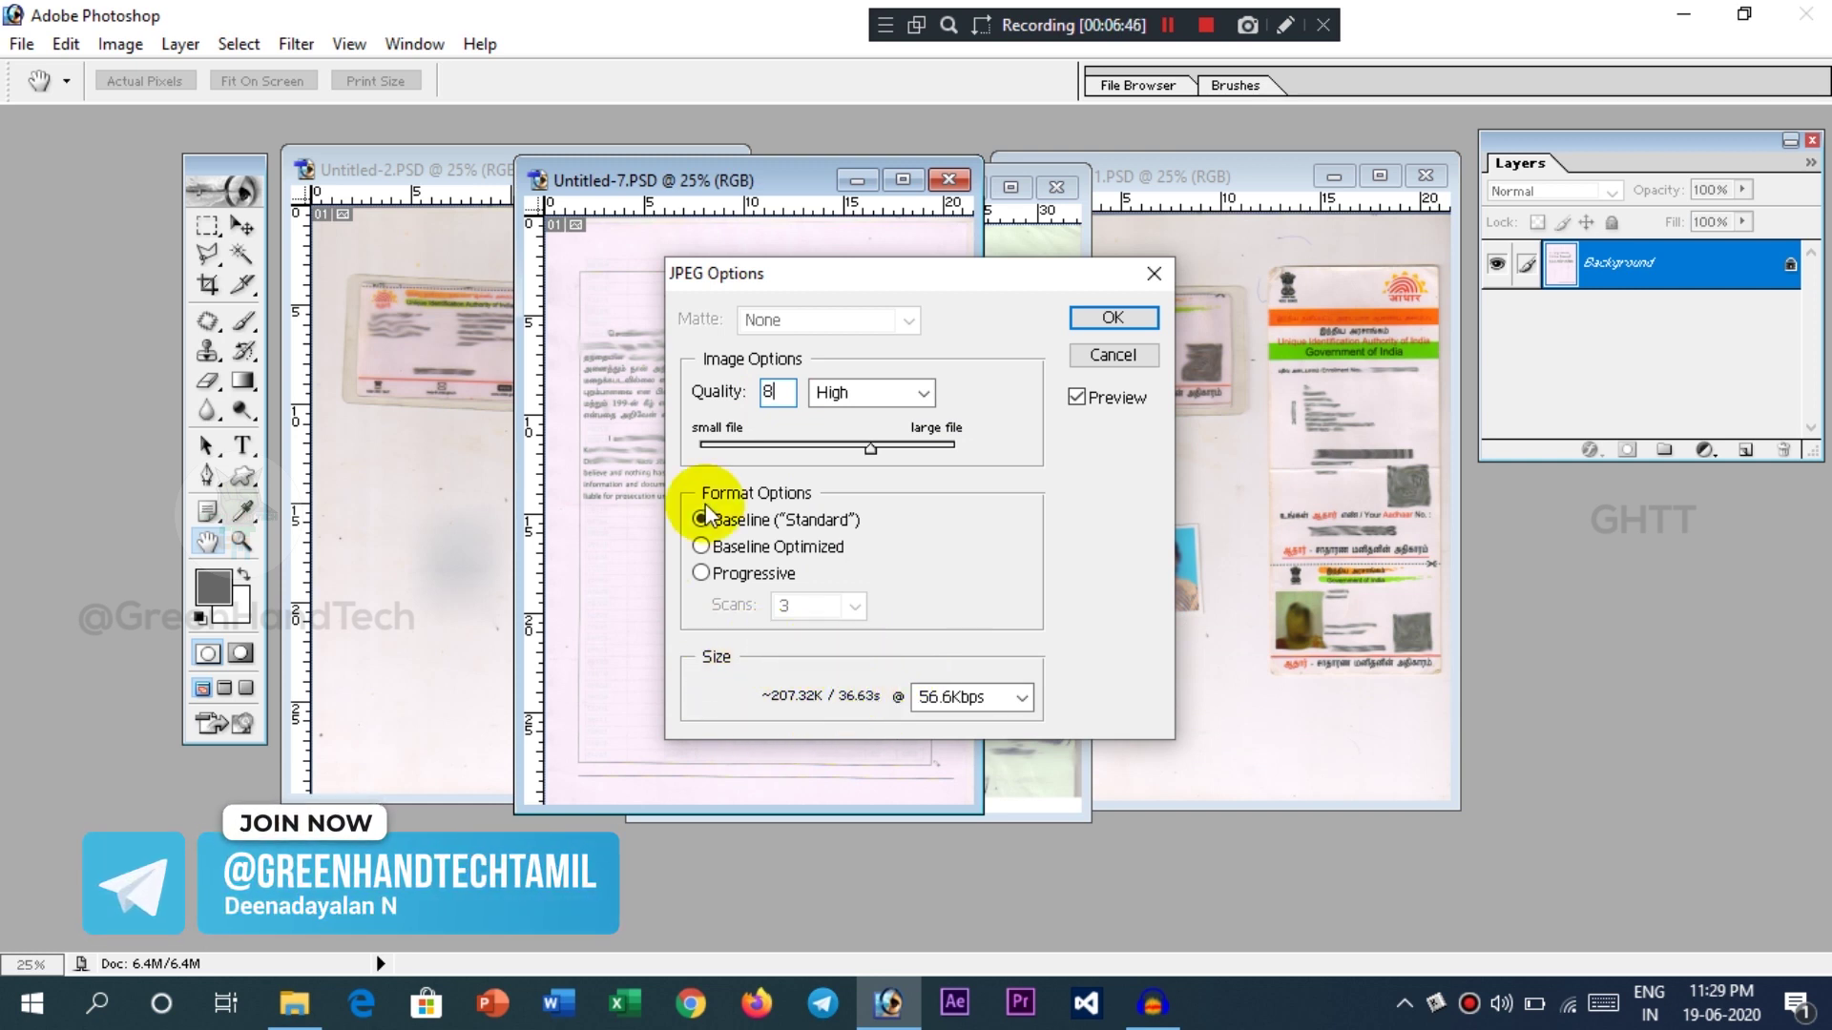
{"action": "key", "text": "BackSpace"}
{"action": "type", "text": "7"}
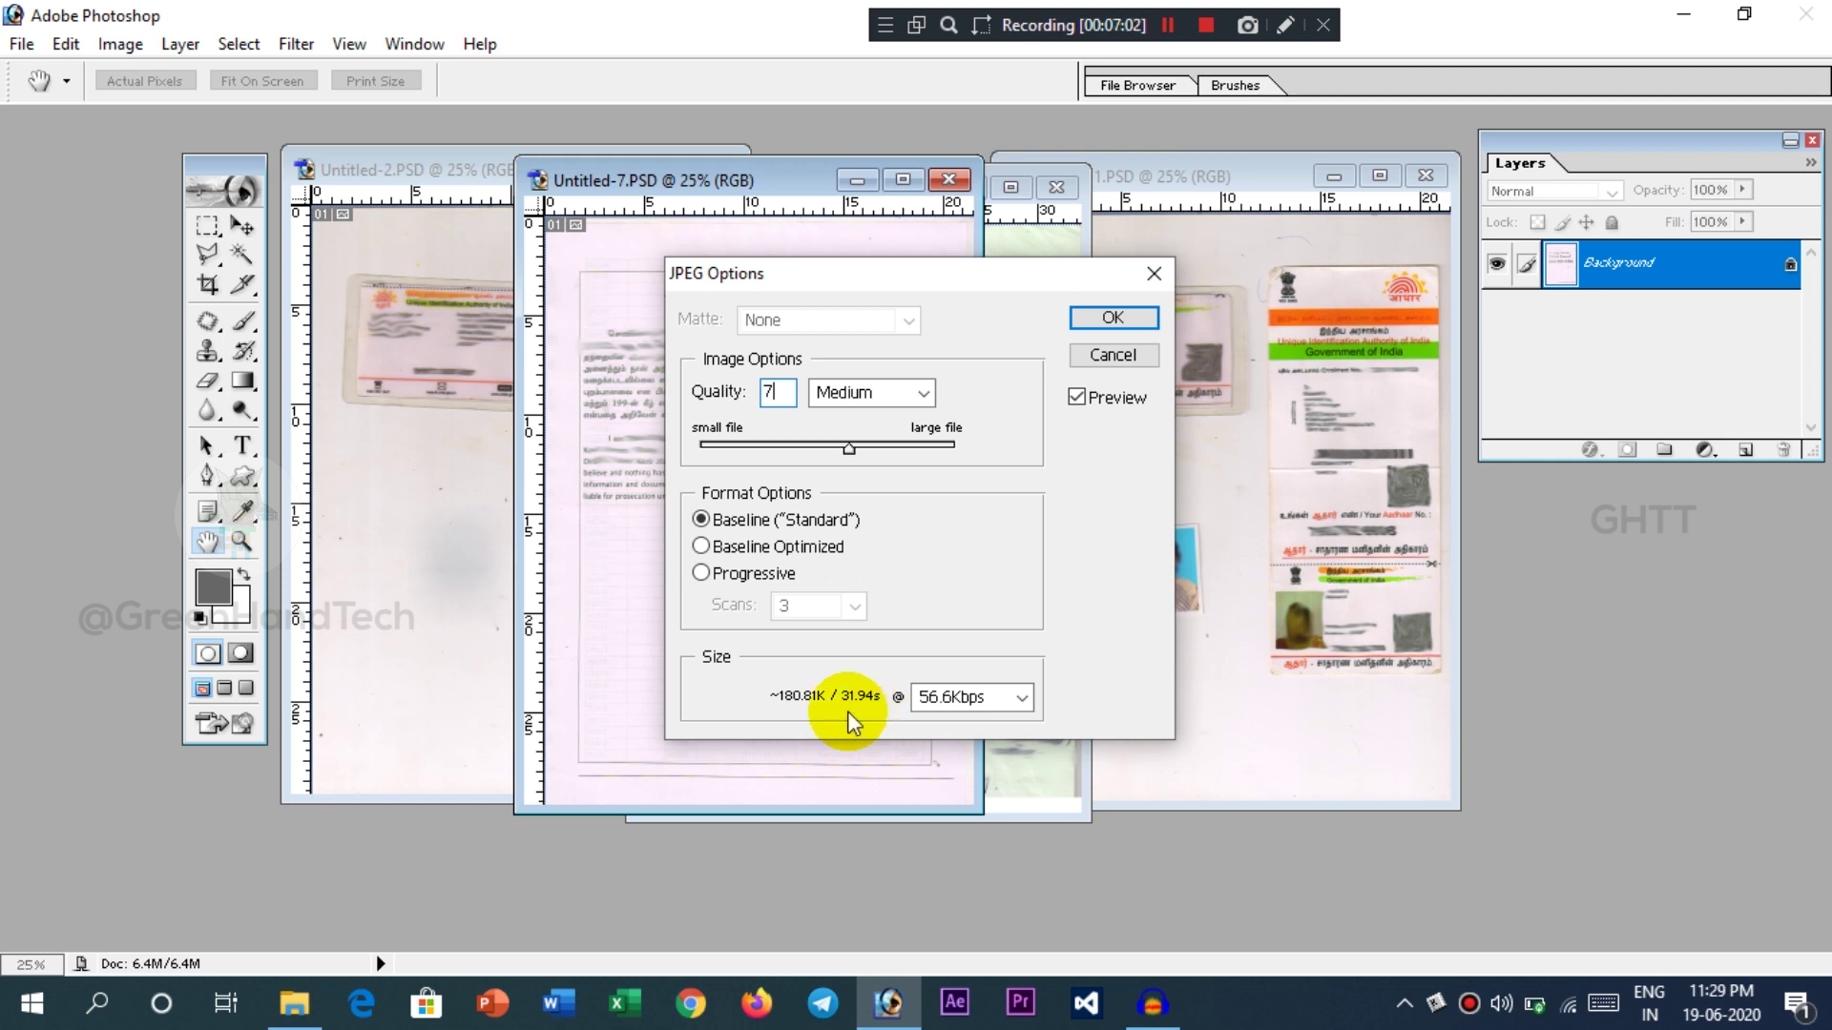
{"action": "left_click", "coordinate": [1099, 317]}
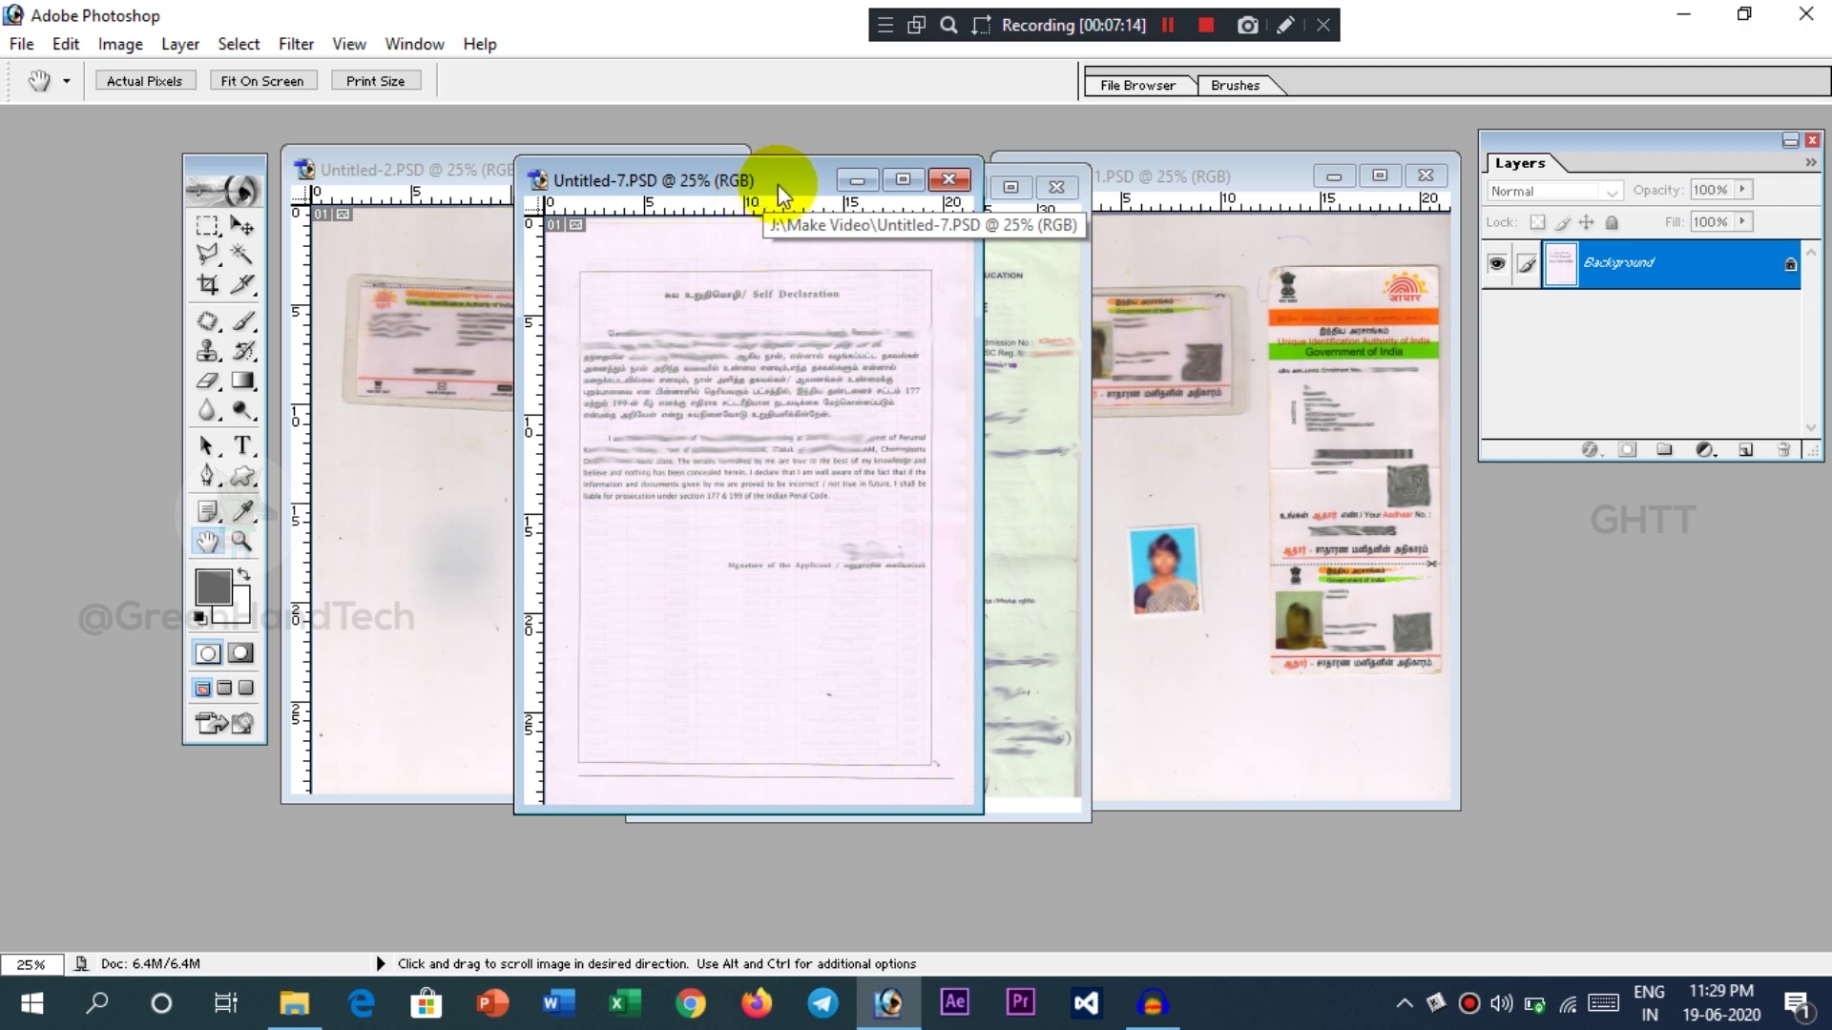
- Minimize Untitled-7, position the Untitled-3 certificate window, and bring up Save As for it
{"action": "left_click", "coordinate": [849, 181]}
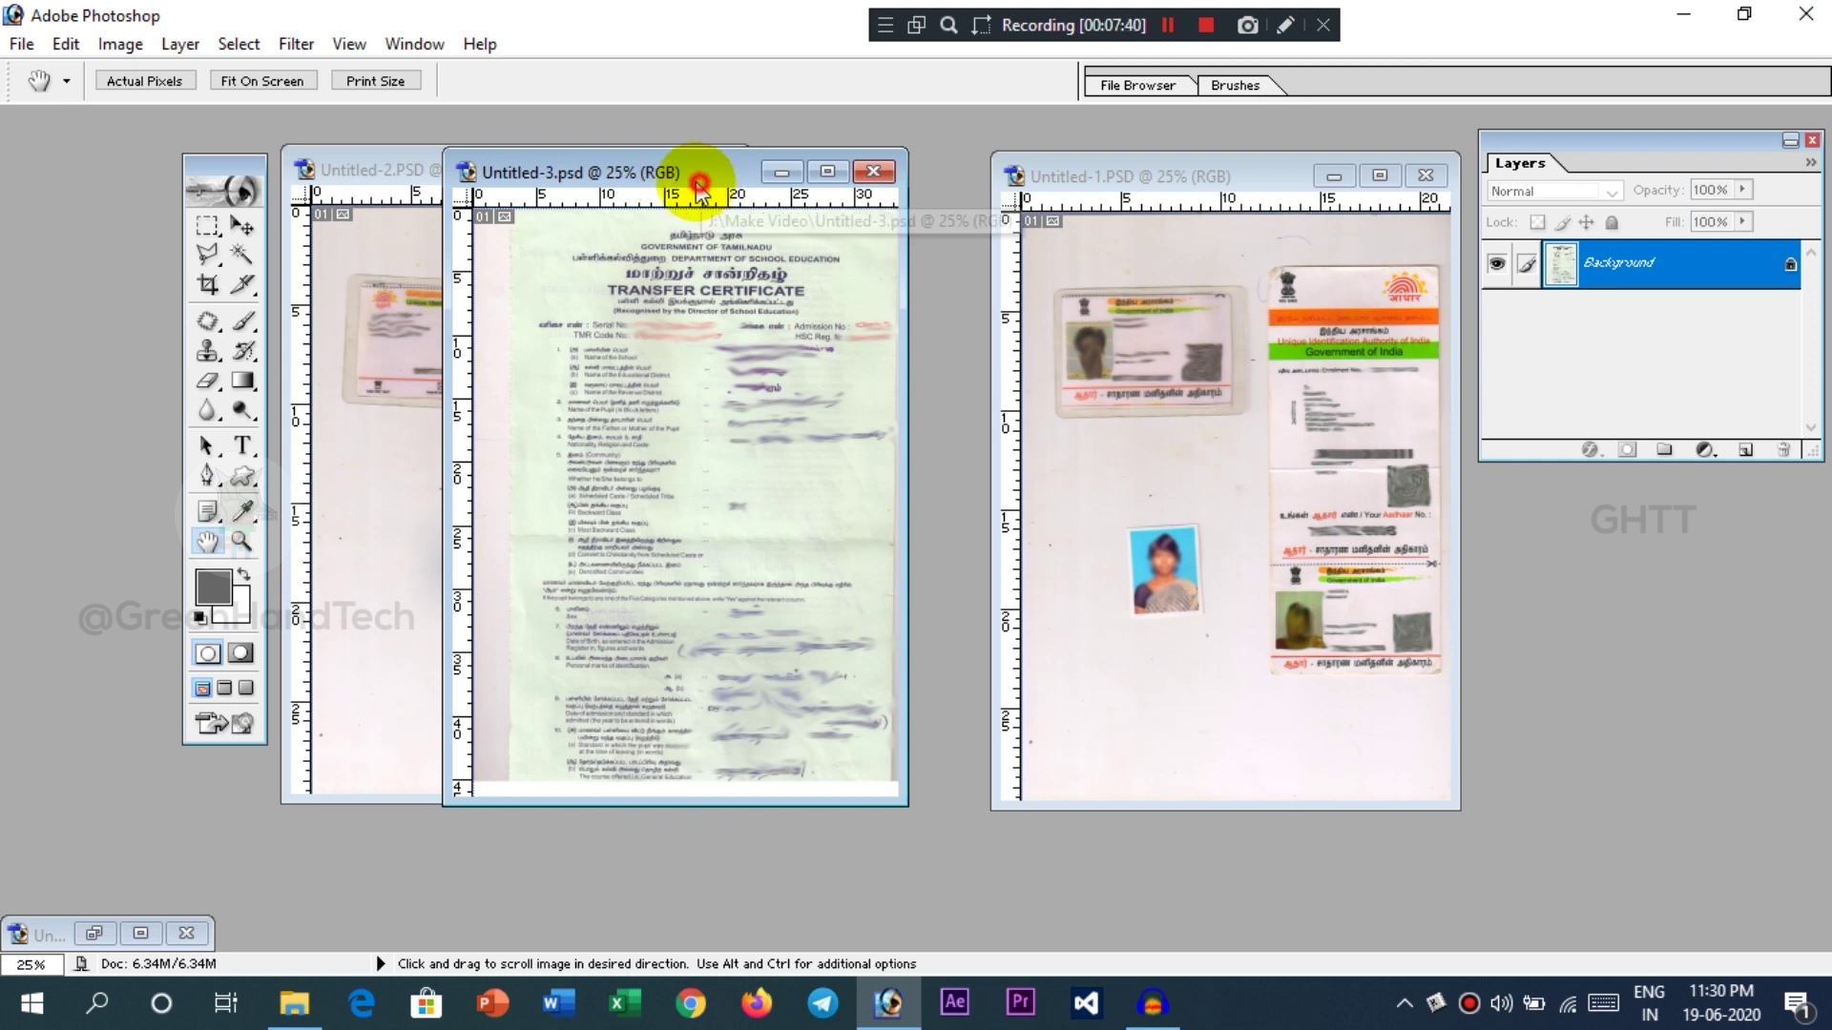
{"action": "left_click_drag", "start_coordinate": [704, 184], "coordinate": [639, 194]}
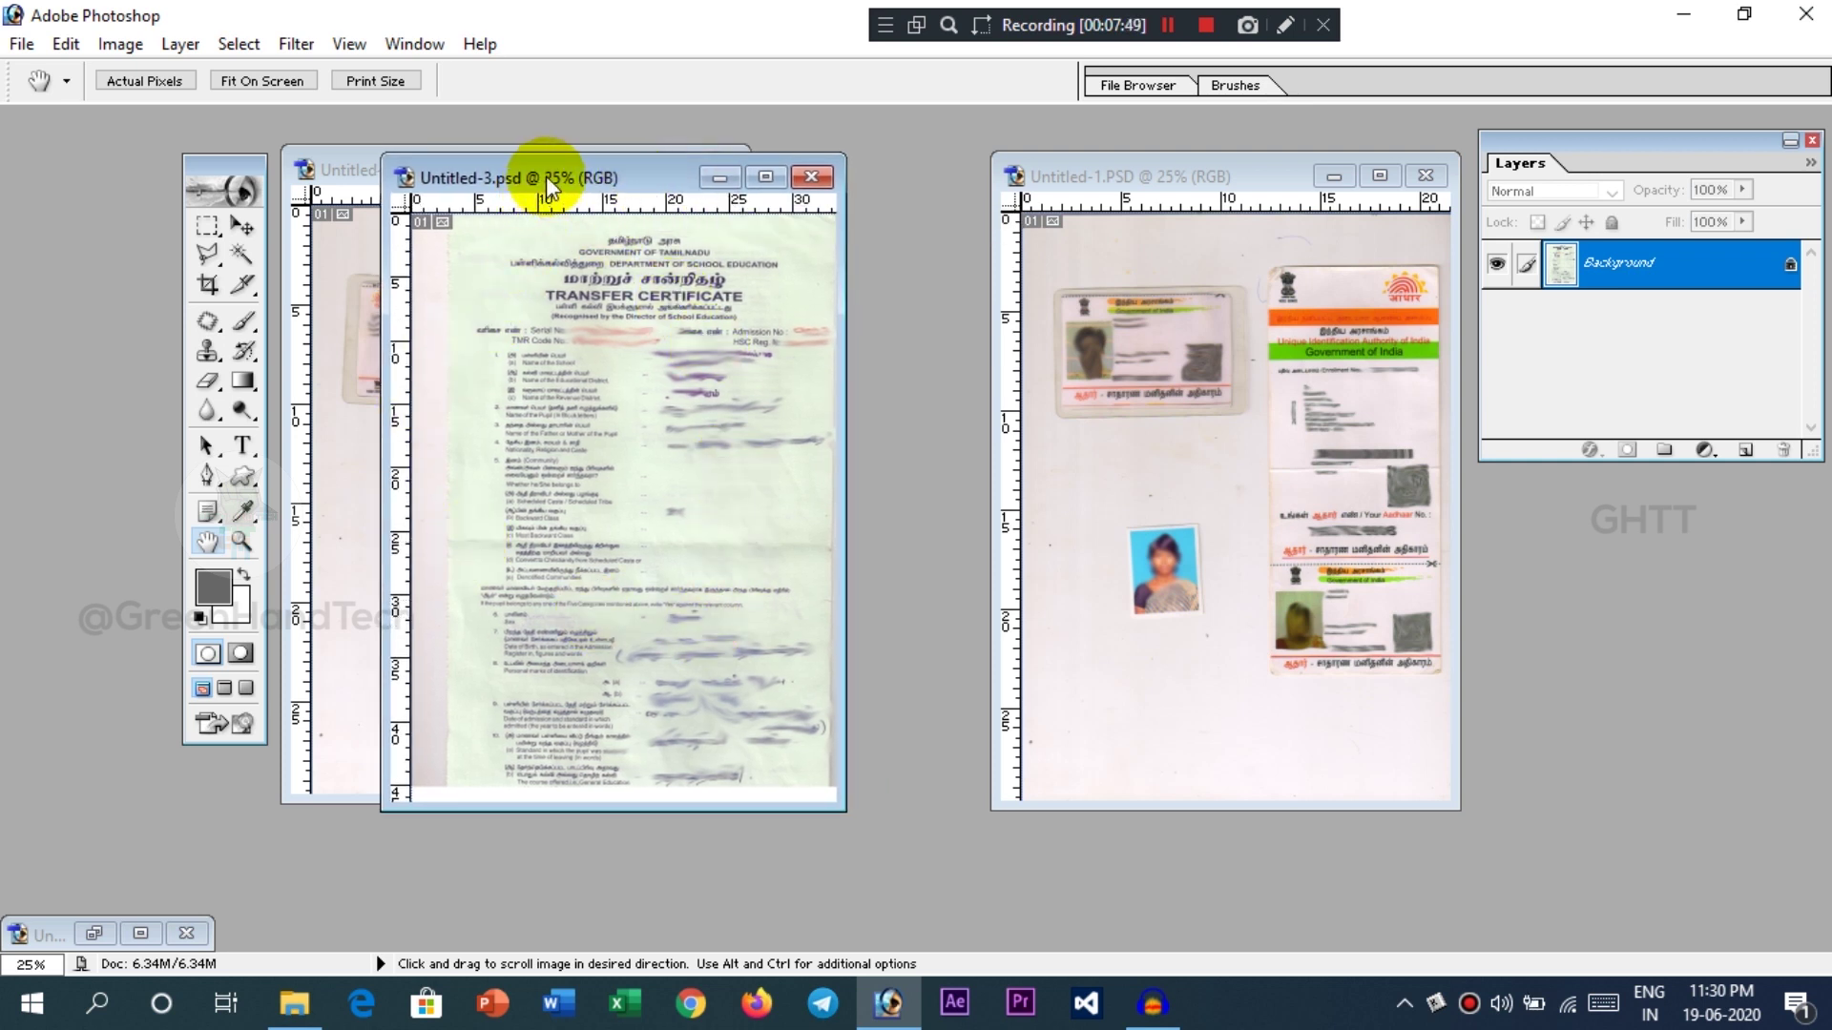
{"action": "left_click_drag", "start_coordinate": [546, 176], "coordinate": [587, 172]}
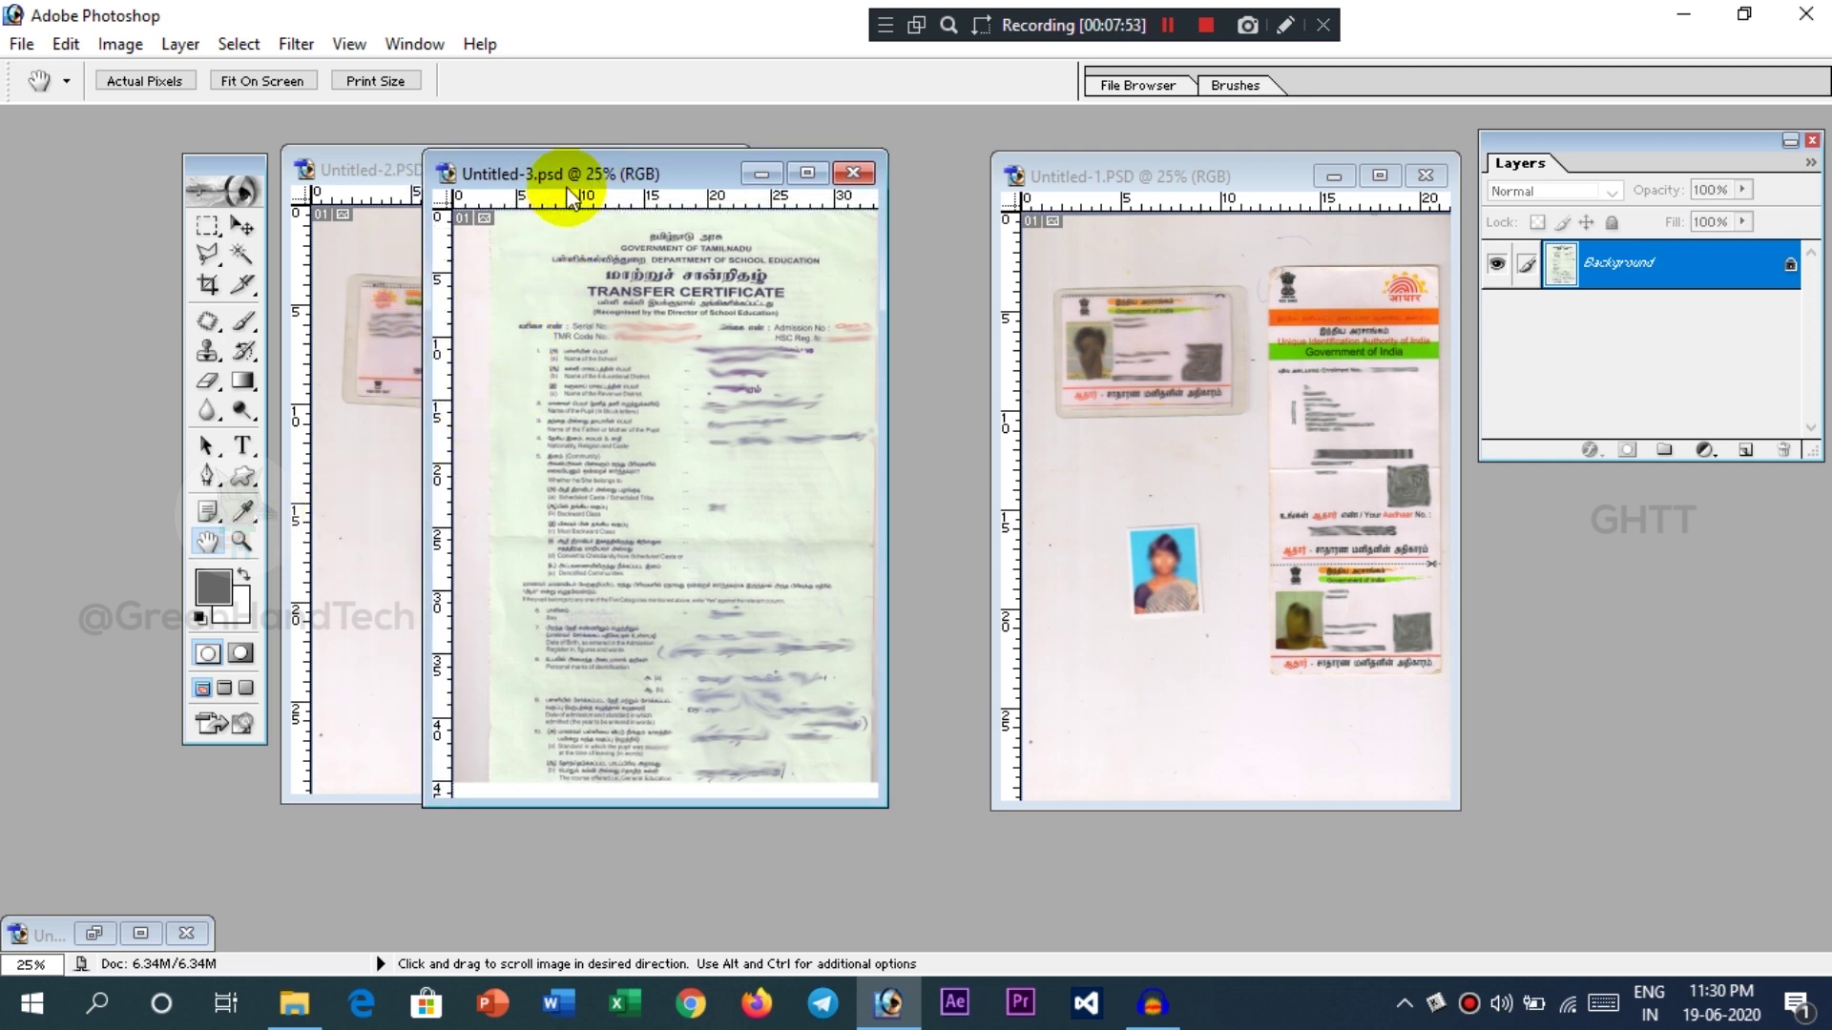
{"action": "key", "text": "ctrl+s"}
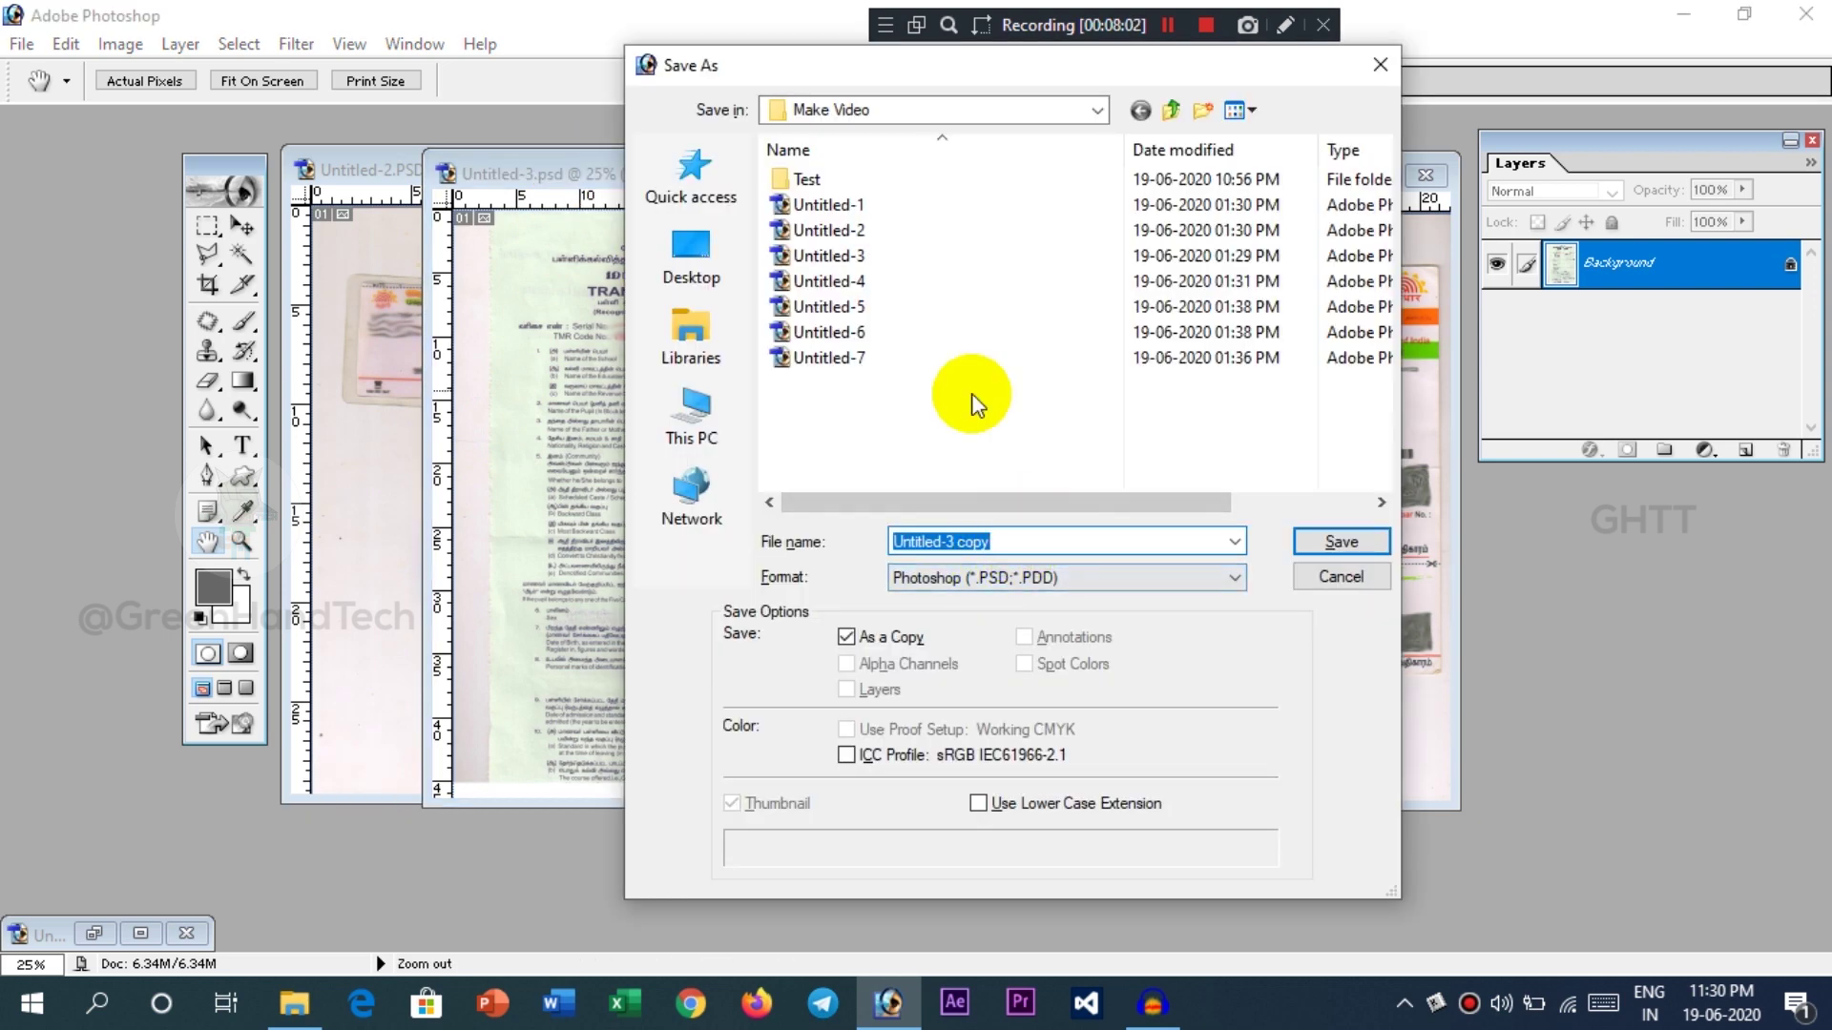
{"action": "double_click", "coordinate": [886, 182]}
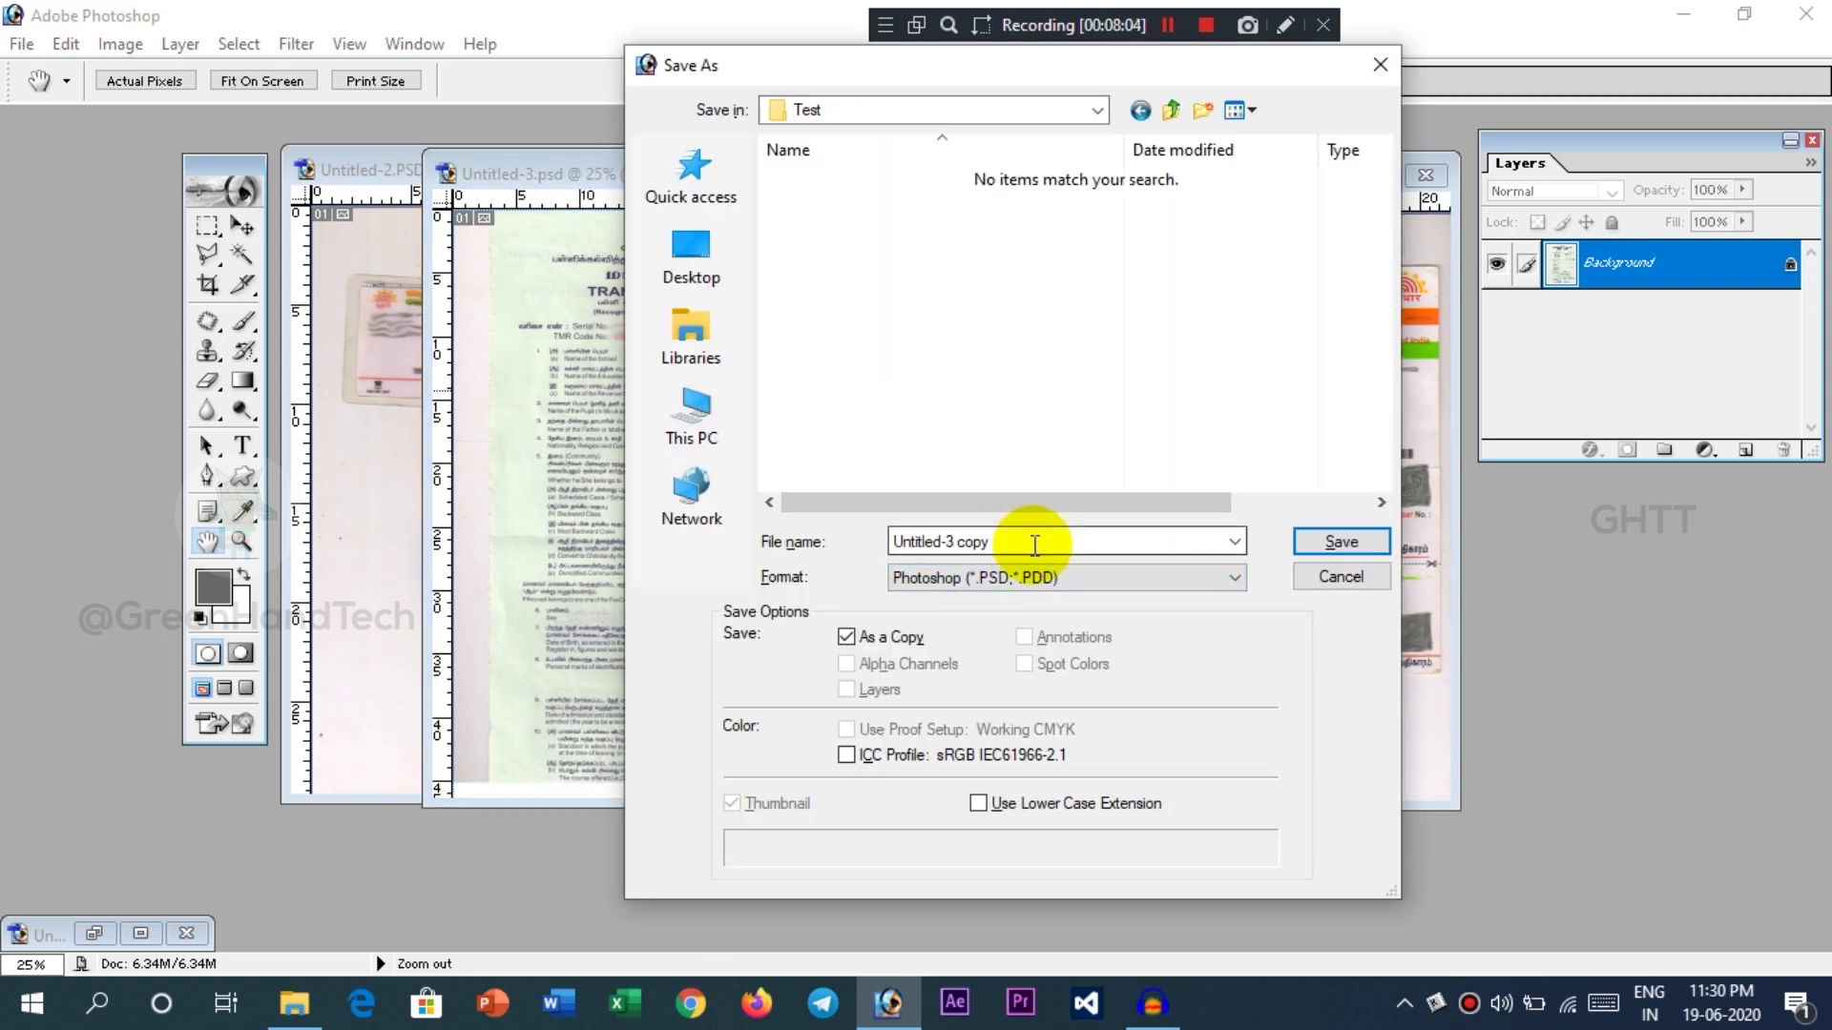
{"action": "type", "text": "TC"}
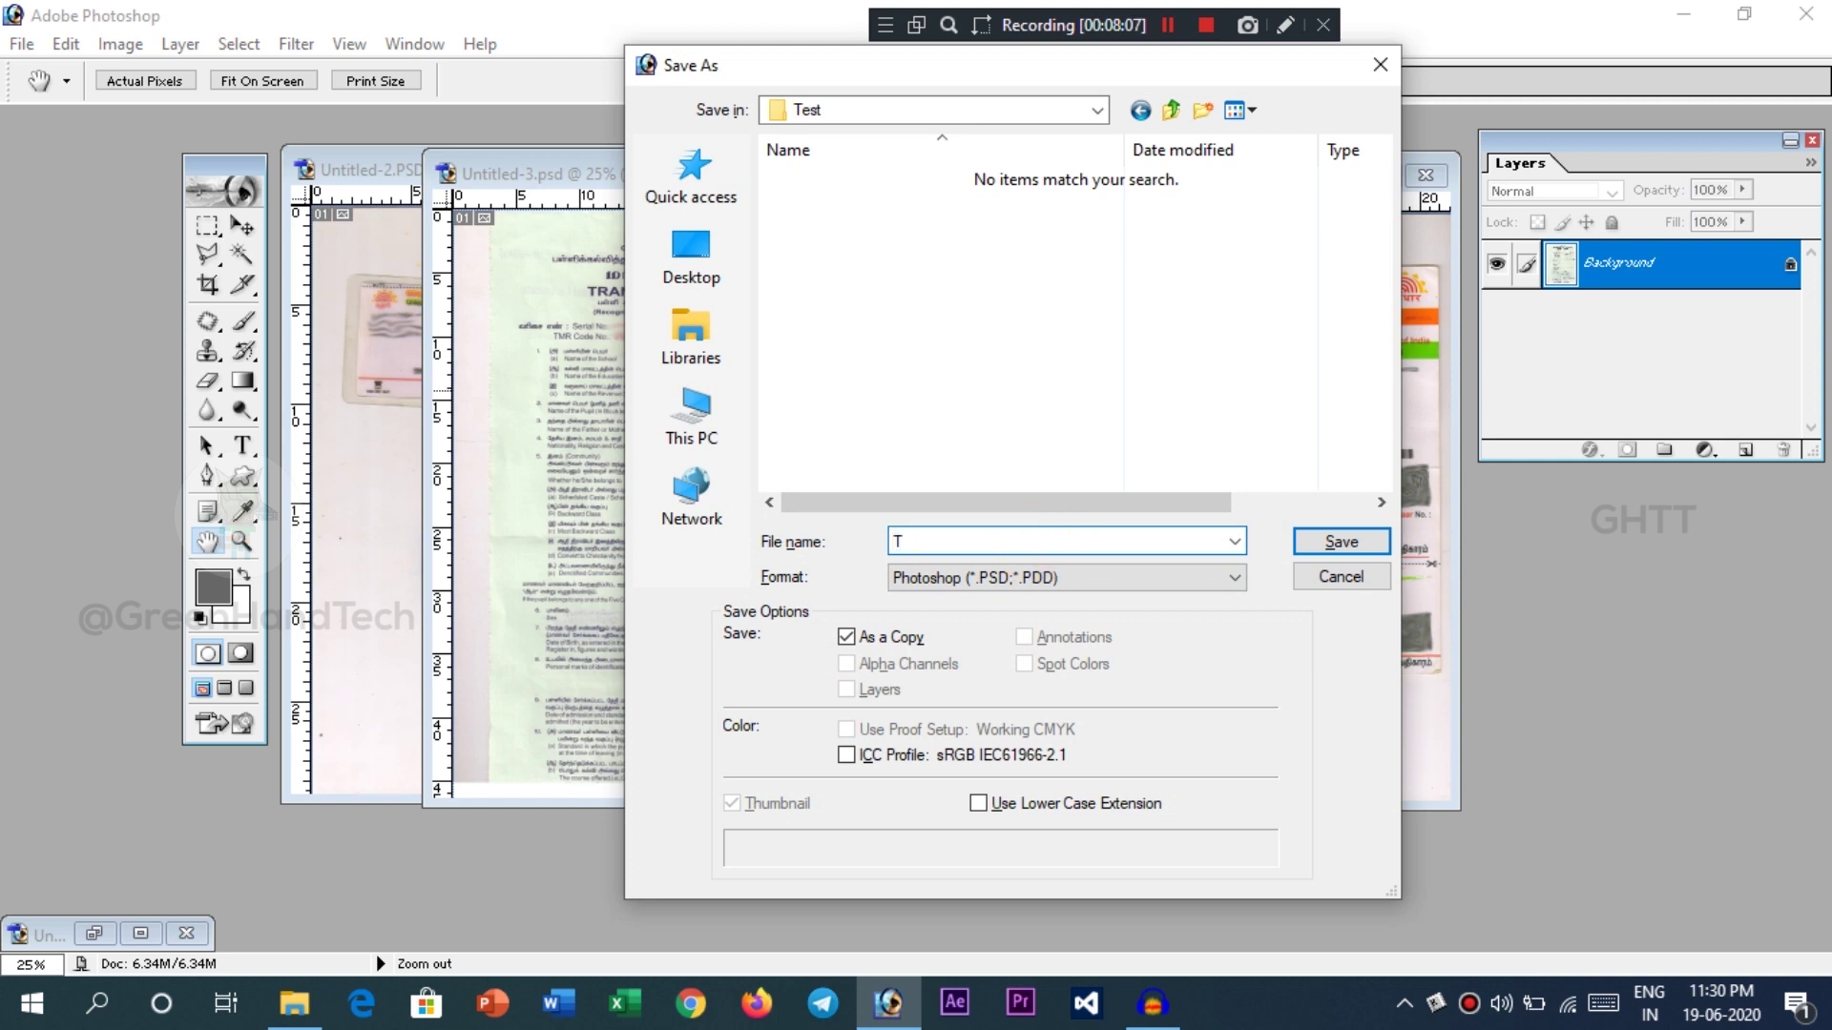
{"action": "left_click", "coordinate": [1032, 577]}
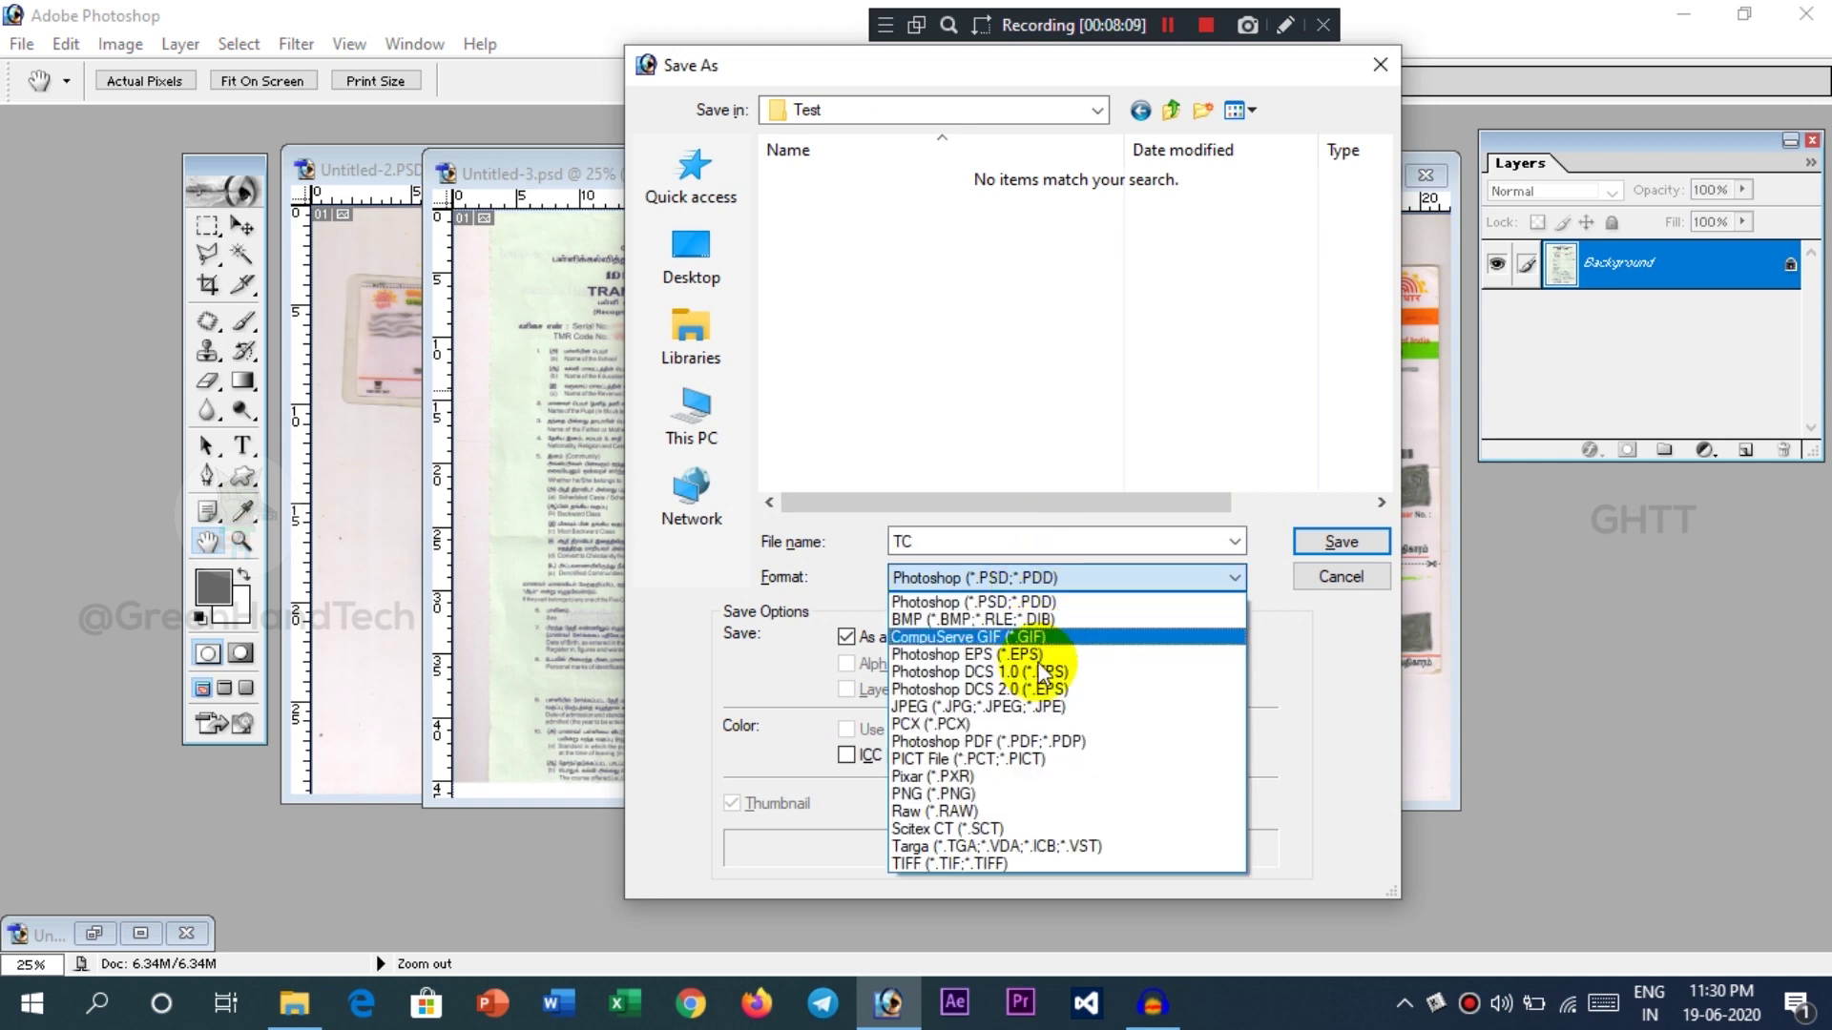
{"action": "left_click", "coordinate": [1047, 708]}
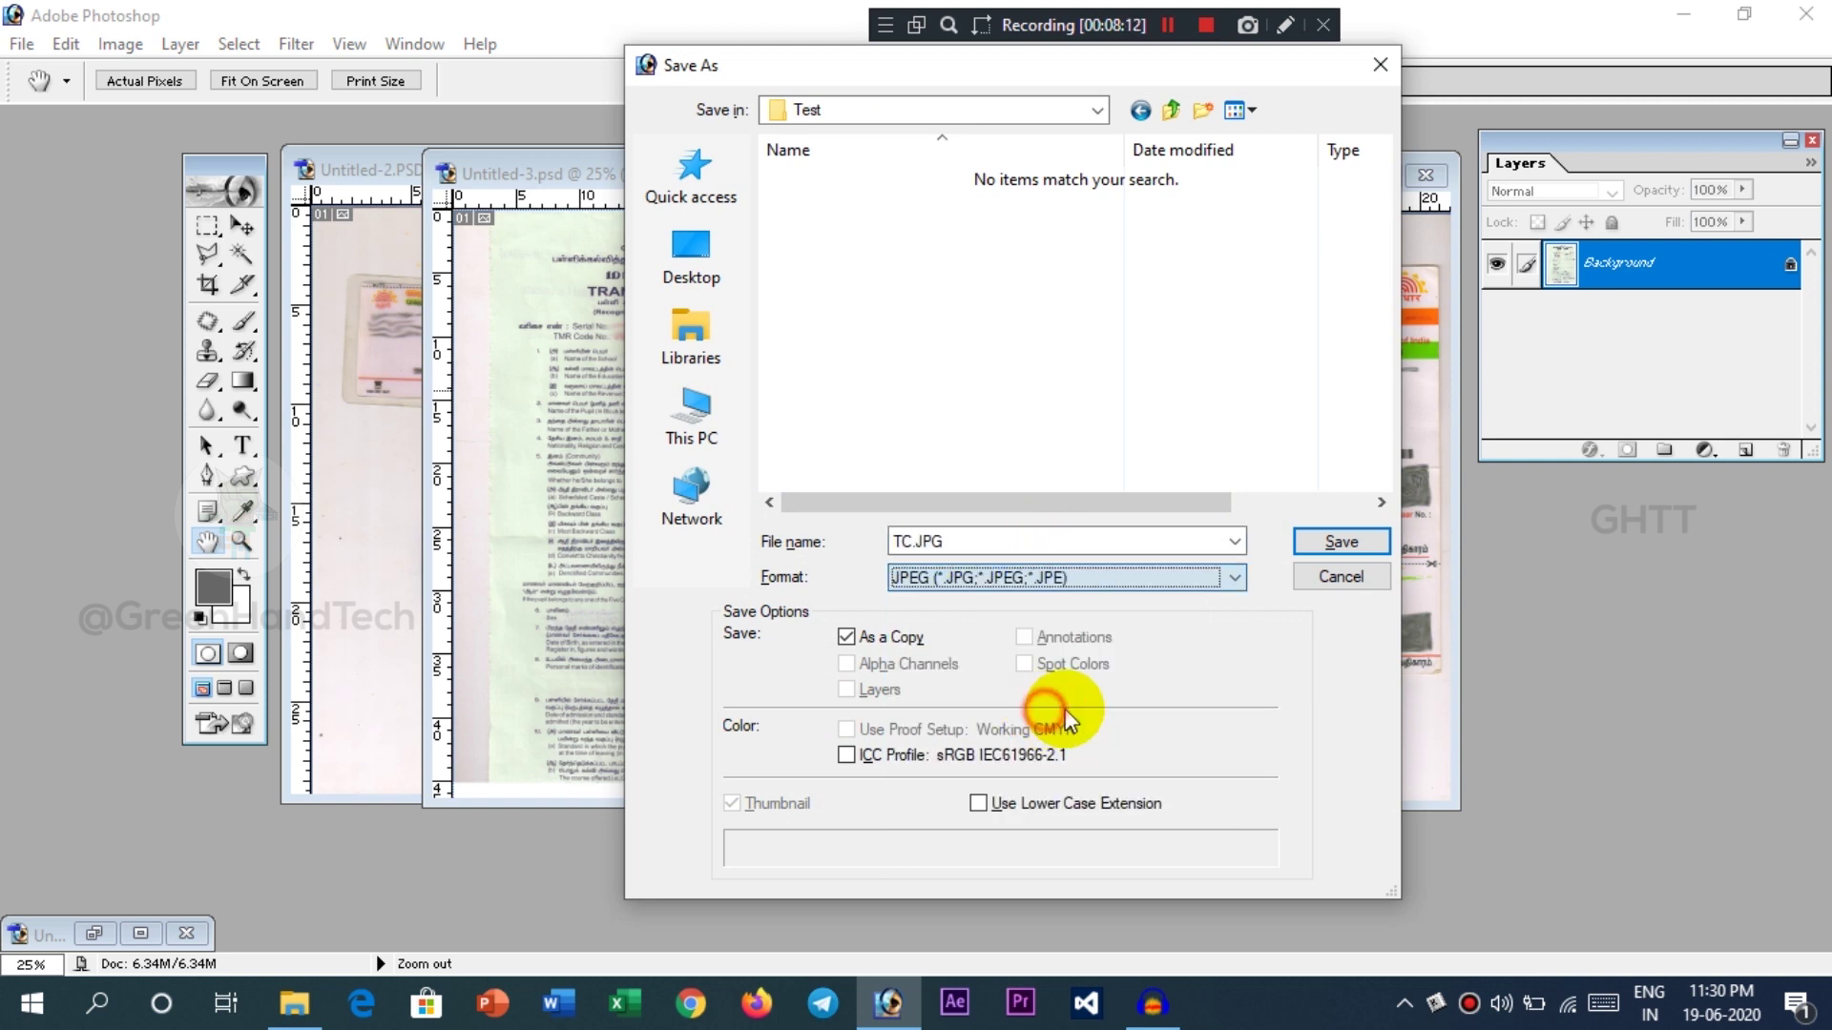
{"action": "left_click", "coordinate": [1320, 546]}
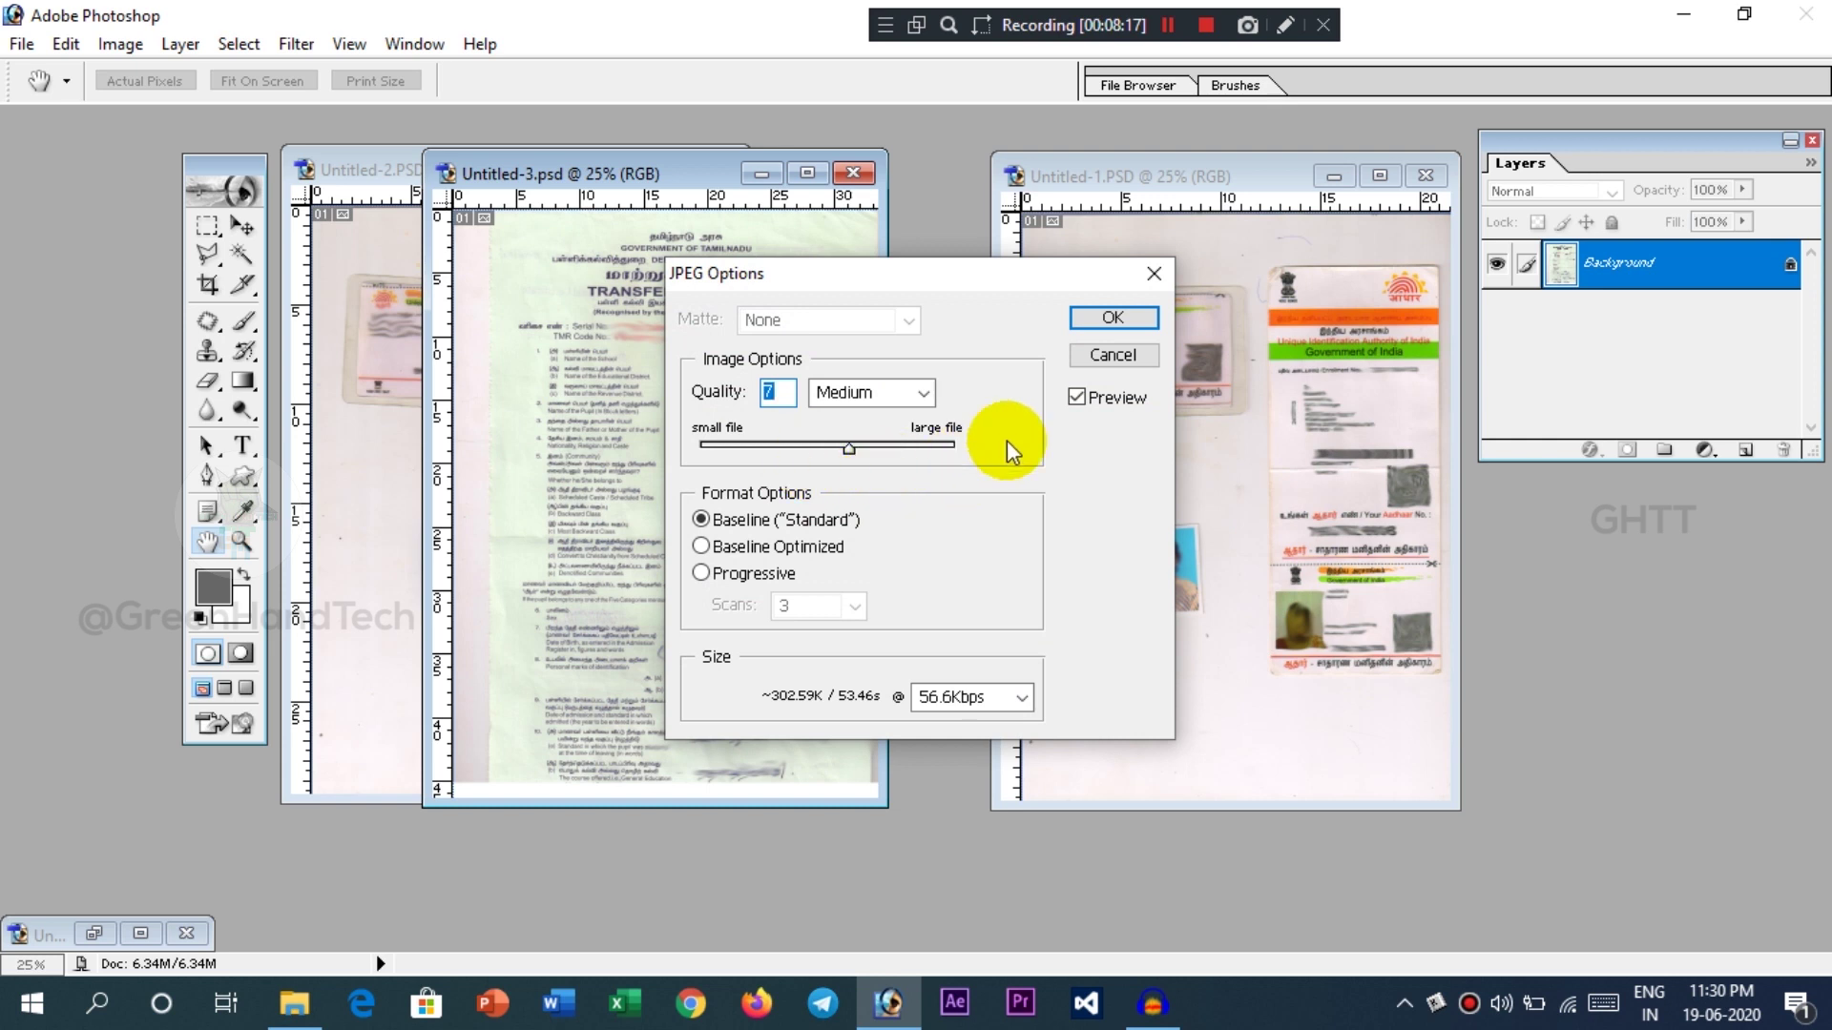
{"action": "left_click", "coordinate": [1117, 351]}
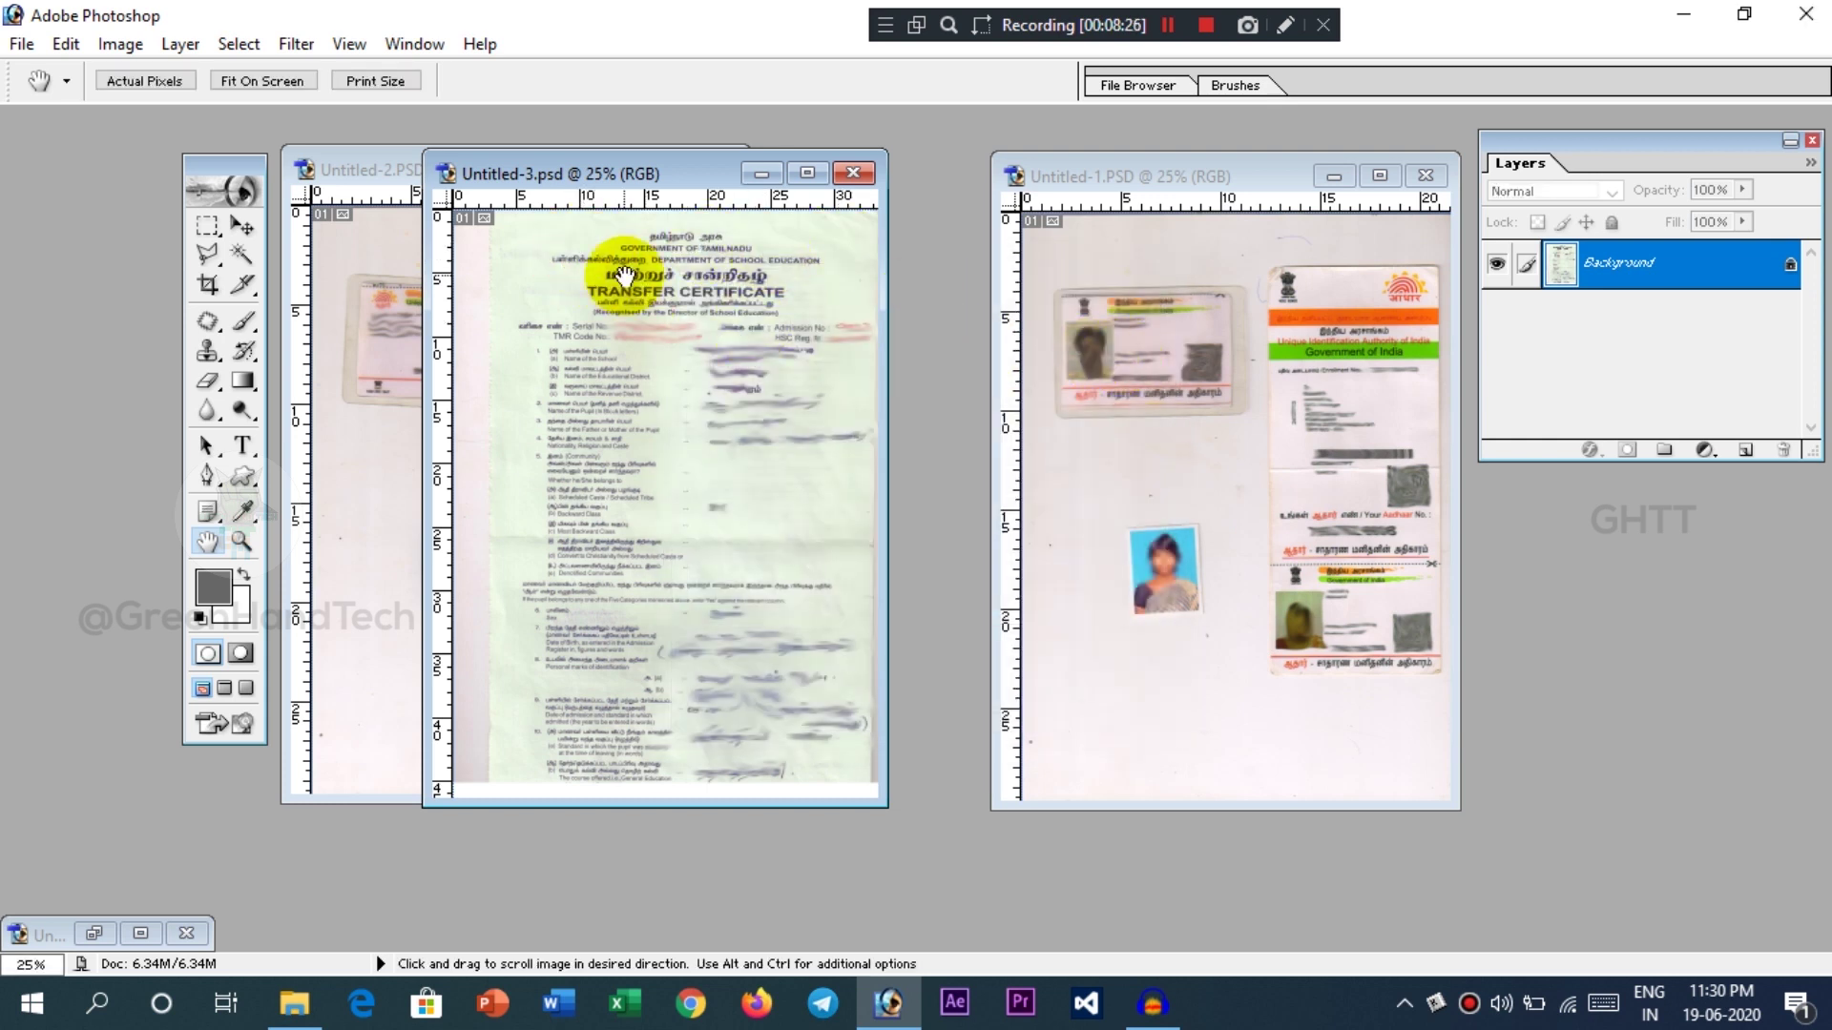
- Duplicate Untitled-3 as 'Untitled-3 copy' and place the copy window beside the original
{"action": "right_click", "coordinate": [586, 174]}
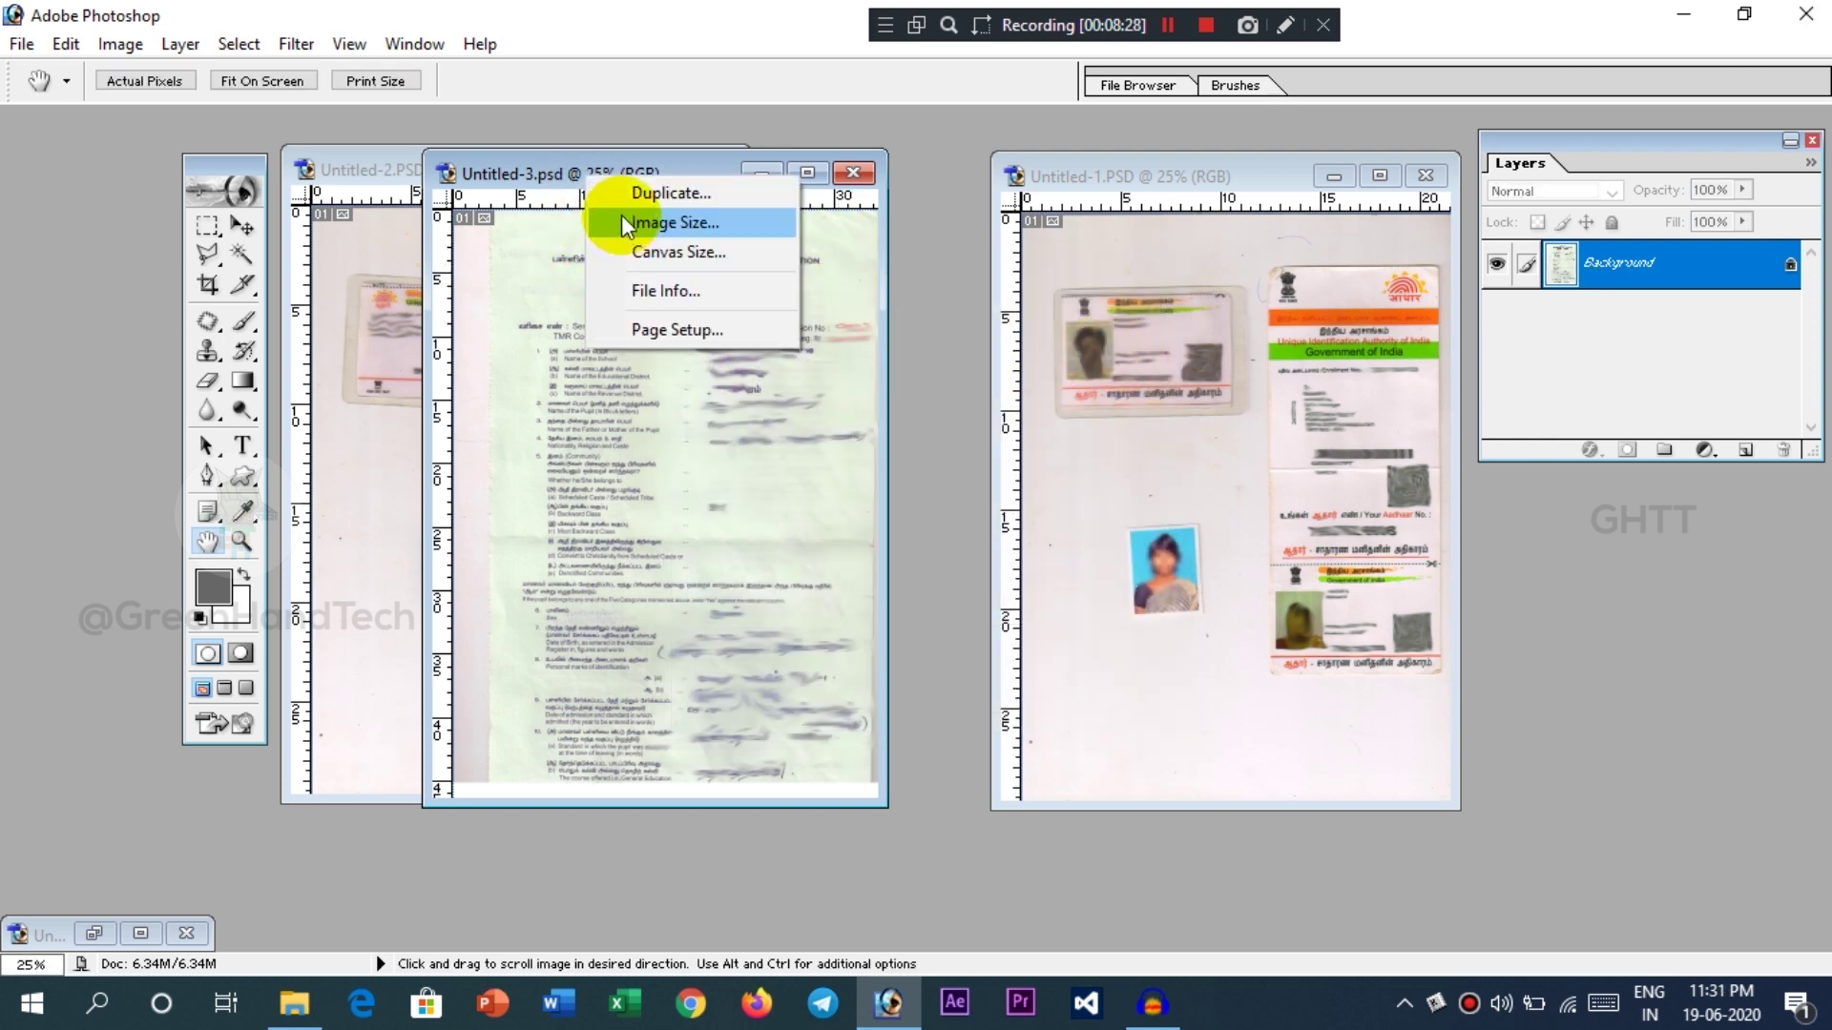
{"action": "left_click", "coordinate": [622, 195]}
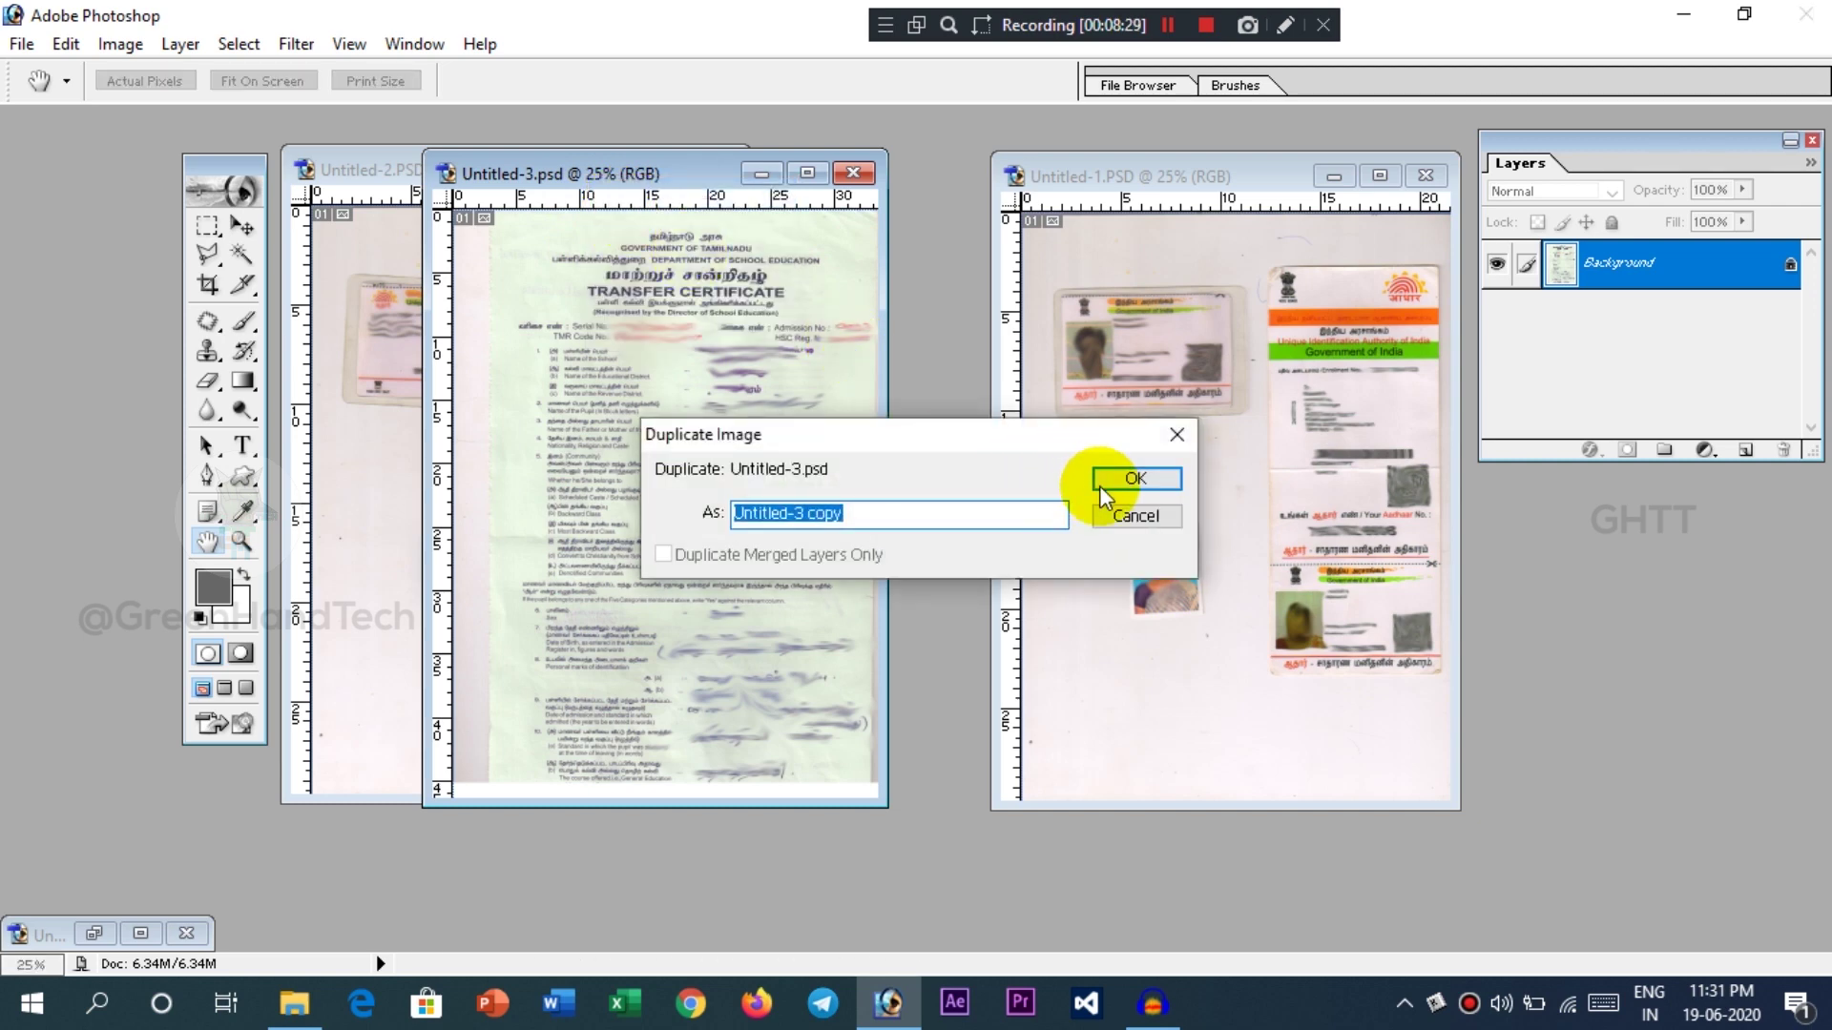
{"action": "left_click", "coordinate": [1099, 485]}
{"action": "left_click_drag", "start_coordinate": [503, 258], "coordinate": [1284, 146]}
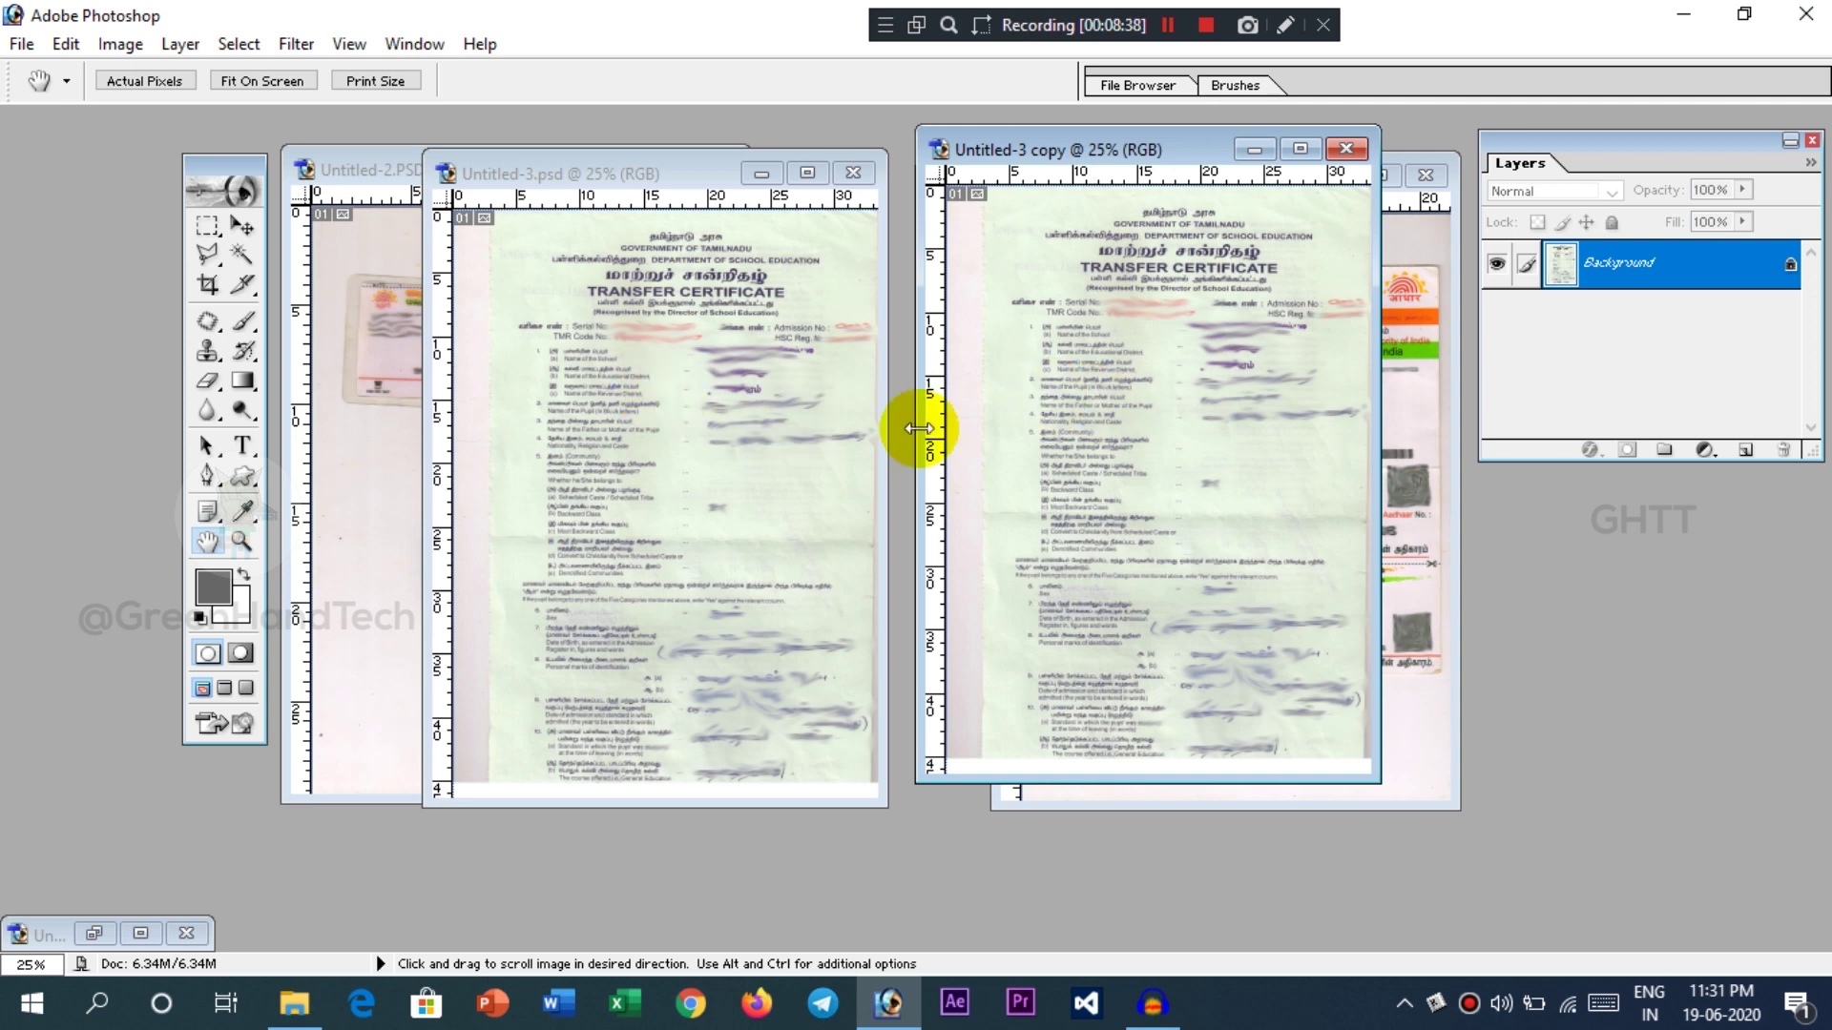
{"action": "left_click", "coordinate": [642, 169]}
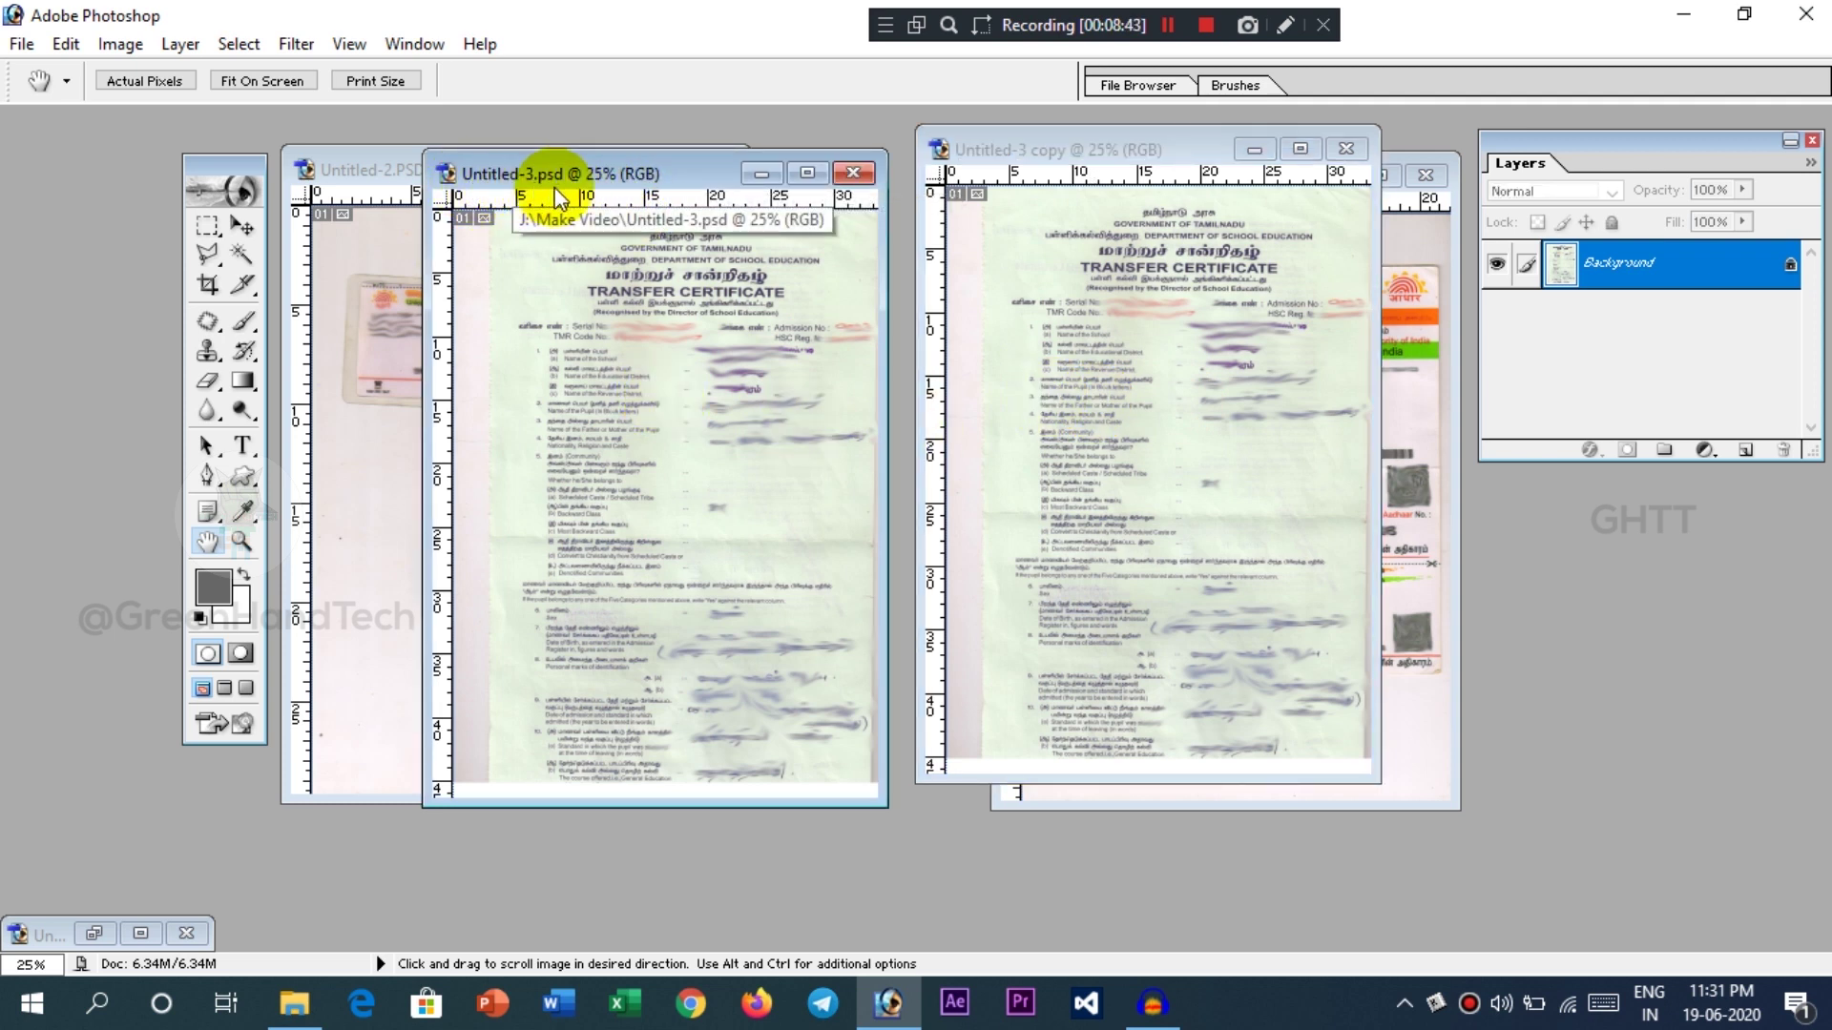
{"action": "left_click", "coordinate": [1014, 148]}
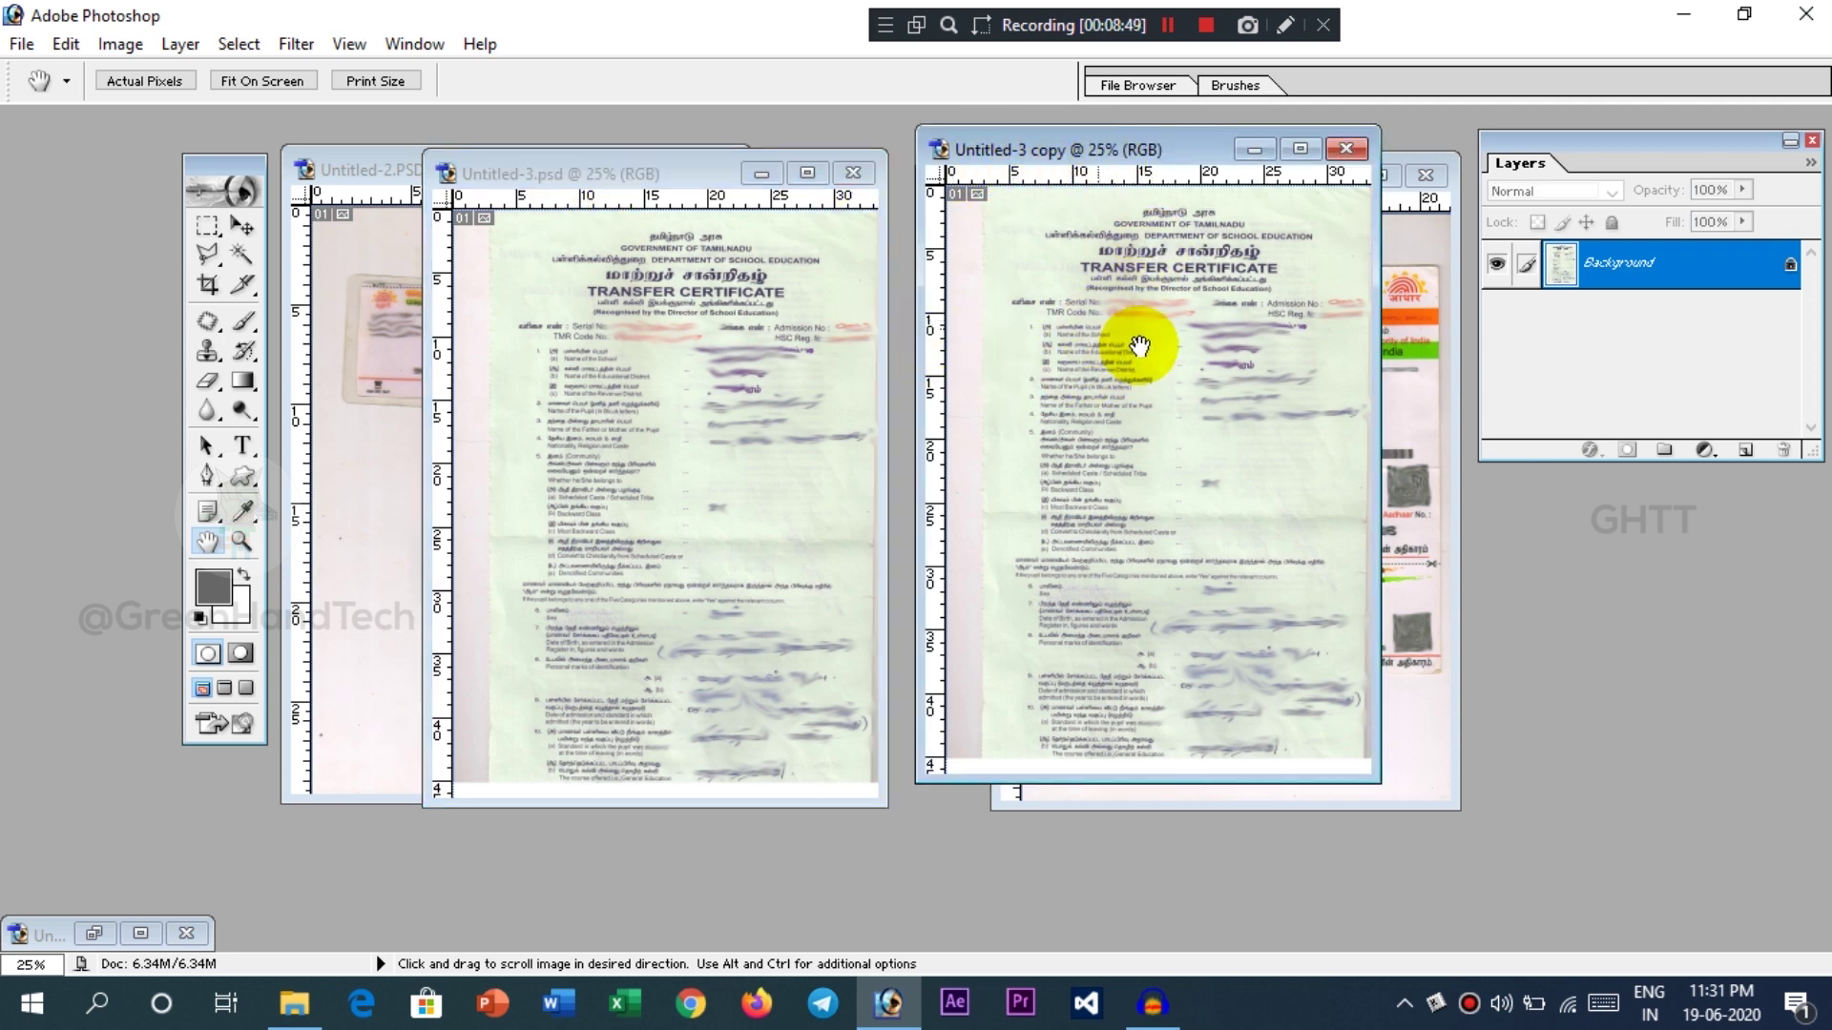
{"action": "key", "text": "ctrl"}
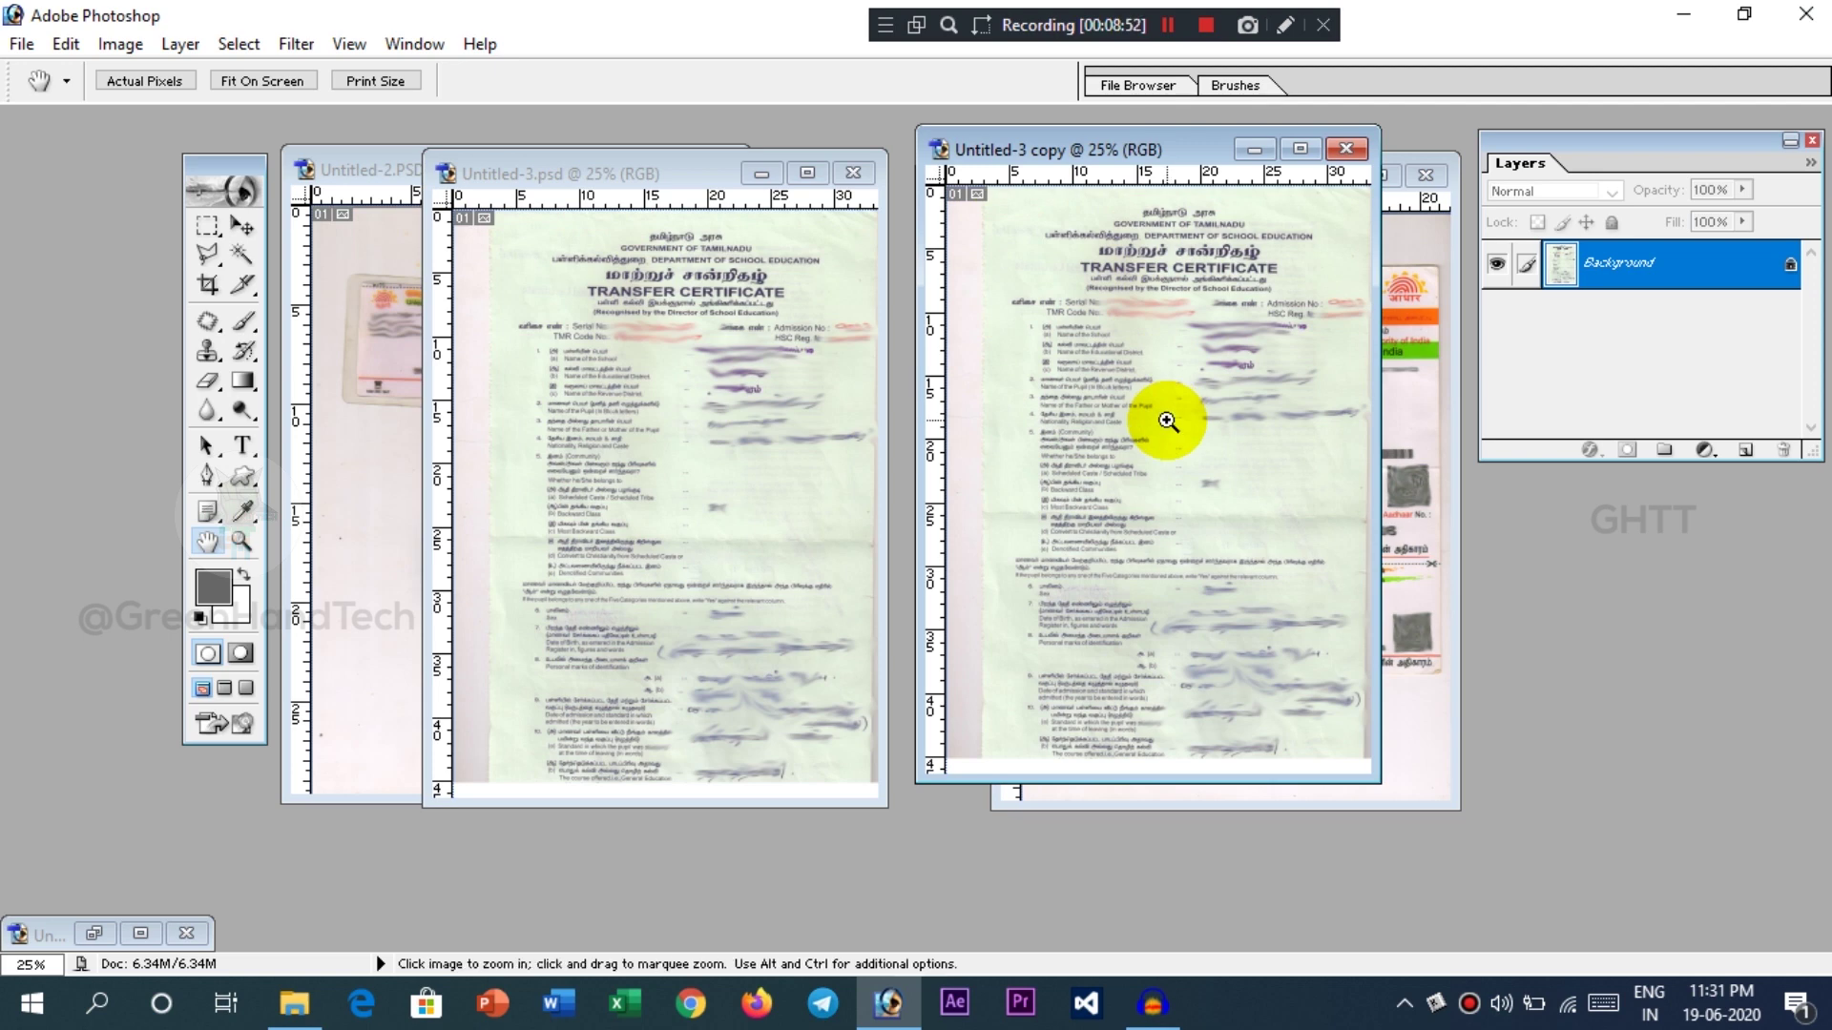
- Create a new document from the 8 x 10 preset, changed to 12 × 8 inches at 150 pixels/inch
{"action": "key", "text": "ctrl+n"}
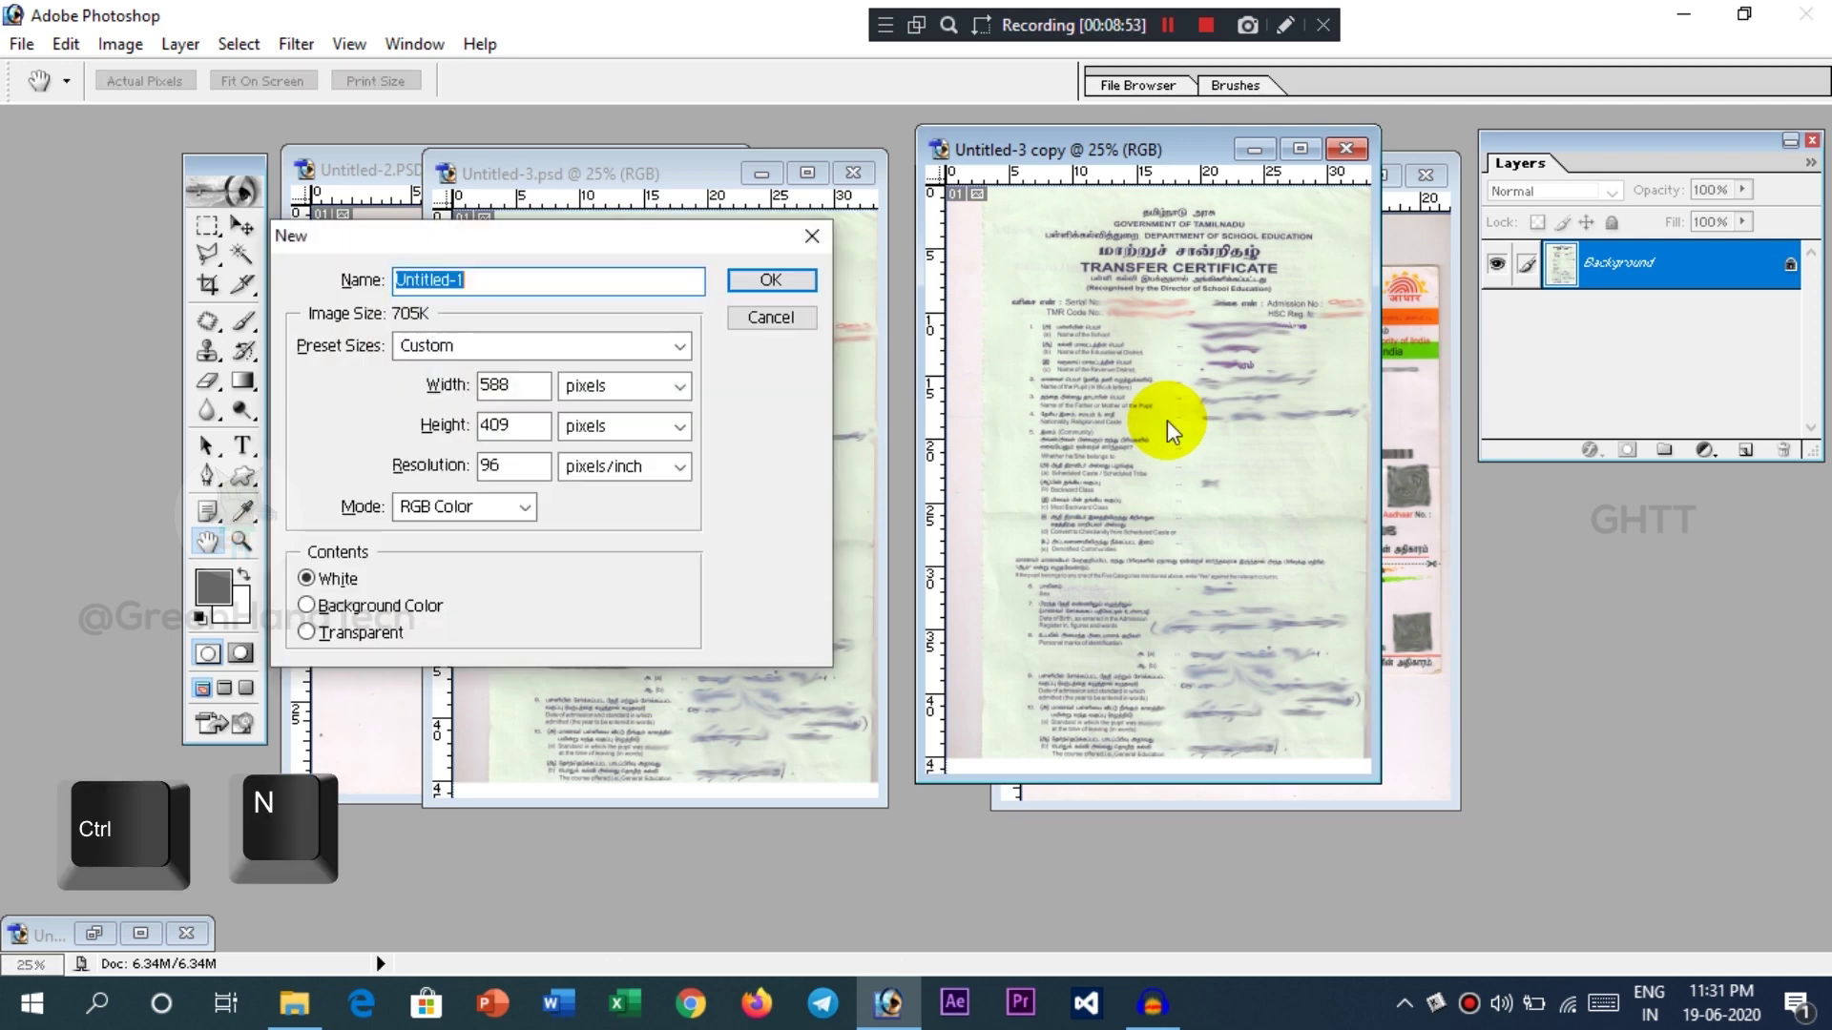
{"action": "left_click_drag", "start_coordinate": [580, 240], "coordinate": [834, 238]}
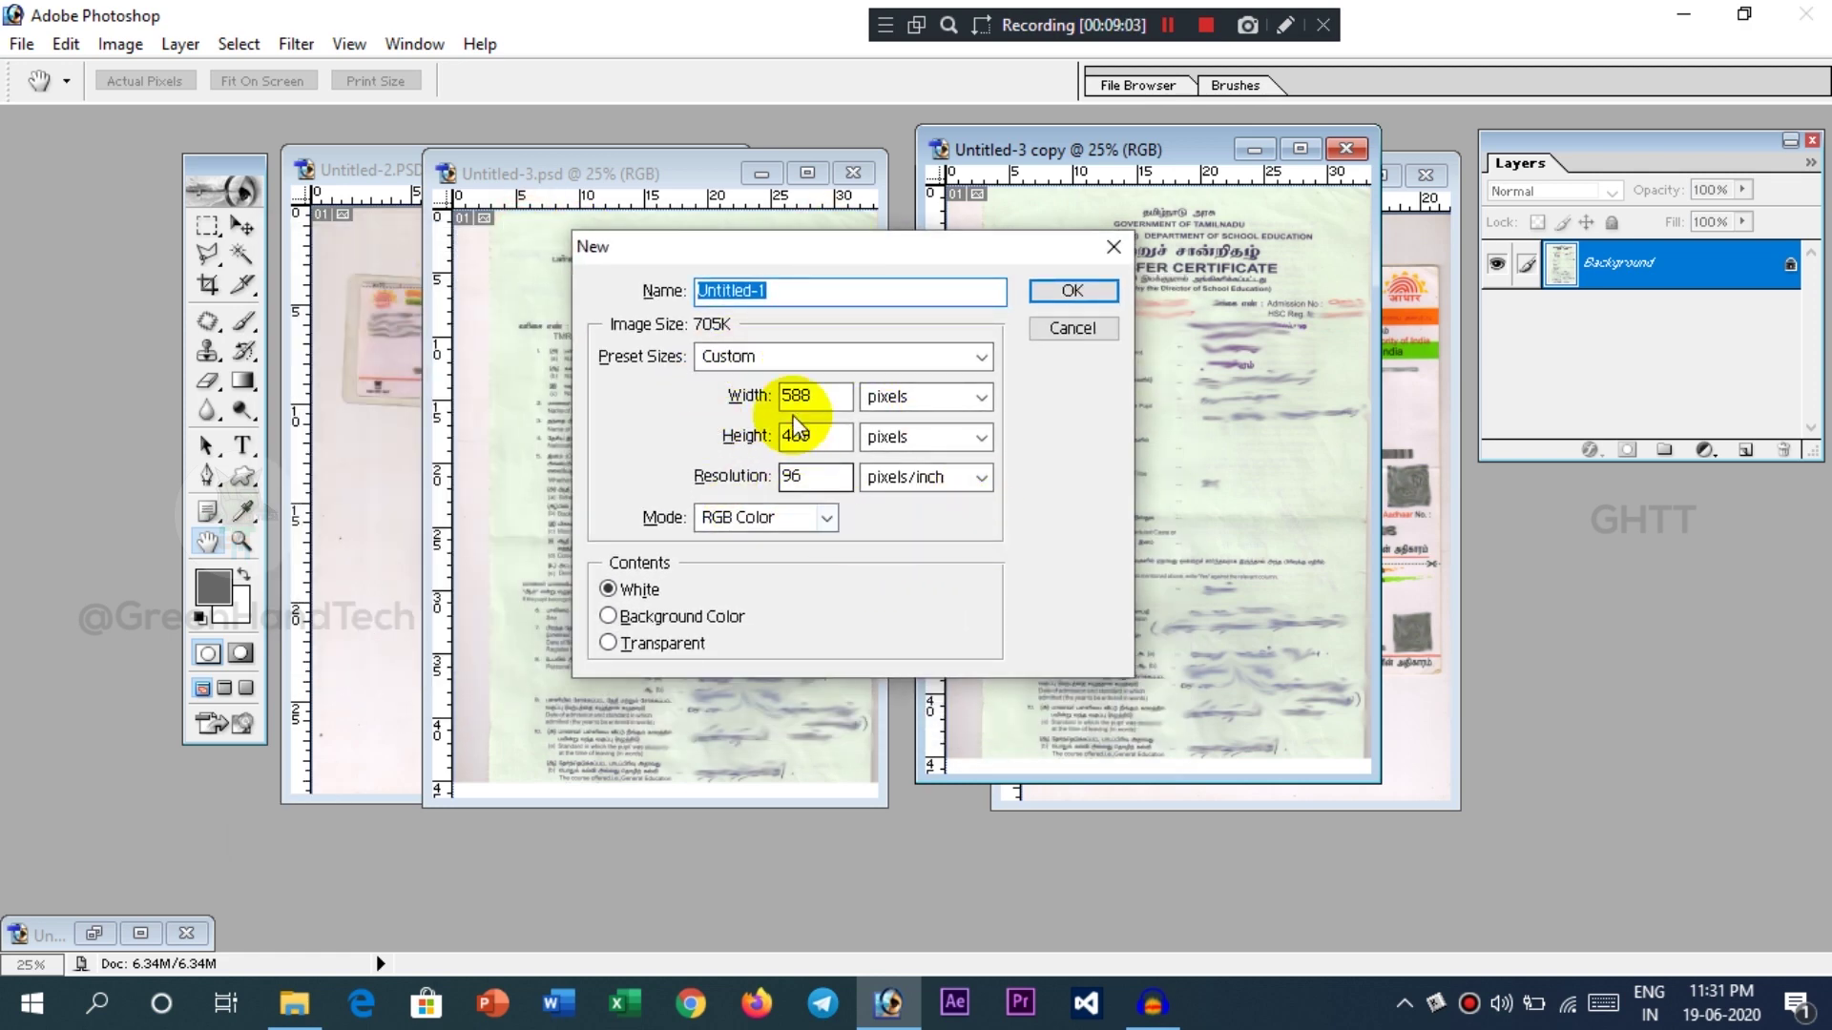
{"action": "left_click", "coordinate": [919, 356]}
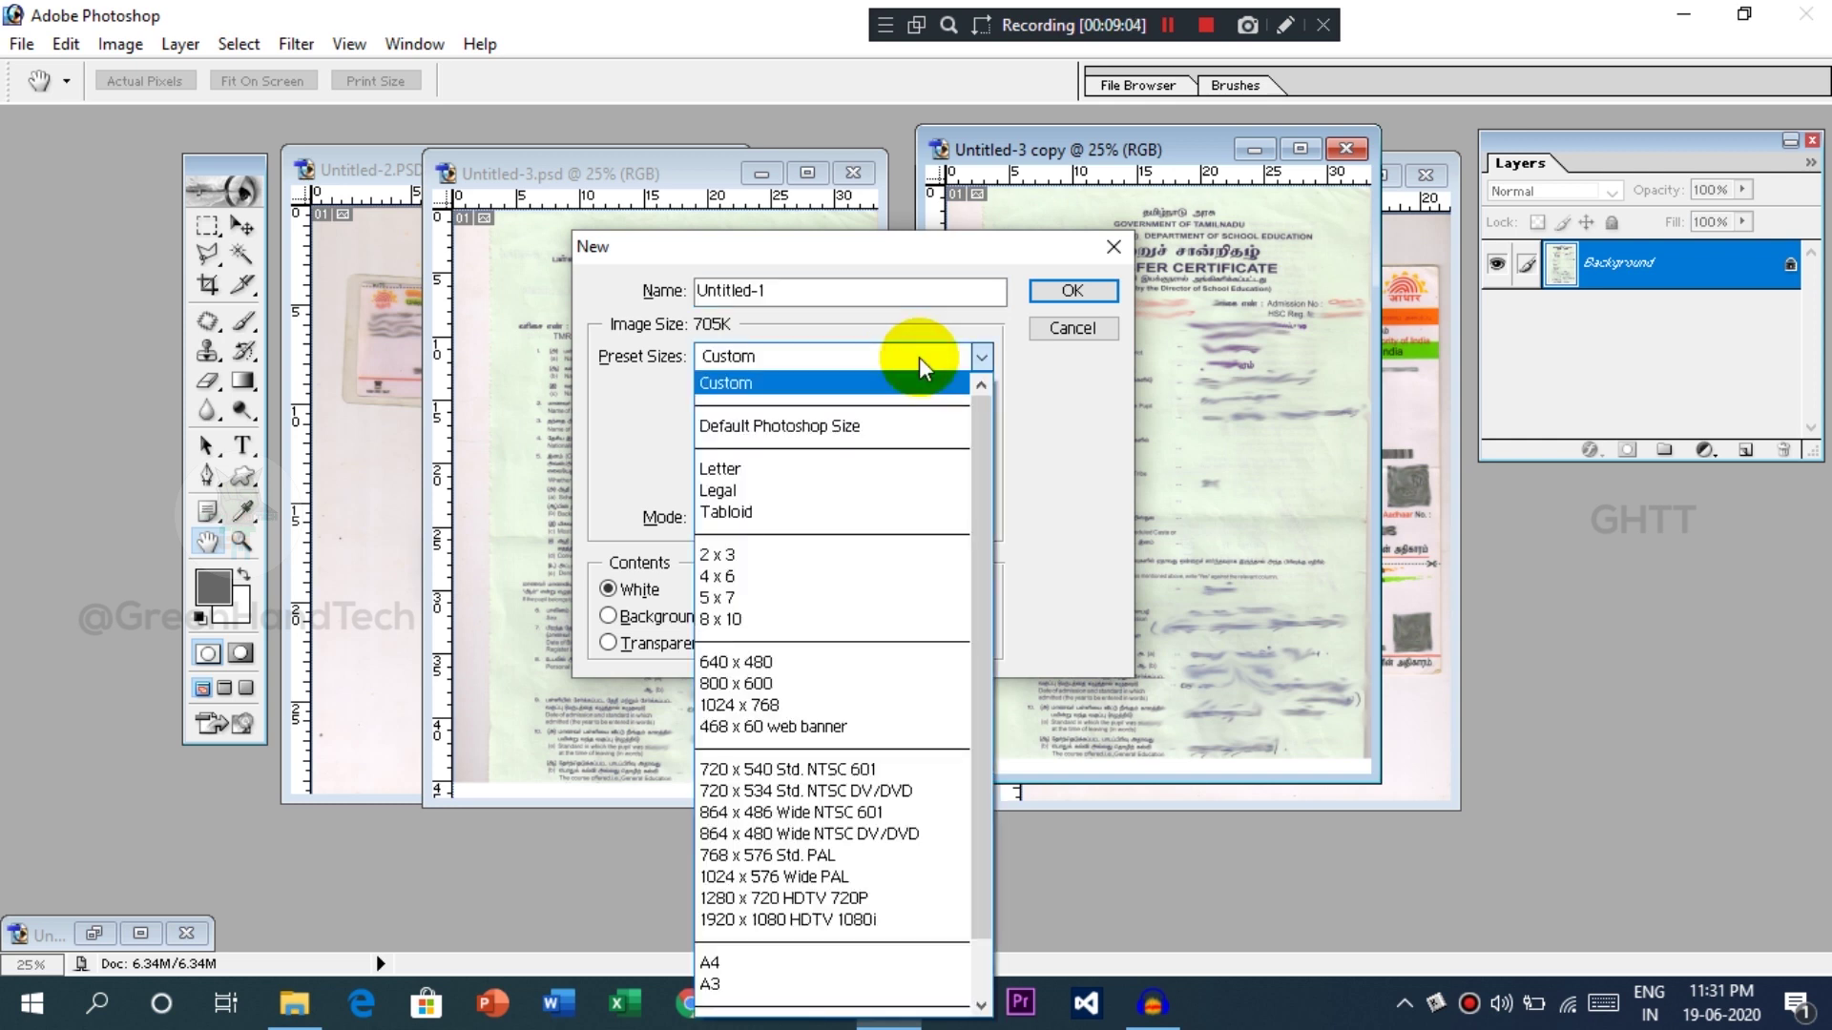
{"action": "left_click", "coordinate": [886, 620]}
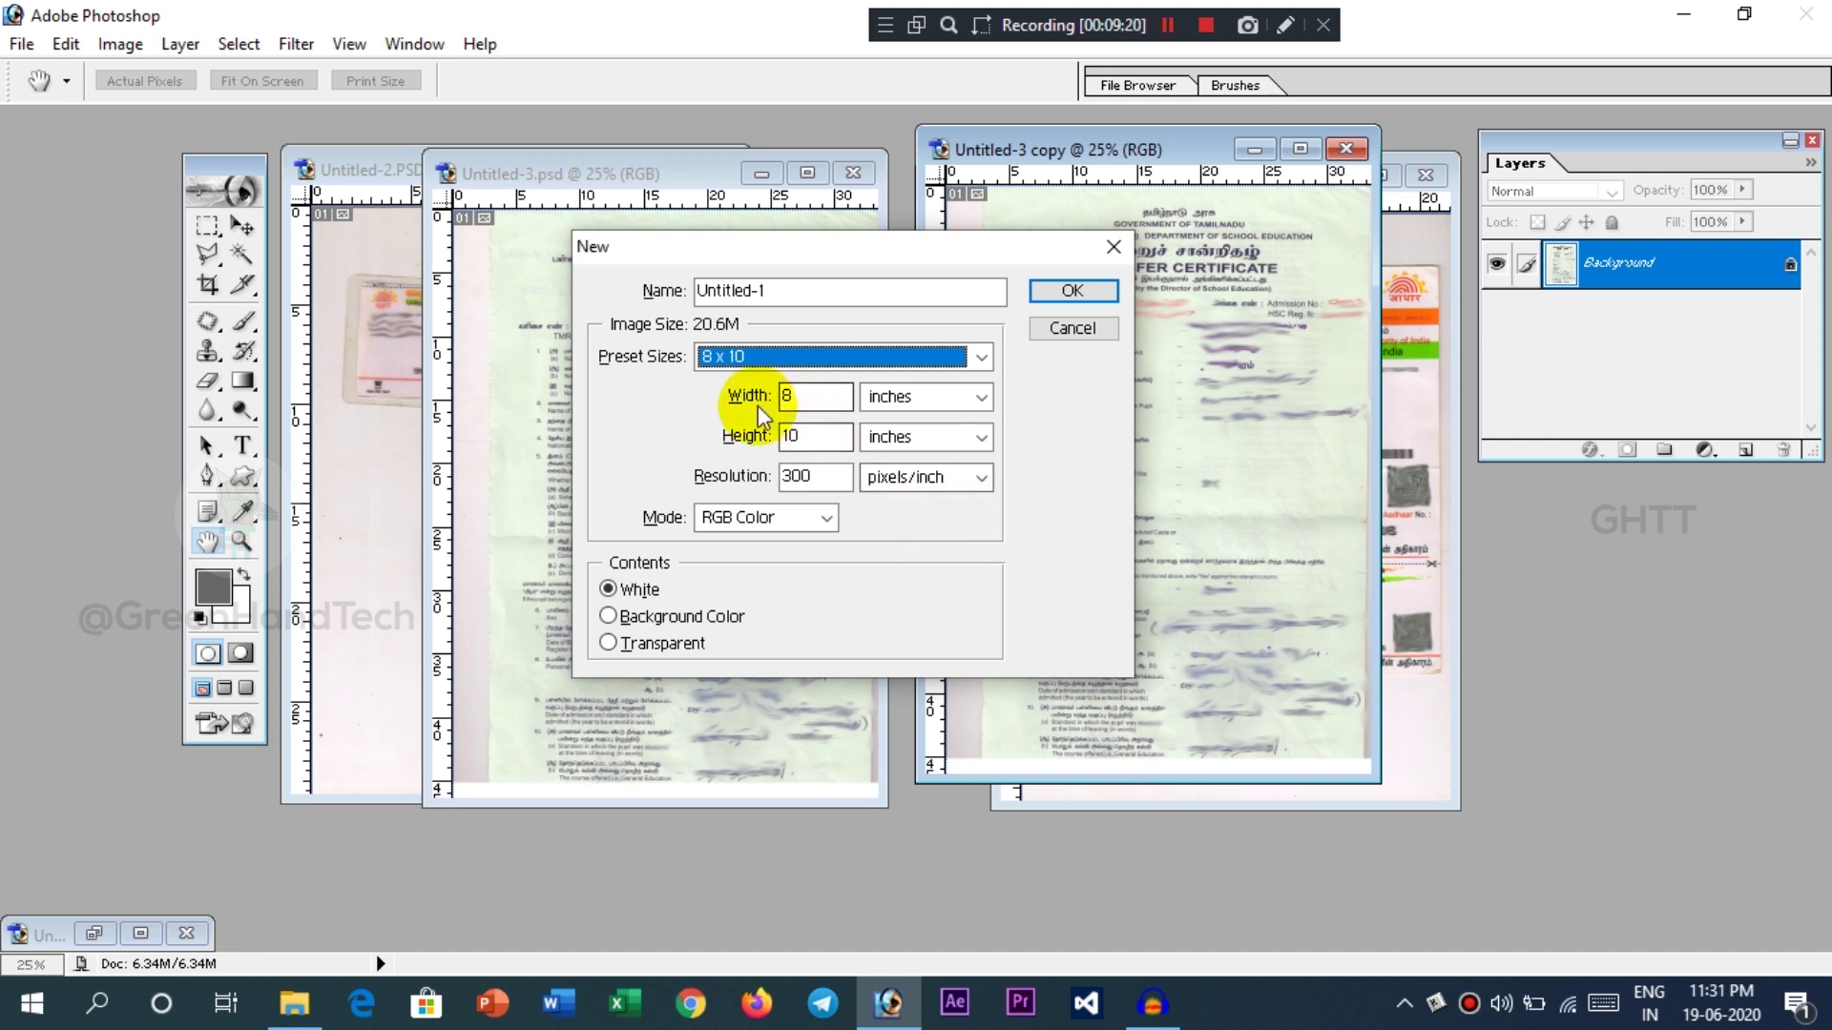
{"action": "double_click", "coordinate": [806, 396]}
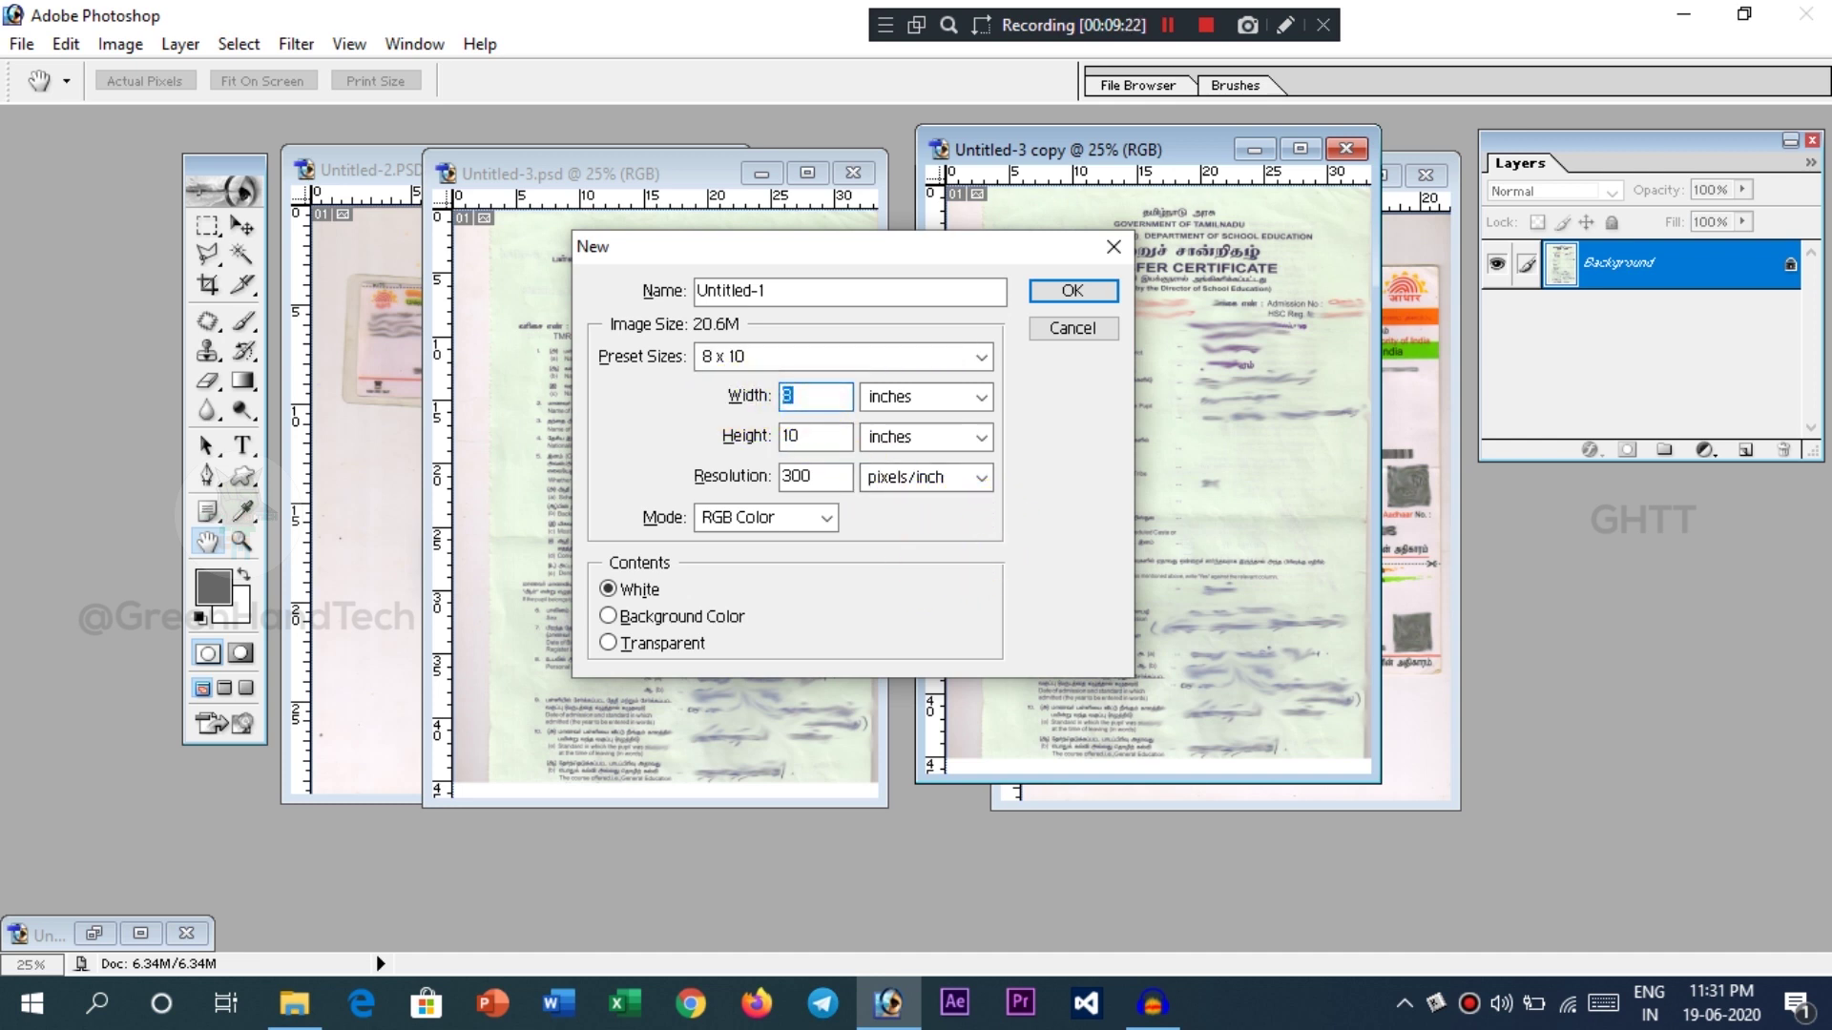
{"action": "type", "text": "12"}
{"action": "double_click", "coordinate": [801, 436]}
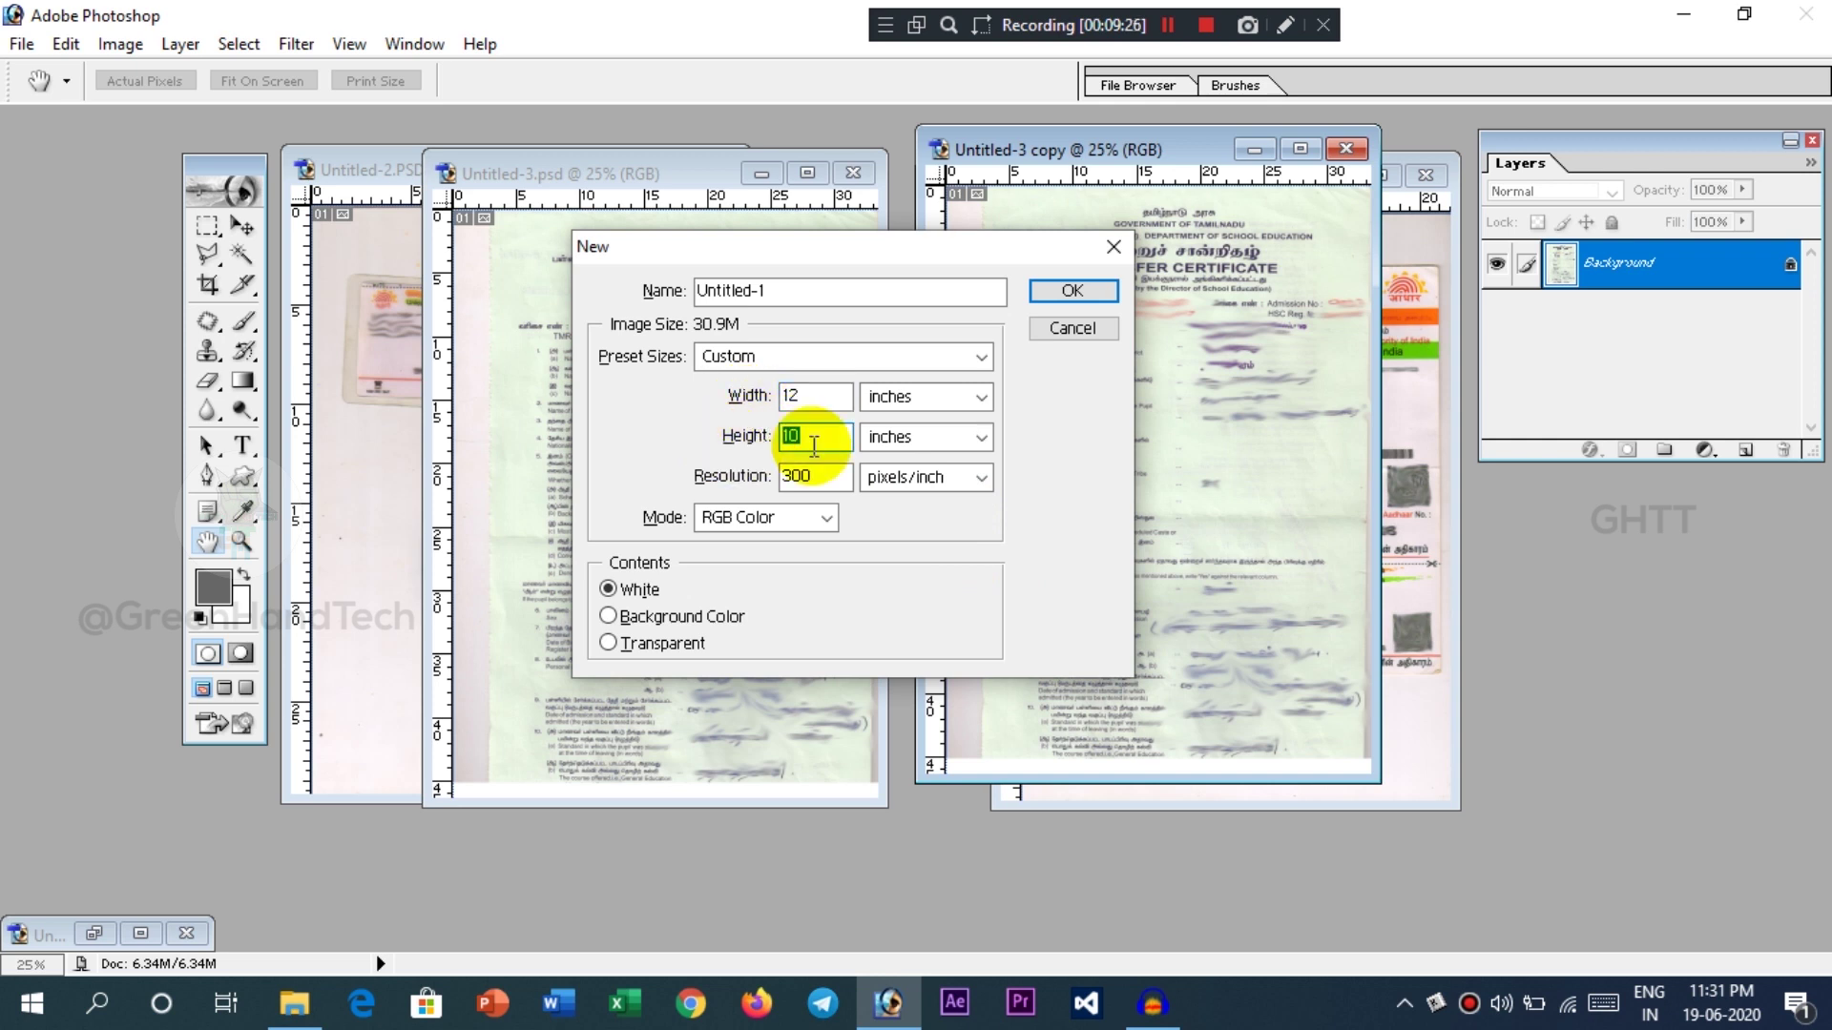
{"action": "type", "text": "8"}
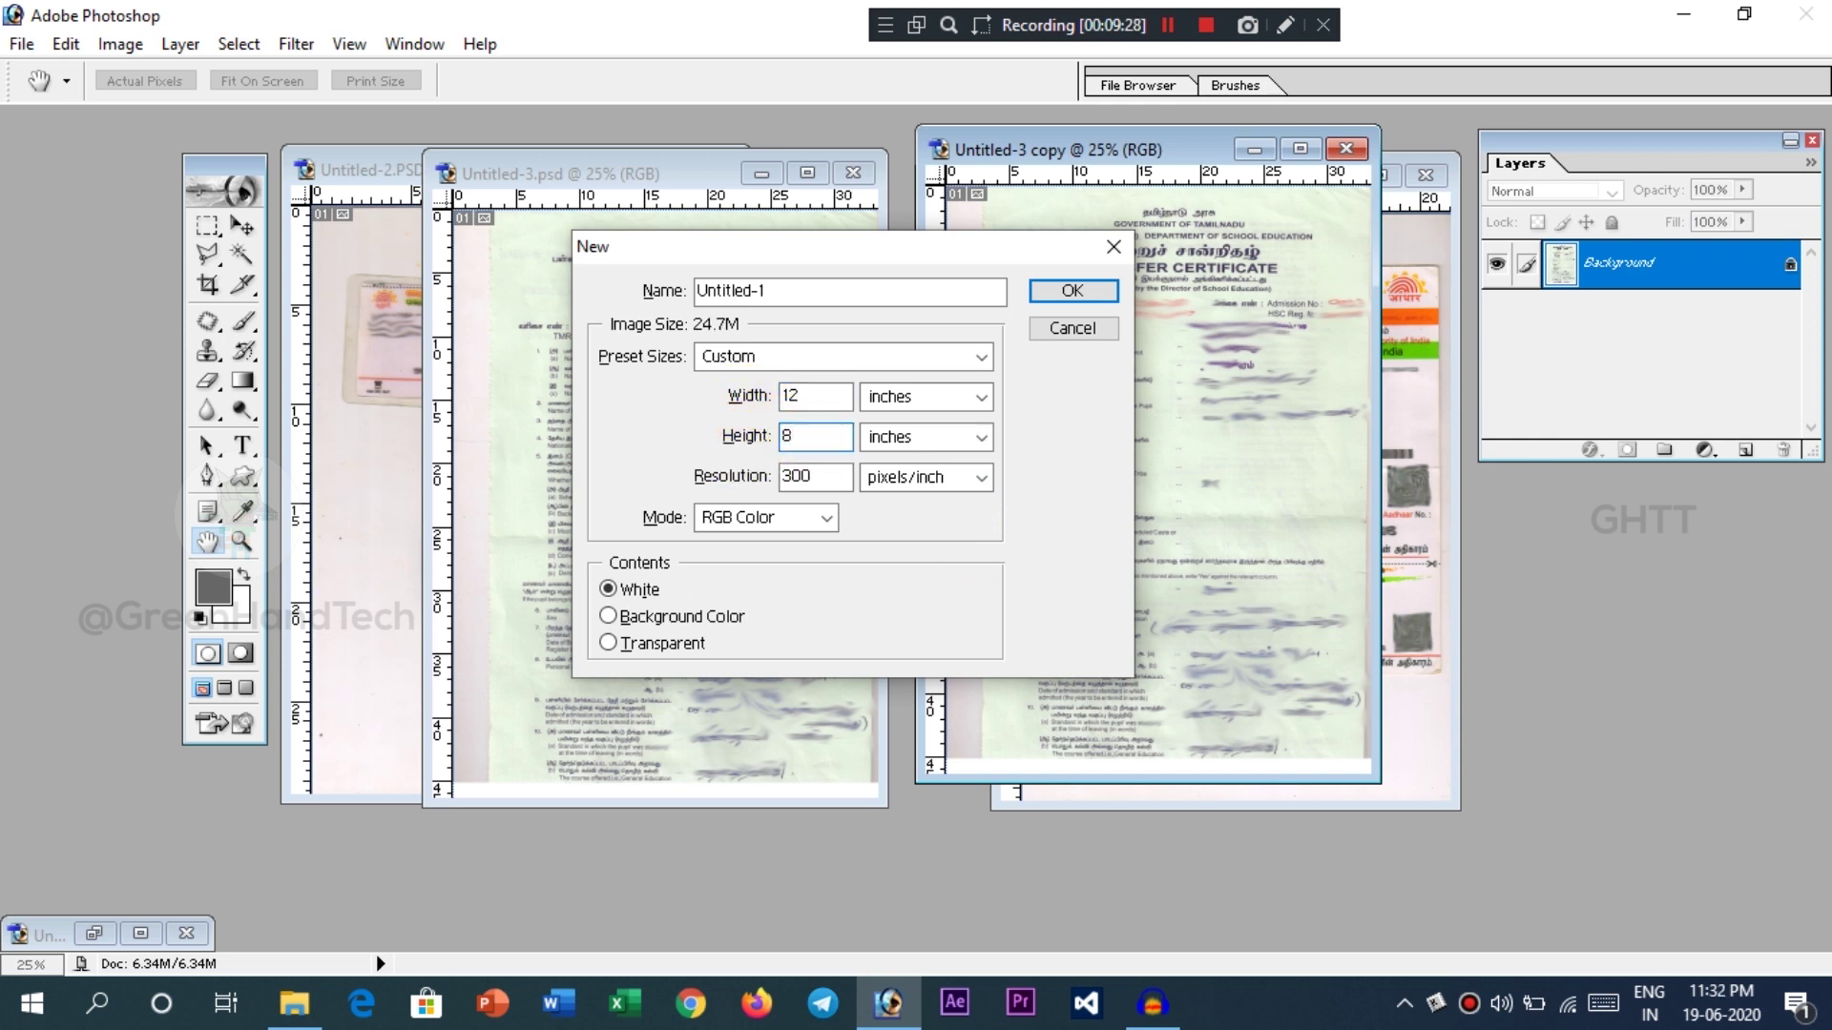
{"action": "double_click", "coordinate": [817, 477]}
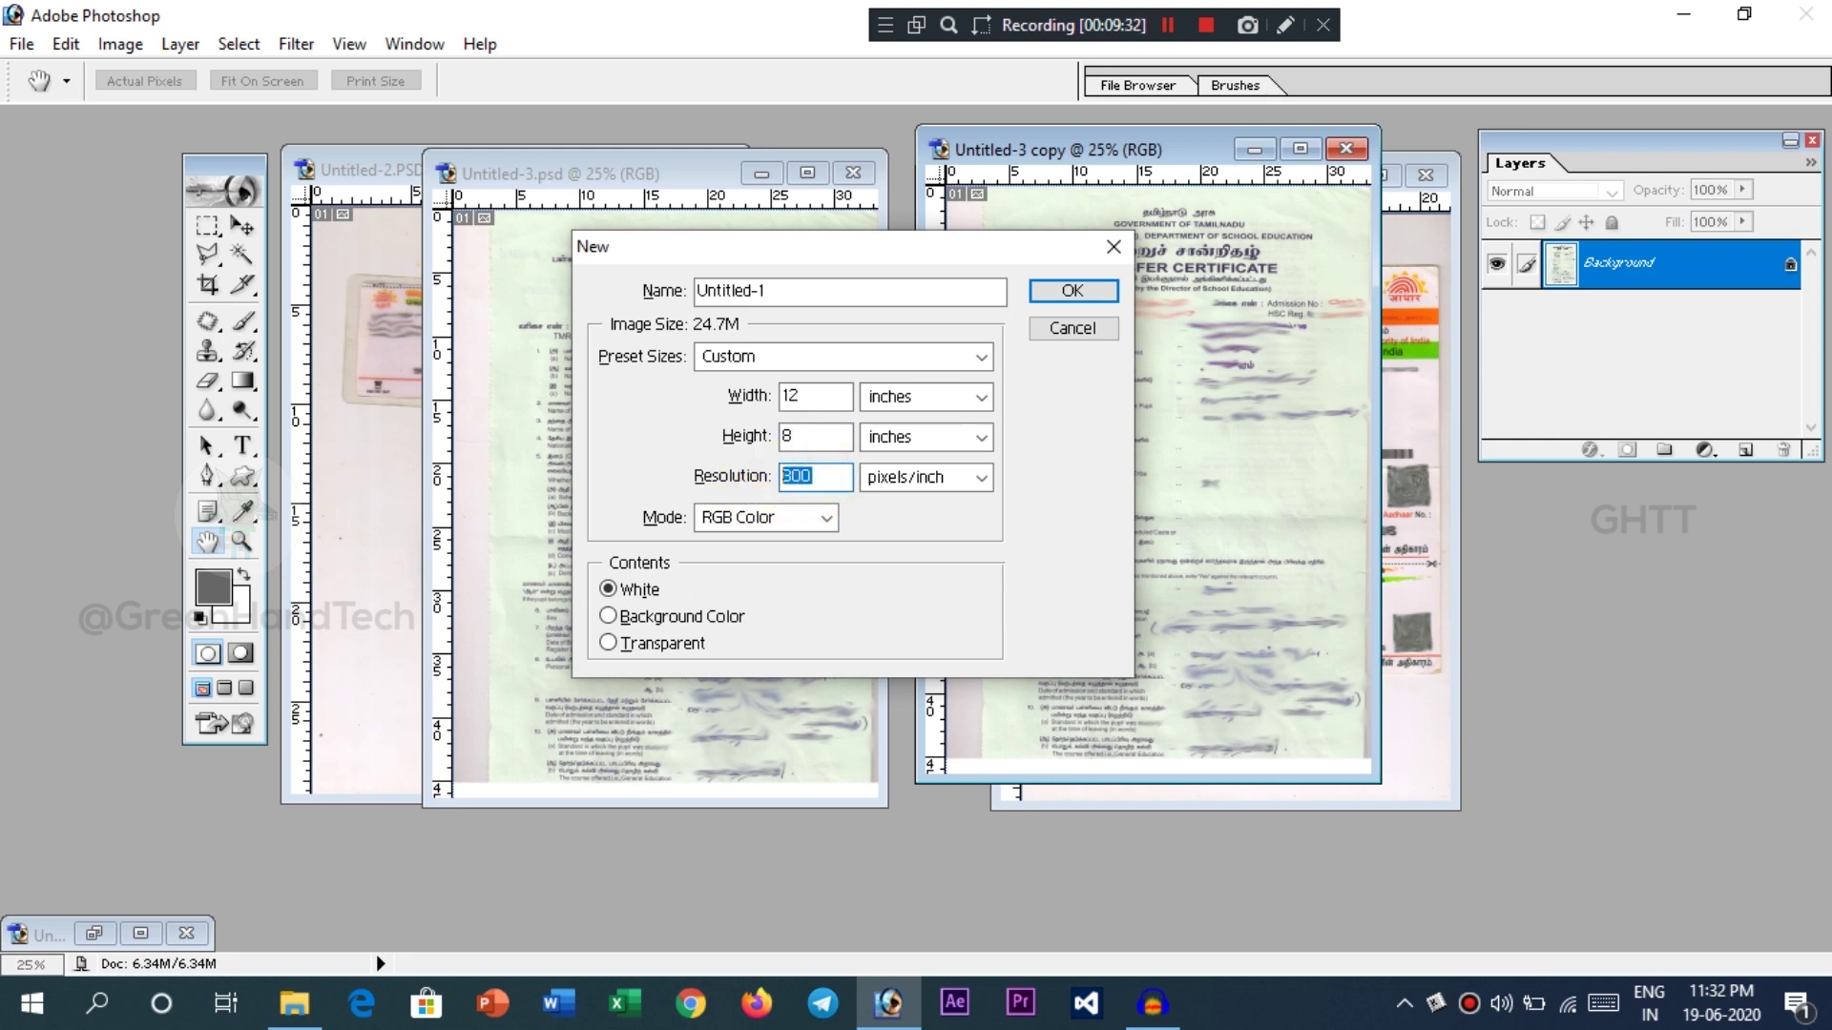
{"action": "type", "text": "150"}
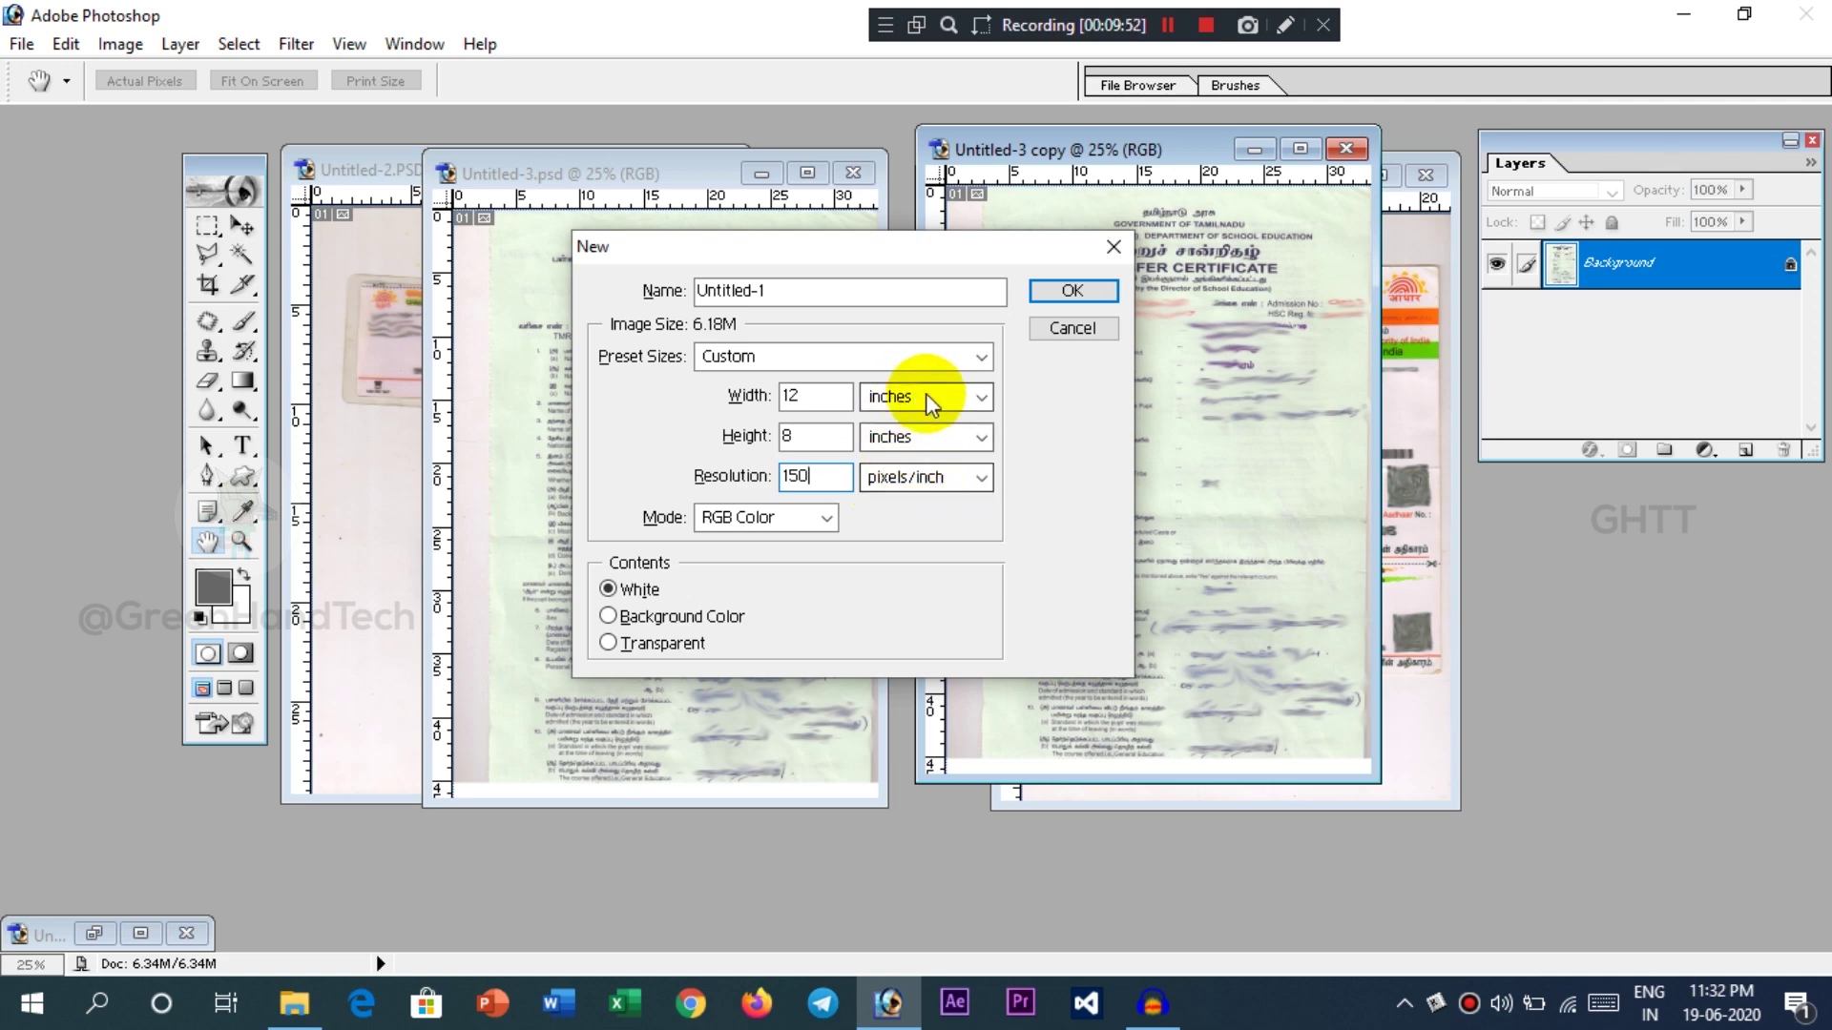
{"action": "left_click", "coordinate": [1059, 294]}
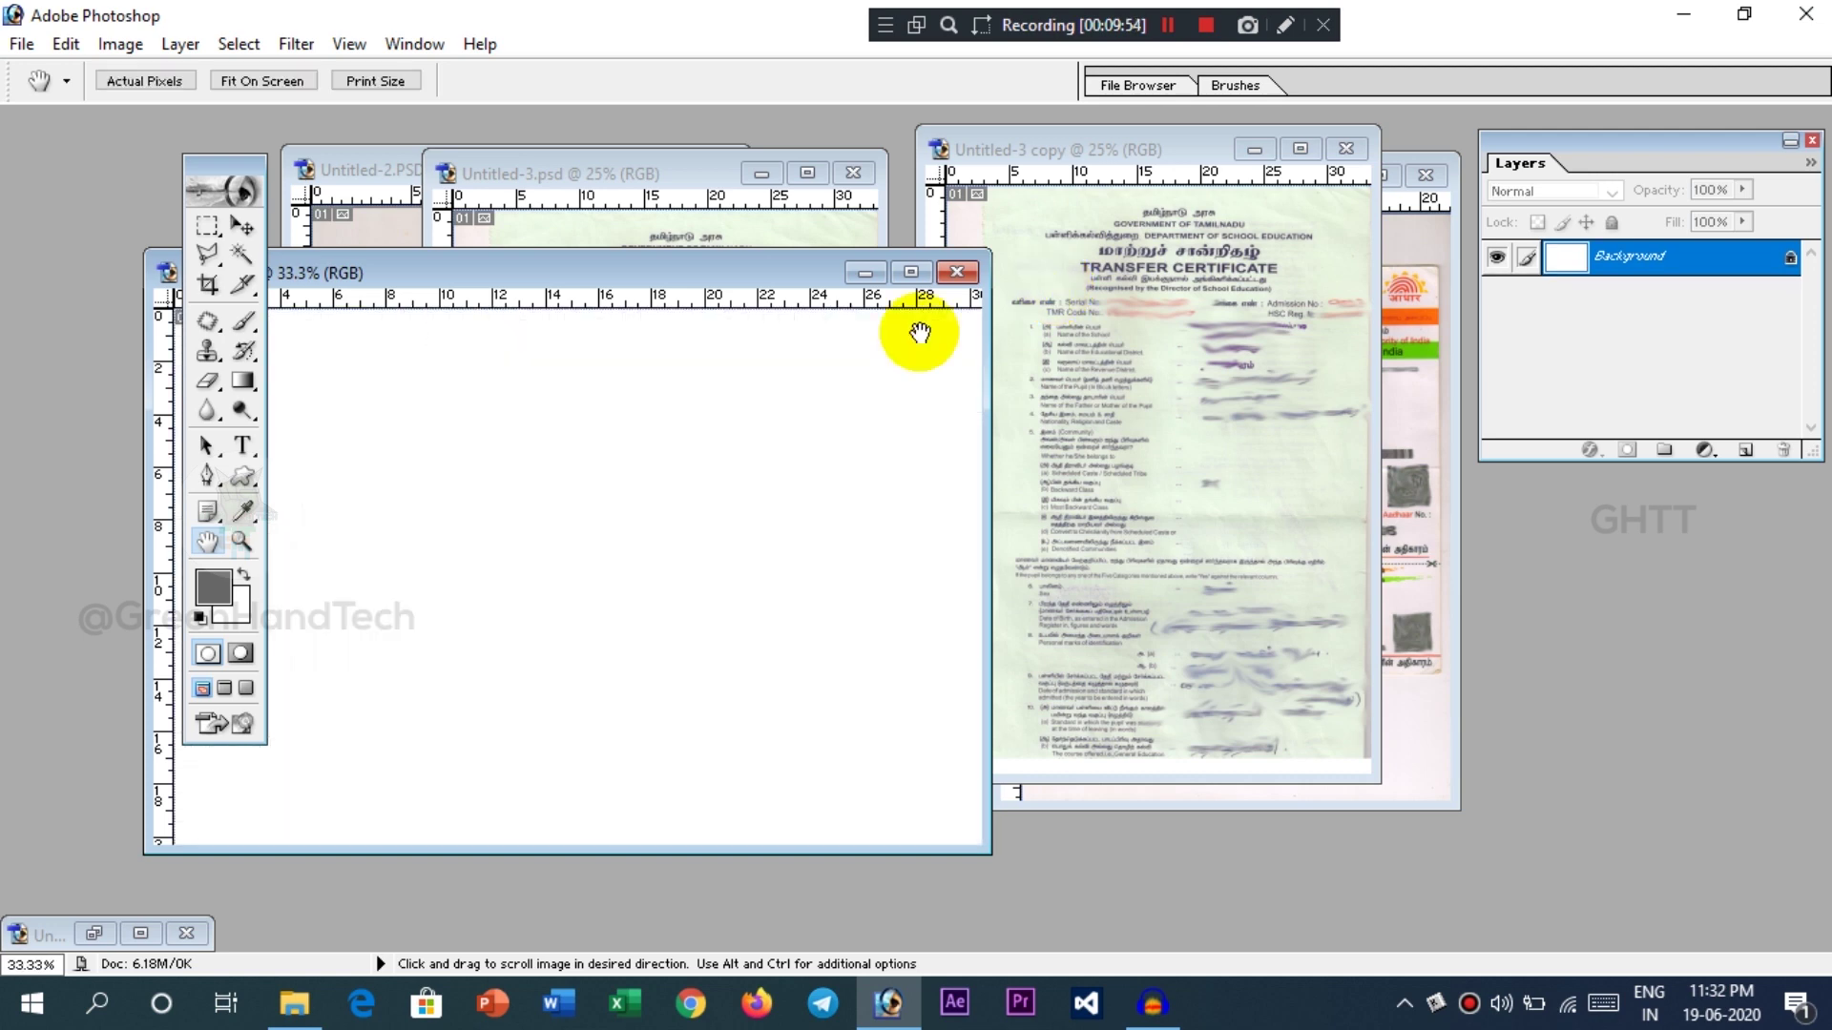
- Separate the Untitled-1 canvas and Untitled-3 copy windows, then select the Move tool
{"action": "left_click_drag", "start_coordinate": [667, 278], "coordinate": [981, 300]}
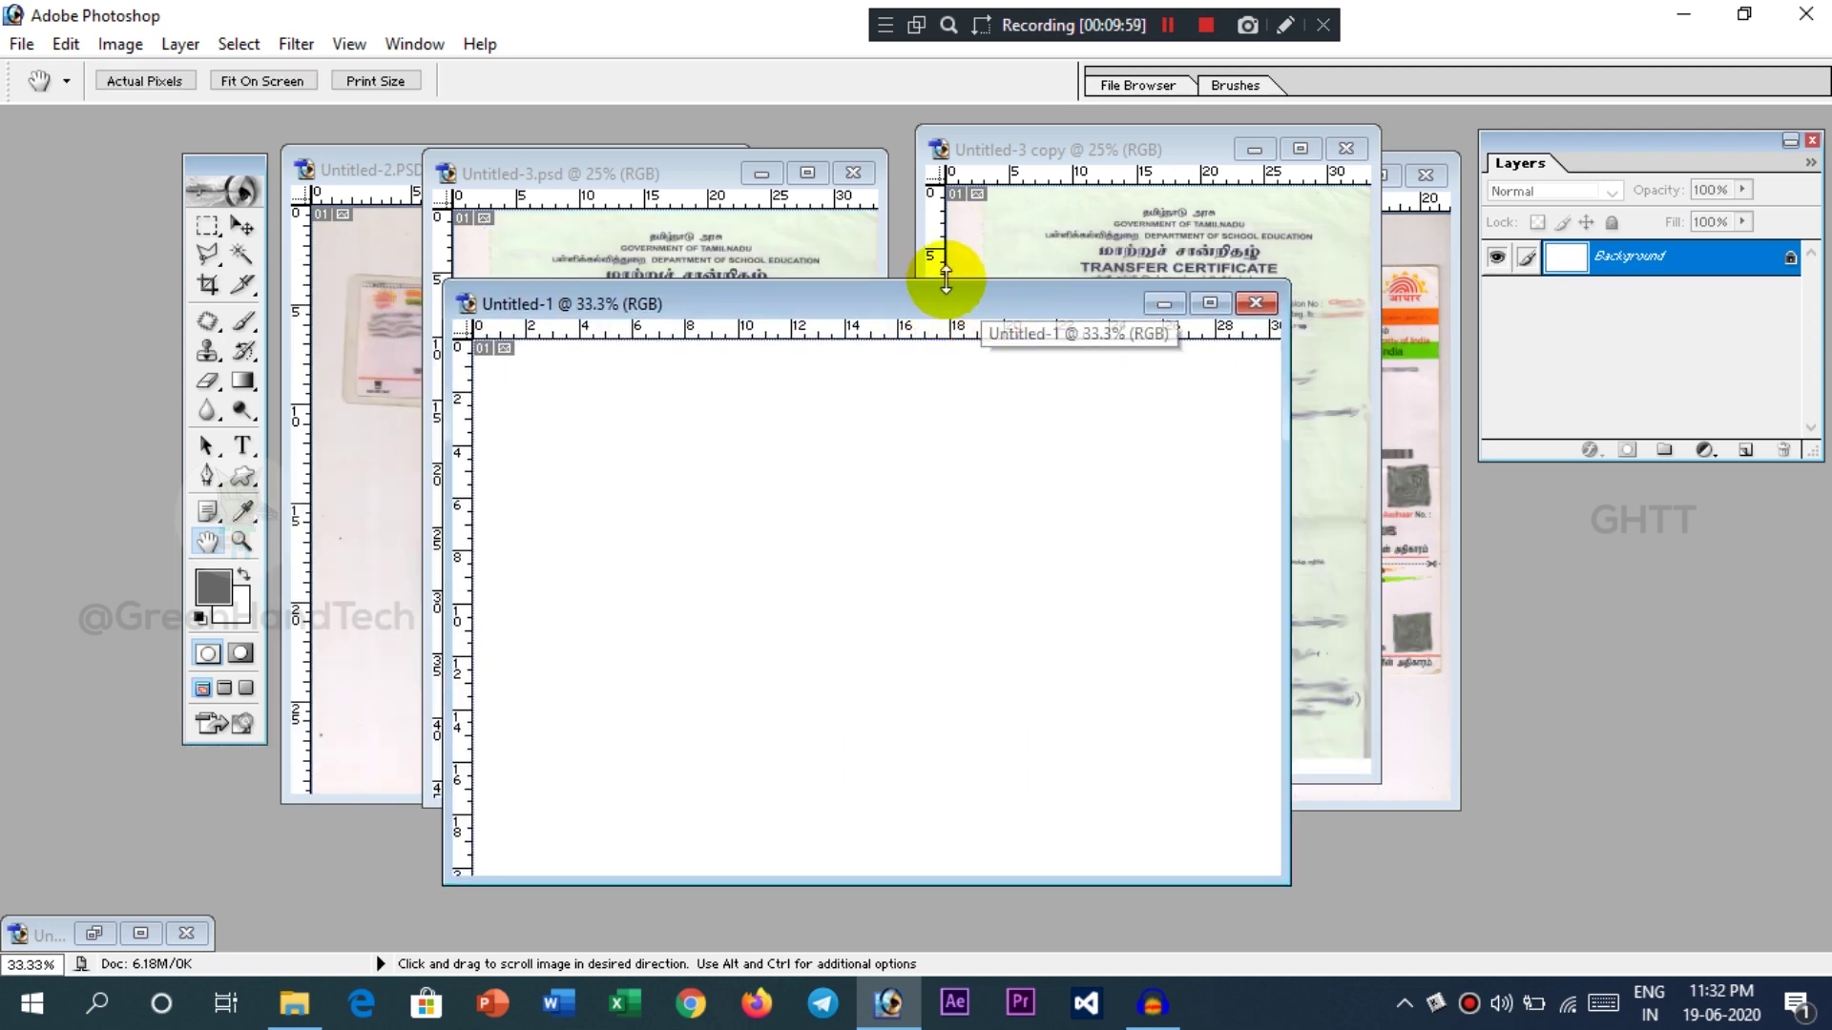
{"action": "left_click", "coordinate": [1023, 244]}
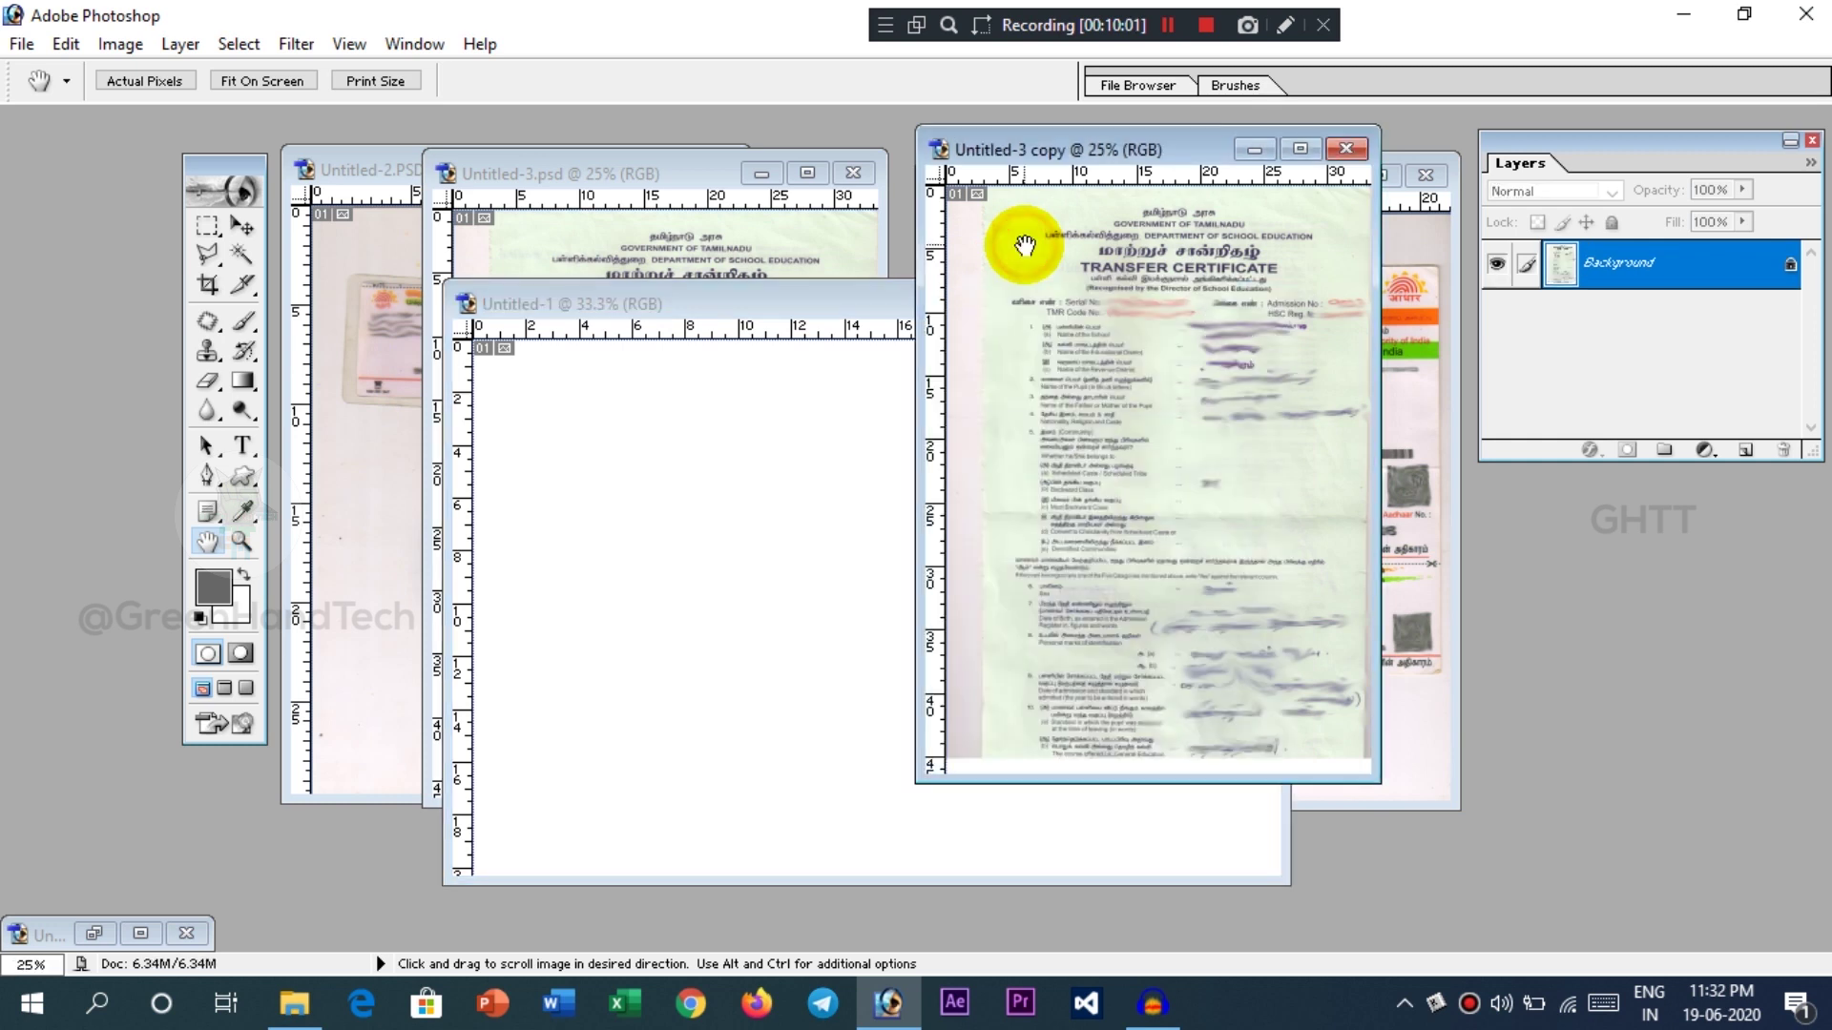
{"action": "left_click_drag", "start_coordinate": [1003, 139], "coordinate": [1212, 229]}
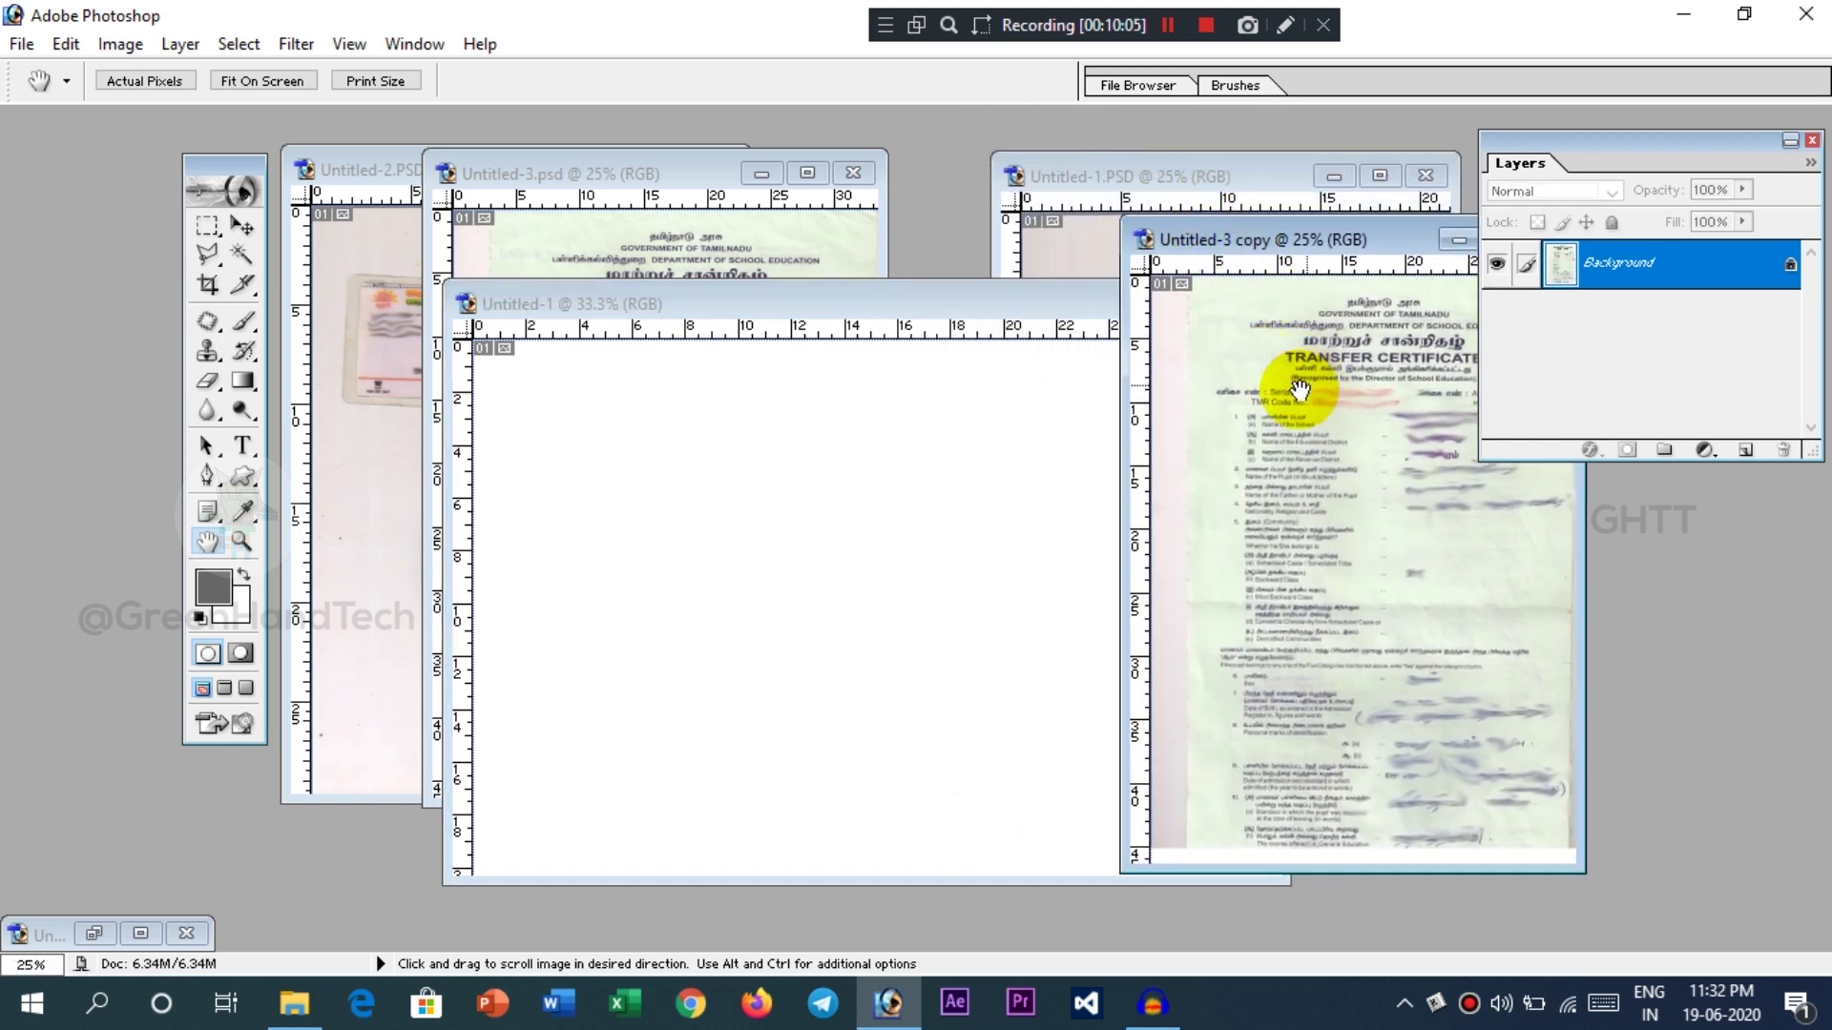
{"action": "key", "text": "v"}
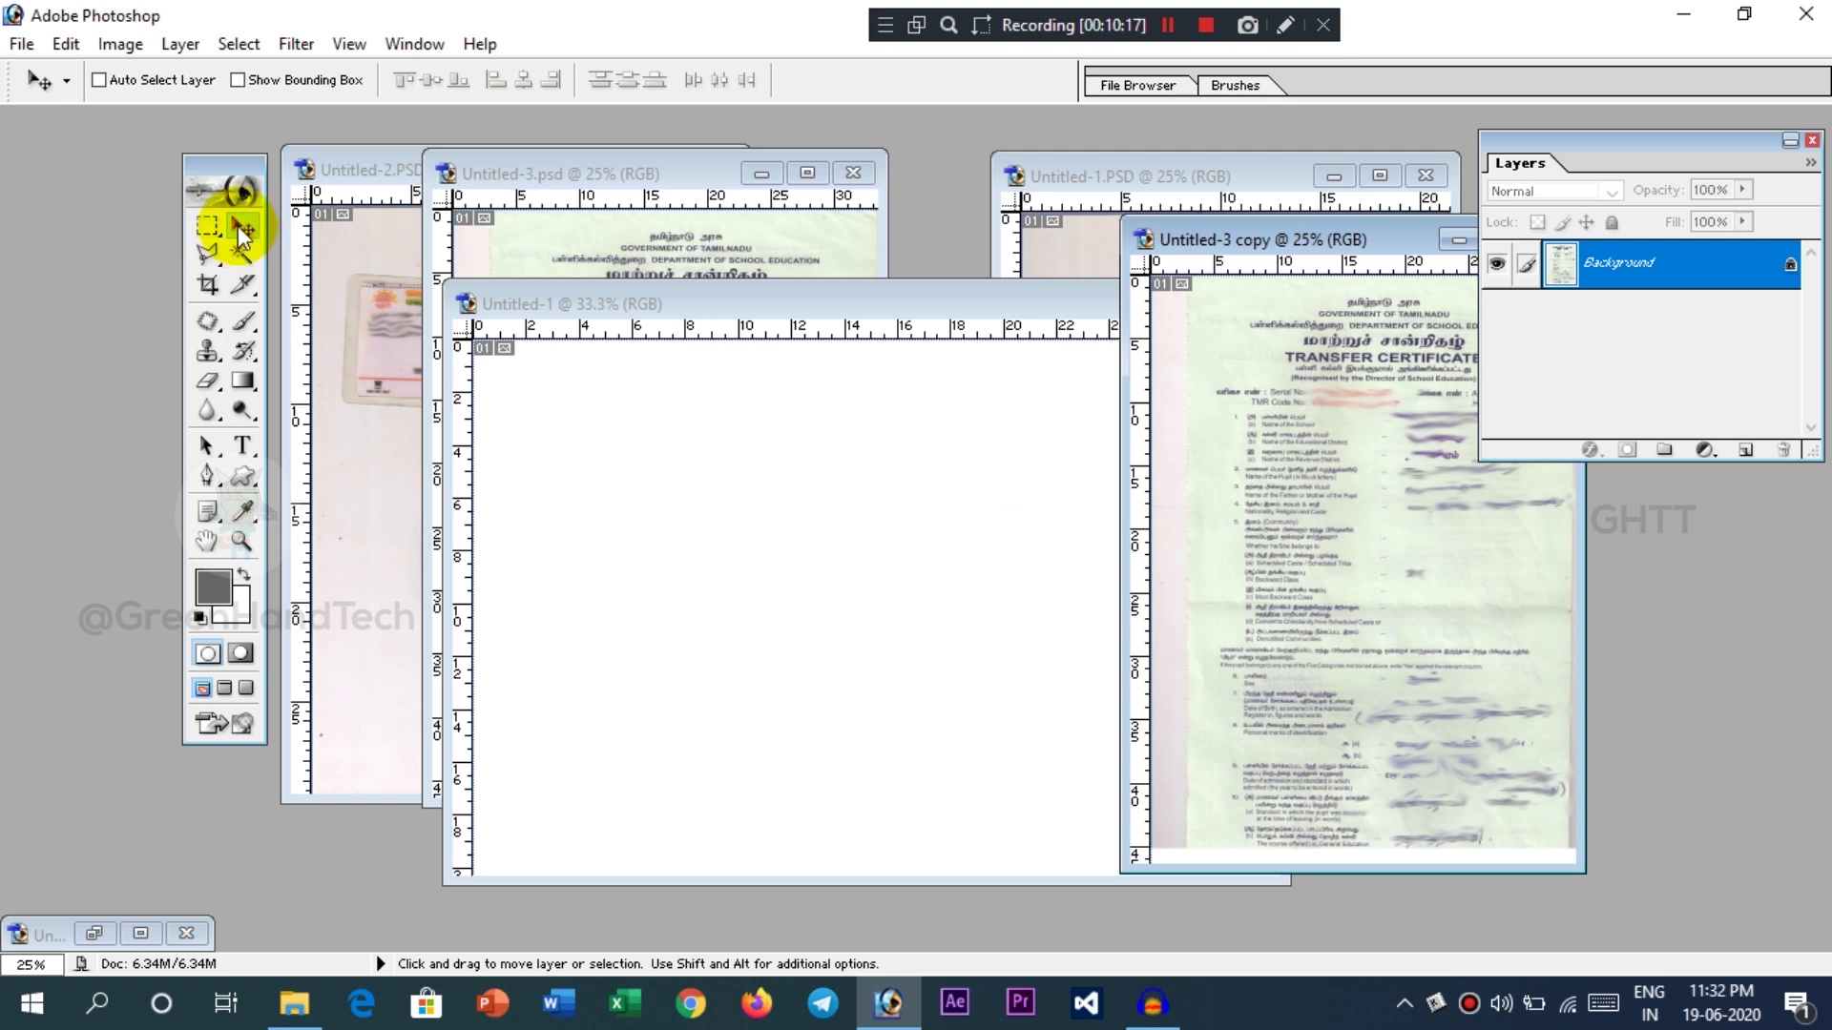
{"action": "left_click", "coordinate": [208, 320]}
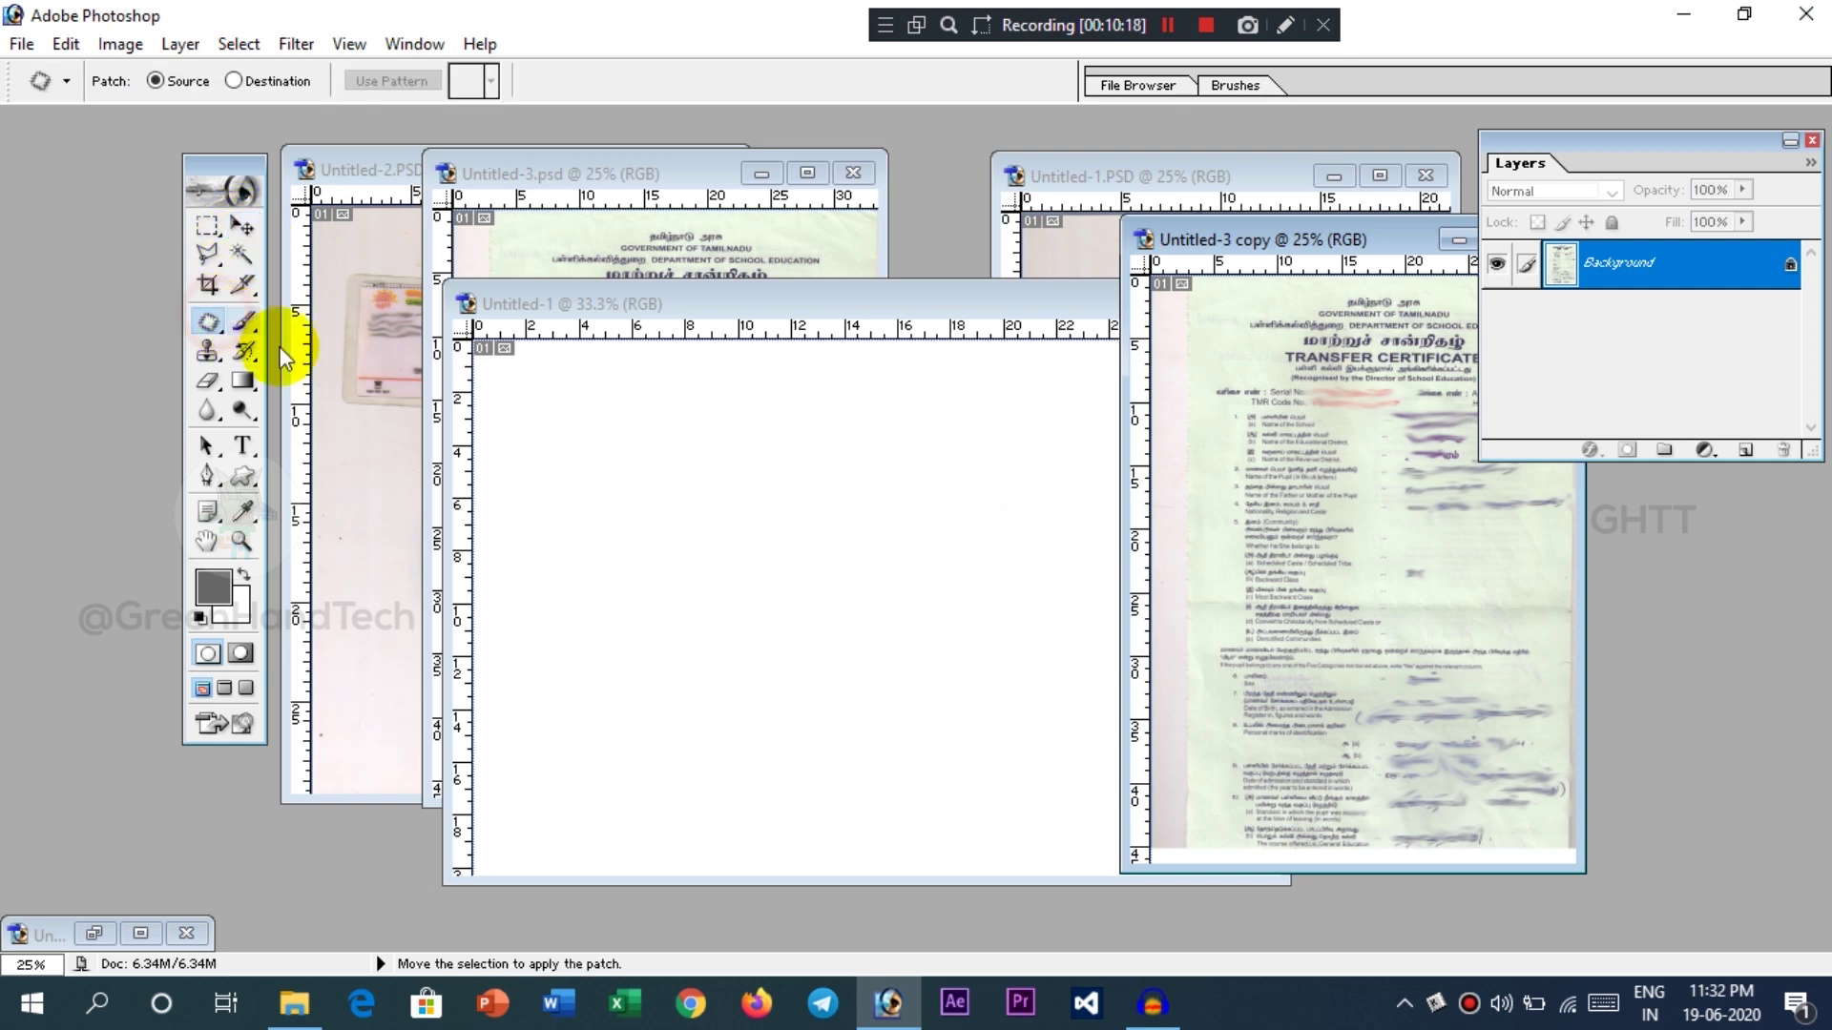
{"action": "key", "text": "v"}
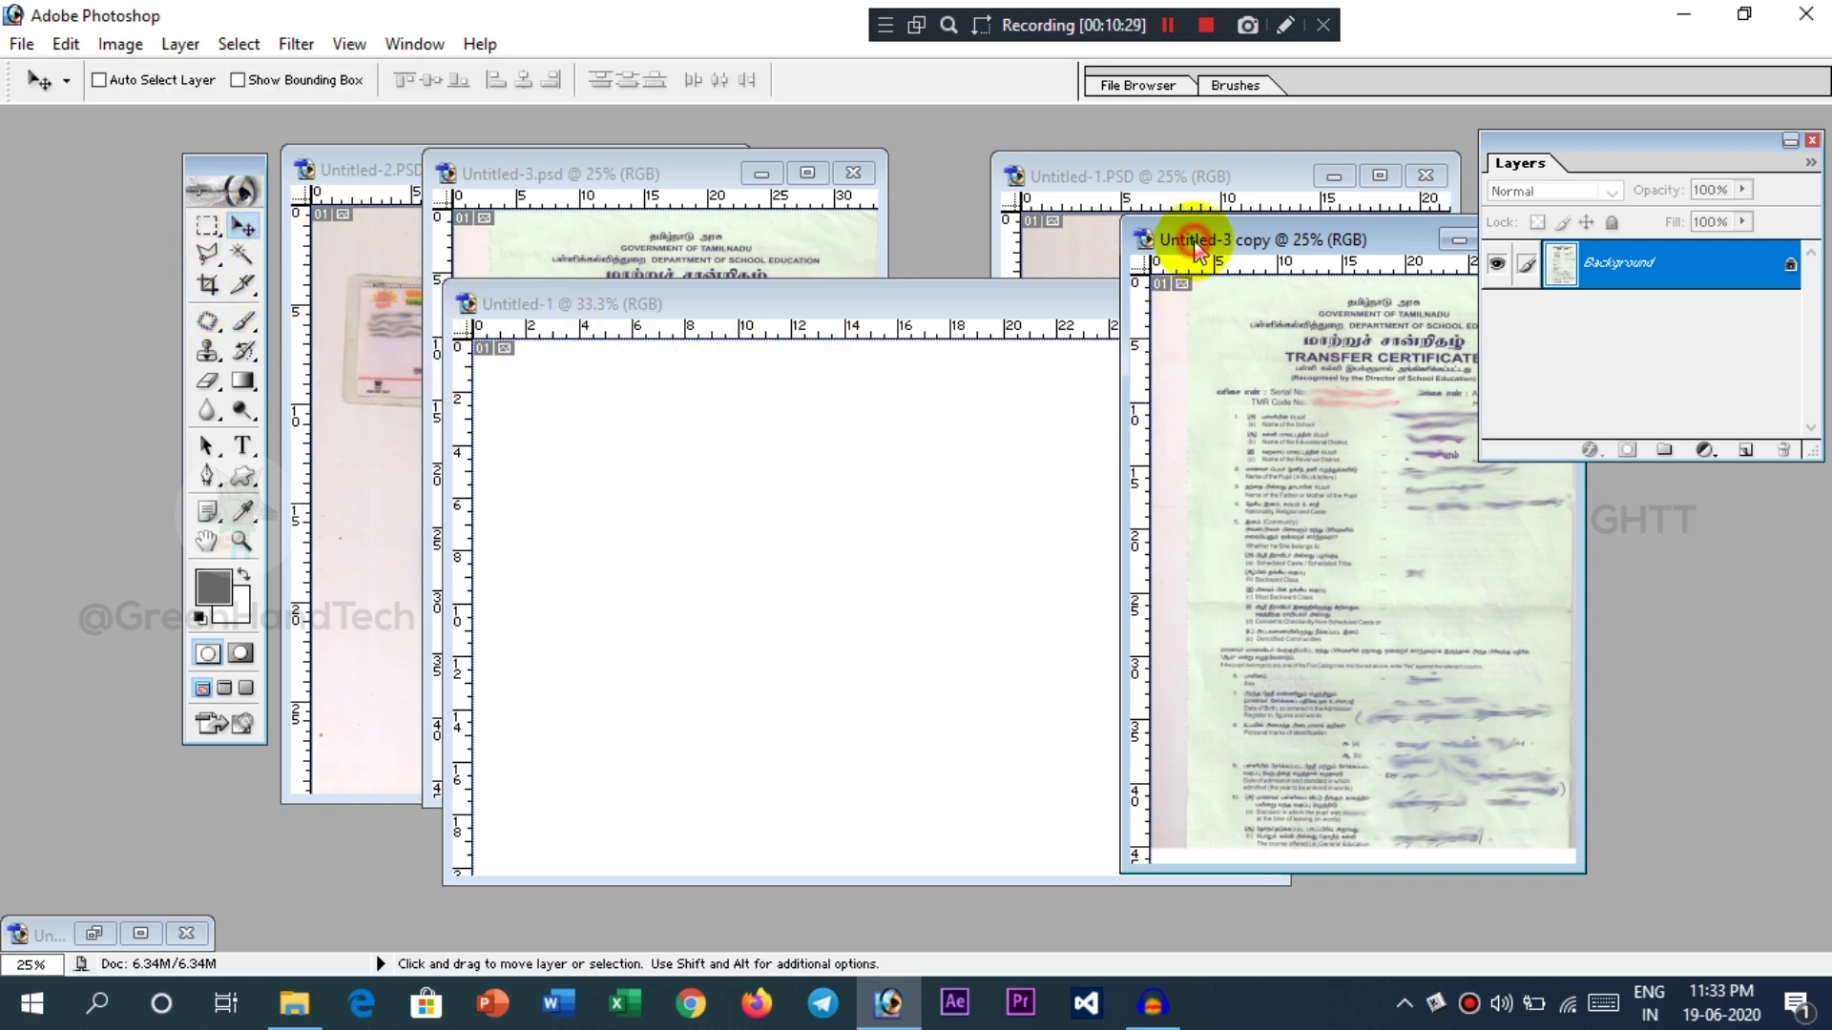
- Drag the first certificate page into the blank Untitled-1 canvas
{"action": "left_click_drag", "start_coordinate": [1194, 245], "coordinate": [1153, 220]}
{"action": "left_click_drag", "start_coordinate": [1043, 215], "coordinate": [1119, 238]}
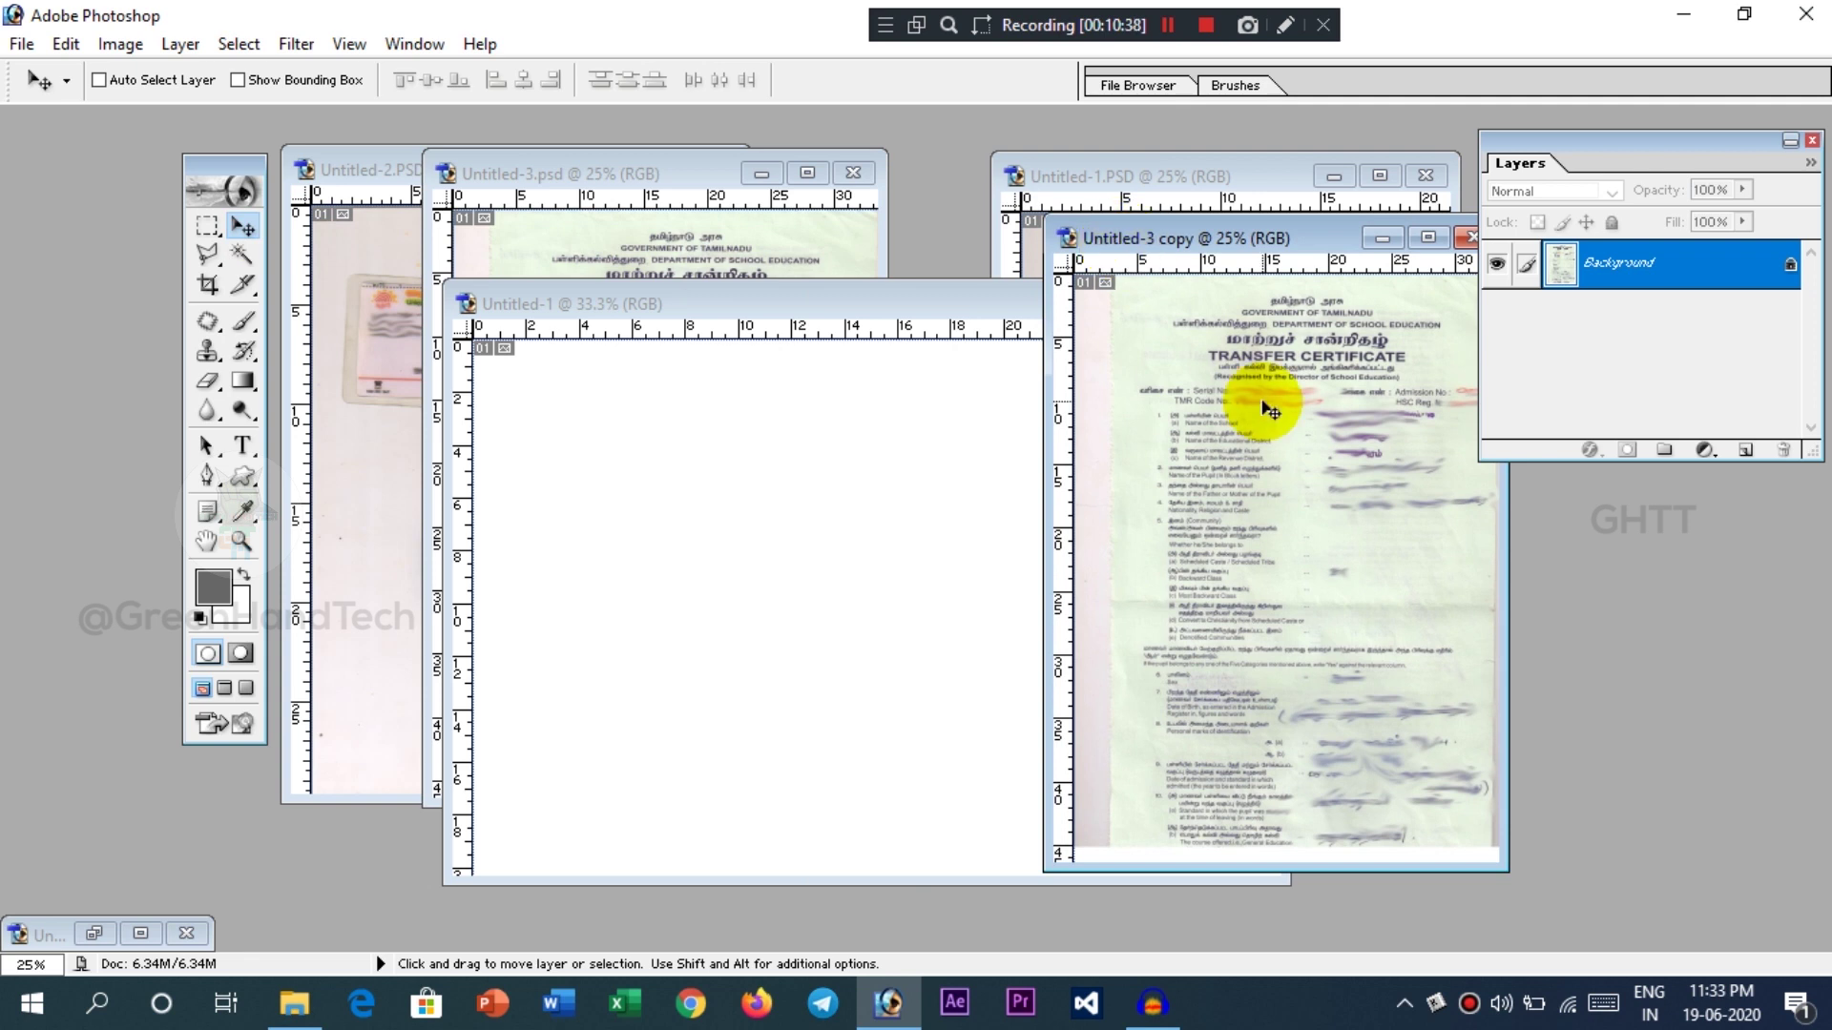
{"action": "left_click_drag", "start_coordinate": [1269, 408], "coordinate": [1074, 494]}
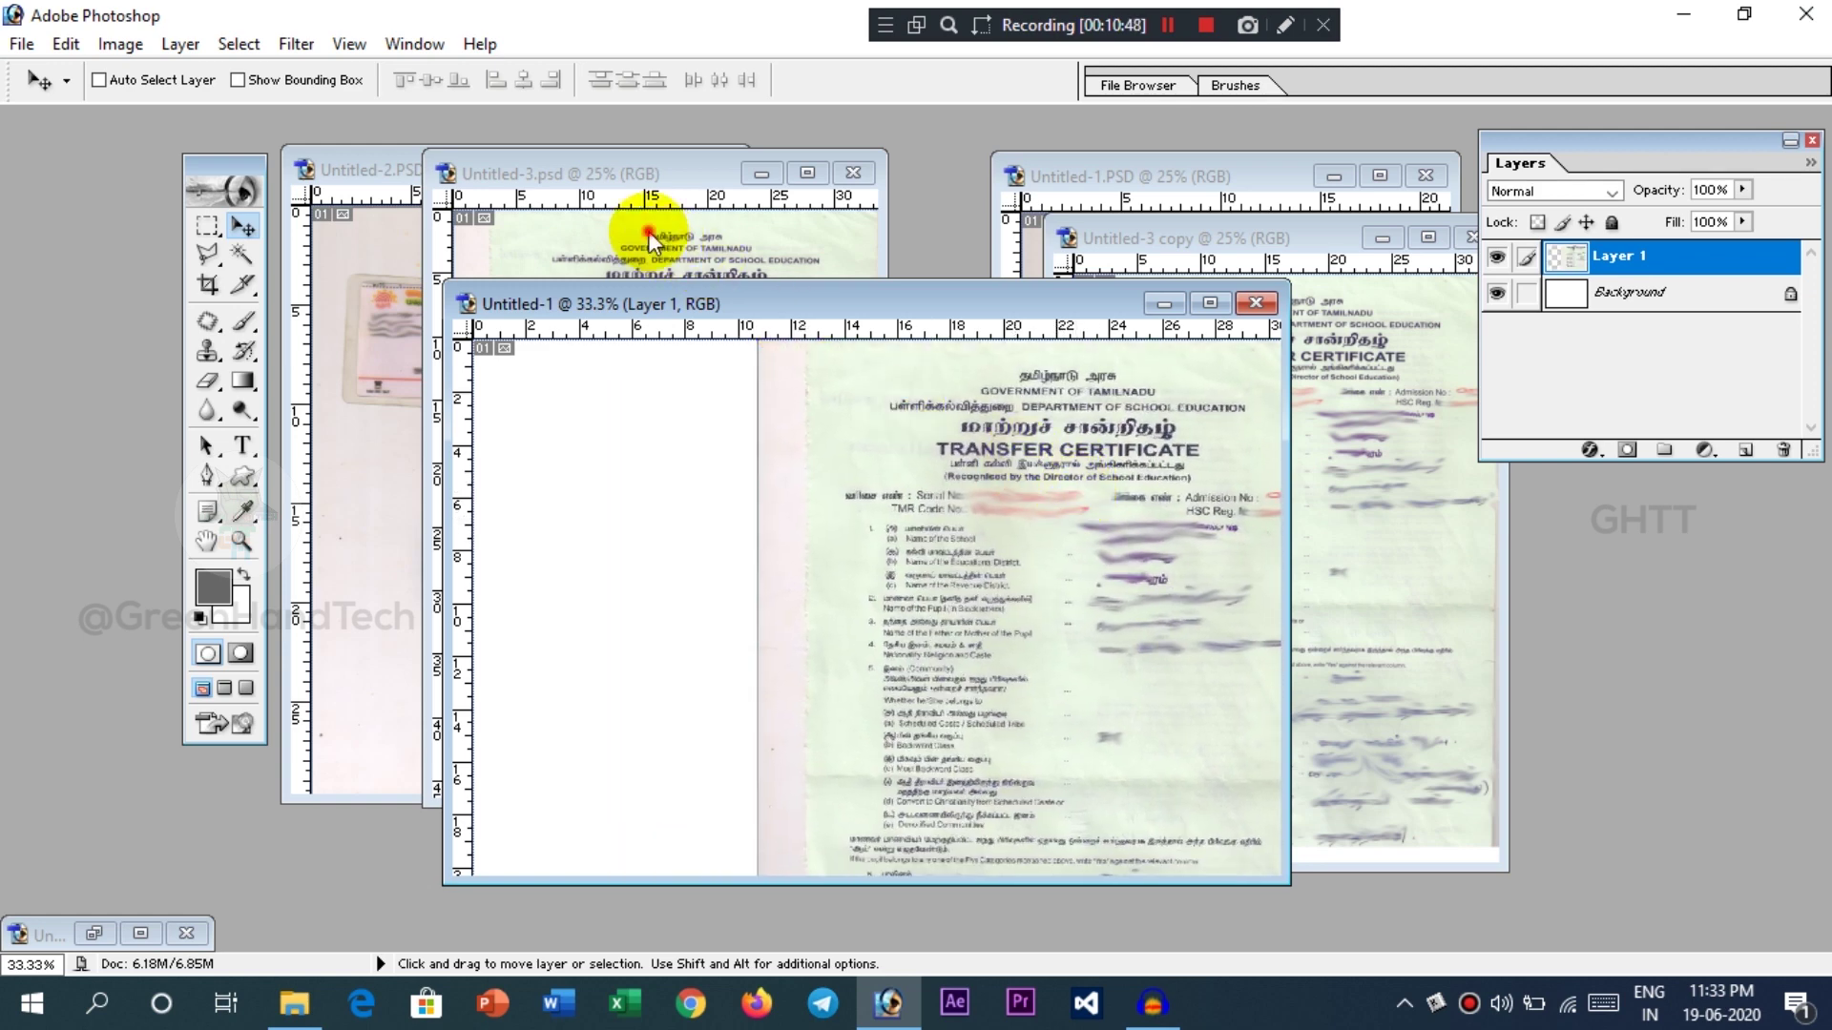
- Drag the second certificate page from Untitled-3 into Untitled-1 as another layer
{"action": "left_click", "coordinate": [648, 239]}
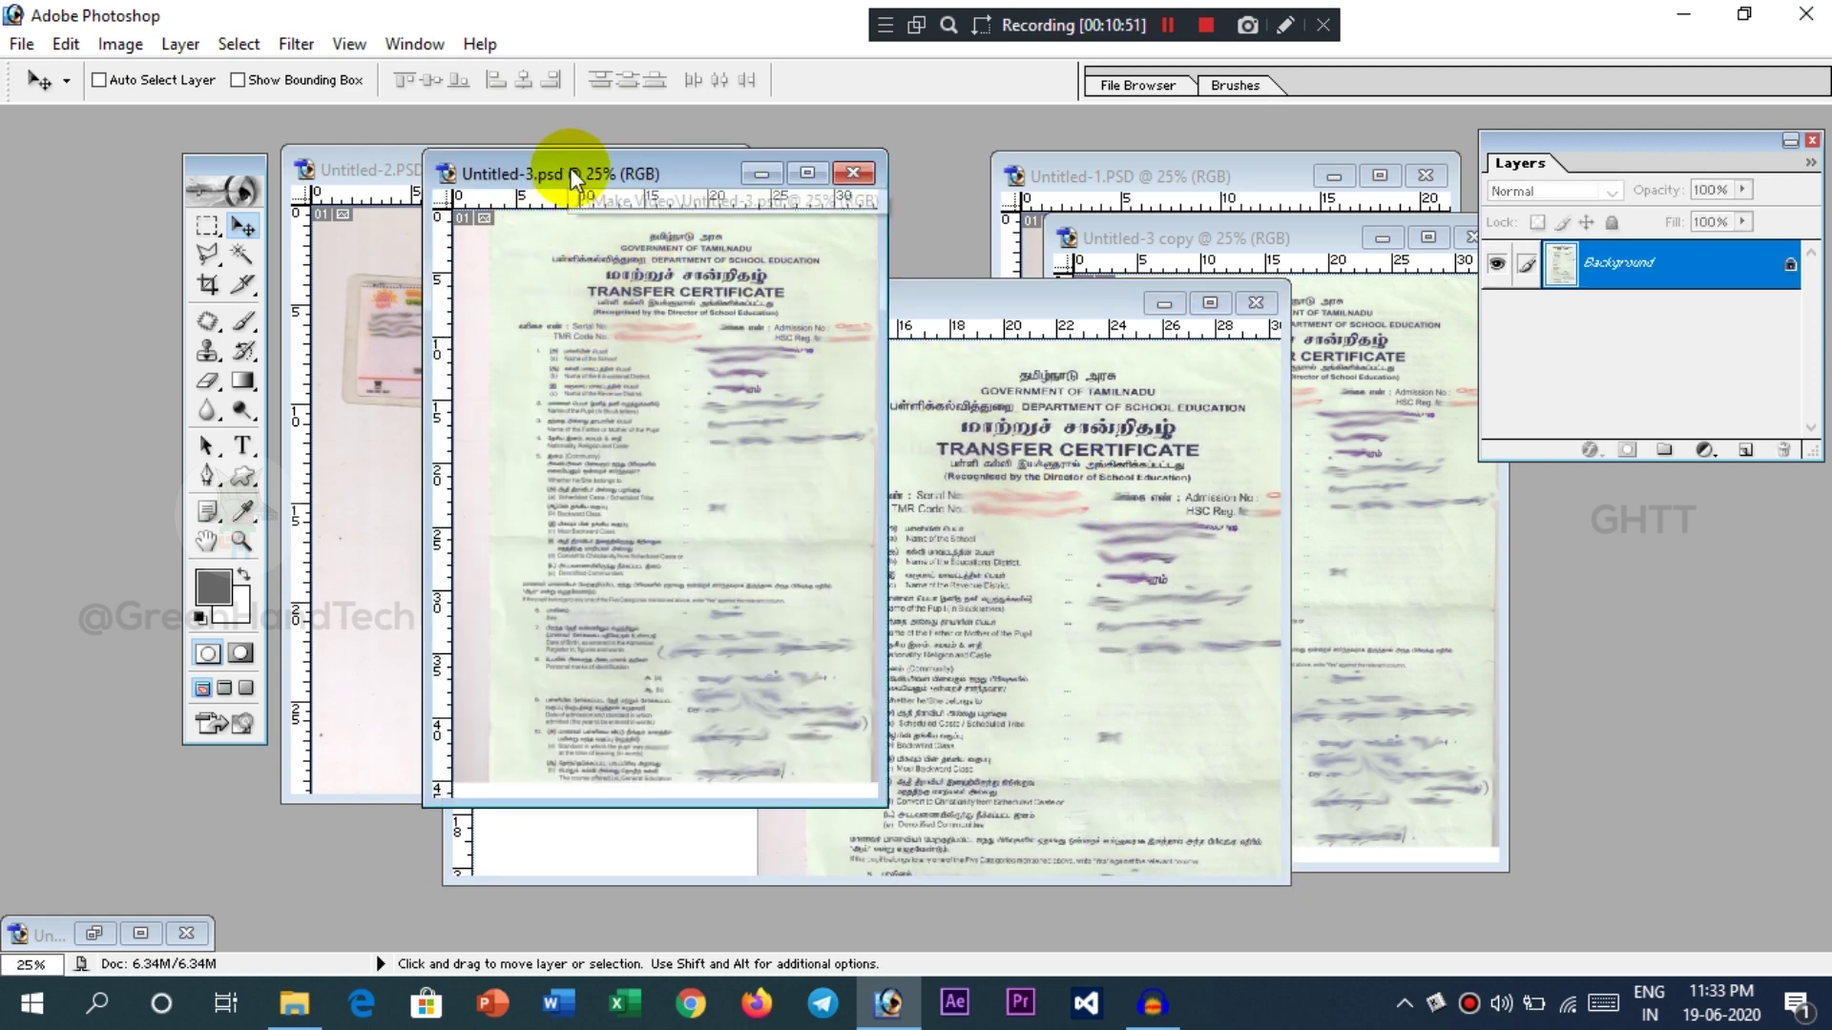
{"action": "left_click_drag", "start_coordinate": [573, 171], "coordinate": [401, 167]}
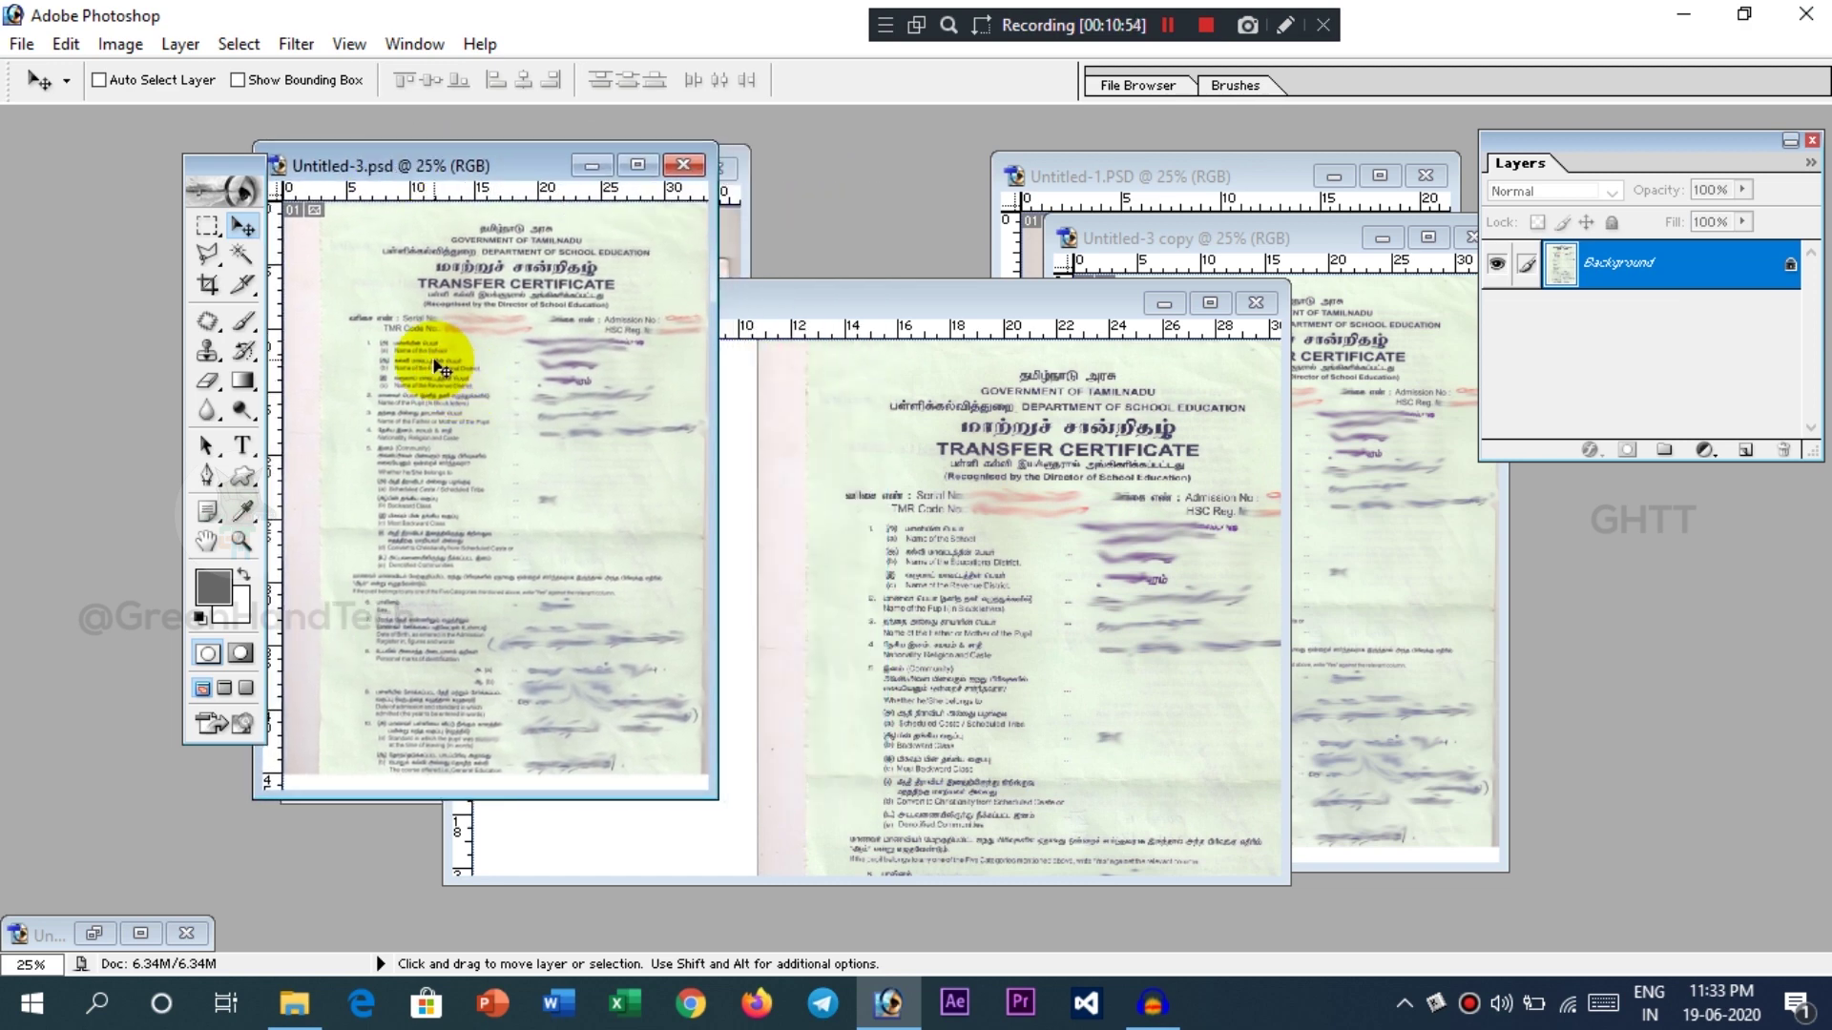
{"action": "left_click", "coordinate": [491, 386]}
{"action": "left_click_drag", "start_coordinate": [491, 386], "coordinate": [811, 545]}
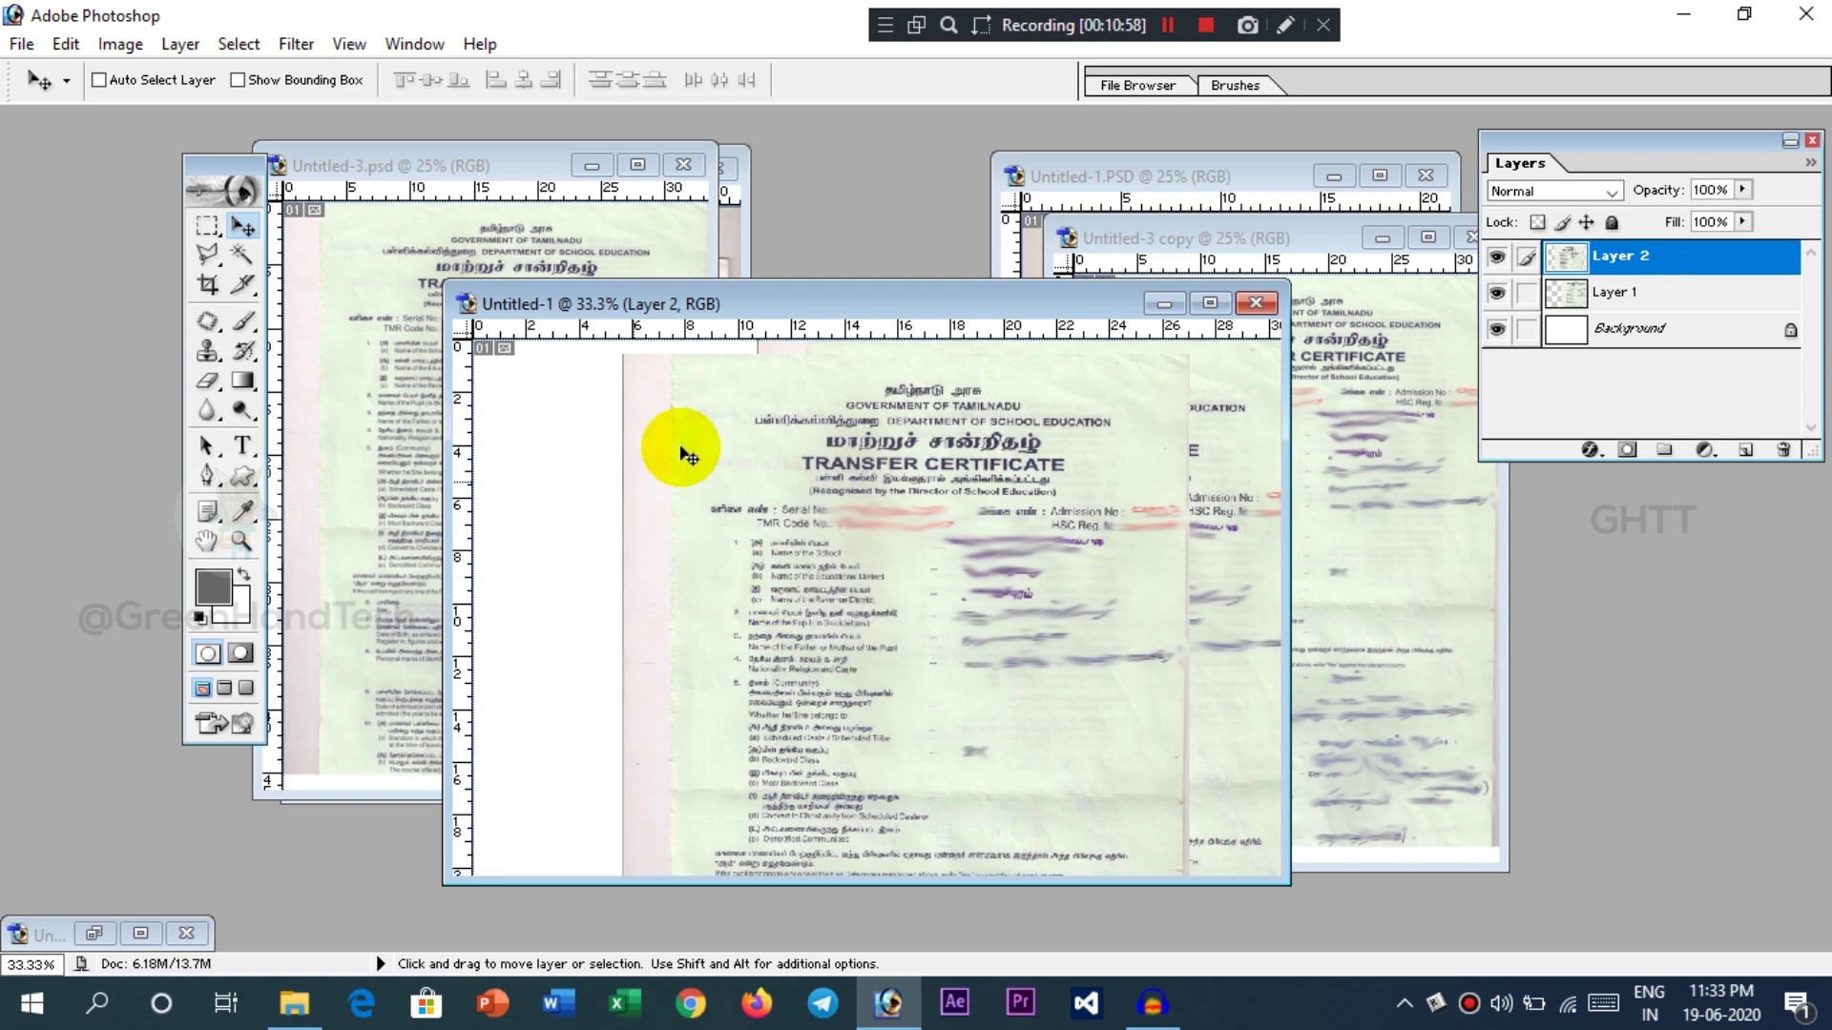
- Minimise both source windows, maximise Untitled-1, position Layer 2 and begin a free transform
{"action": "left_click", "coordinate": [1158, 237]}
{"action": "left_click", "coordinate": [511, 168]}
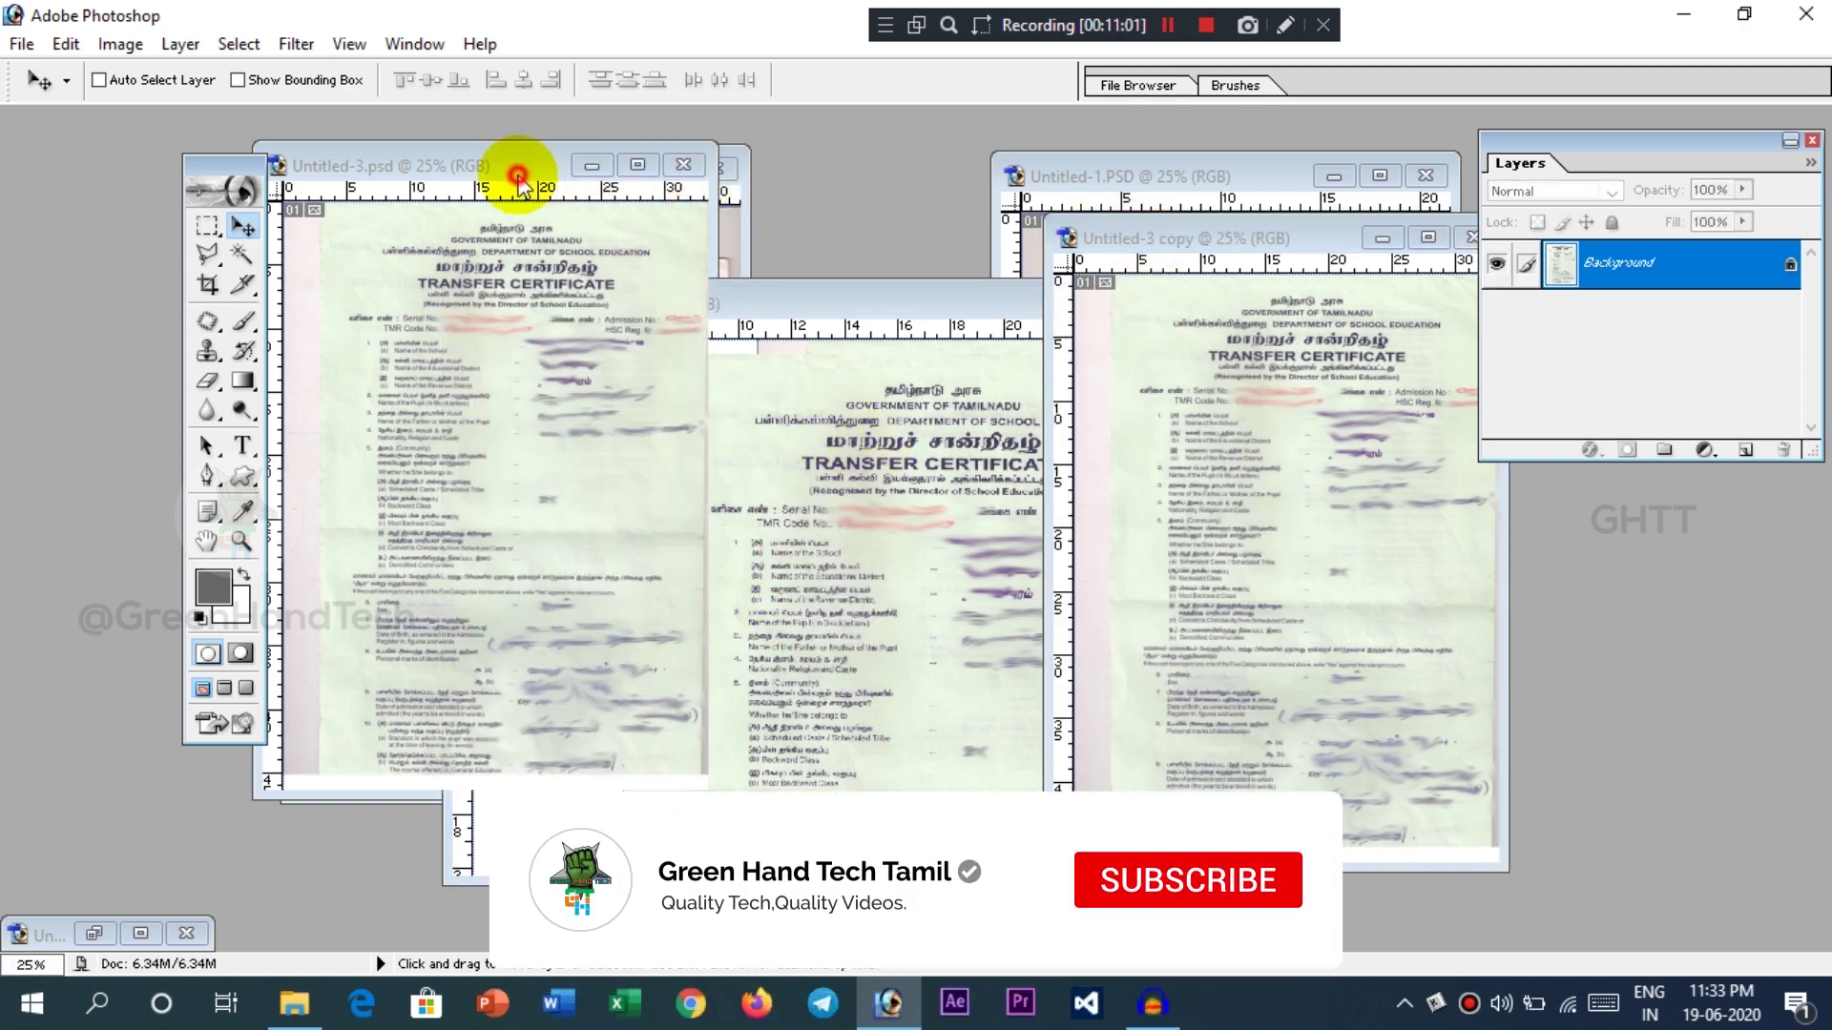
{"action": "left_click", "coordinate": [592, 165]}
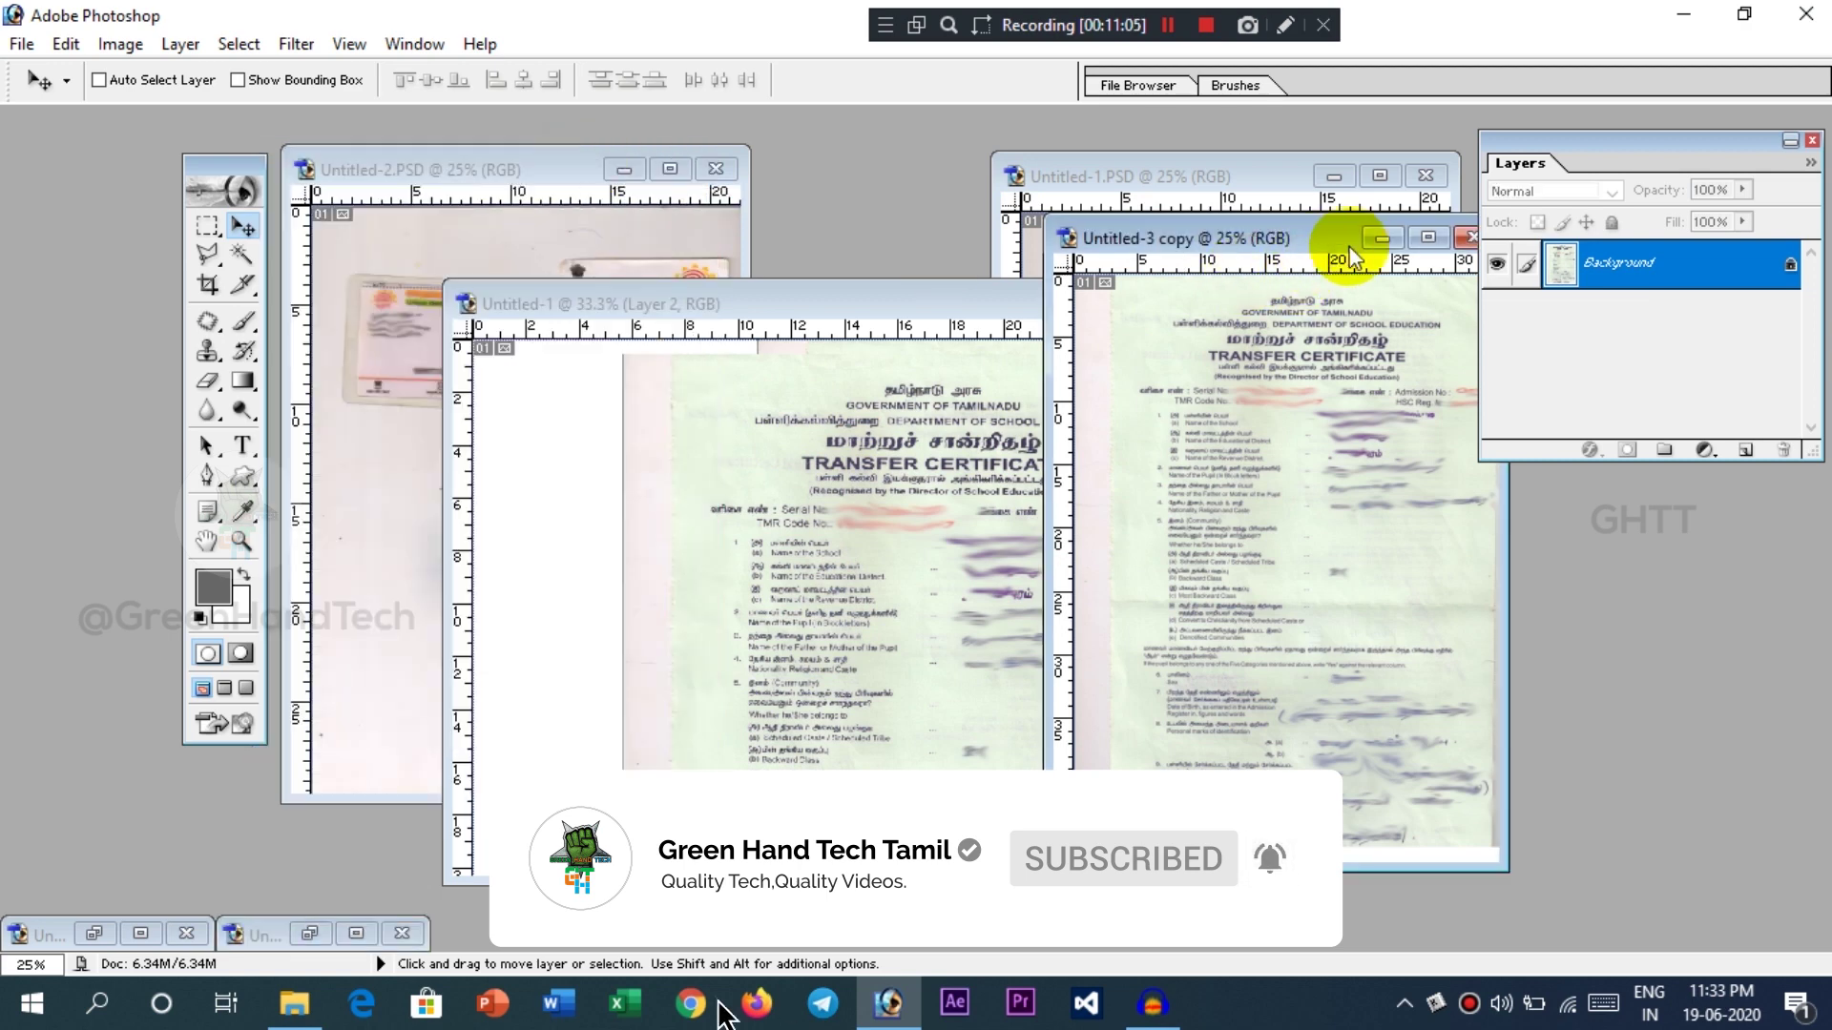
{"action": "left_click", "coordinate": [1380, 237]}
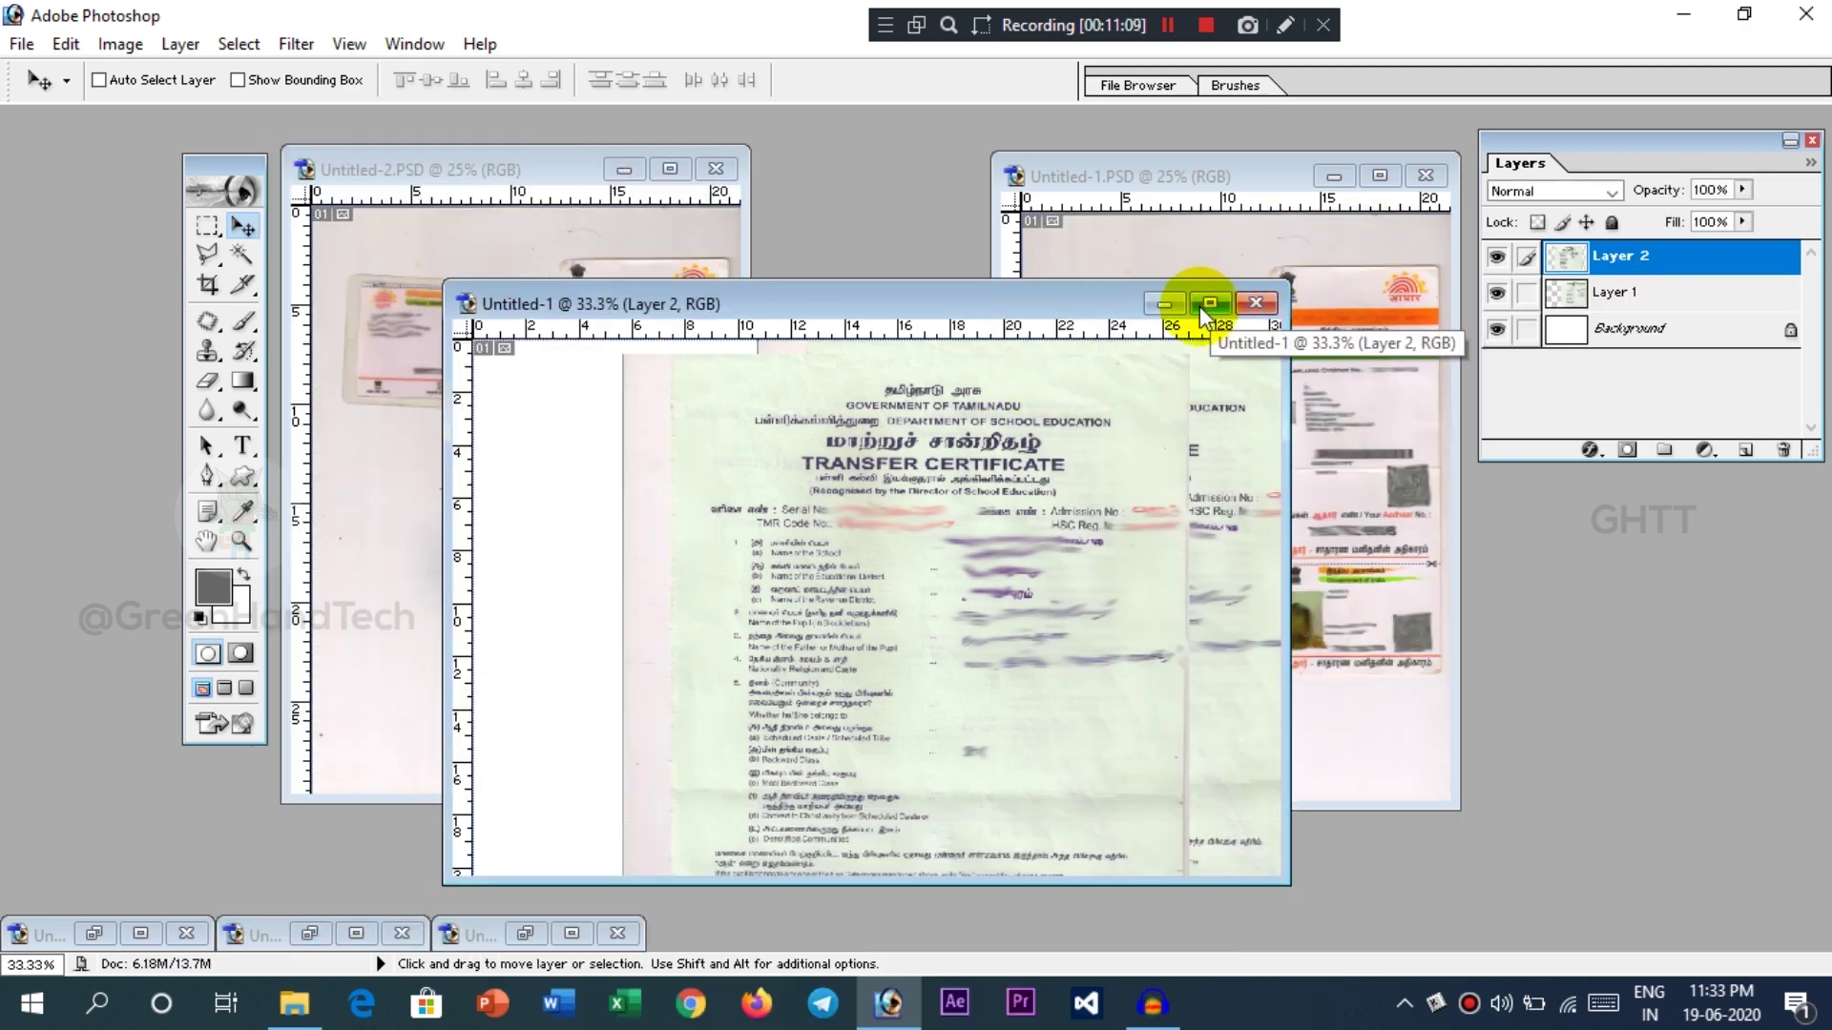
{"action": "left_click", "coordinate": [1206, 306]}
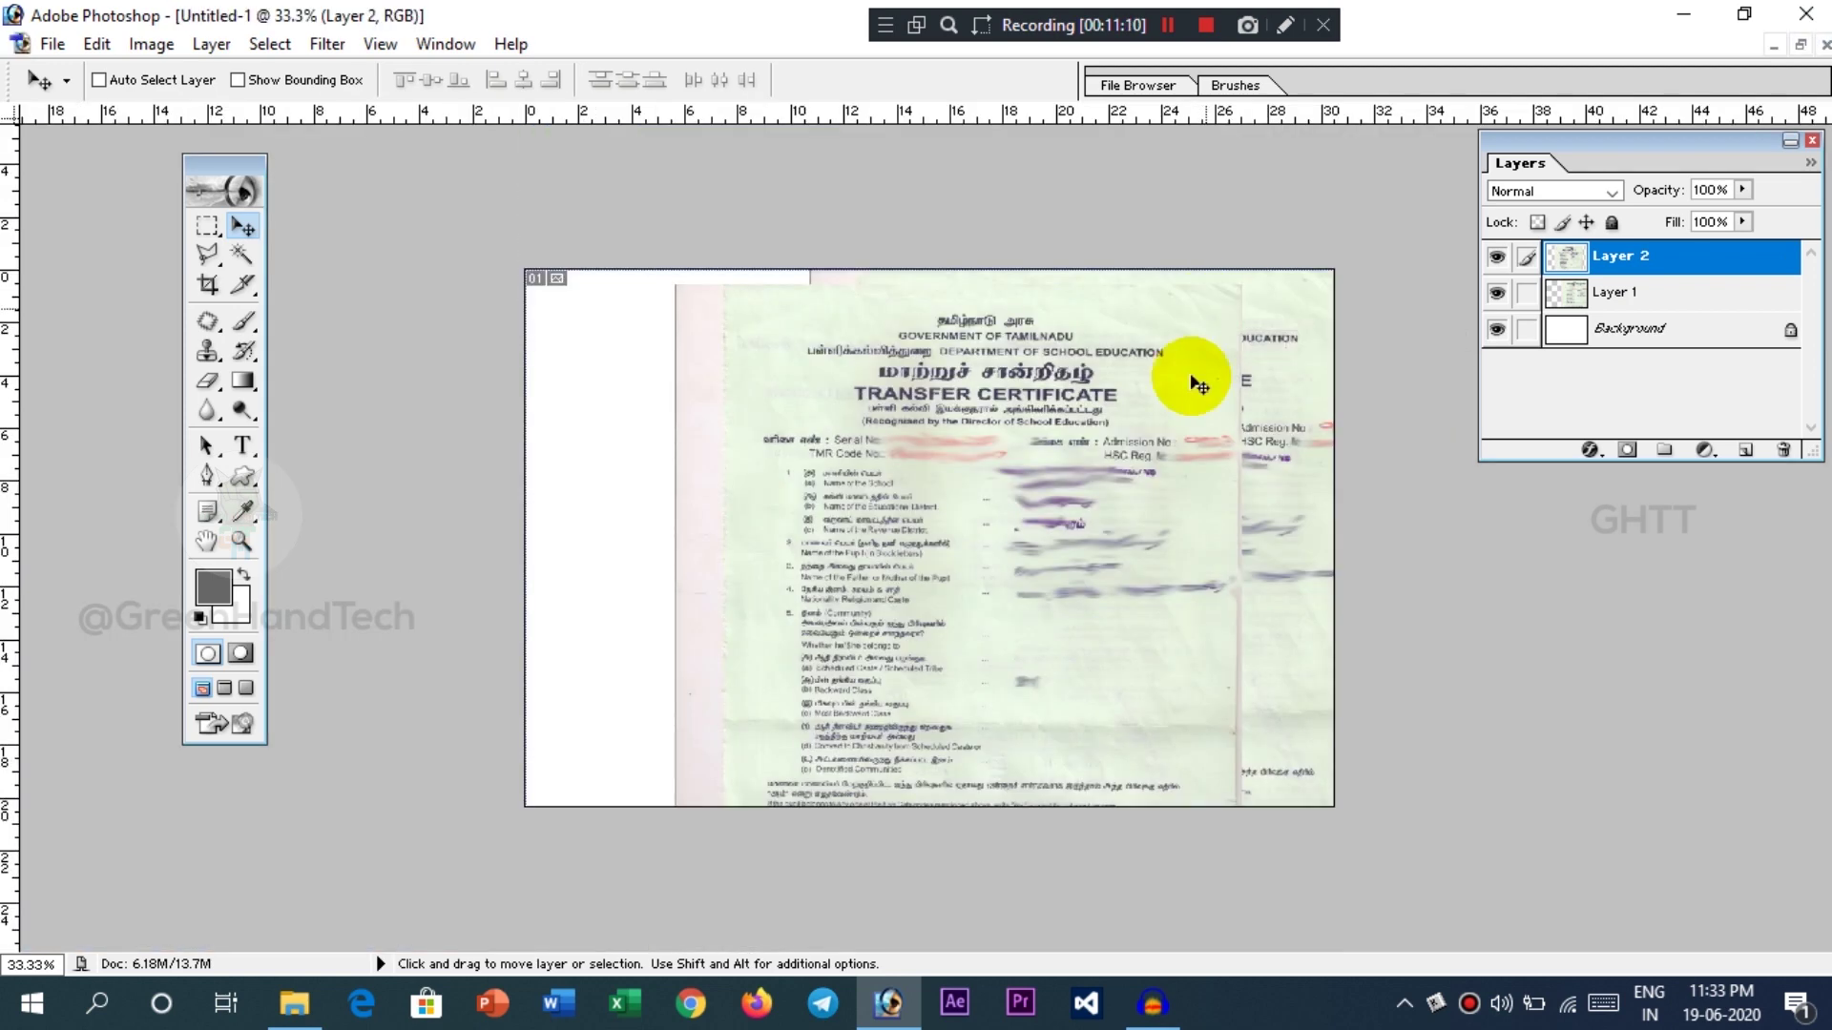
{"action": "left_click_drag", "start_coordinate": [1027, 466], "coordinate": [1108, 445]}
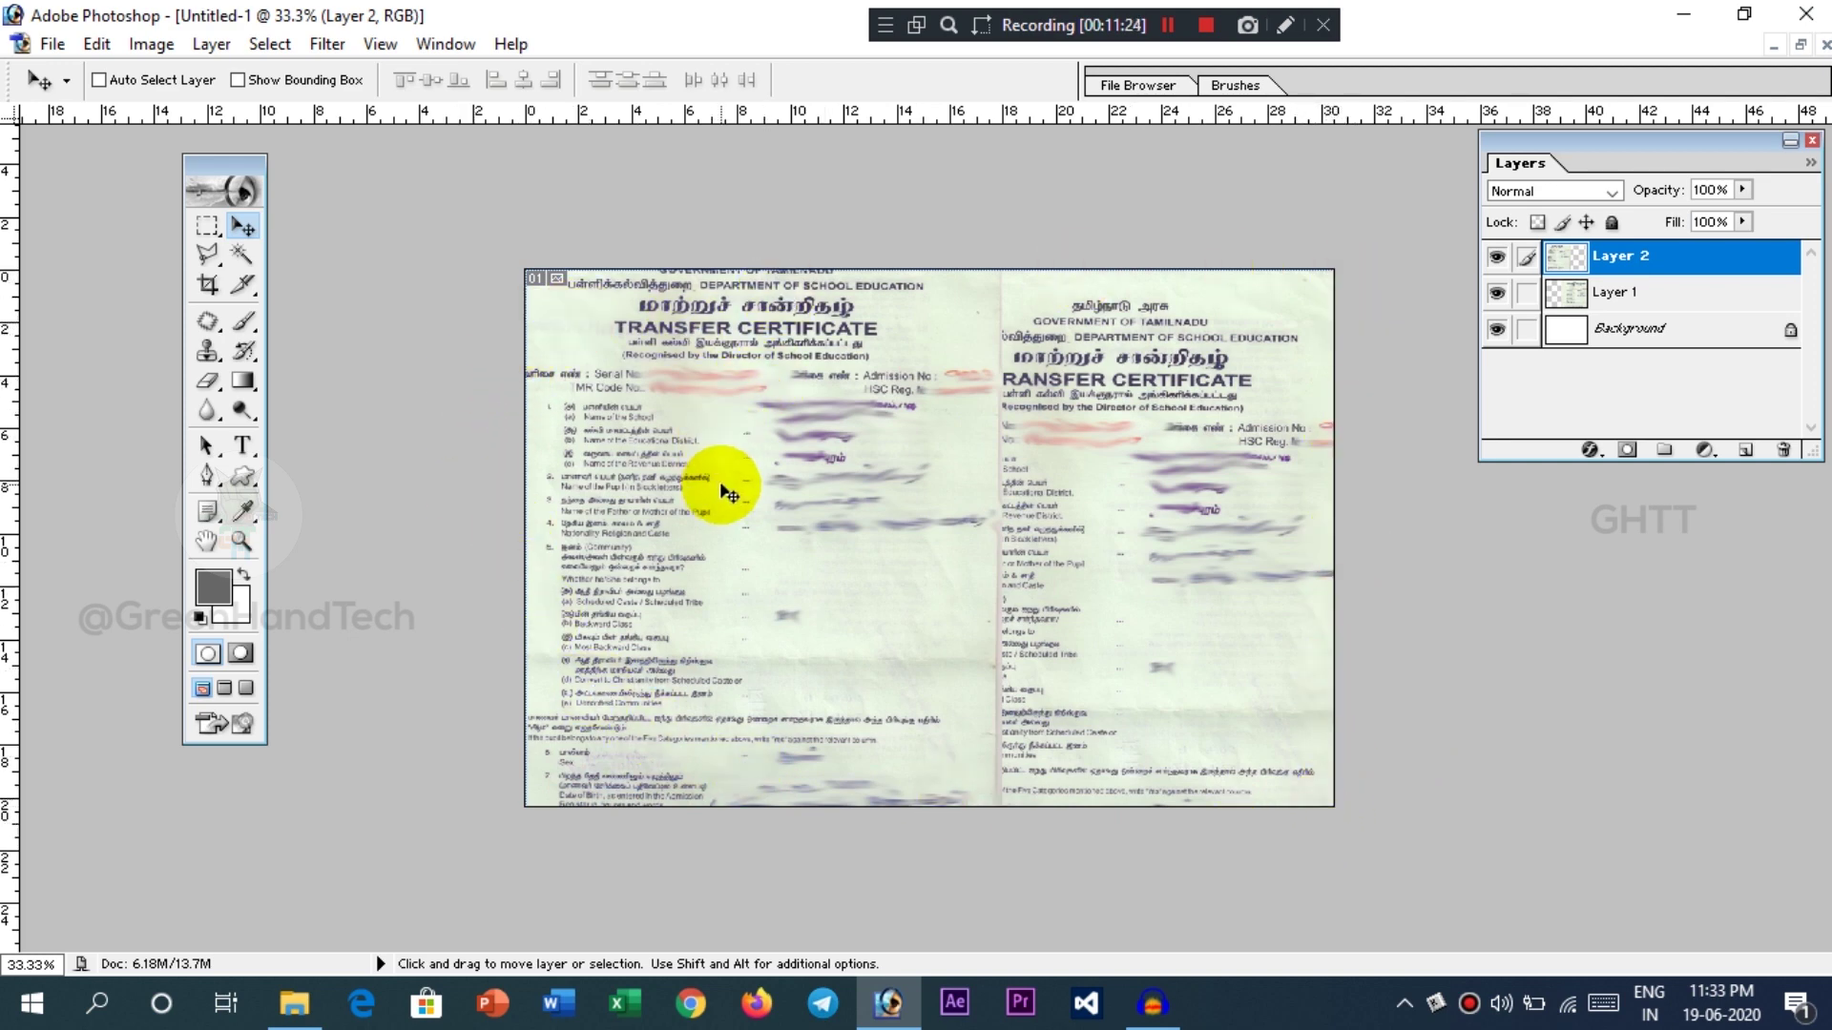
{"action": "left_click_drag", "start_coordinate": [719, 483], "coordinate": [877, 526]}
{"action": "key", "text": "ctrl+t"}
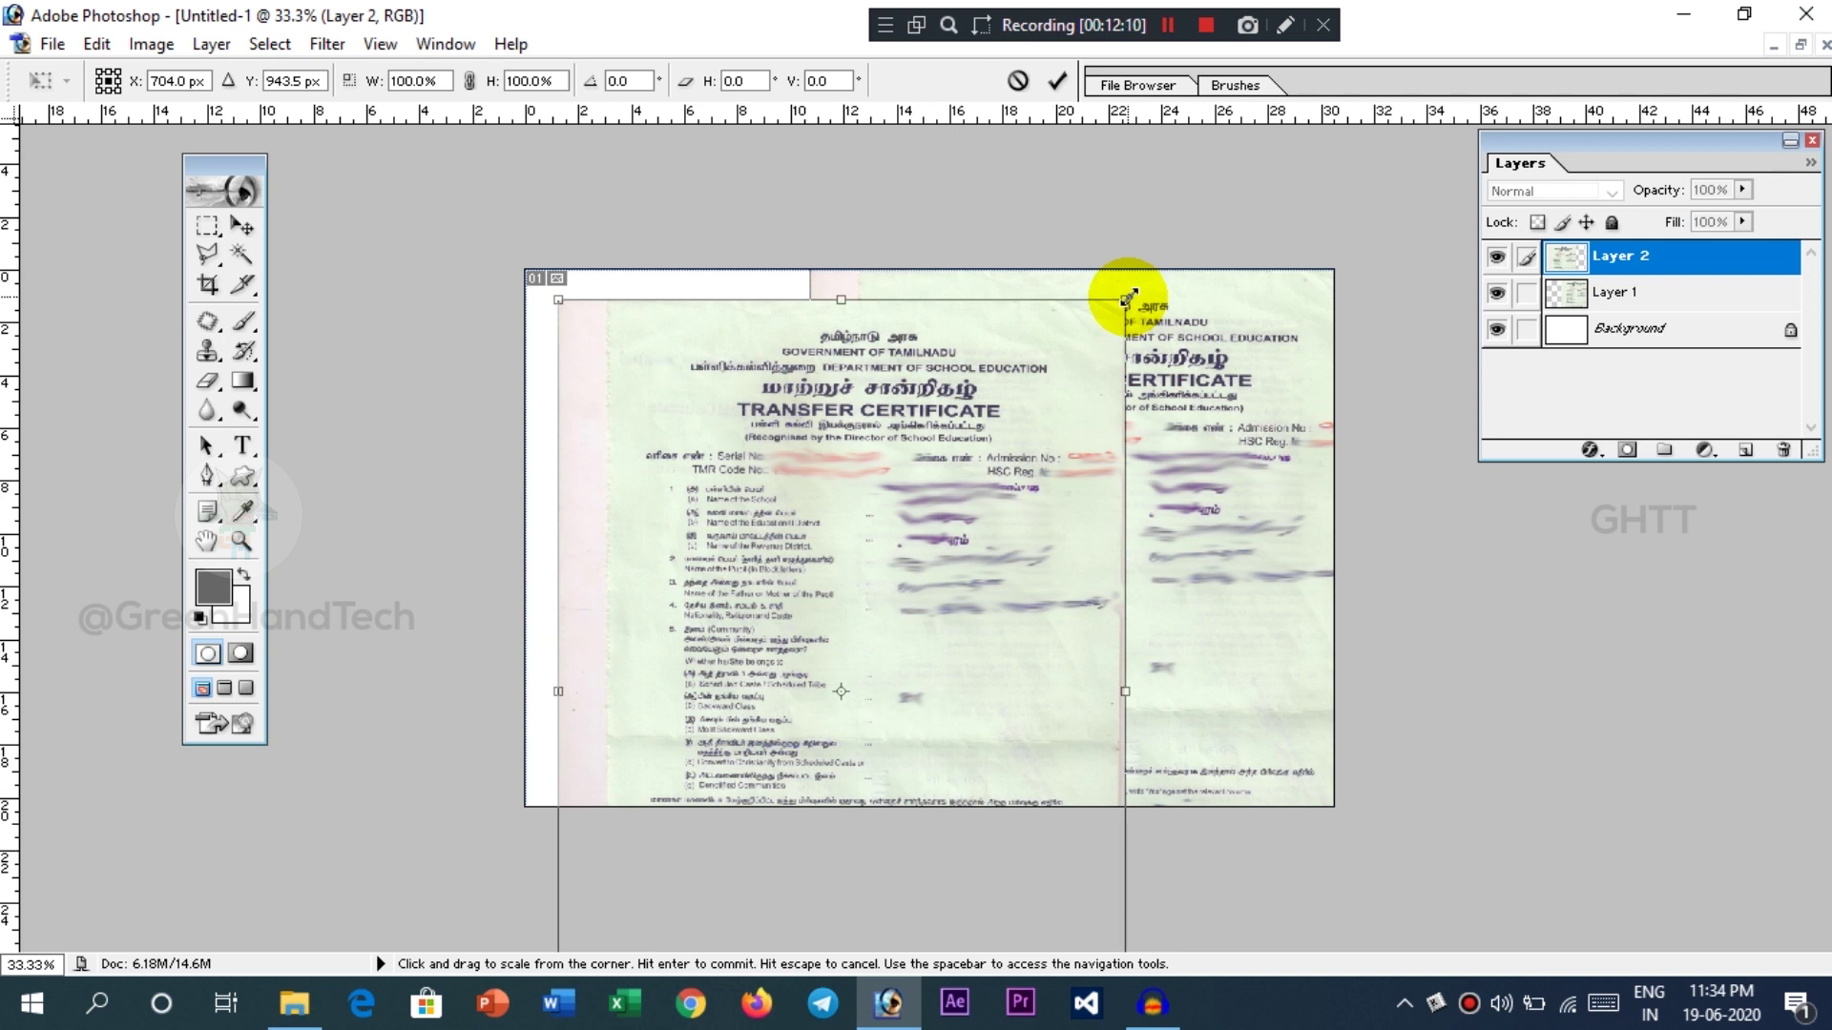
- Scale Layer 2 proportionally to 69.5% and fit it into the canvas's top-left corner
{"action": "key", "text": "shift+alt"}
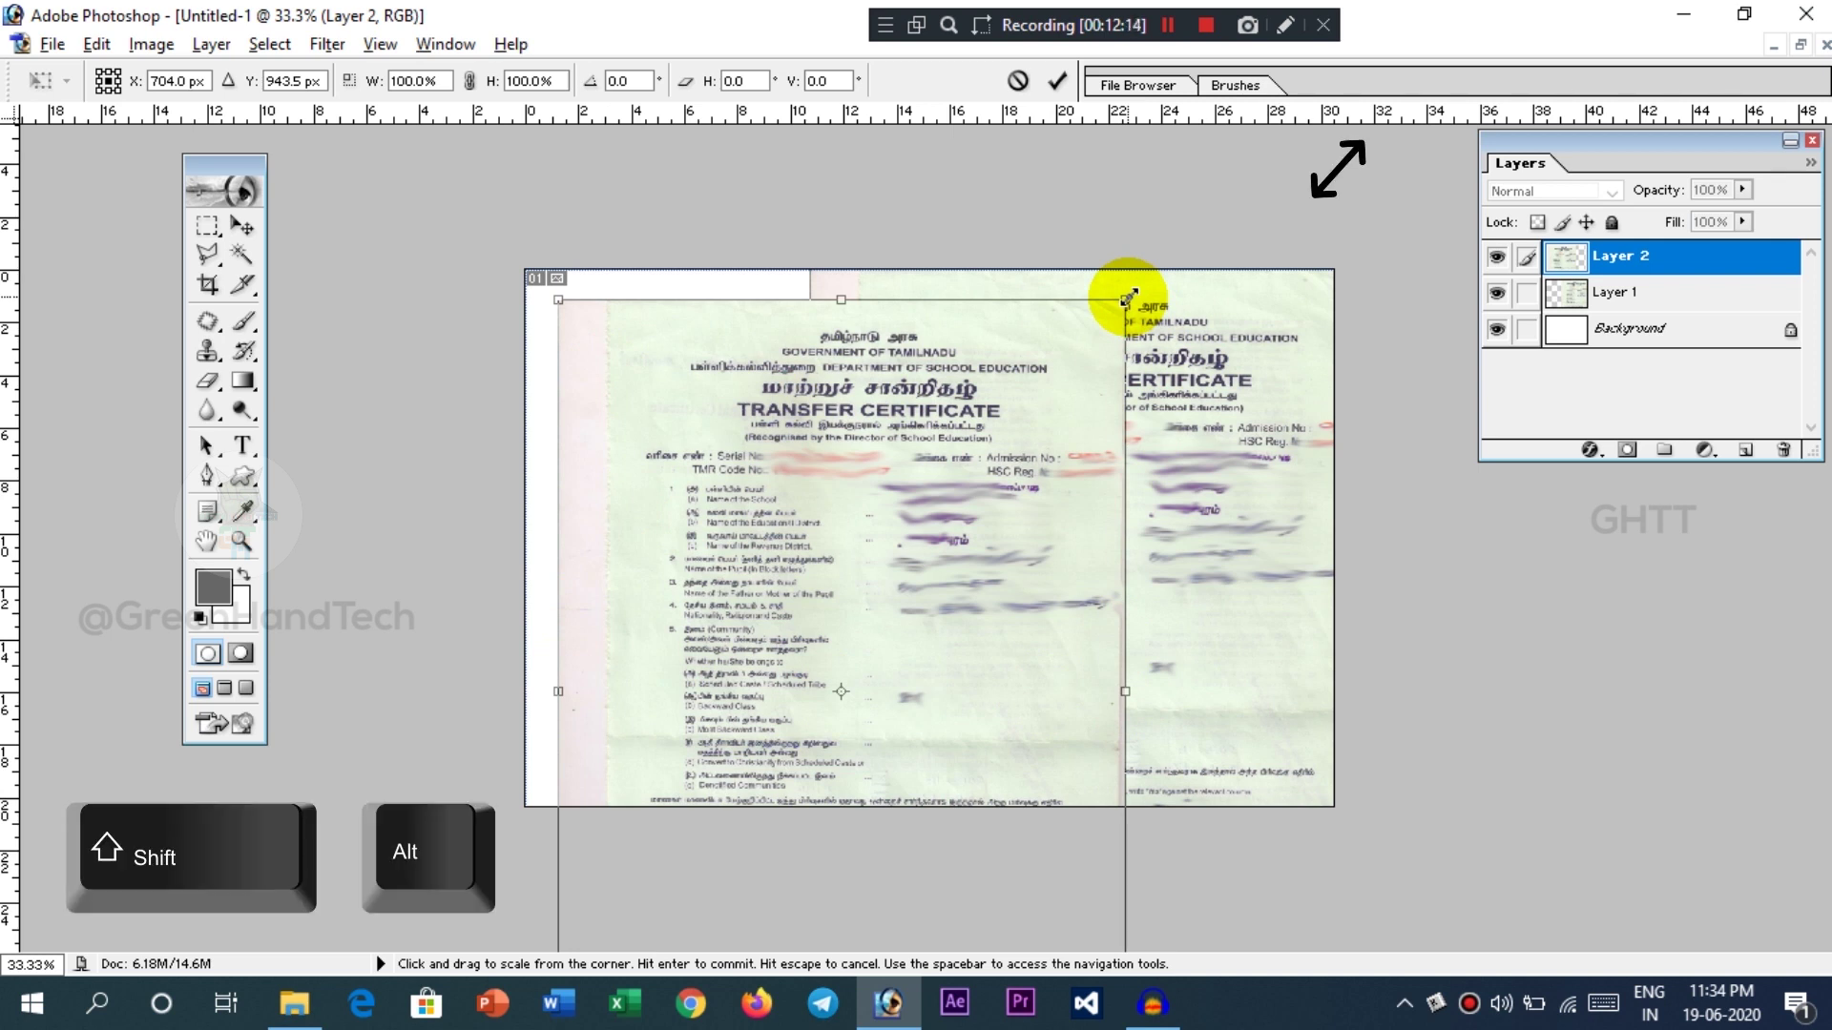
{"action": "left_click", "coordinate": [1129, 296]}
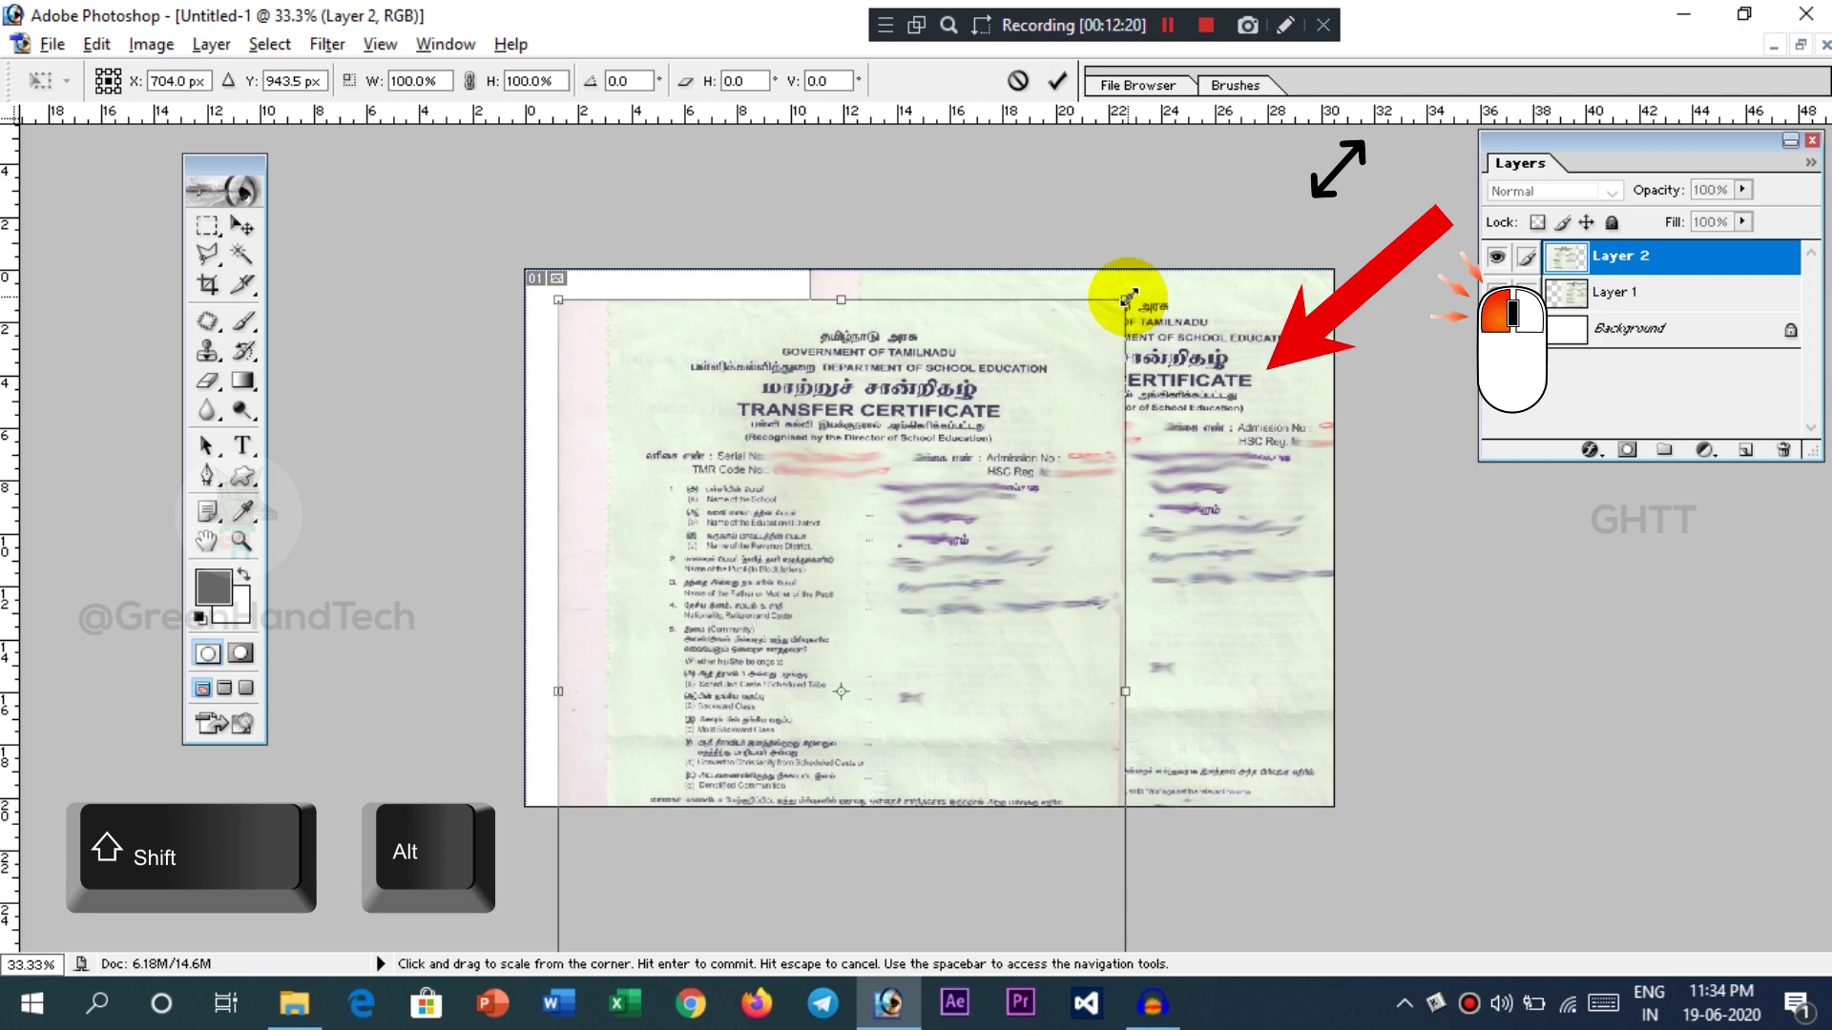
{"action": "left_click_drag", "start_coordinate": [1127, 297], "coordinate": [1040, 418]}
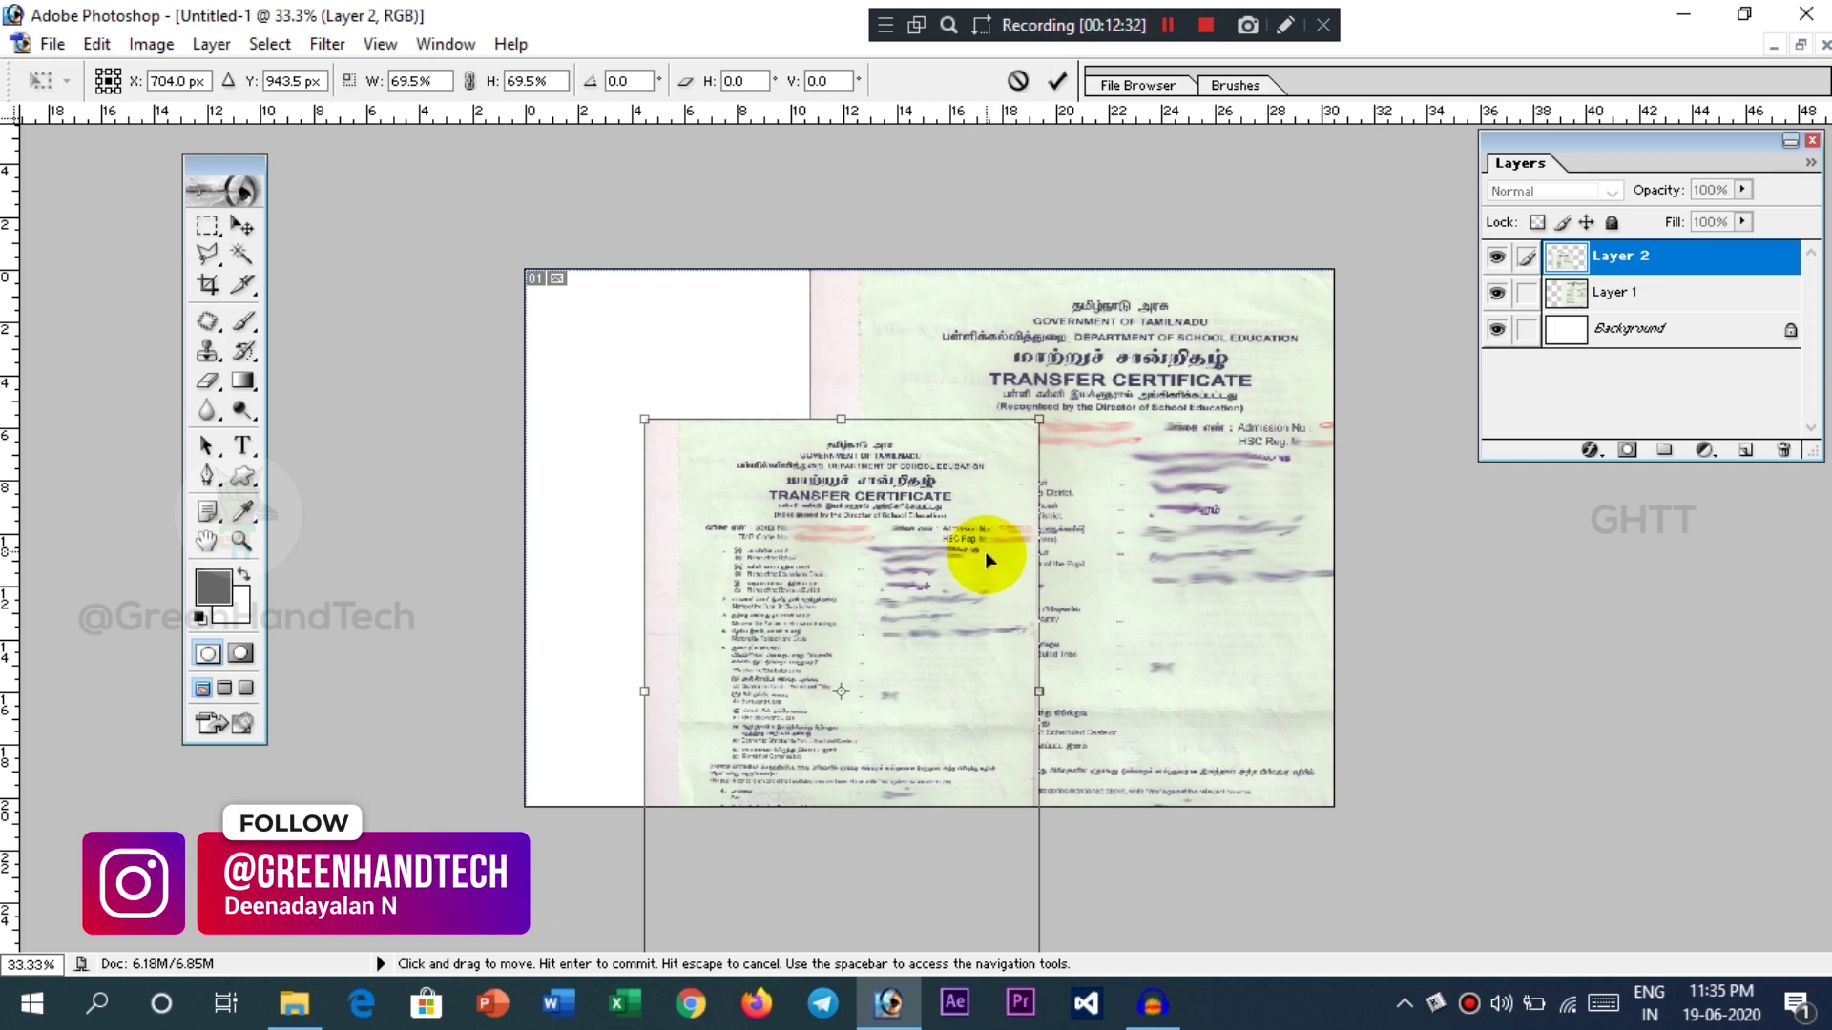
{"action": "left_click_drag", "start_coordinate": [984, 551], "coordinate": [868, 403]}
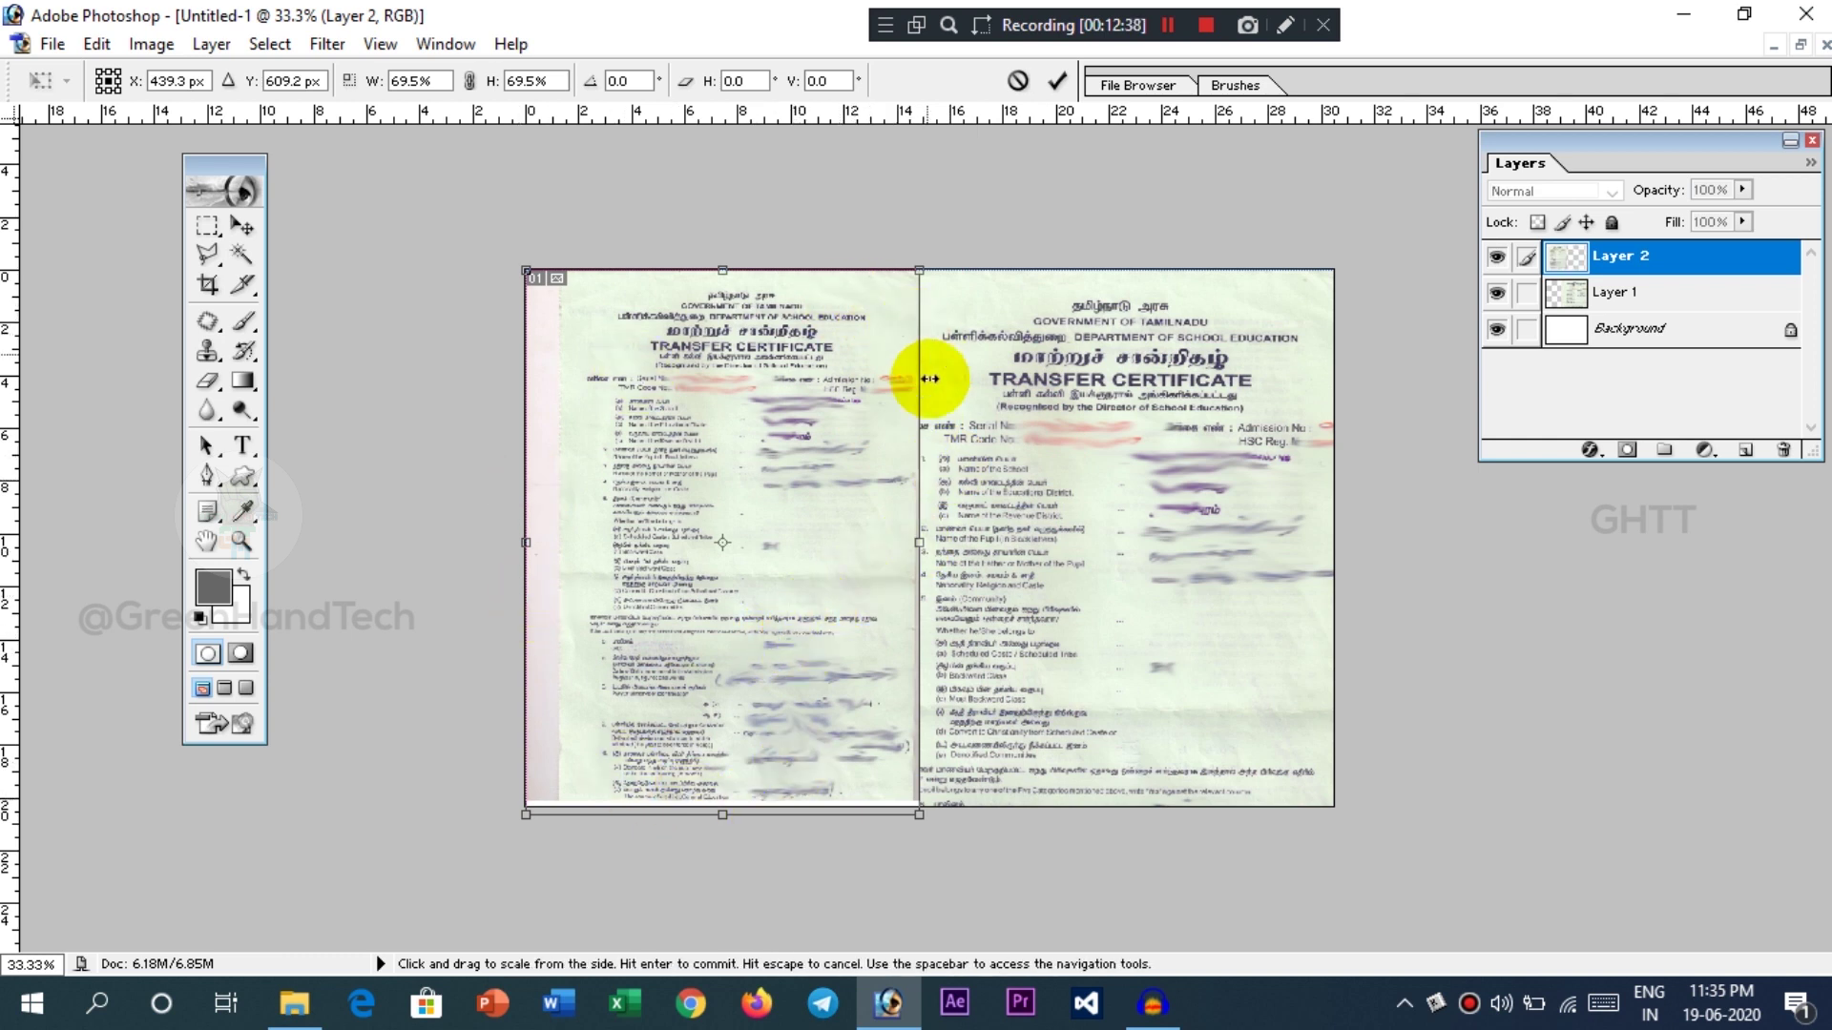
{"action": "left_click", "coordinate": [1058, 81]}
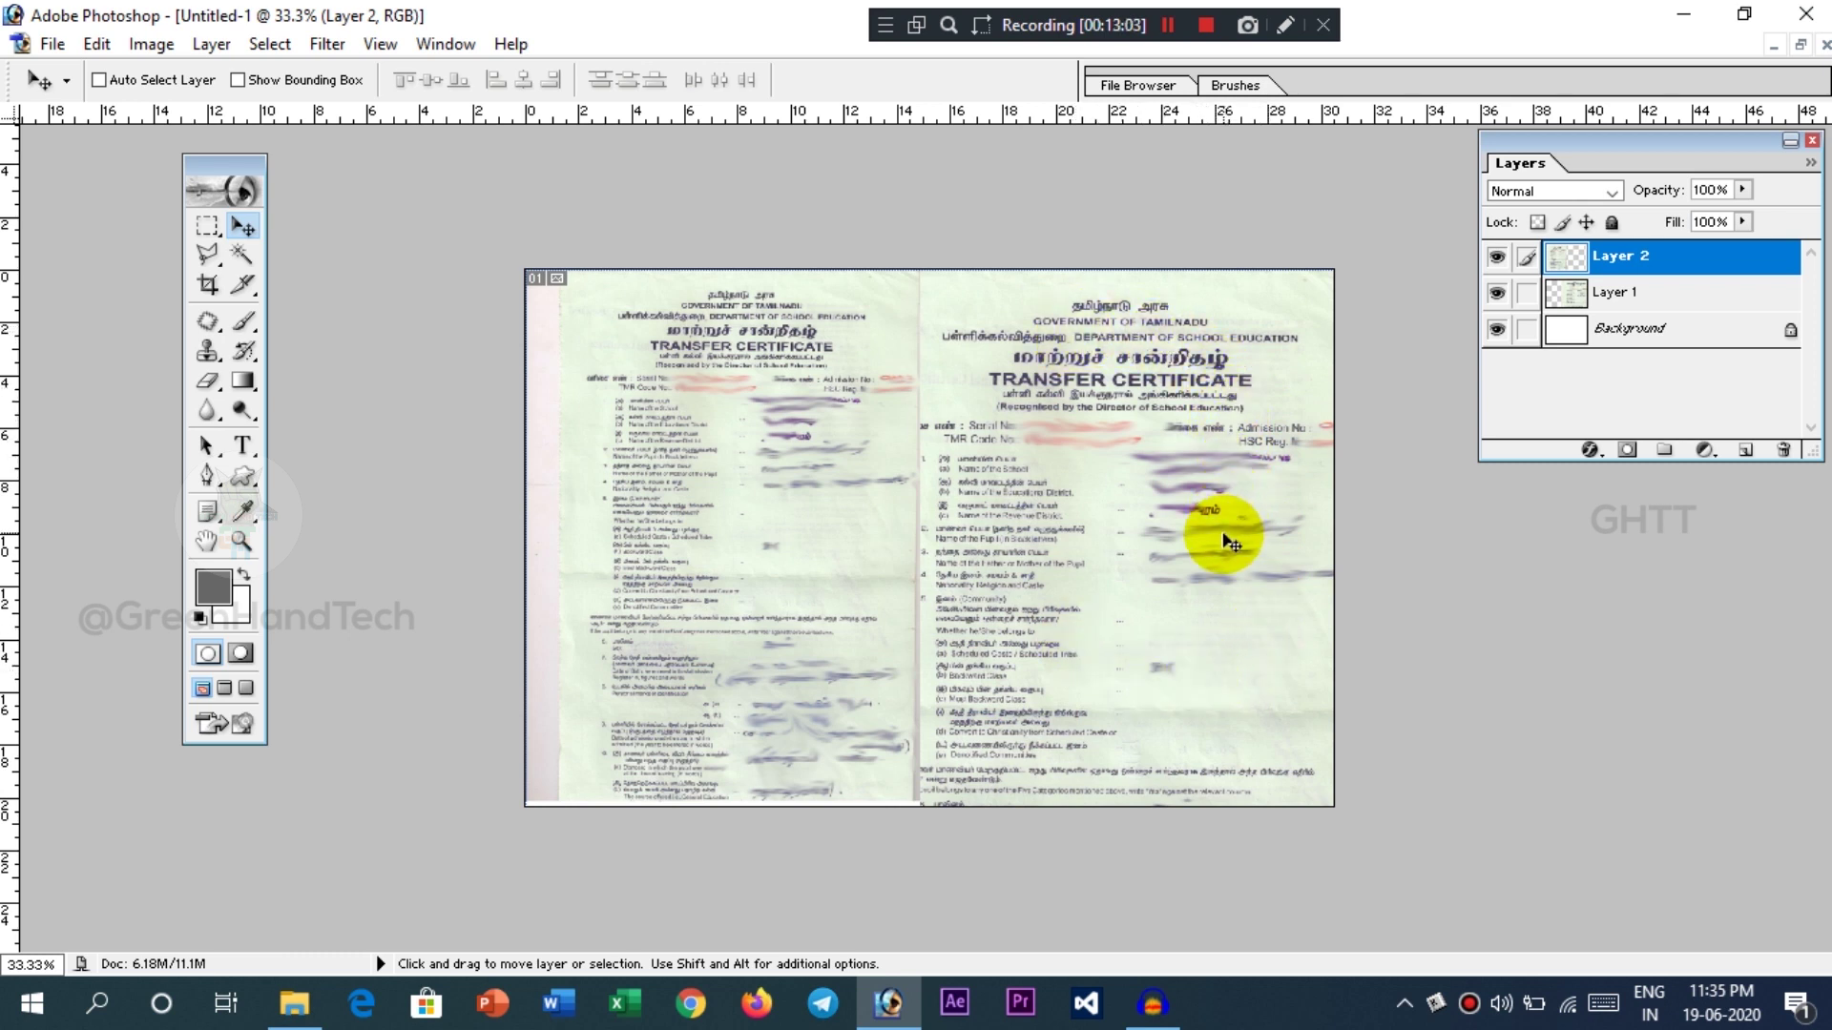
- Toggle Layer 2 and Layer 1 visibility to see which certificate page each holds
{"action": "right_click", "coordinate": [1091, 483]}
{"action": "left_click", "coordinate": [867, 458]}
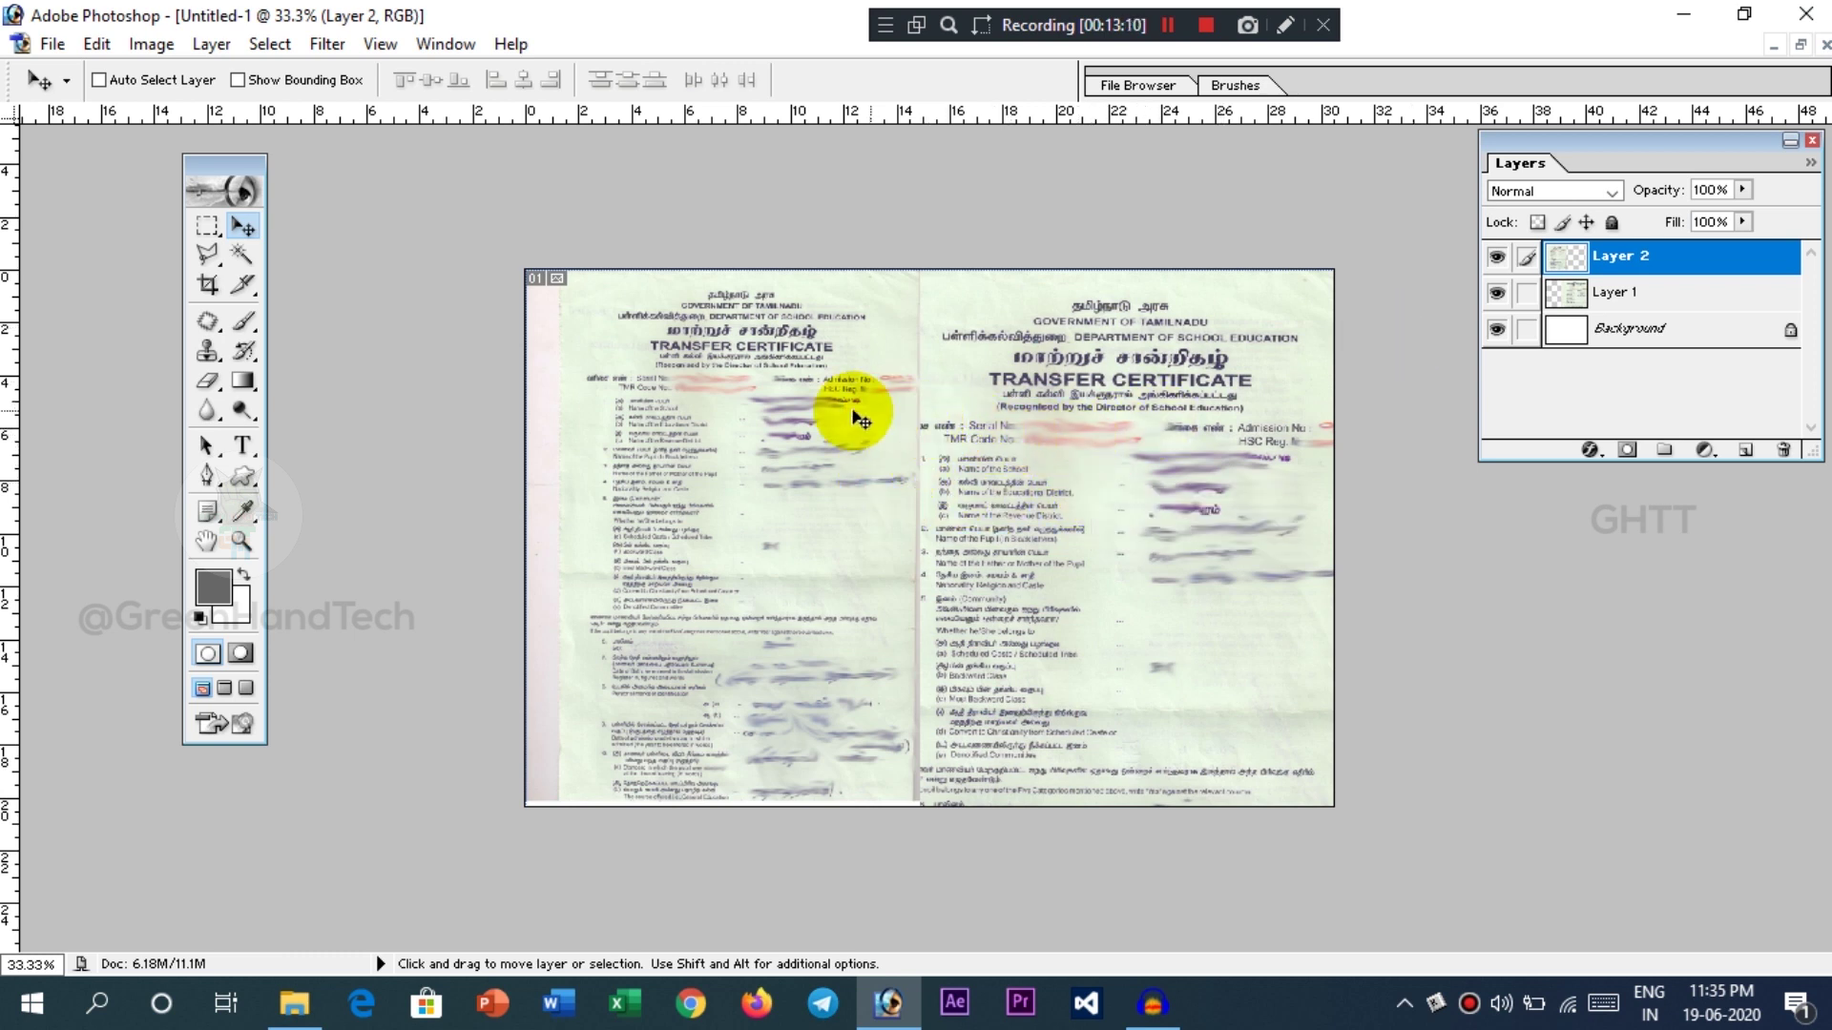
{"action": "right_click", "coordinate": [740, 405]}
{"action": "left_click", "coordinate": [723, 405]}
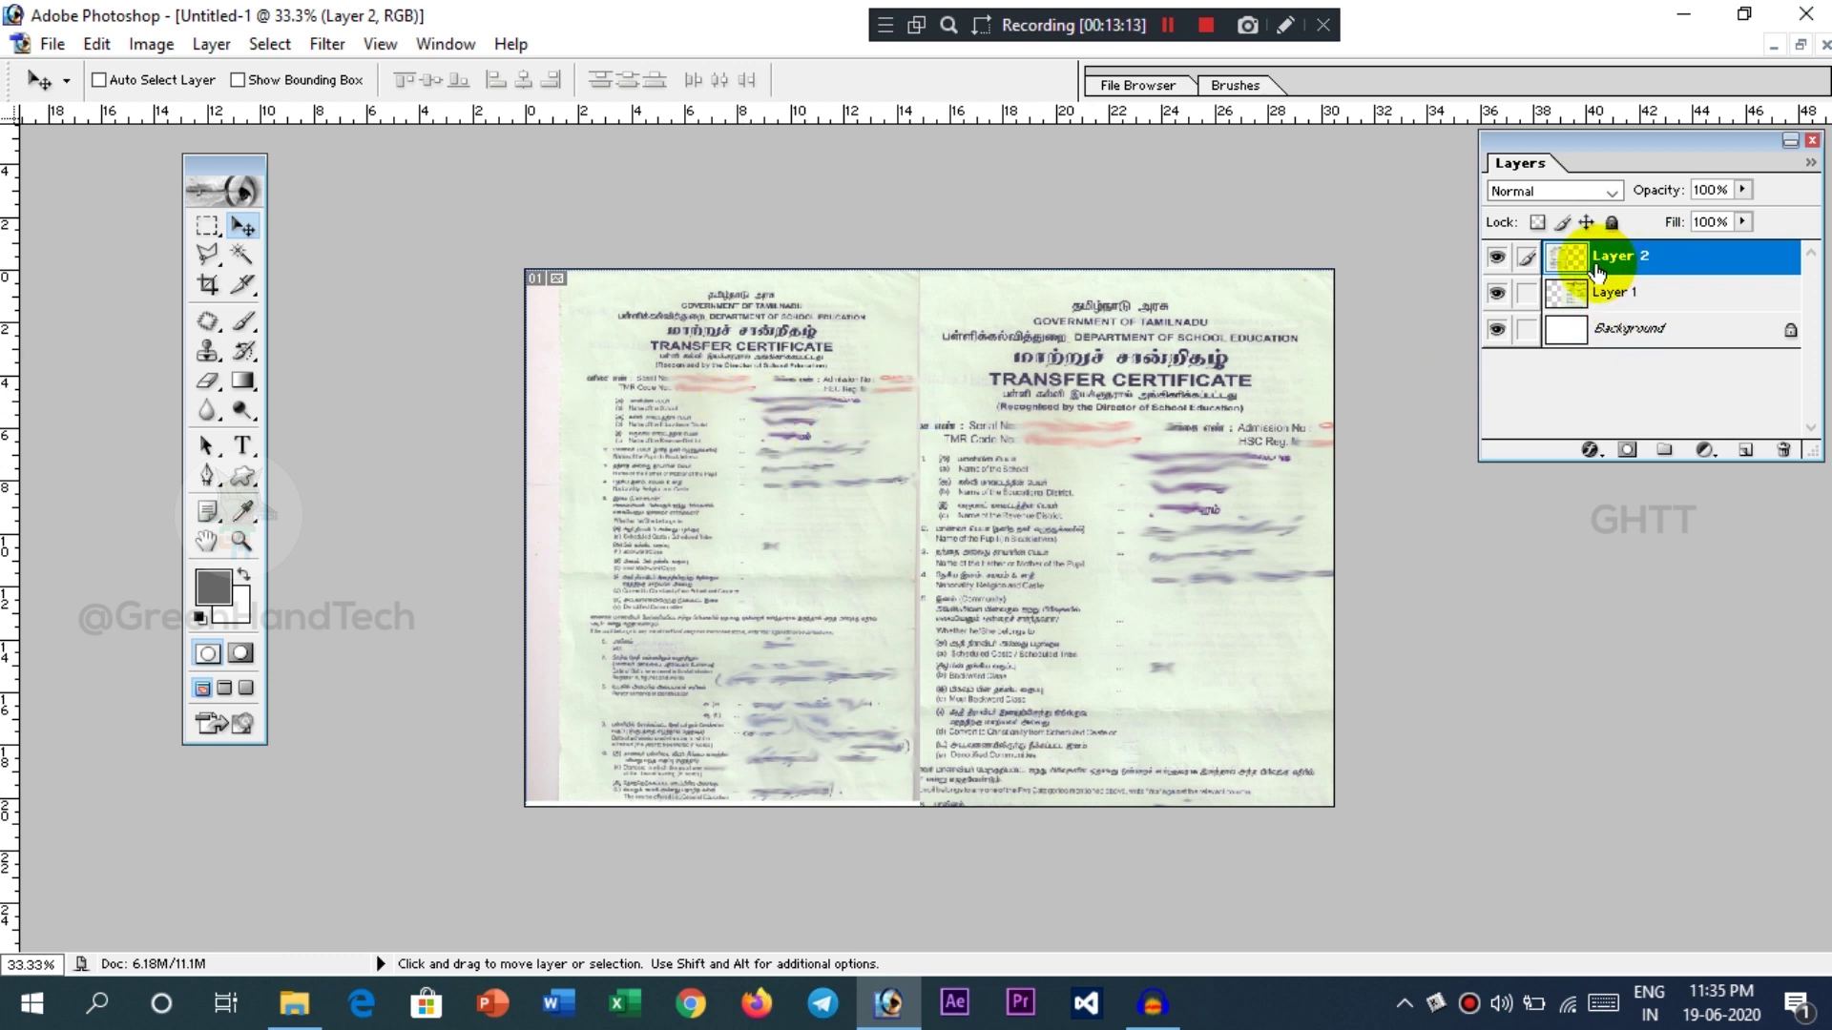
{"action": "left_click", "coordinate": [1497, 257]}
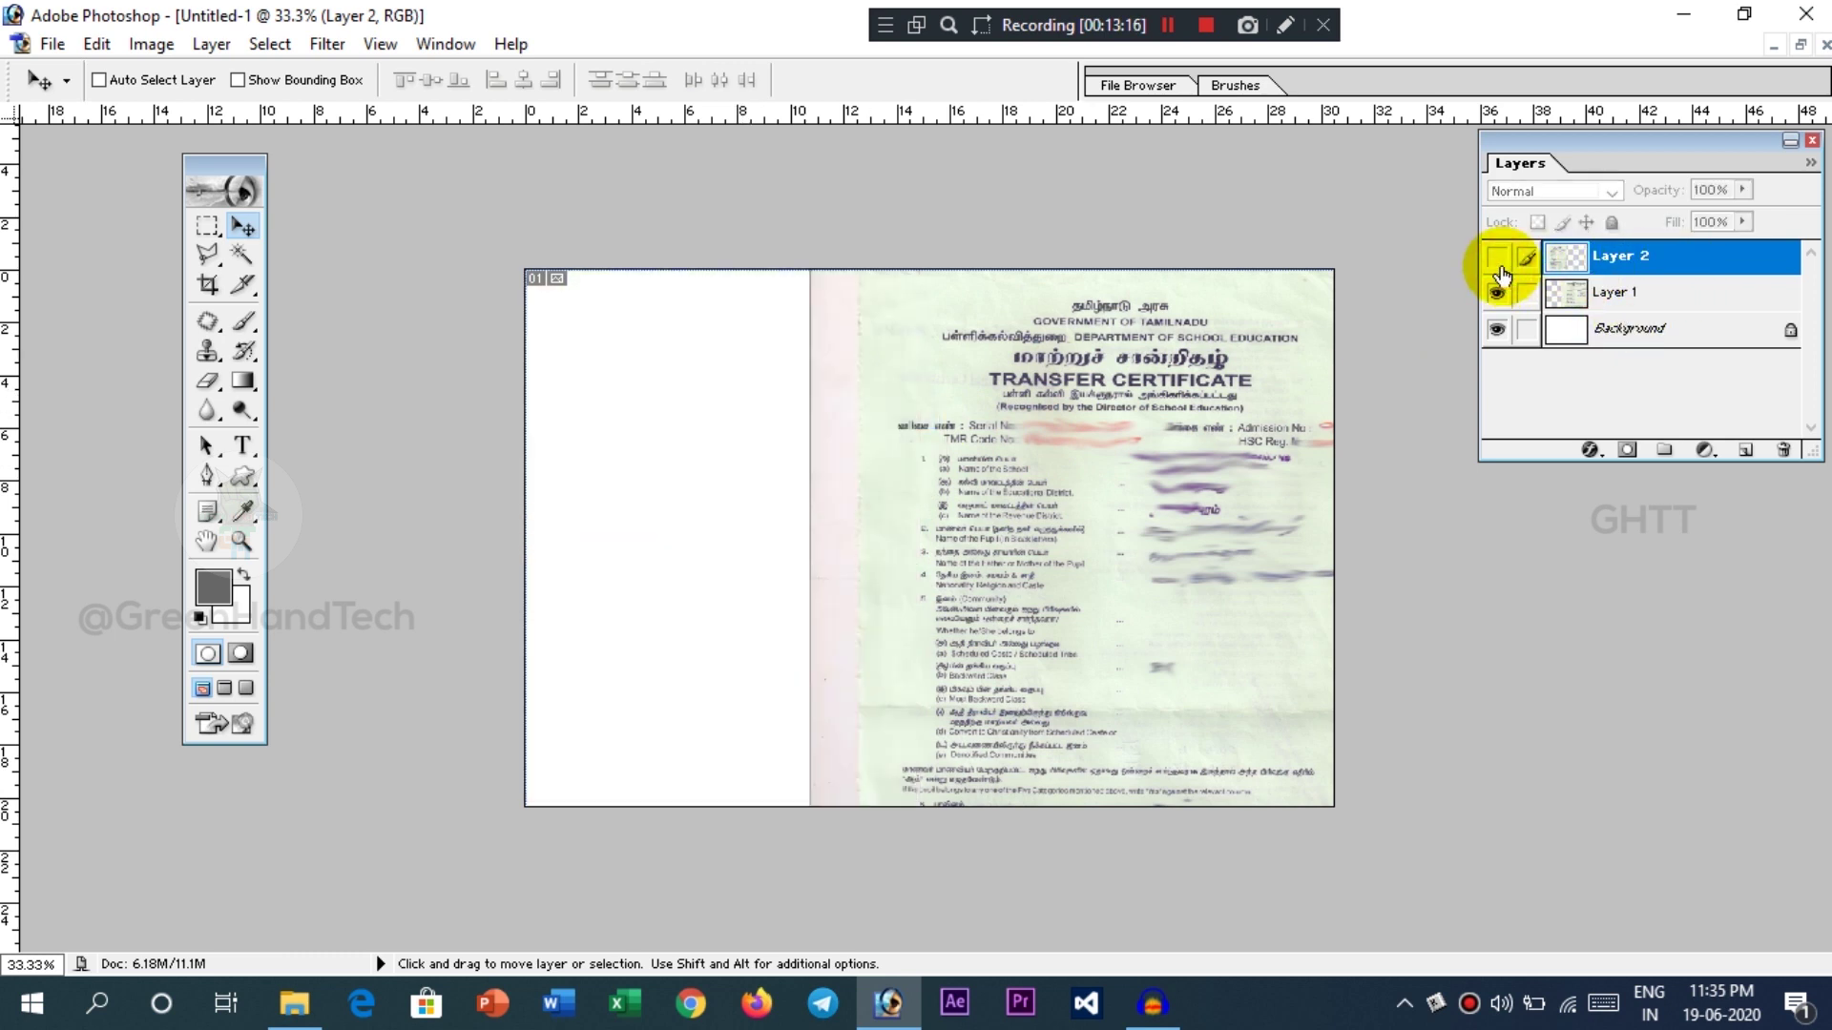
{"action": "left_click", "coordinate": [1497, 259]}
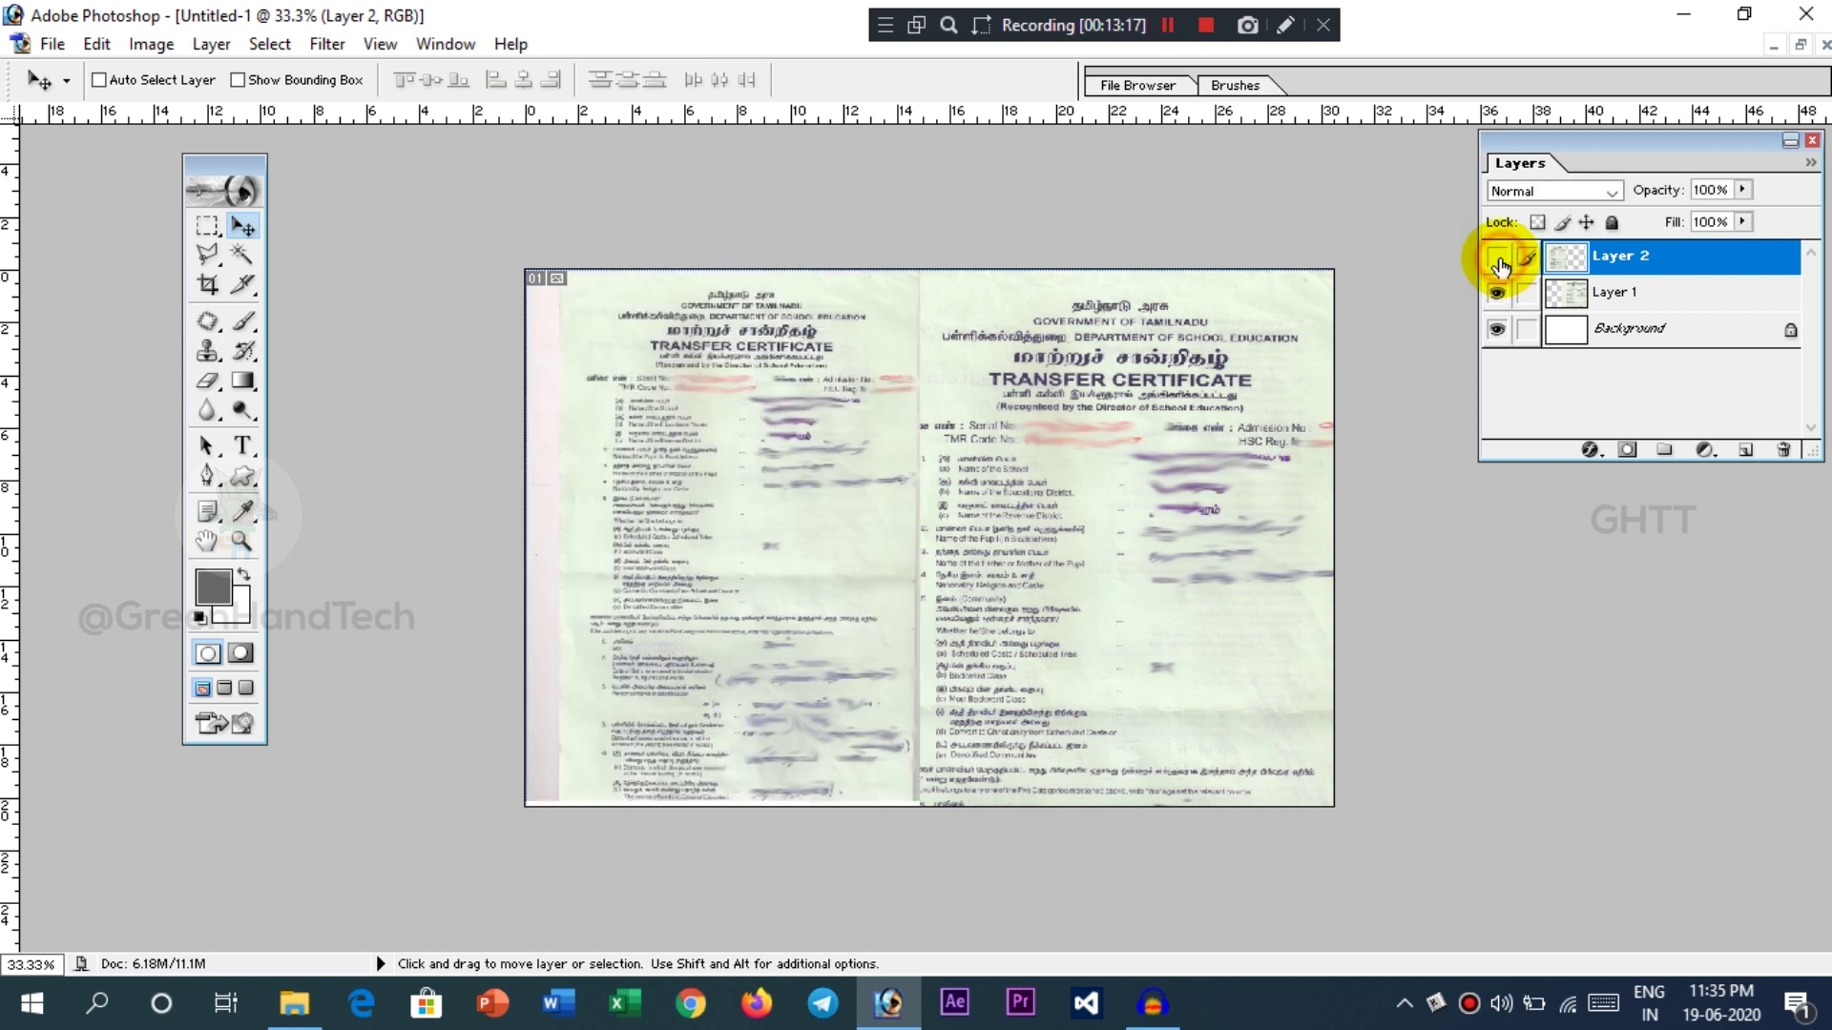
{"action": "left_click", "coordinate": [1497, 259]}
{"action": "left_click", "coordinate": [1497, 260]}
{"action": "left_click", "coordinate": [1497, 259]}
{"action": "left_click", "coordinate": [1497, 260]}
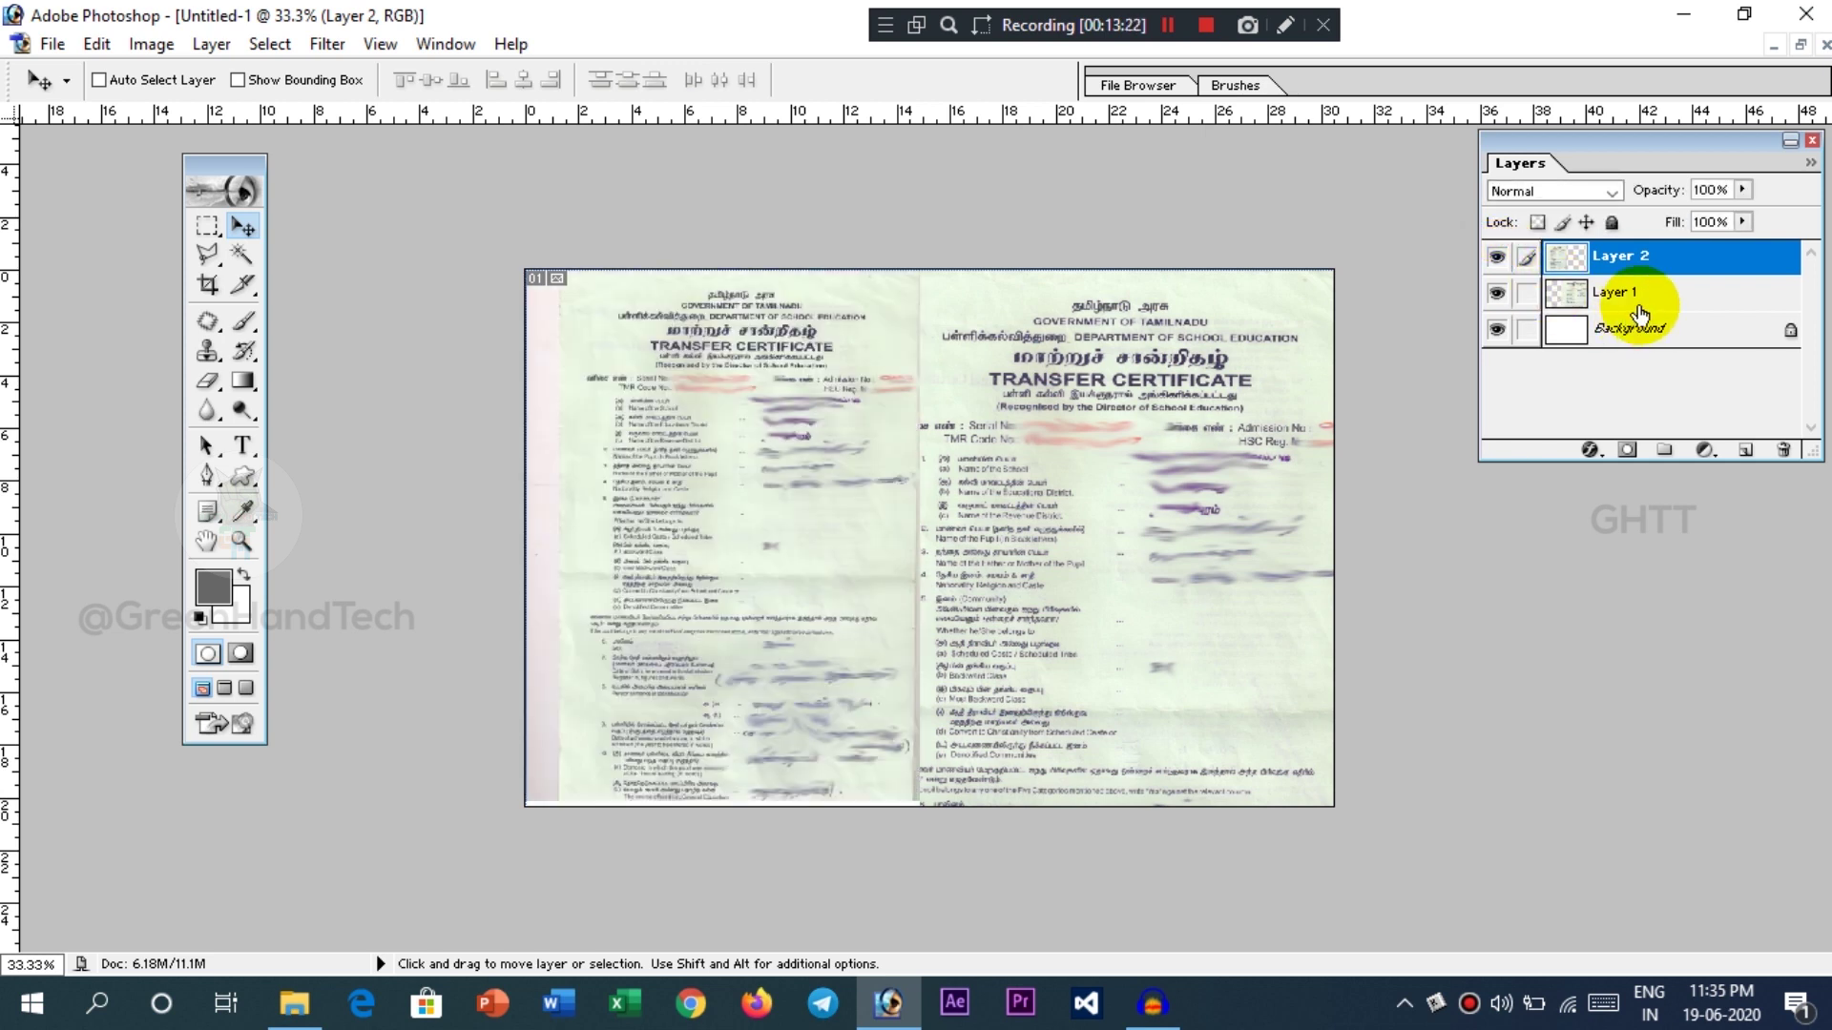
{"action": "left_click", "coordinate": [1497, 293]}
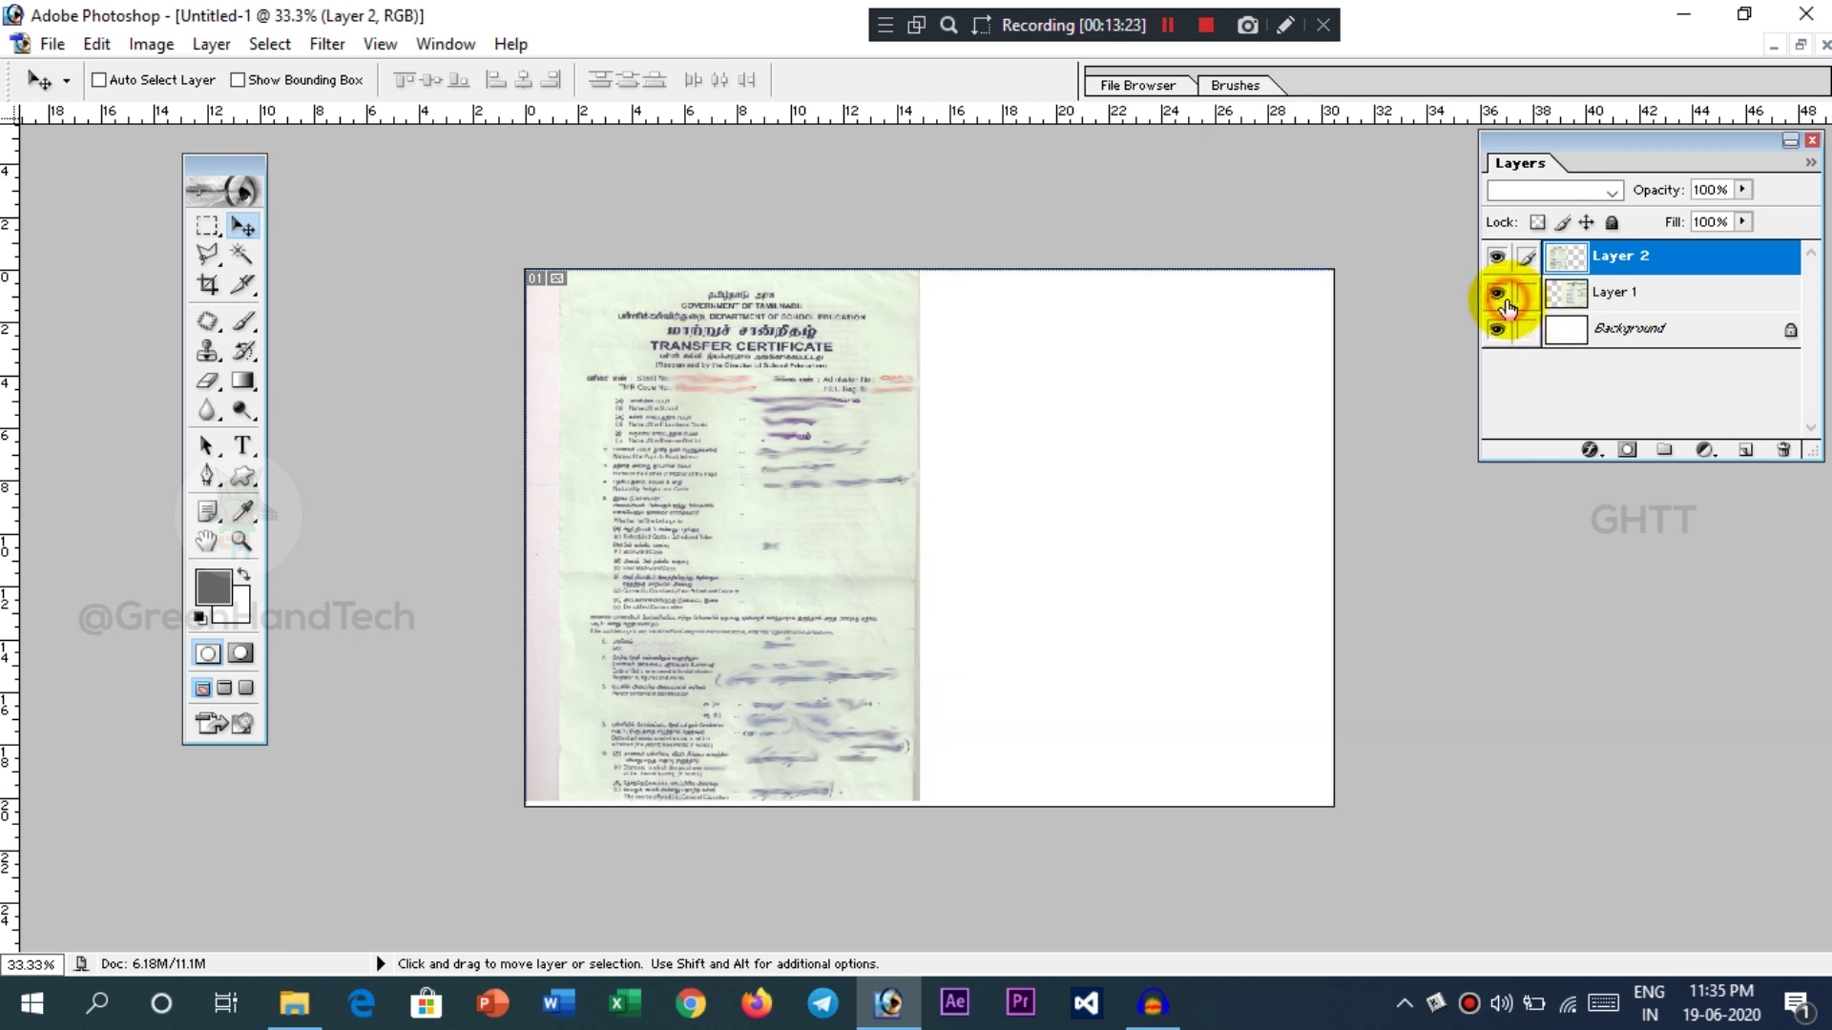
{"action": "left_click", "coordinate": [1497, 293]}
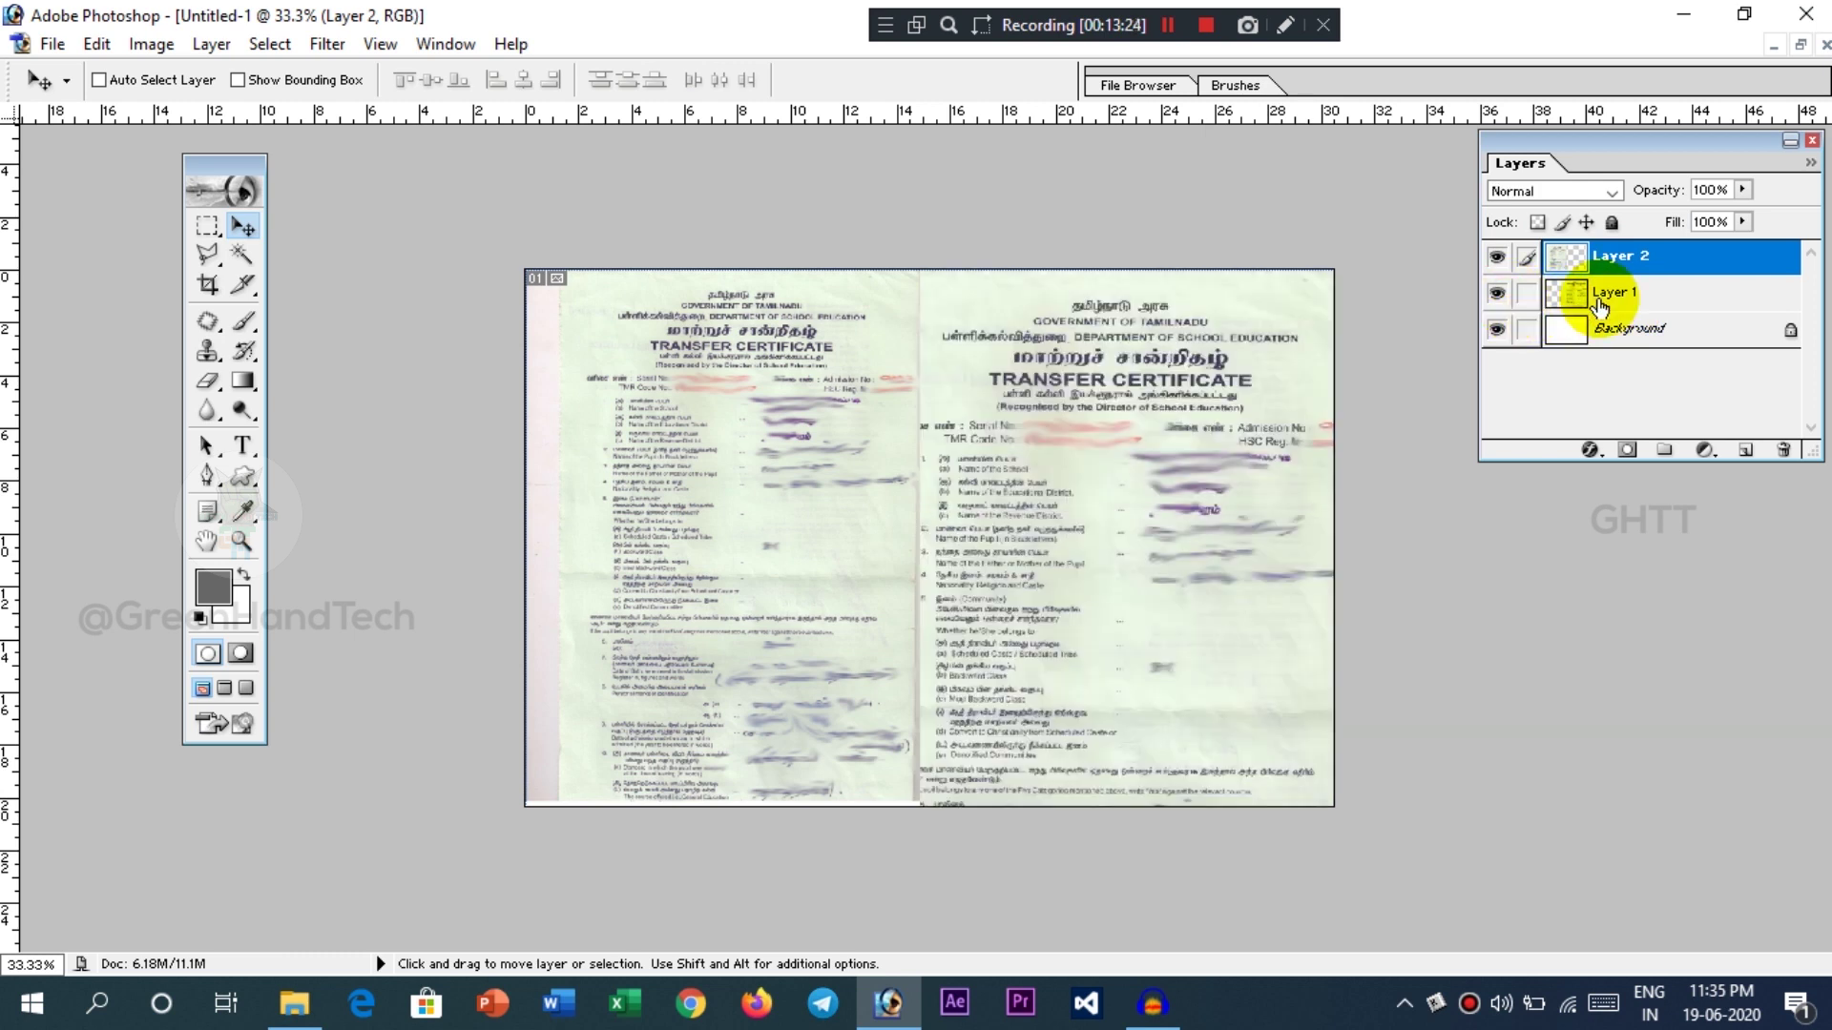
- Make Layer 1, the right-hand certificate page, the active layer
{"action": "left_click", "coordinate": [1690, 303]}
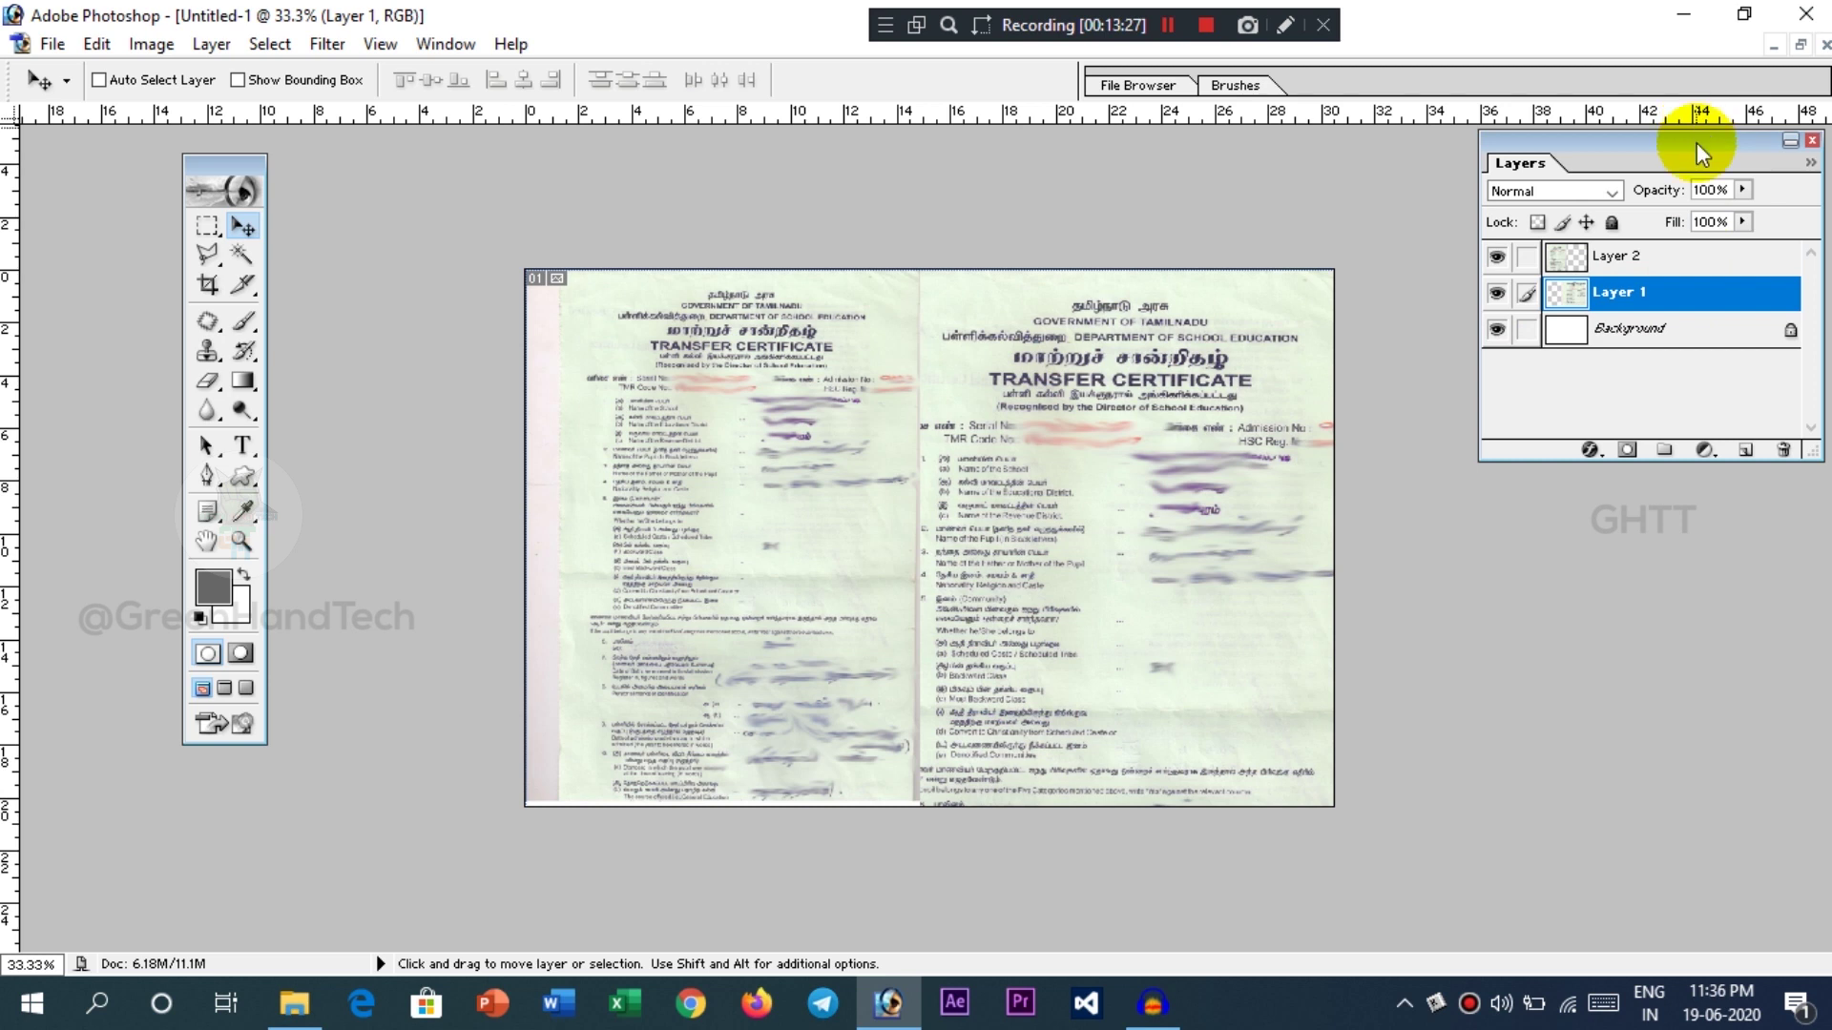
{"action": "left_click_drag", "start_coordinate": [1696, 141], "coordinate": [1704, 674]}
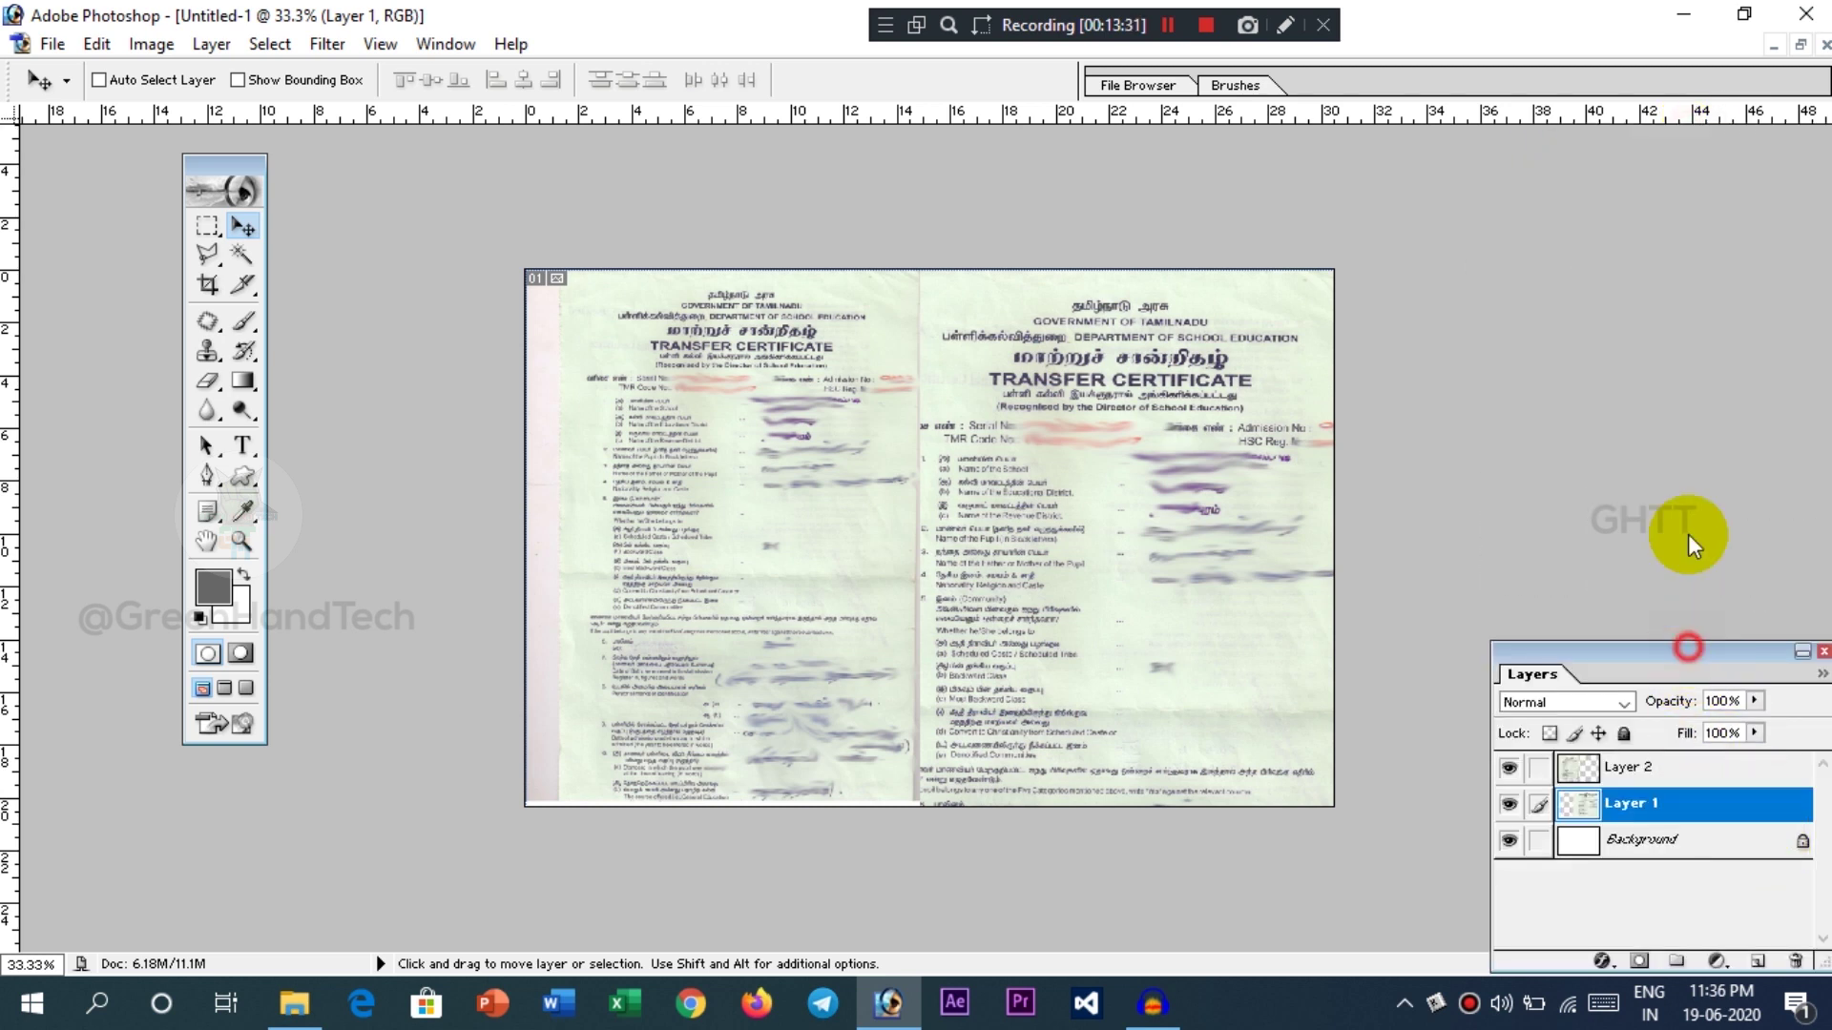
{"action": "left_click_drag", "start_coordinate": [1686, 535], "coordinate": [1677, 131]}
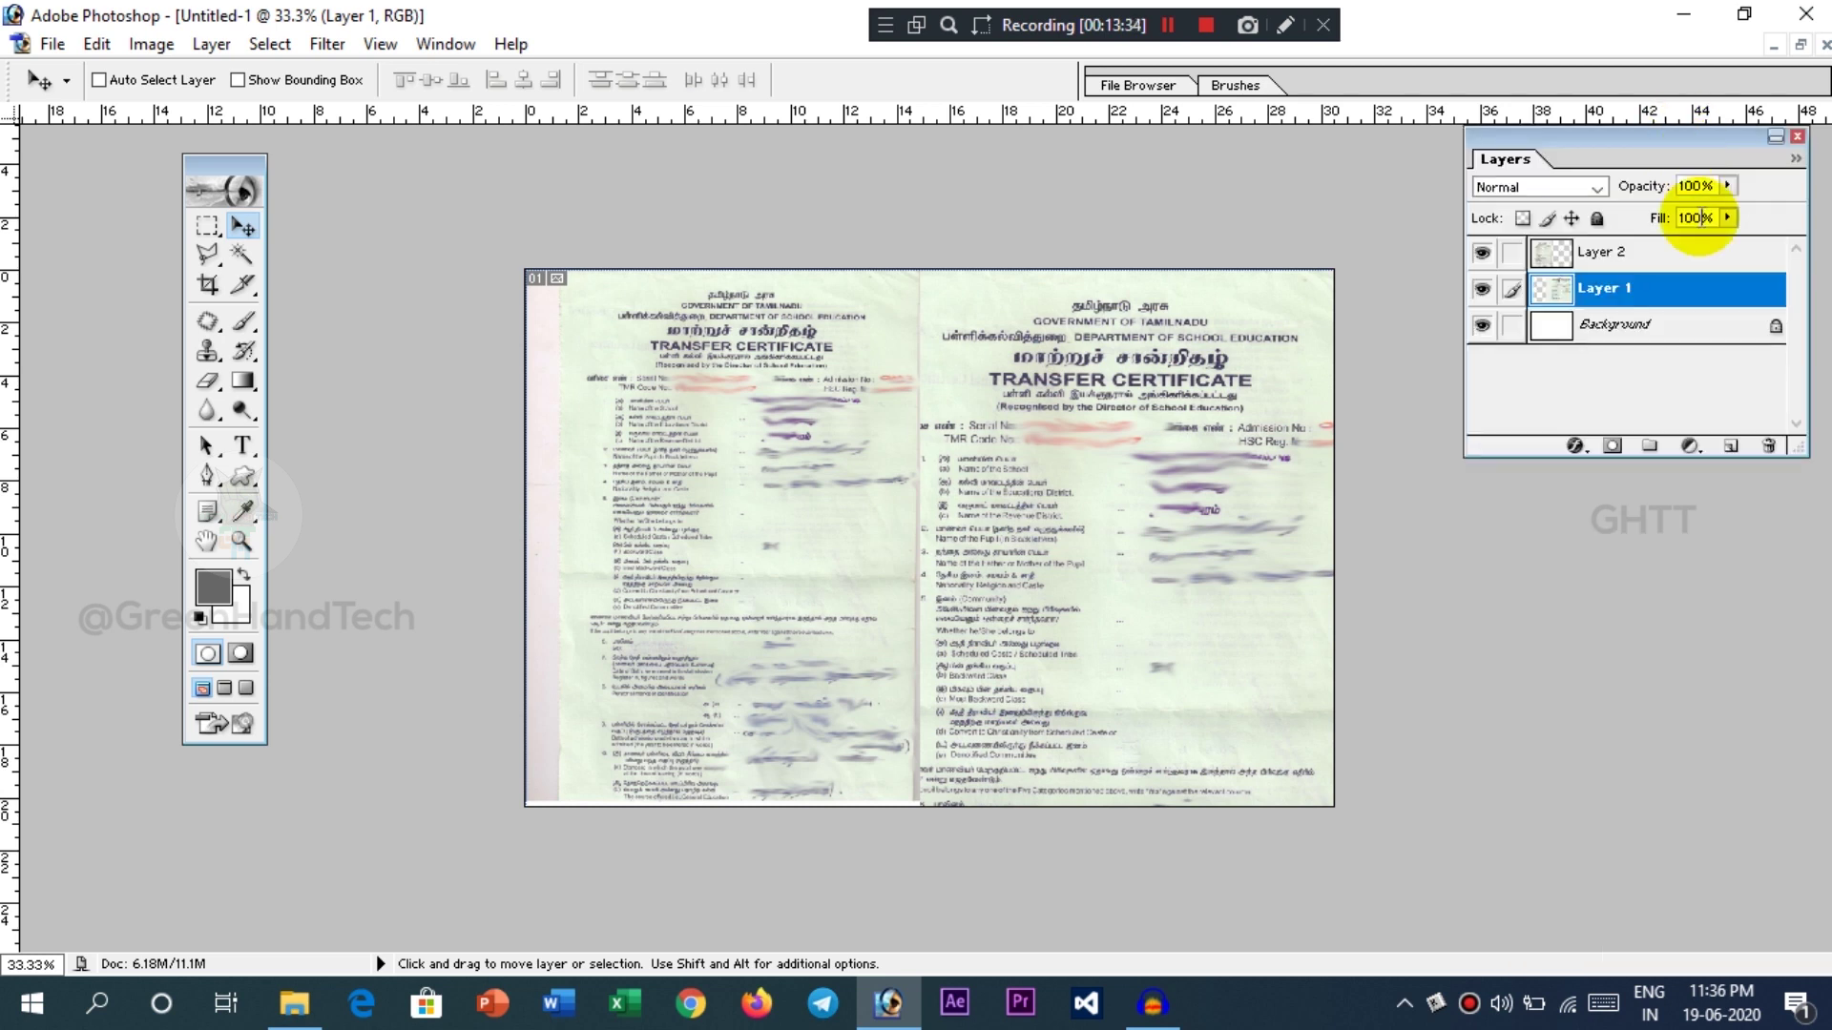
{"action": "left_click", "coordinate": [1482, 289]}
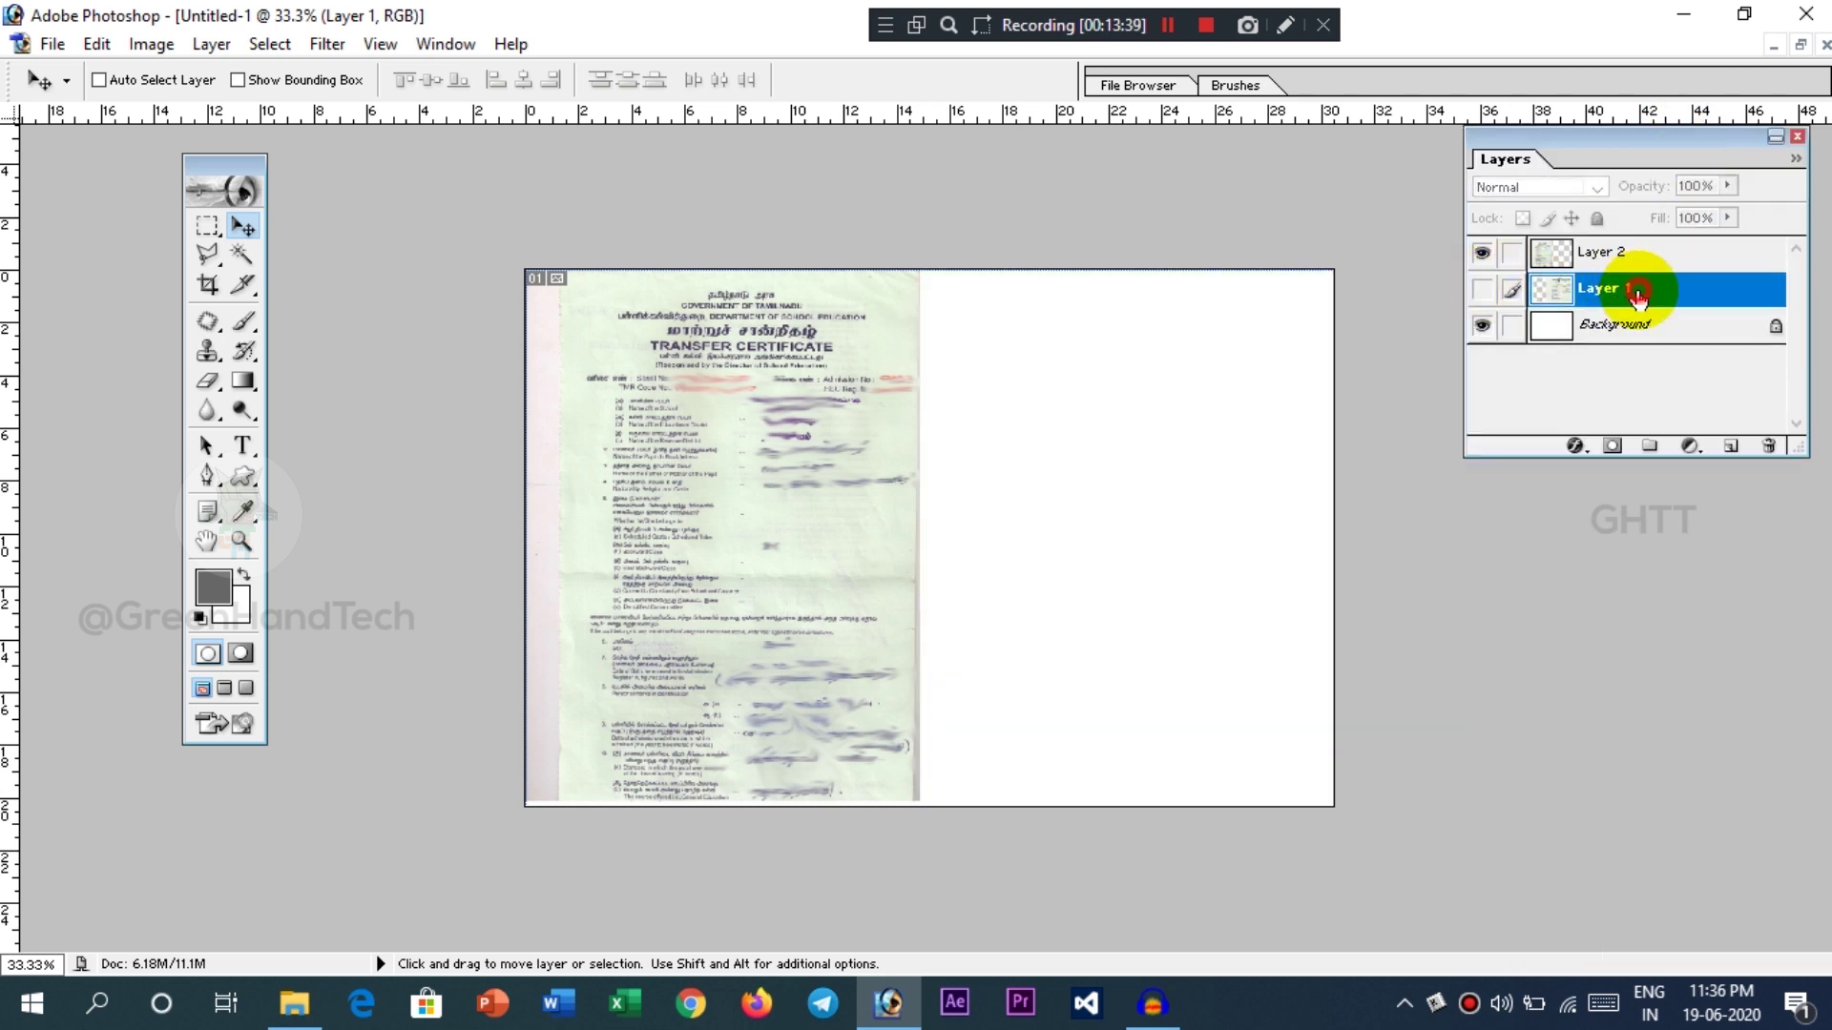
{"action": "left_click", "coordinate": [1482, 288]}
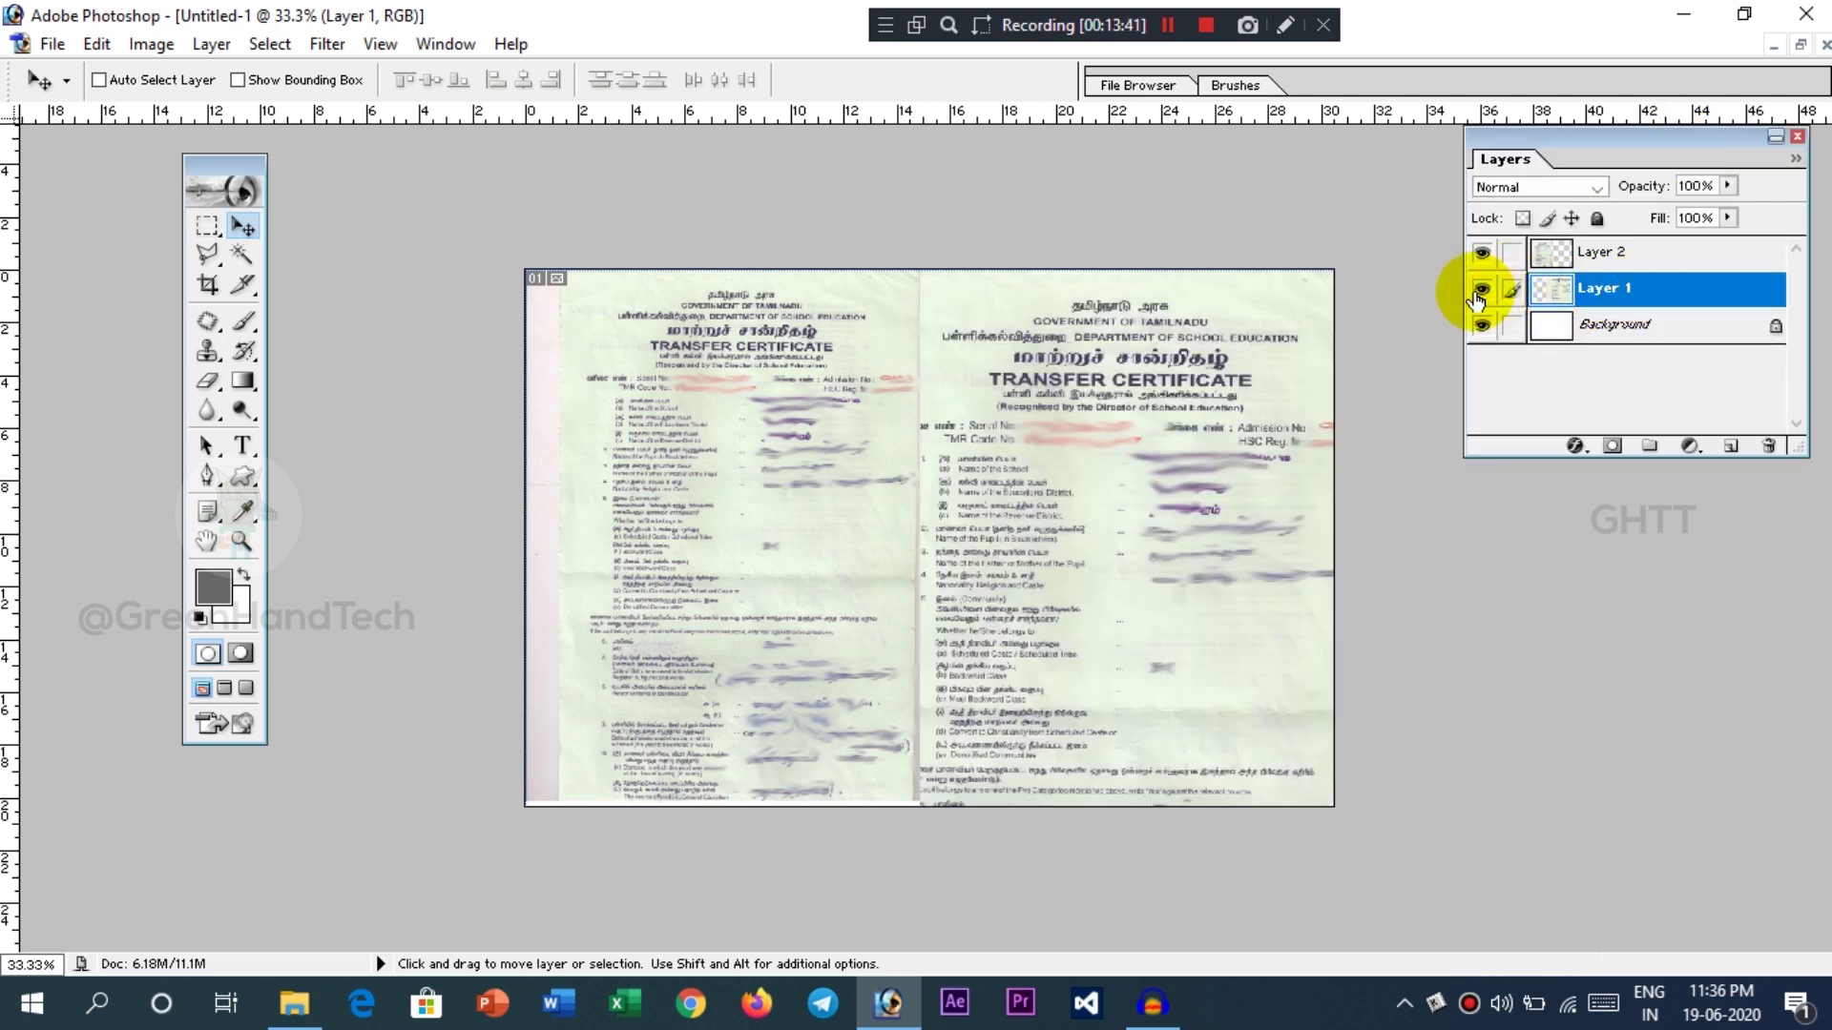
{"action": "right_click", "coordinate": [974, 391]}
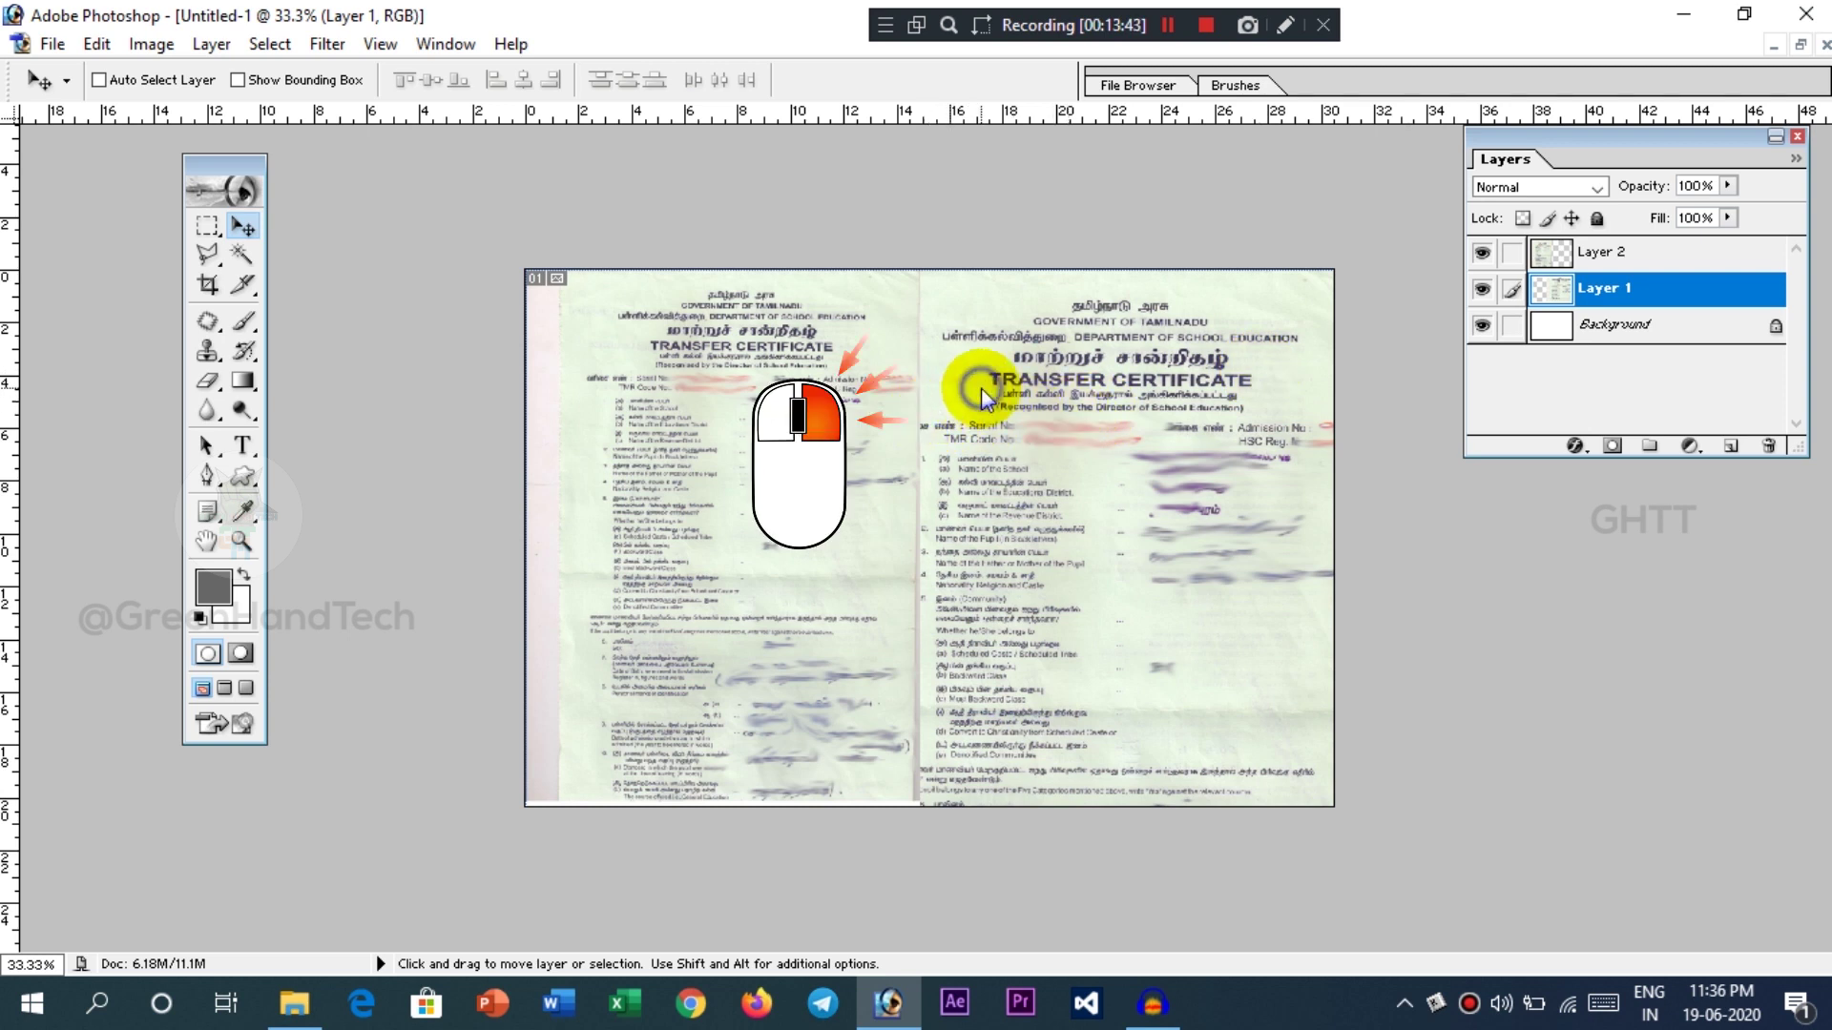
{"action": "right_click", "coordinate": [876, 408]}
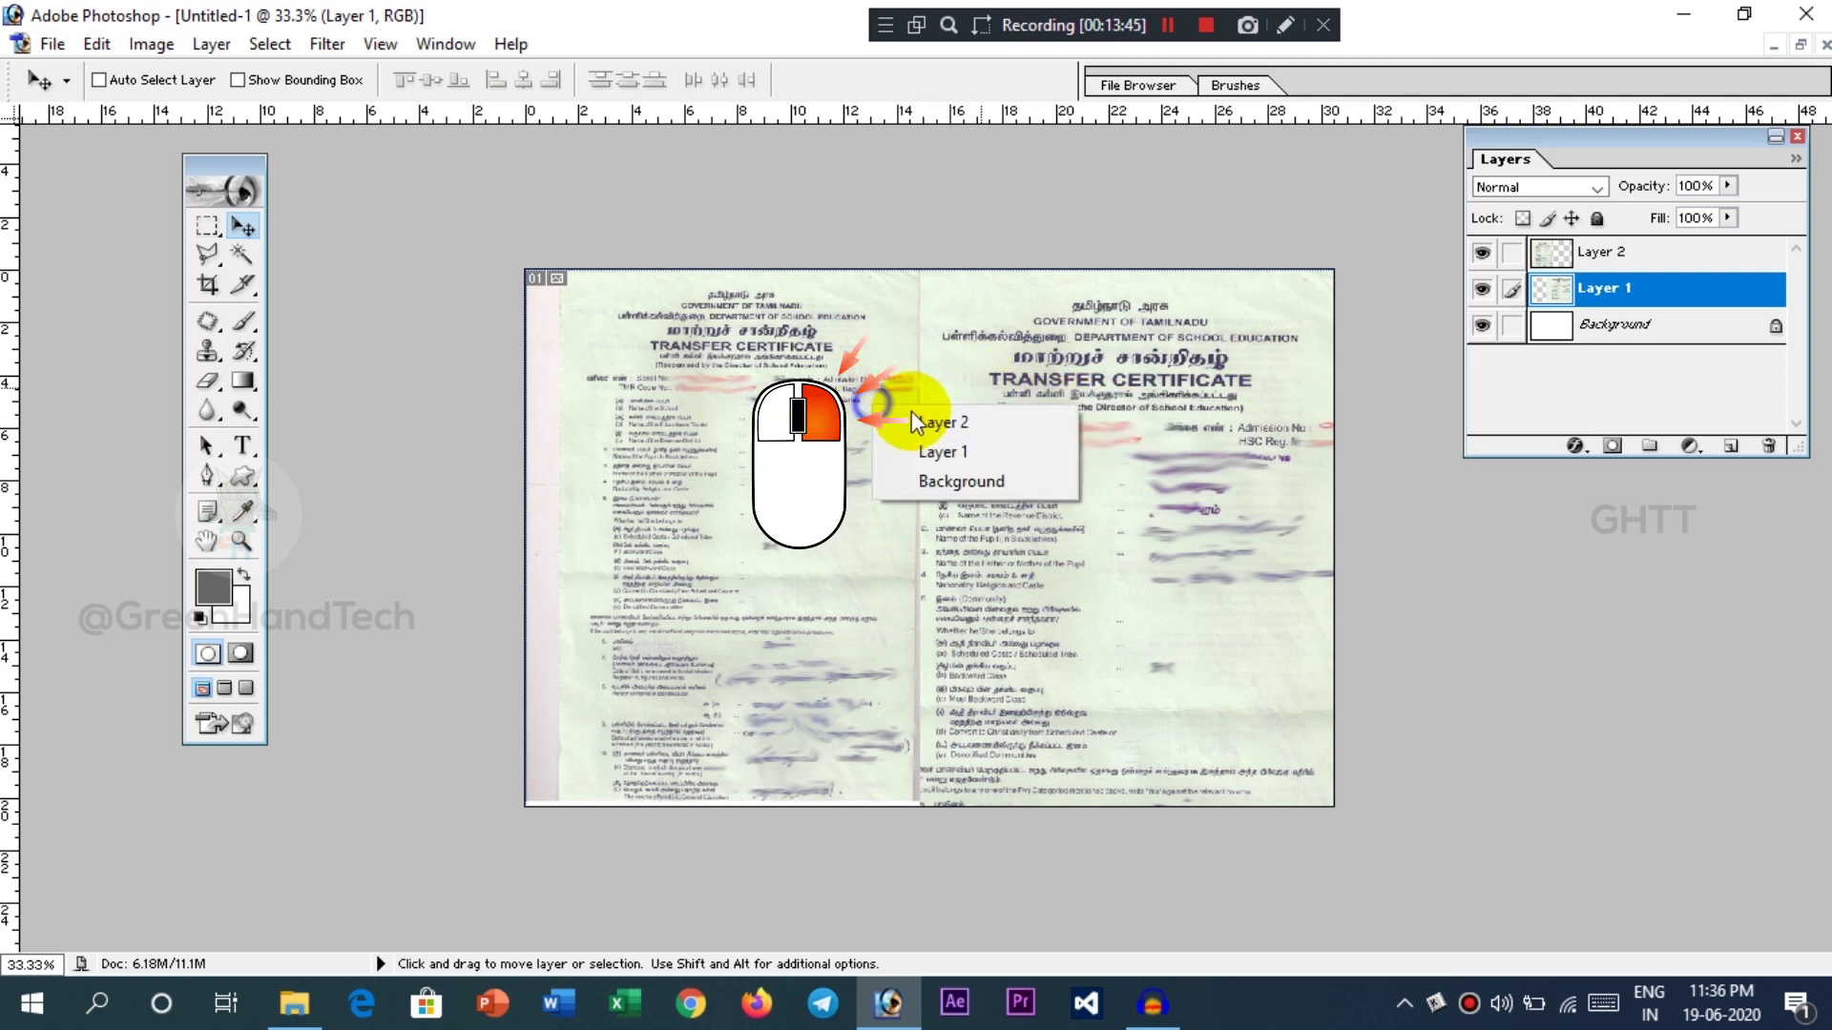
{"action": "left_click", "coordinate": [940, 449]}
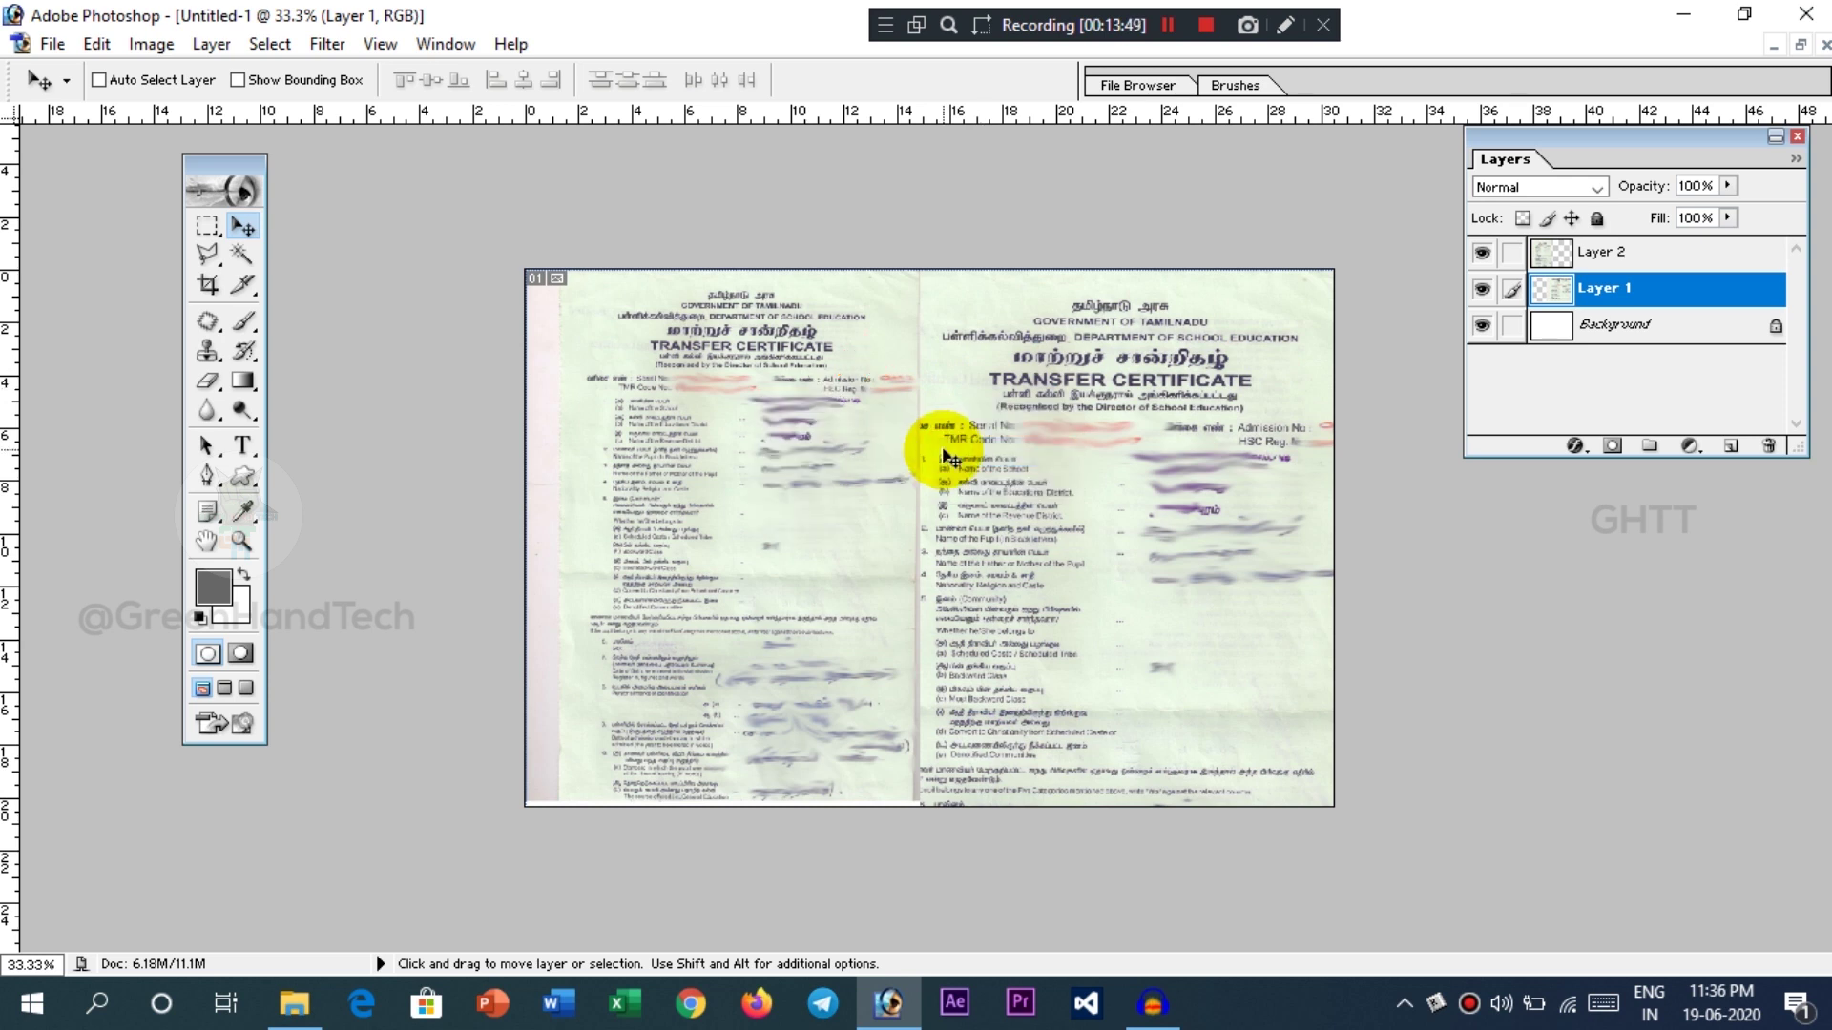
- Scale Layer 1 proportionally to 68% and place it beside the left page, then save
{"action": "key", "text": "ctrl+t"}
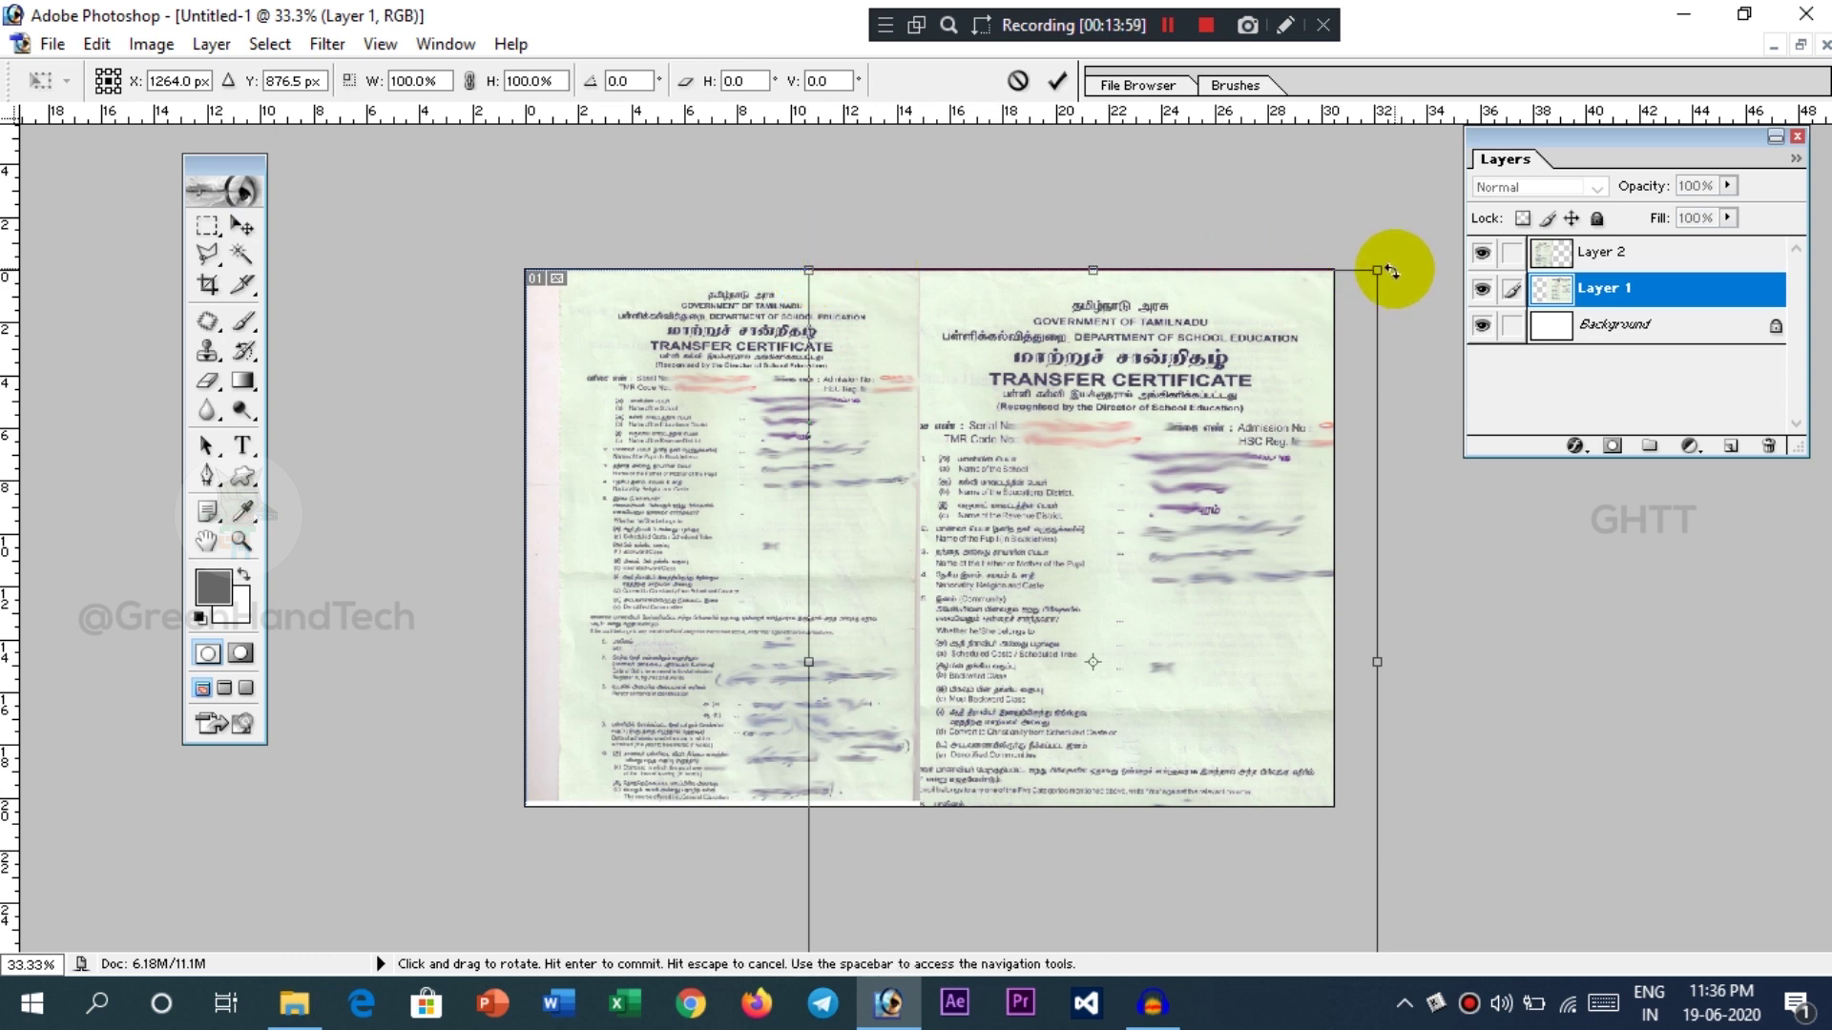
{"action": "key", "text": "shift+alt"}
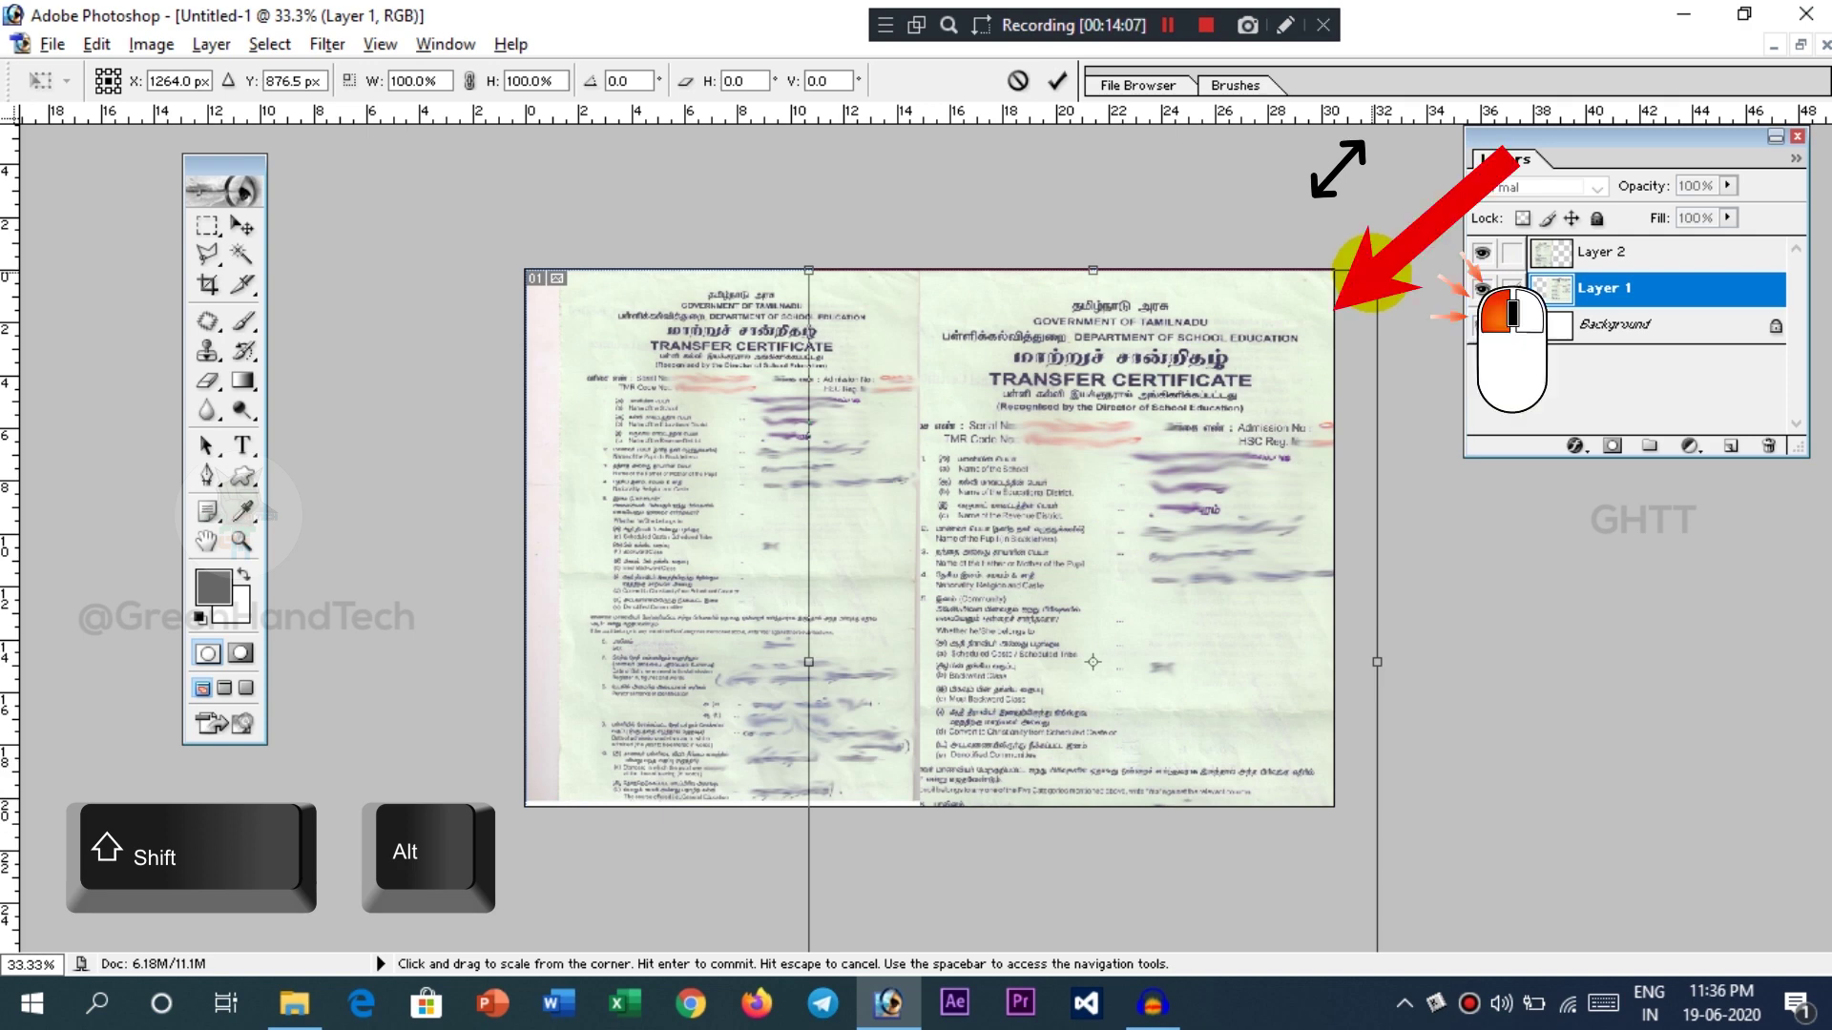
{"action": "left_click_drag", "start_coordinate": [1374, 270], "coordinate": [1303, 405]}
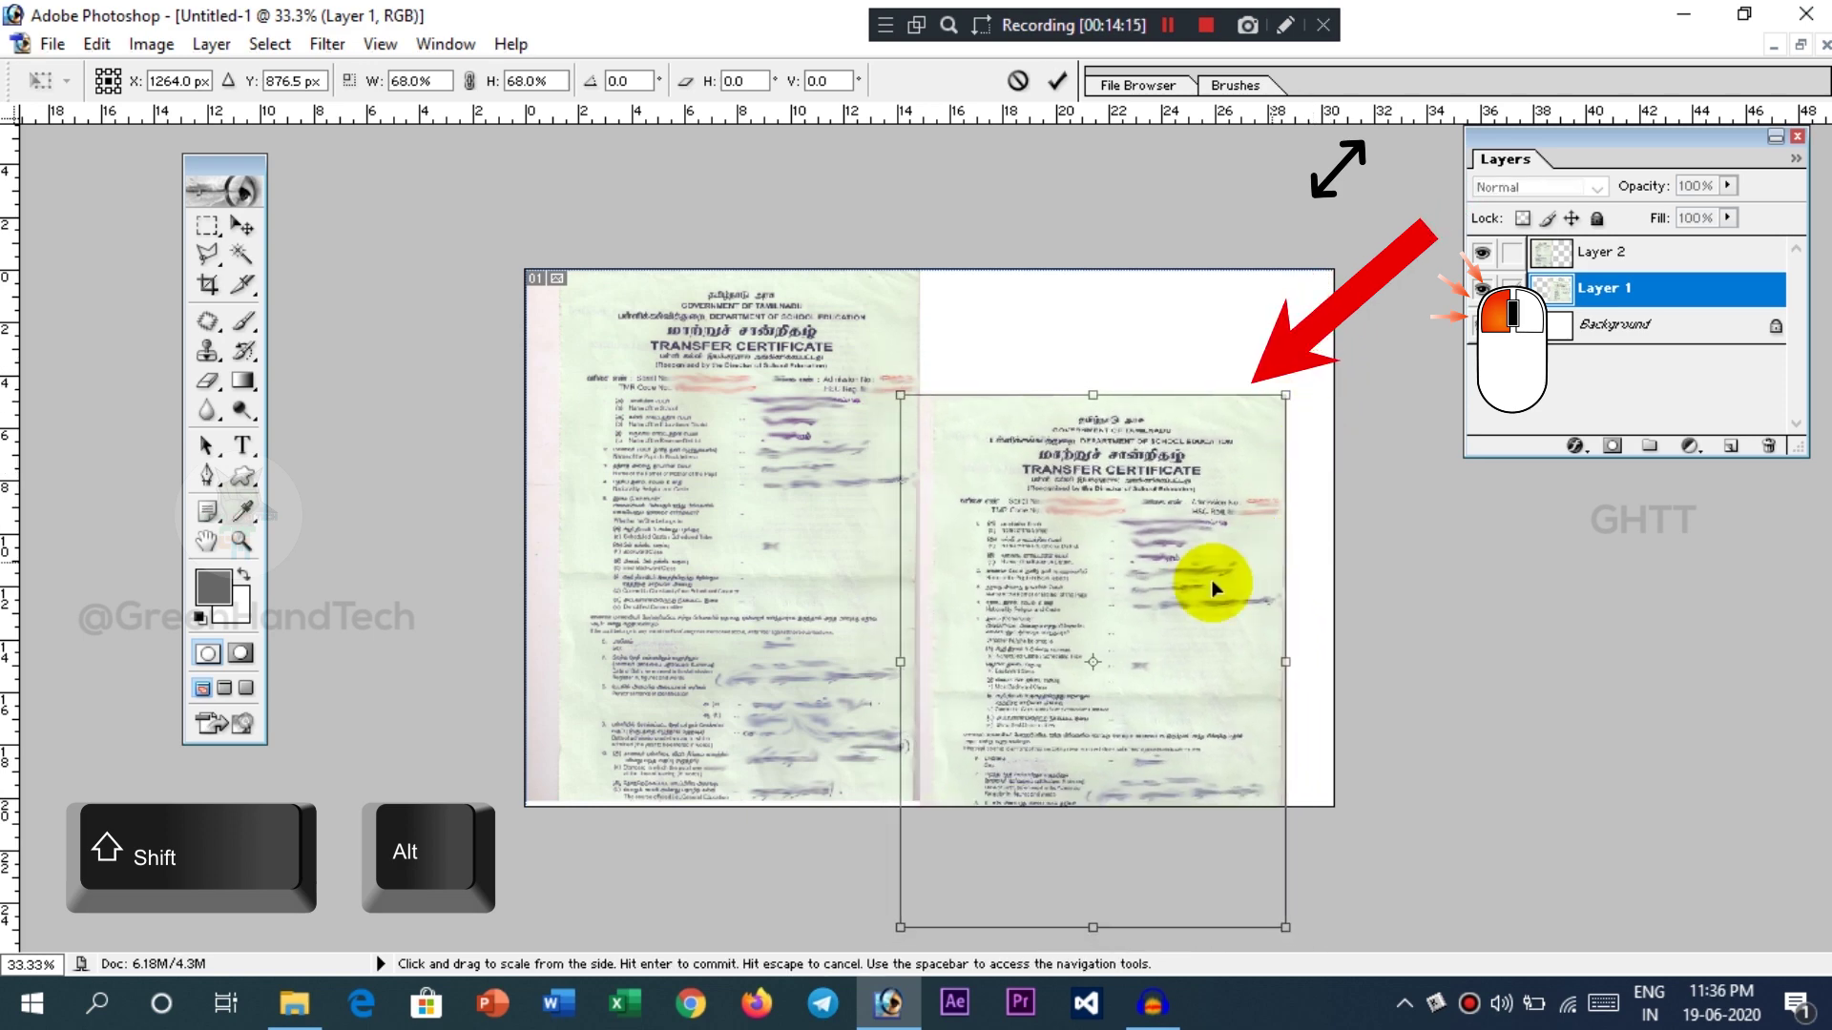
{"action": "left_click_drag", "start_coordinate": [1161, 544], "coordinate": [1217, 431]}
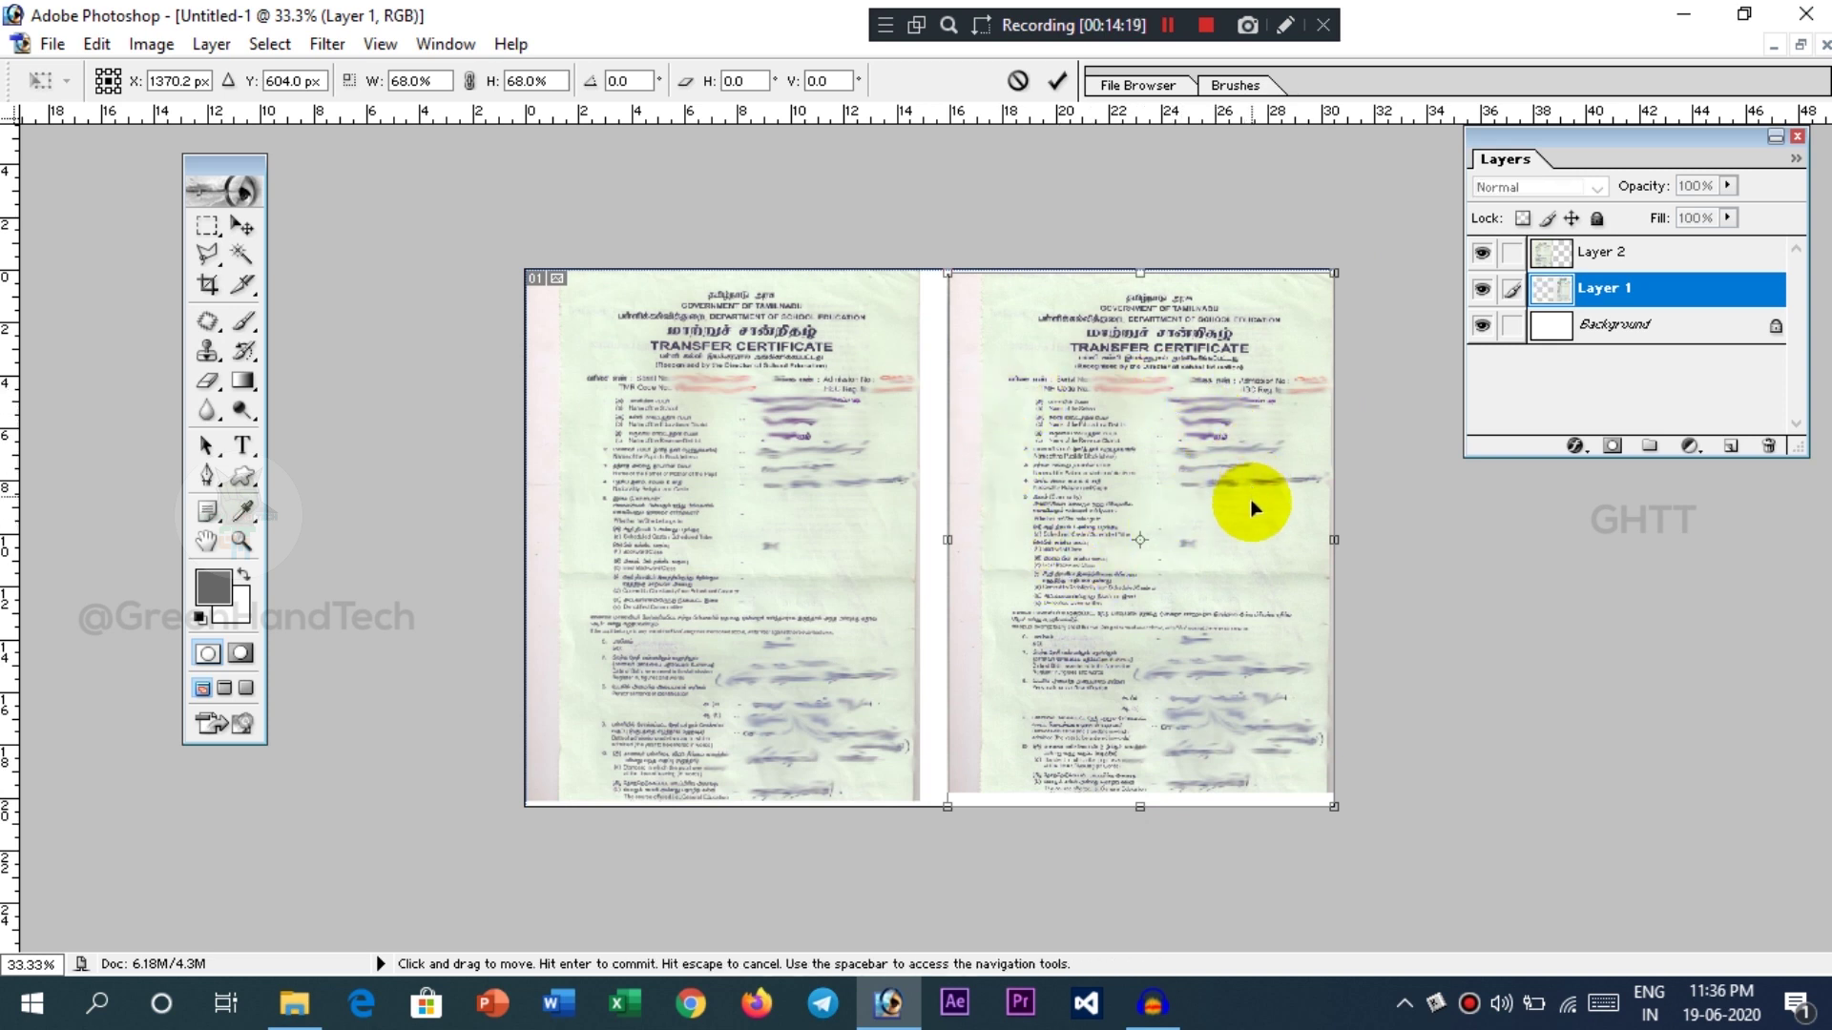
{"action": "left_click", "coordinate": [1057, 82]}
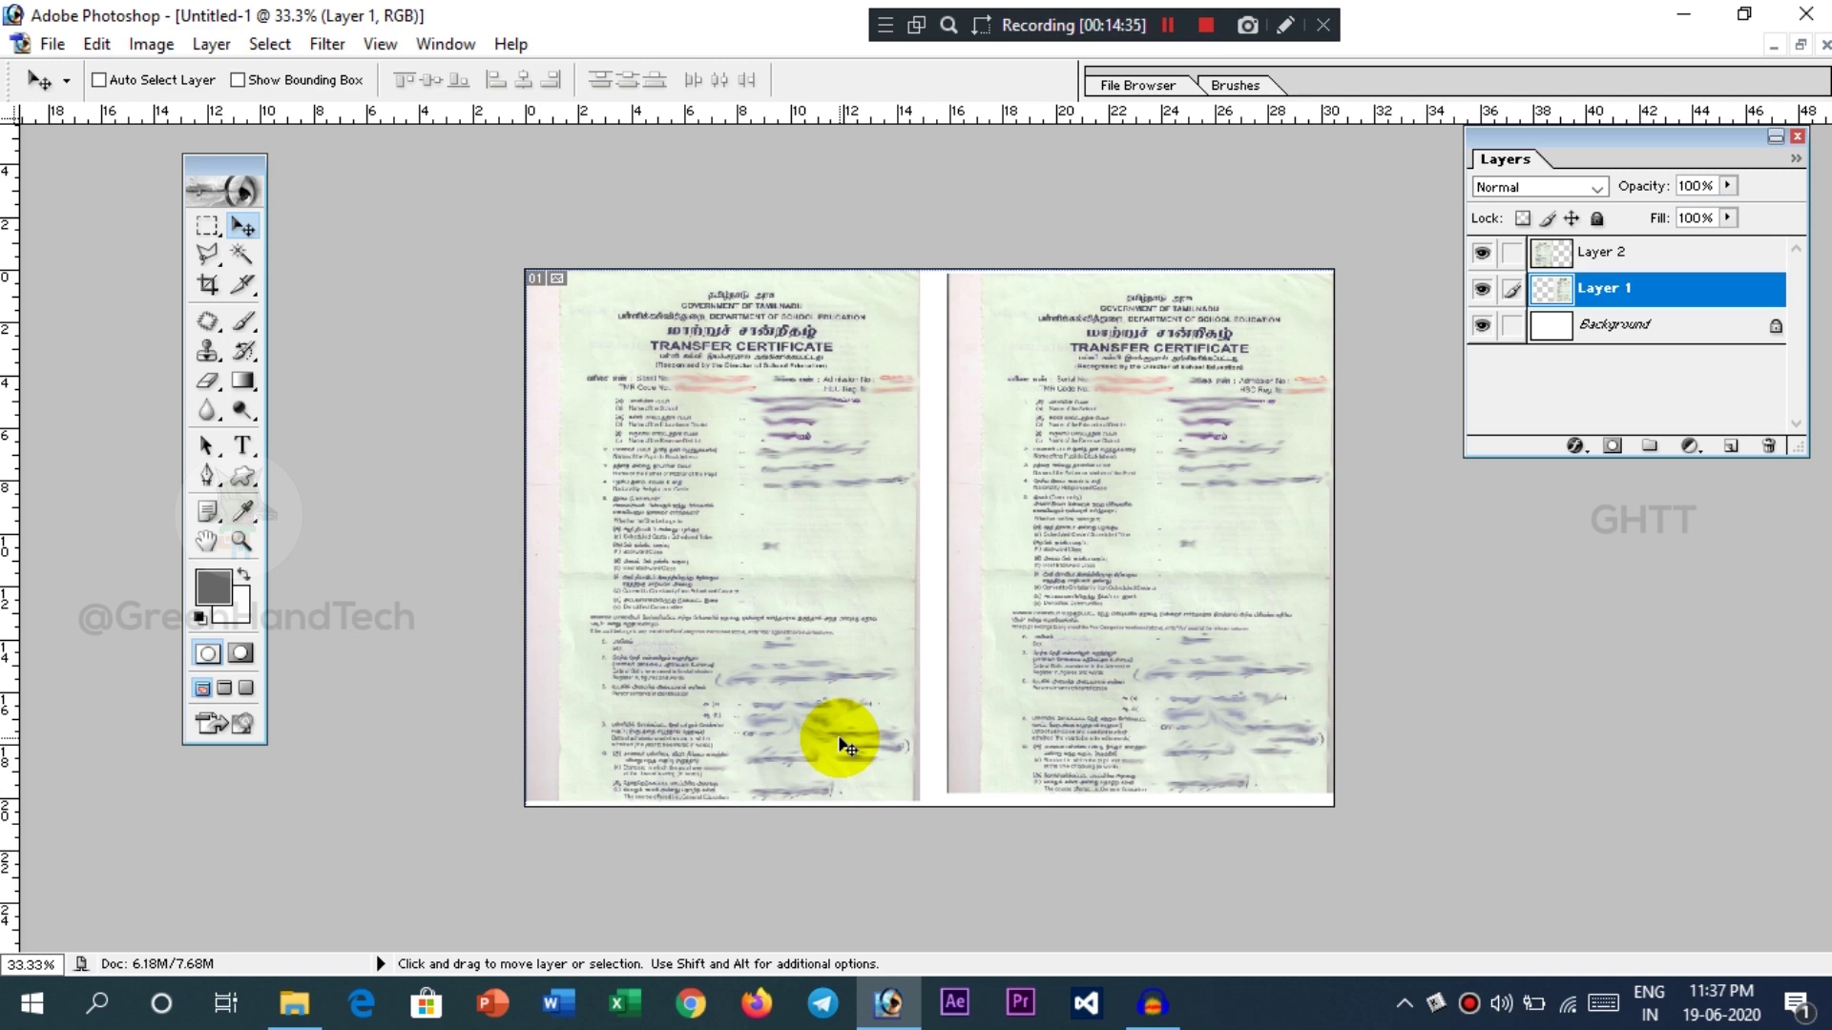
{"action": "key", "text": "ctrl+s"}
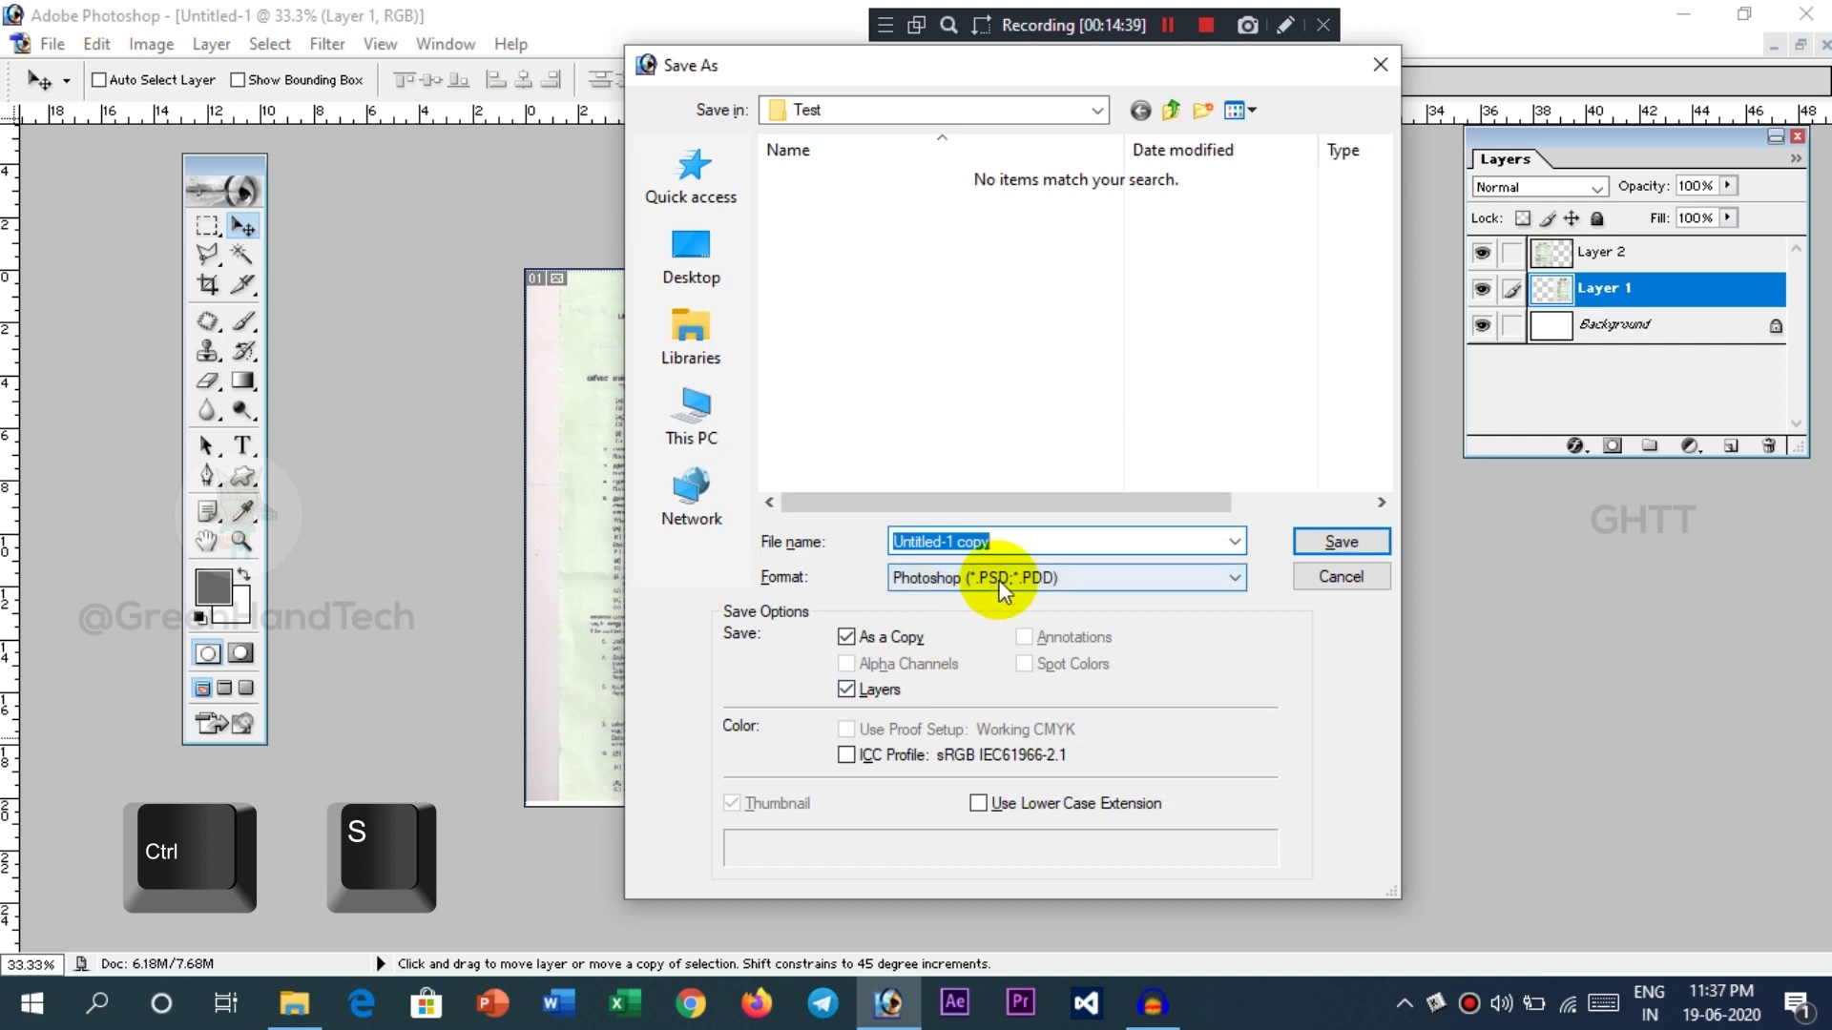
- Save the combined canvas as a JPEG named 'TC' in the Test folder
{"action": "left_click", "coordinate": [1001, 579]}
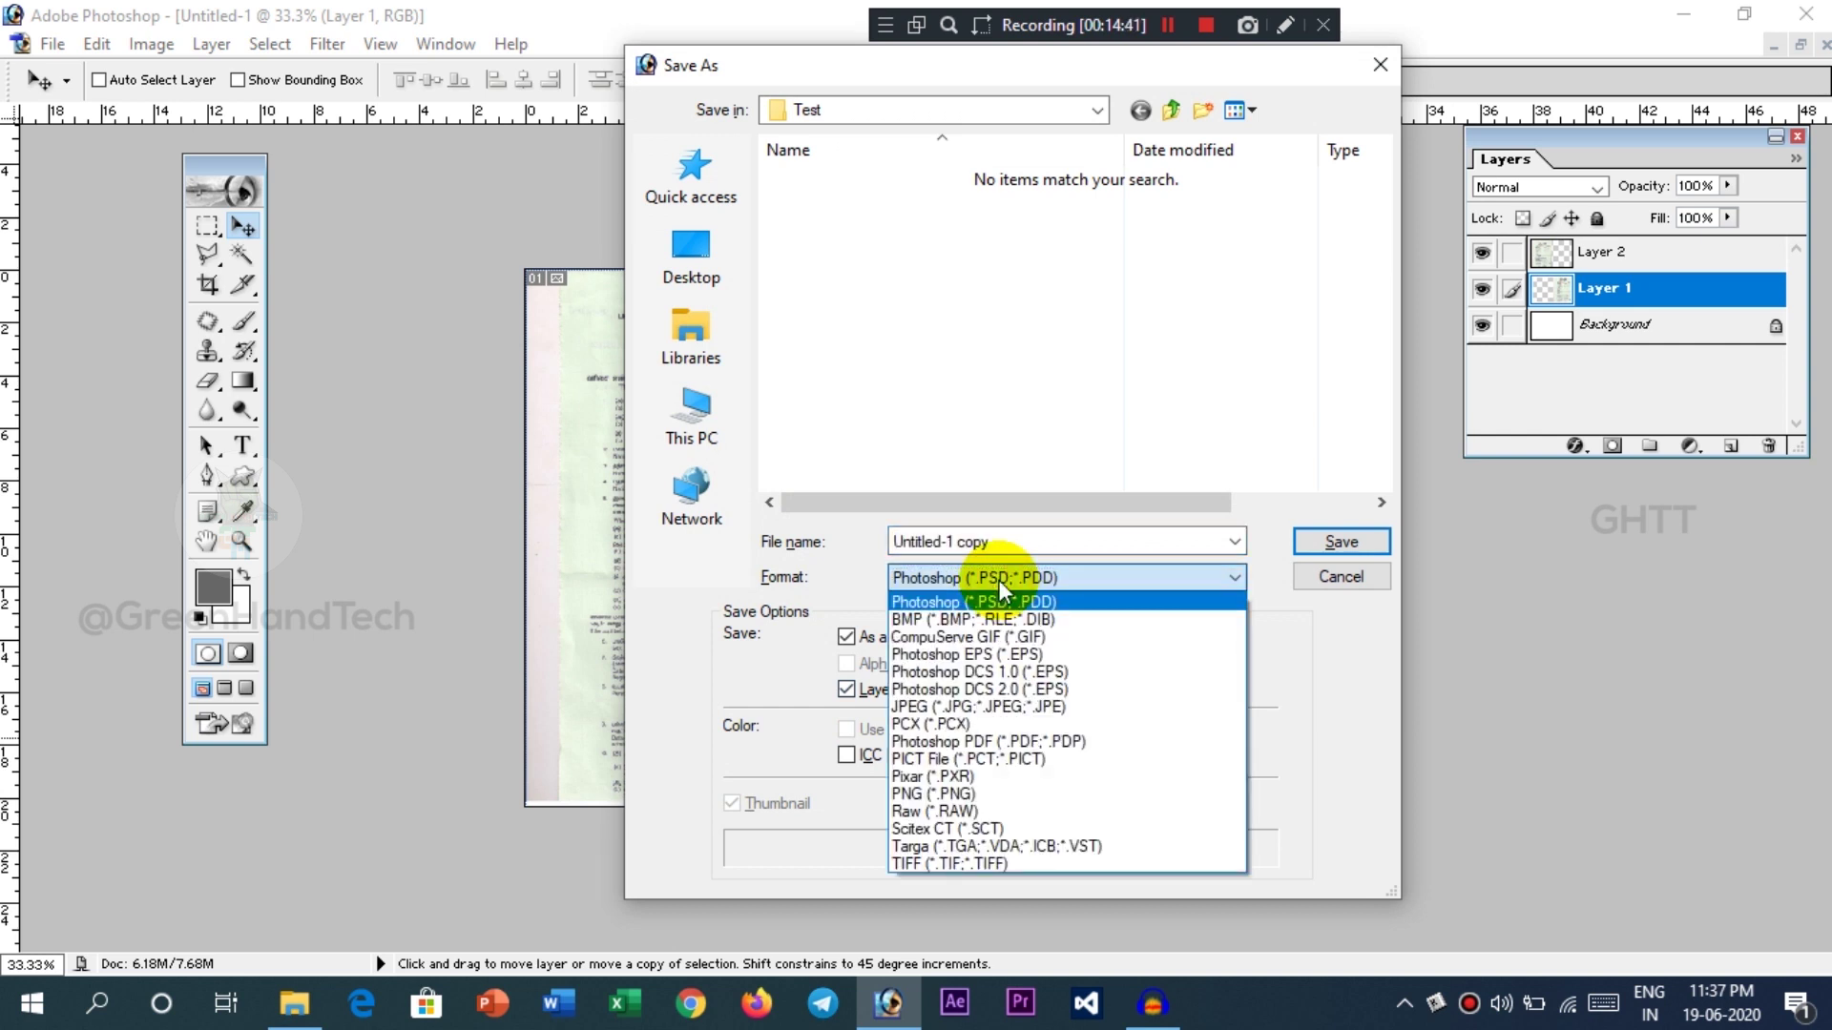
{"action": "left_click", "coordinate": [1021, 708]}
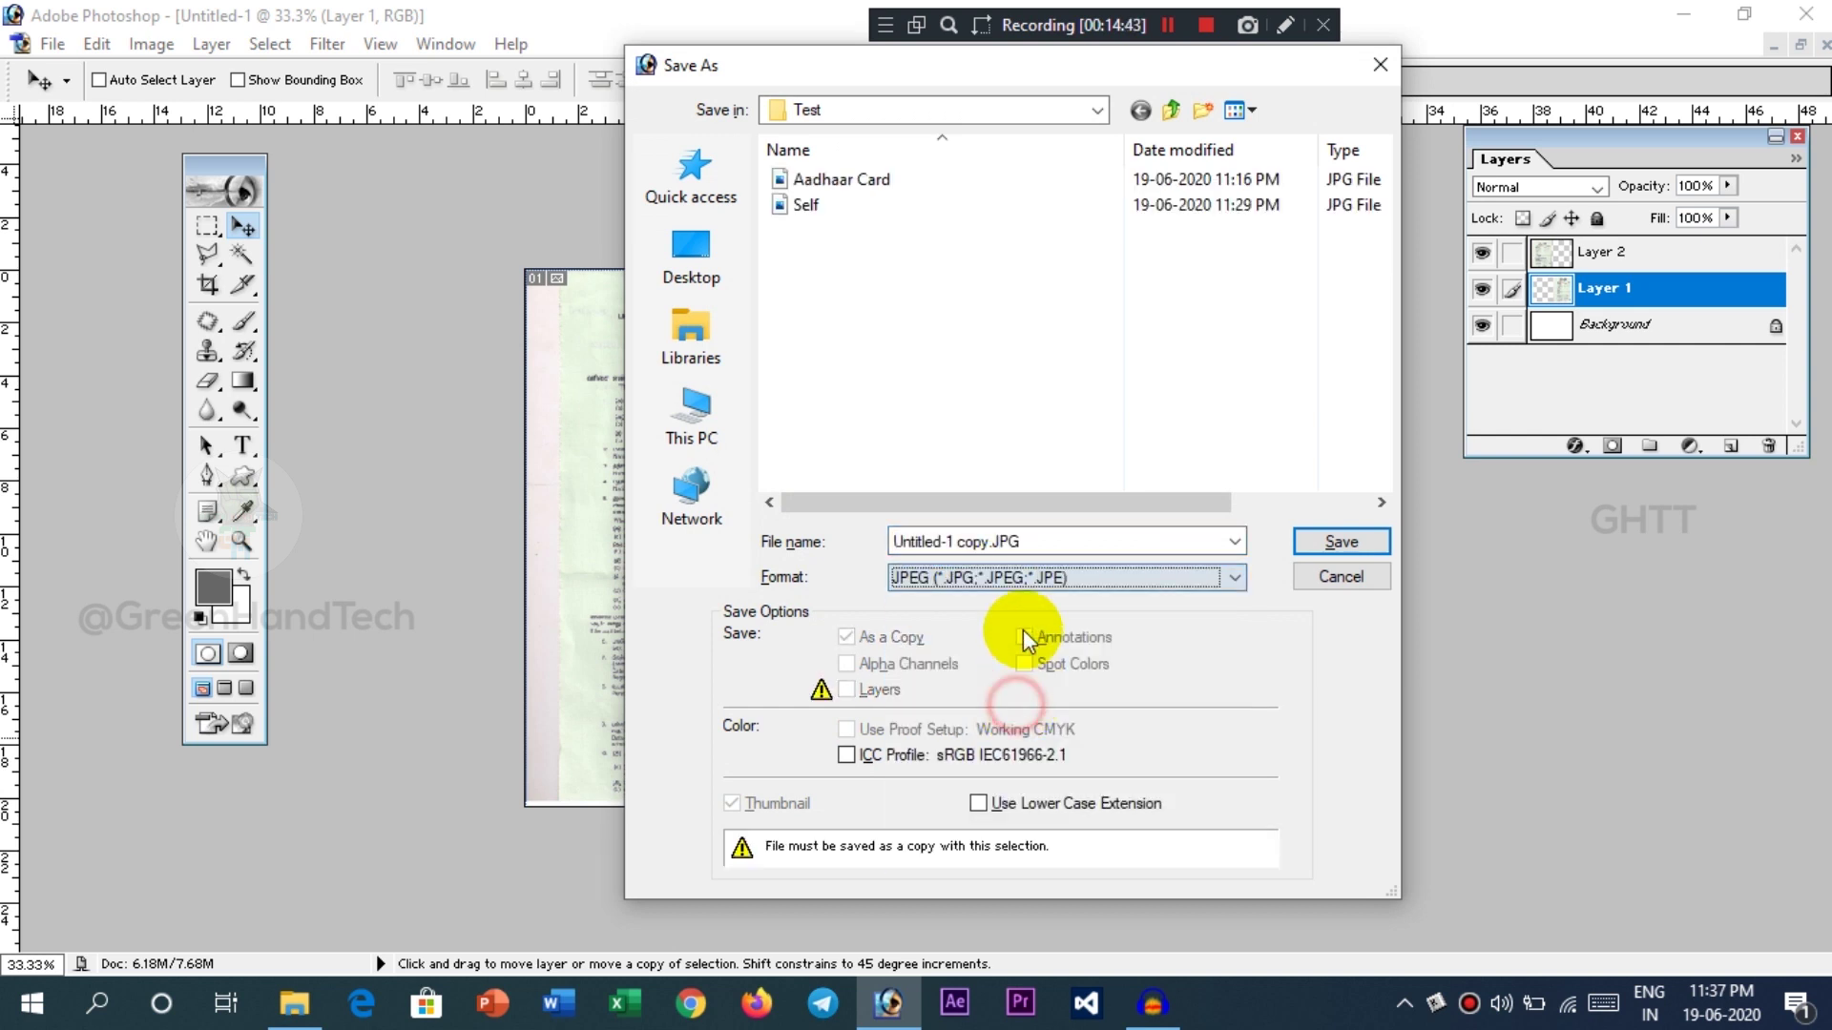
{"action": "left_click", "coordinate": [1027, 541]}
{"action": "key", "text": "BackSpace"}
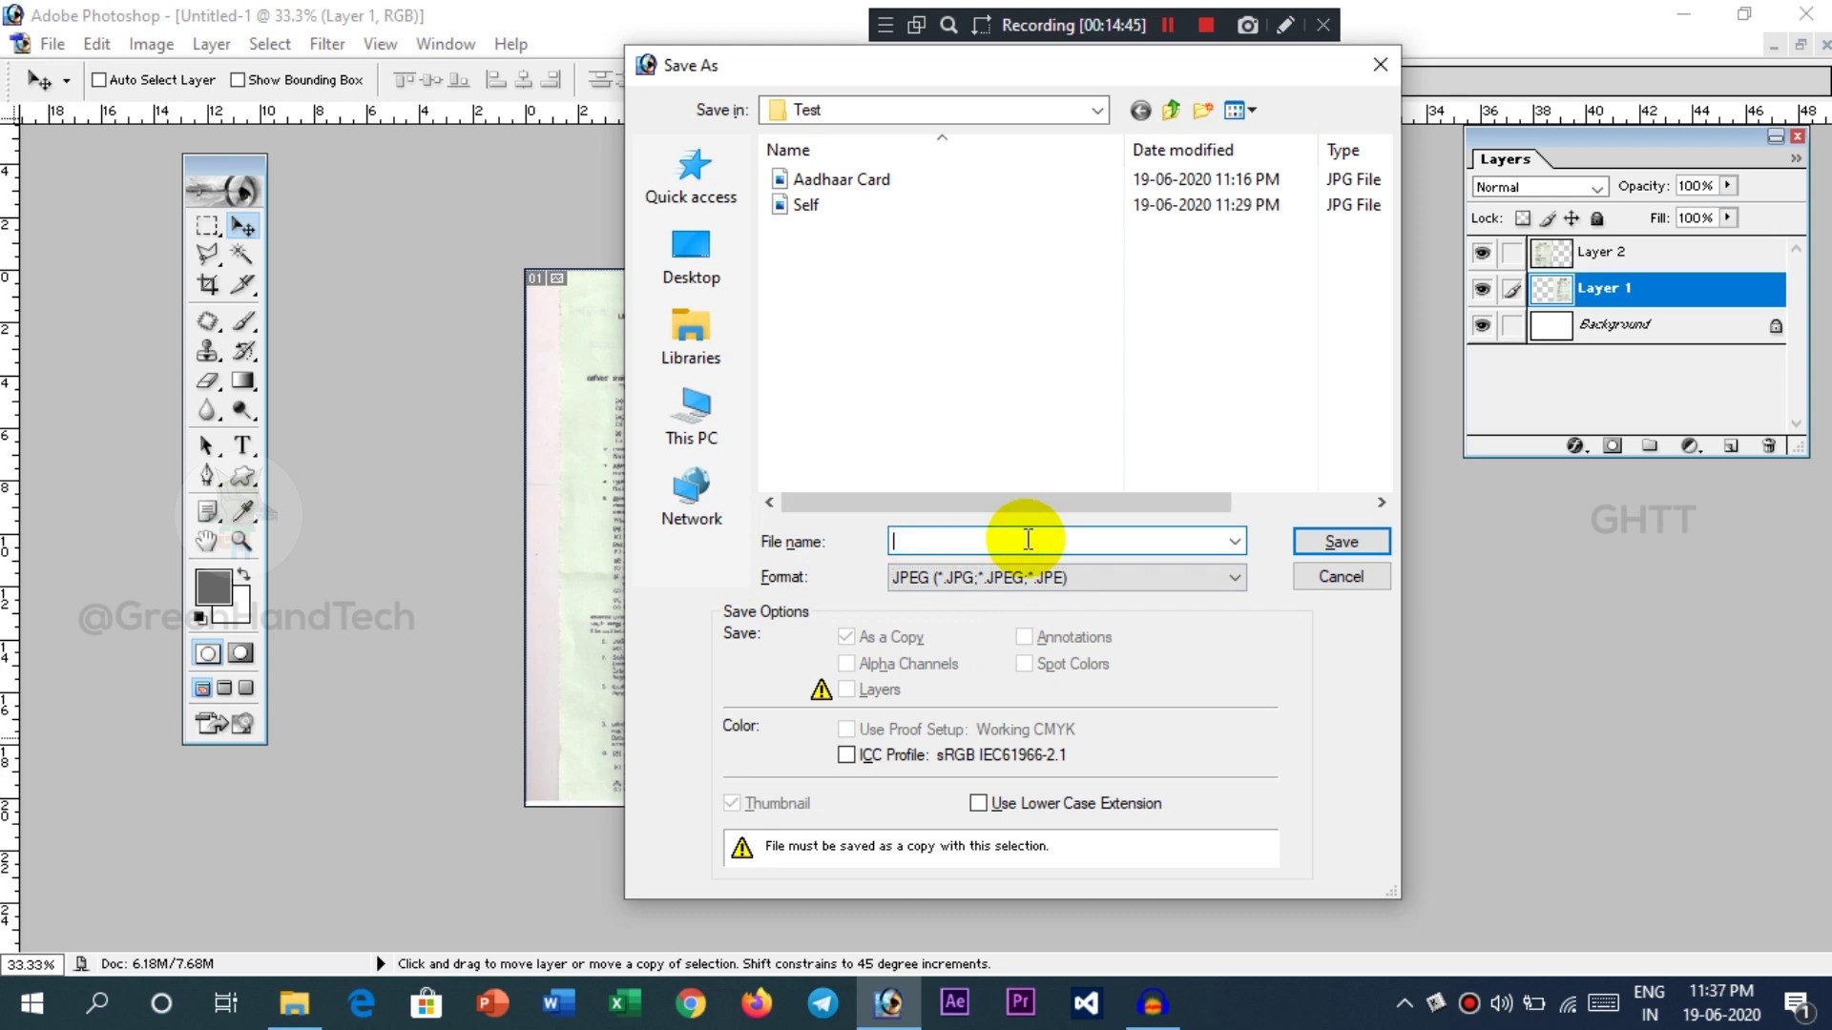
{"action": "type", "text": "TC"}
{"action": "left_click", "coordinate": [1336, 542]}
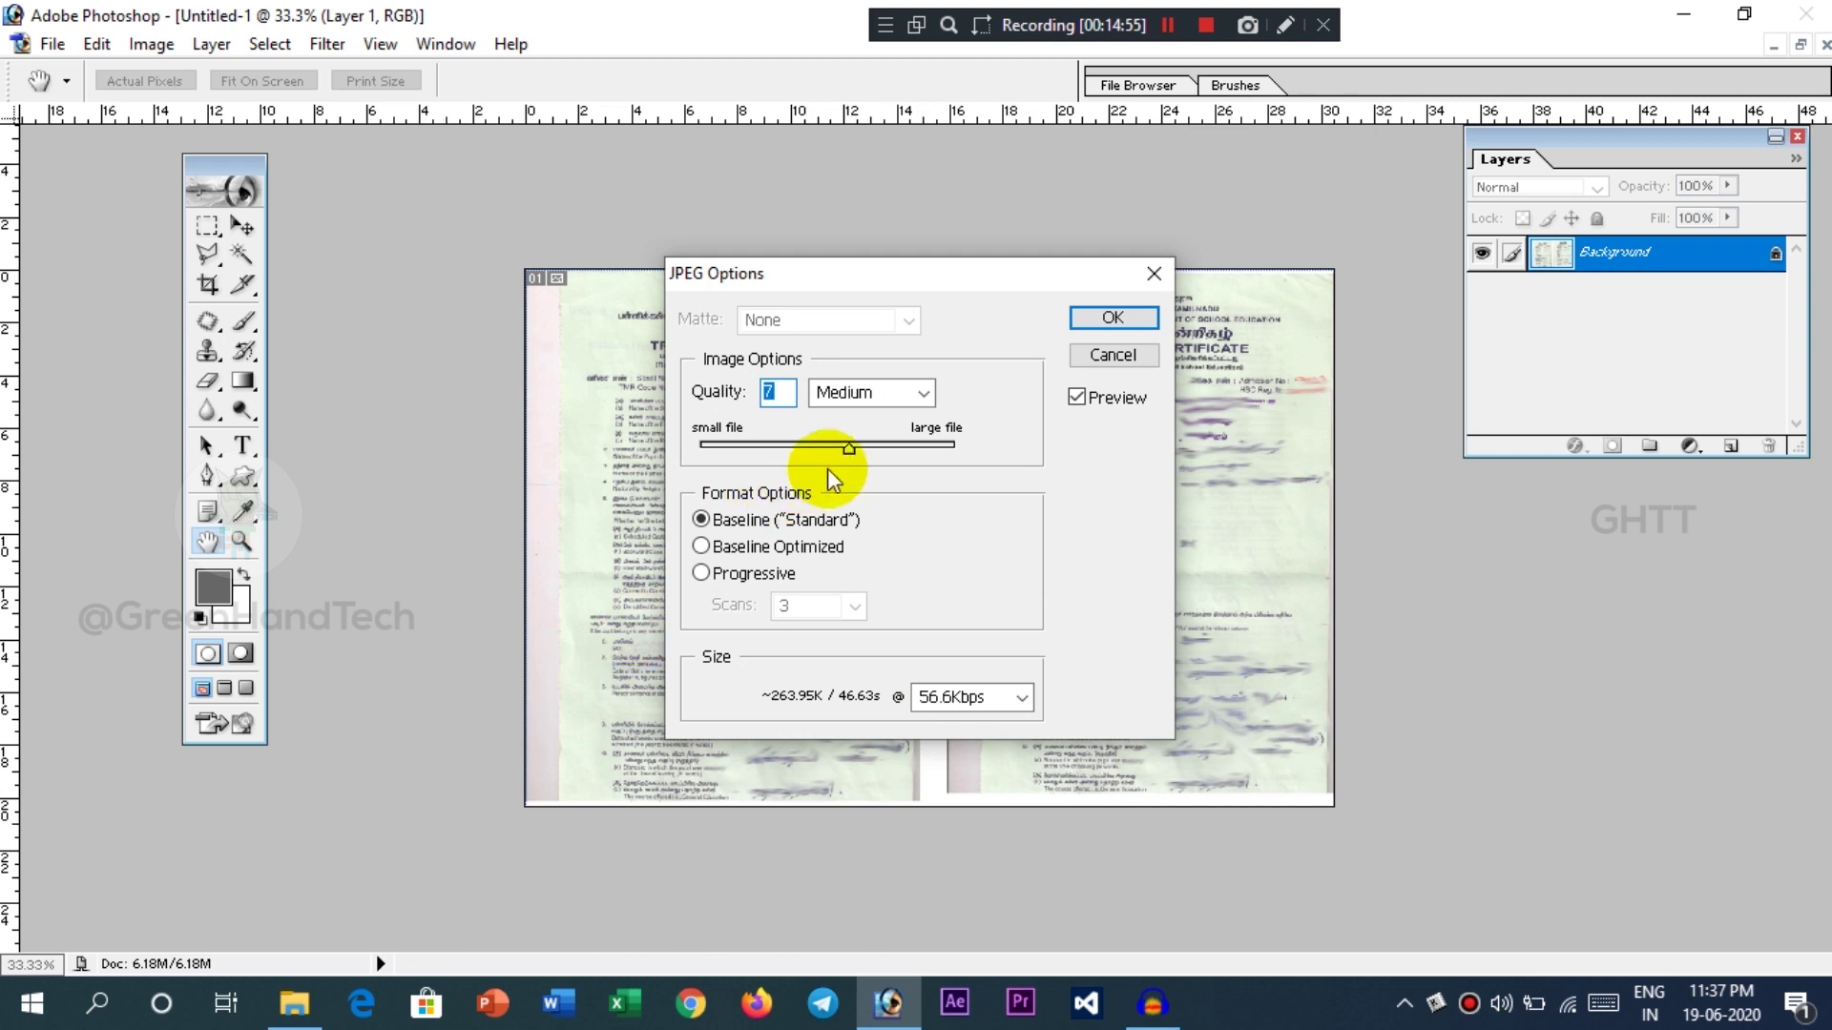
- Lower the JPEG quality from 7 to 4 (Low) and confirm the save
{"action": "left_click_drag", "start_coordinate": [849, 446], "coordinate": [834, 450]}
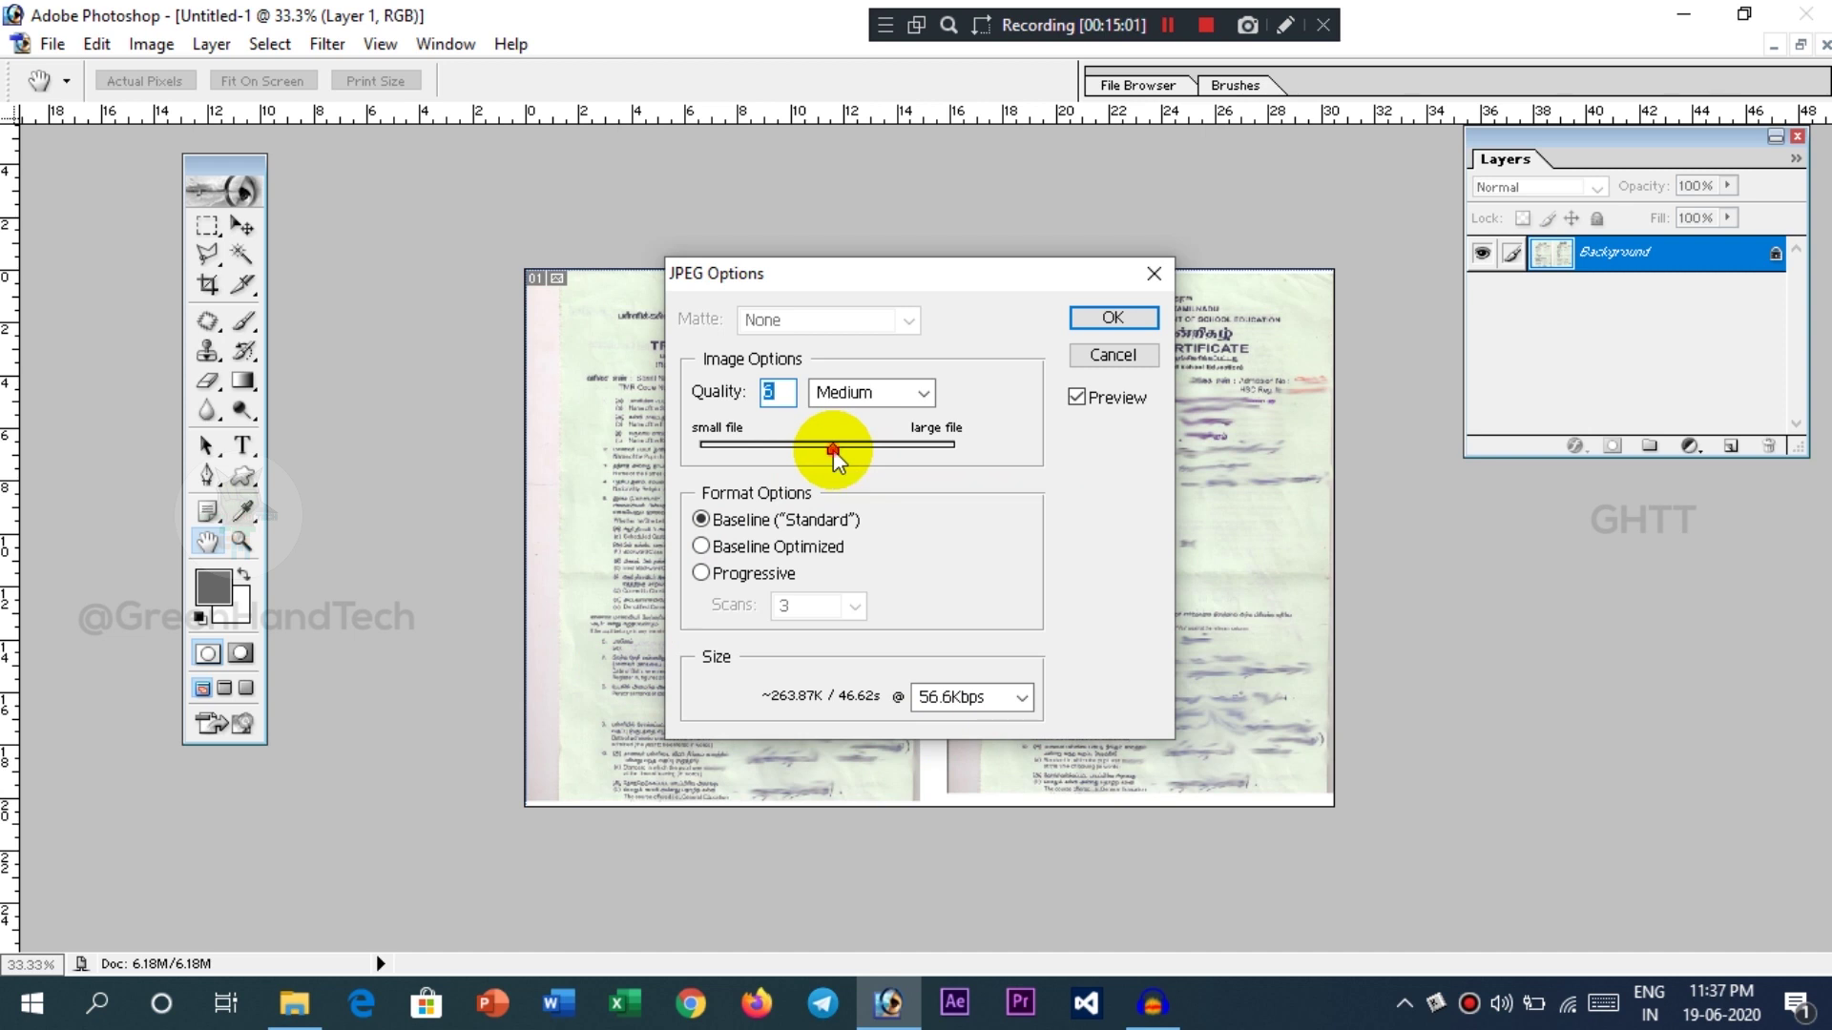
{"action": "left_click_drag", "start_coordinate": [833, 449], "coordinate": [817, 455]}
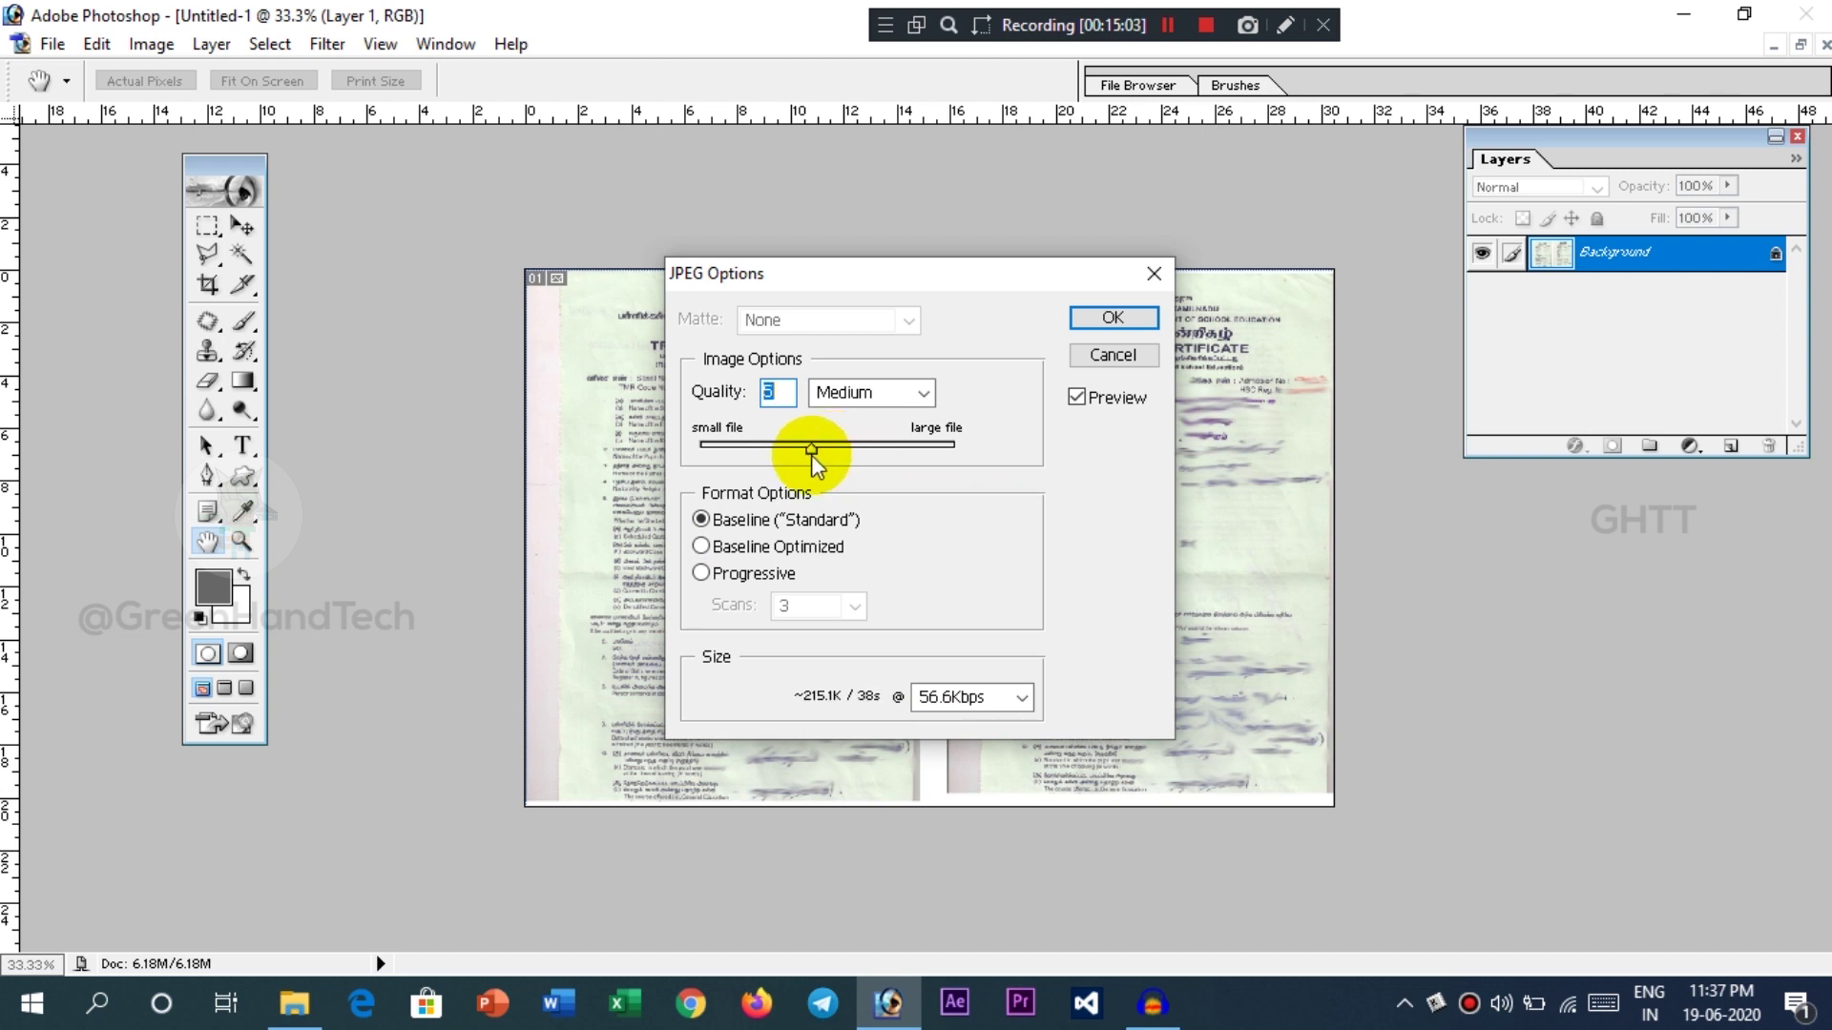
{"action": "left_click_drag", "start_coordinate": [811, 456], "coordinate": [792, 458]}
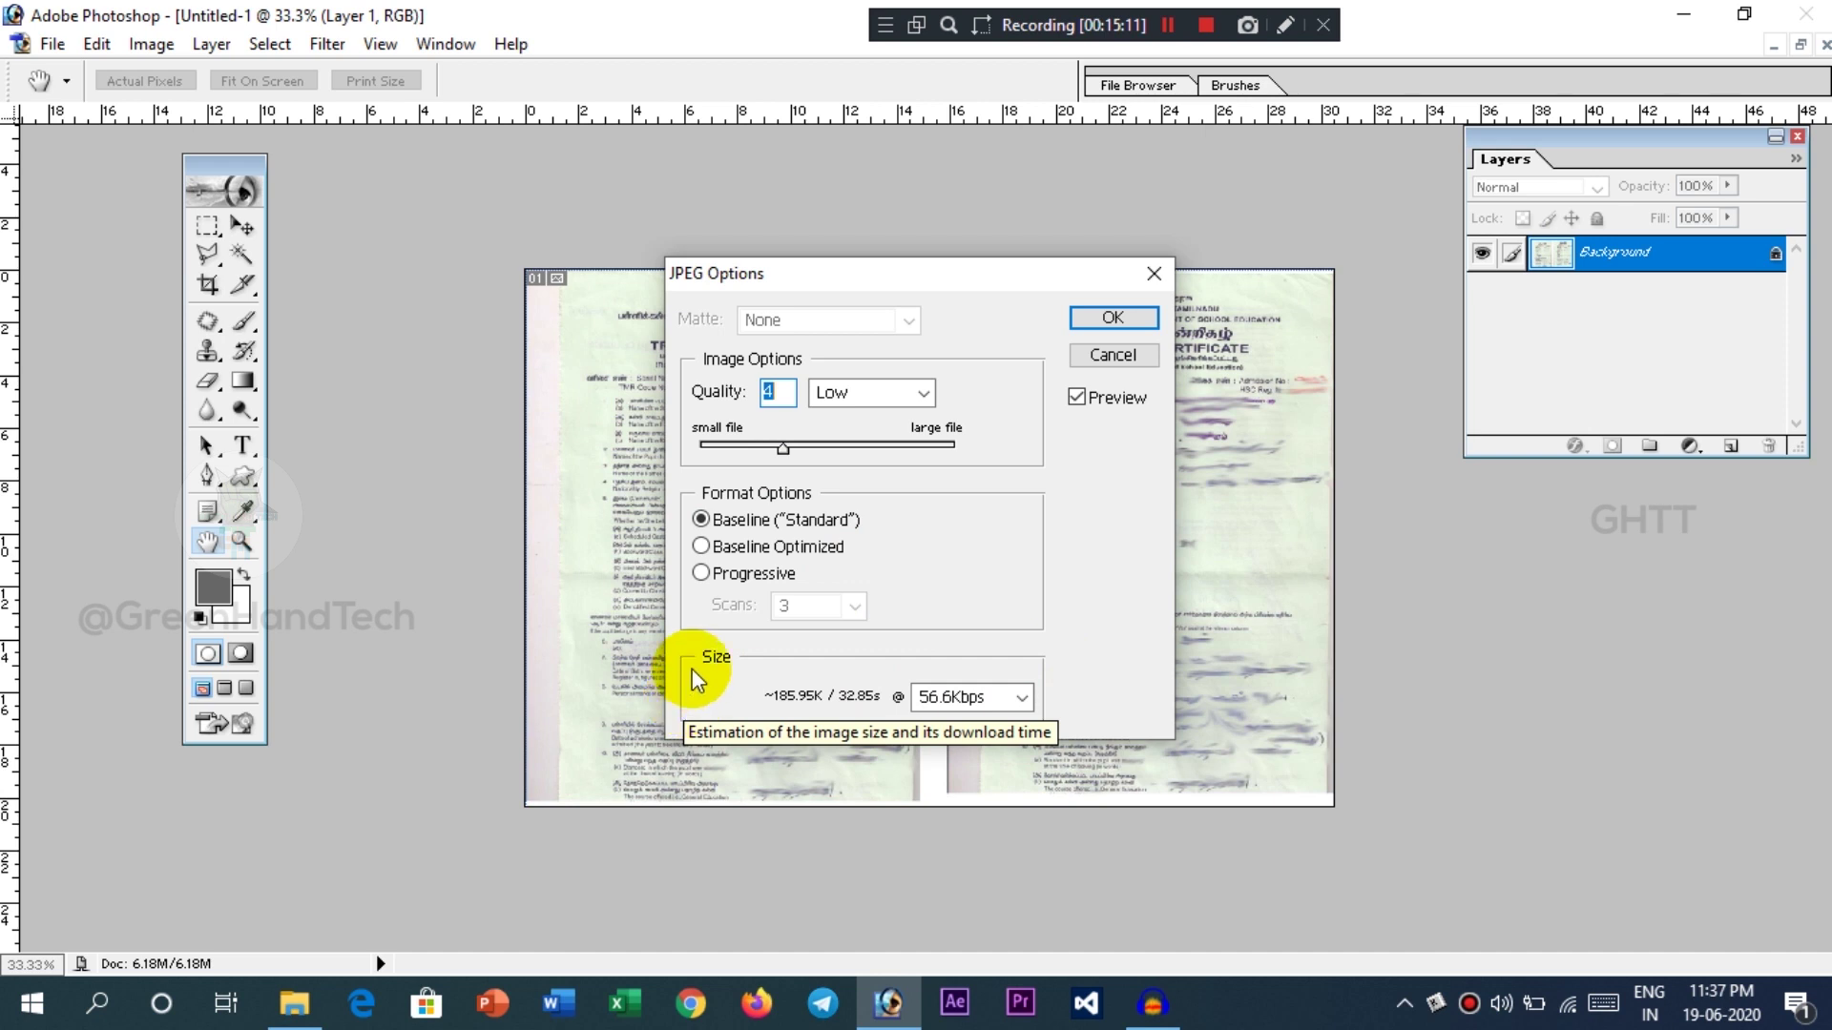
{"action": "left_click", "coordinate": [1109, 318]}
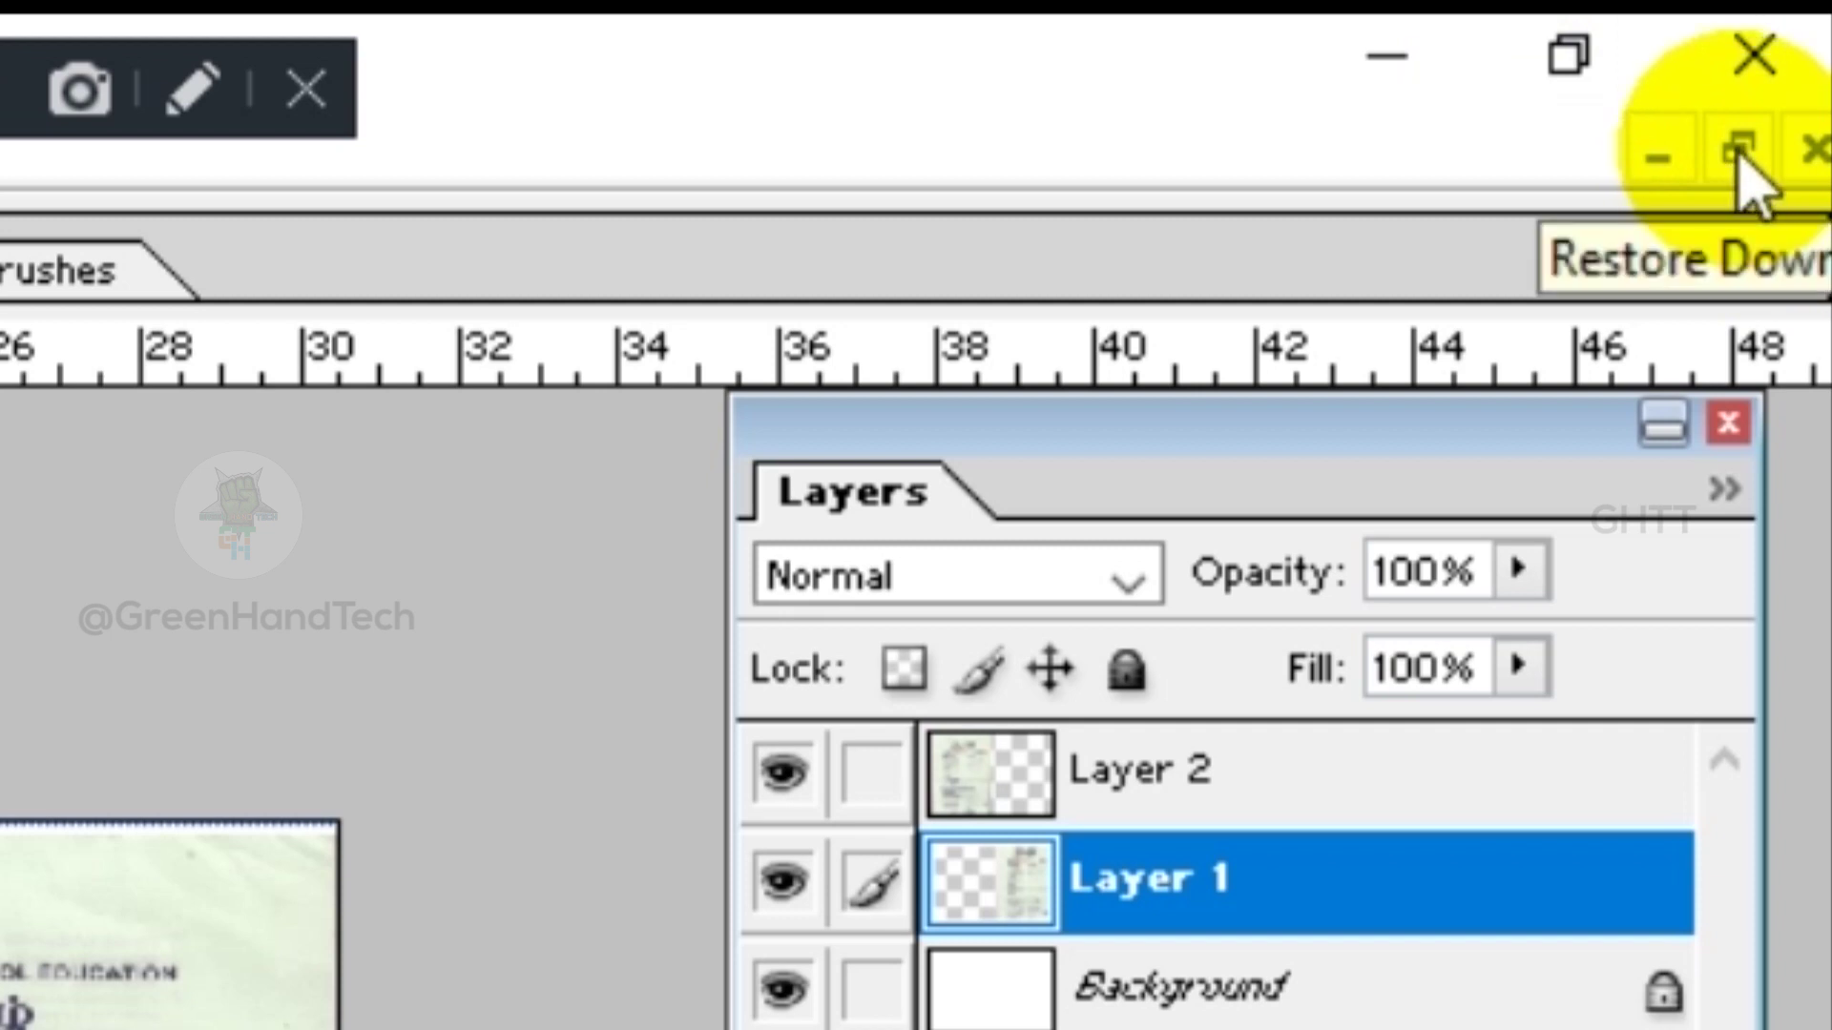
- Restore down and minimise the two-page certificate document, then select the Rectangular Marquee tool
{"action": "left_click", "coordinate": [1739, 151]}
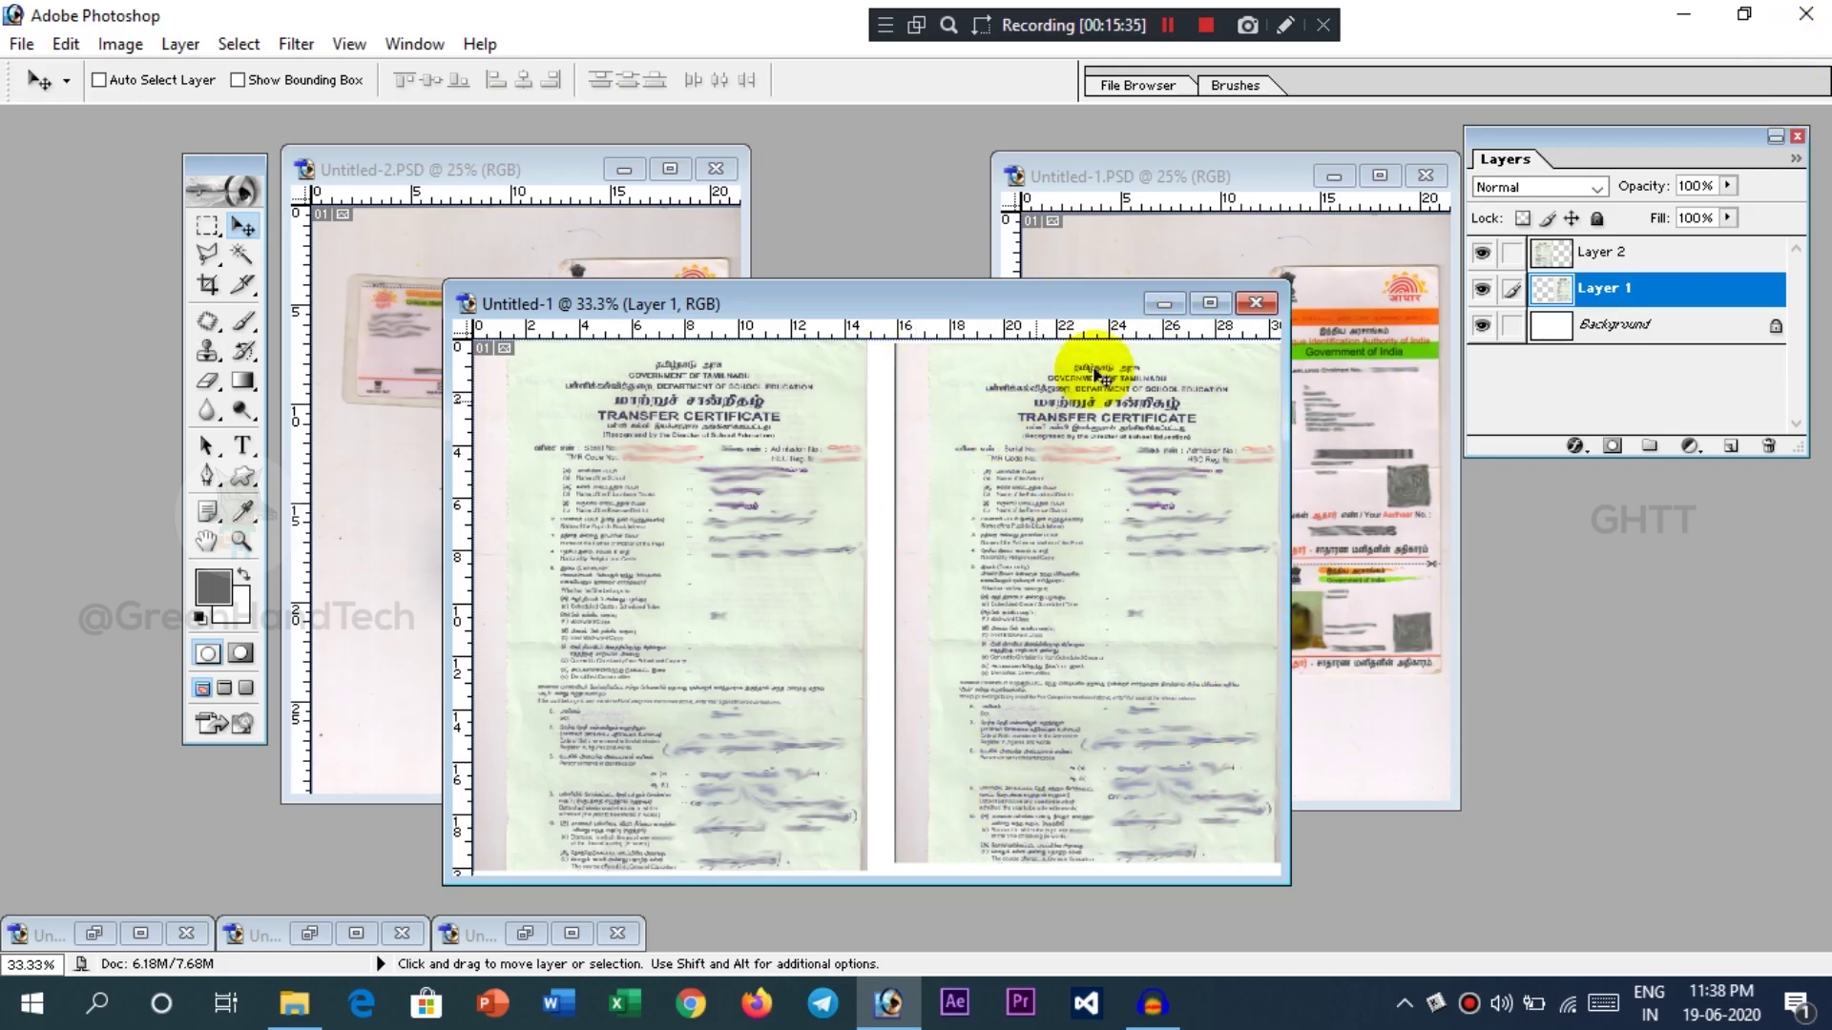
{"action": "left_click", "coordinate": [1164, 306]}
{"action": "key", "text": "m"}
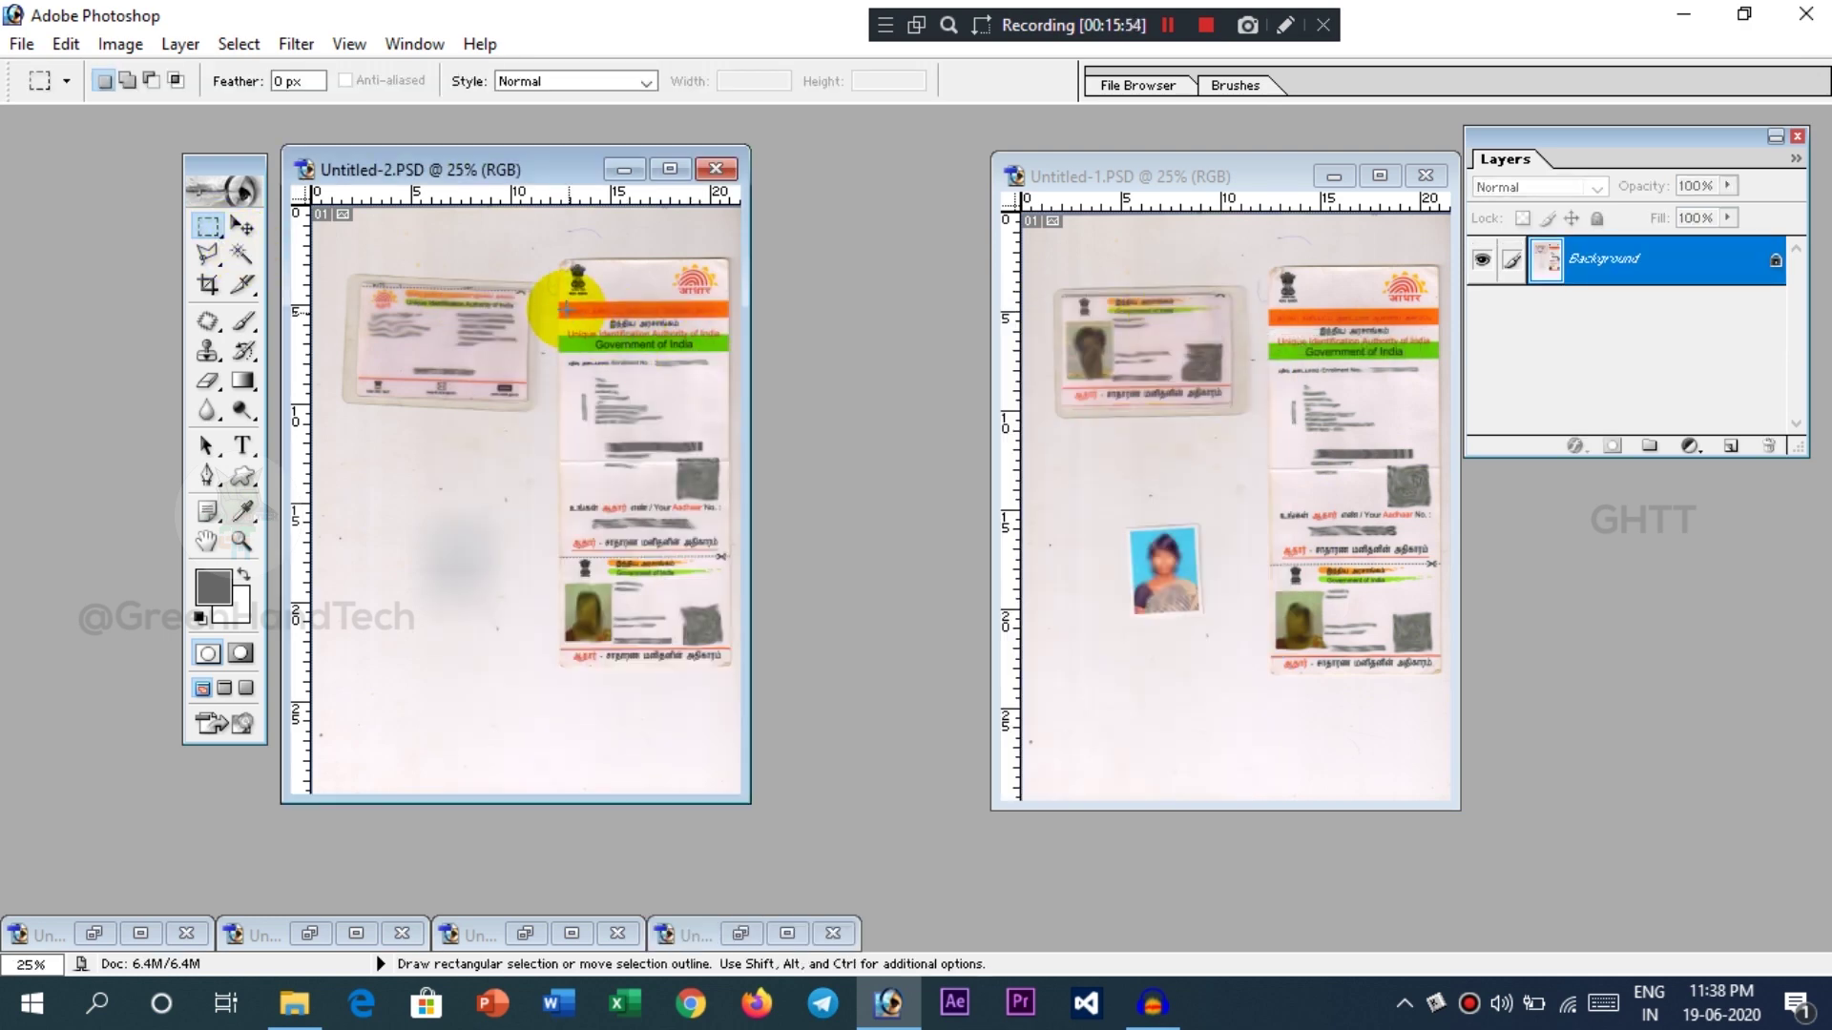
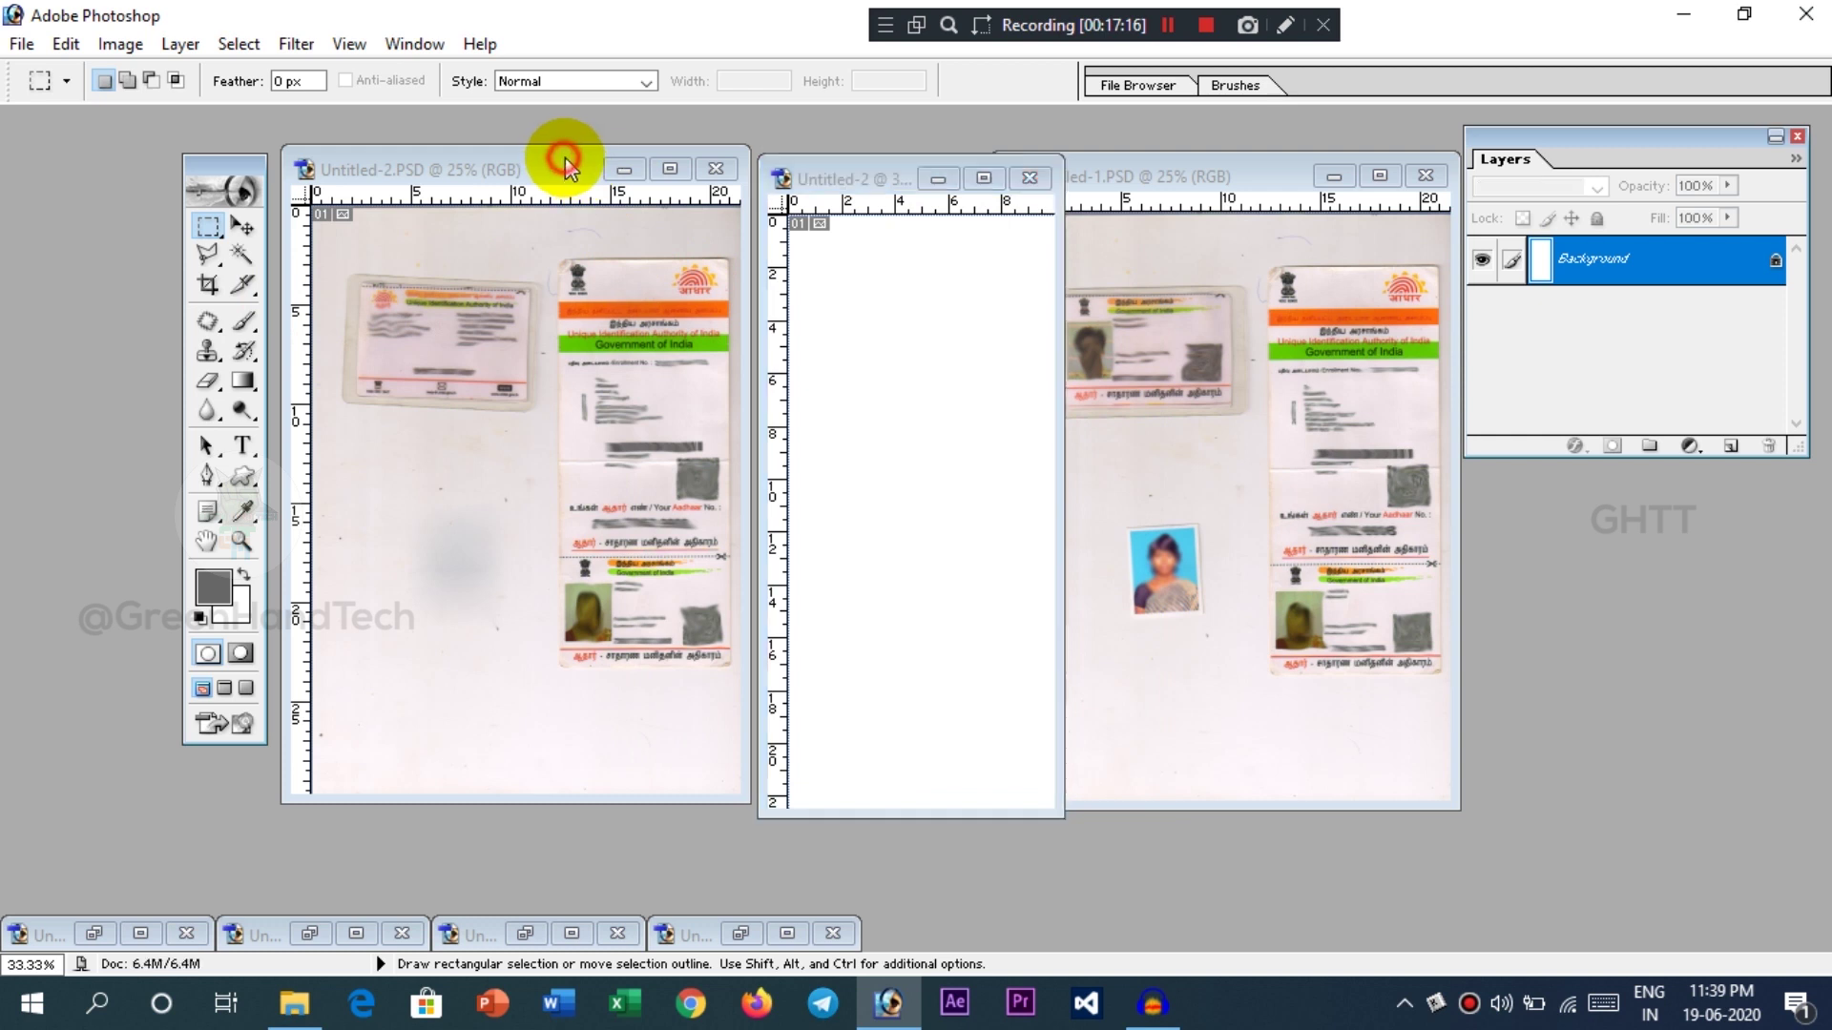
- Paste the cropped Aadhaar card into Untitled-2 as Layer 1 and start saving it
{"action": "left_click", "coordinate": [866, 181]}
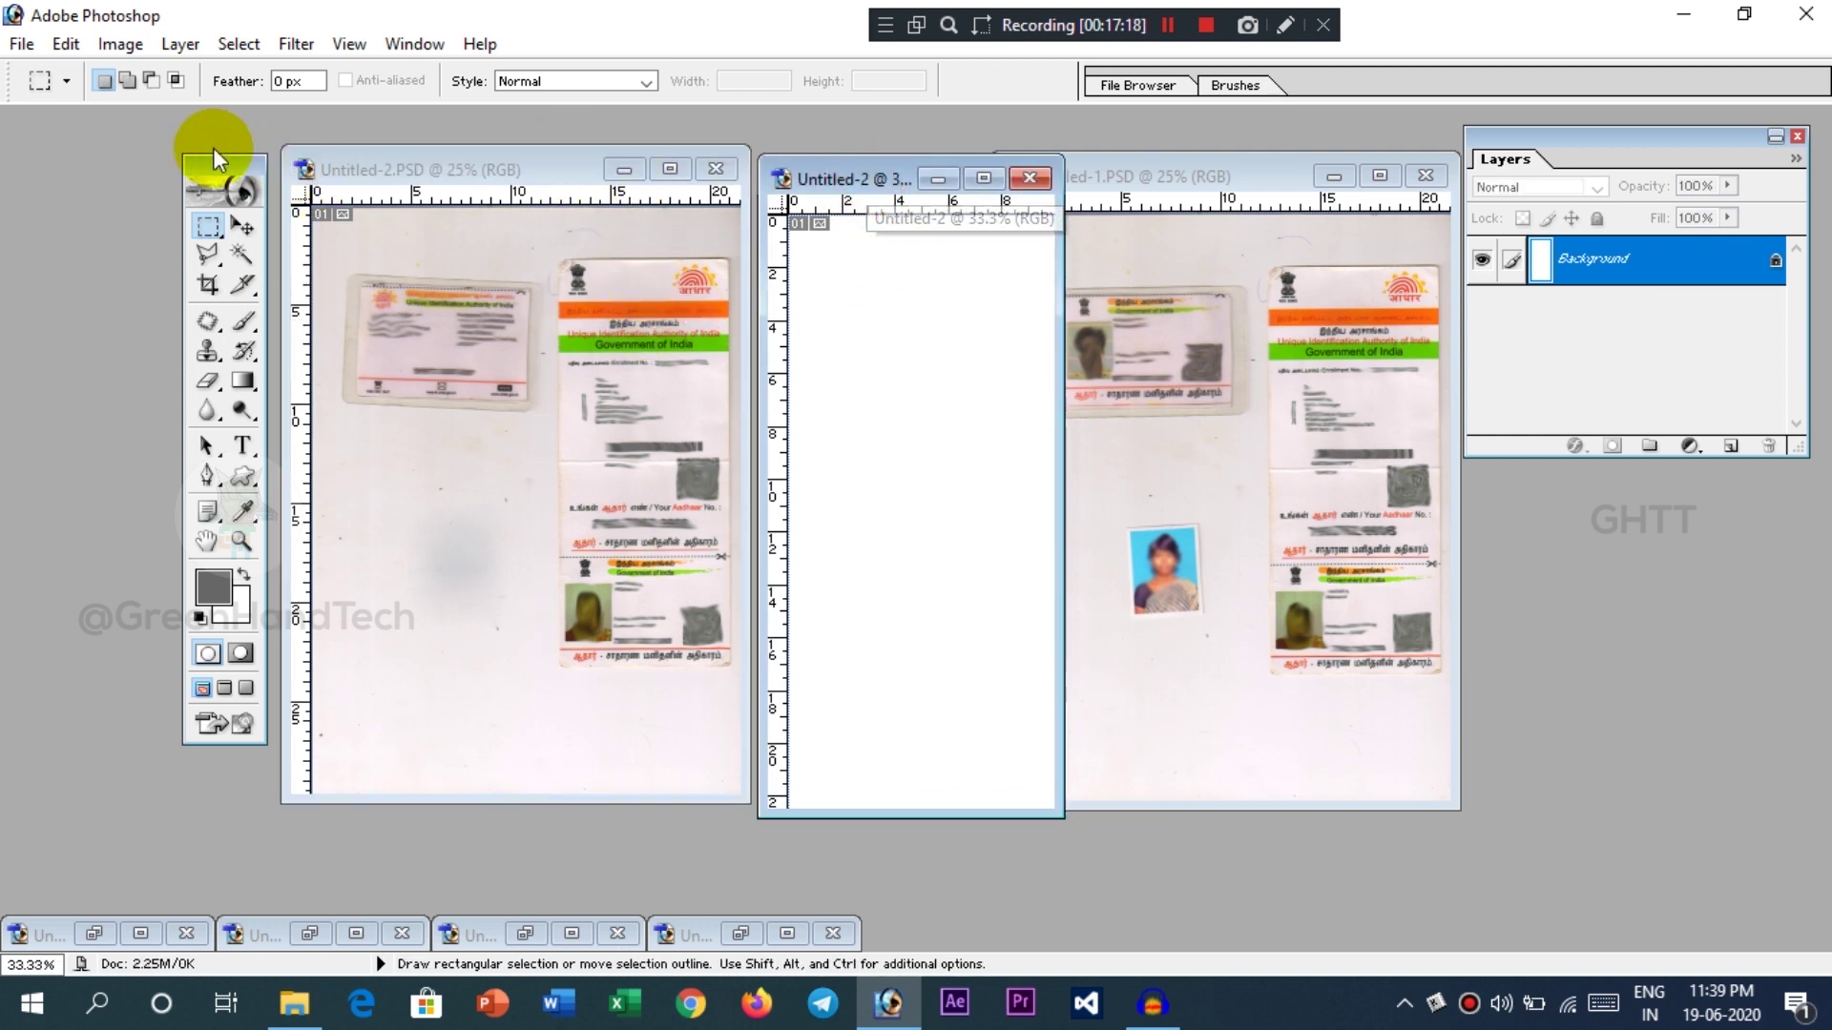
{"action": "left_click", "coordinate": [64, 44]}
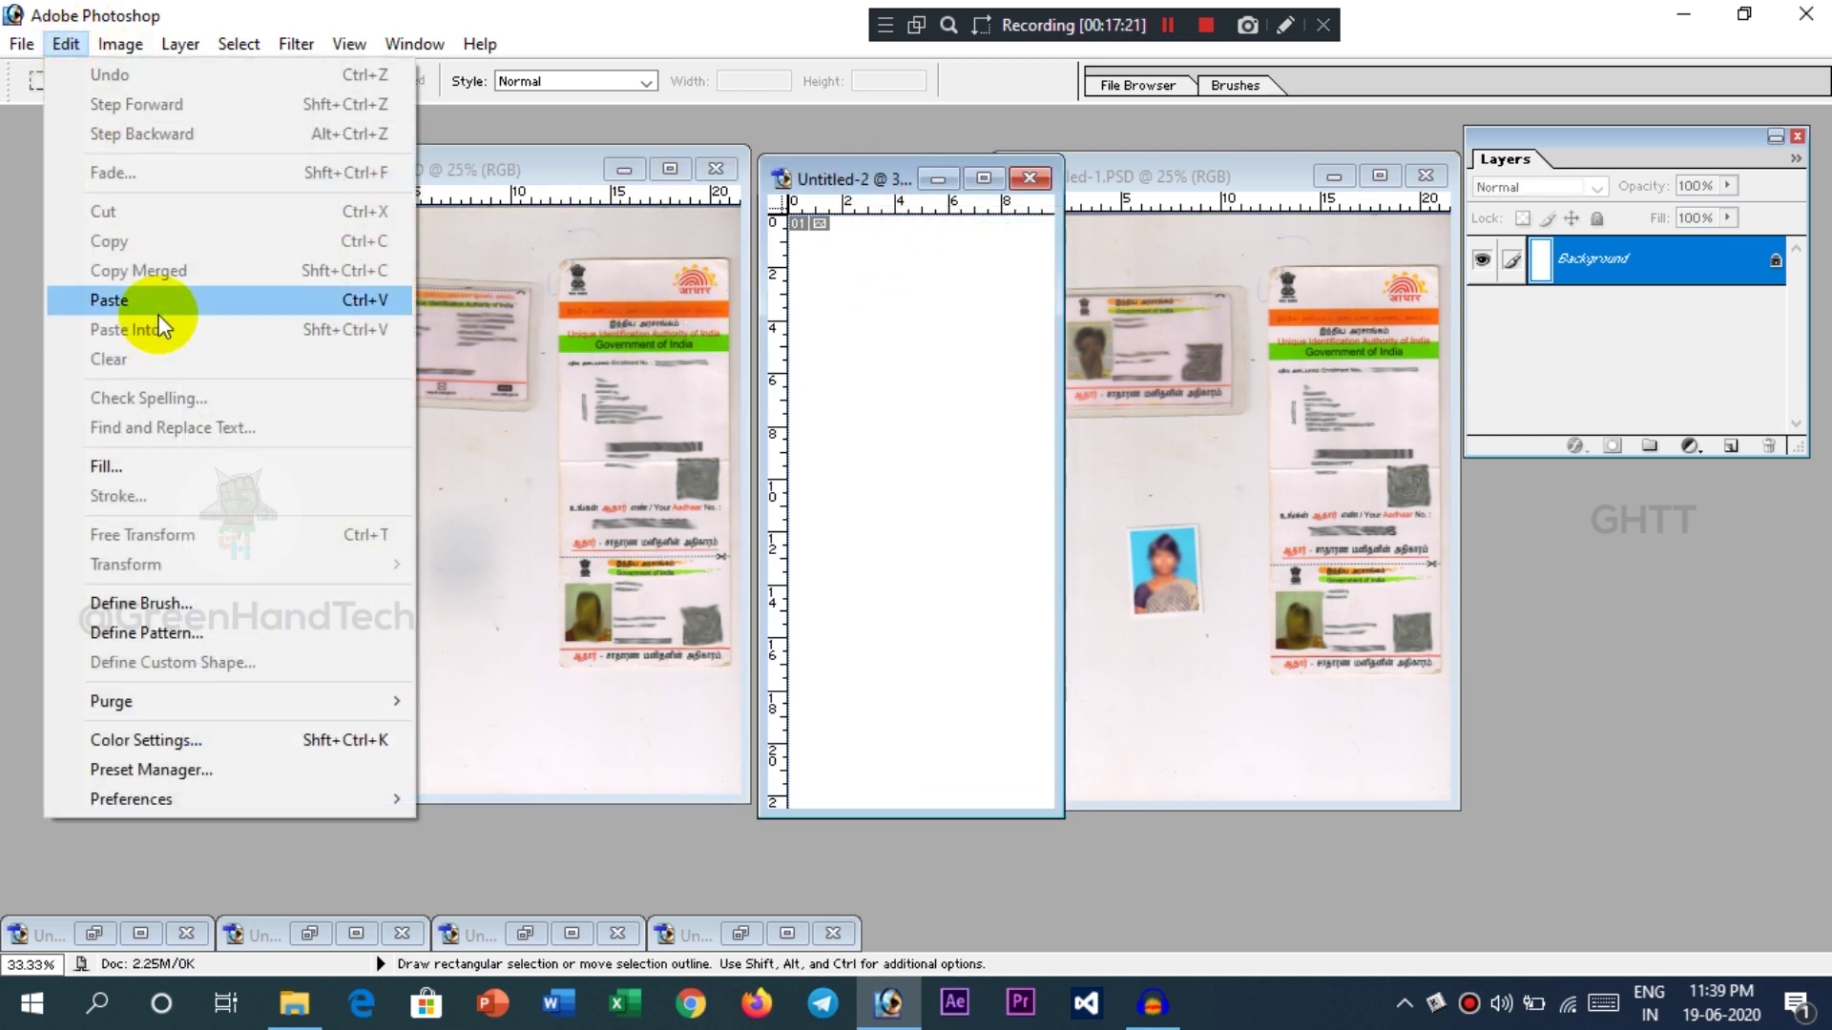
{"action": "key", "text": "ctrl+v"}
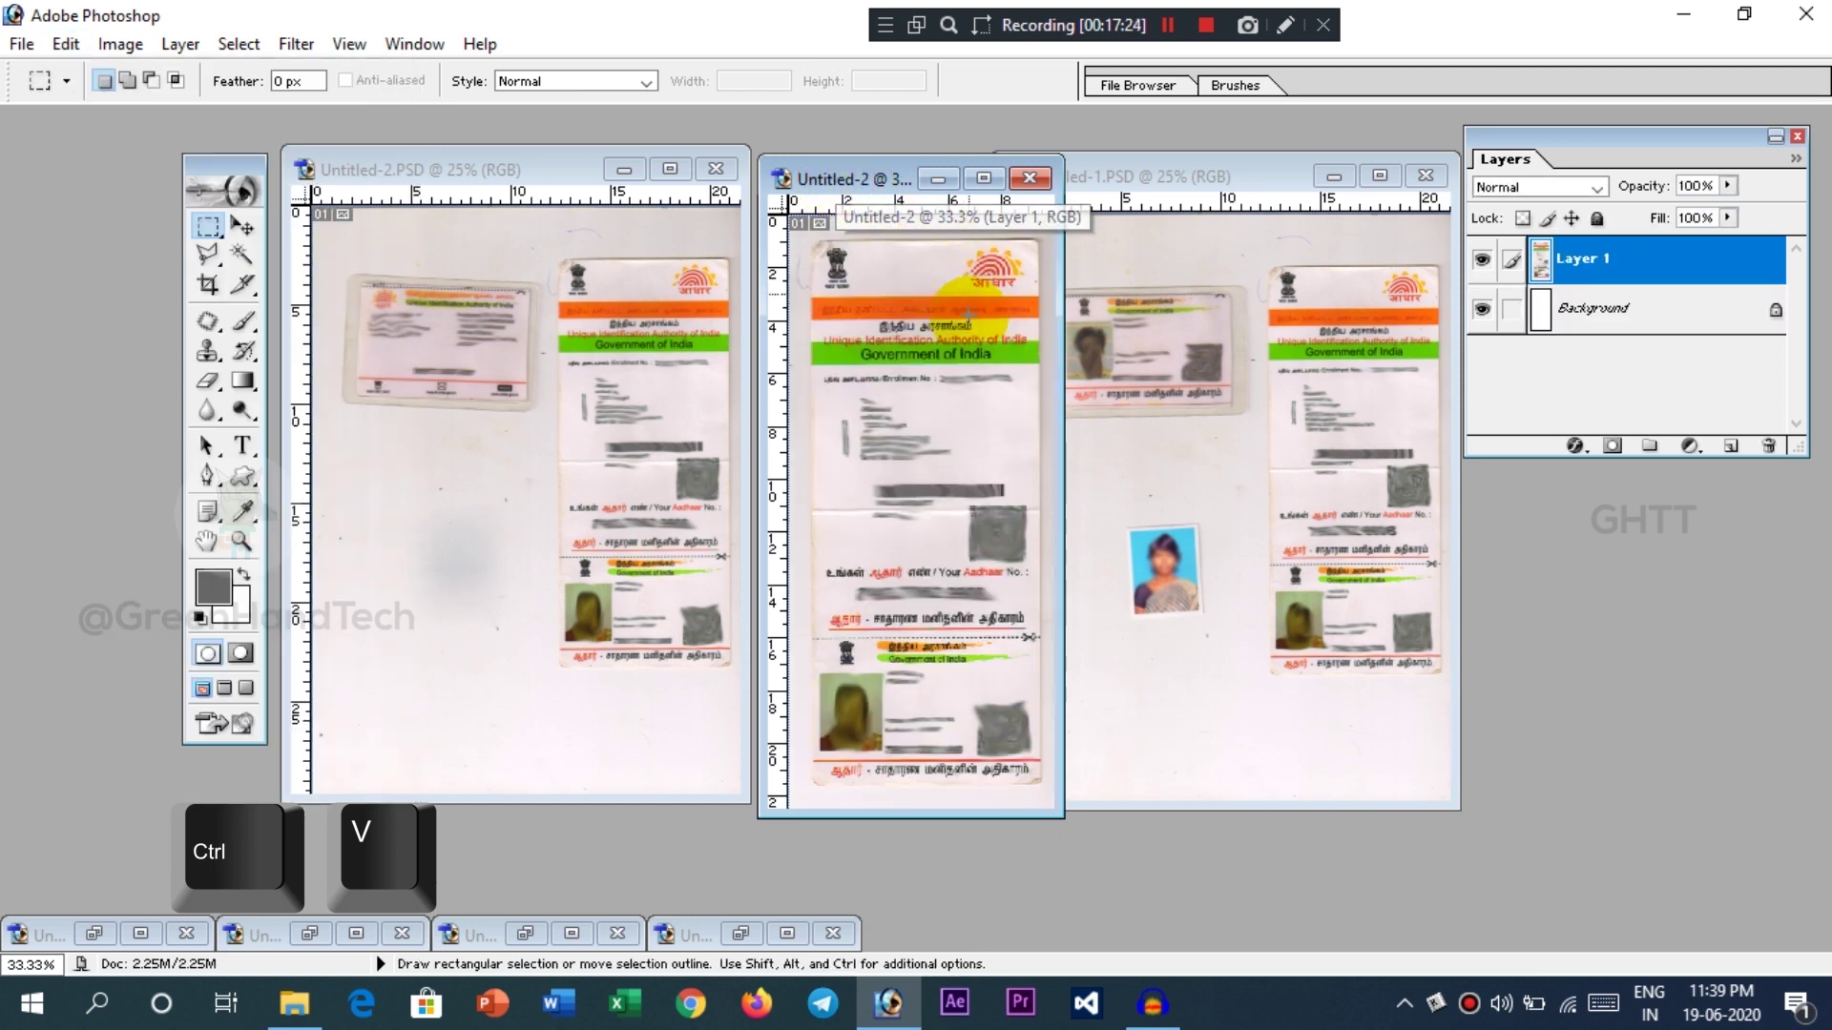
{"action": "left_click", "coordinate": [460, 162]}
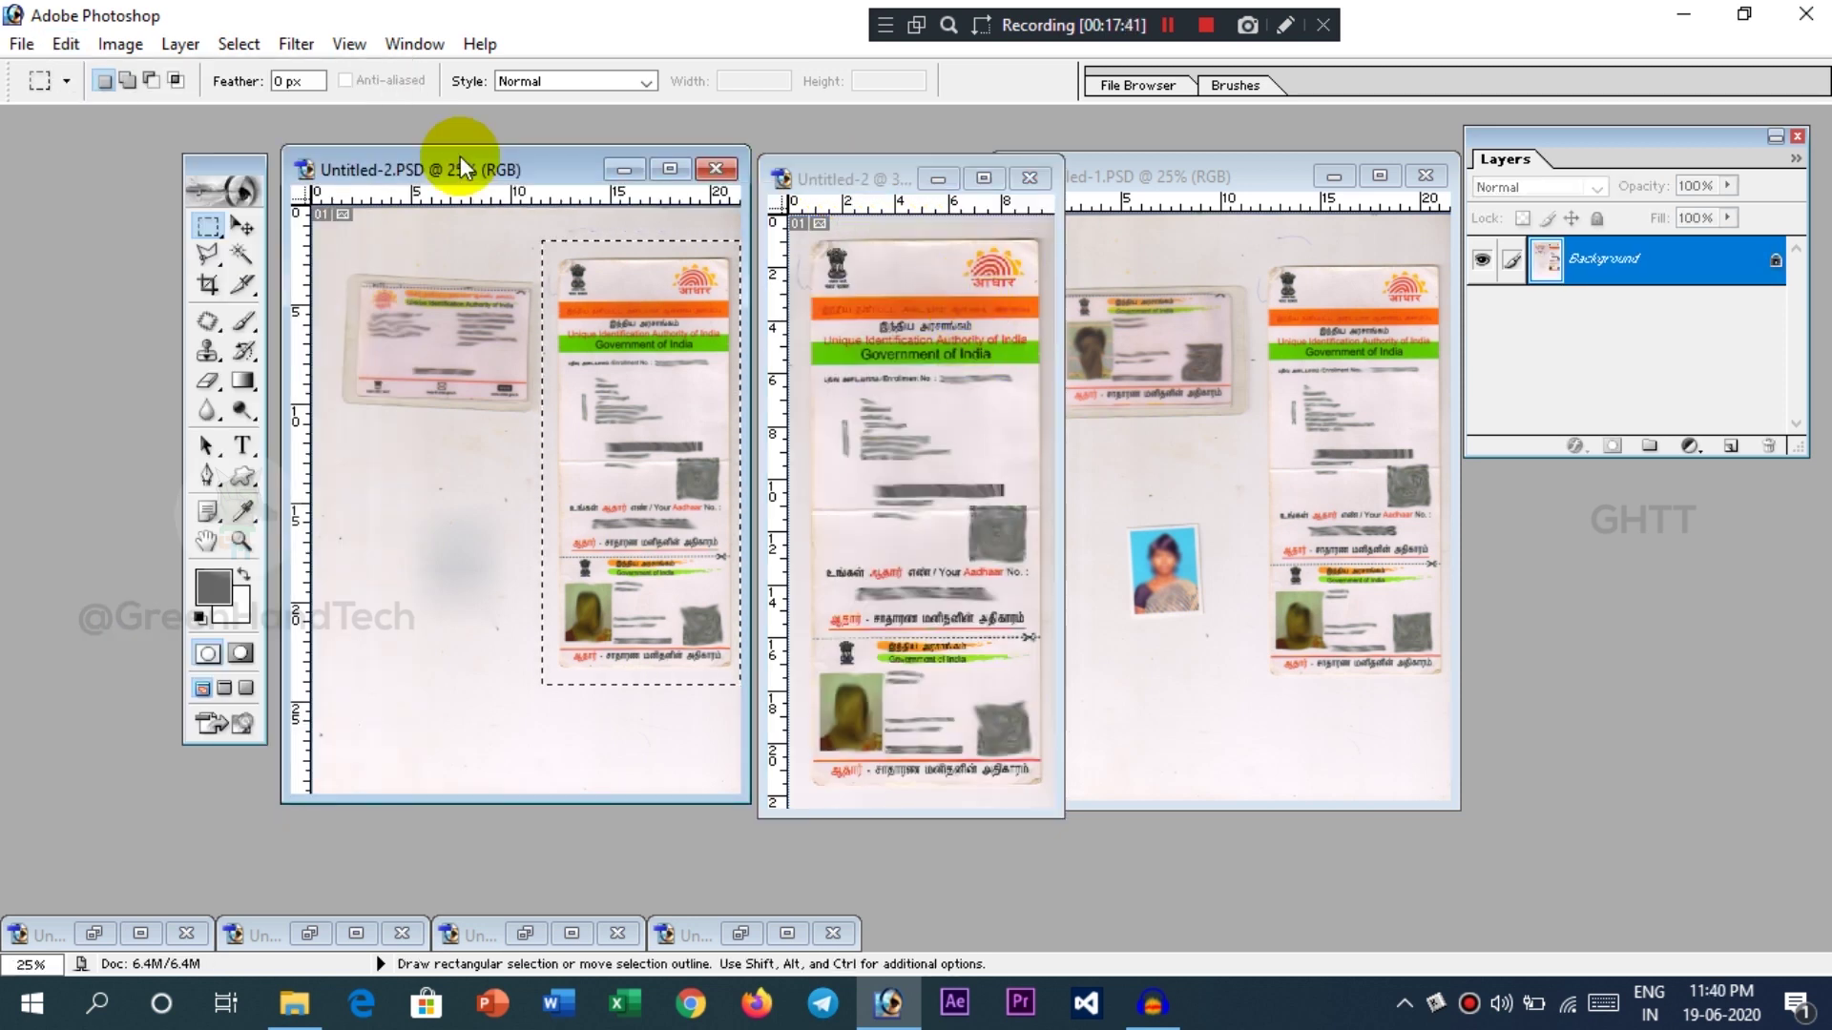
{"action": "left_click", "coordinate": [801, 177]}
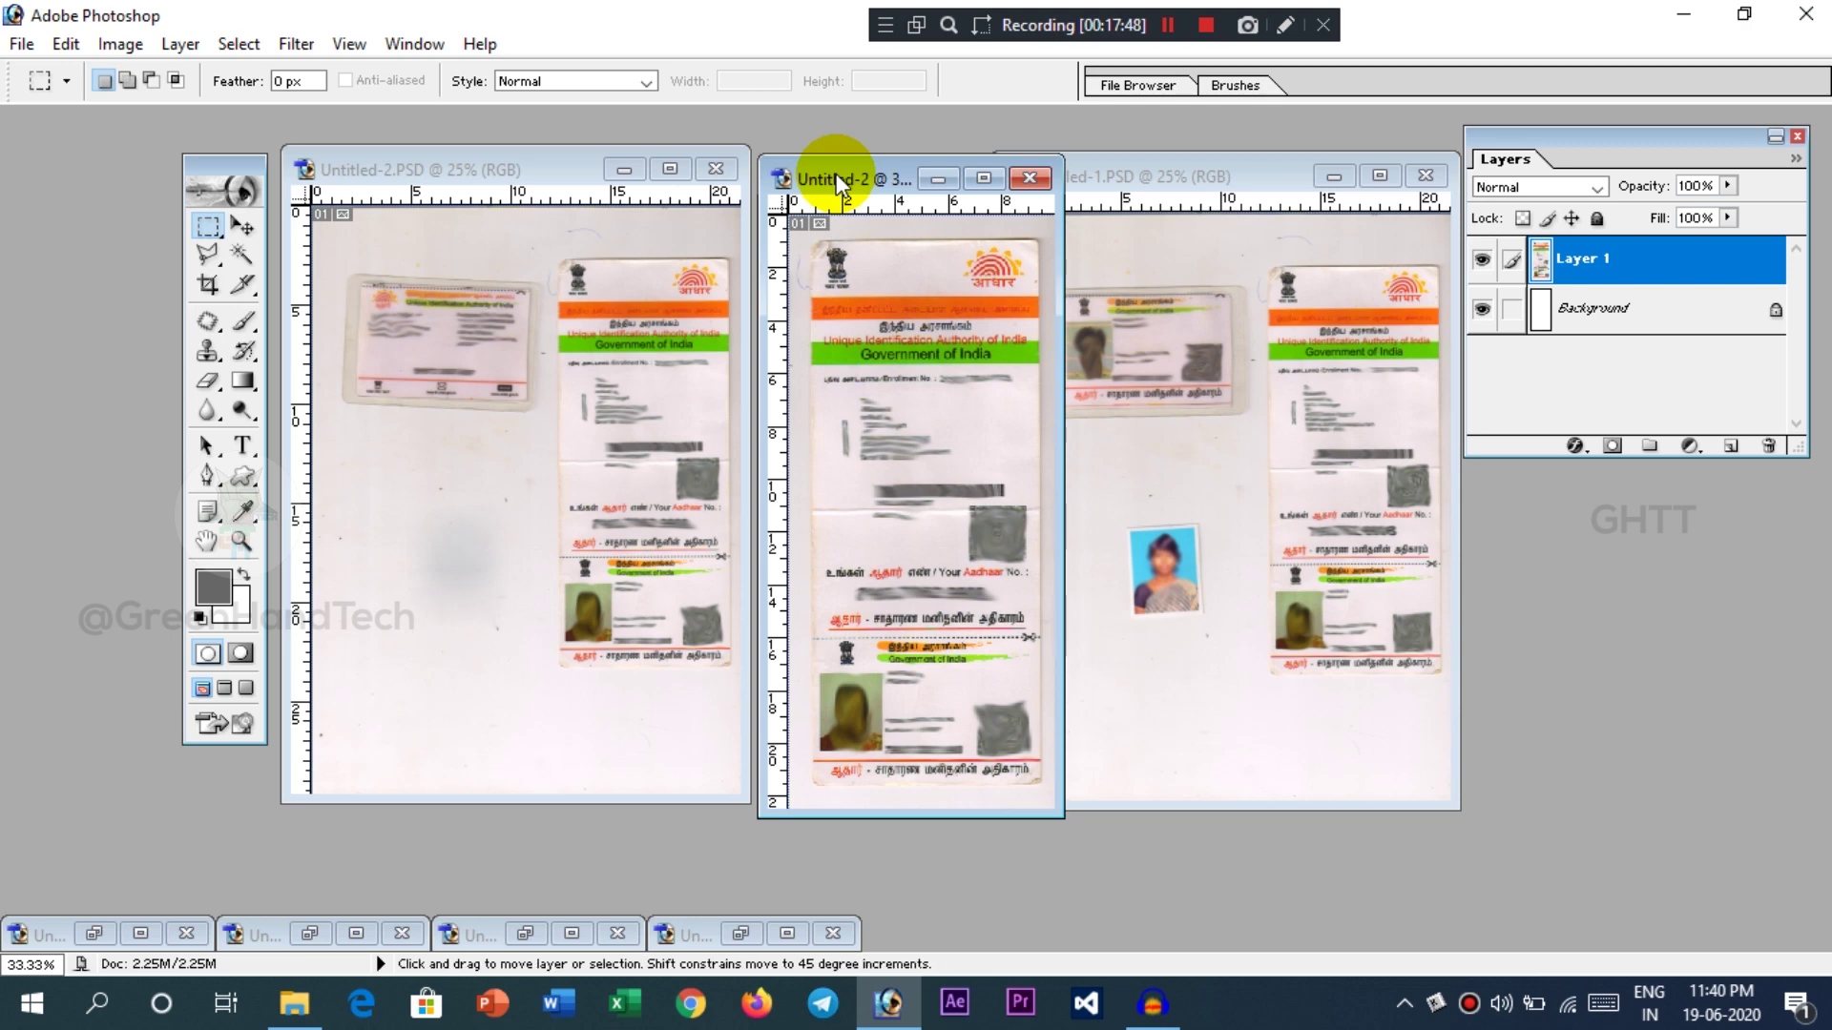
{"action": "key", "text": "ctrl+s"}
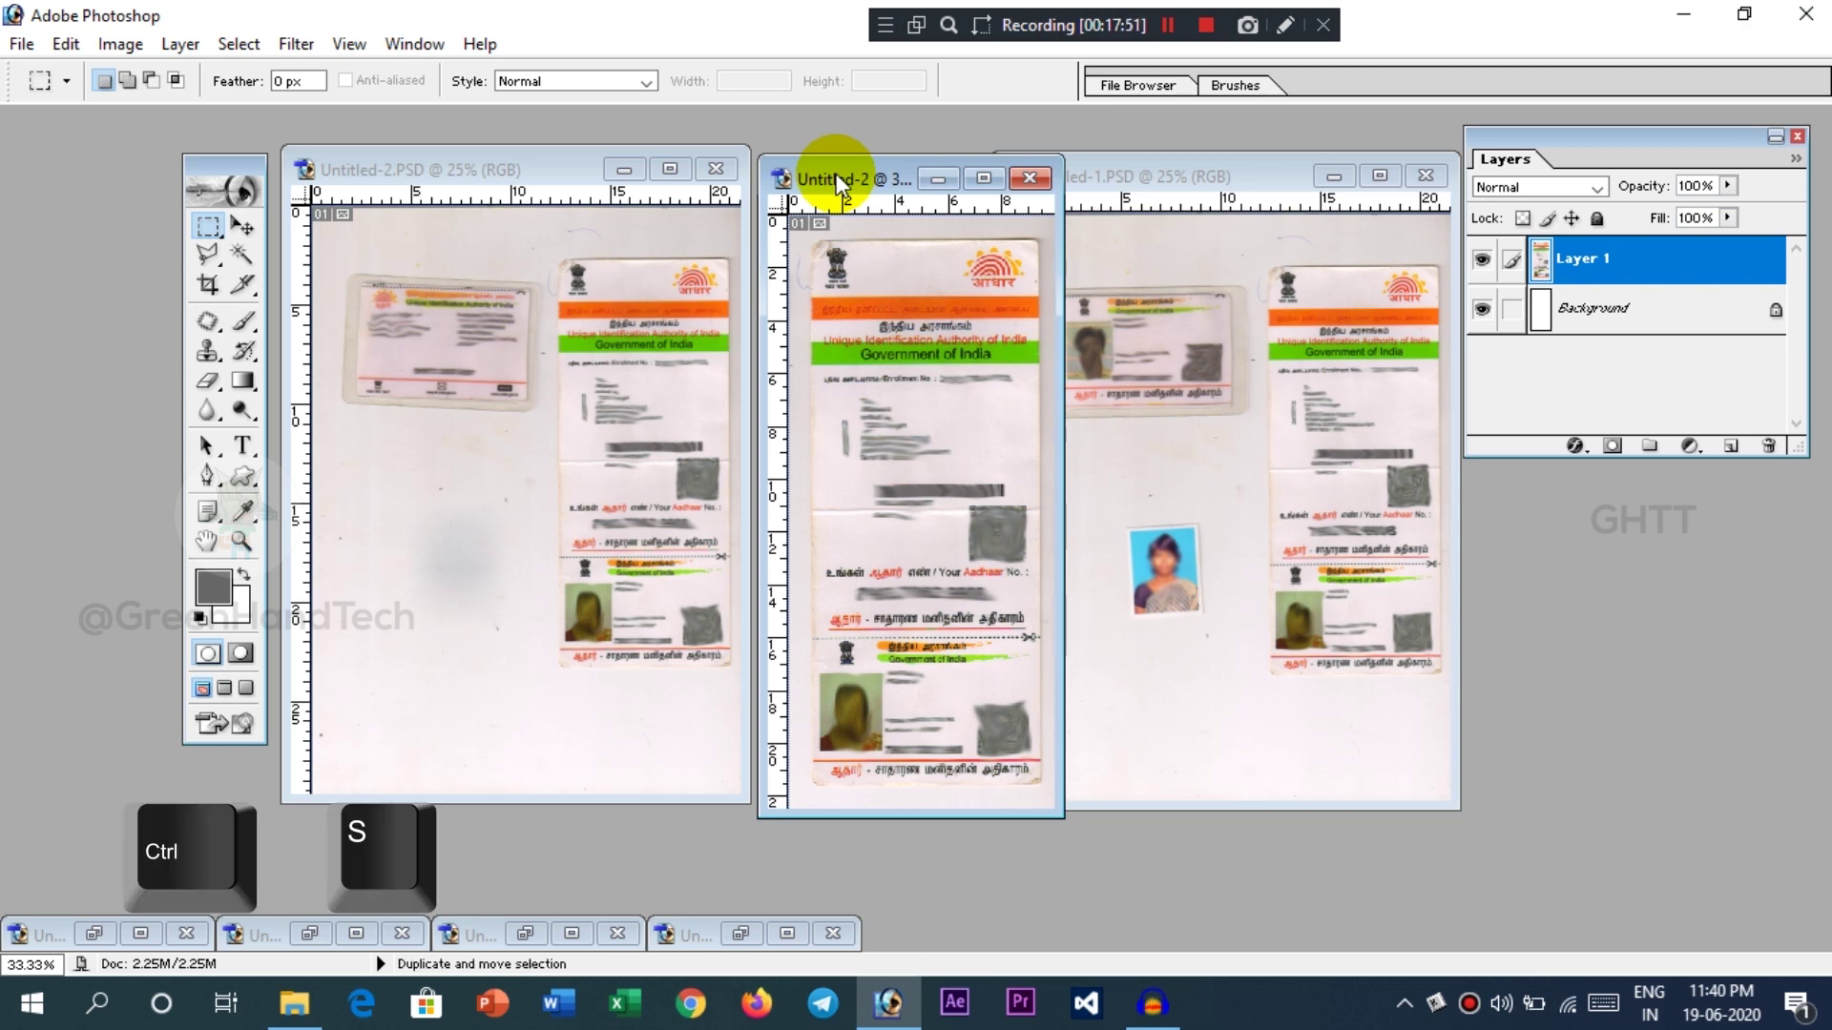
- Save the card document as a JPEG under the existing name Aadhaar Card
{"action": "left_click", "coordinate": [1059, 577]}
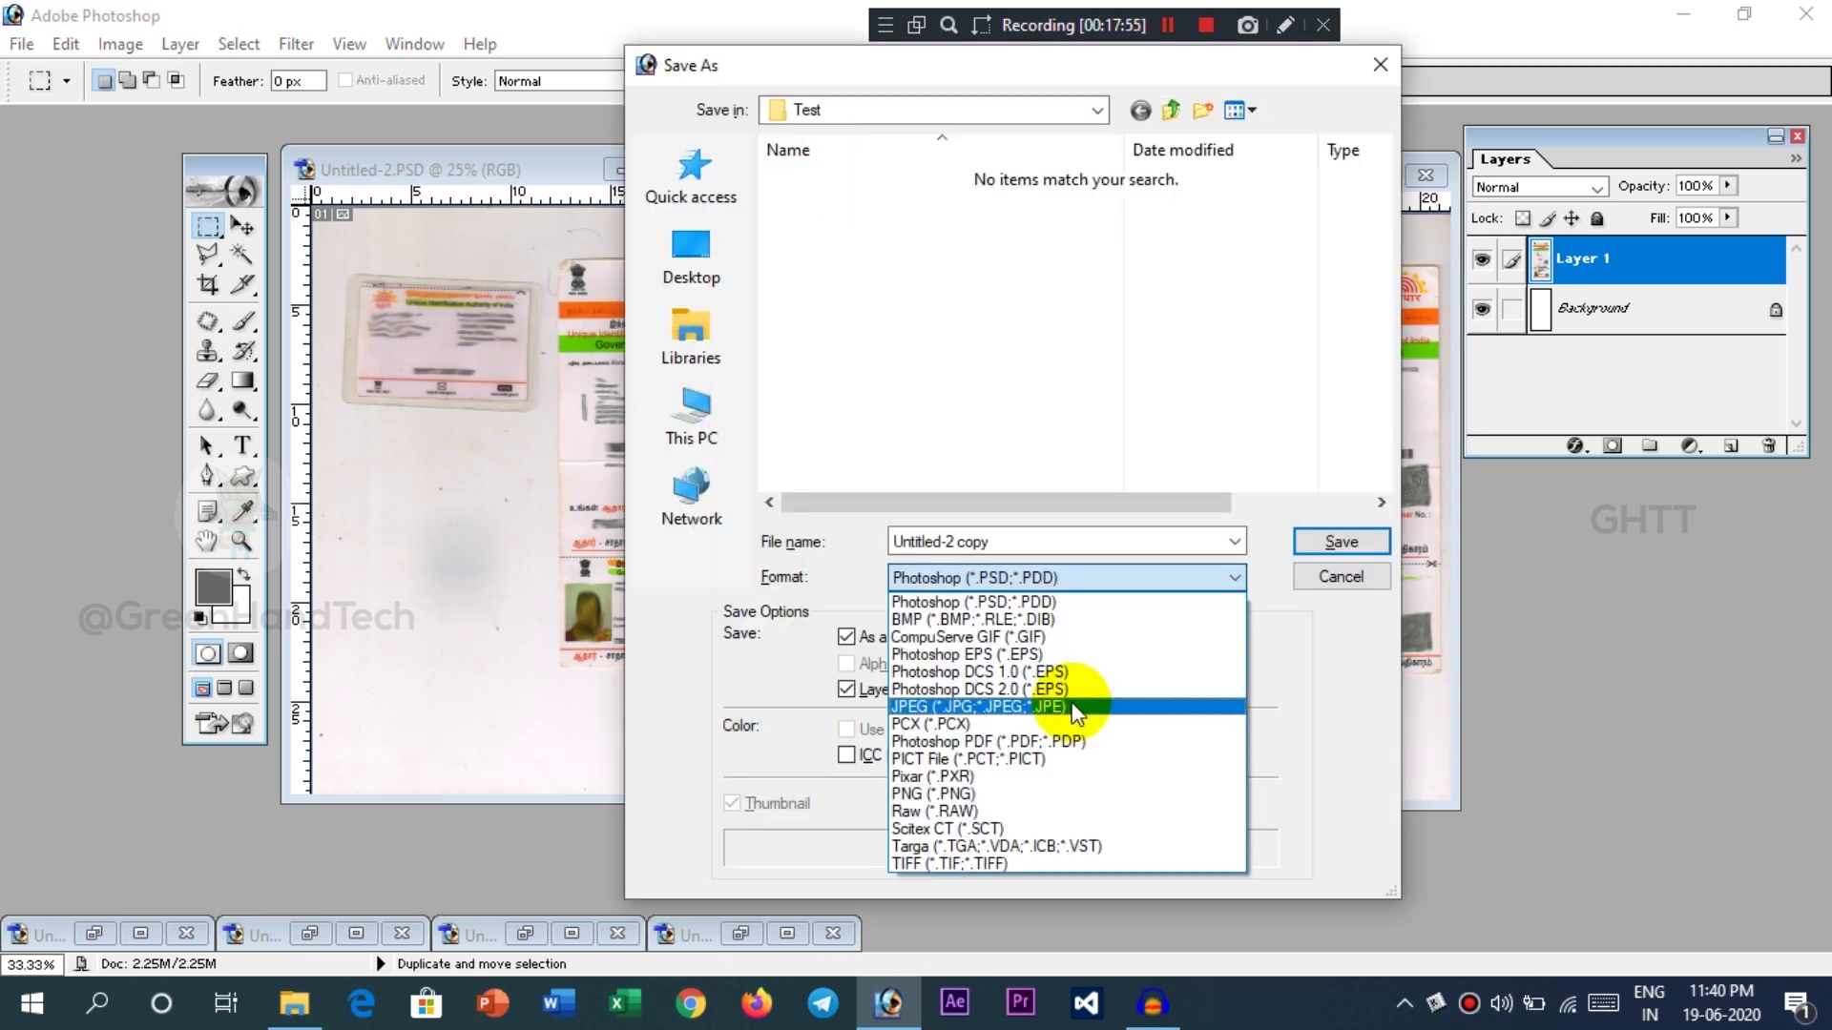
{"action": "left_click", "coordinate": [1076, 708]}
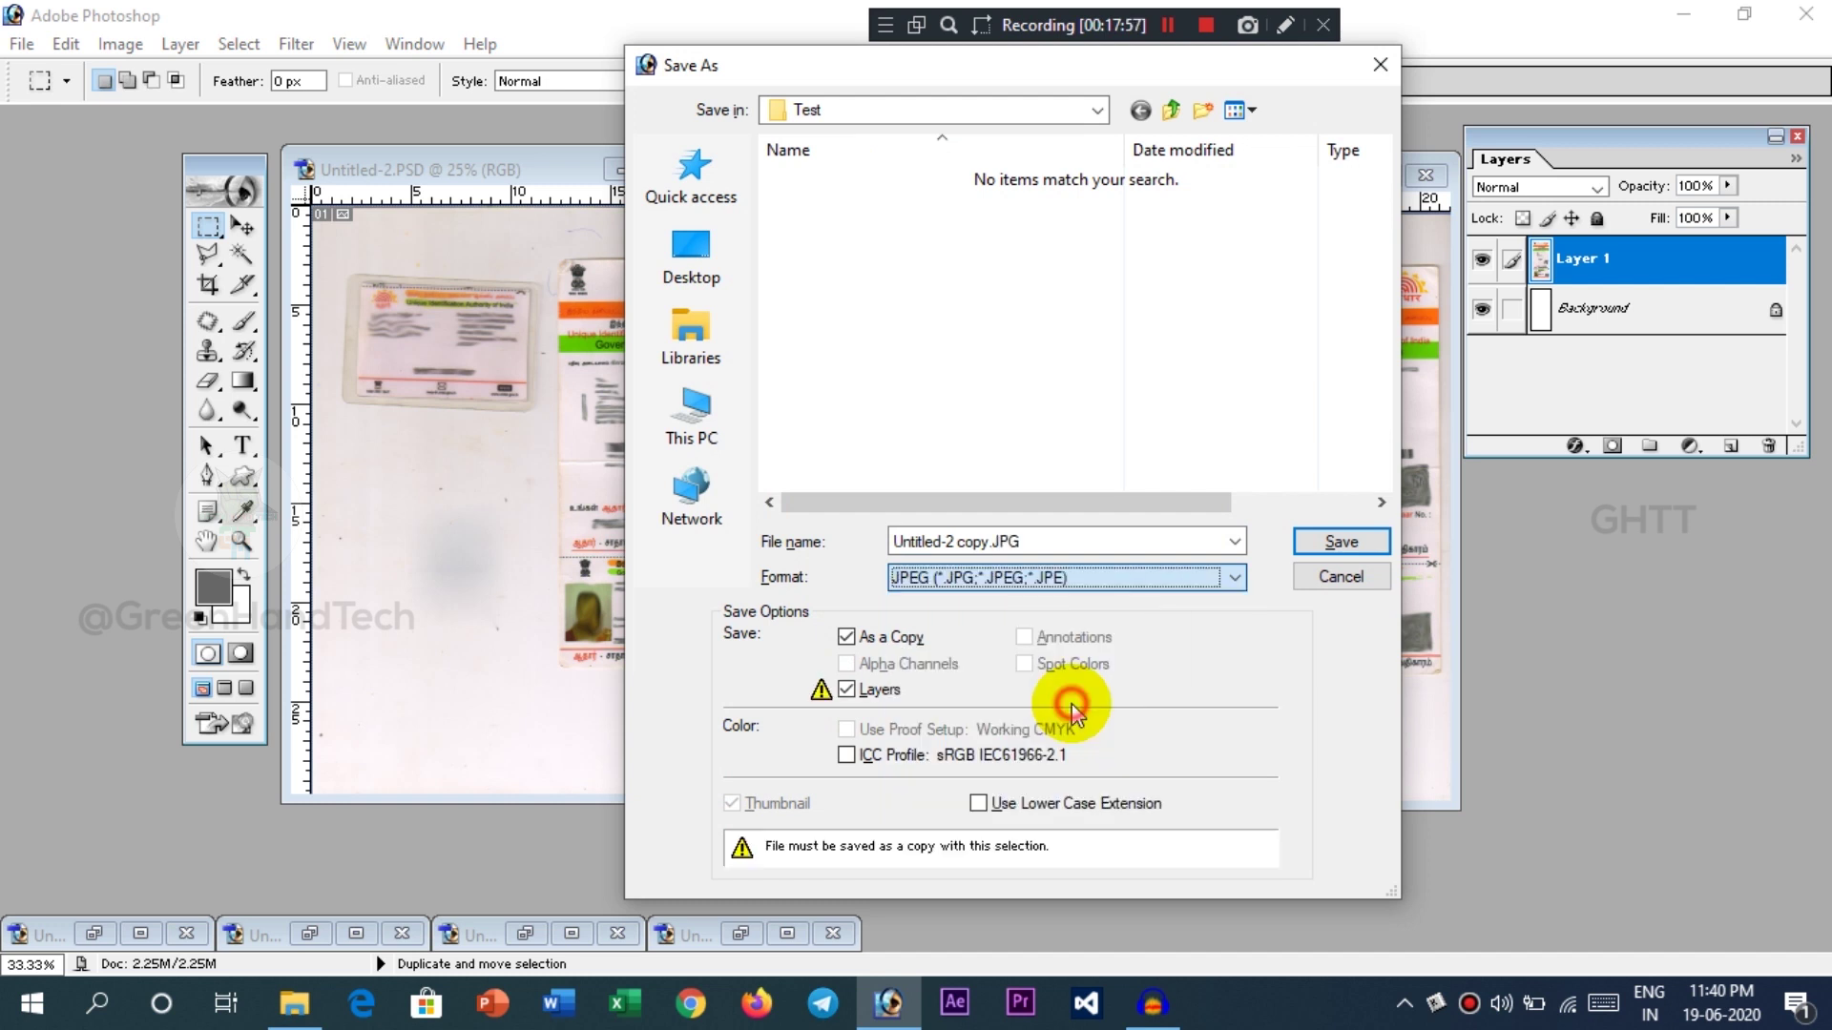
{"action": "left_click", "coordinate": [1069, 544]}
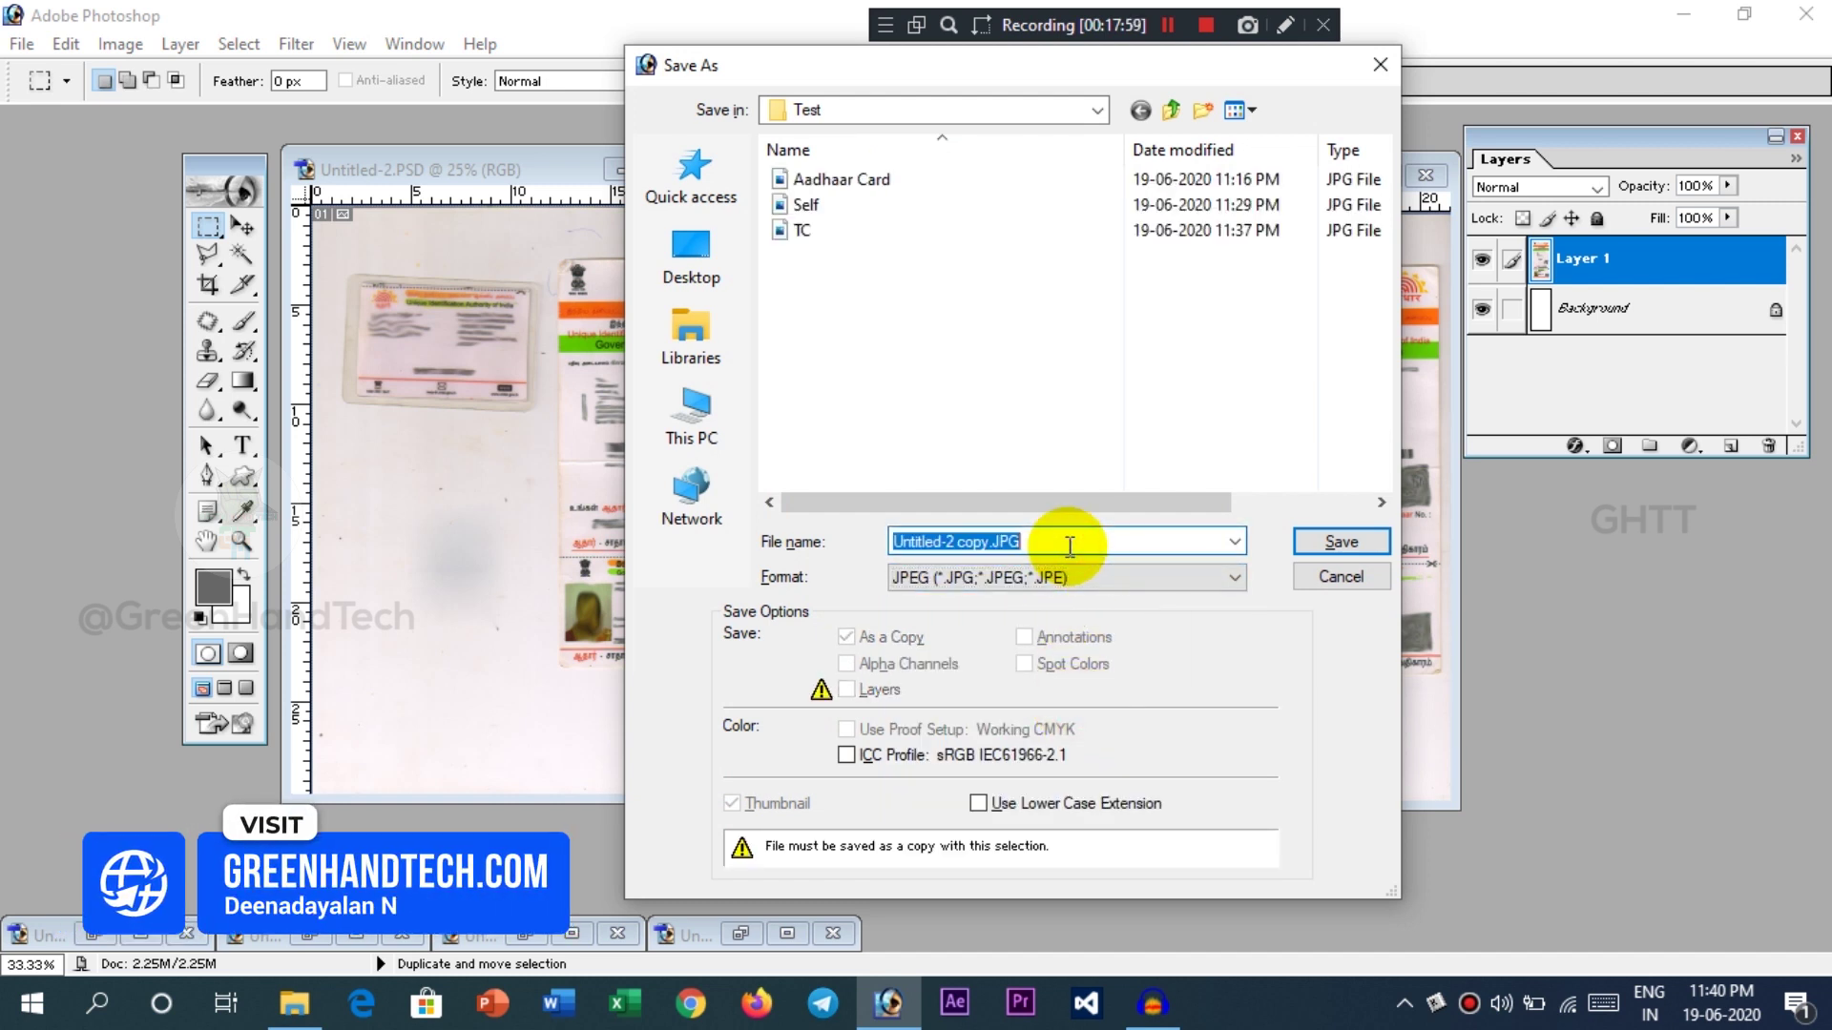
{"action": "left_click", "coordinate": [1010, 179]}
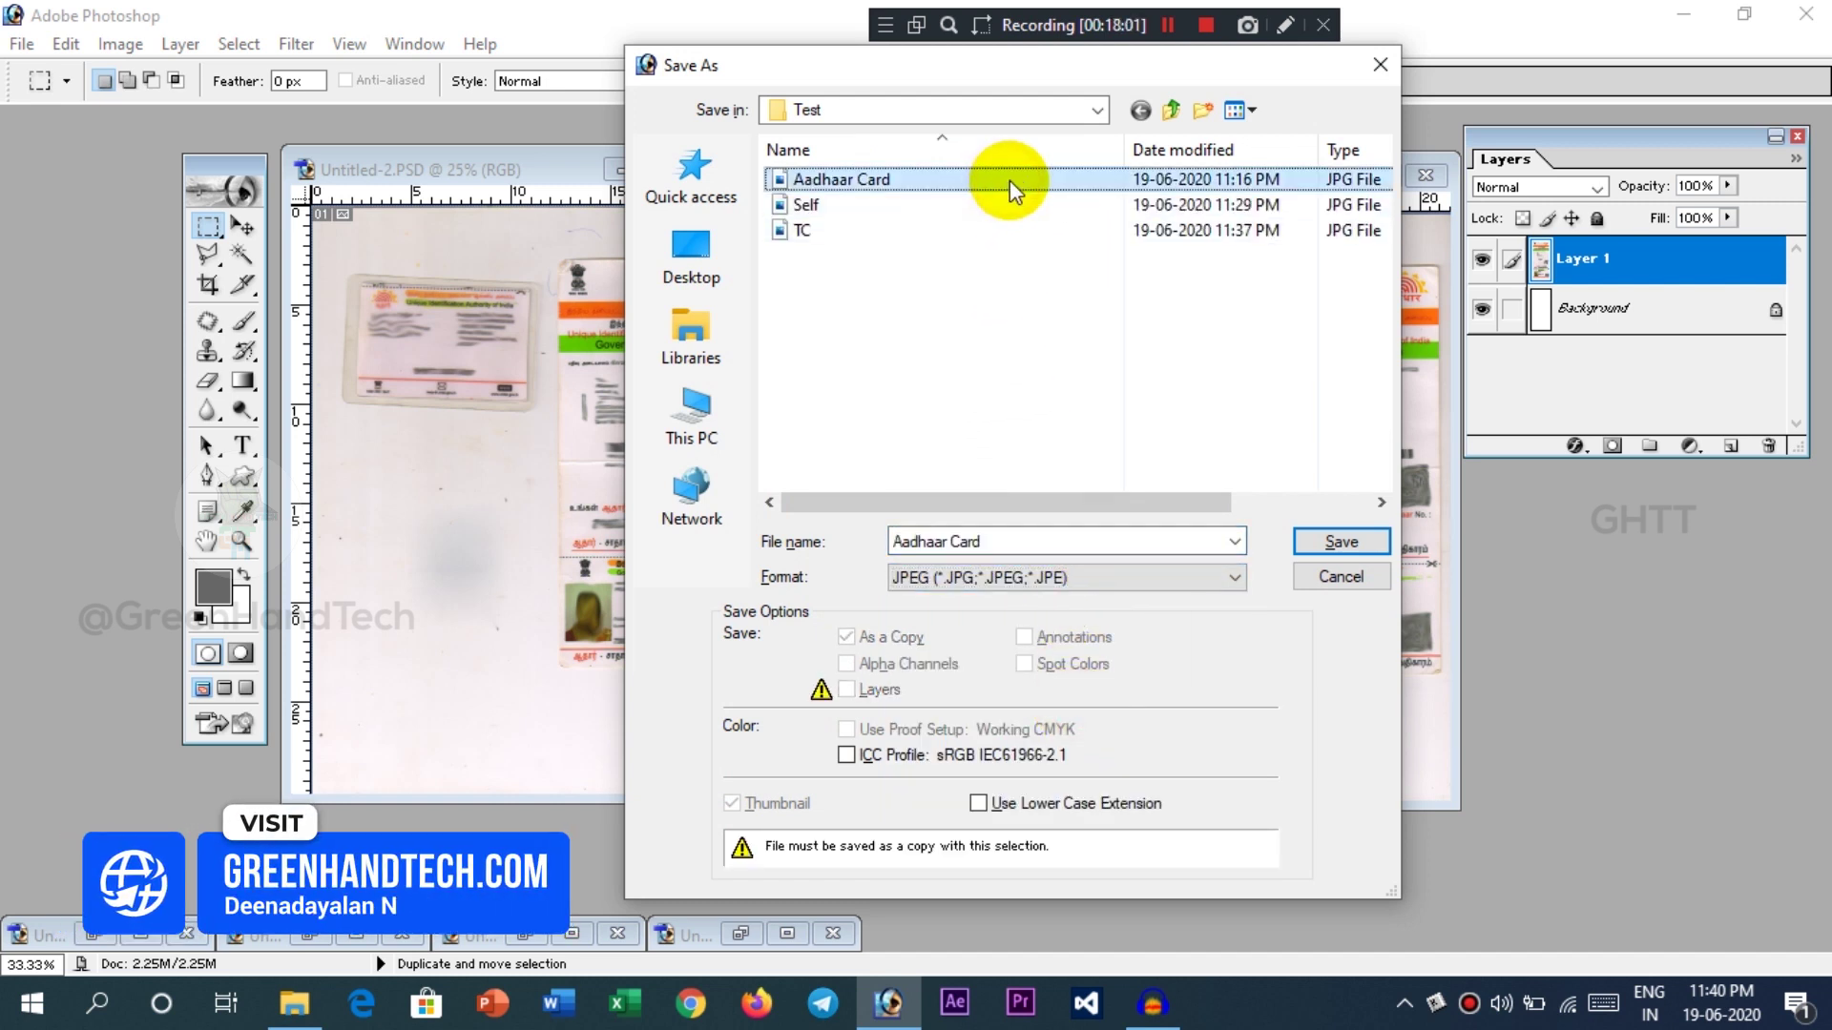
{"action": "left_click", "coordinate": [1347, 544]}
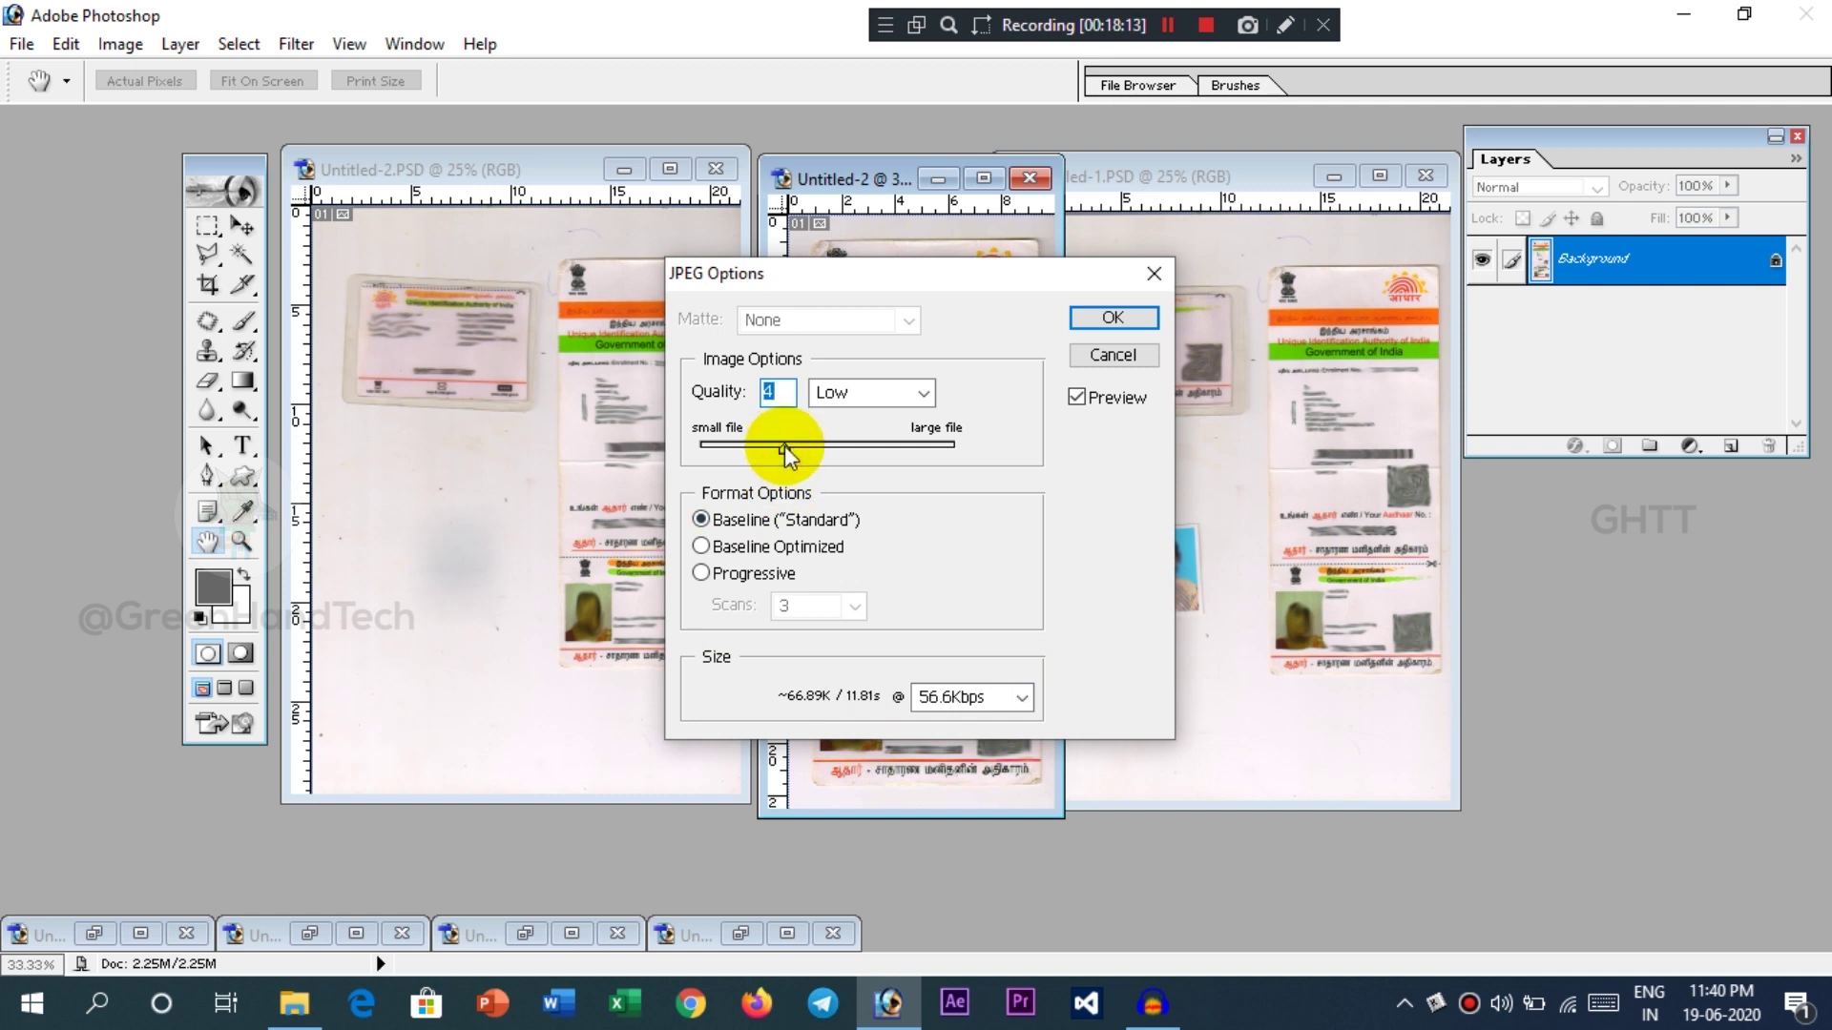
- Set the JPEG quality to 8 (High) and confirm the options
{"action": "left_click_drag", "start_coordinate": [785, 445], "coordinate": [804, 444]}
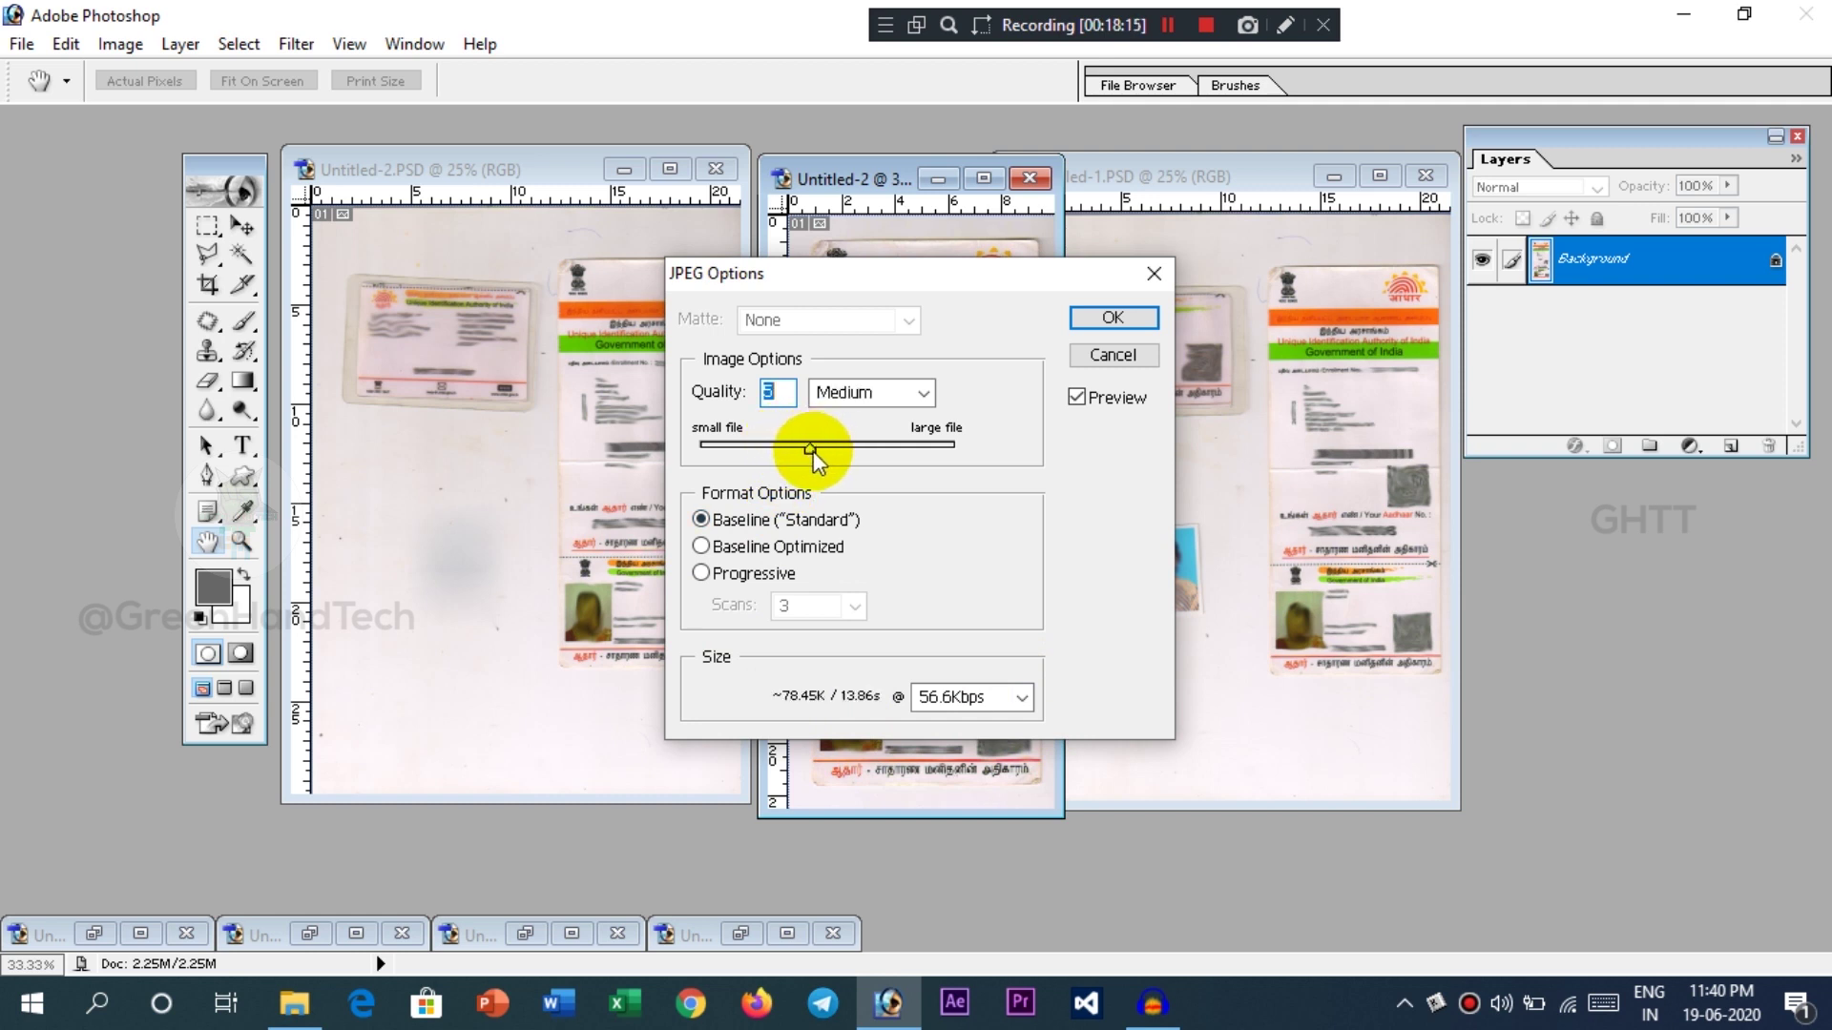
{"action": "left_click_drag", "start_coordinate": [810, 445], "coordinate": [824, 445]}
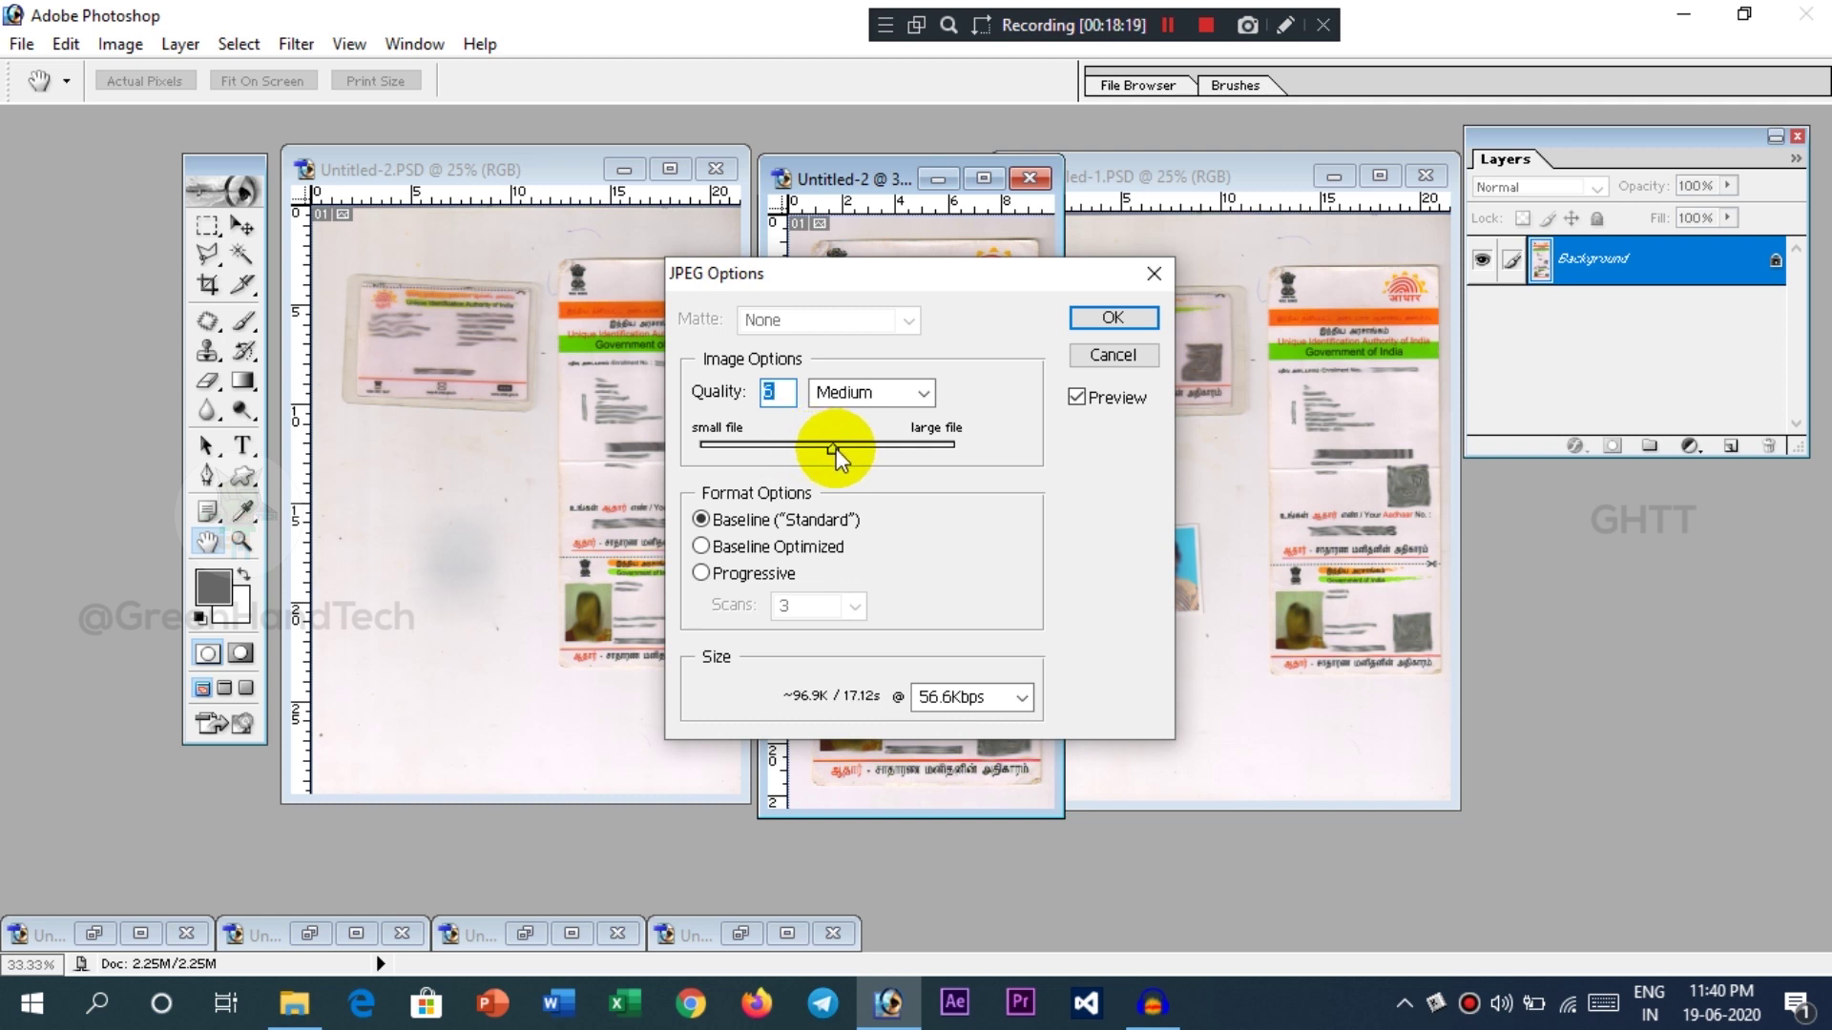
{"action": "left_click_drag", "start_coordinate": [836, 448], "coordinate": [850, 451]}
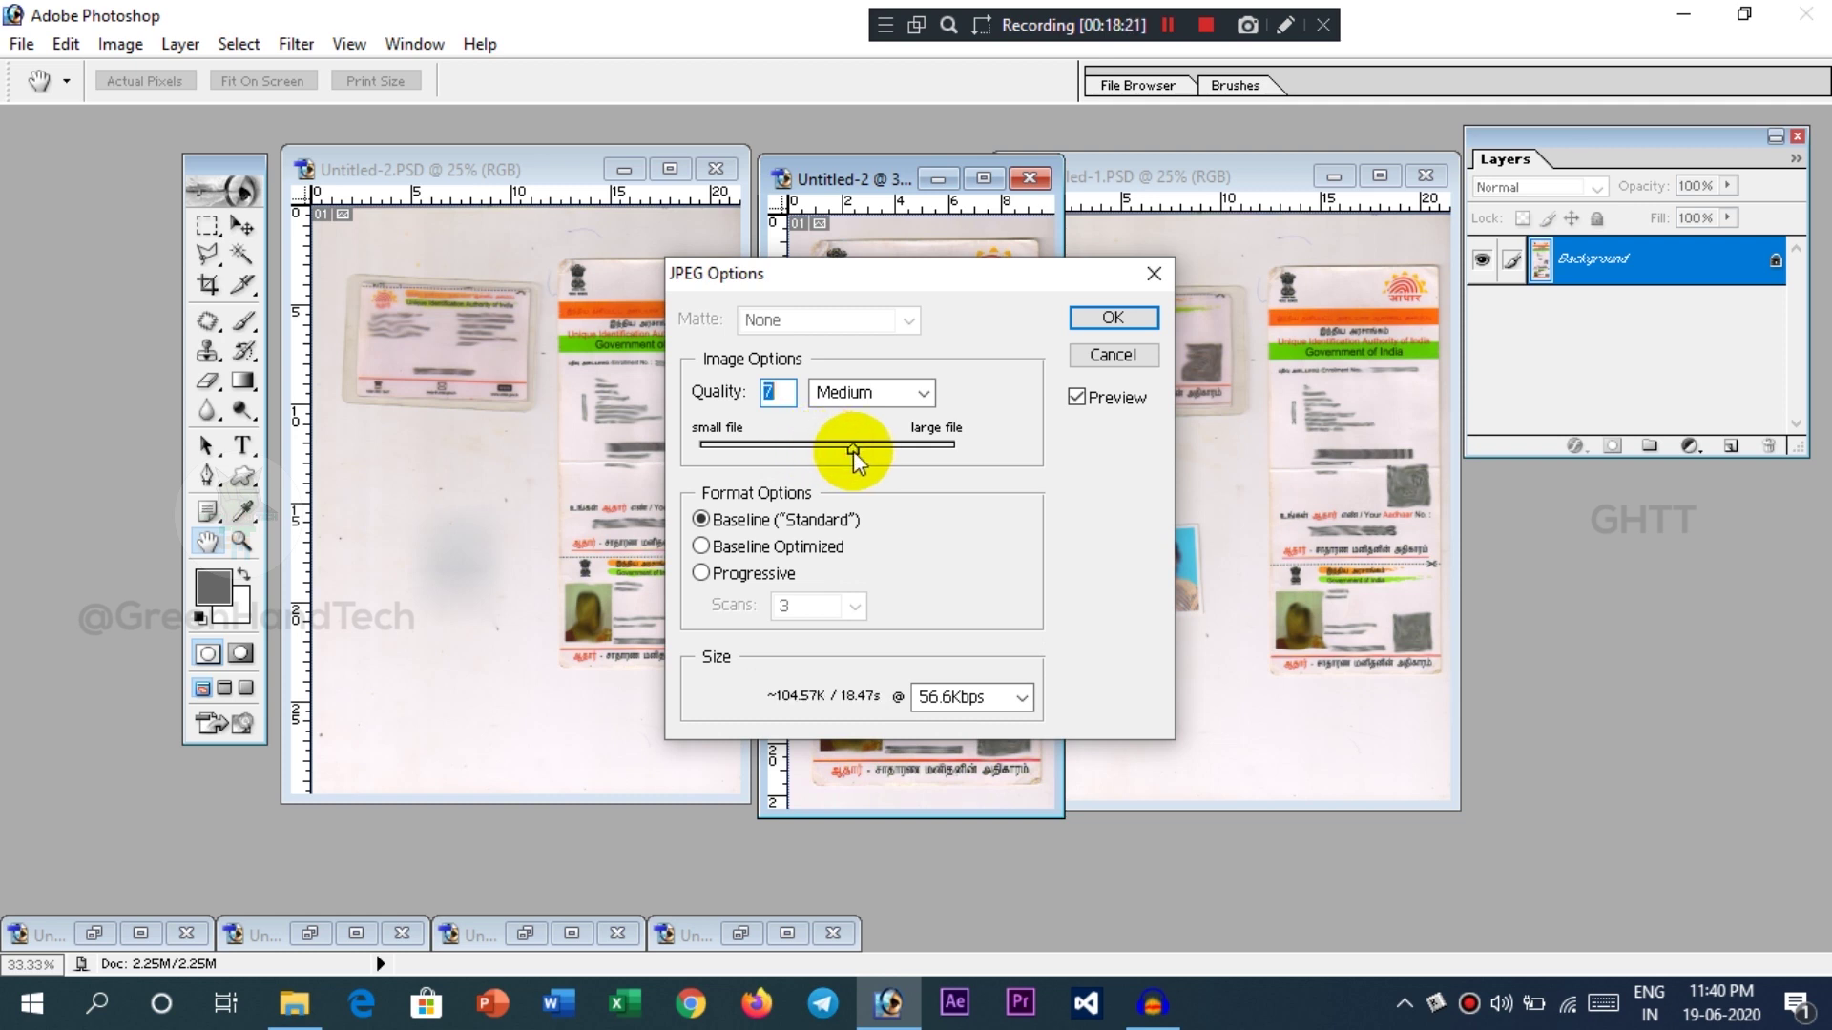
{"action": "left_click_drag", "start_coordinate": [853, 450], "coordinate": [879, 450]}
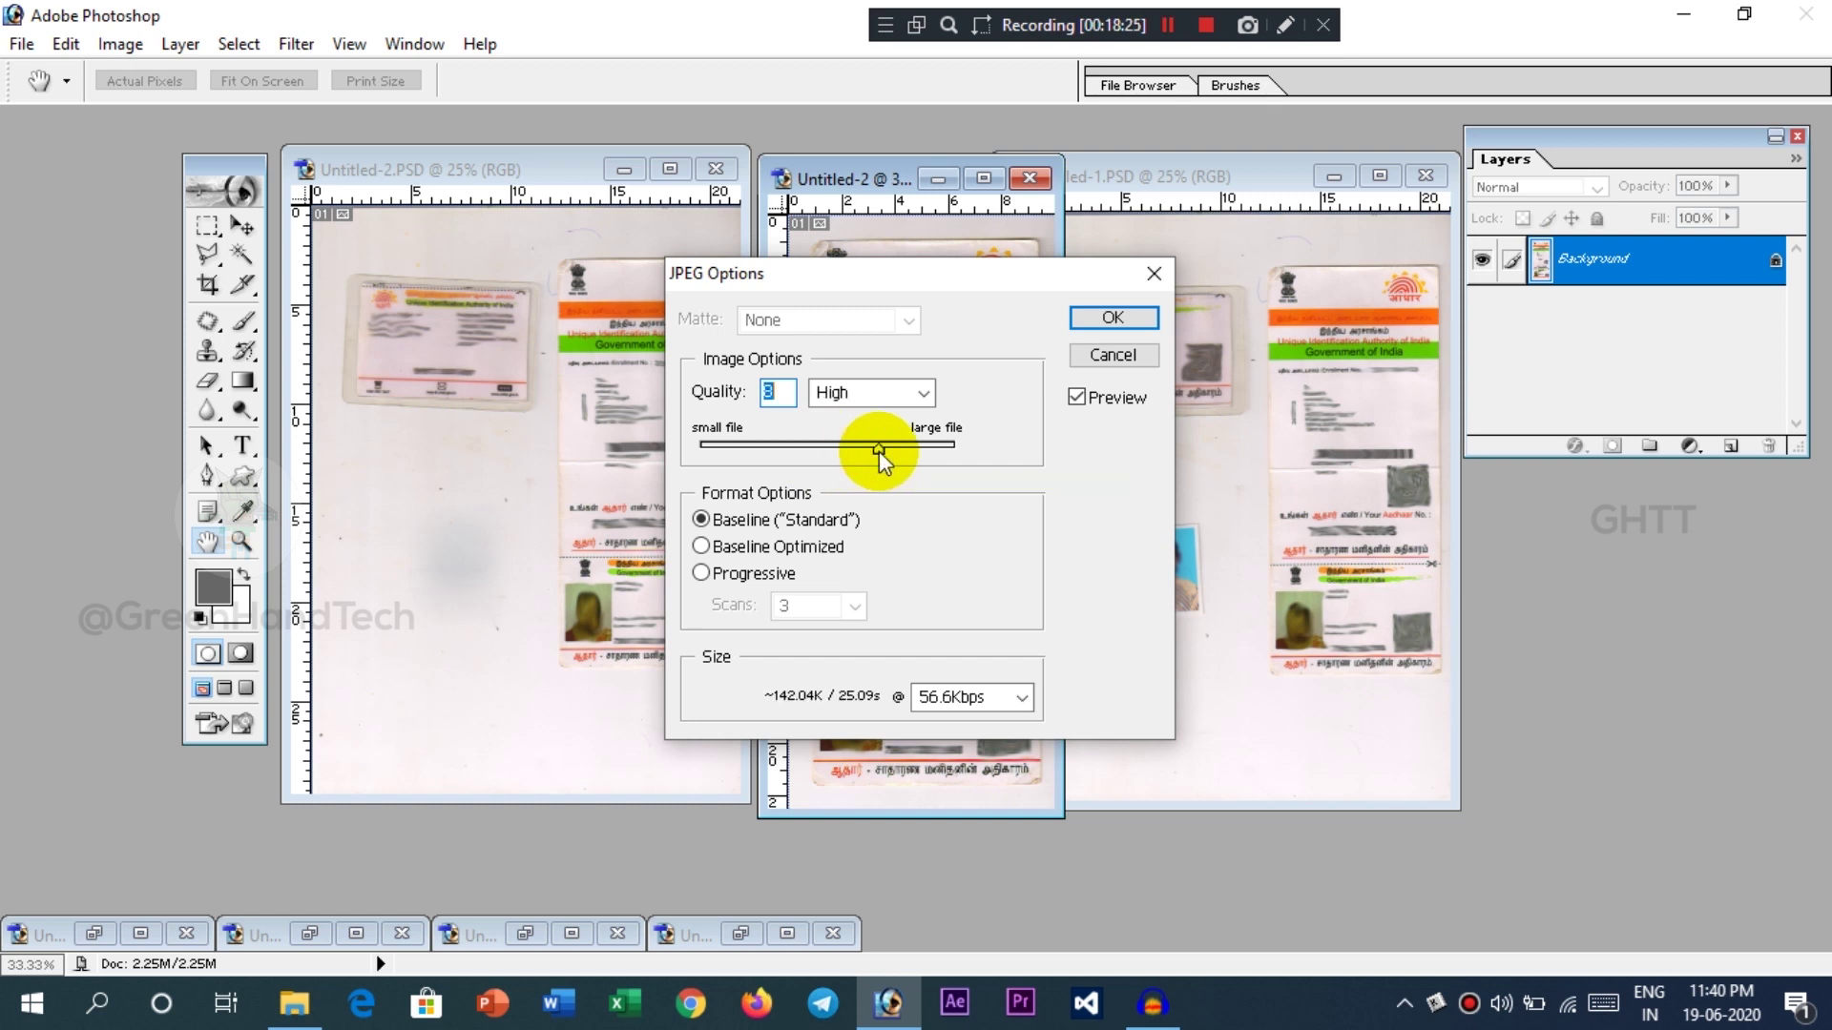
{"action": "left_click_drag", "start_coordinate": [878, 450], "coordinate": [914, 452]}
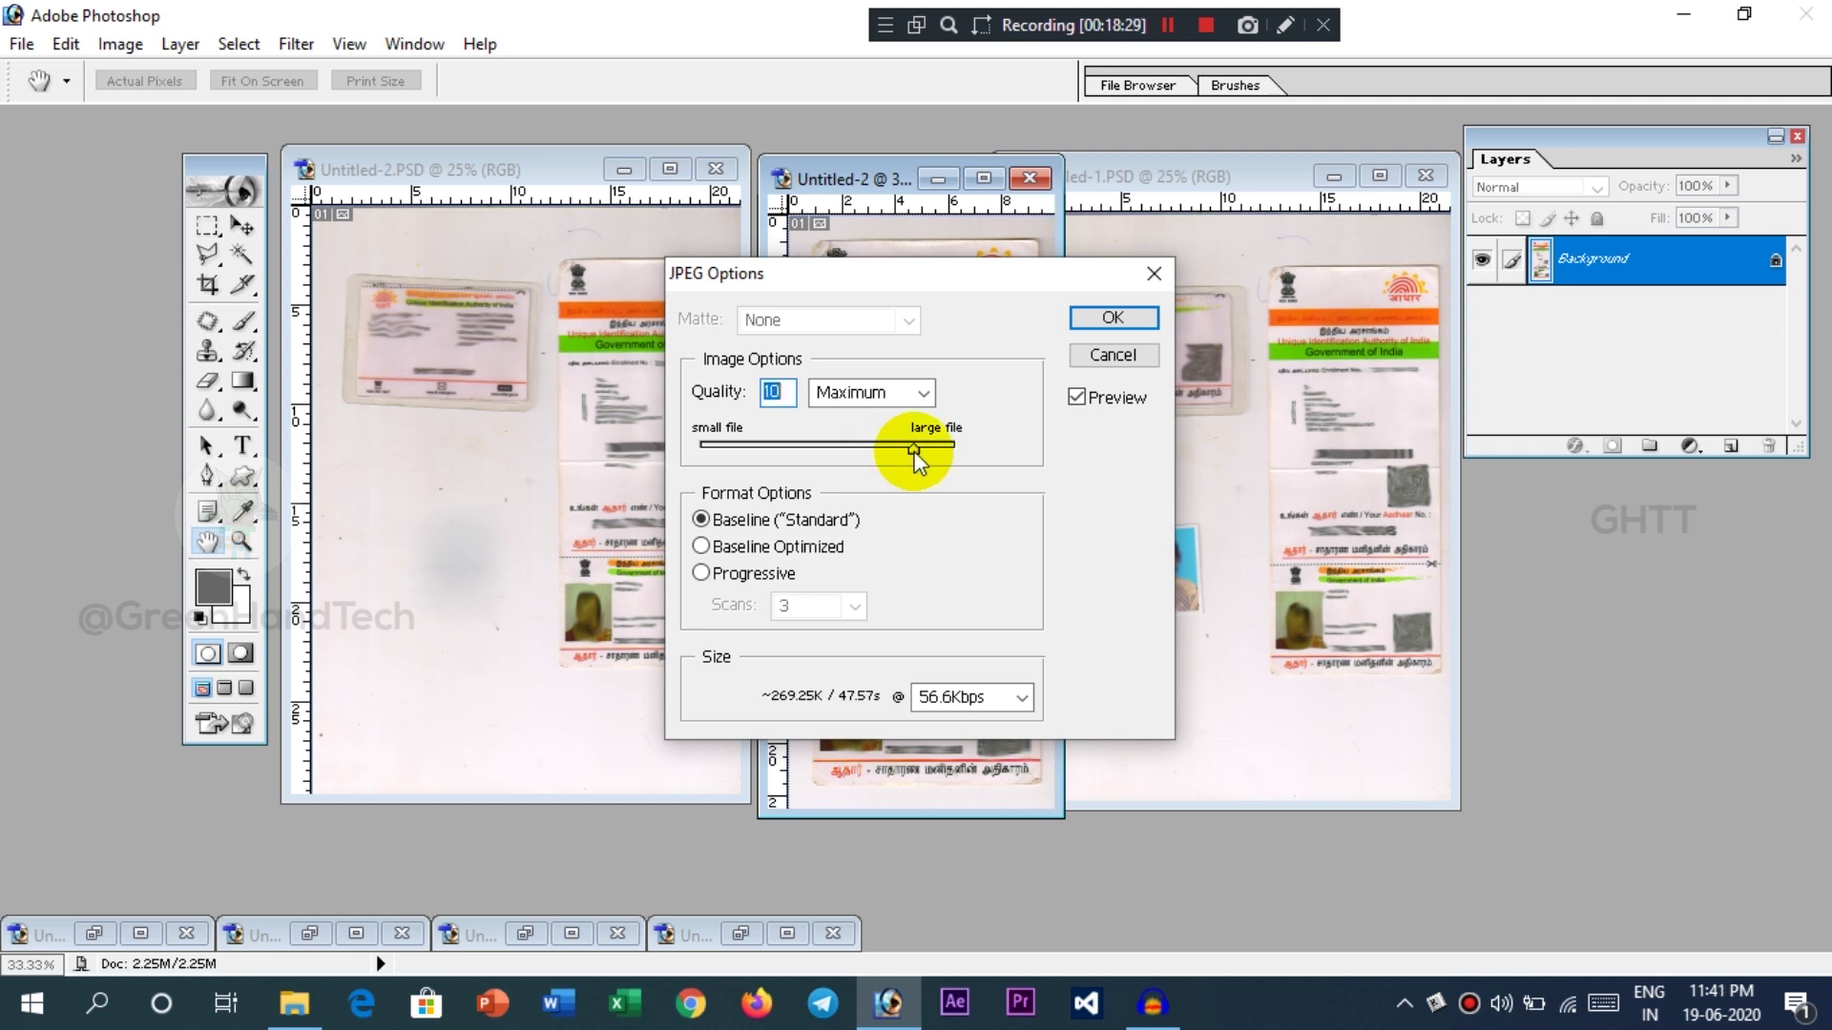
{"action": "left_click_drag", "start_coordinate": [914, 452], "coordinate": [899, 454]}
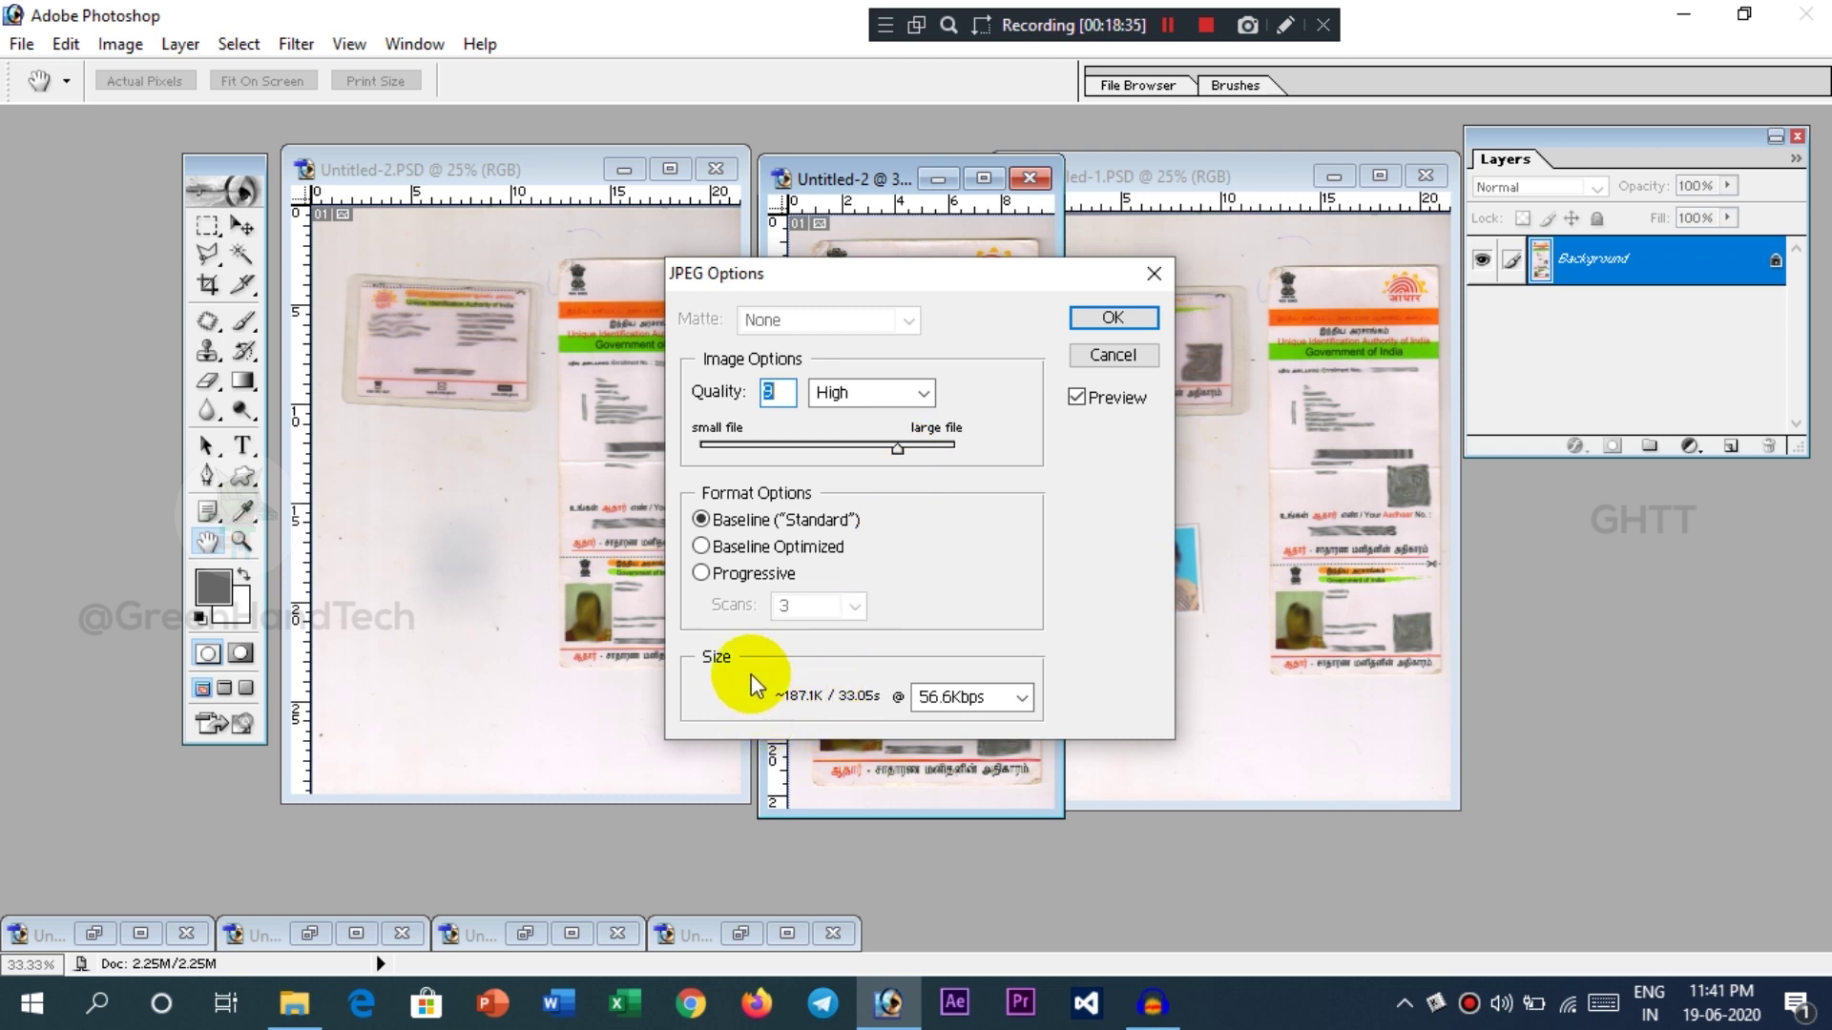
{"action": "left_click", "coordinate": [1097, 318]}
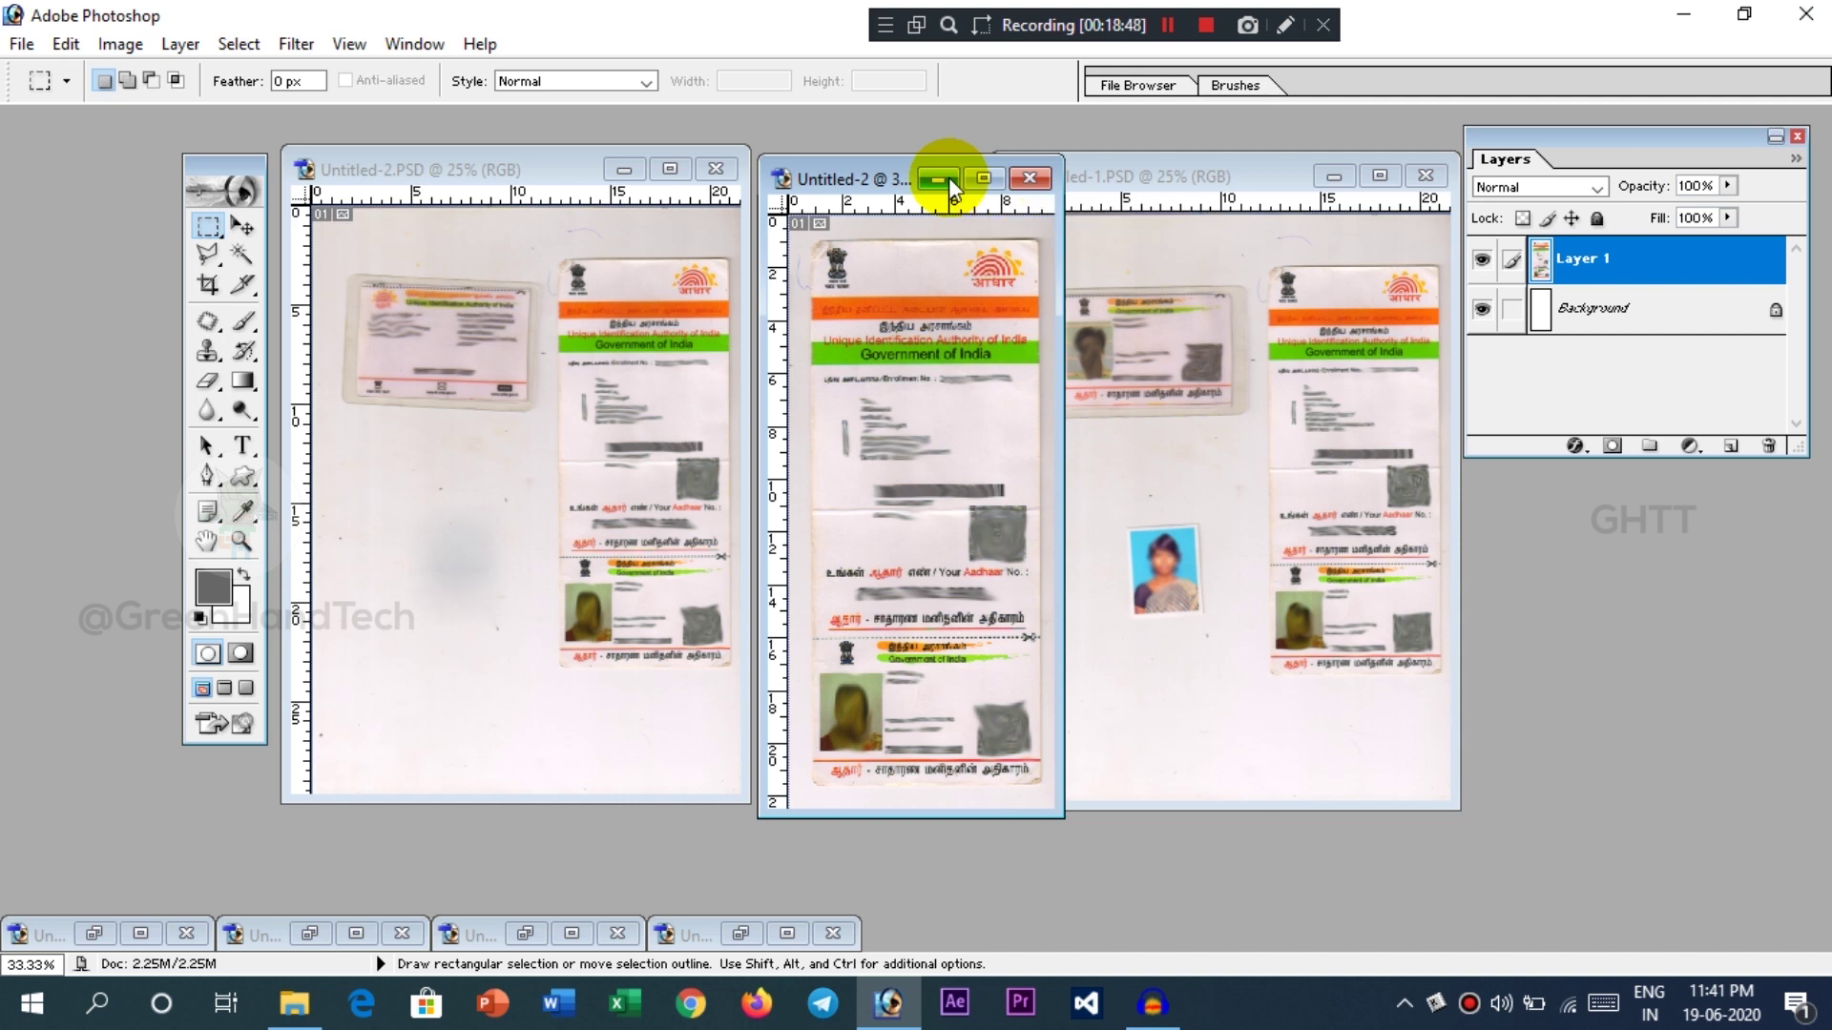
- Minimize the Untitled-2 window and bring up the New document dialog with Ctrl+N
{"action": "left_click", "coordinate": [950, 182]}
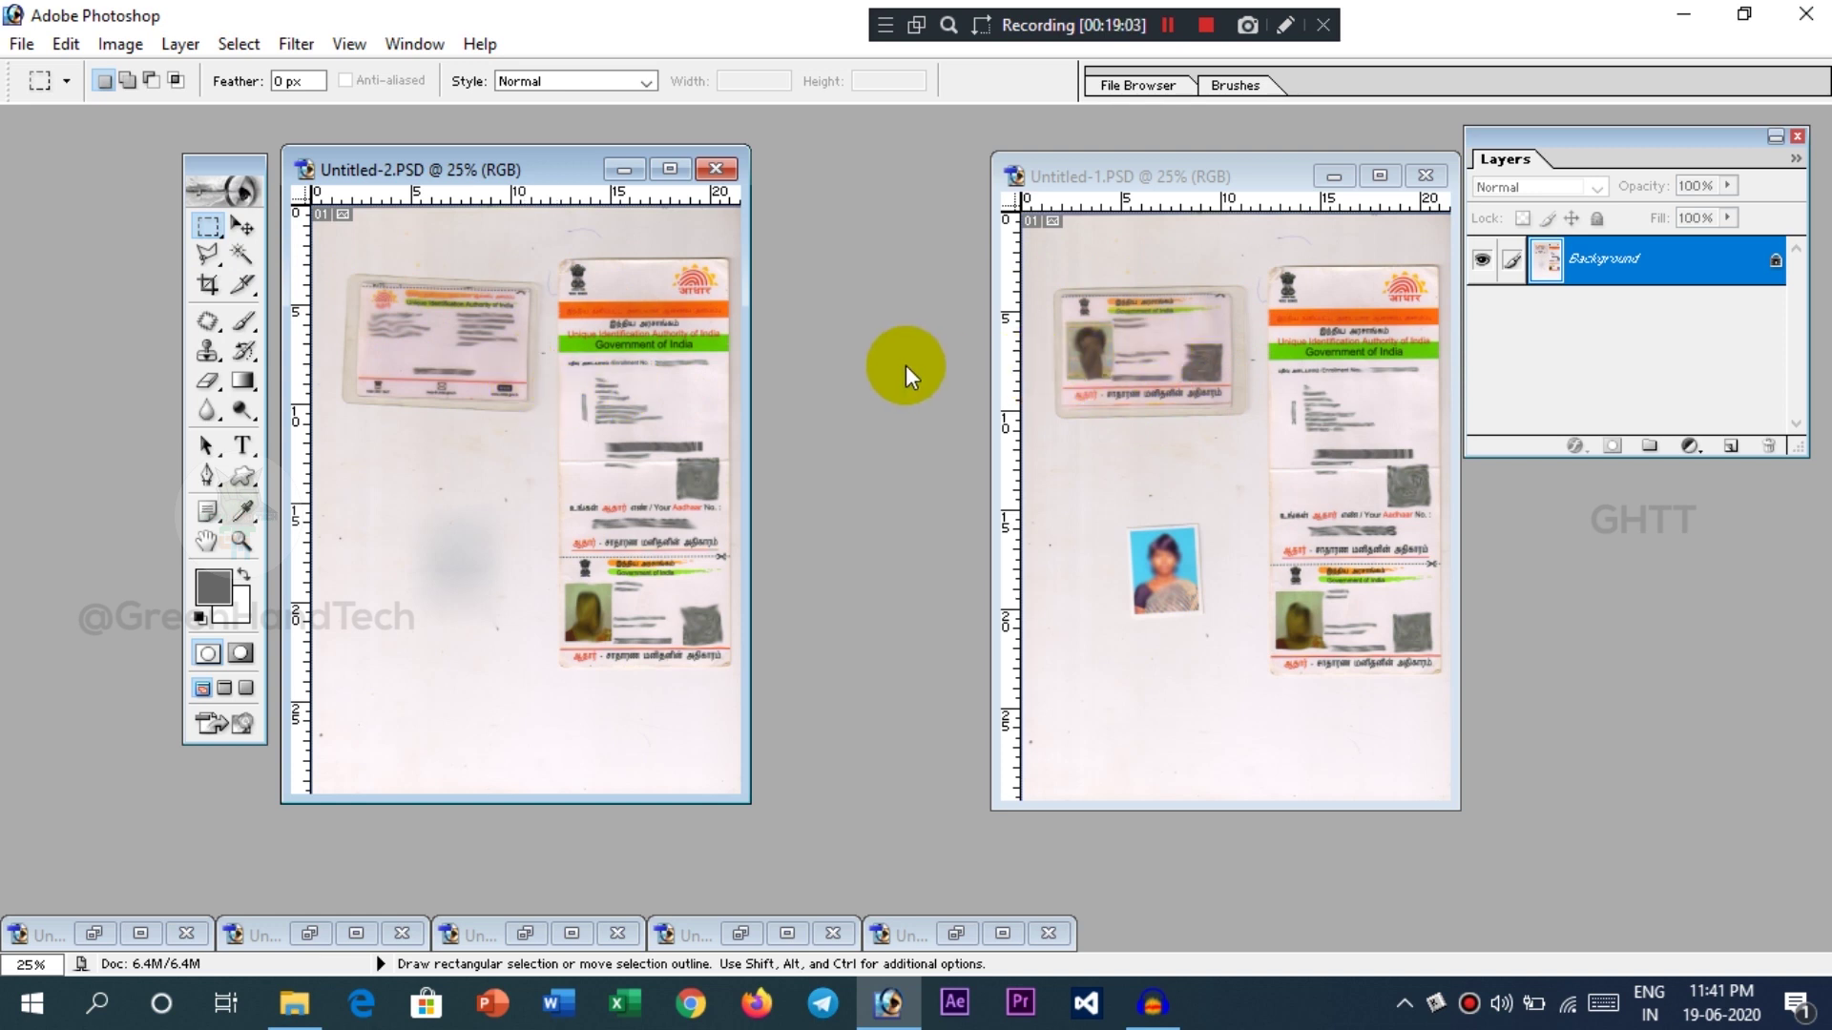
{"action": "key", "text": "ctrl+n"}
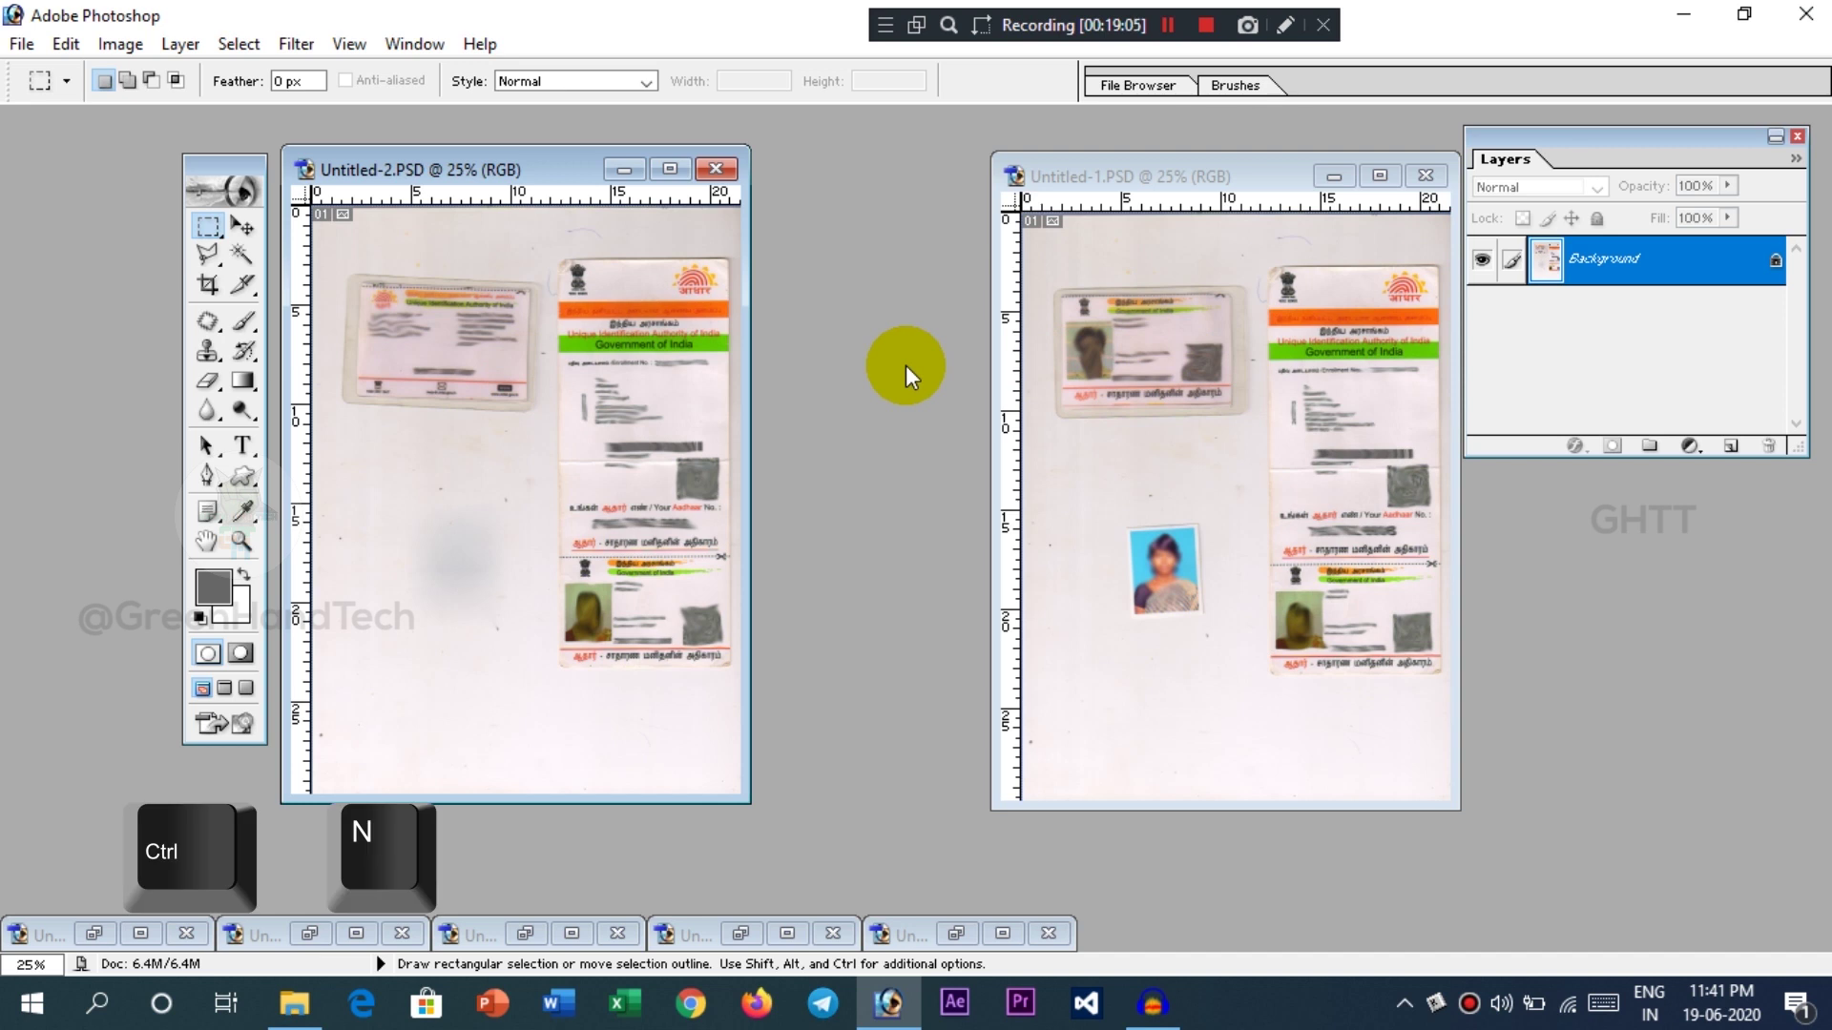
{"action": "key", "text": "ctrl"}
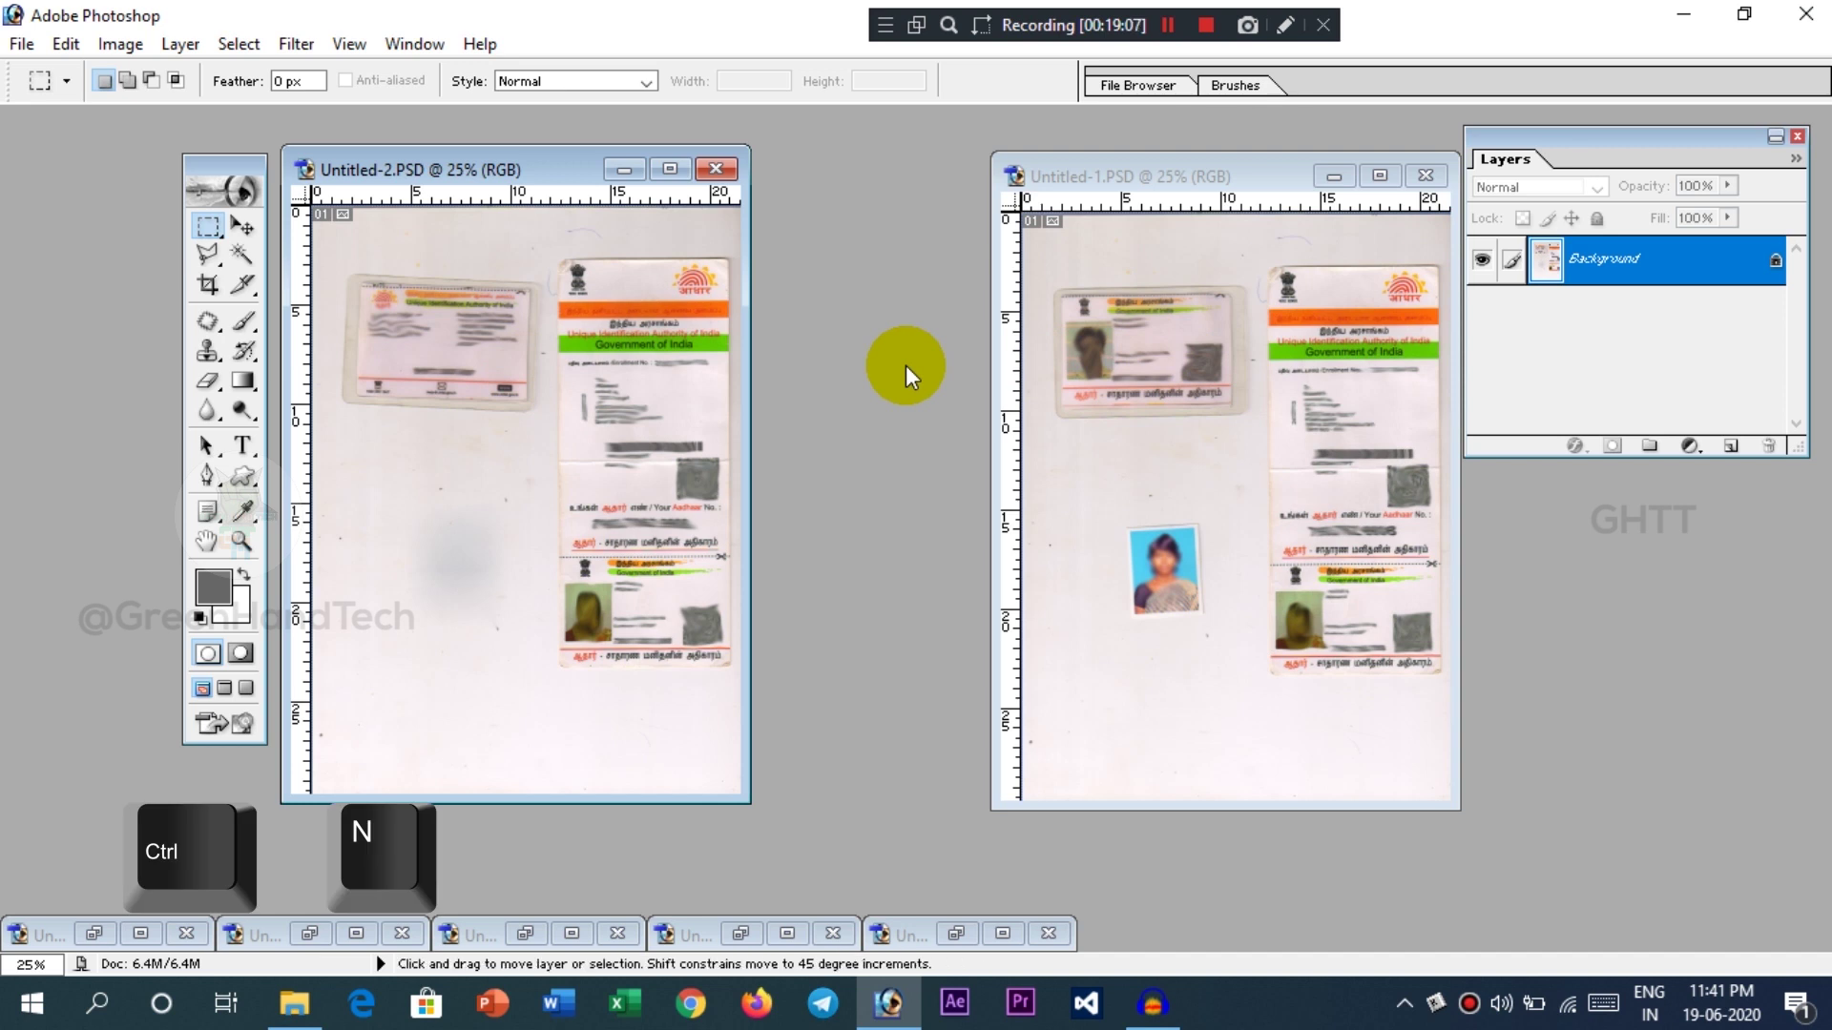
{"action": "key", "text": "ctrl+n"}
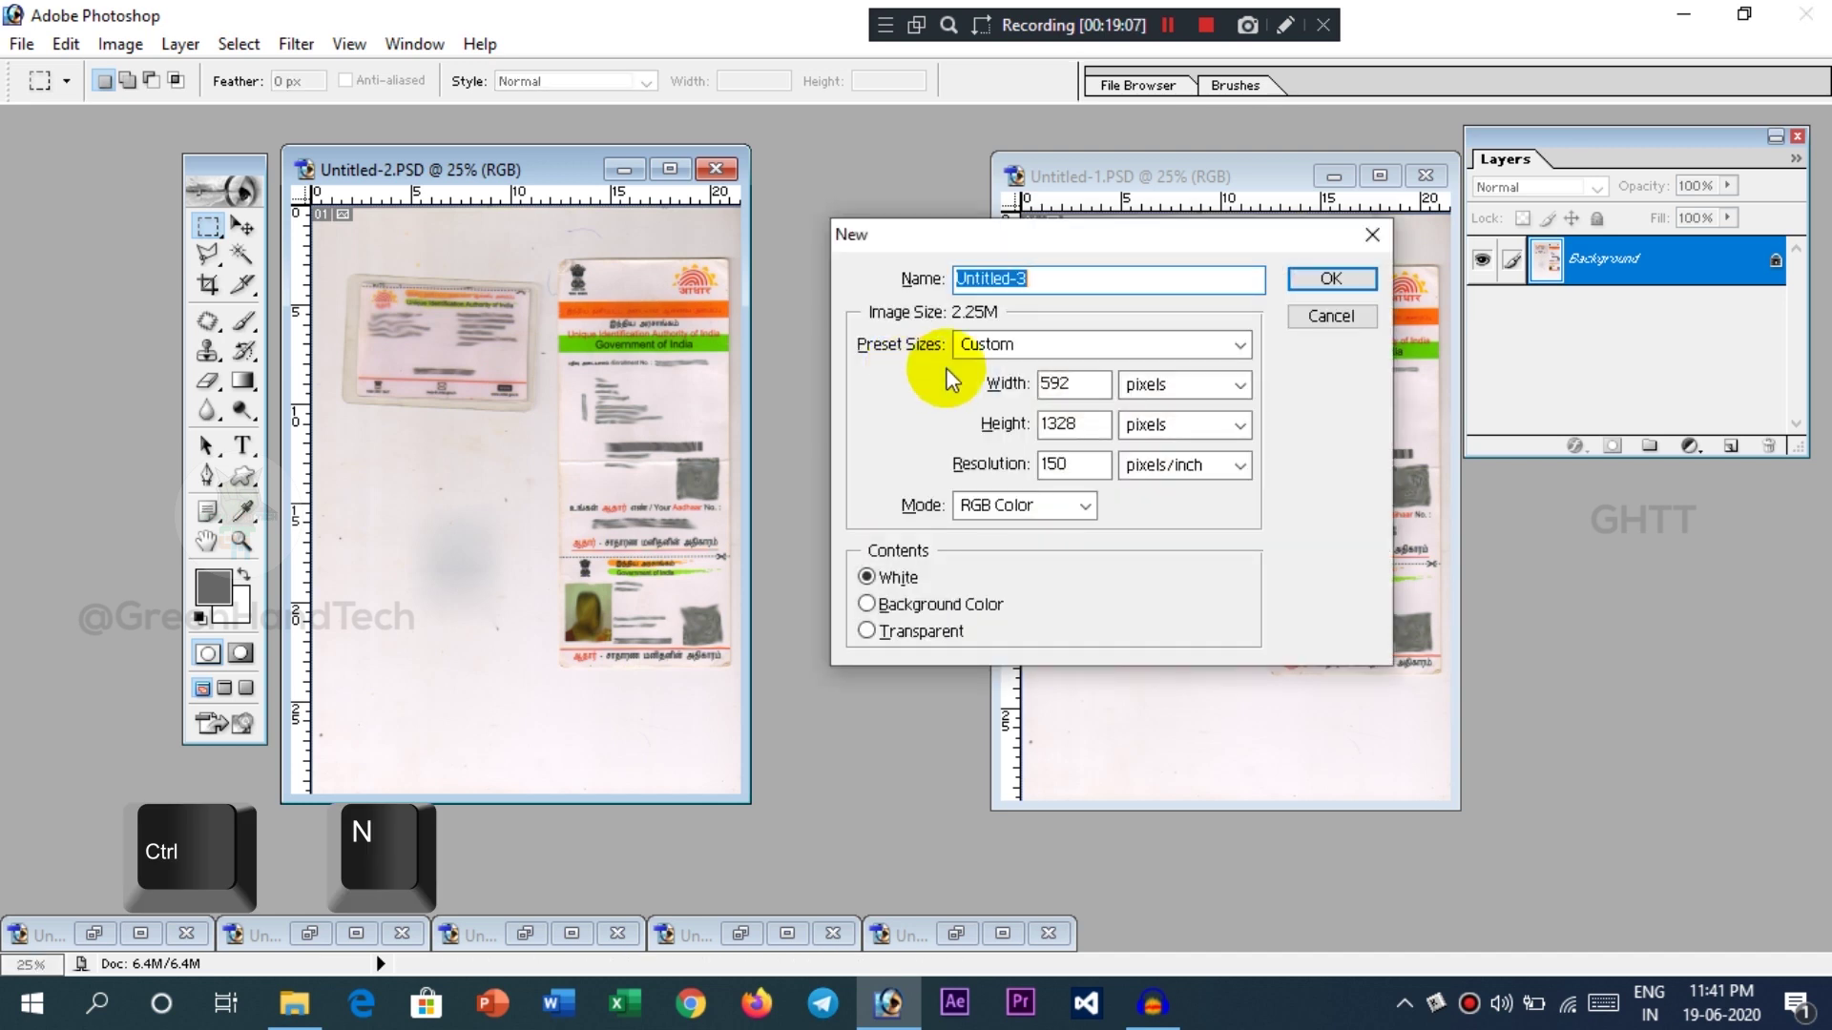
- Try the 4 x 6 preset size, then cancel and reopen the New dialog
{"action": "left_click", "coordinate": [1018, 346]}
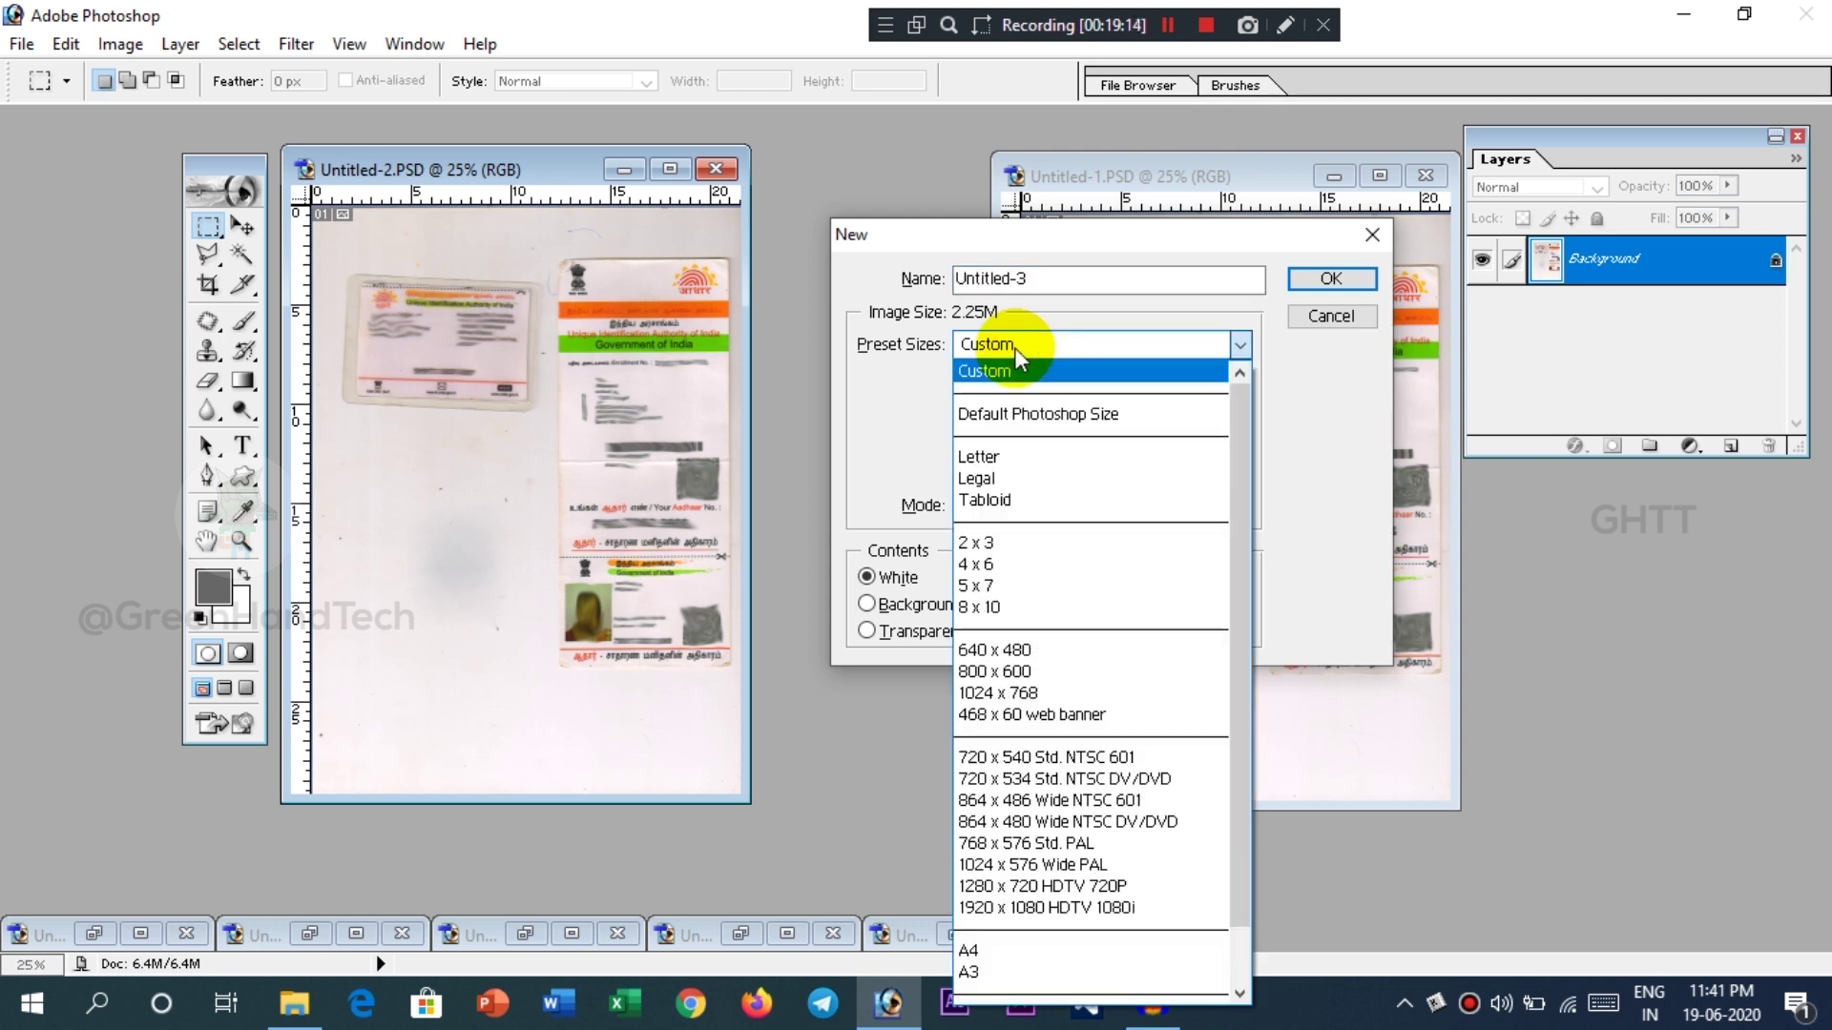
{"action": "left_click", "coordinate": [1050, 565]}
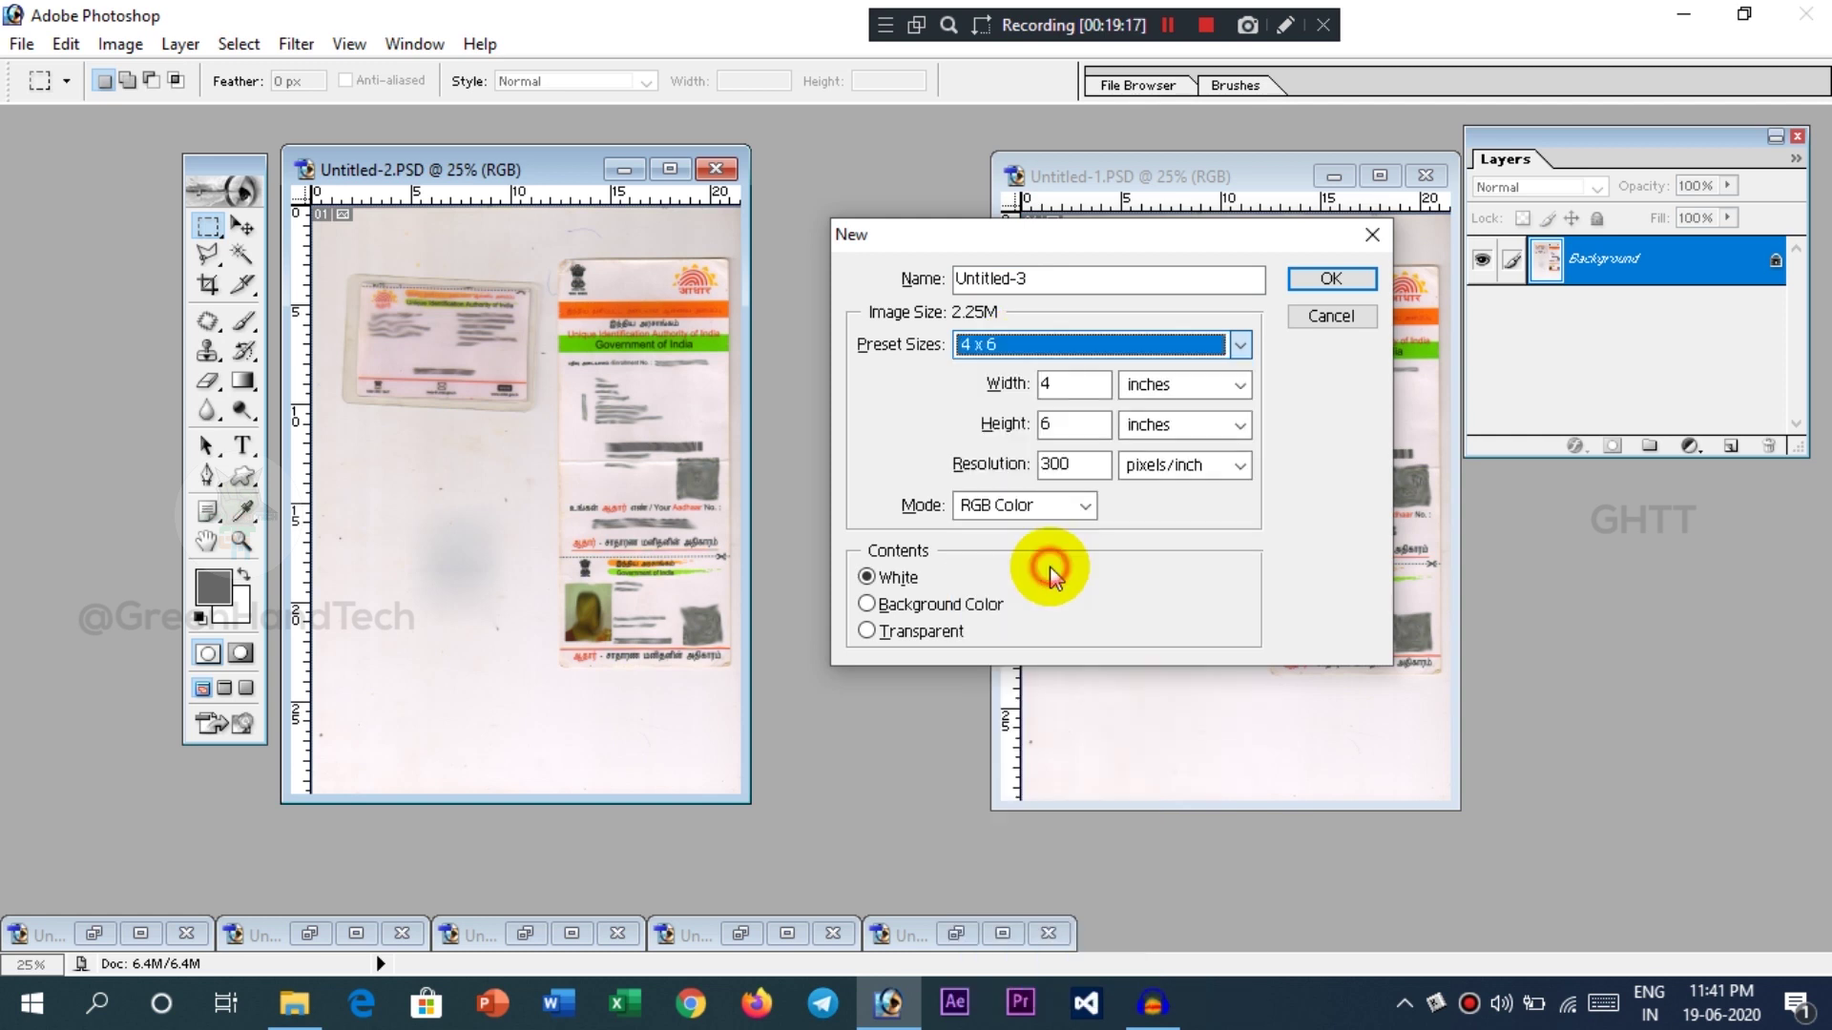
{"action": "left_click", "coordinate": [1067, 356]}
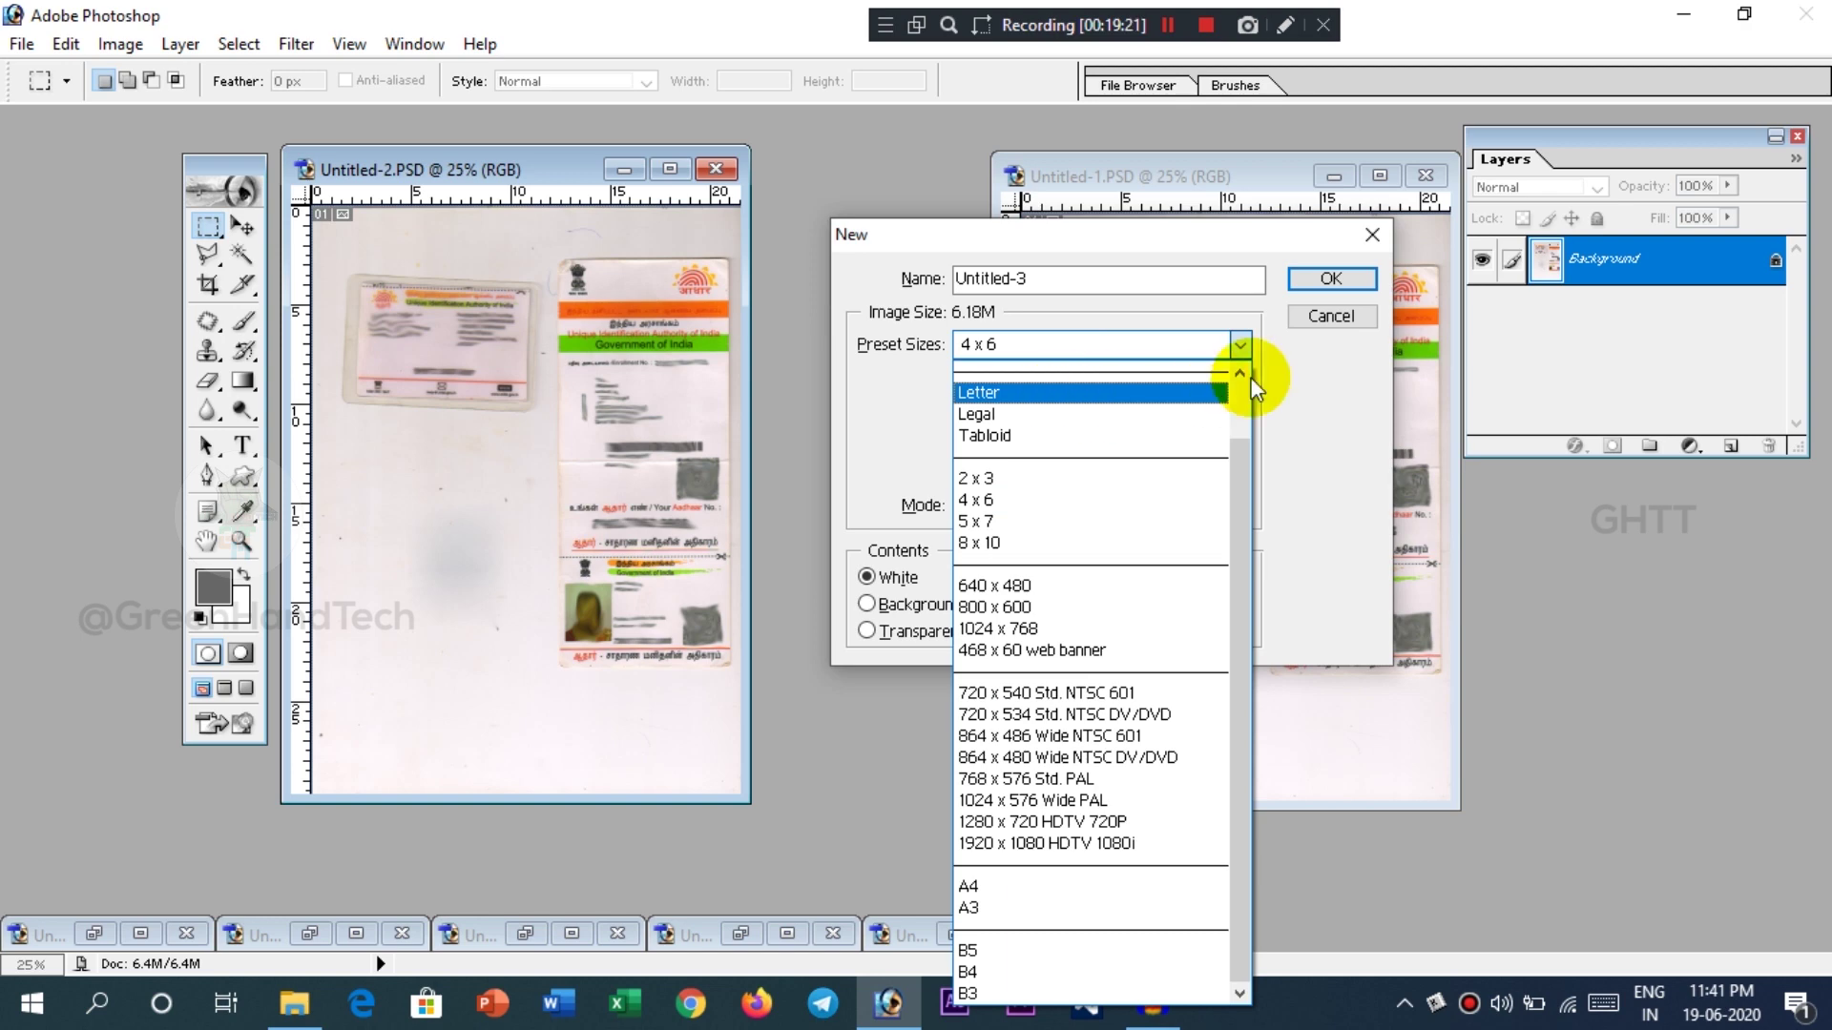
{"action": "left_click", "coordinate": [1308, 313]}
{"action": "left_click", "coordinate": [1308, 312]}
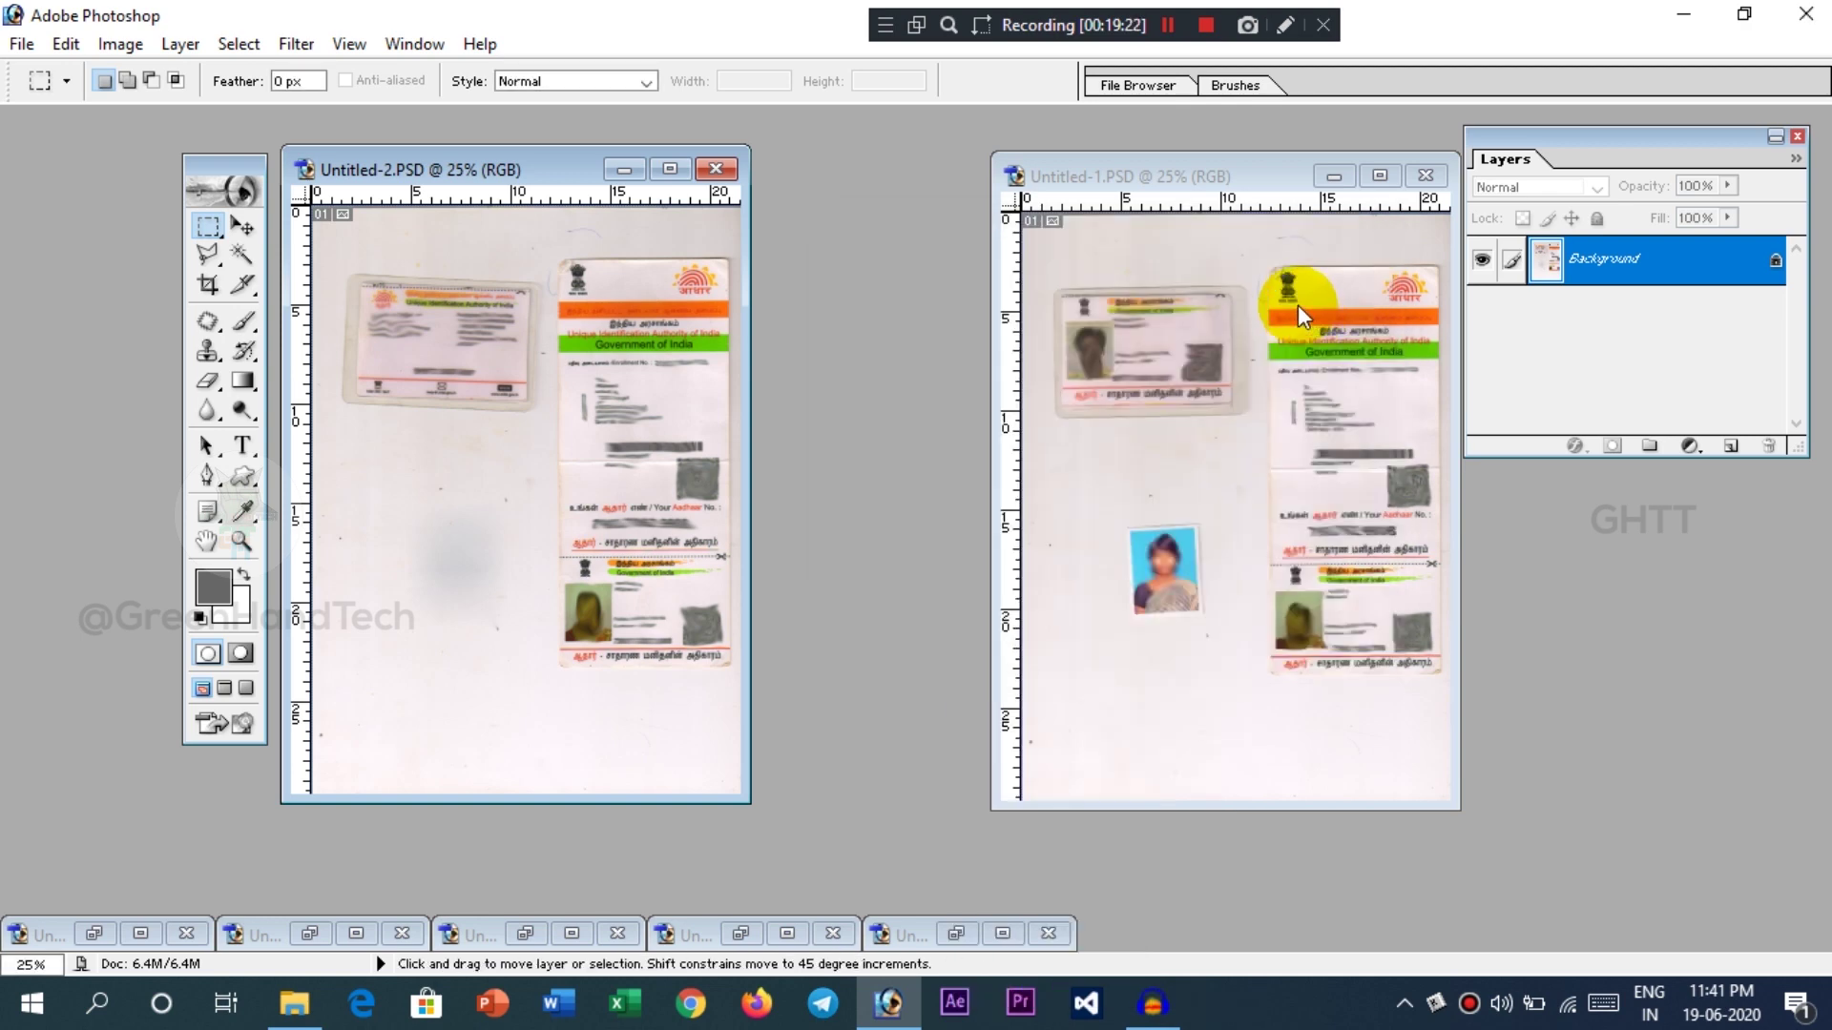
{"action": "key", "text": "ctrl+n"}
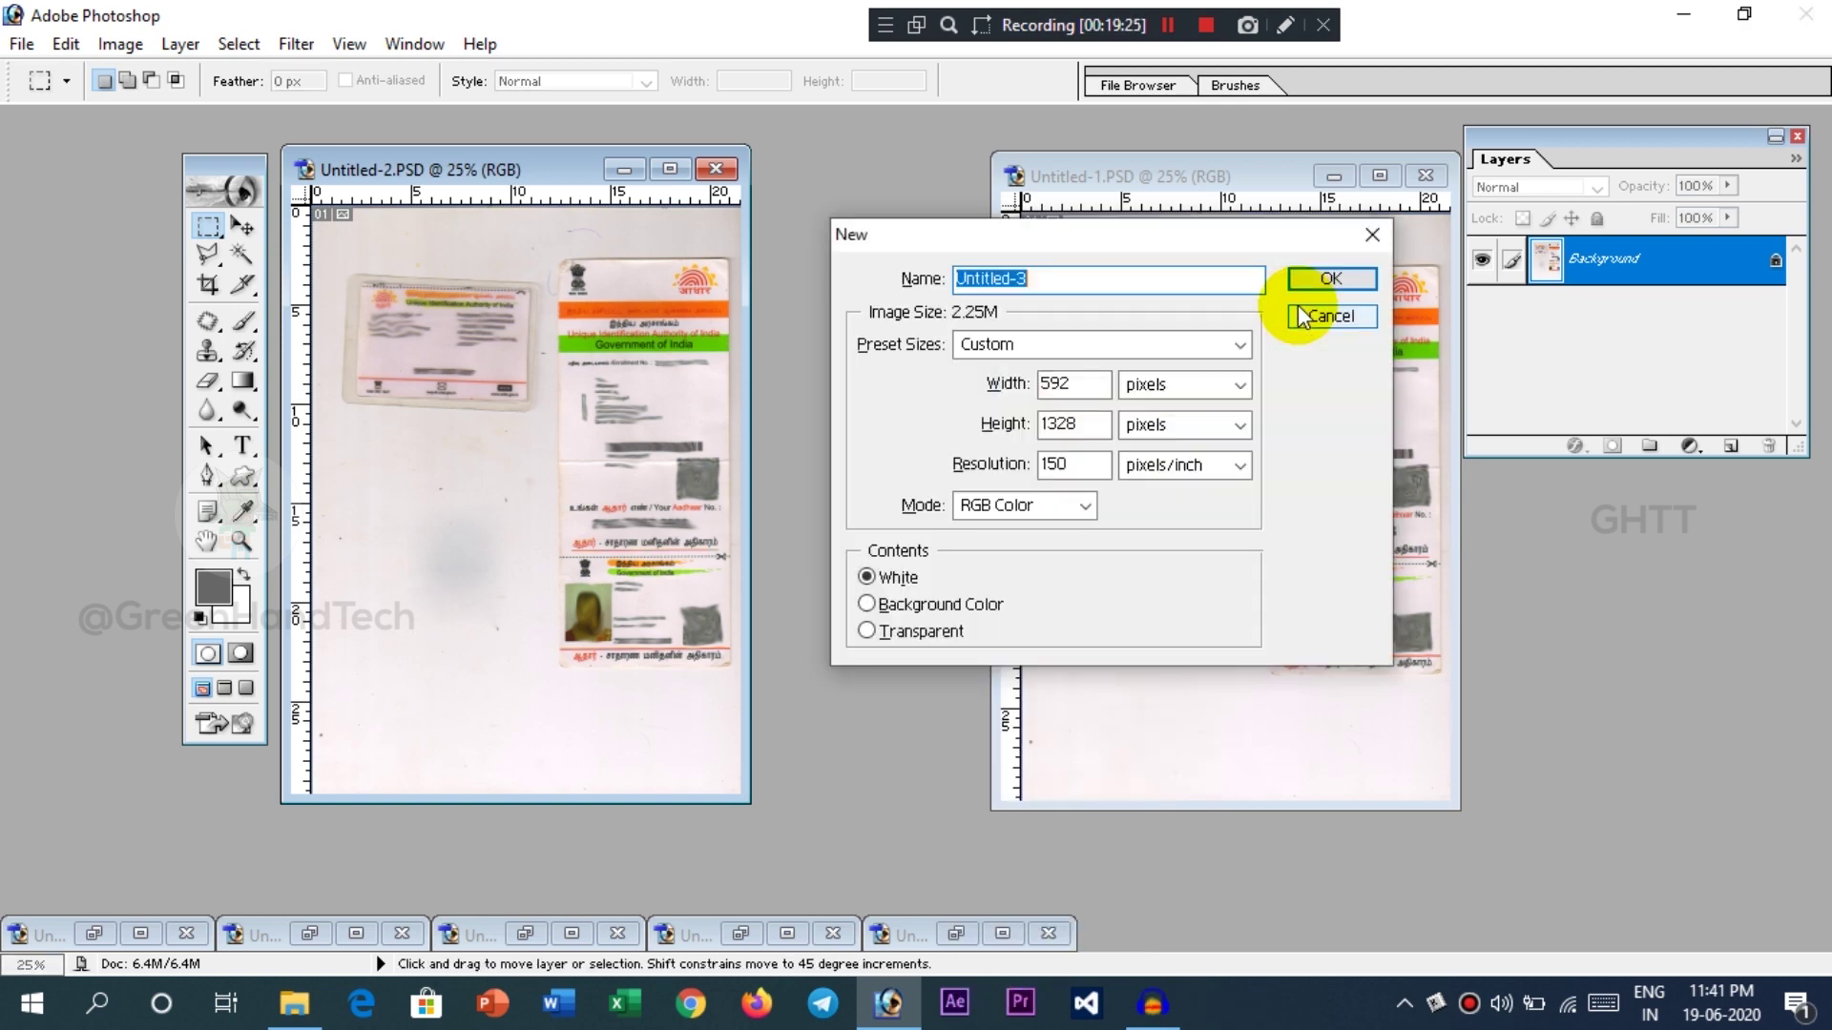
- Create a new document 4 in wide, 6 in high at 200 pixels/inch
{"action": "left_click_drag", "start_coordinate": [1118, 232], "coordinate": [974, 221]}
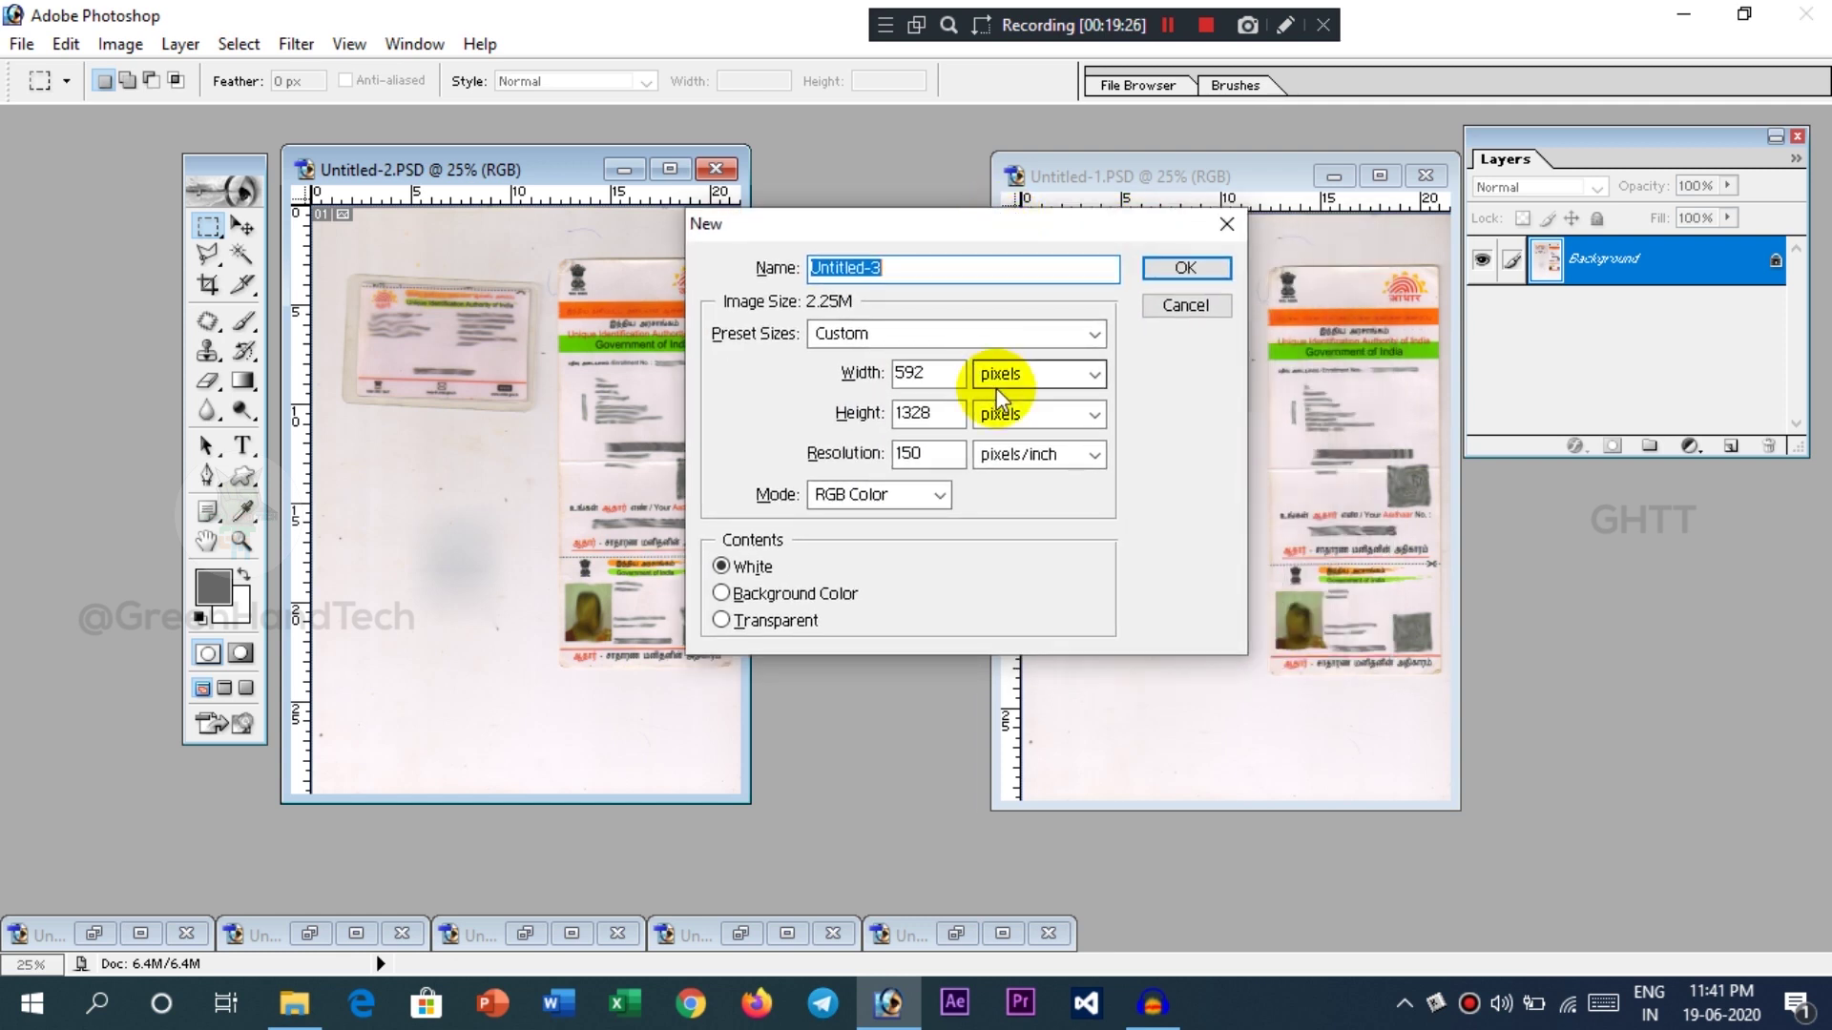
{"action": "double_click", "coordinate": [928, 374]}
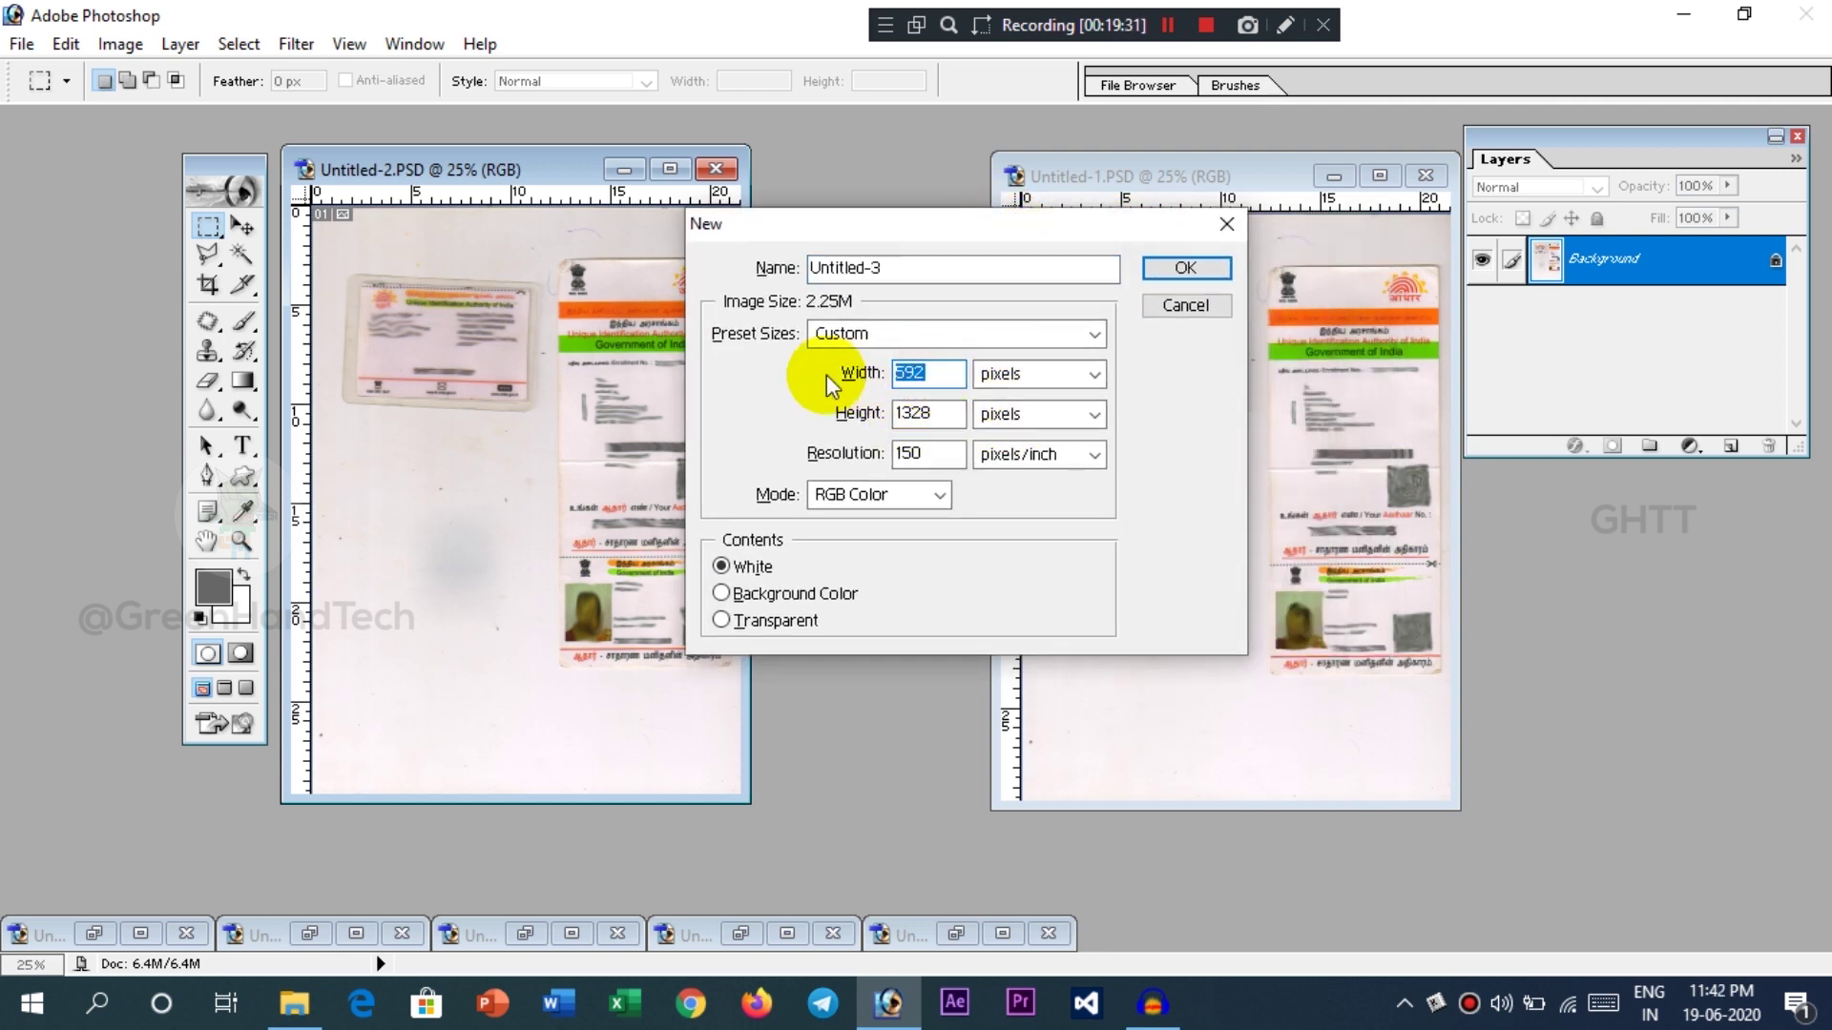
{"action": "type", "text": "4"}
{"action": "left_click", "coordinate": [1057, 376]}
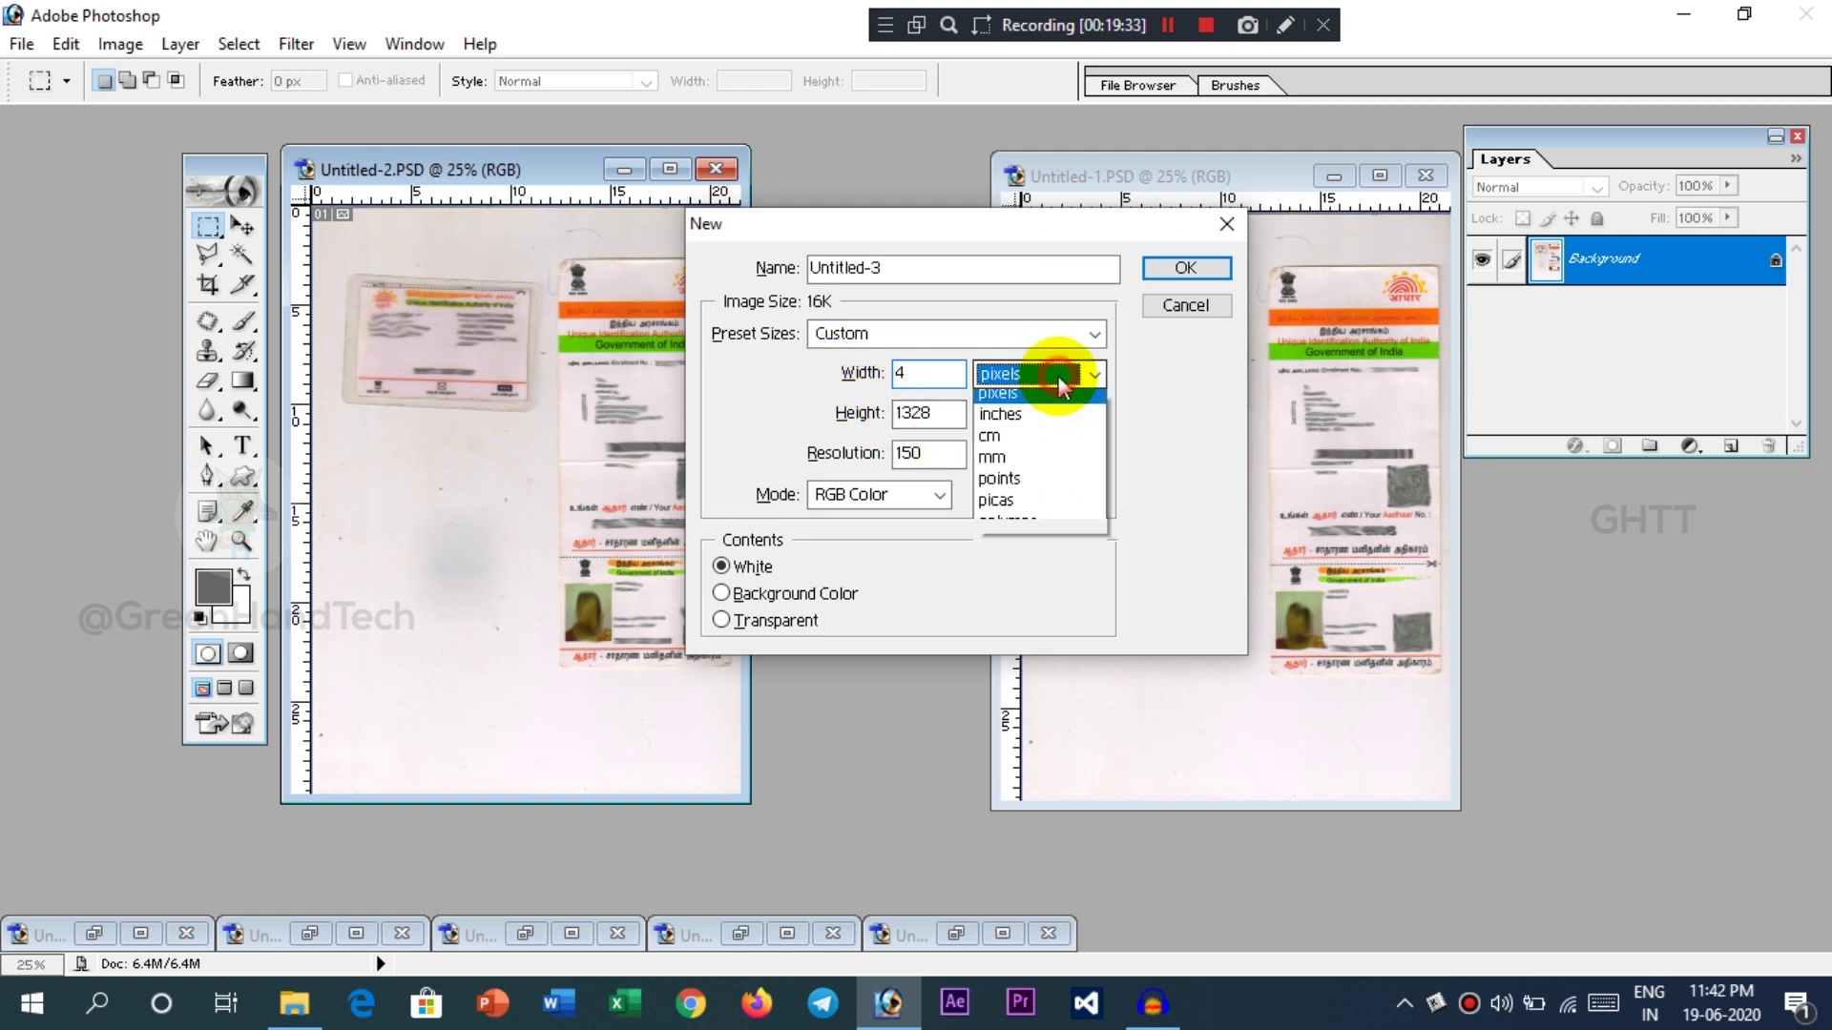
{"action": "left_click", "coordinate": [1049, 422]}
{"action": "double_click", "coordinate": [940, 414]}
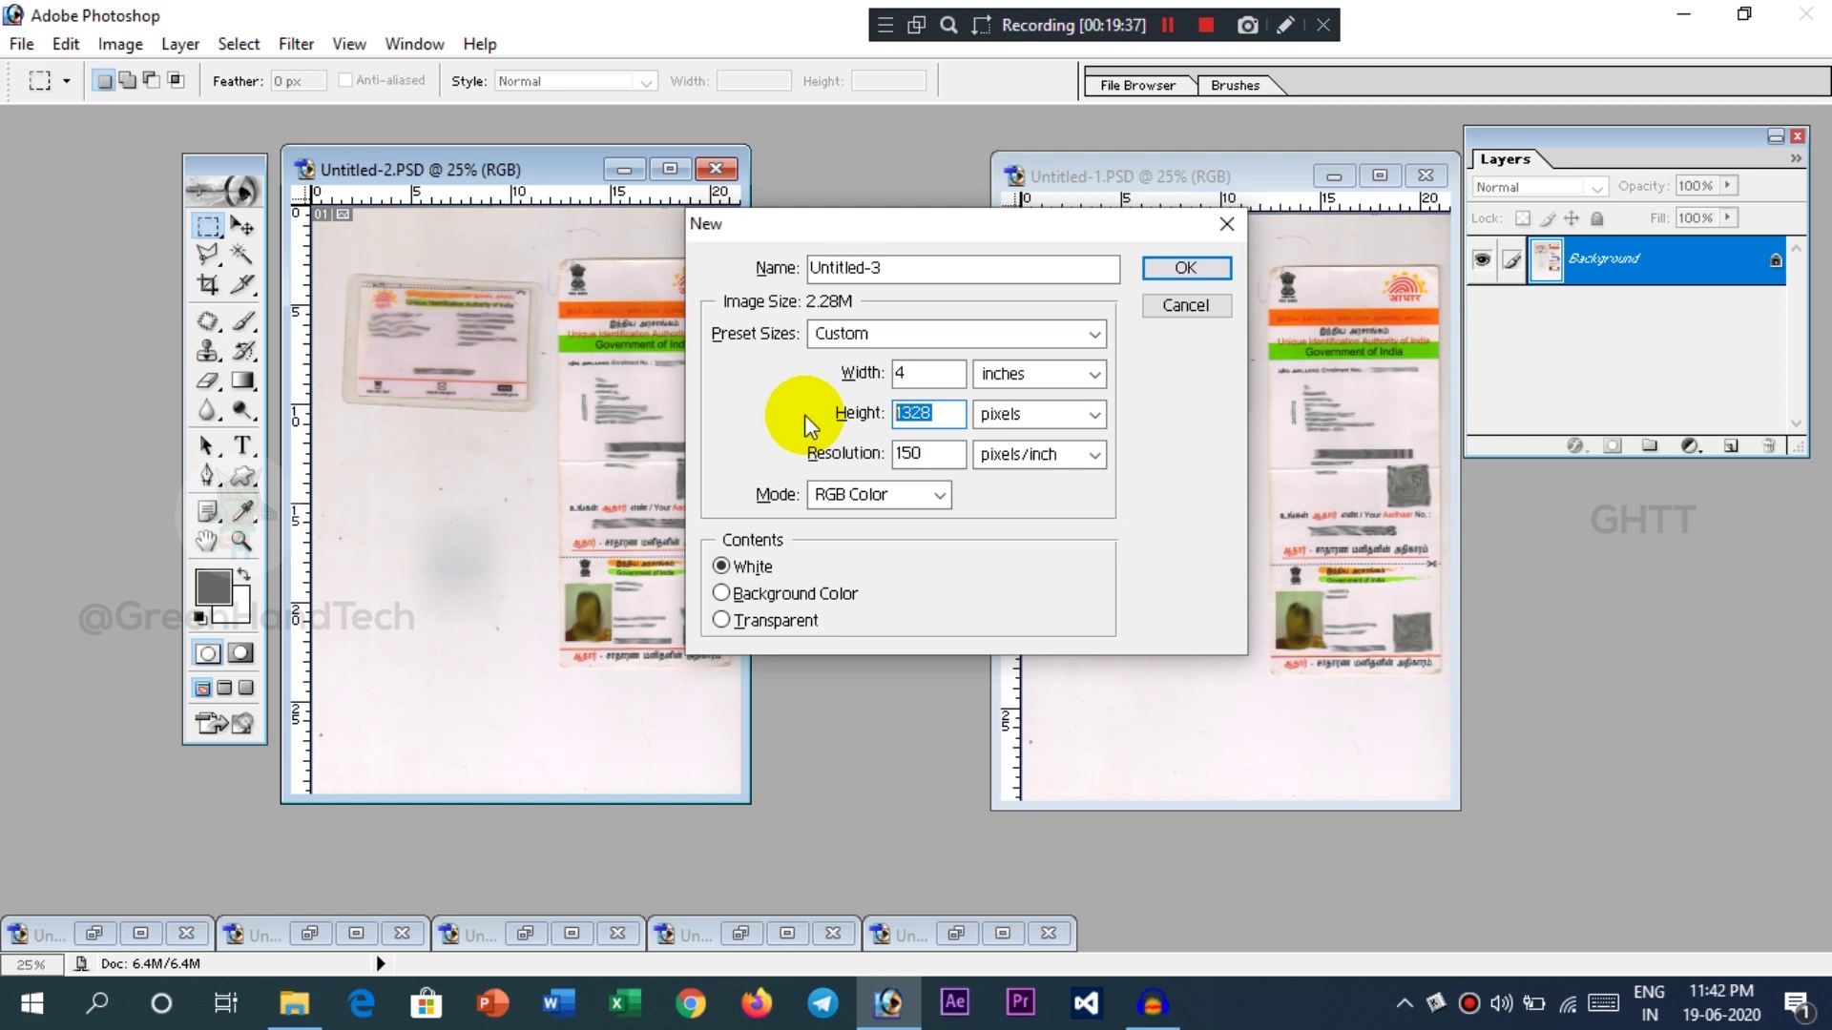
{"action": "type", "text": "6"}
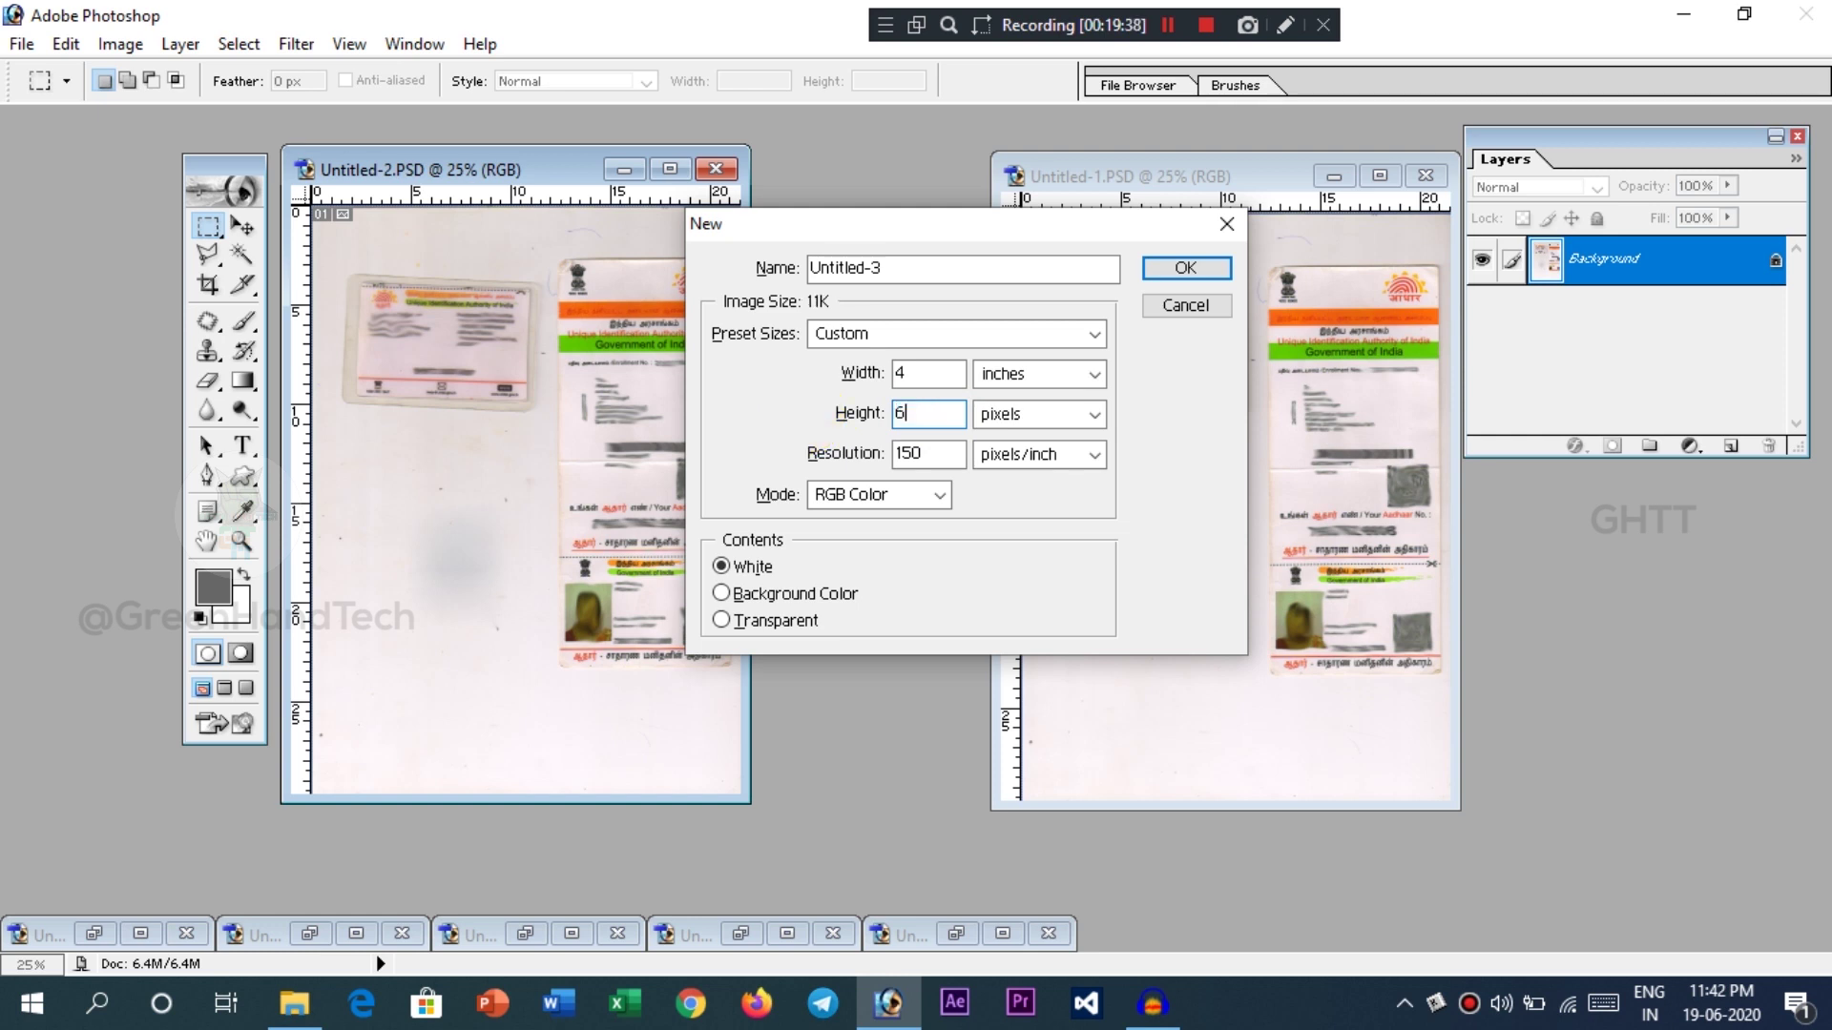
{"action": "left_click", "coordinate": [1040, 418]}
{"action": "left_click", "coordinate": [1045, 462]}
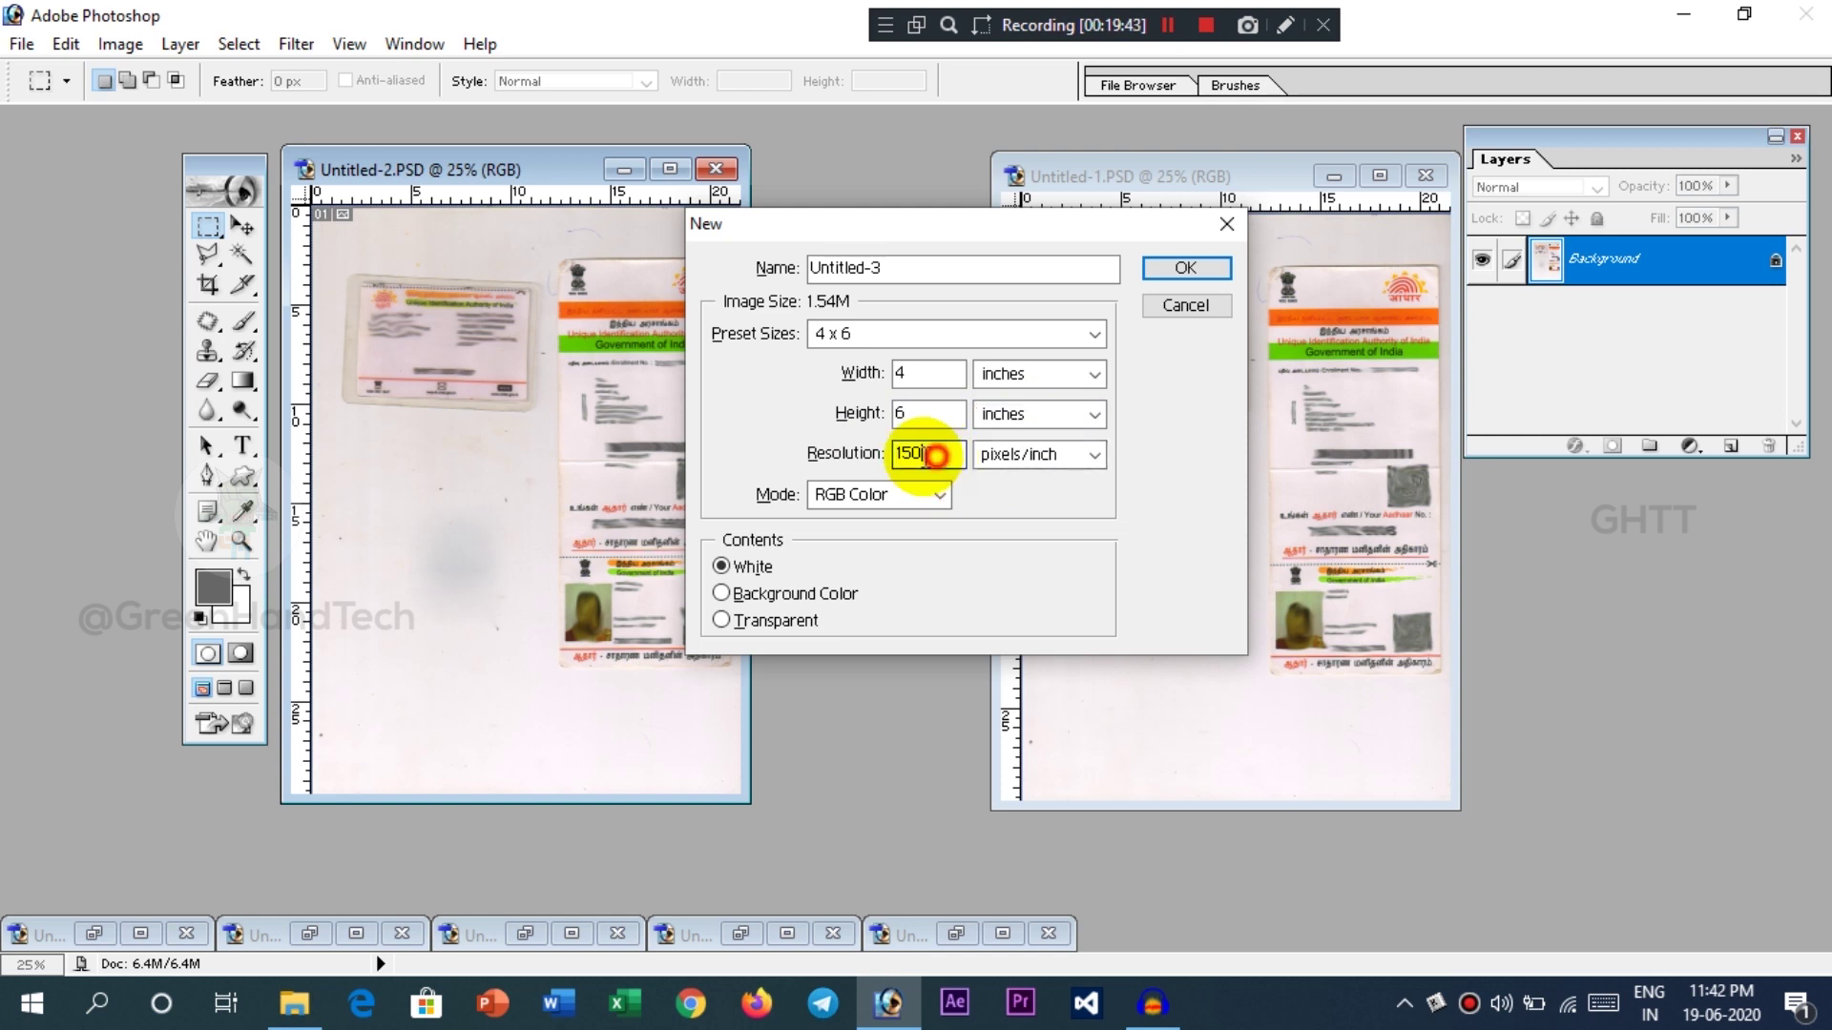
{"action": "left_click_drag", "start_coordinate": [924, 458], "coordinate": [877, 458]}
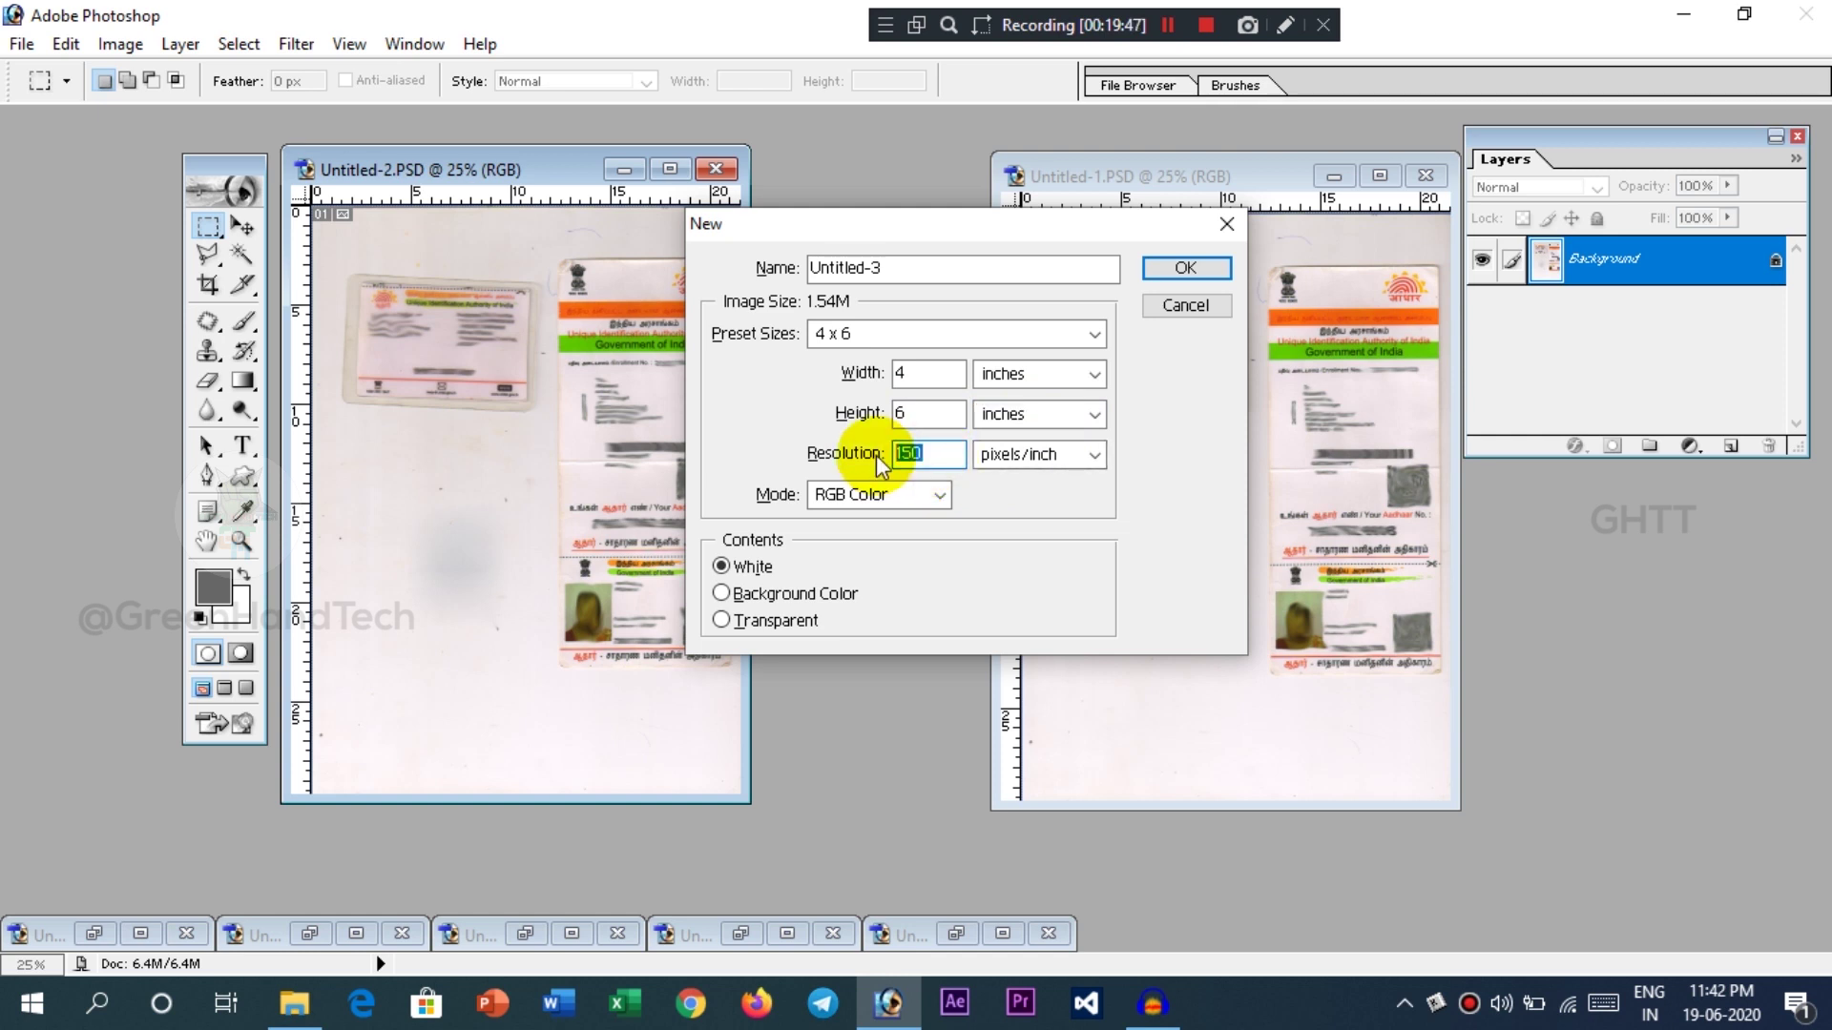
{"action": "type", "text": "200"}
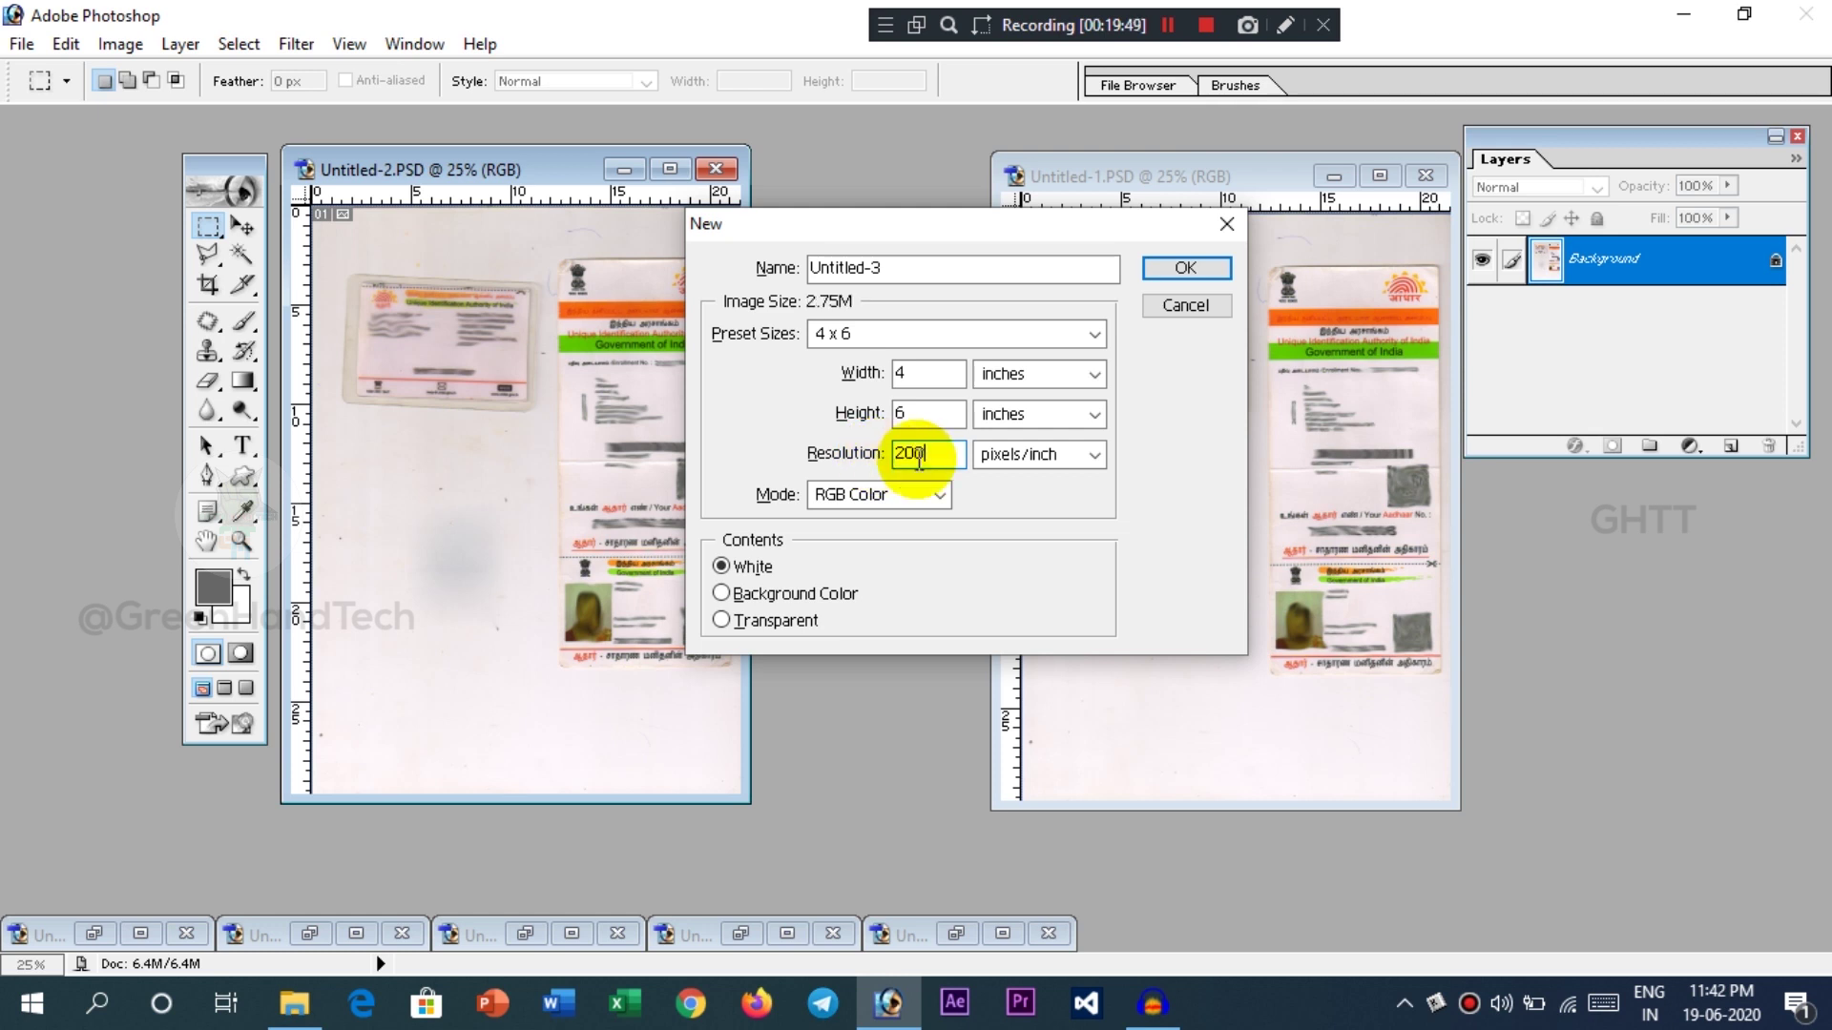
{"action": "left_click", "coordinate": [1013, 465]}
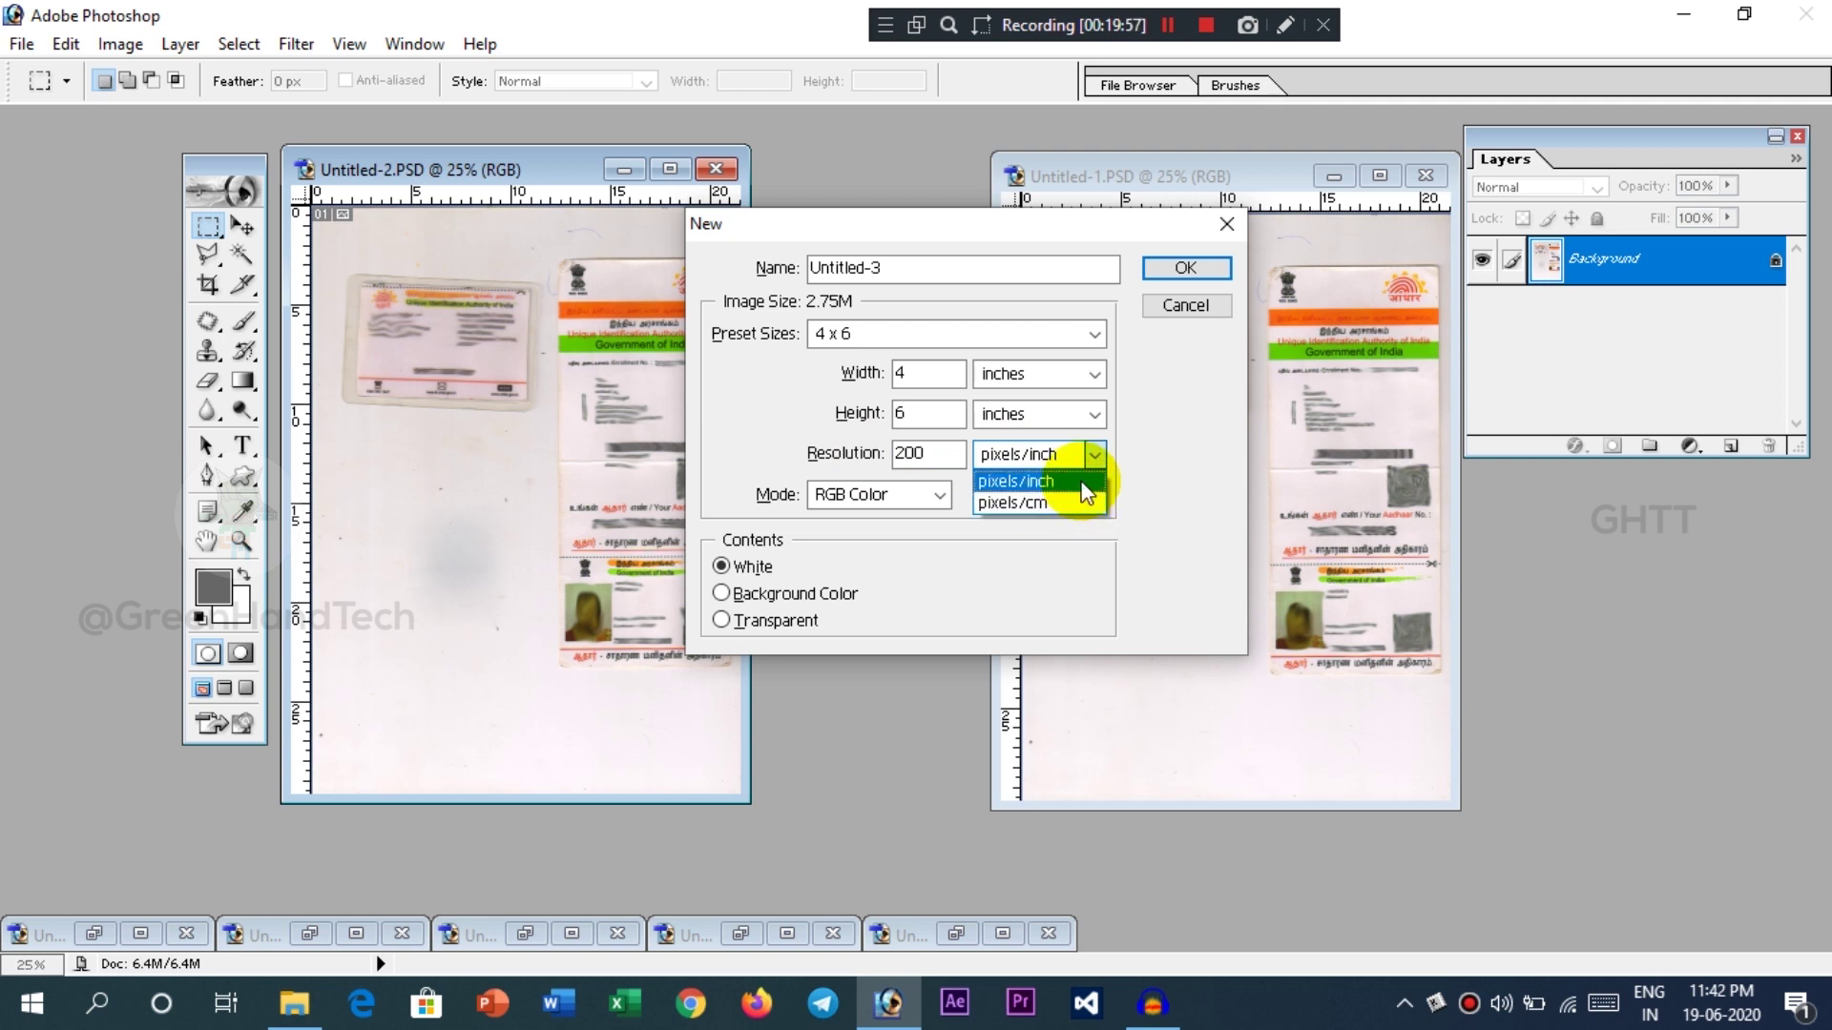
{"action": "left_click", "coordinate": [1083, 487]}
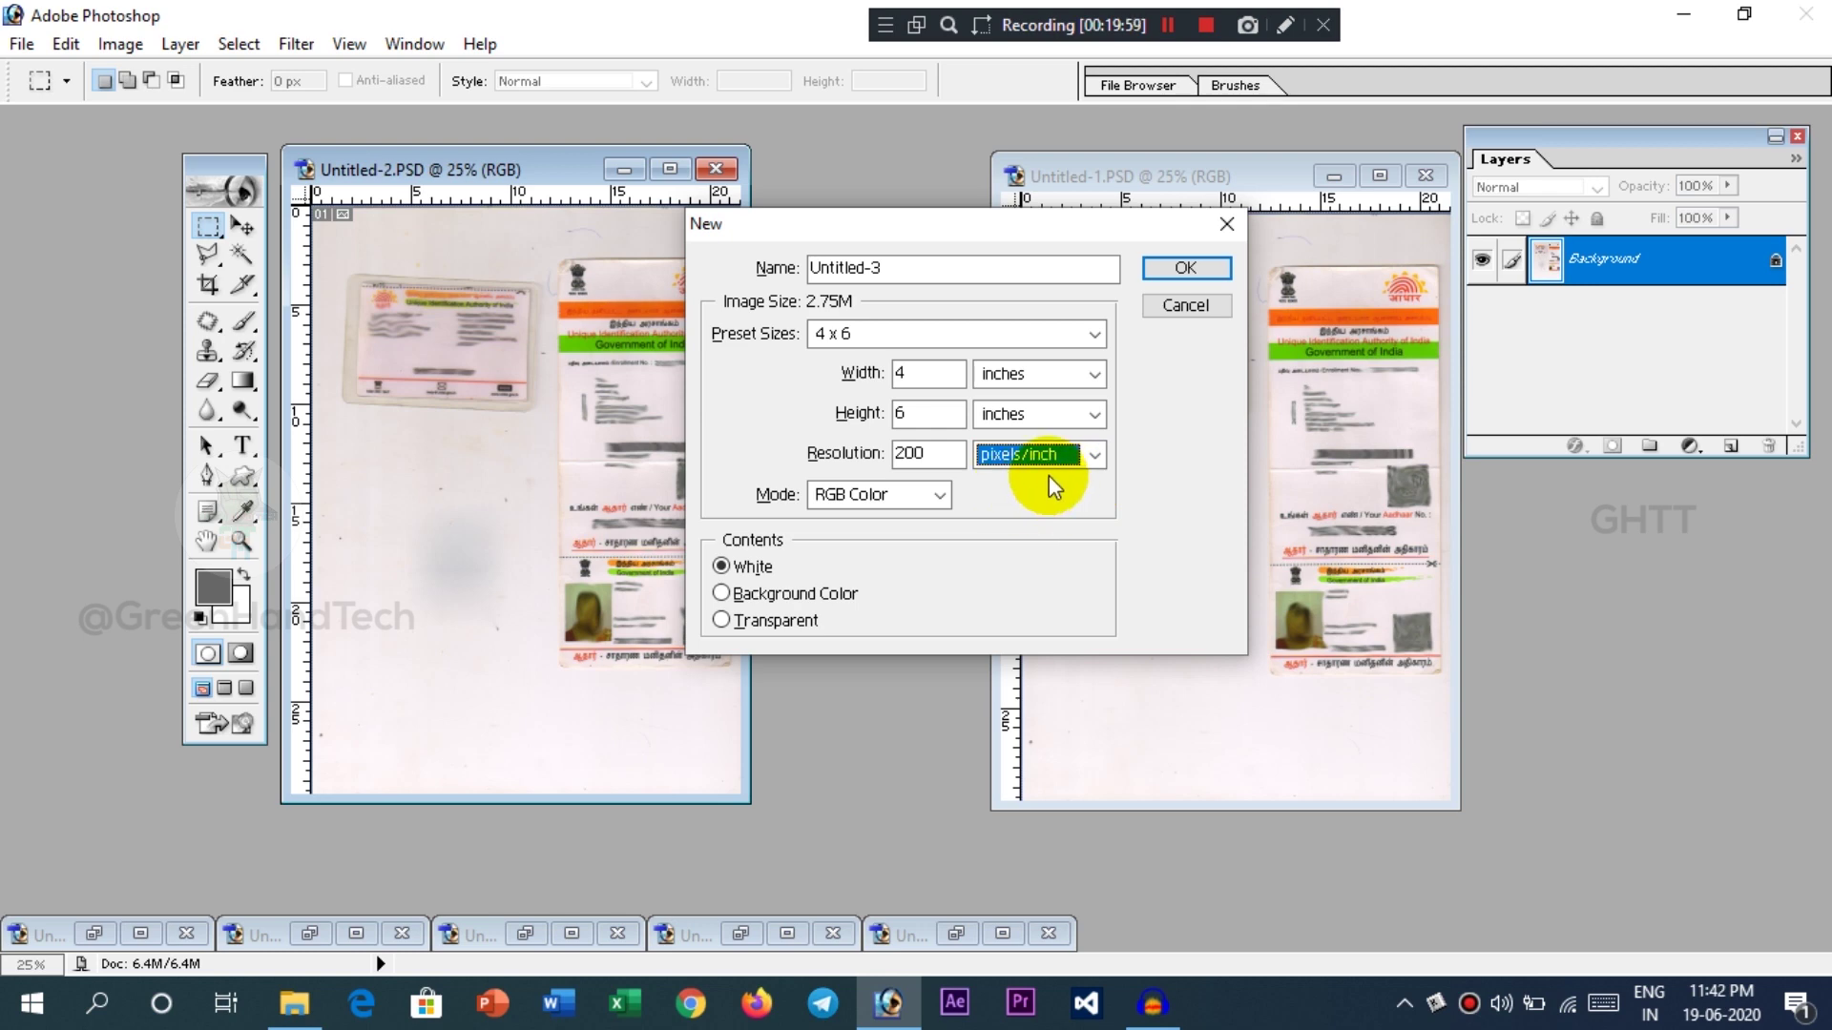
{"action": "left_click", "coordinate": [1191, 264]}
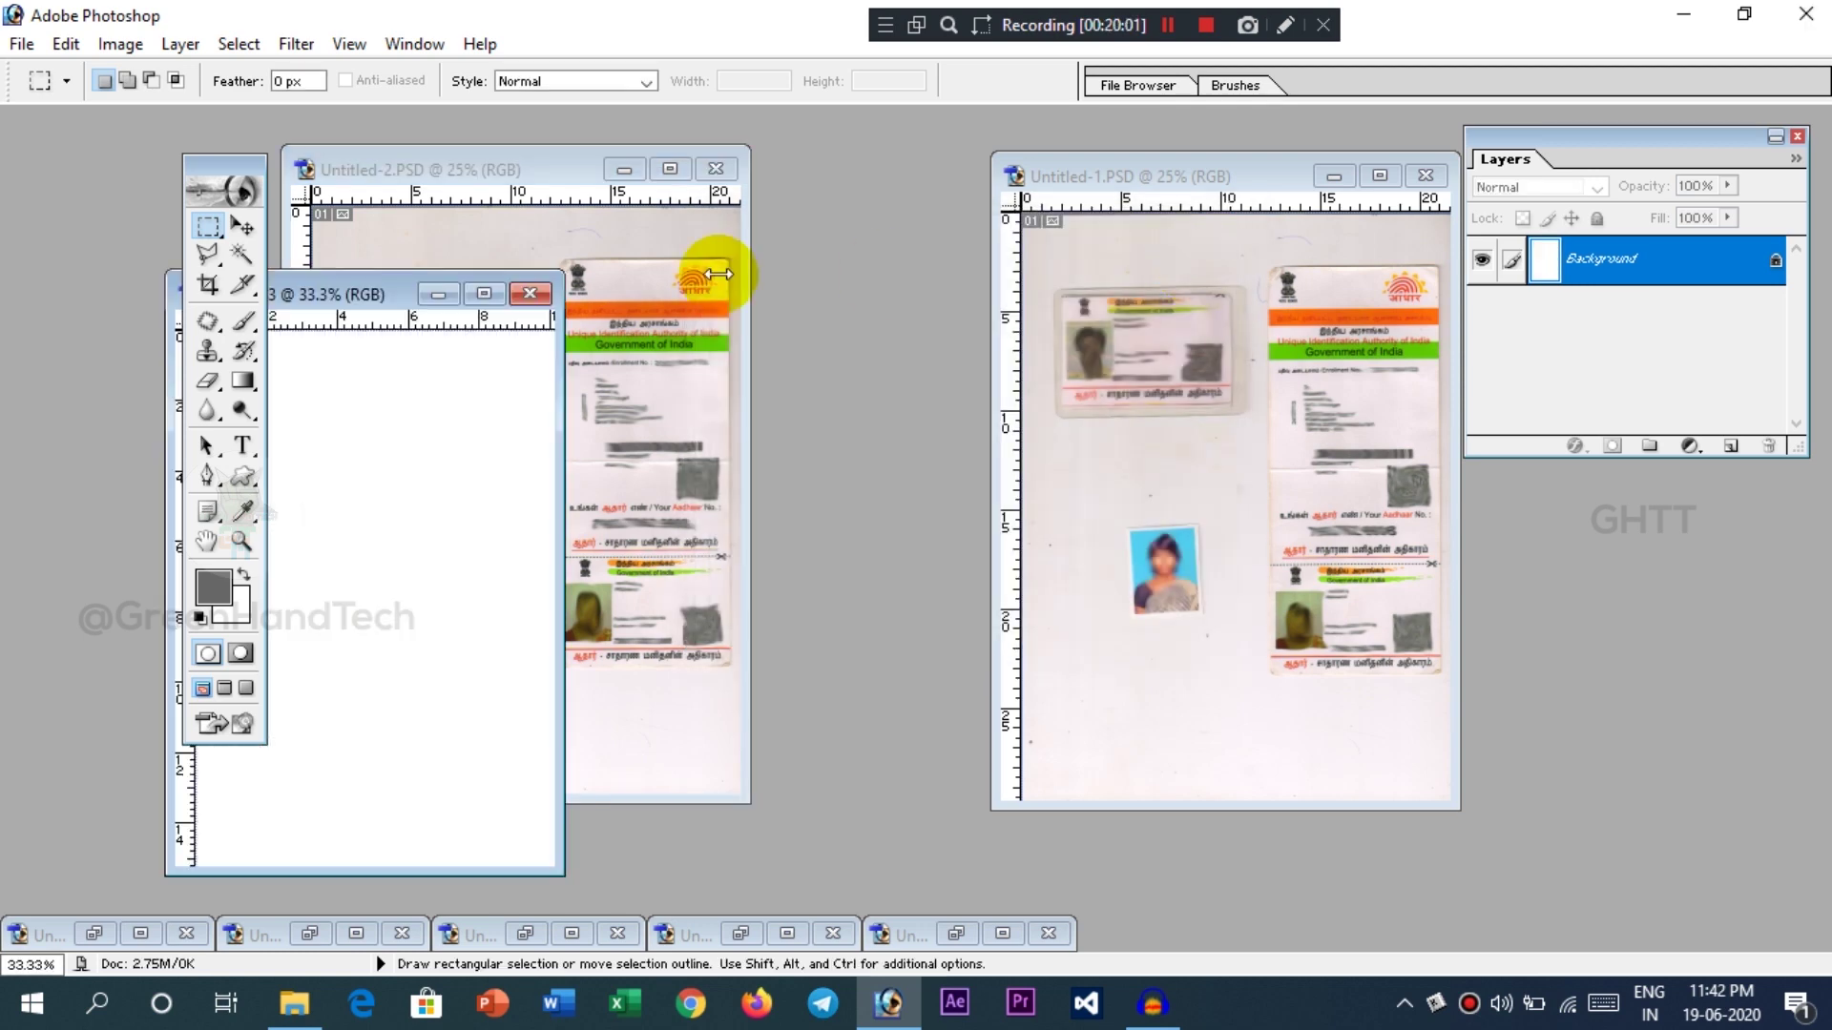
- Centre the new document window and marquee the small card in the Untitled-2 scan
{"action": "left_click_drag", "start_coordinate": [363, 295], "coordinate": [898, 229]}
{"action": "left_click", "coordinate": [393, 189]}
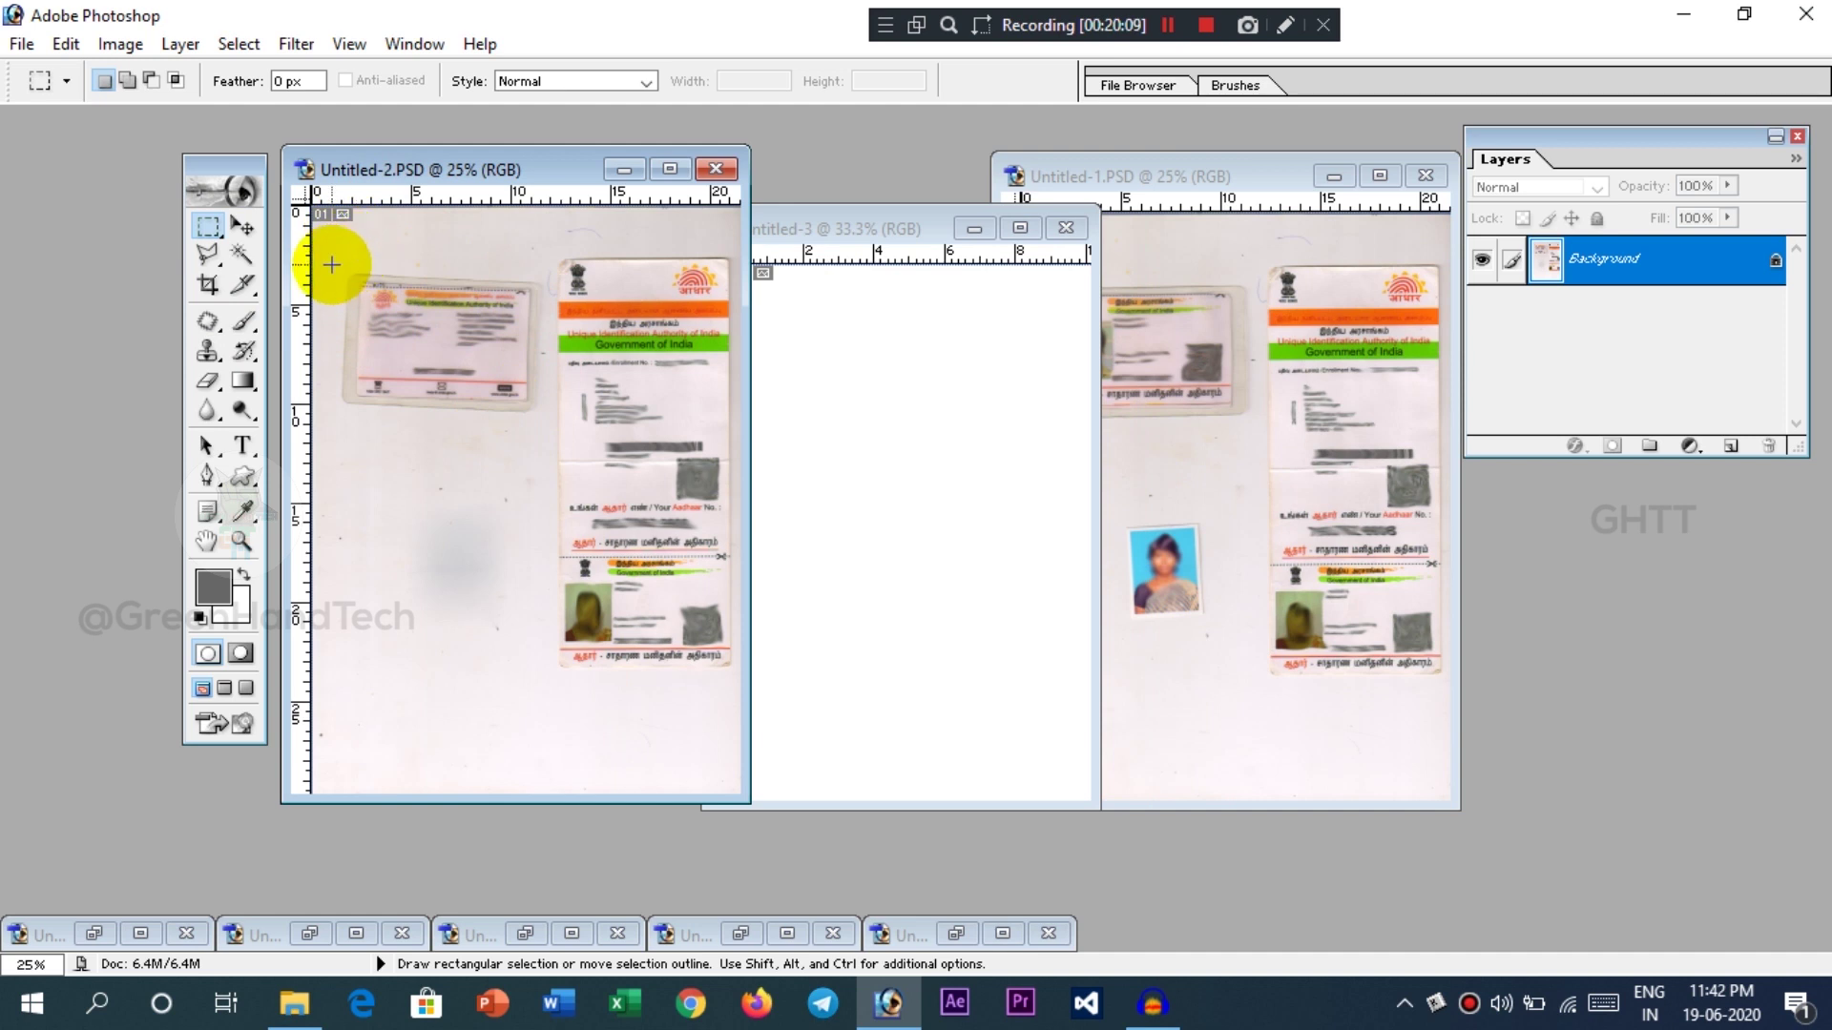
{"action": "left_click_drag", "start_coordinate": [333, 260], "coordinate": [542, 420]}
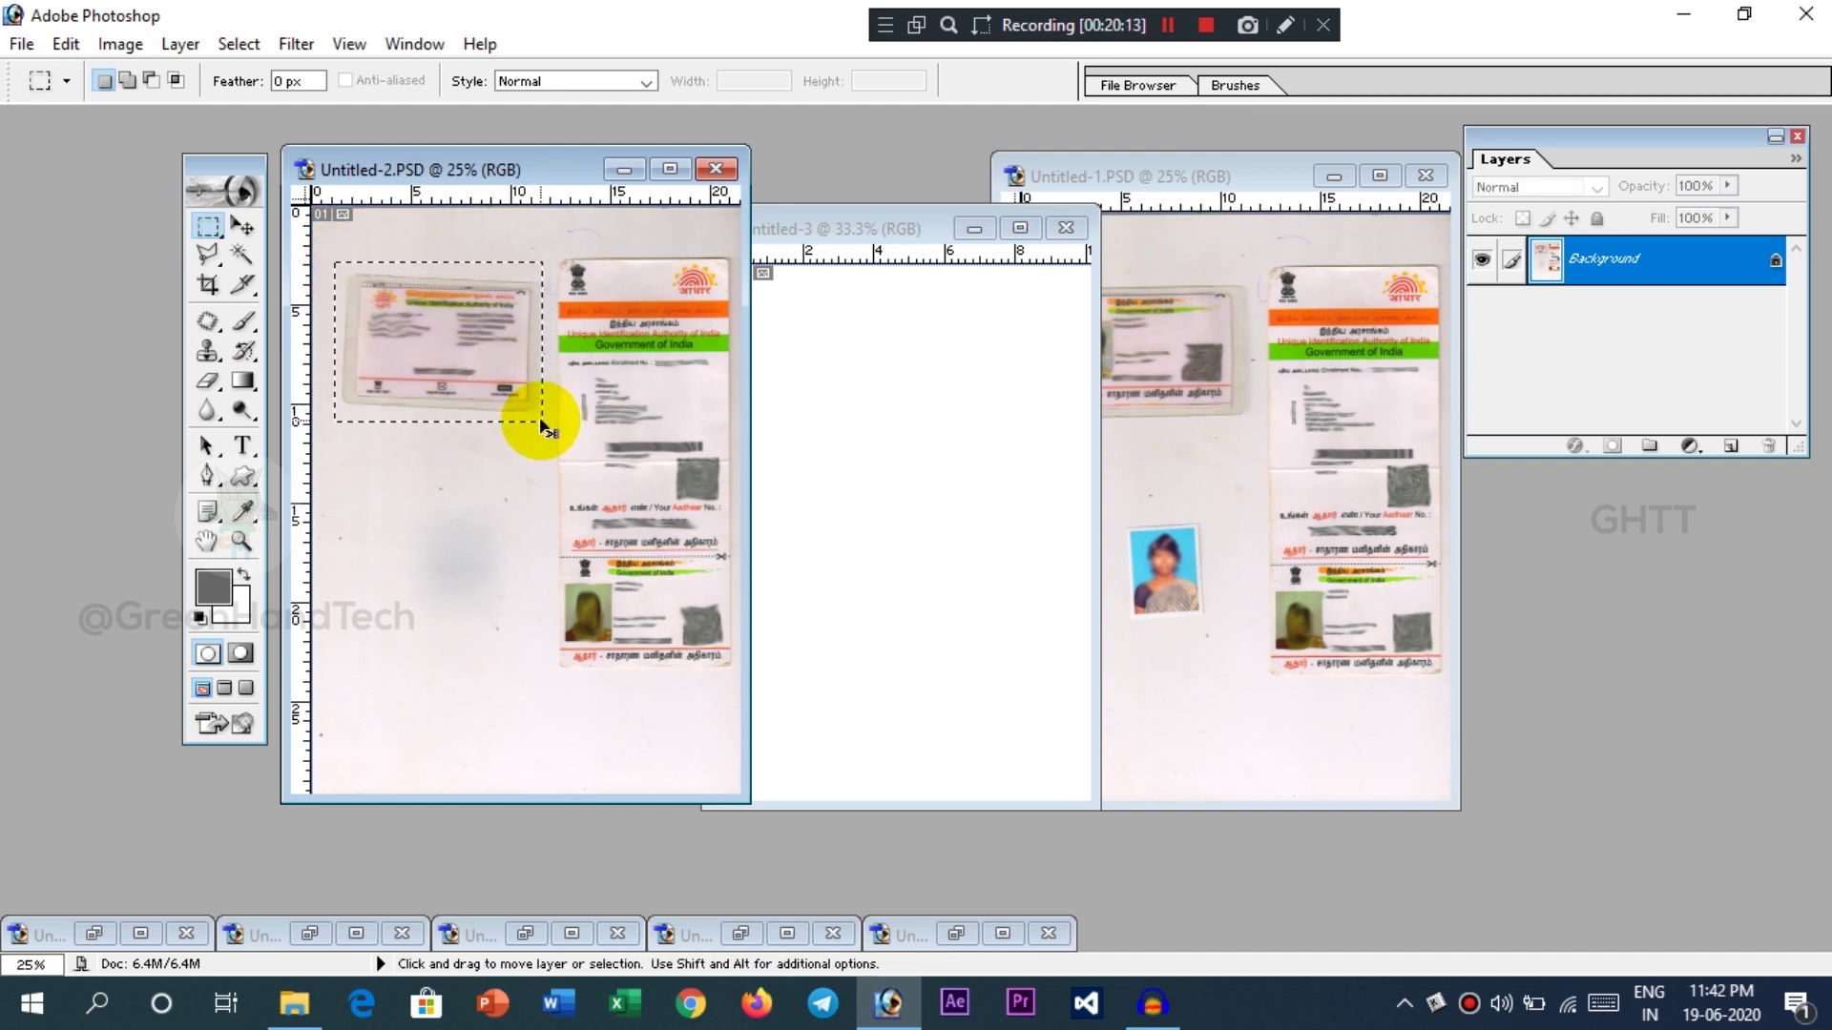
- Copy the selected card from Untitled-2 and paste it into Untitled-3 as Layer 1
{"action": "key", "text": "ctrl+c"}
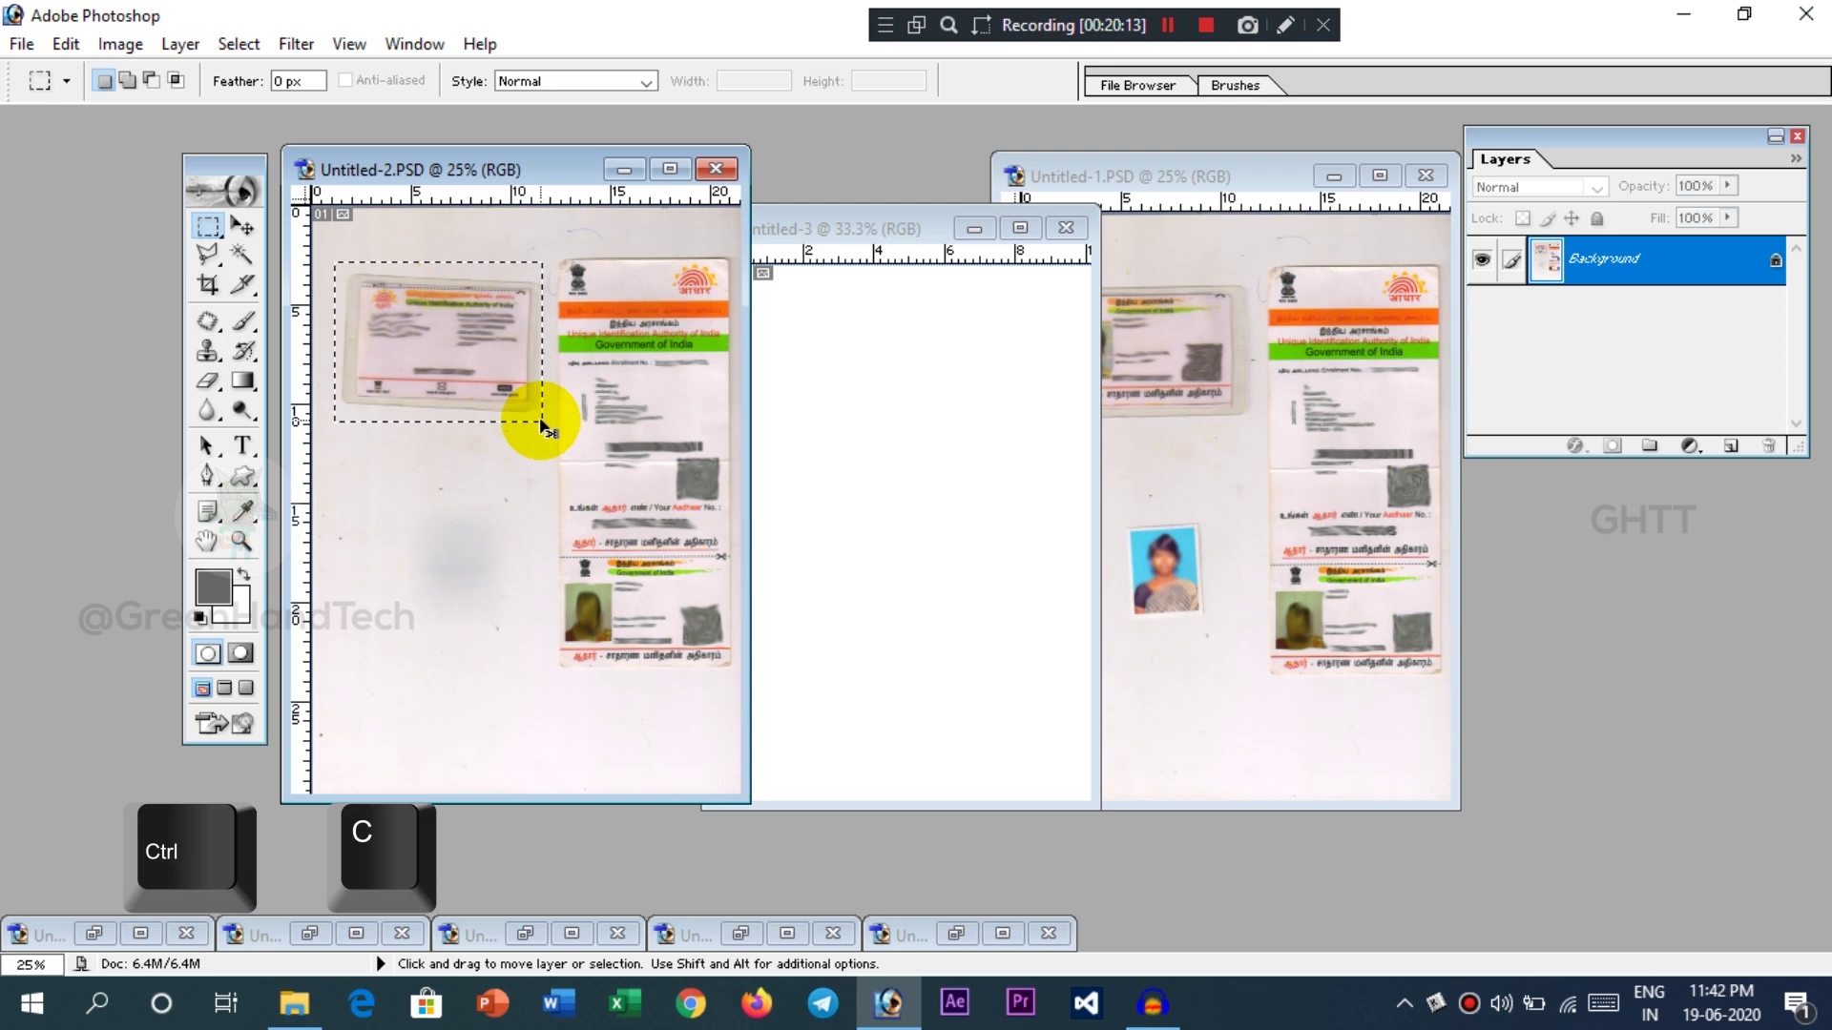
{"action": "left_click", "coordinate": [830, 228]}
{"action": "key", "text": "ctrl+v"}
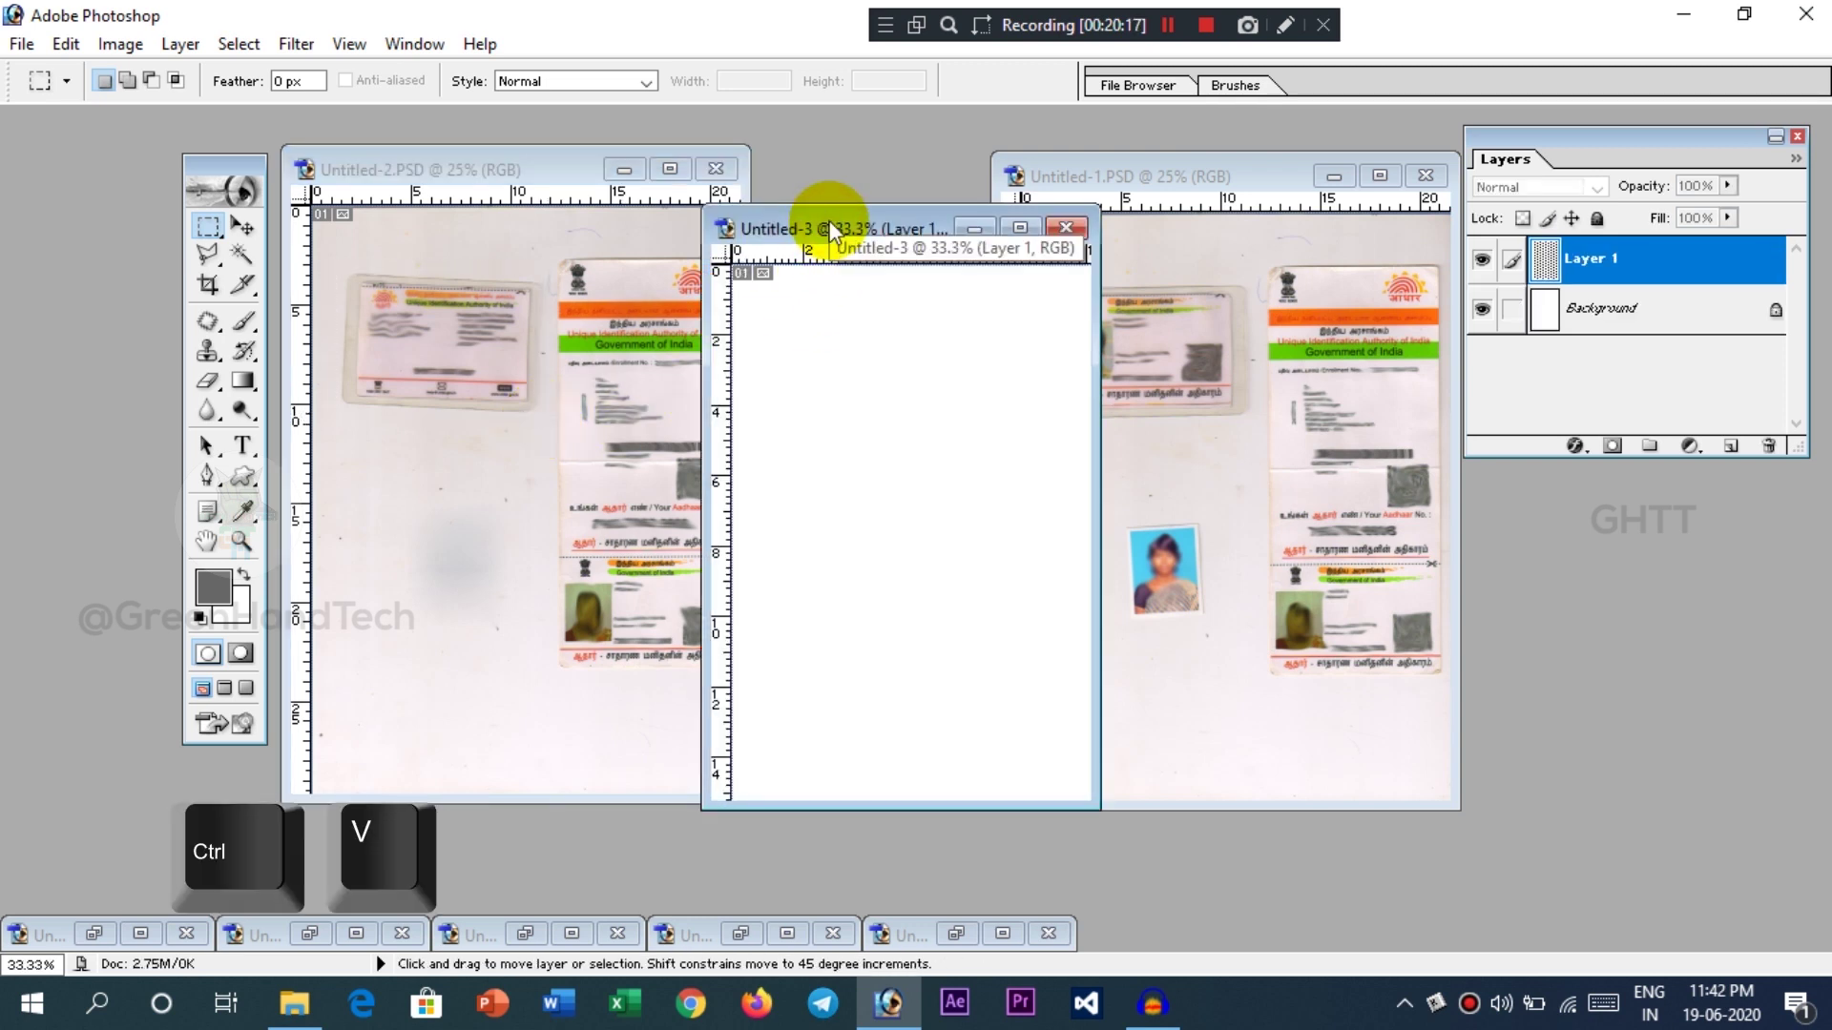
- Copy the photo ID card from Untitled-1 into Untitled-3 as Layer 2 and maximize it
{"action": "left_click", "coordinate": [1186, 193]}
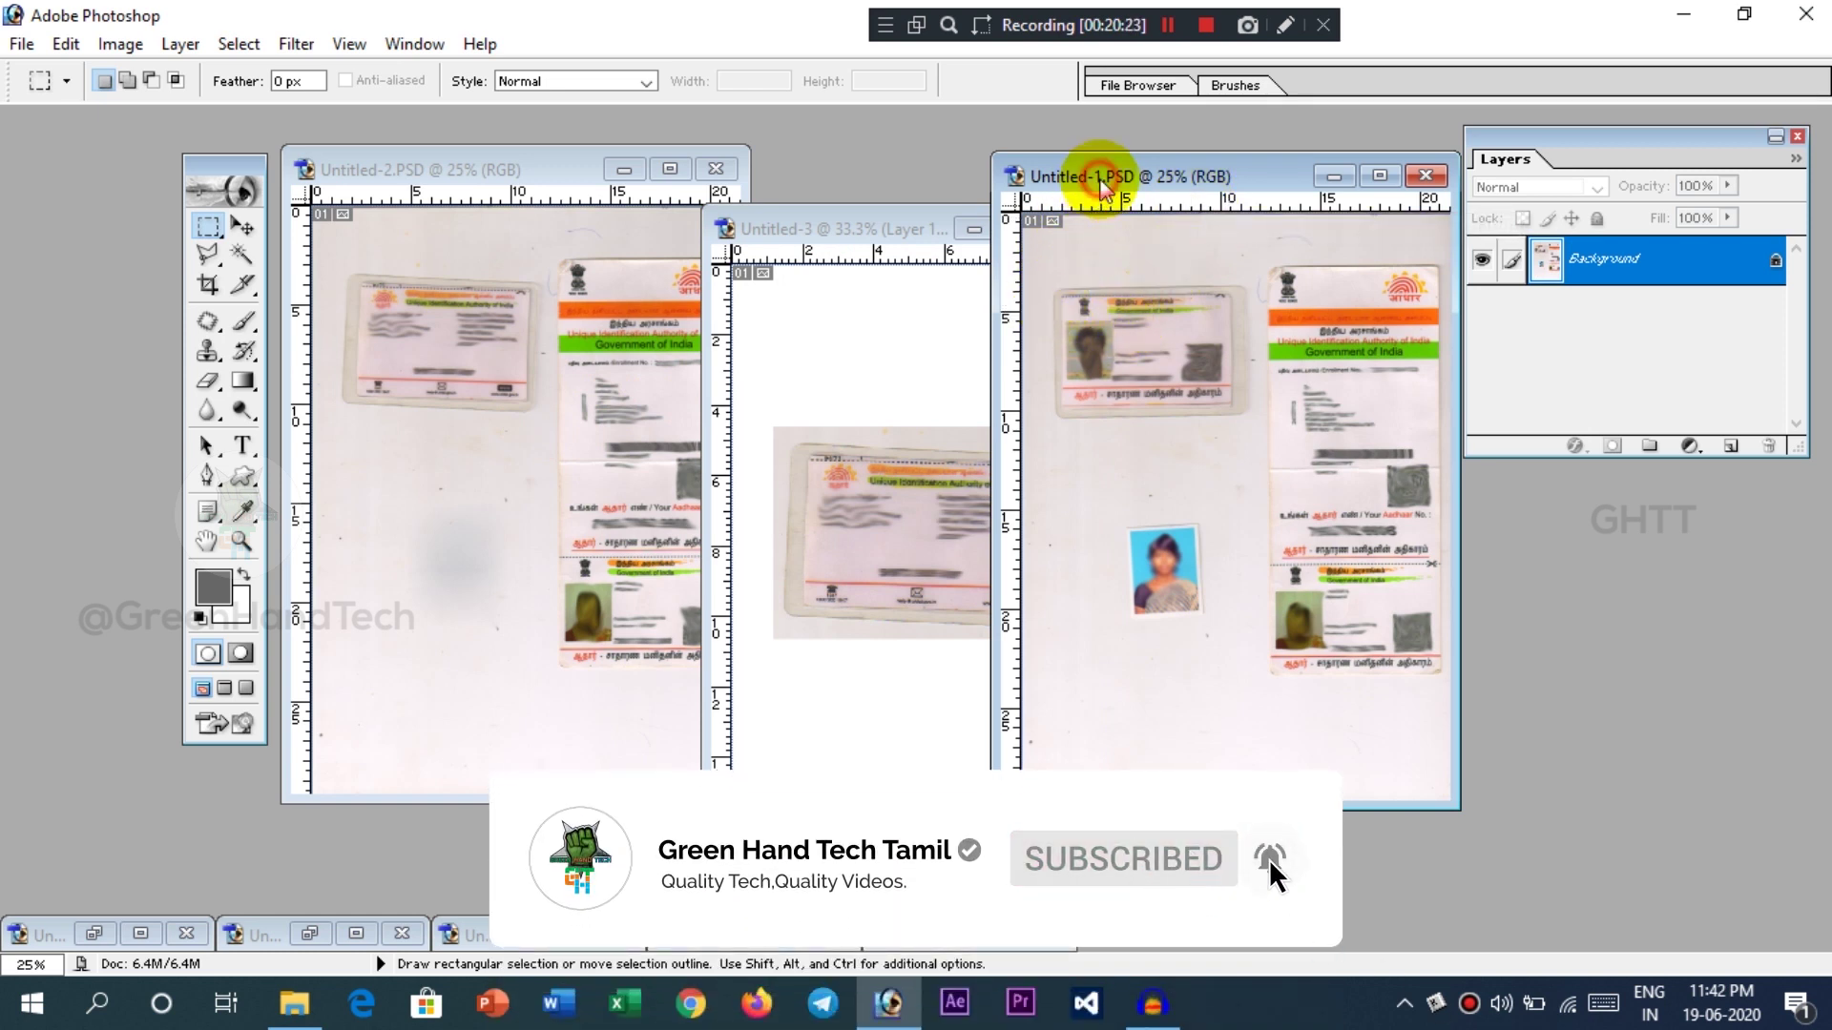
{"action": "left_click", "coordinate": [204, 231]}
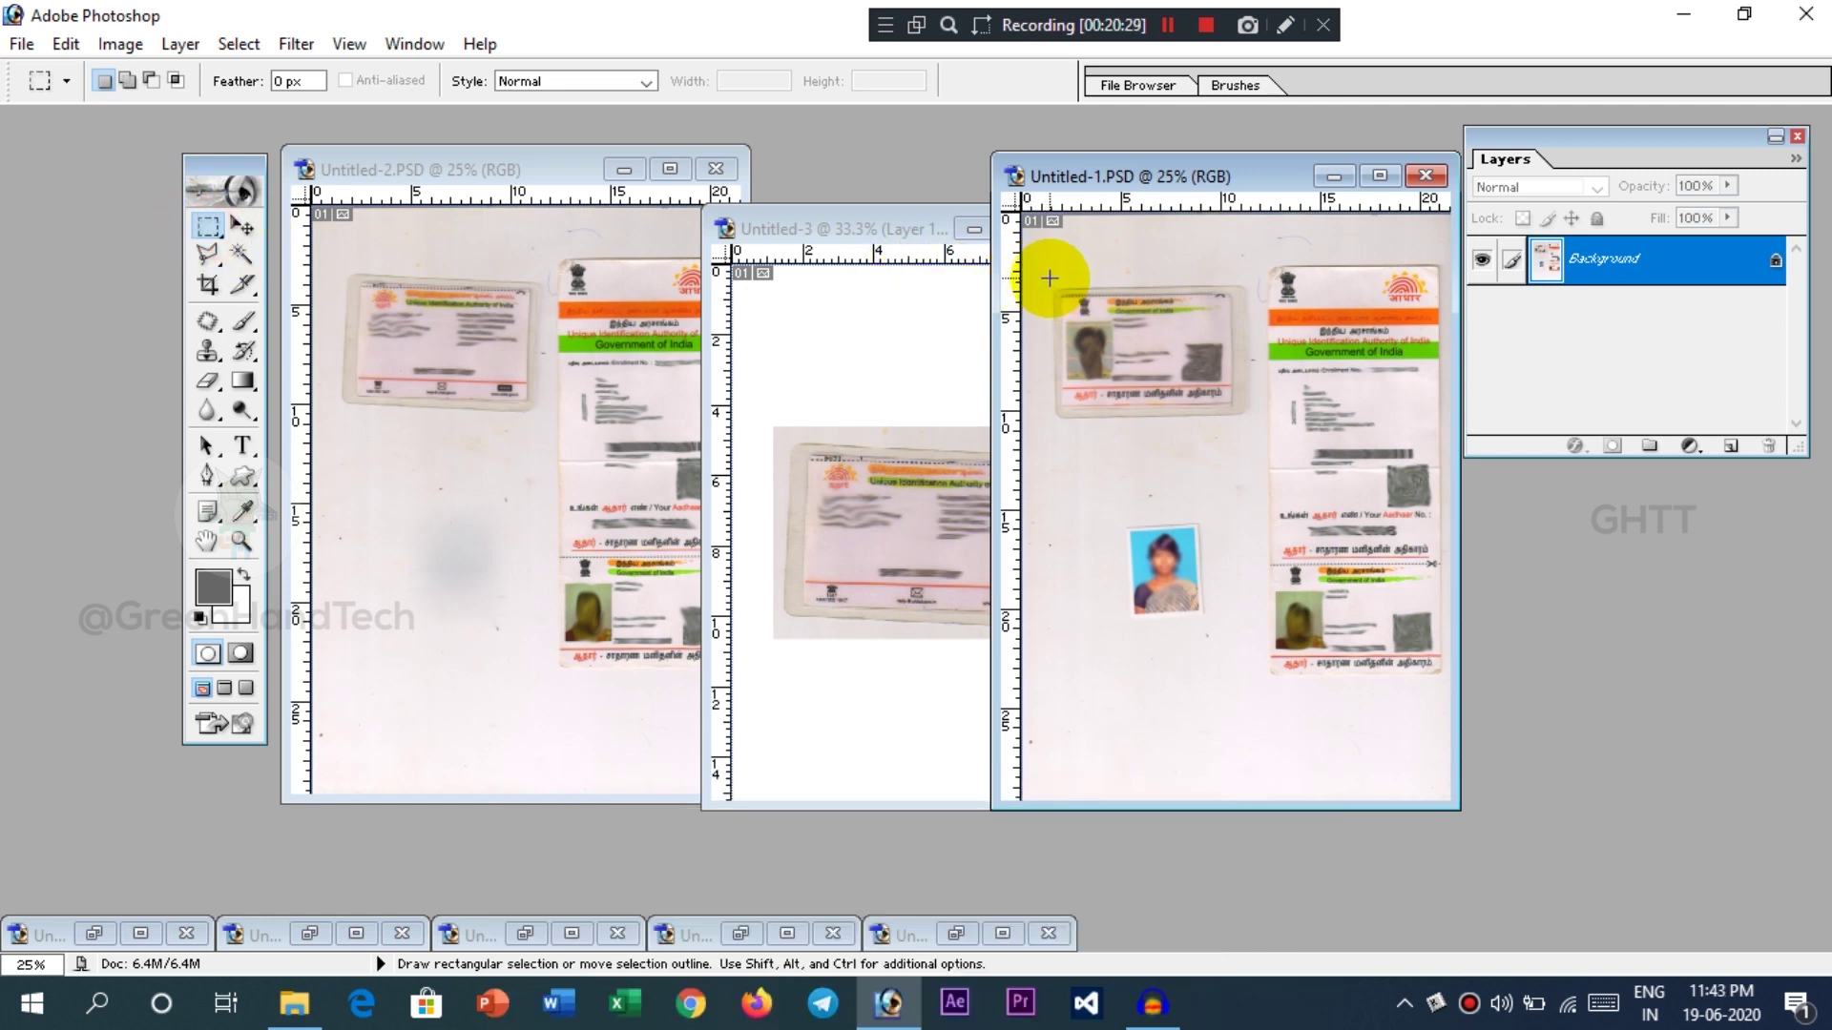
{"action": "left_click_drag", "start_coordinate": [1049, 277], "coordinate": [1252, 421]}
{"action": "key", "text": "ctrl+c"}
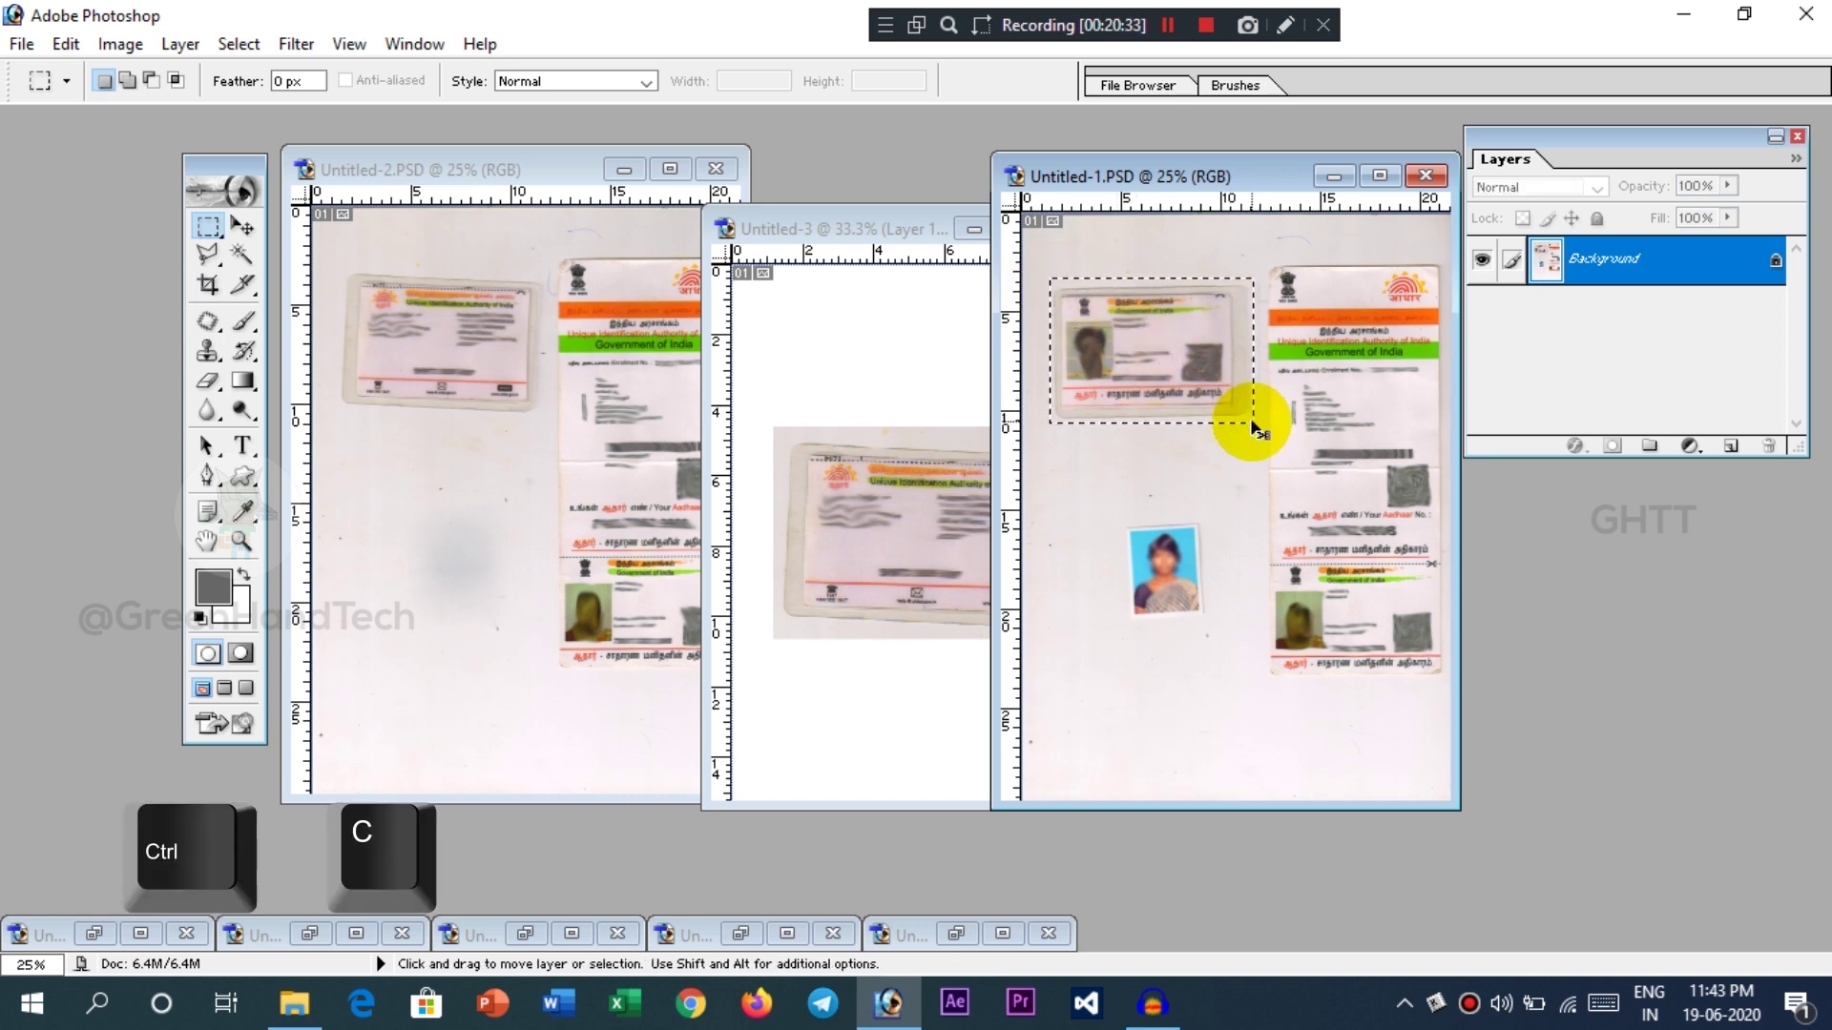
{"action": "left_click", "coordinate": [810, 230]}
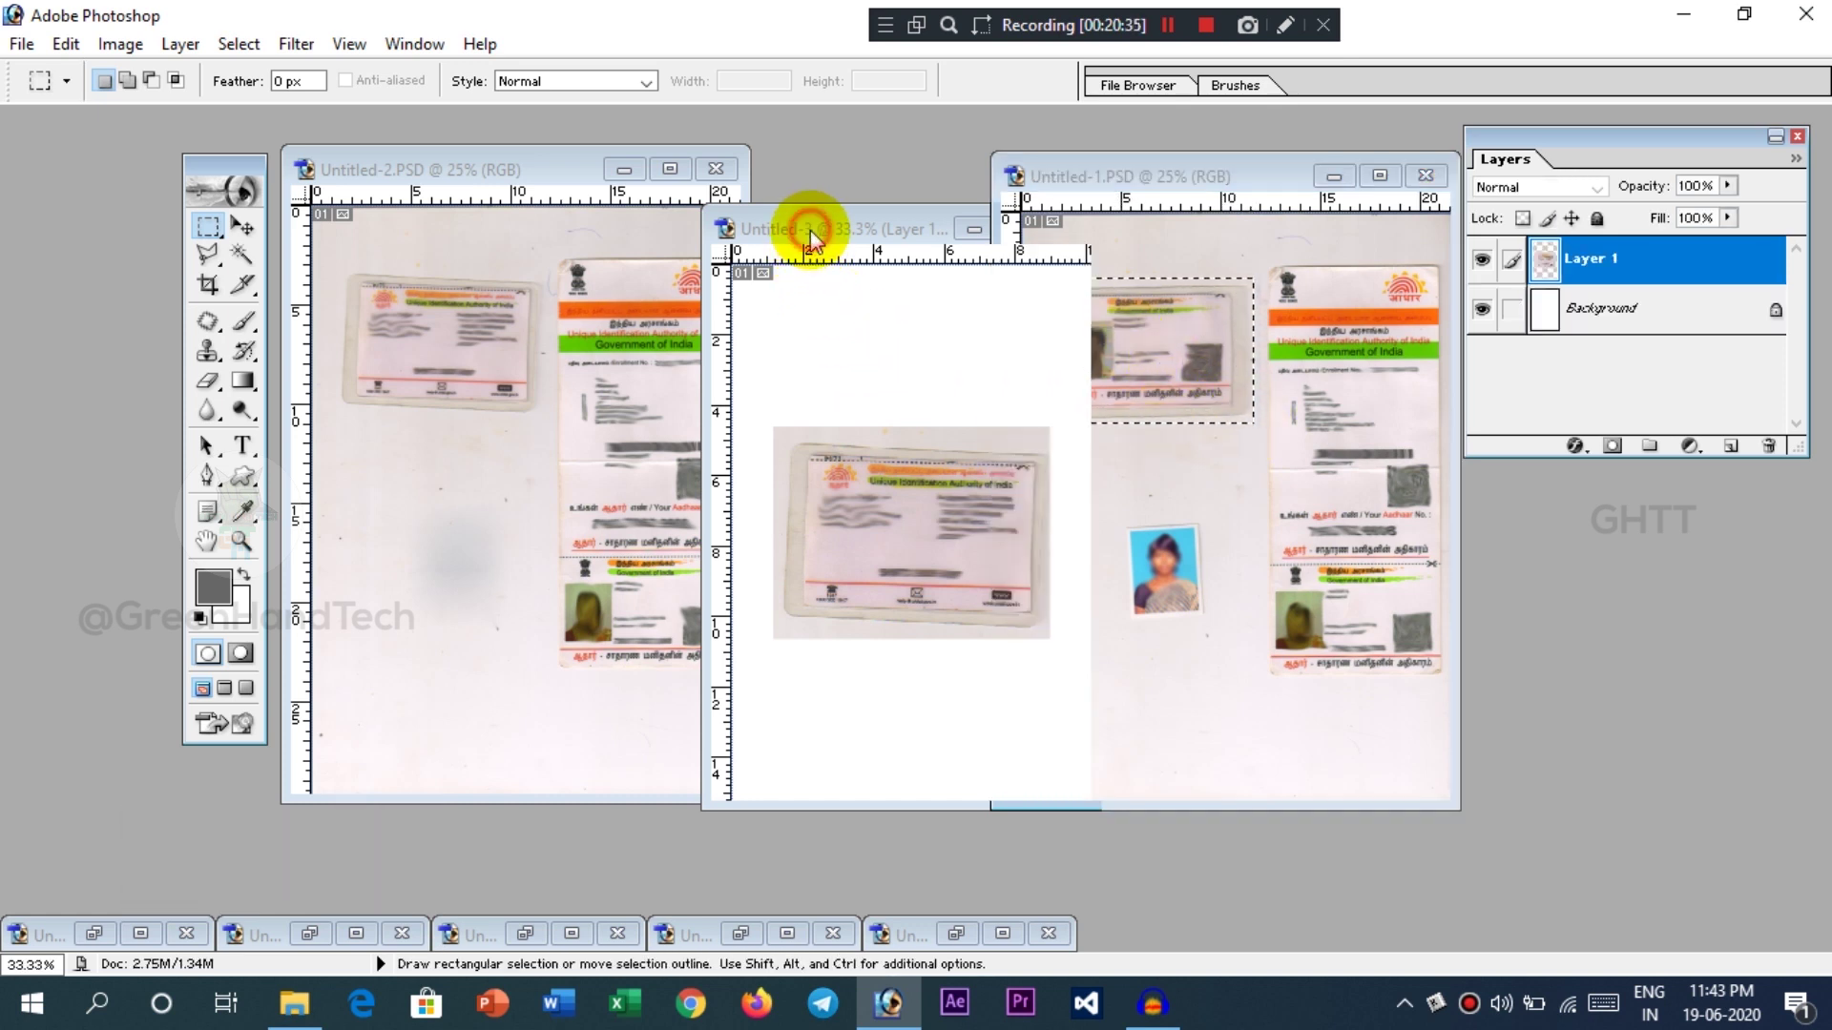
{"action": "key", "text": "ctrl+v"}
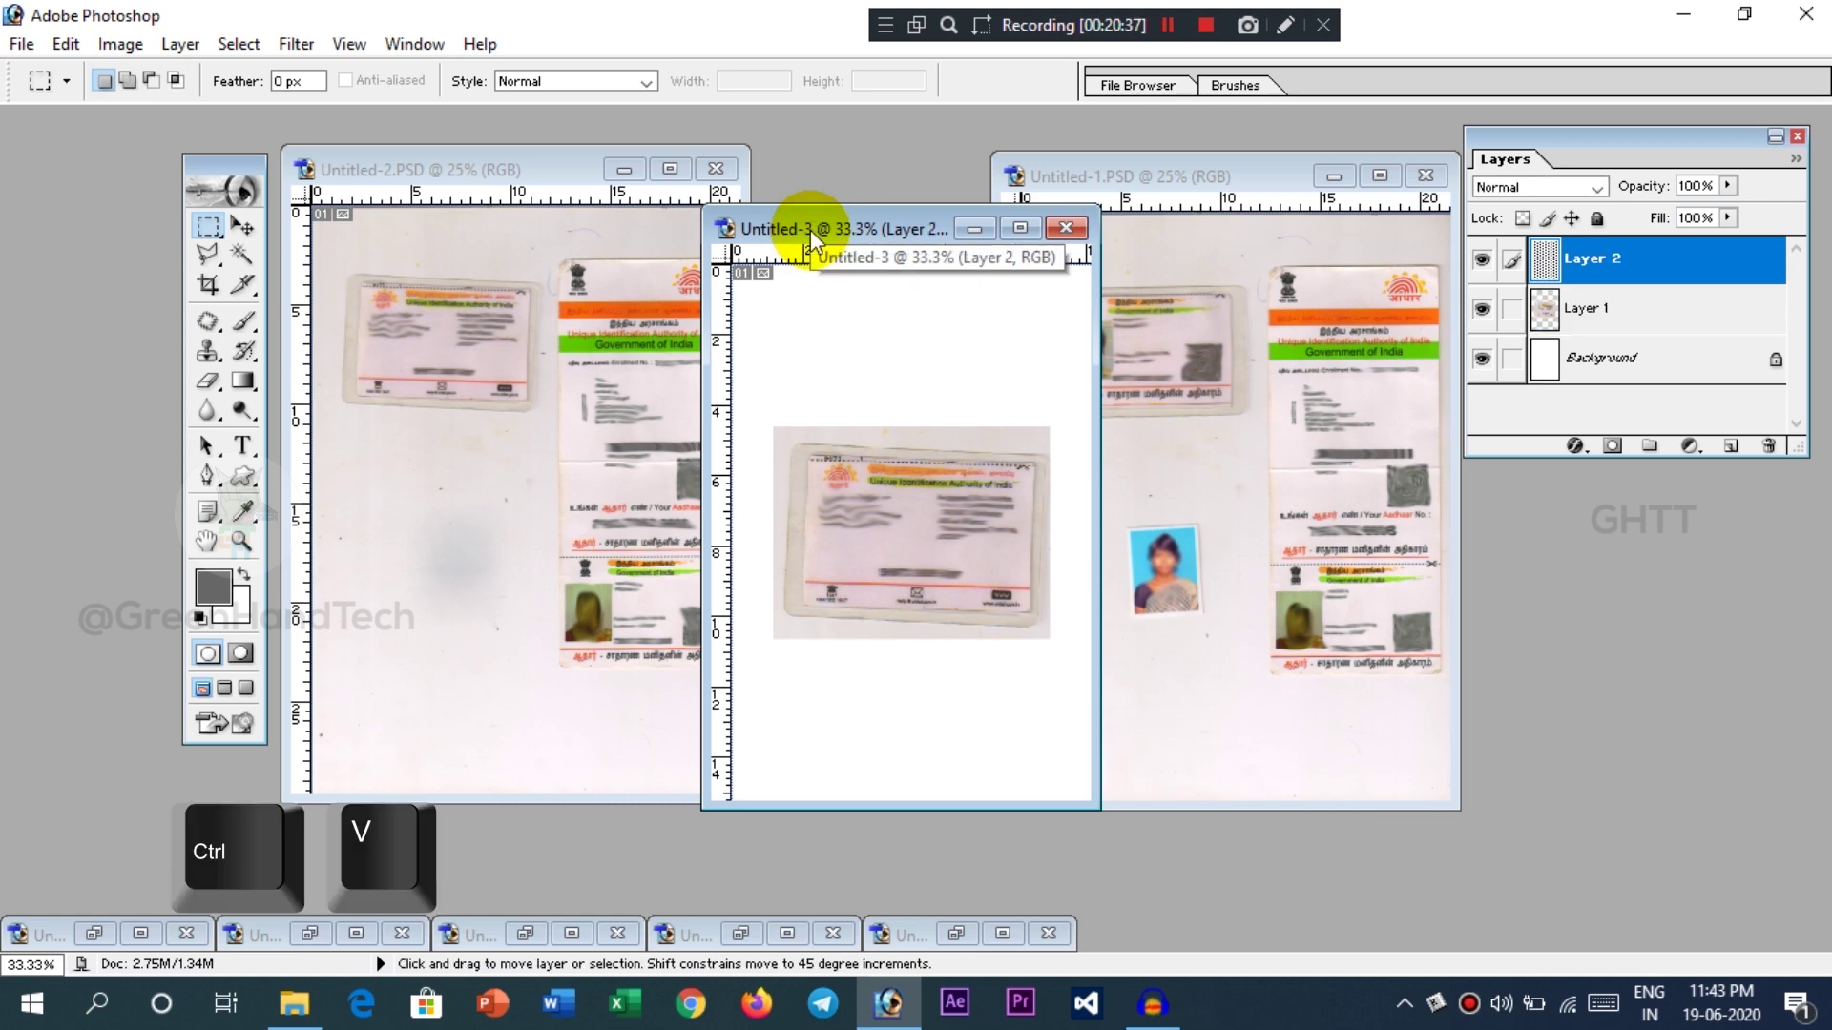
{"action": "left_click", "coordinate": [1022, 231]}
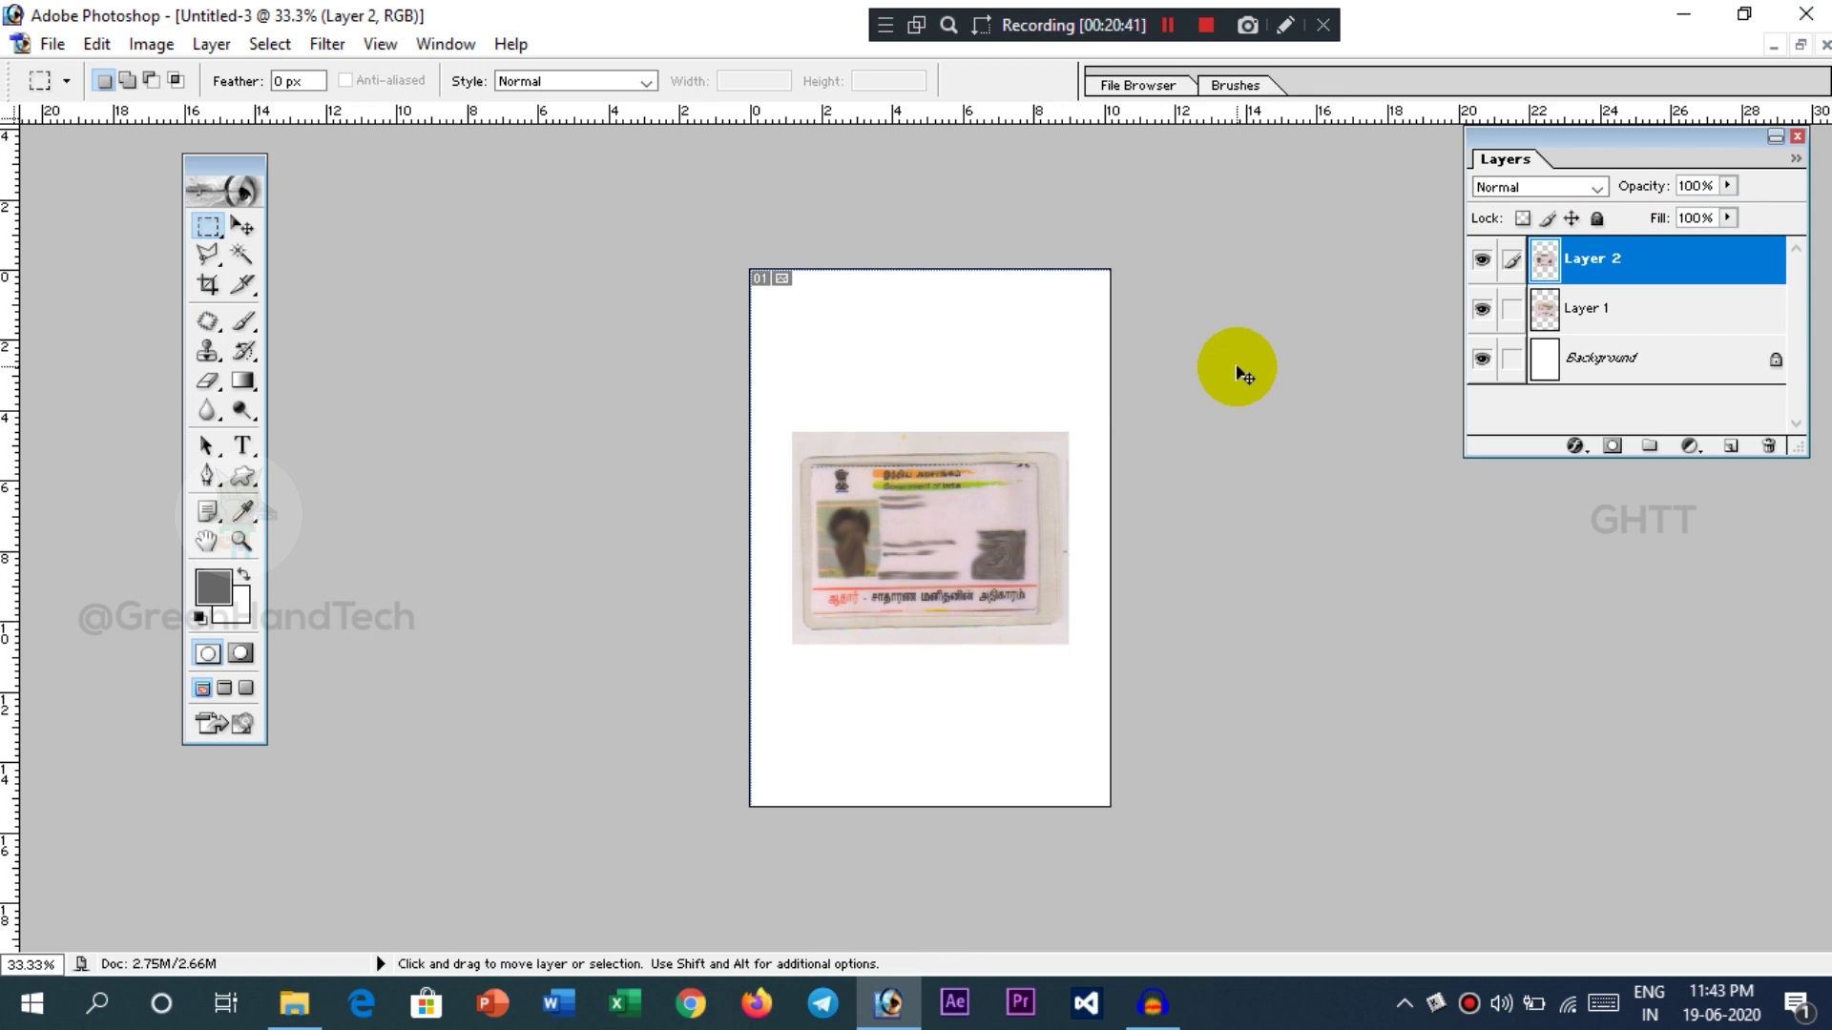
- Scale the pasted ID card to about 132% and move it to the top of the page
{"action": "key", "text": "ctrl+t"}
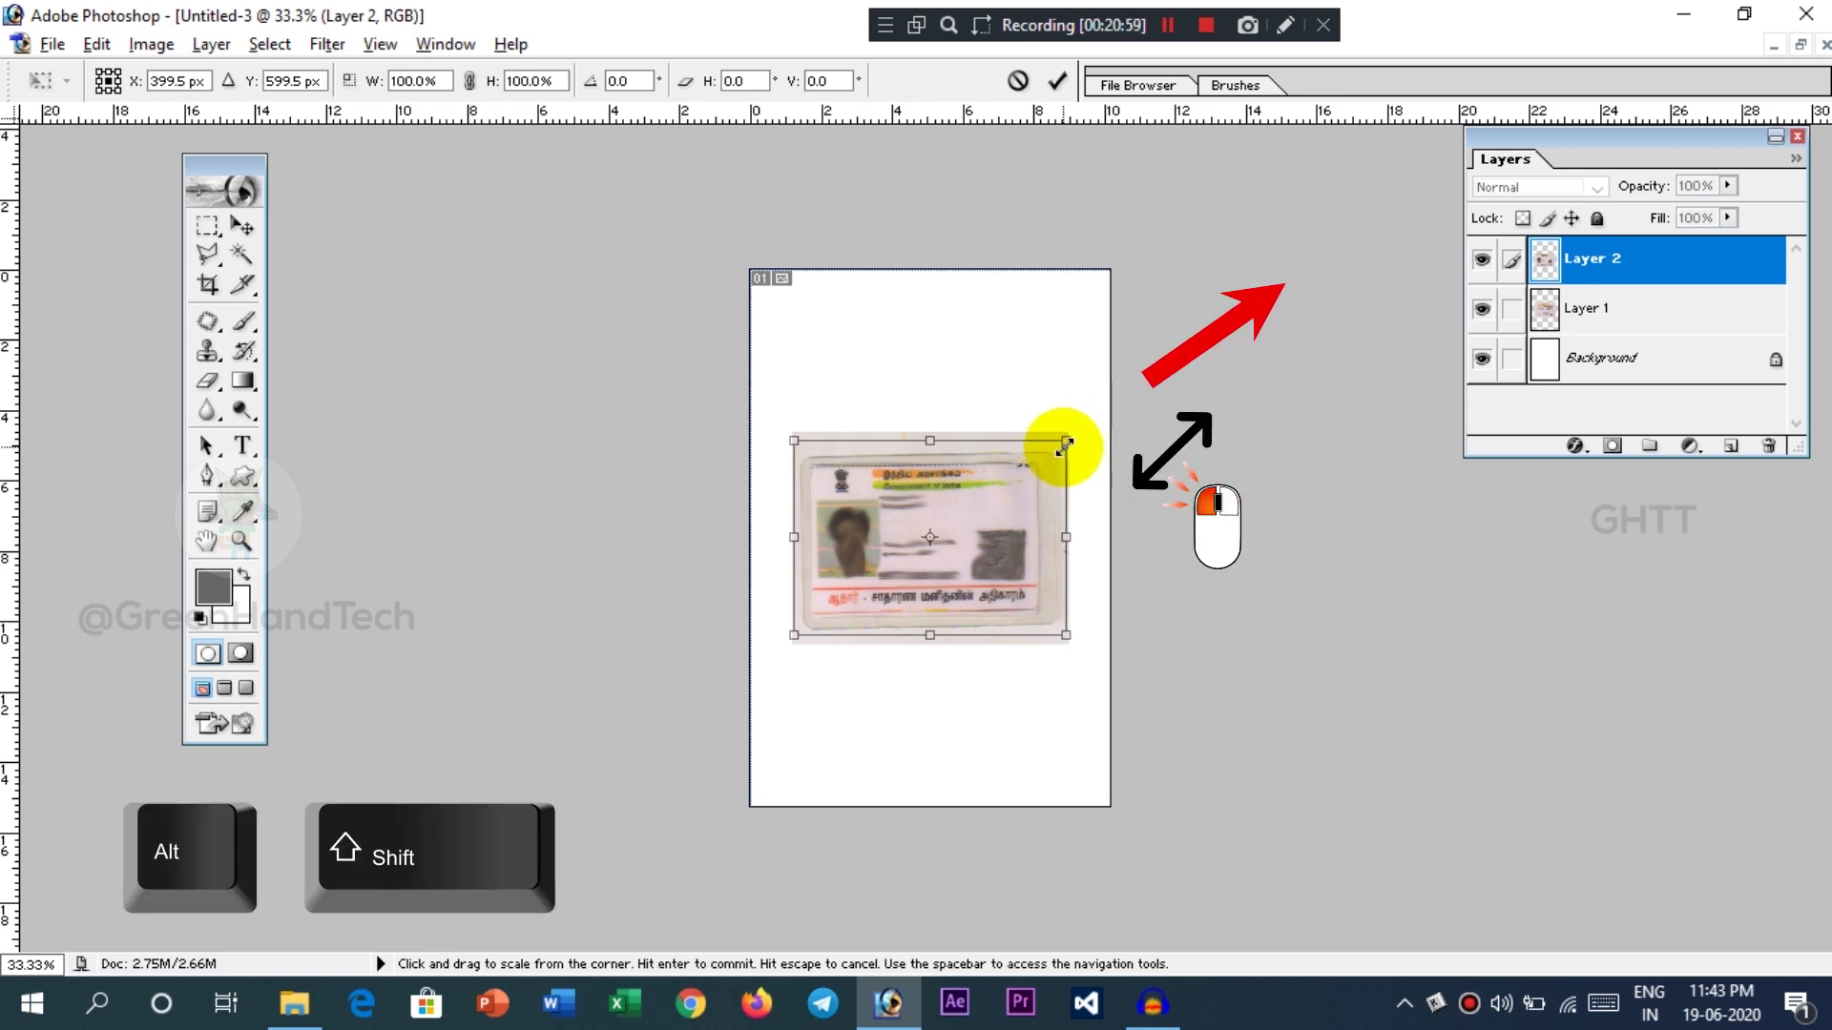
{"action": "left_click_drag", "start_coordinate": [1065, 445], "coordinate": [1104, 410]}
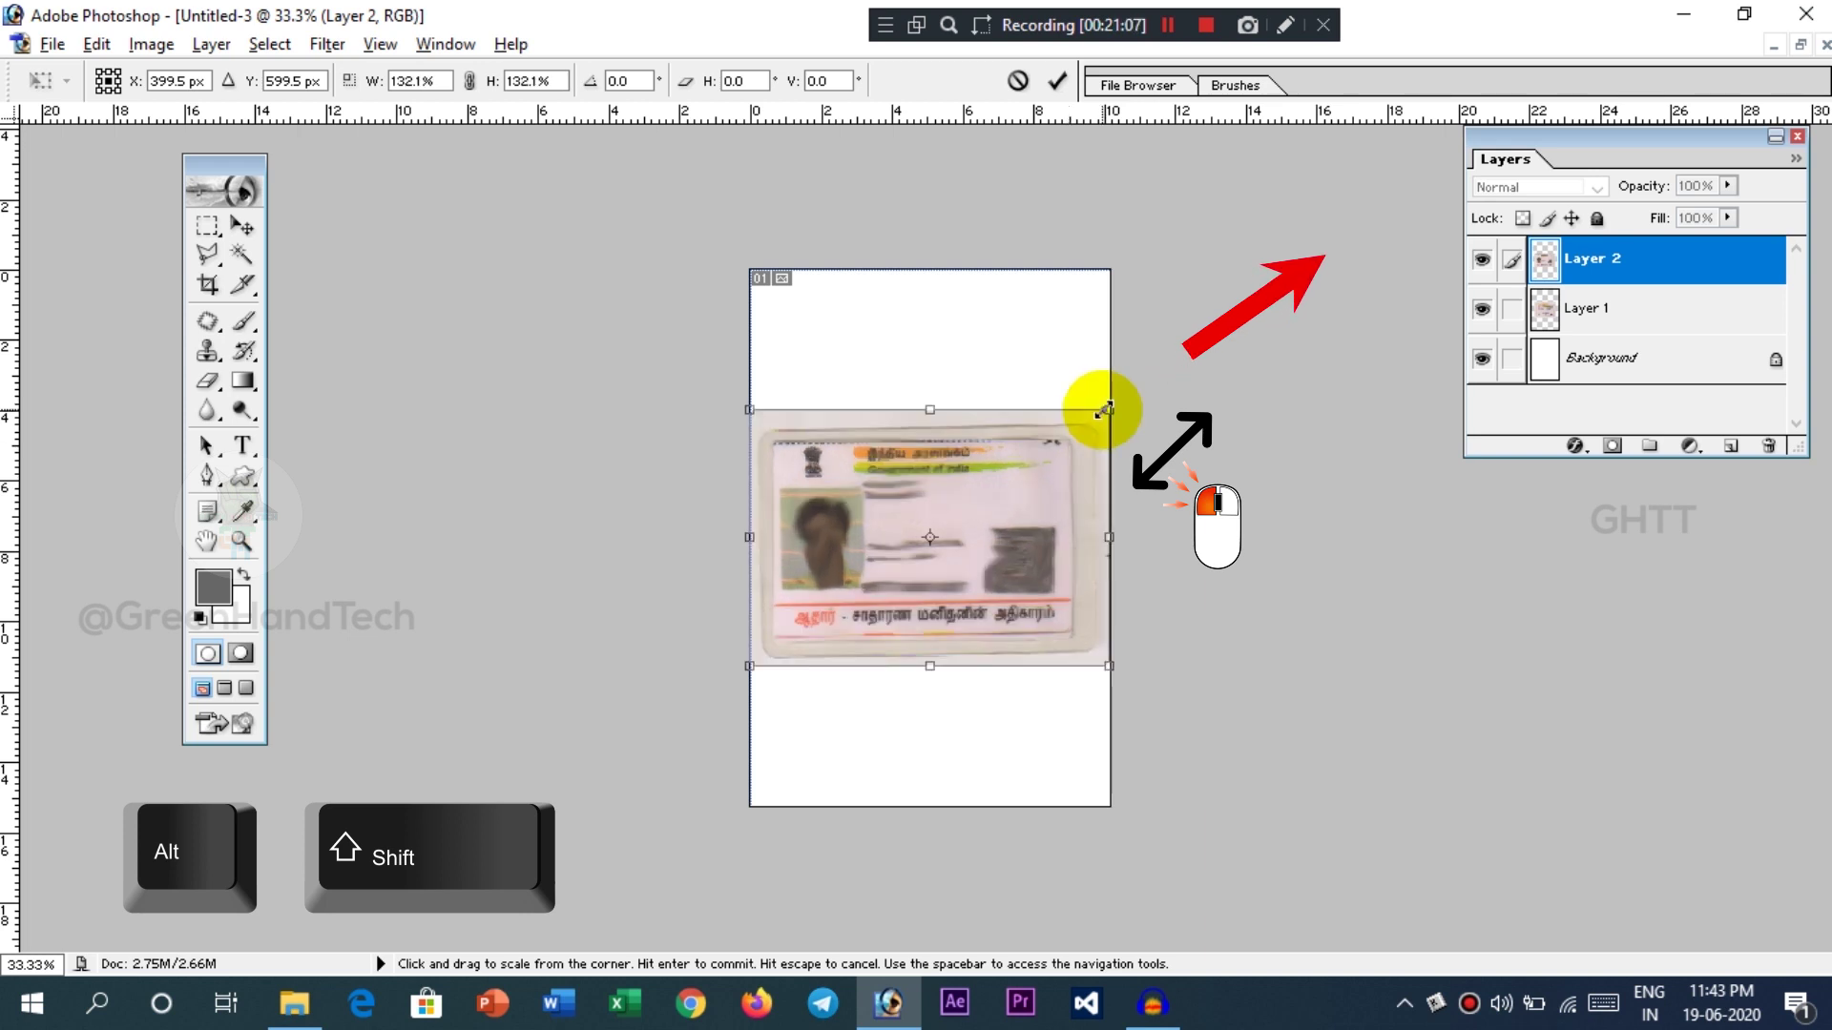
{"action": "left_click", "coordinate": [1065, 524]}
{"action": "left_click_drag", "start_coordinate": [1064, 525], "coordinate": [1065, 415]}
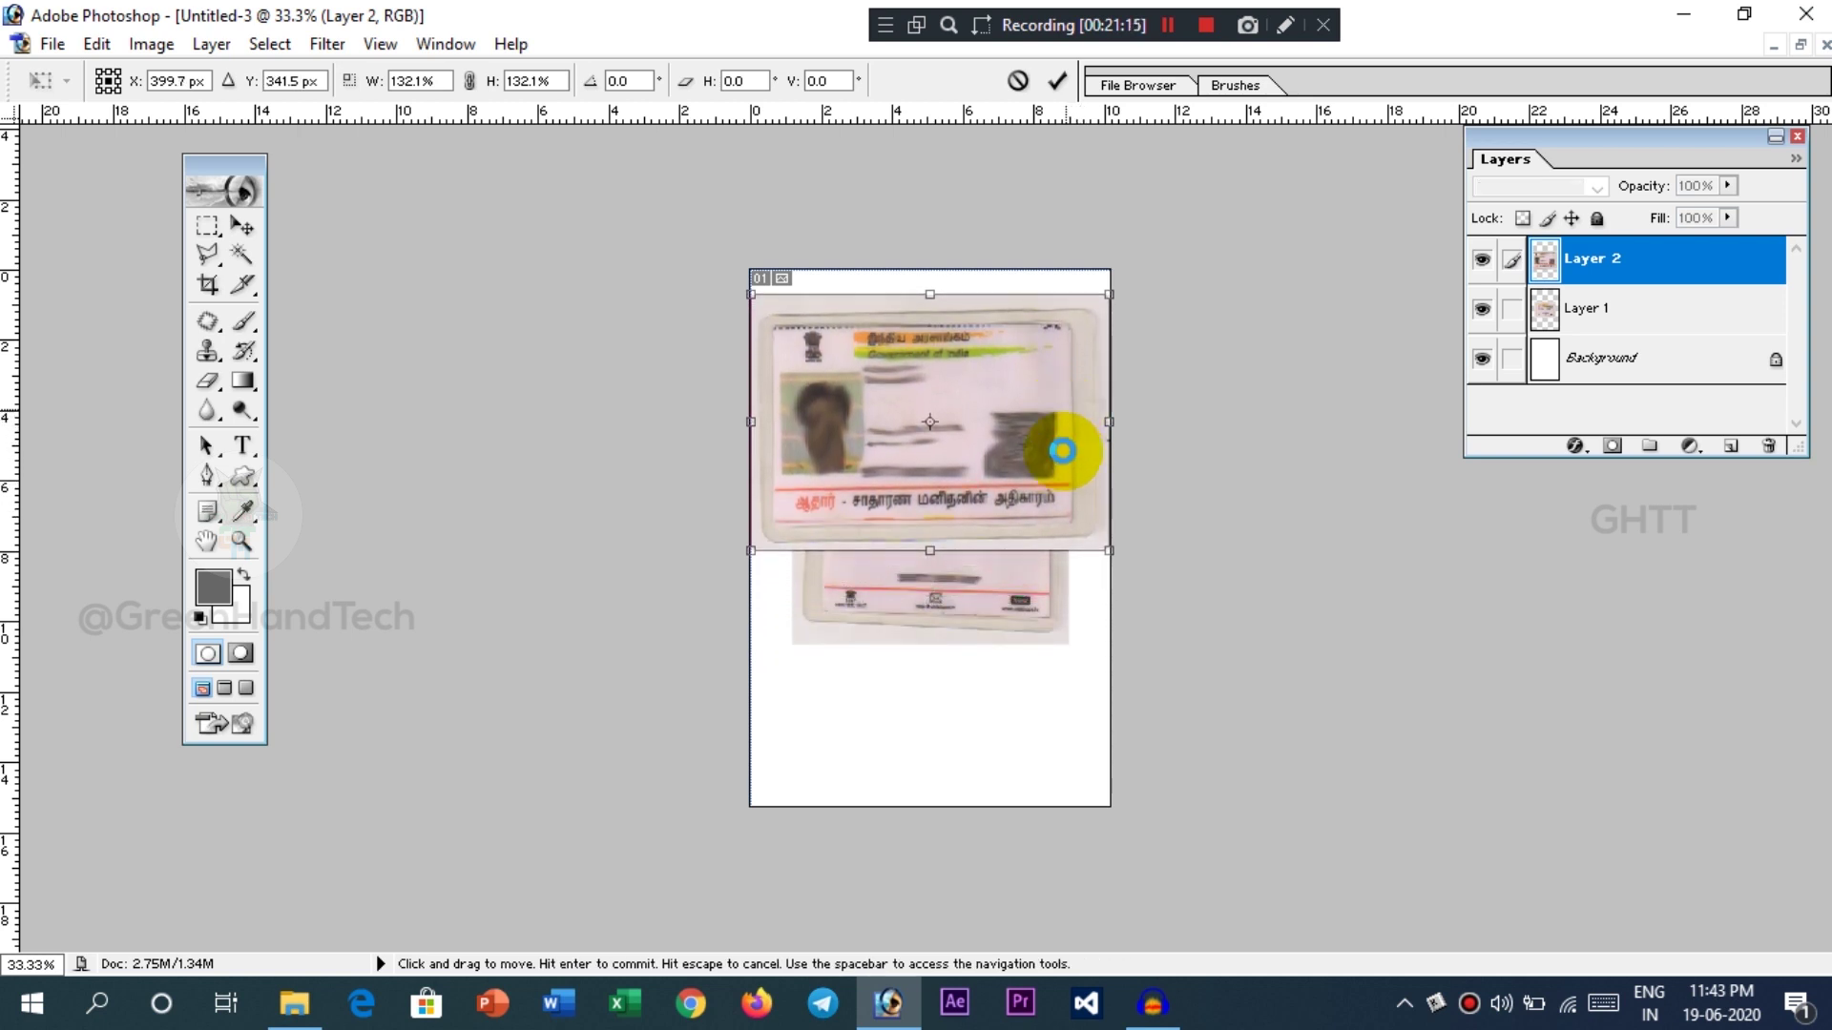
{"action": "left_click", "coordinate": [1057, 86]}
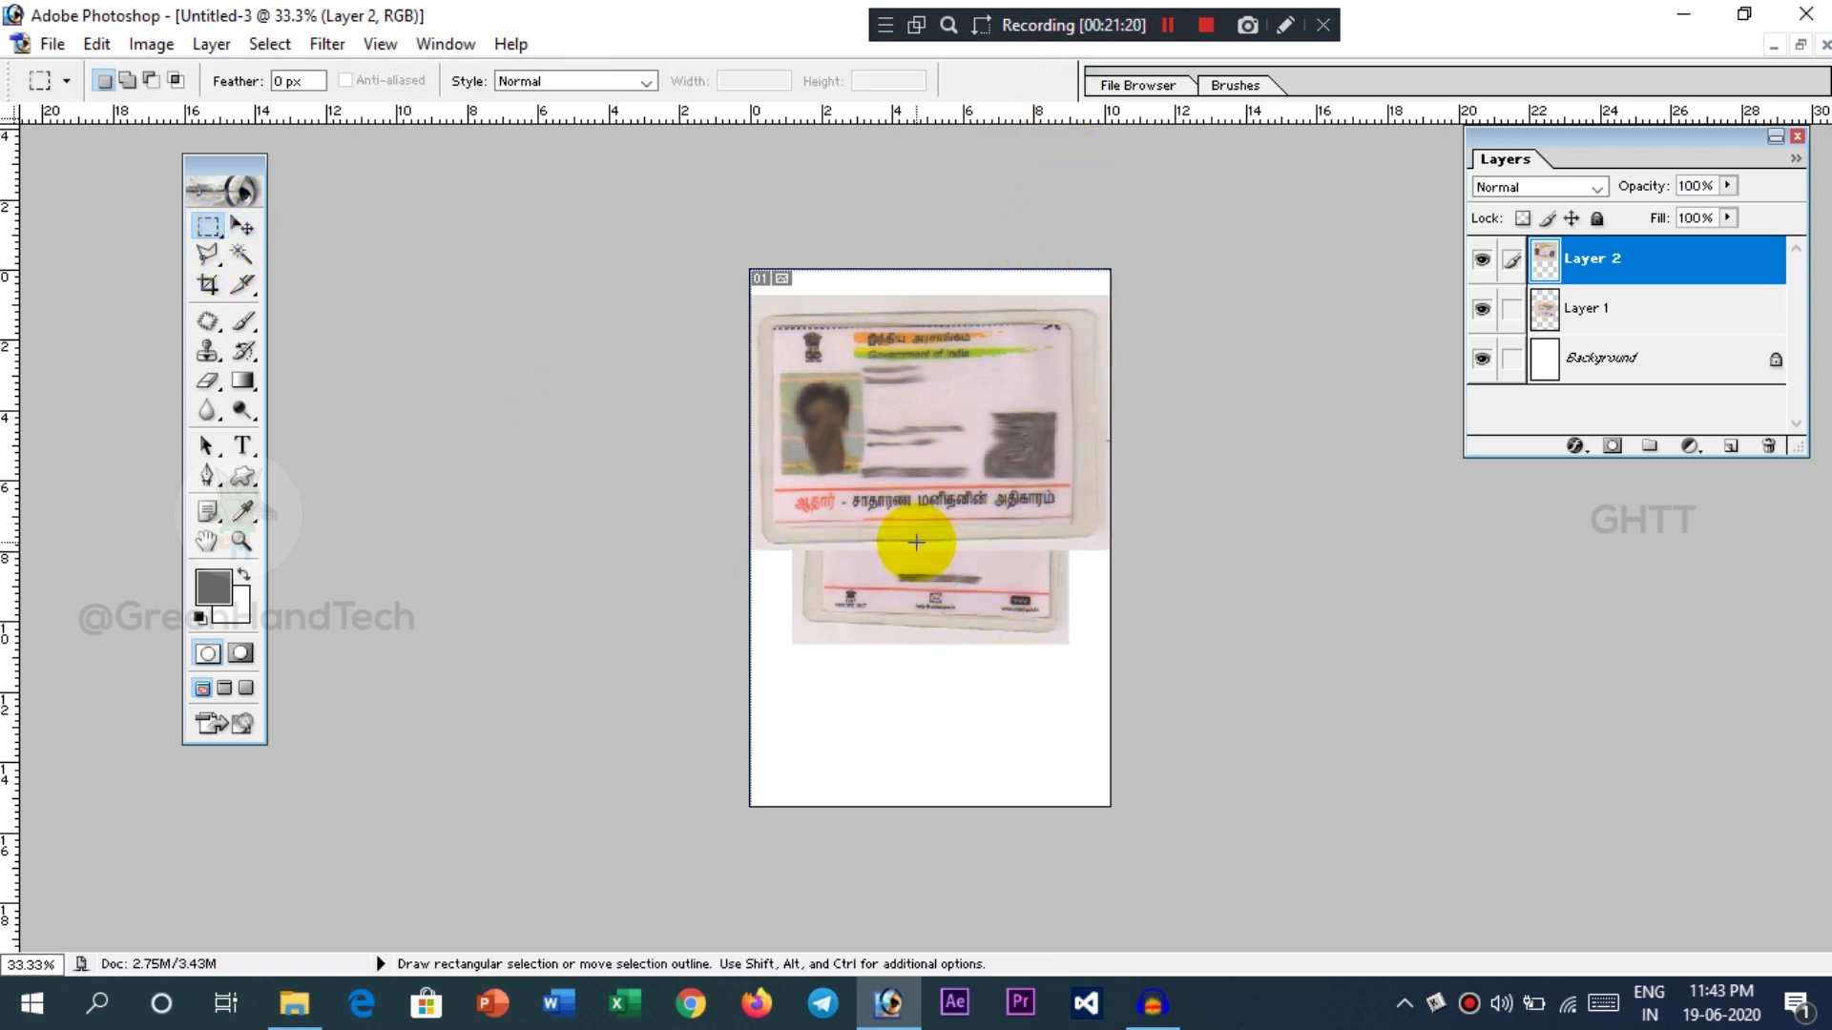
{"action": "left_click", "coordinate": [256, 230]}
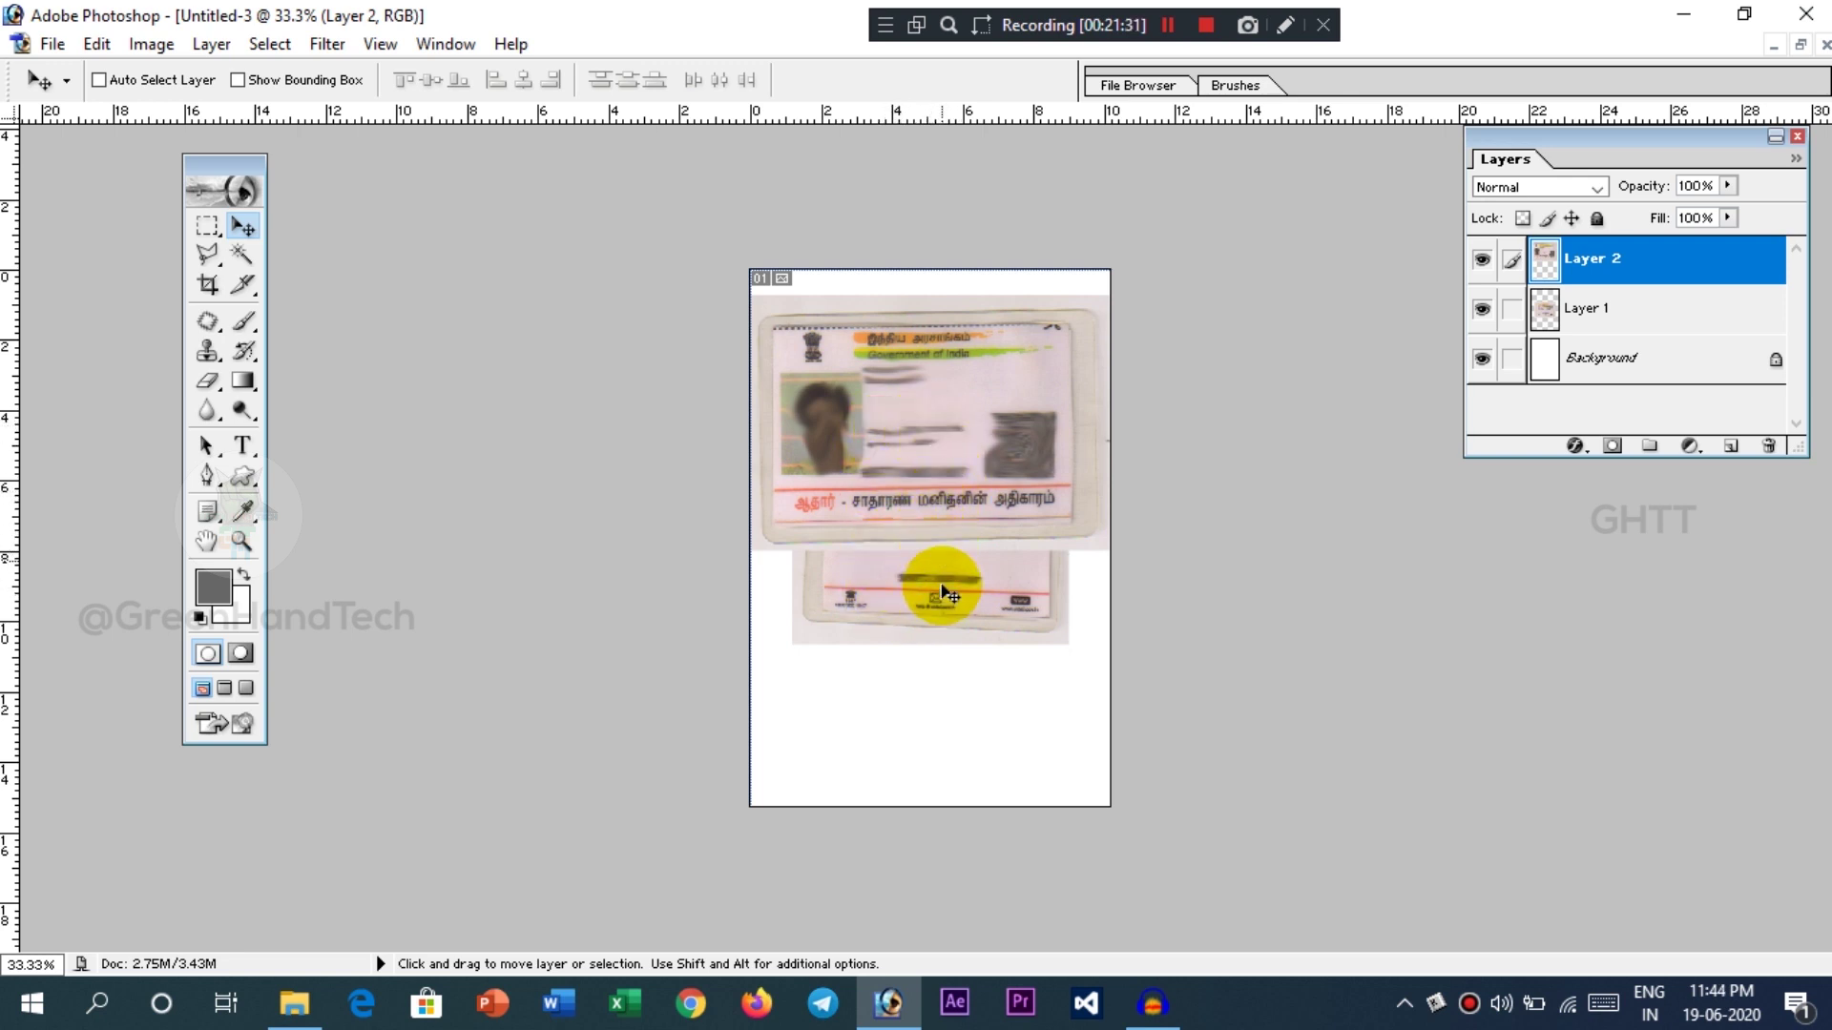
- Select Layer 1, enlarge its back-side card to about 130.6% and move it below the photo card
{"action": "right_click", "coordinate": [926, 524]}
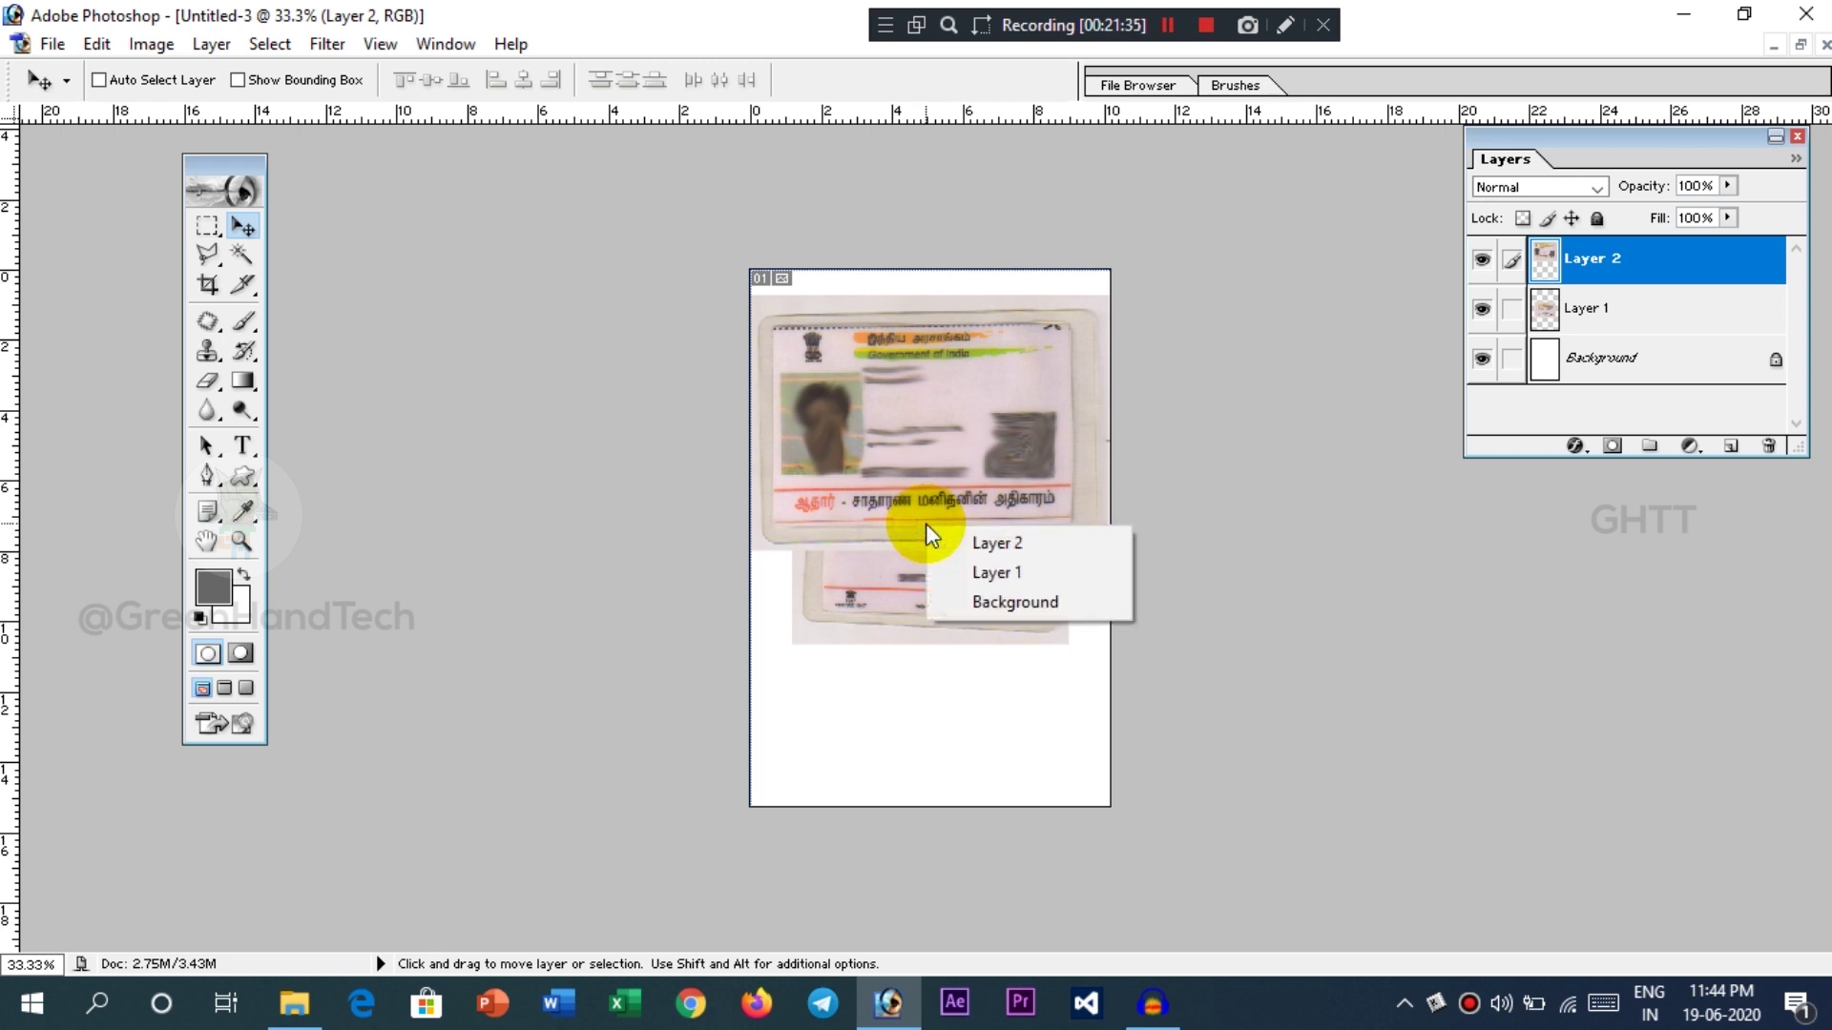
{"action": "left_click", "coordinate": [242, 225]}
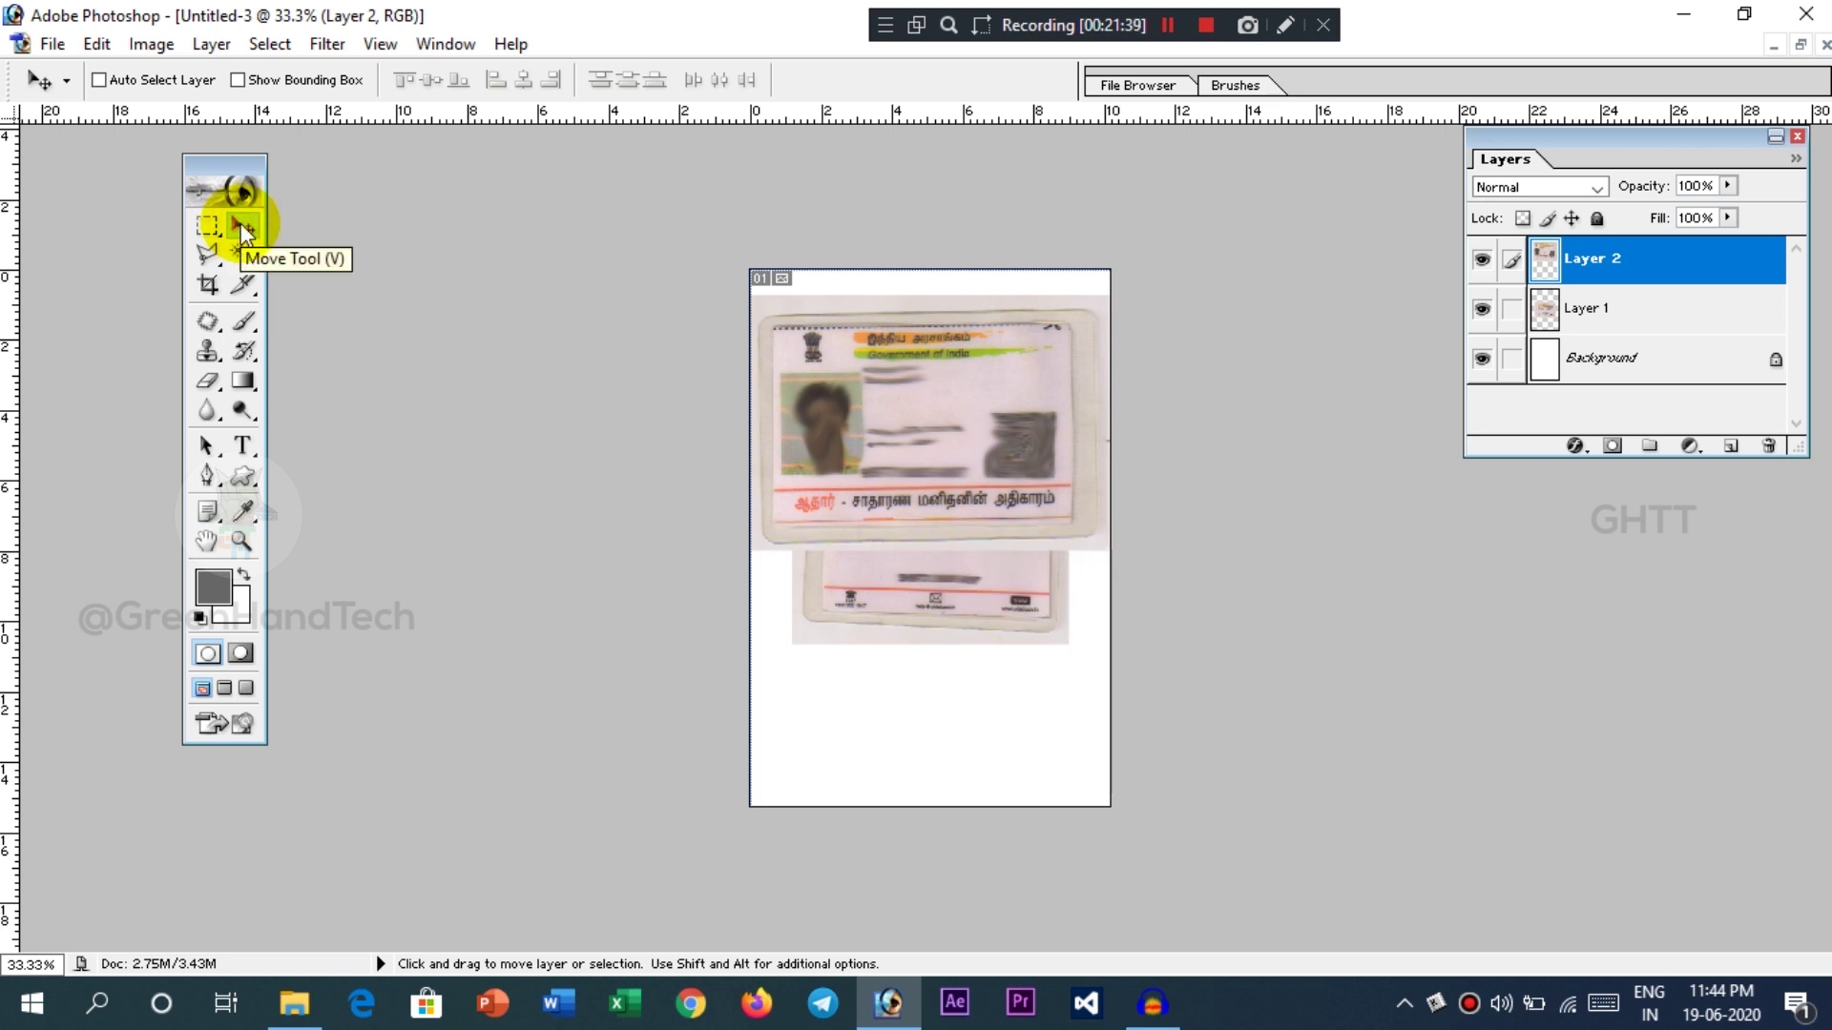
{"action": "right_click", "coordinate": [937, 546]}
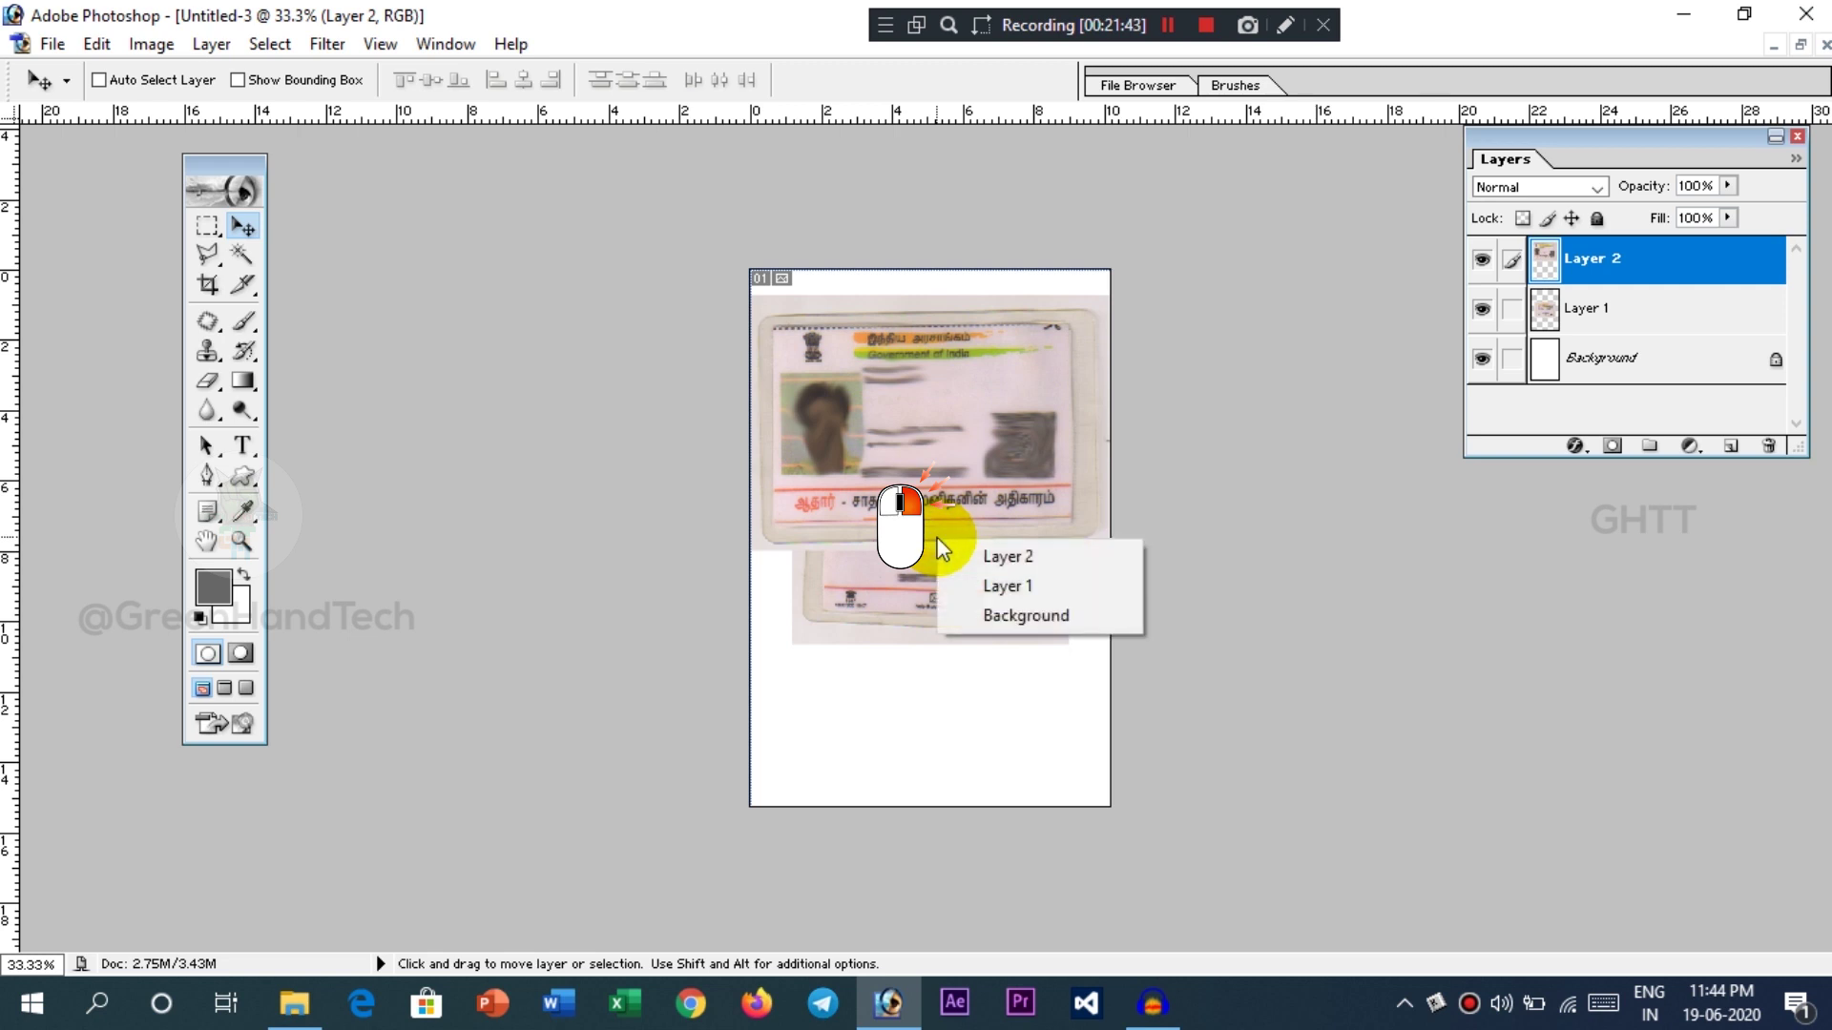
{"action": "left_click", "coordinate": [962, 584]}
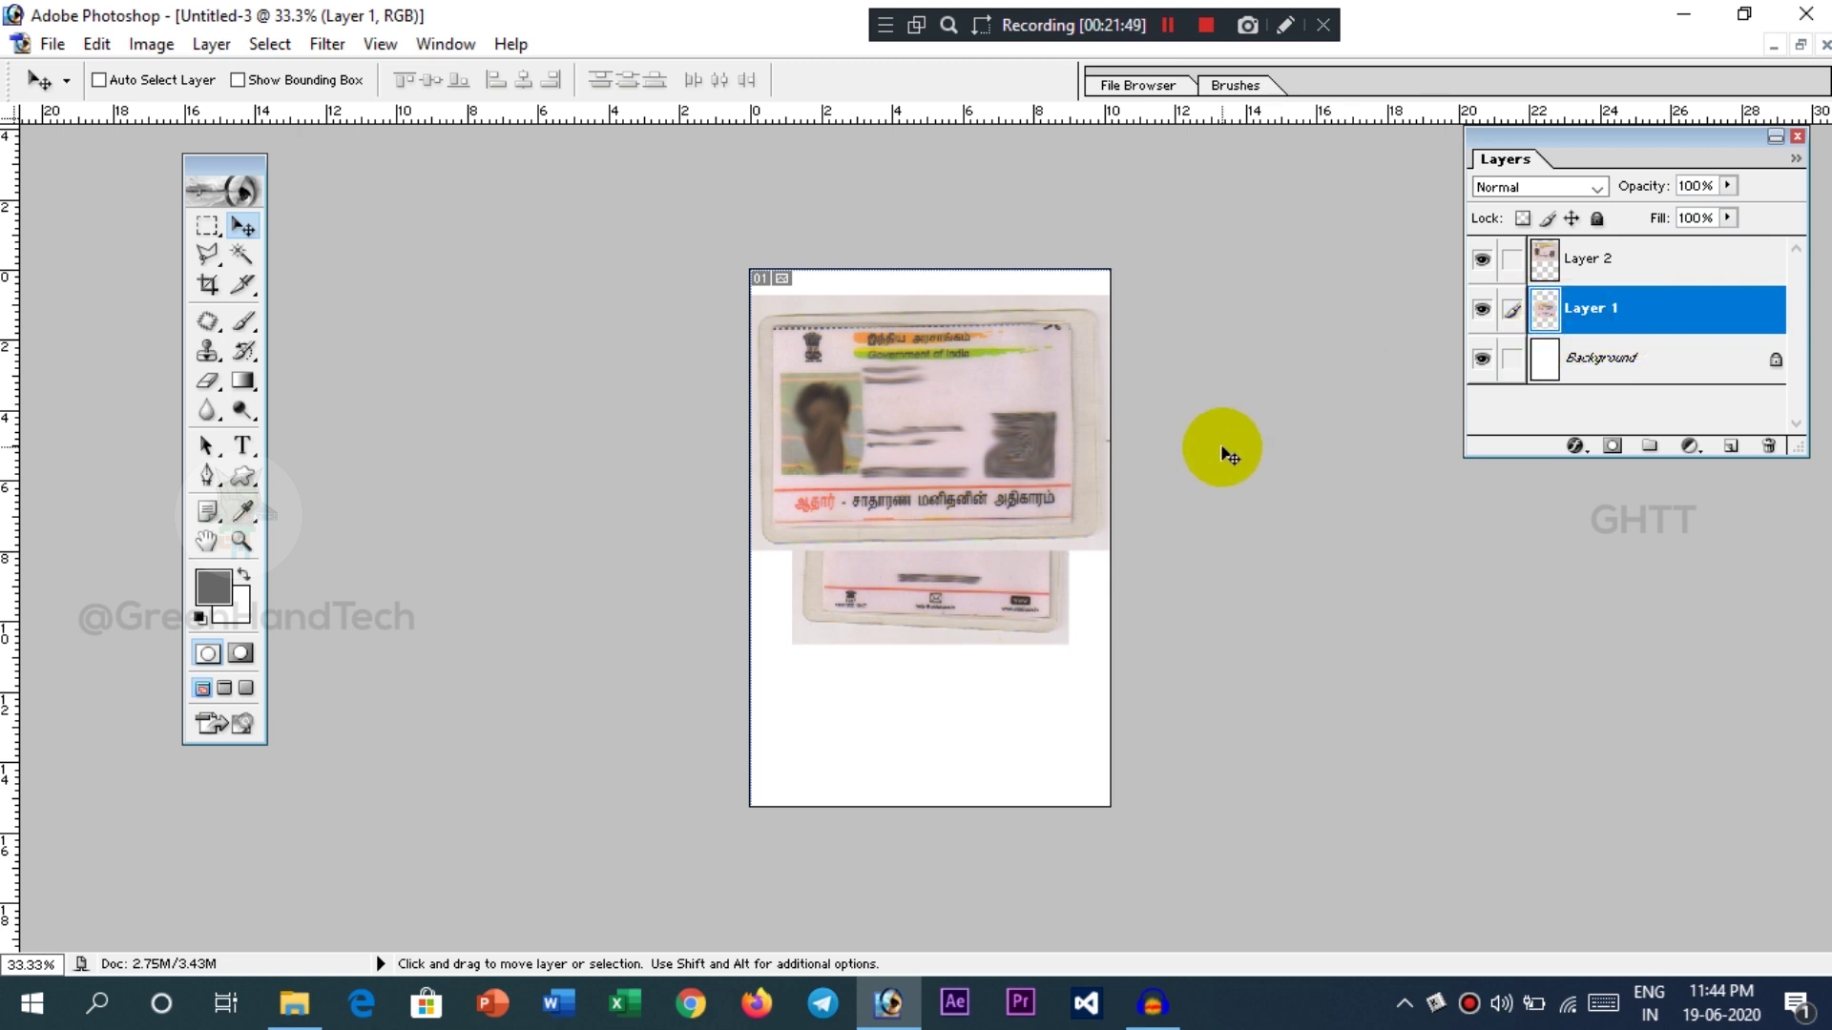
{"action": "left_click", "coordinate": [1607, 256]}
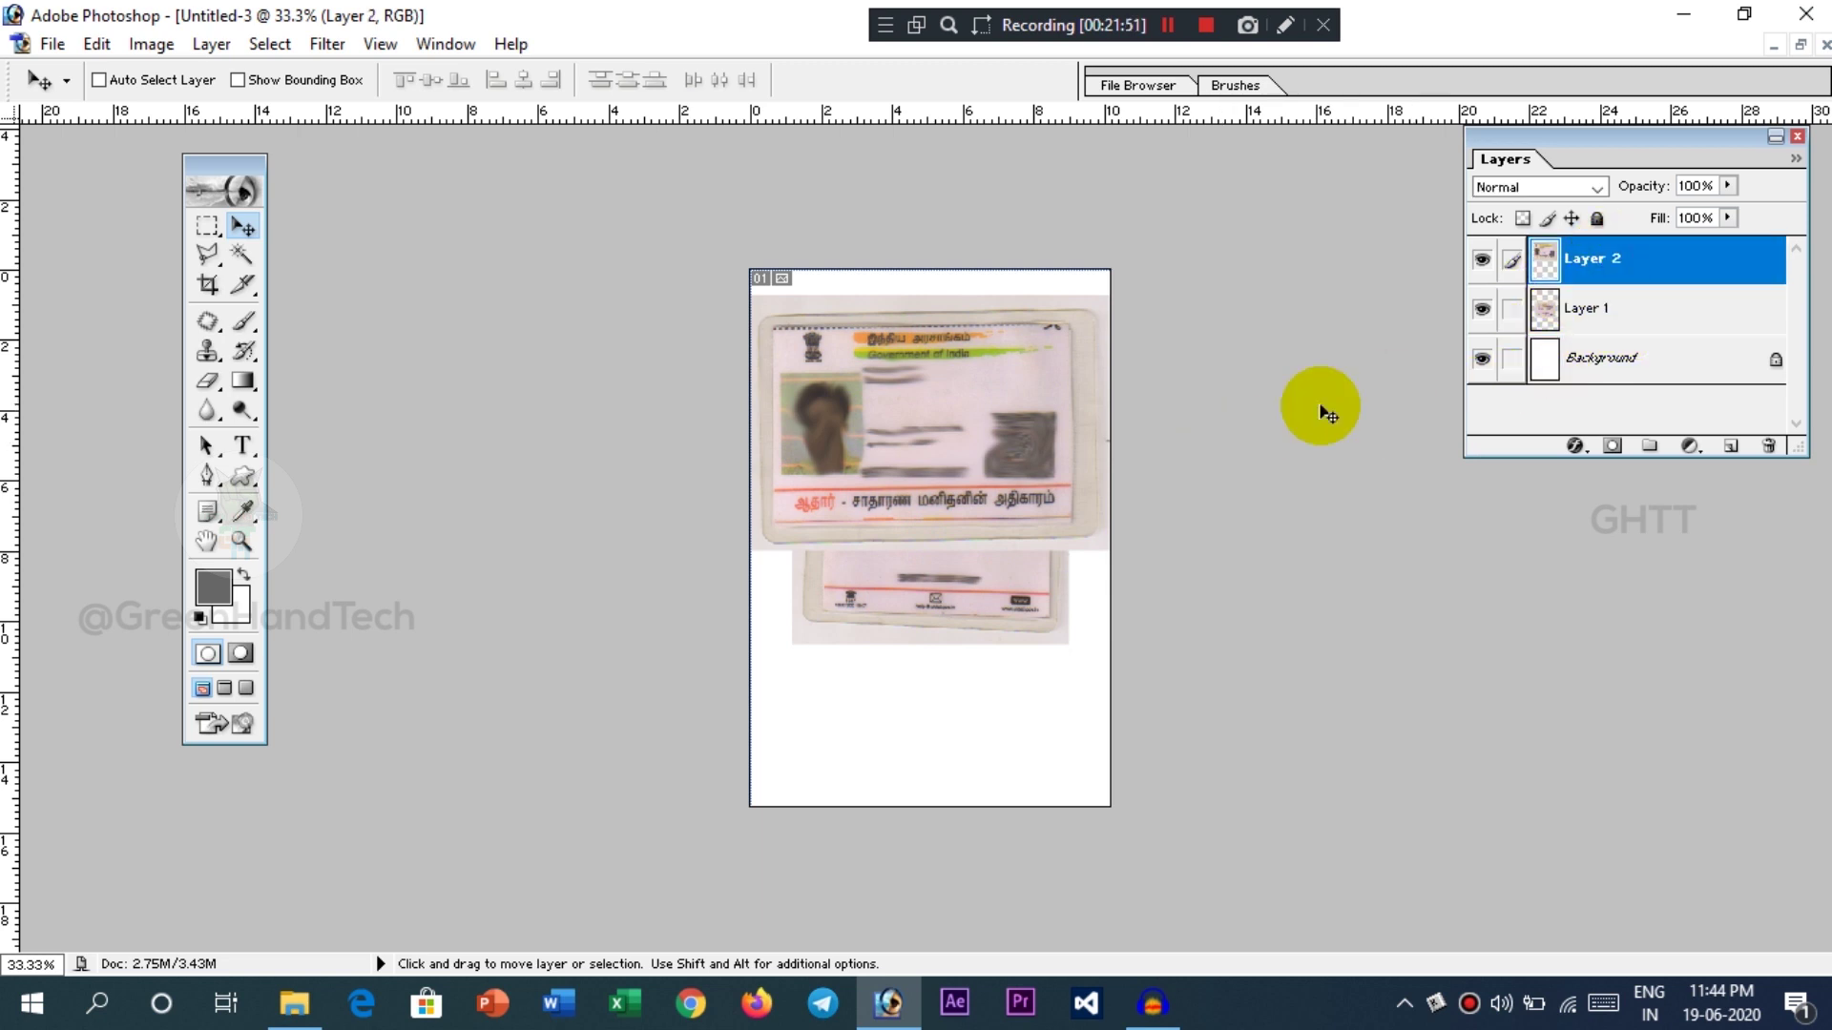
{"action": "right_click", "coordinate": [944, 523]}
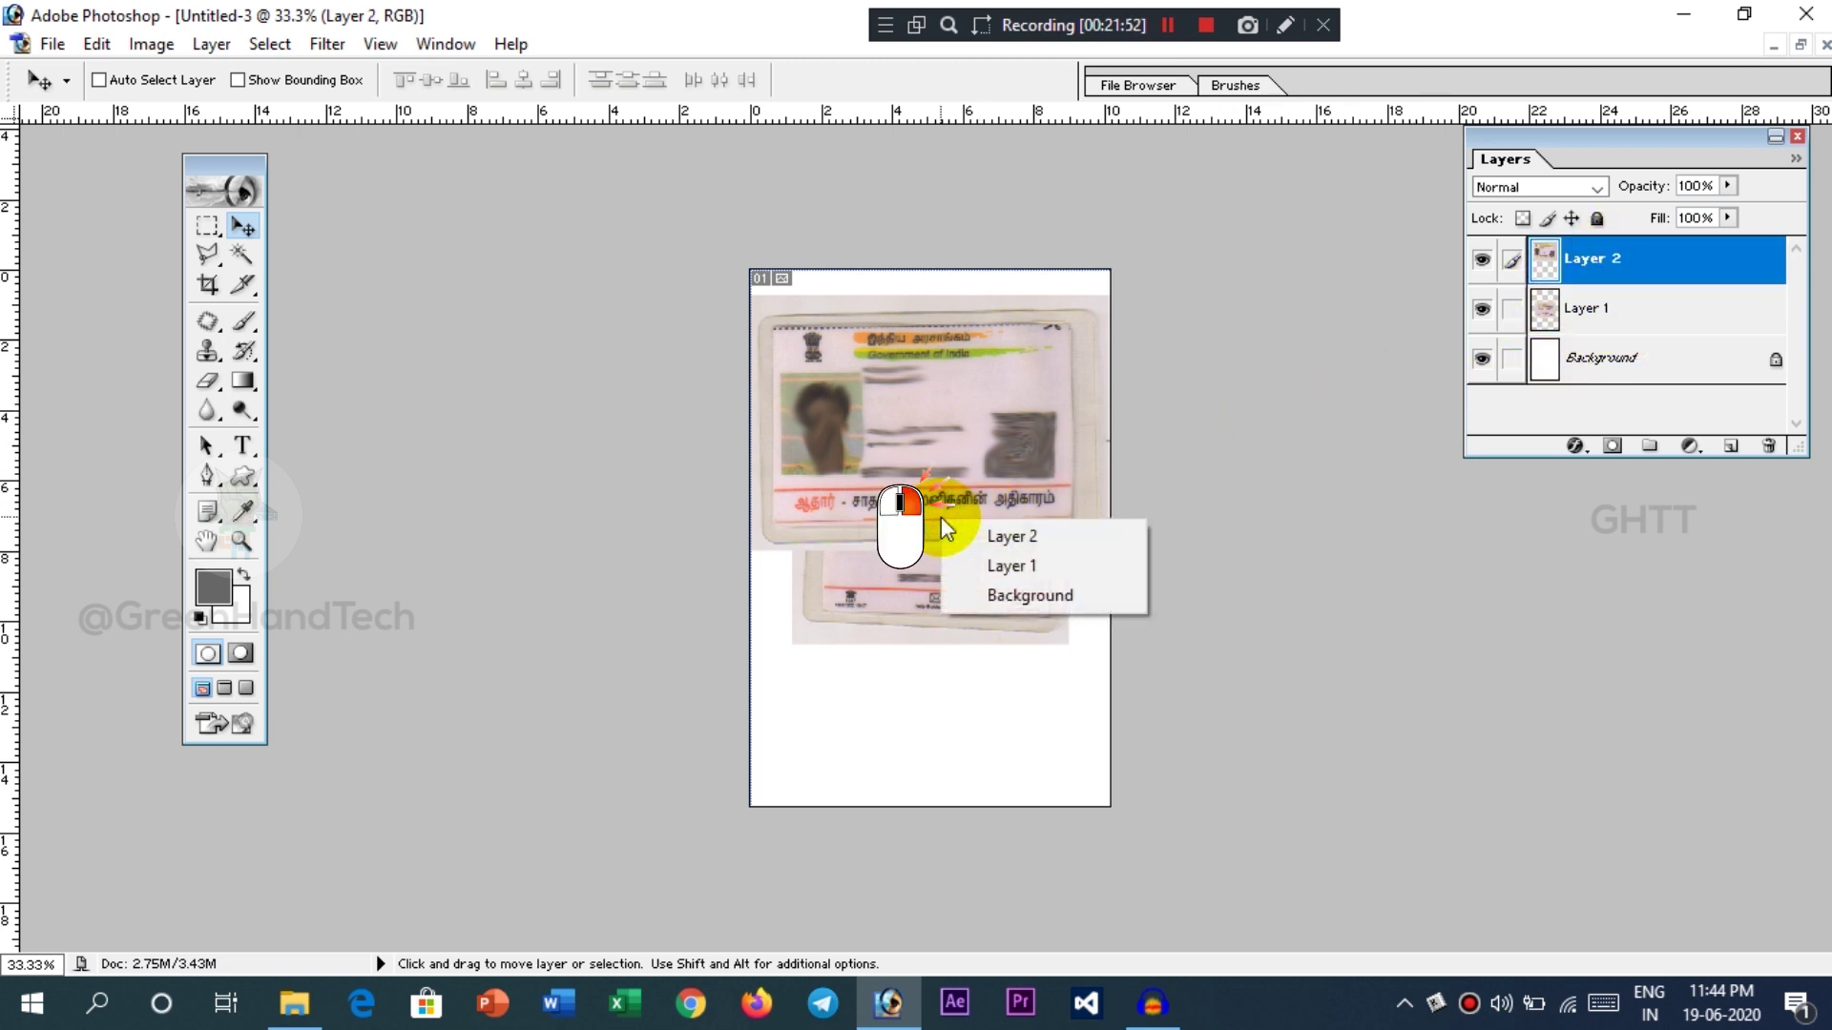
{"action": "left_click", "coordinate": [962, 572]}
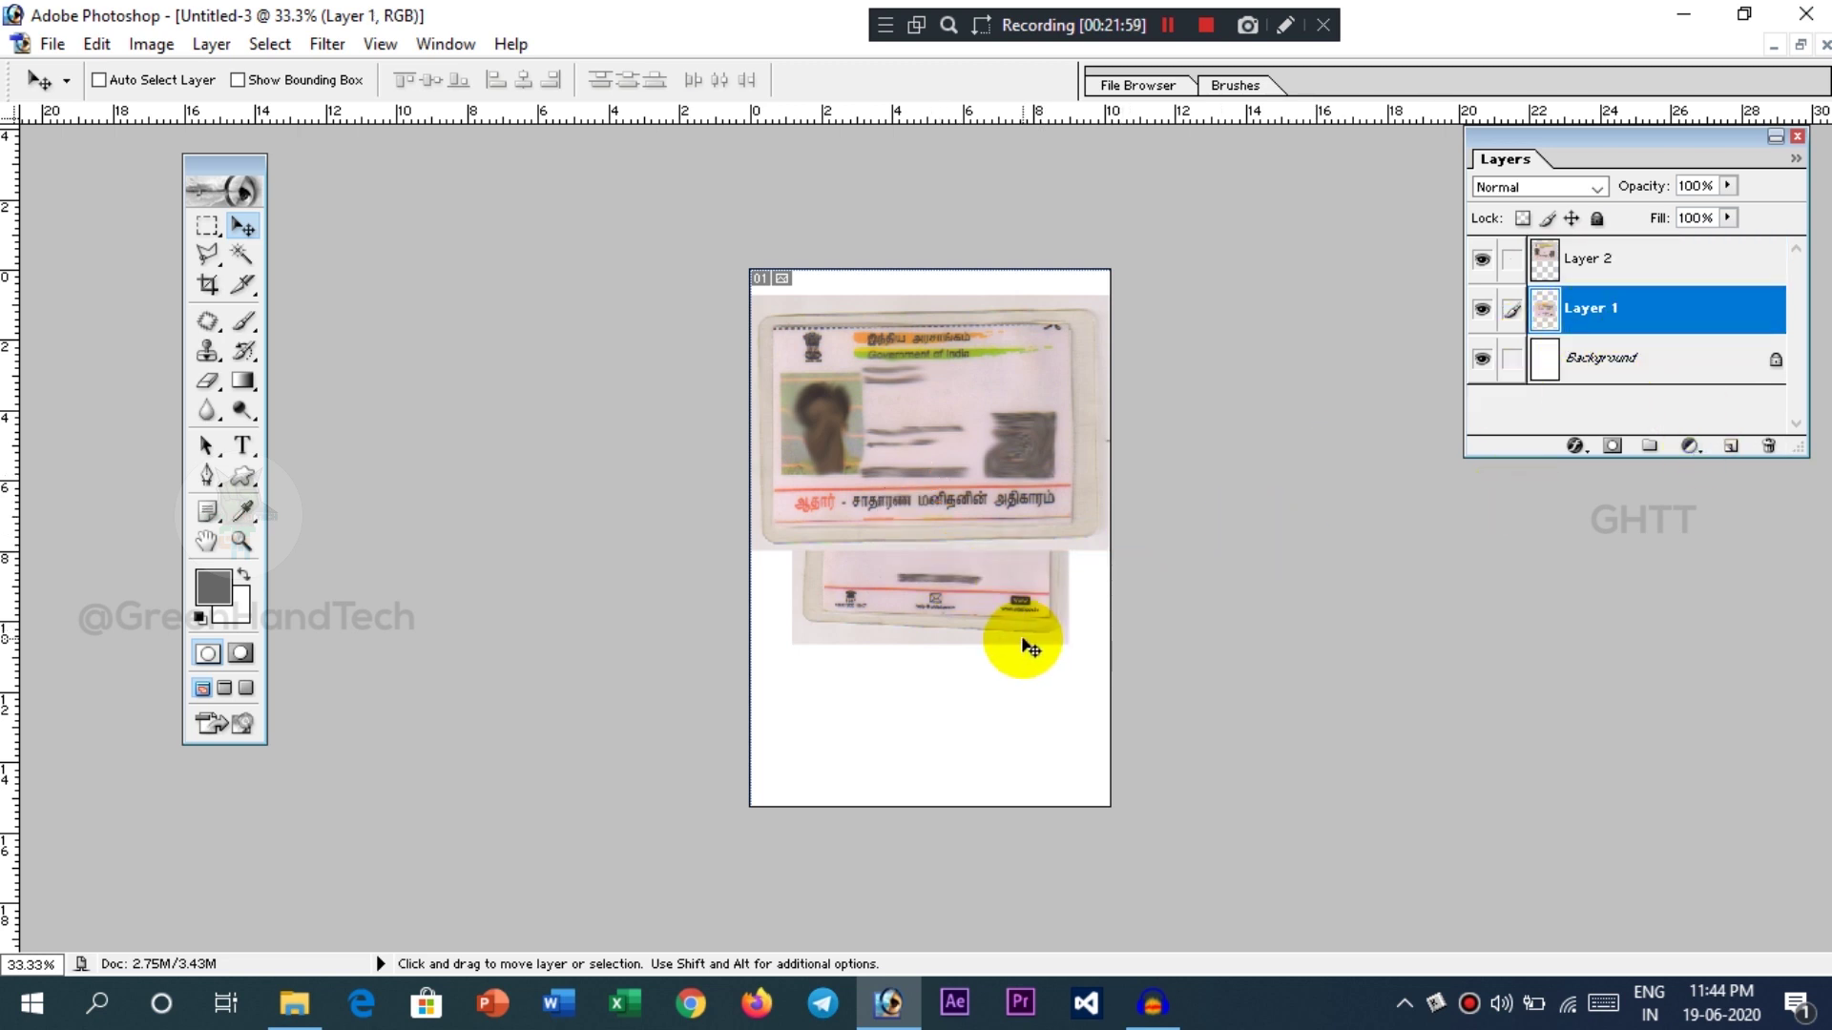
{"action": "key", "text": "ctrl+t"}
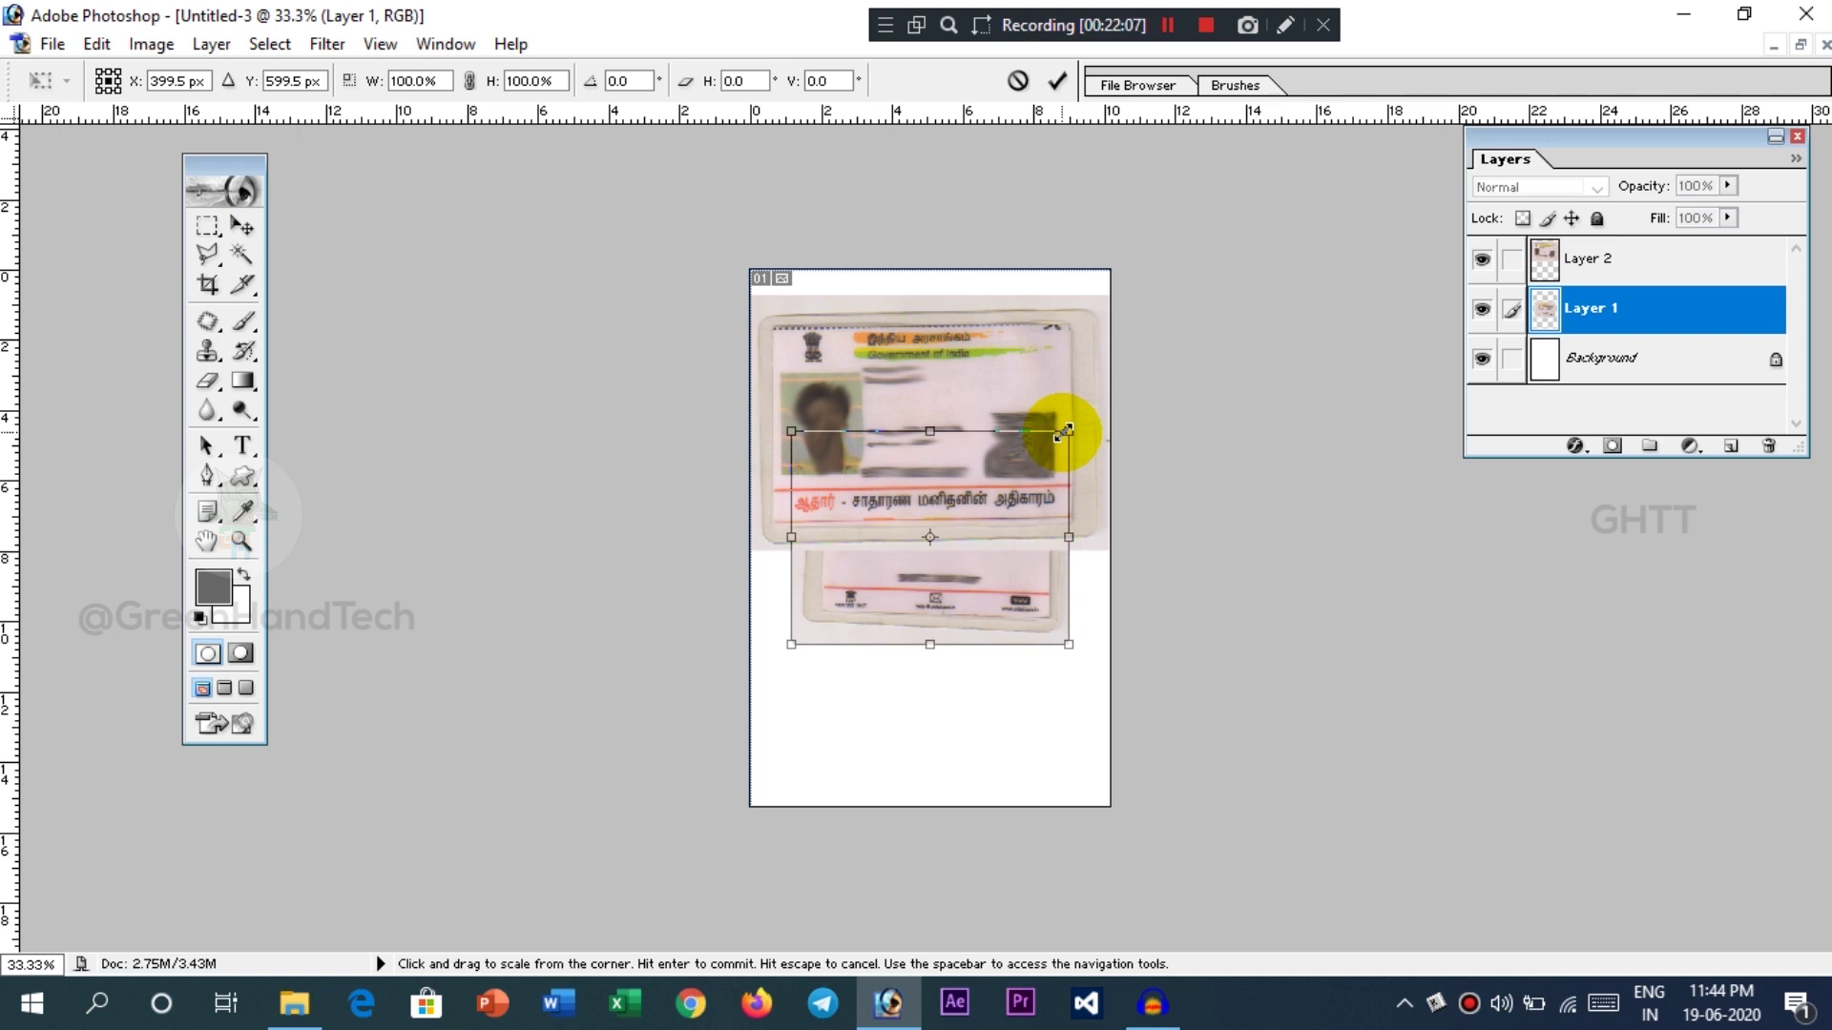
{"action": "left_click_drag", "start_coordinate": [1064, 432], "coordinate": [1109, 402]}
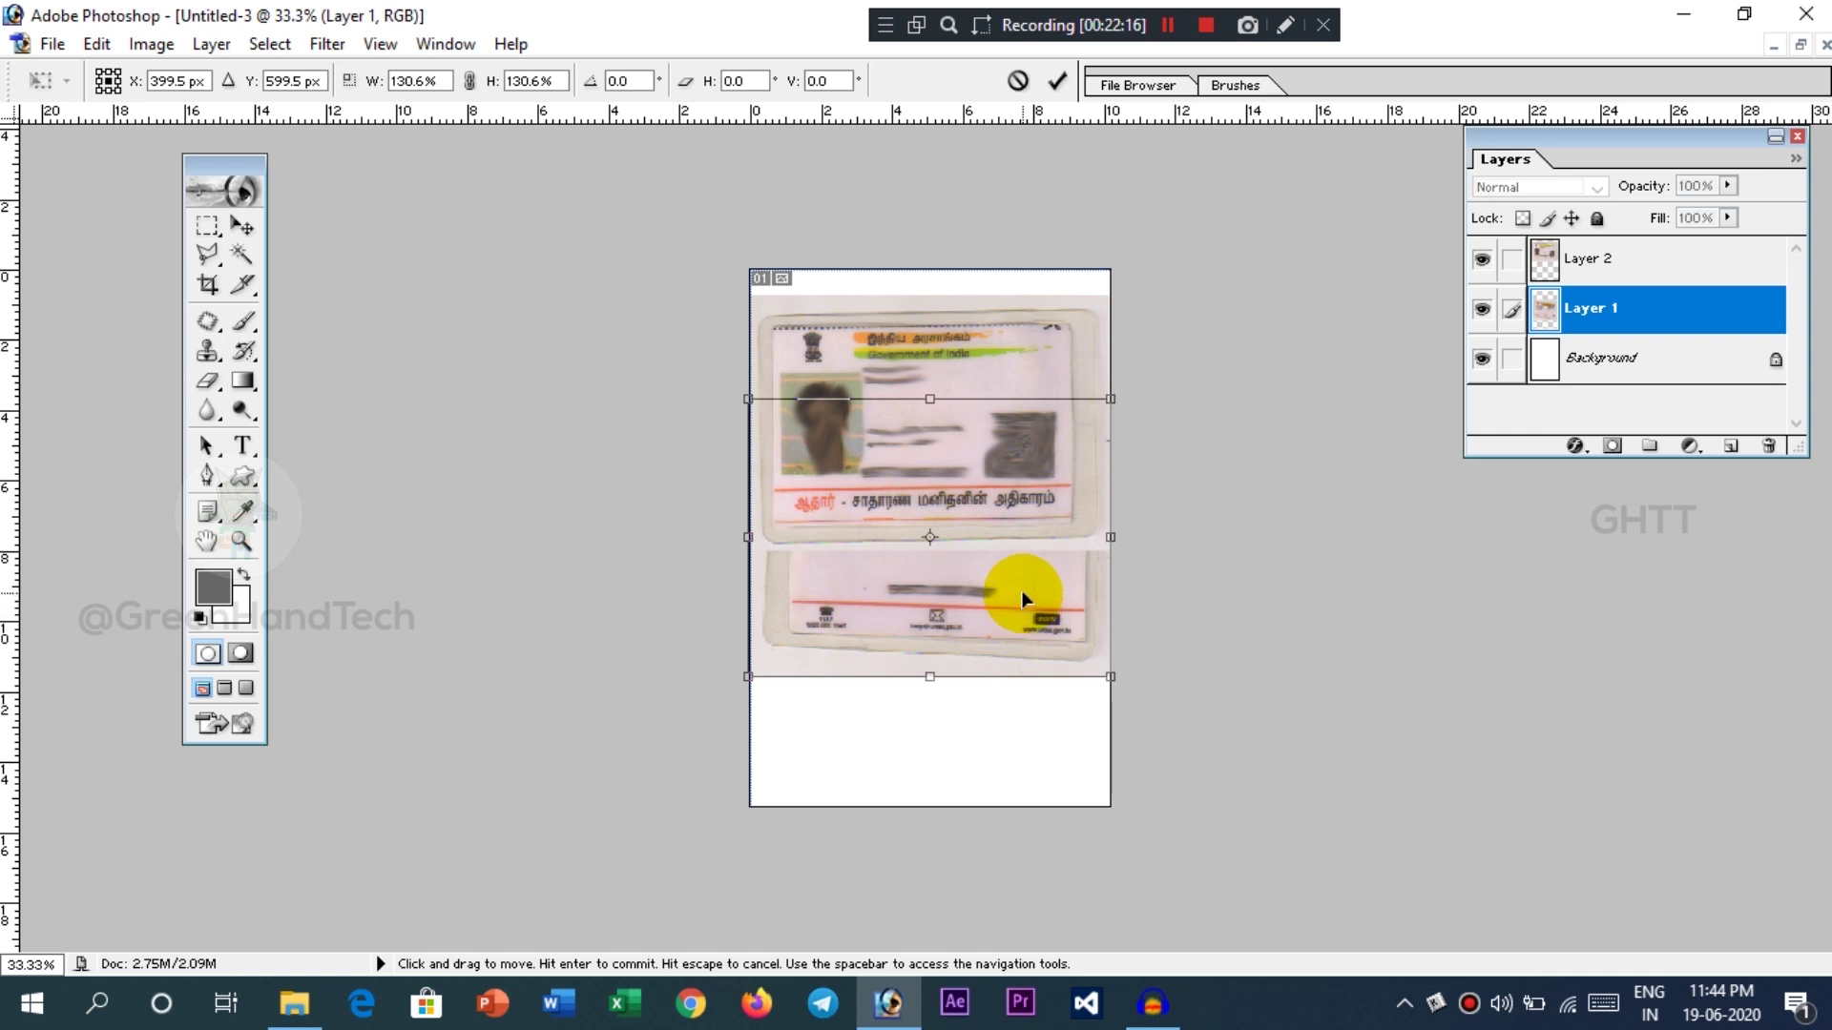
{"action": "left_click_drag", "start_coordinate": [1021, 596], "coordinate": [1019, 717]}
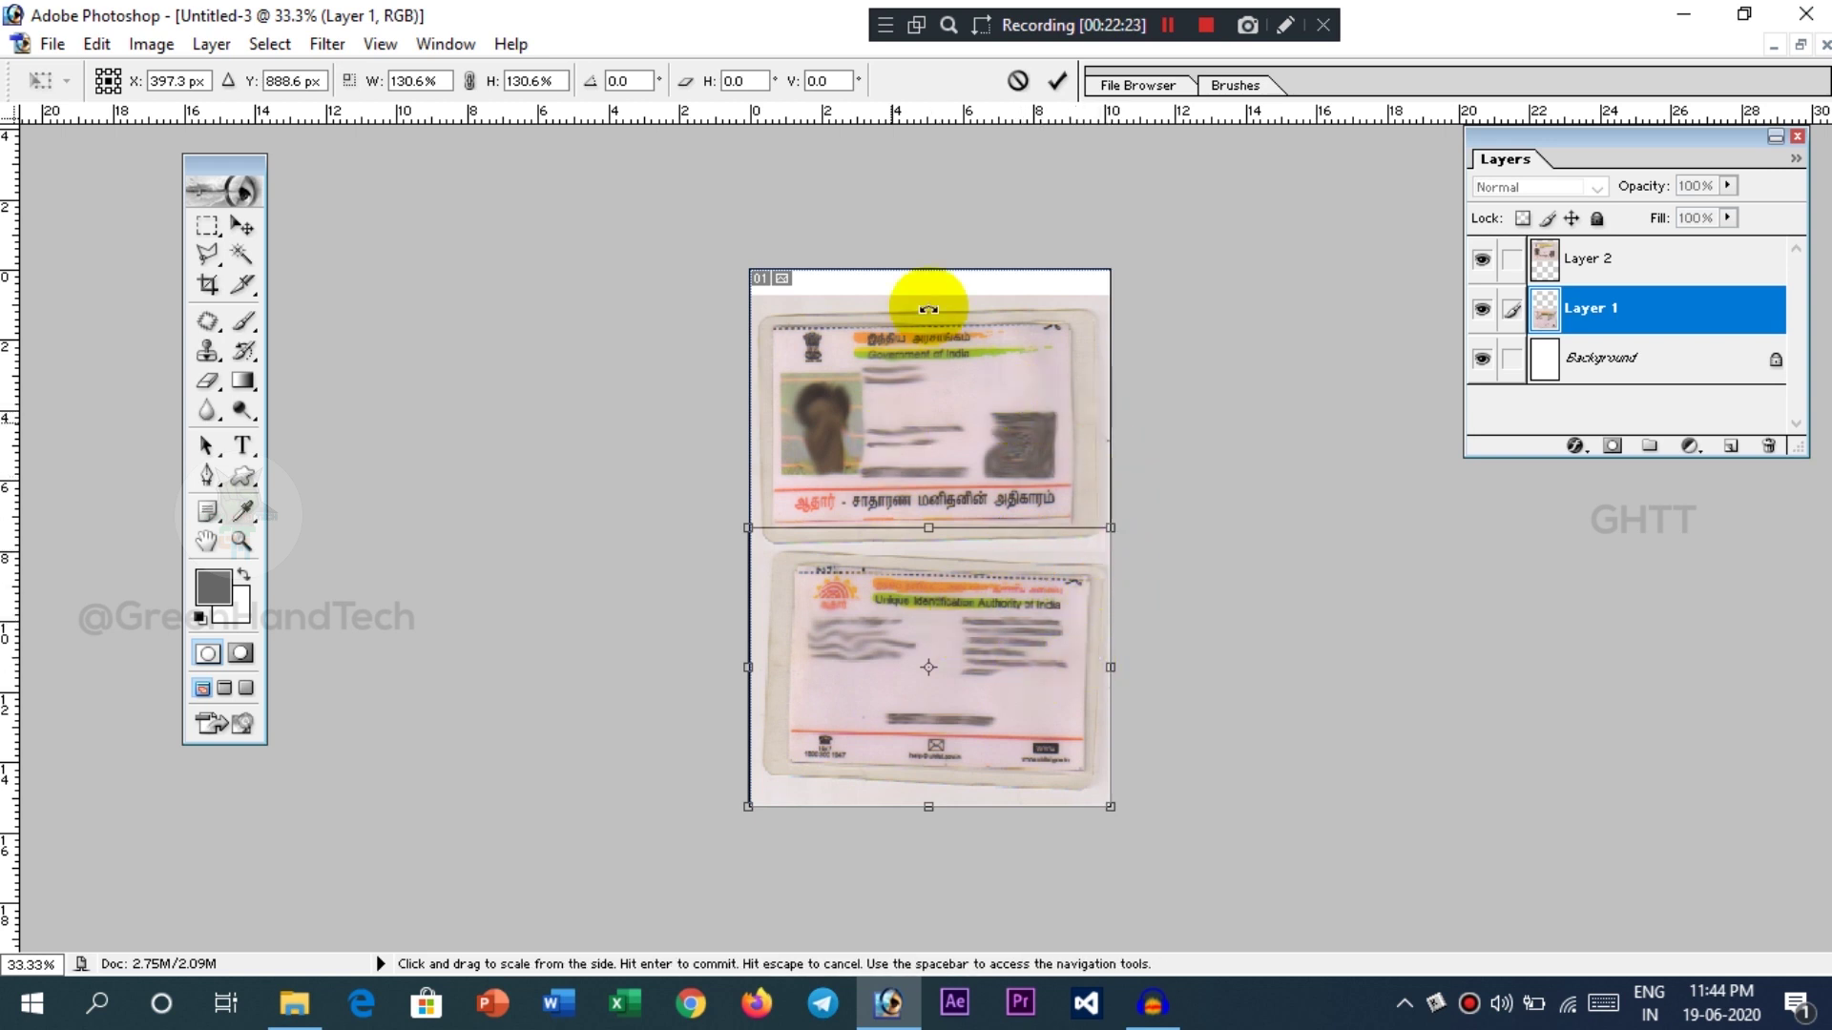
{"action": "left_click", "coordinate": [1056, 81]}
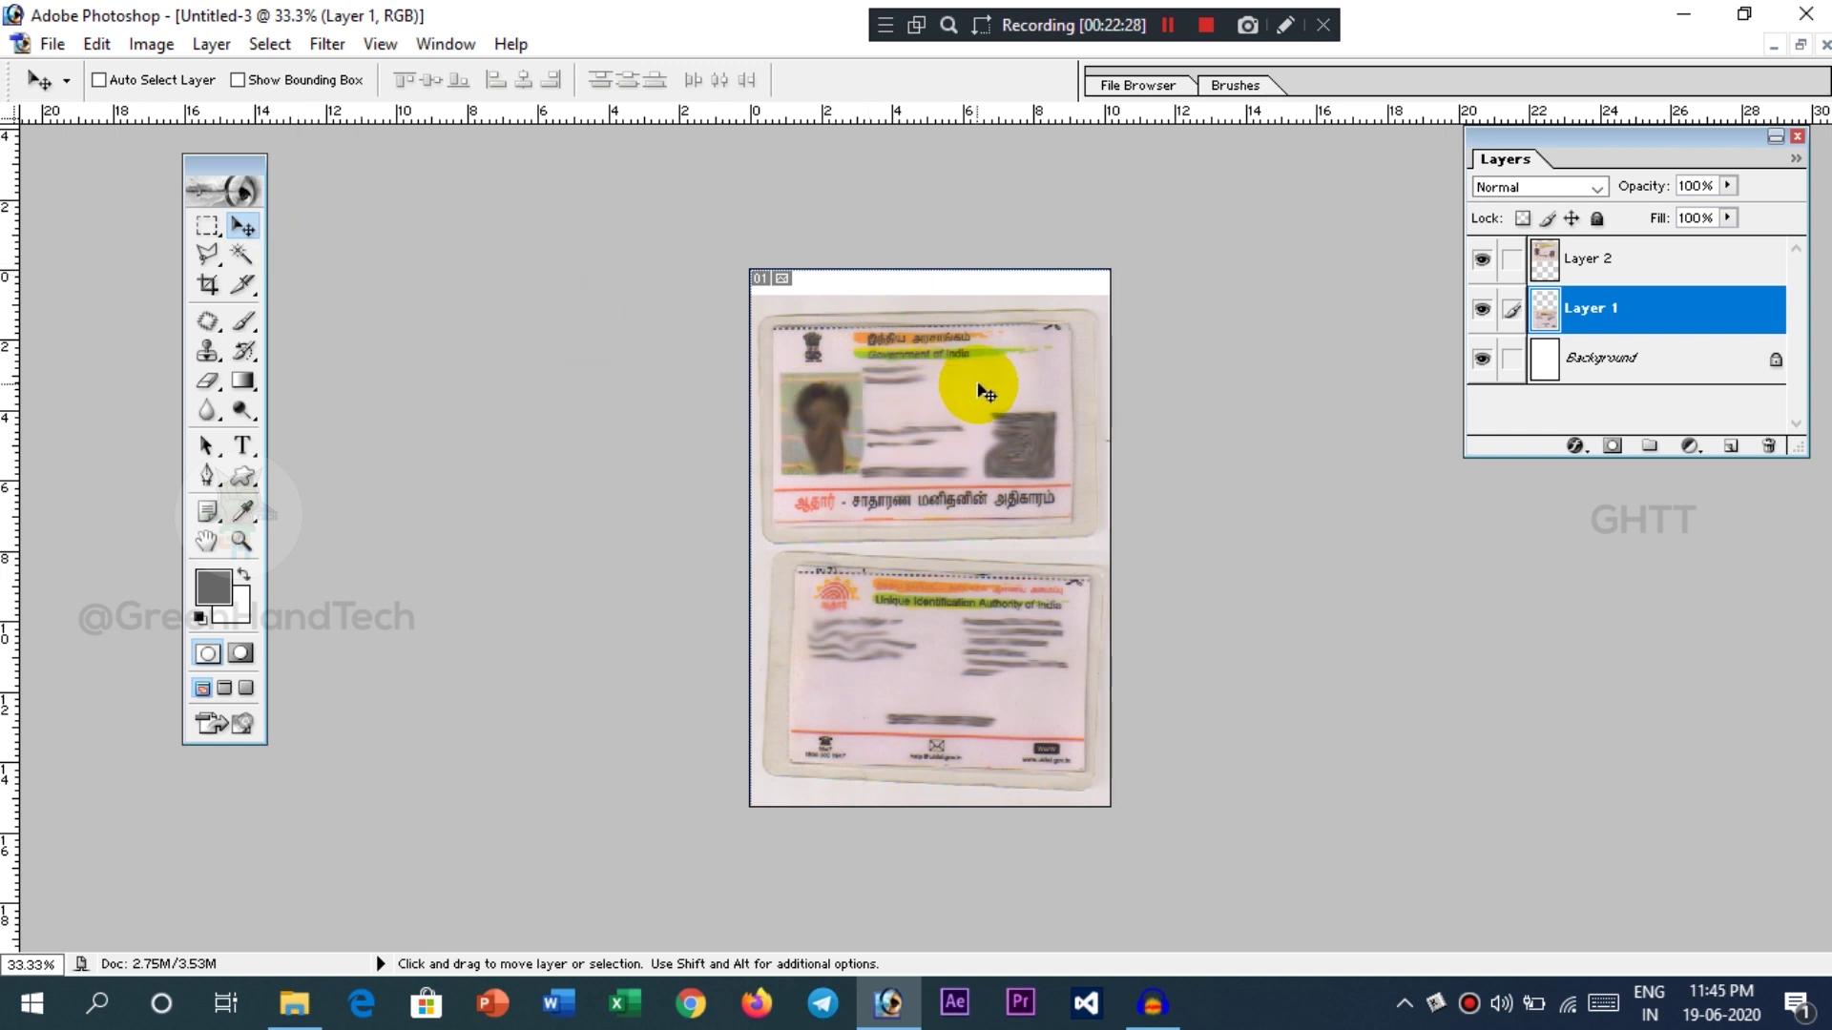
- Select Layer 2 and nudge the upper card up, clear of the lower card
{"action": "right_click", "coordinate": [953, 403]}
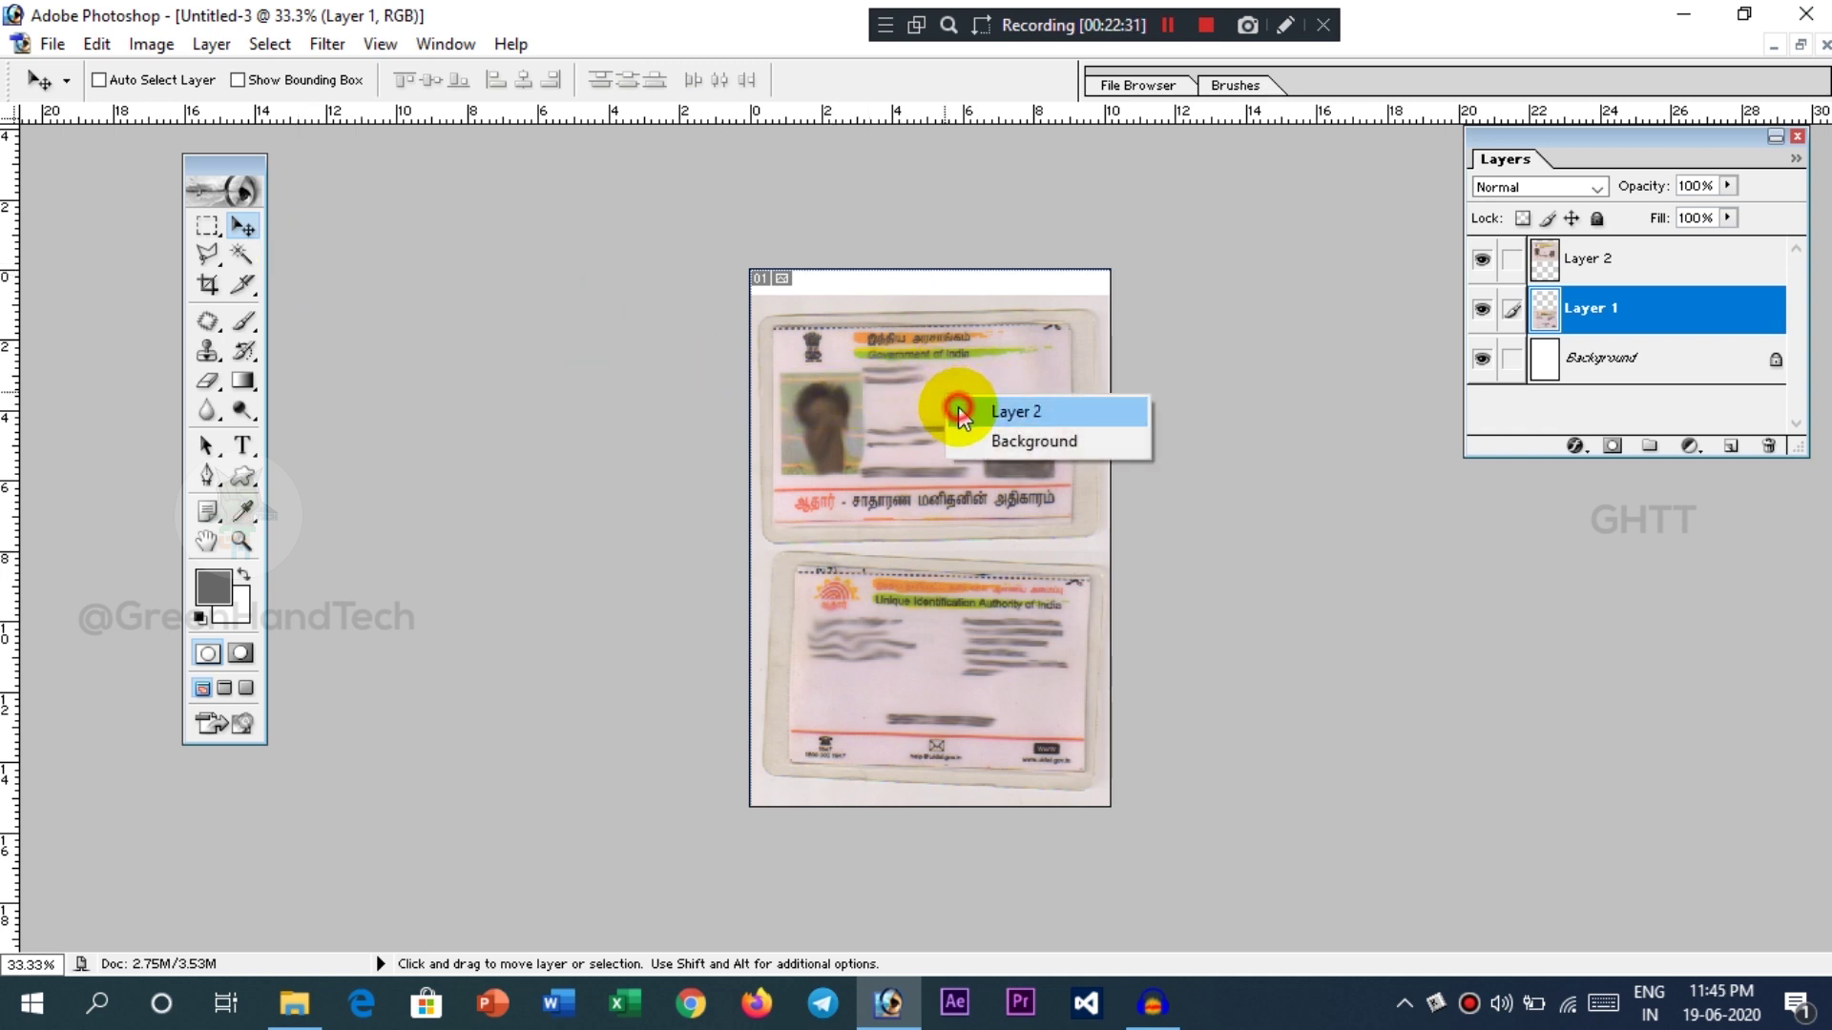
{"action": "left_click", "coordinate": [964, 413]}
{"action": "left_click_drag", "start_coordinate": [959, 427], "coordinate": [961, 419]}
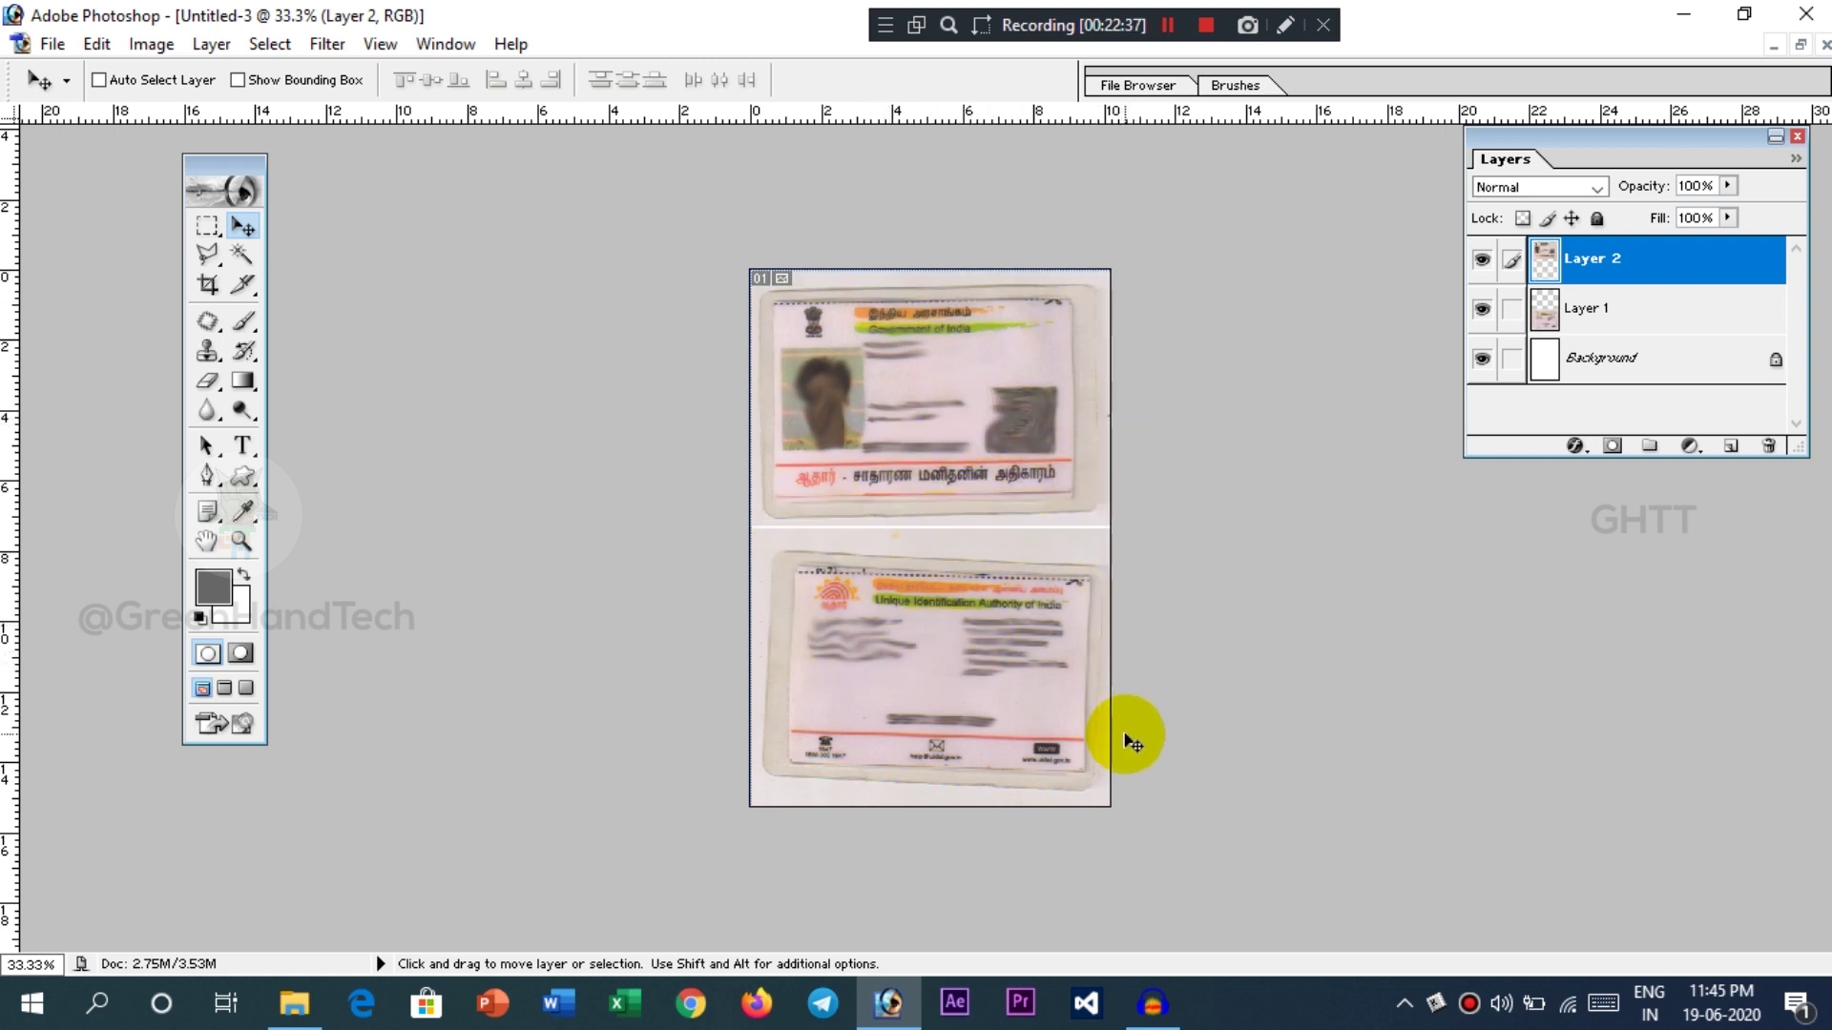
- Save the two-card page as a JPEG named 'adhaar 2' in Test at quality 9 High
{"action": "key", "text": "ctrl+s"}
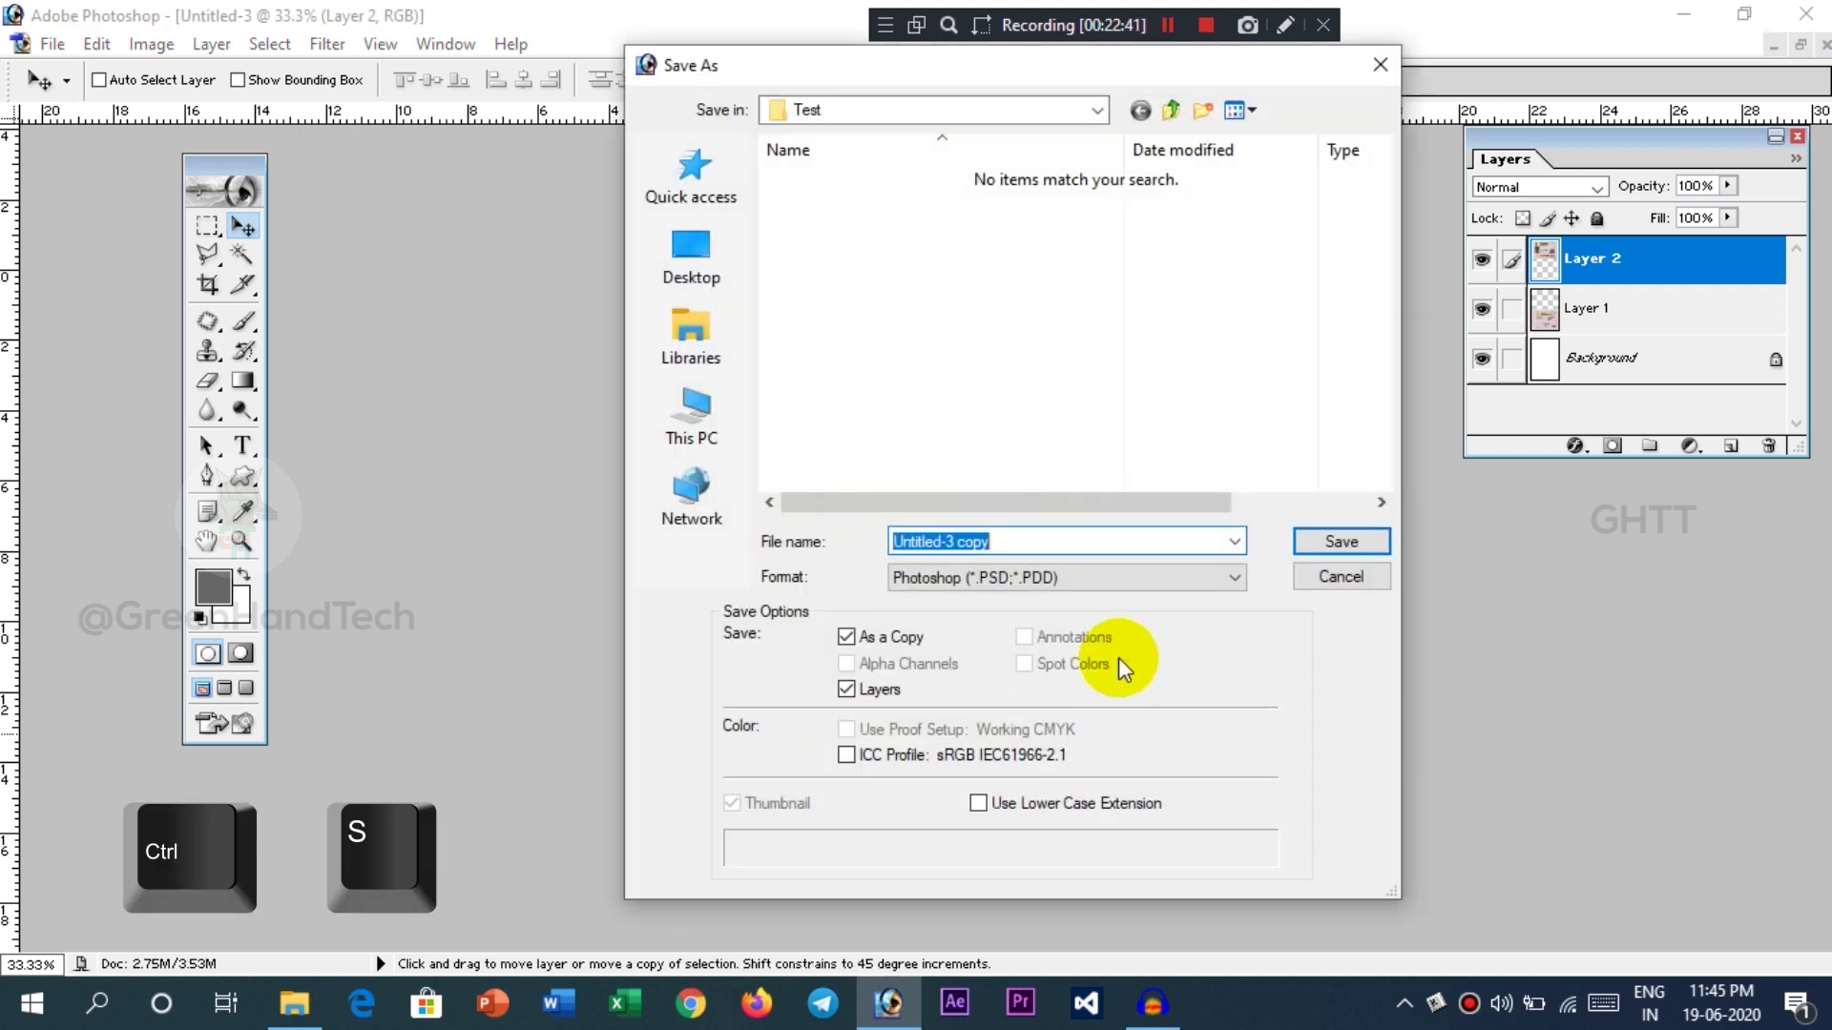
{"action": "left_click", "coordinate": [1118, 586]}
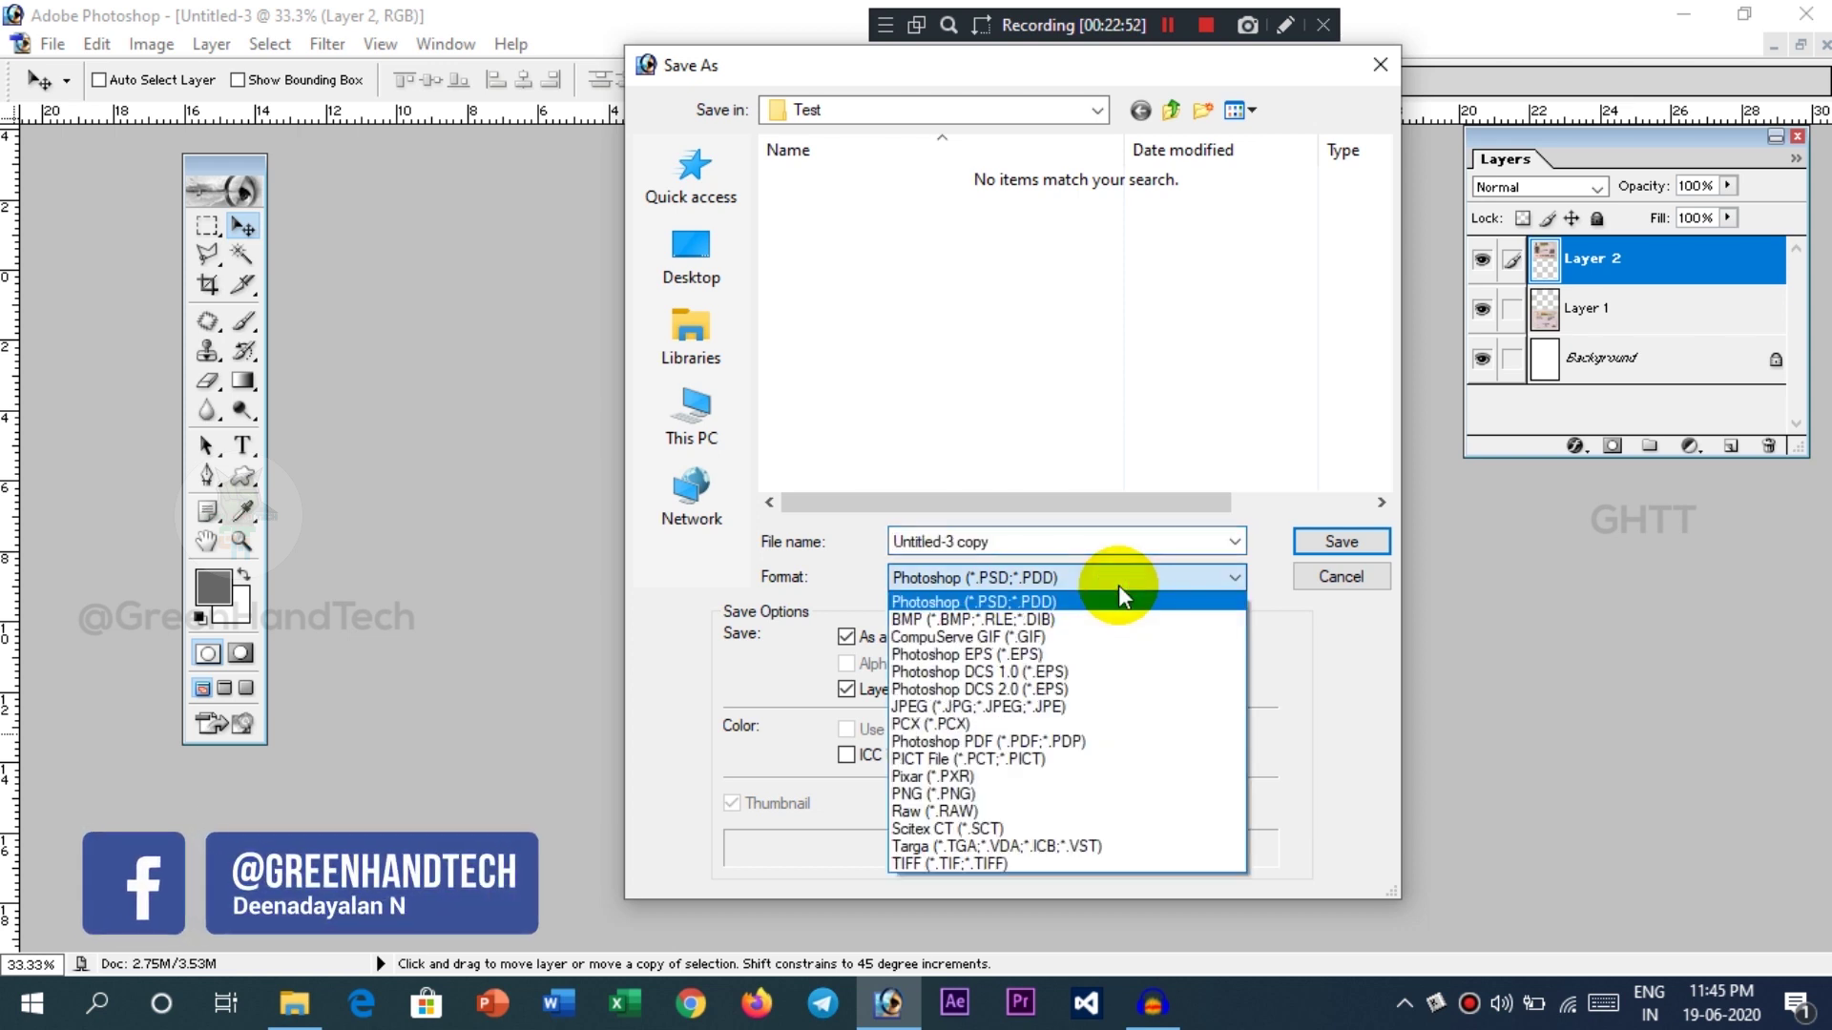
{"action": "left_click", "coordinate": [1118, 711]}
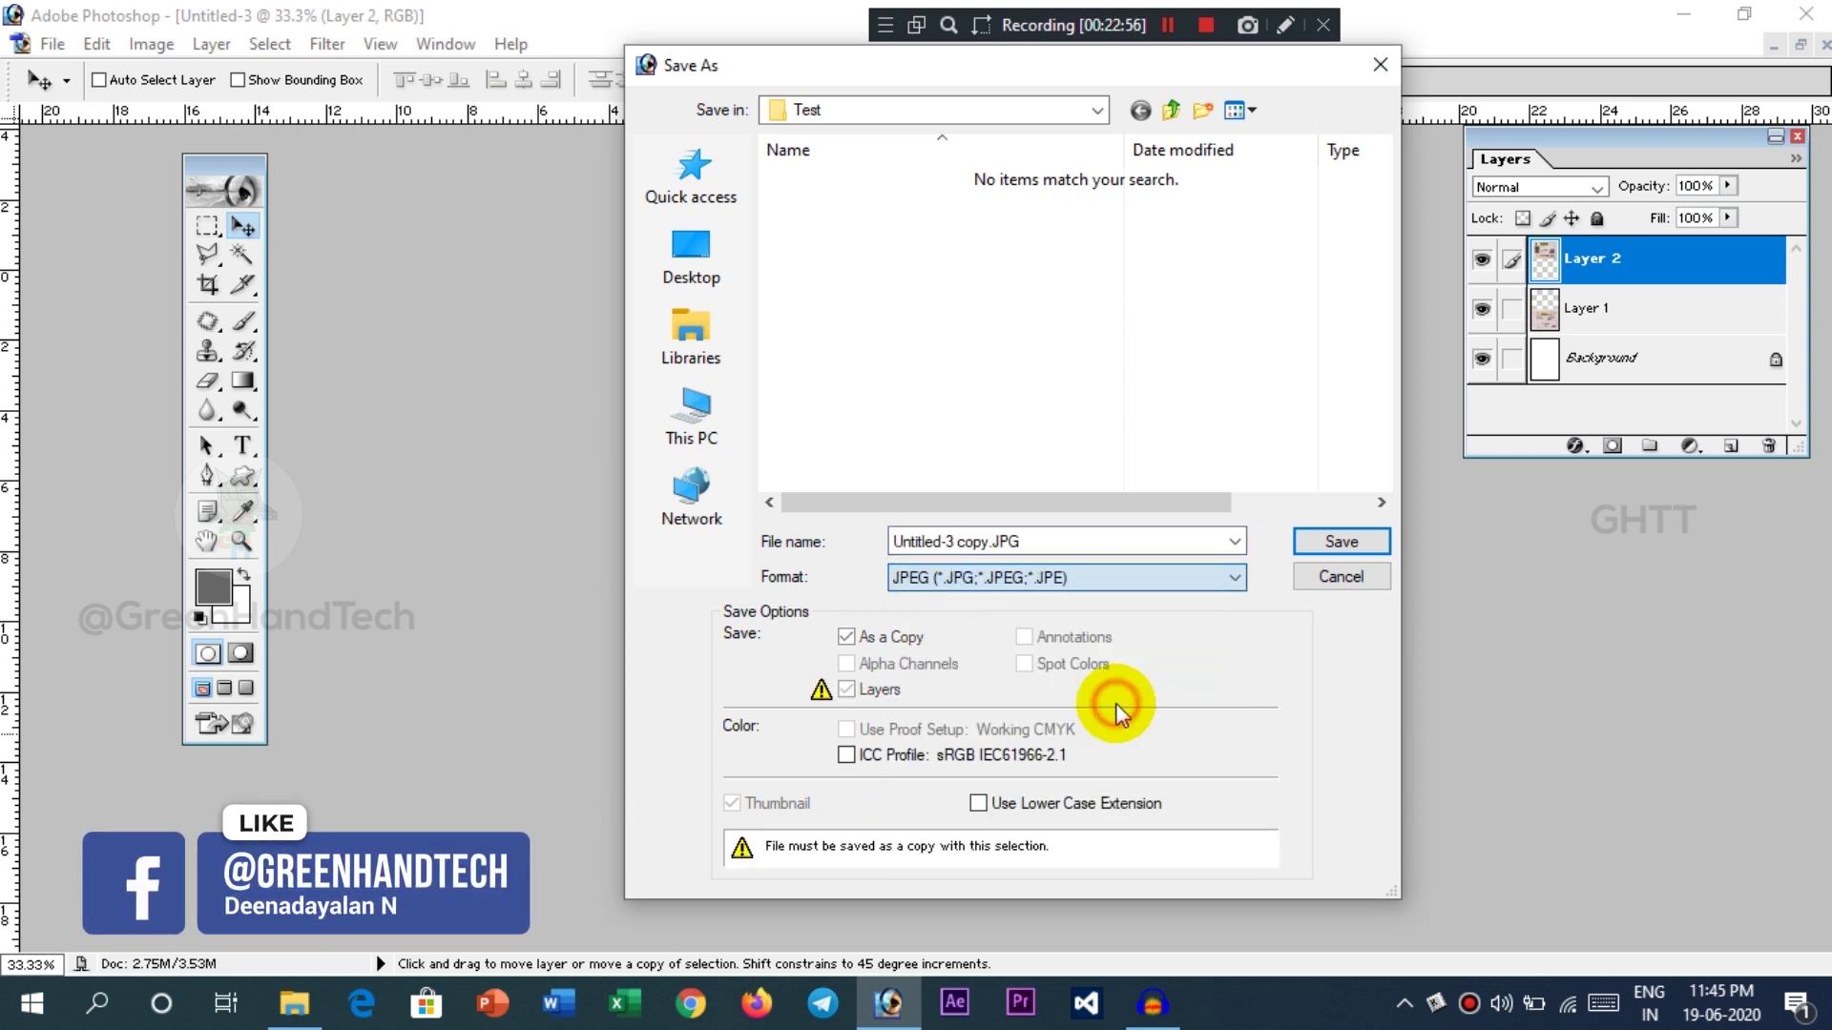
{"action": "left_click", "coordinate": [1081, 541]}
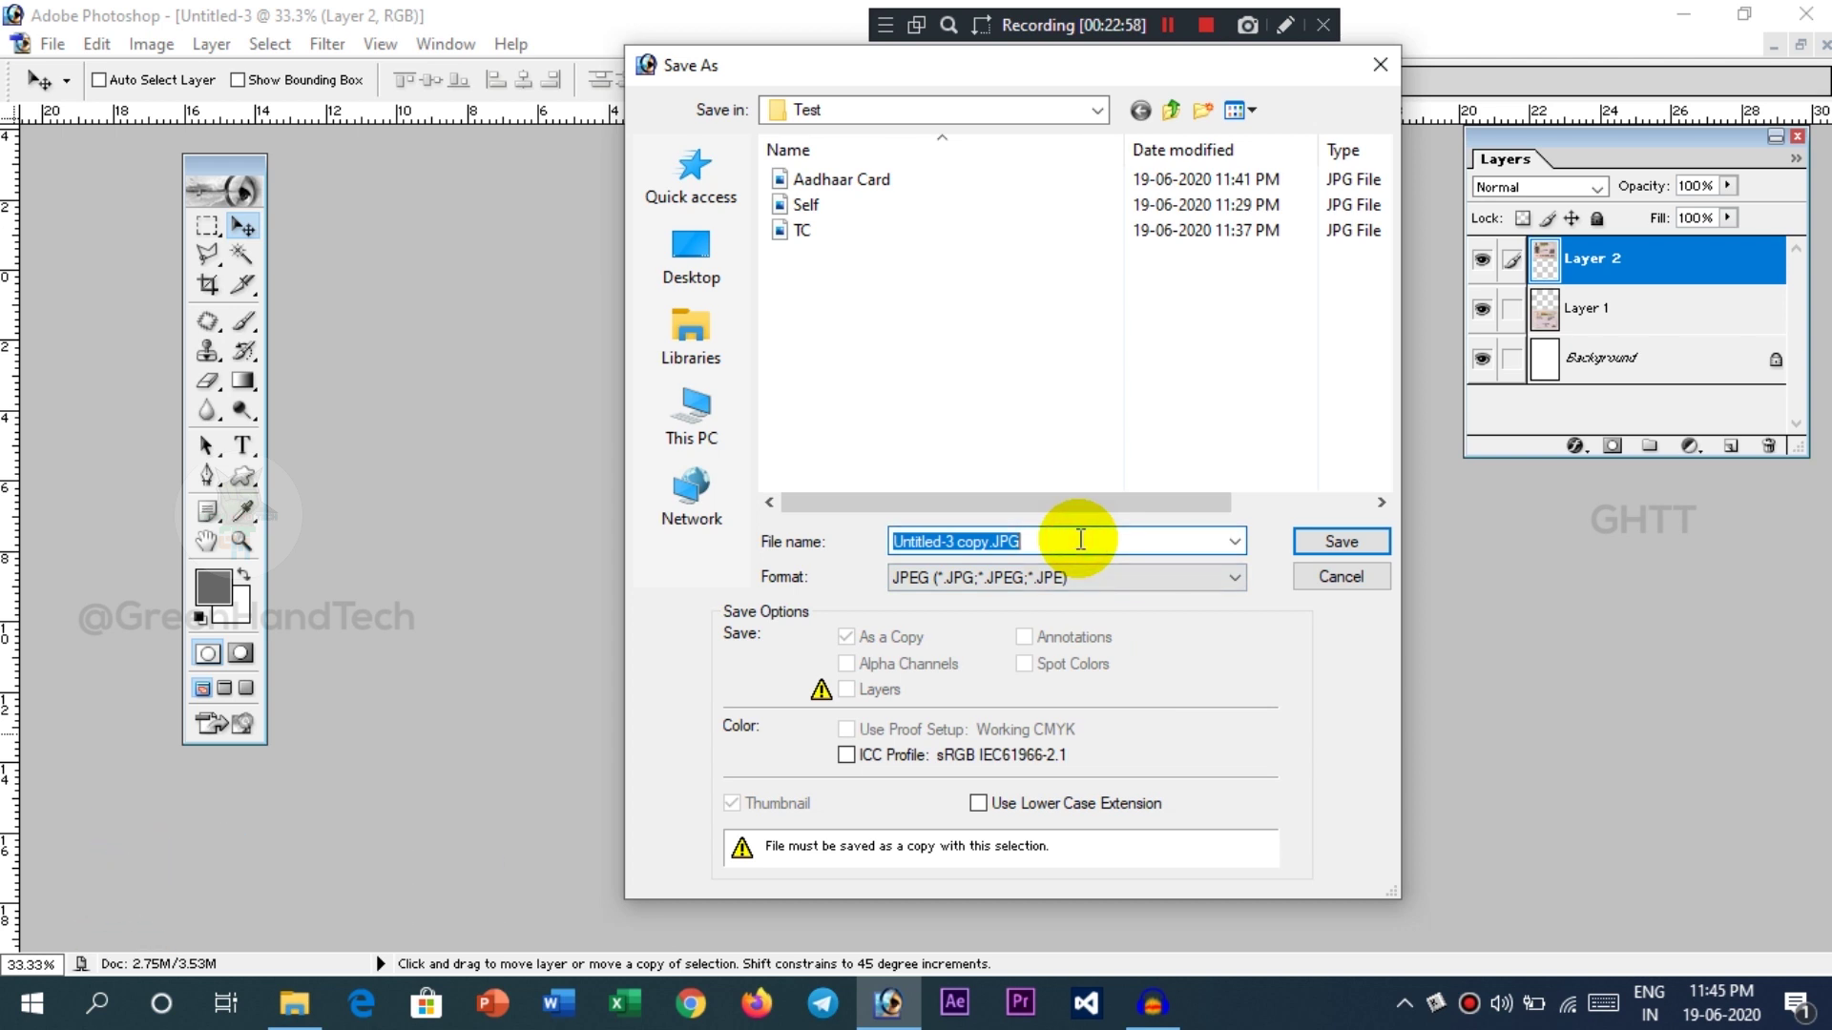
{"action": "type", "text": "Adhh"}
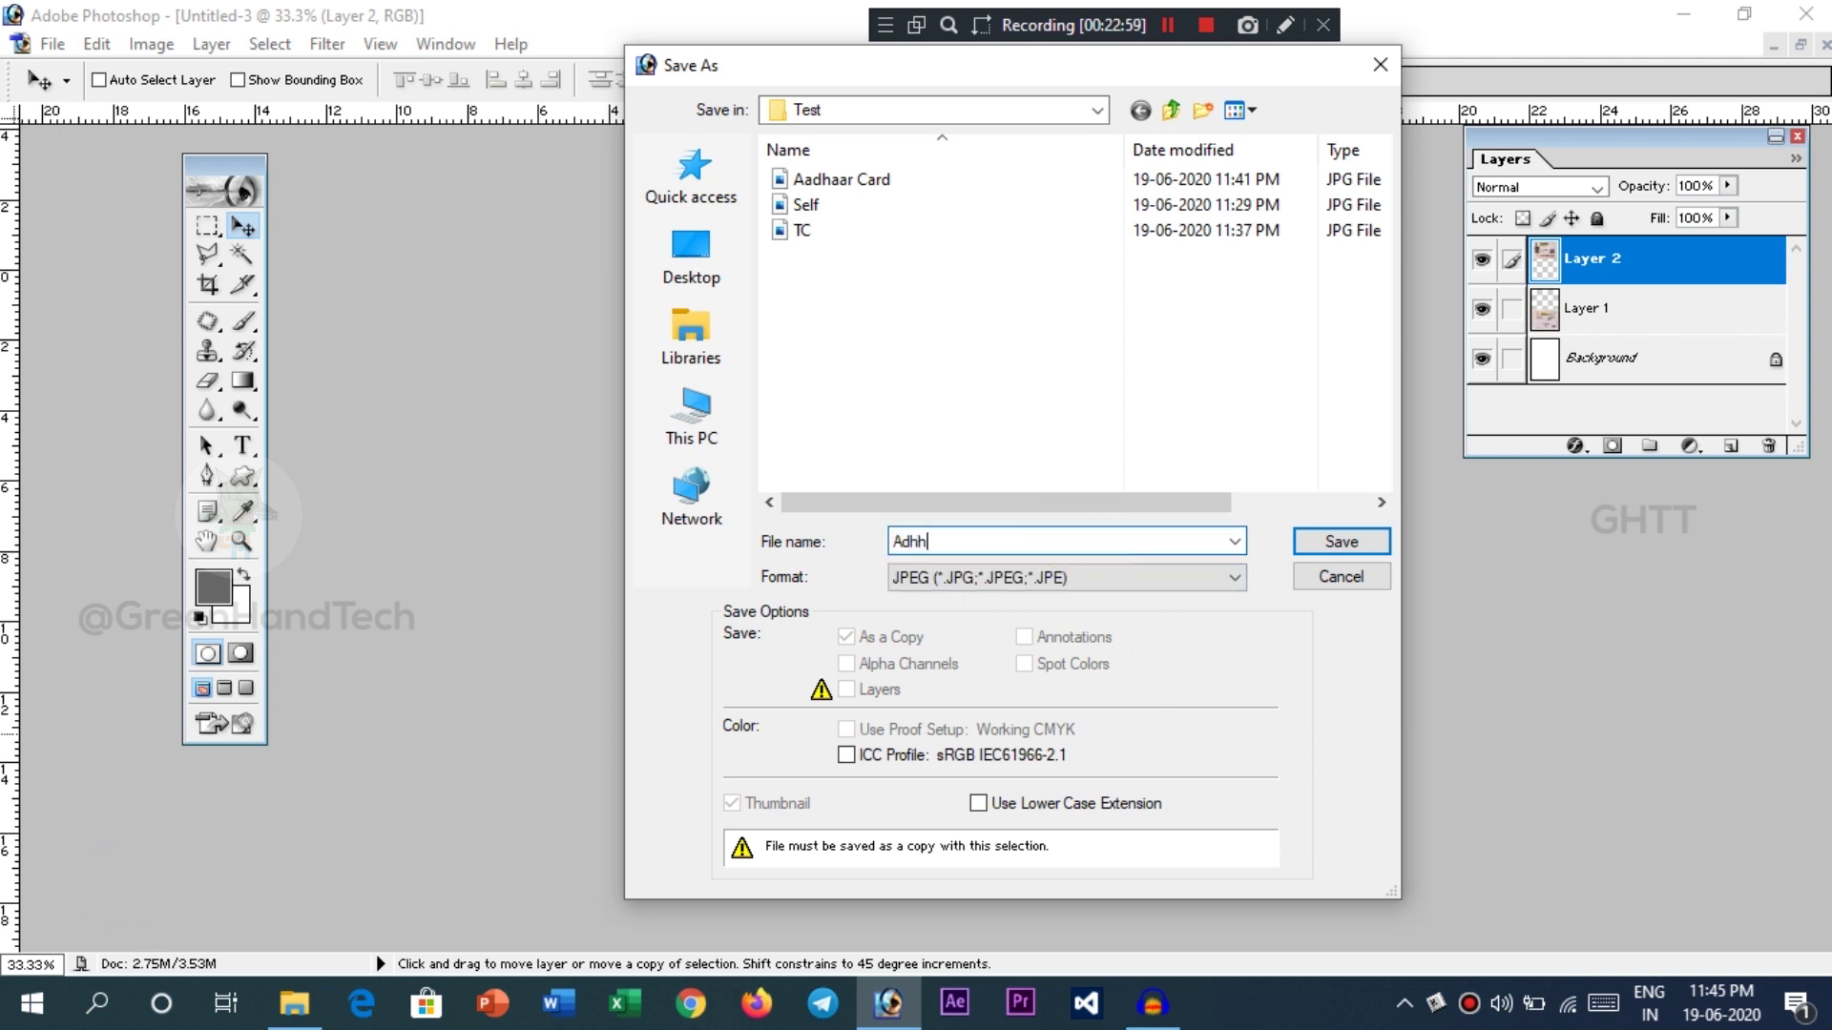
{"action": "key", "text": "BackSpace"}
{"action": "key", "text": "BackSpace"}
{"action": "key", "text": "BackSpace"}
{"action": "type", "text": "adhaar"}
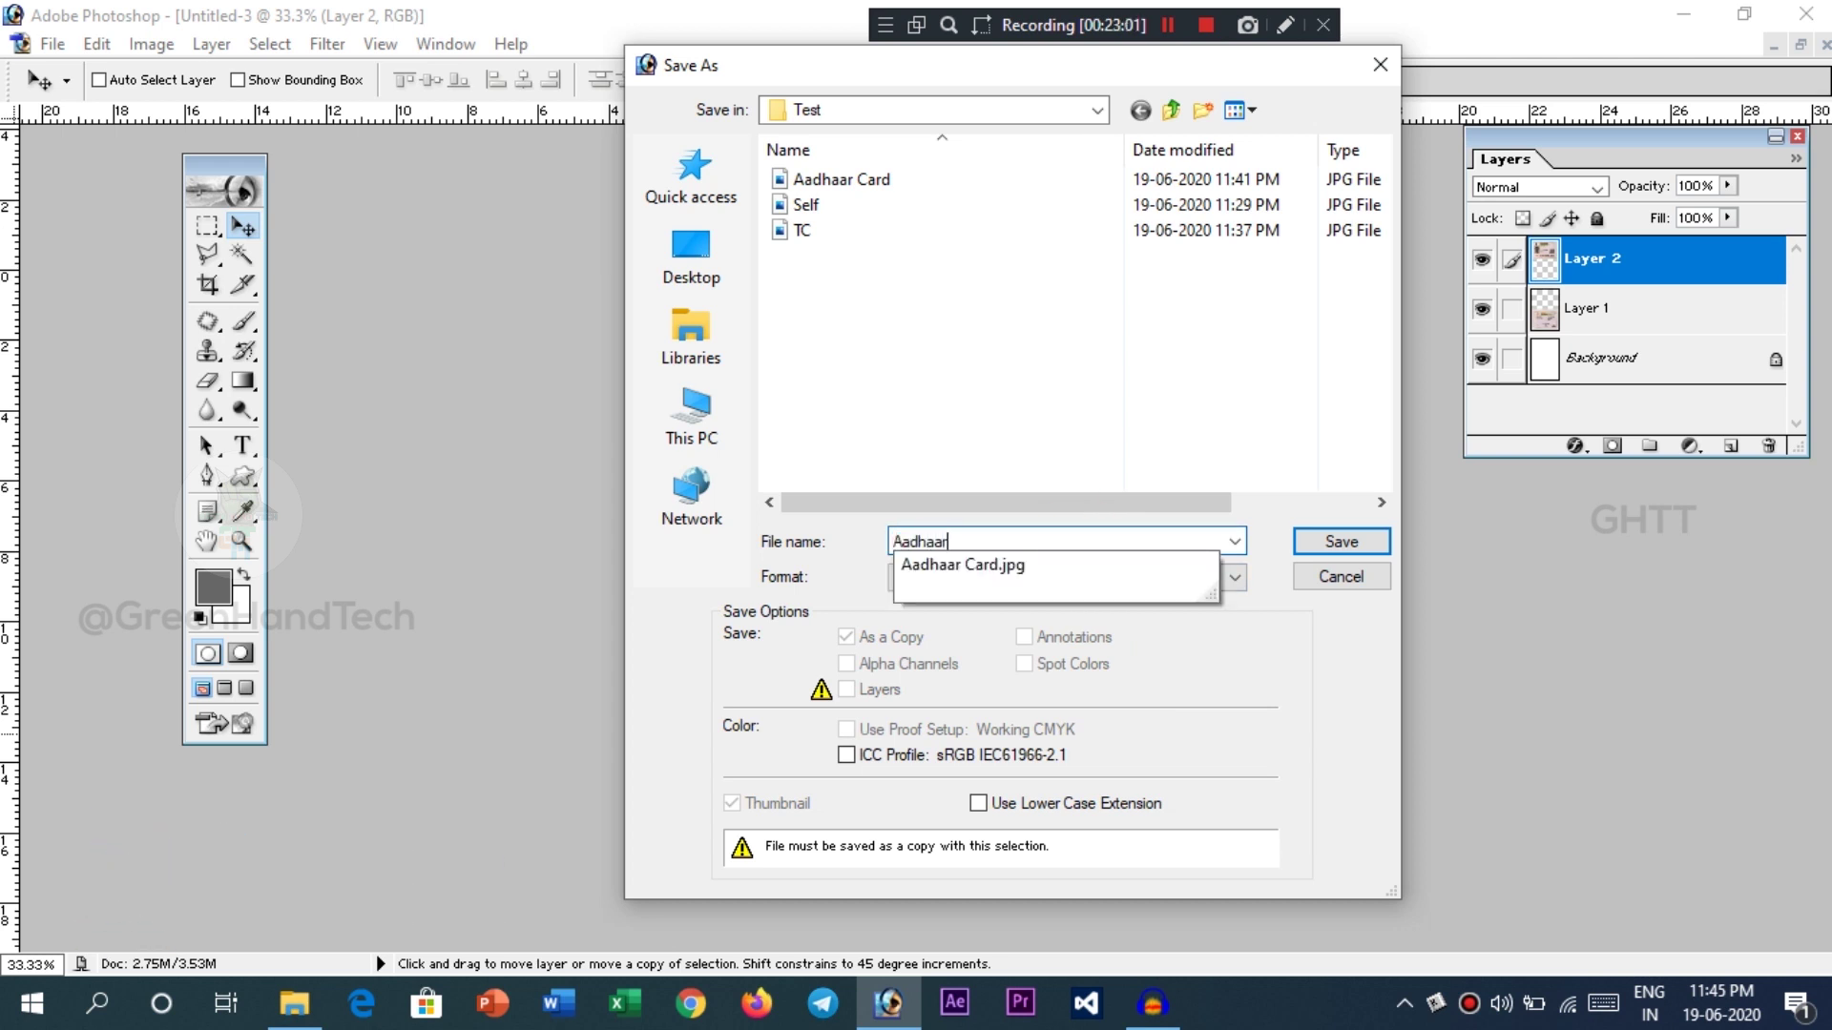
{"action": "type", "text": " 2"}
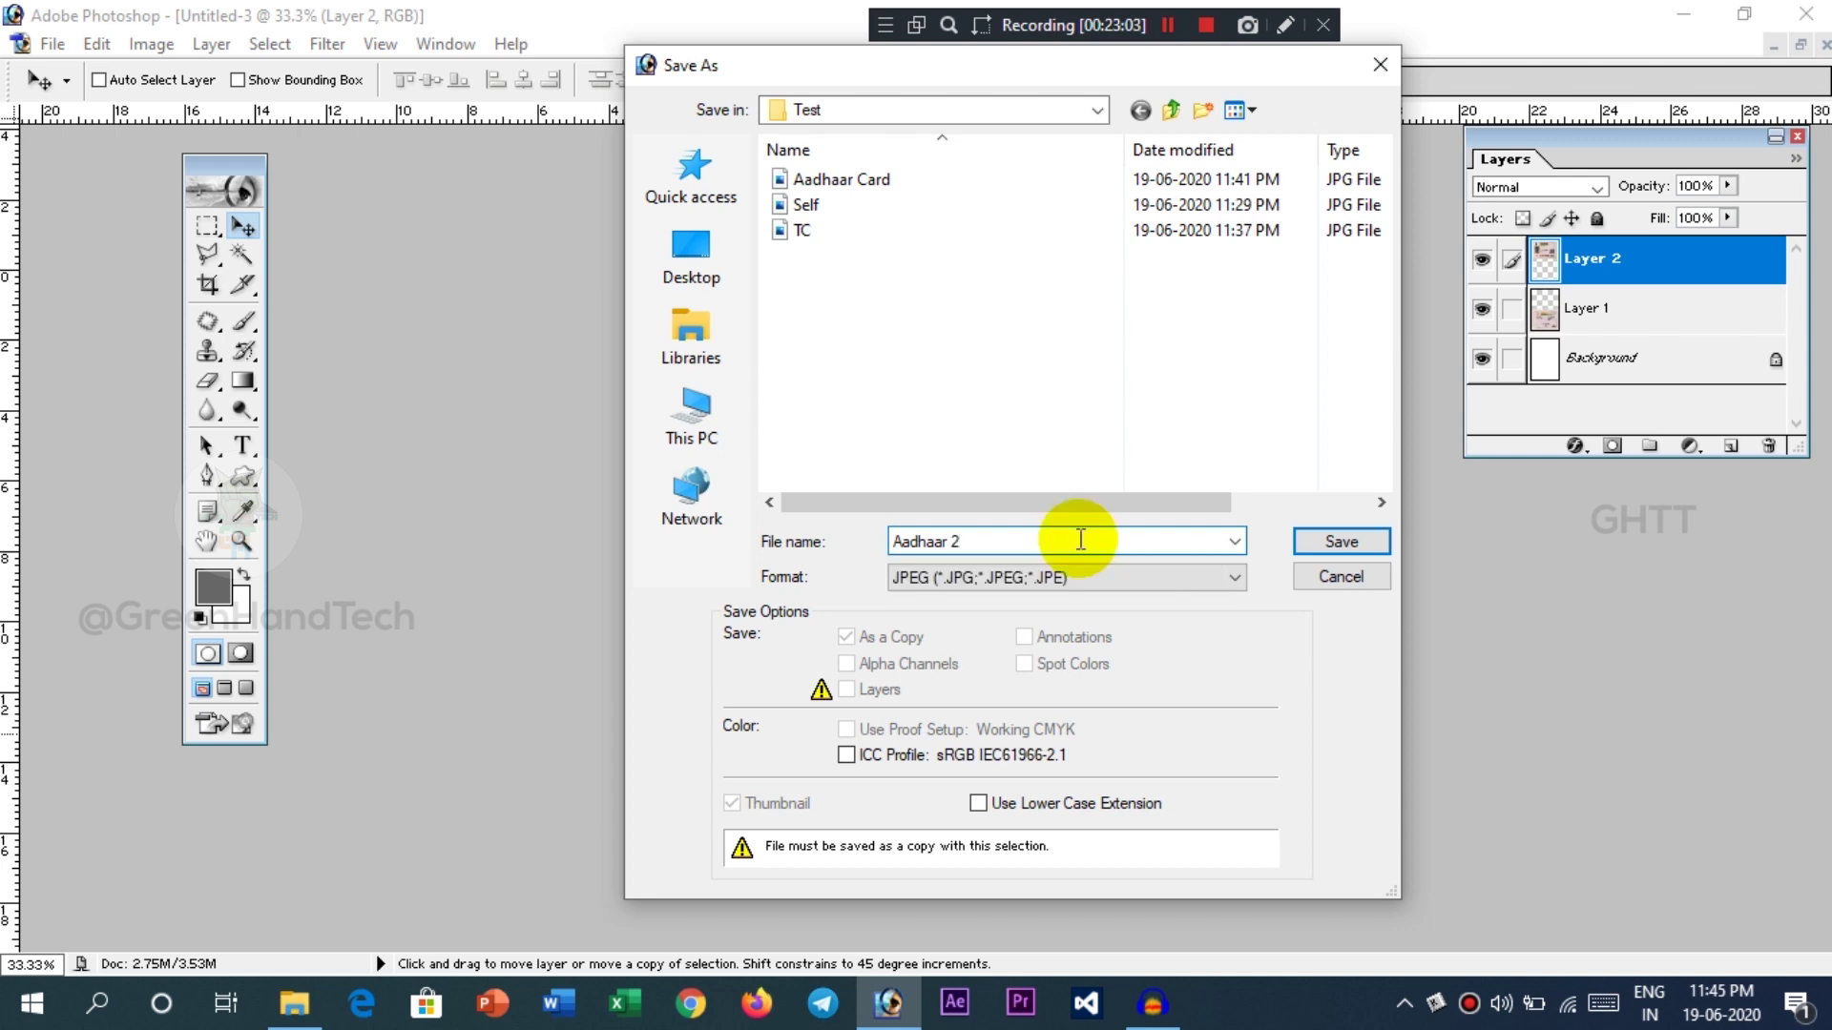
{"action": "left_click", "coordinate": [1314, 546]}
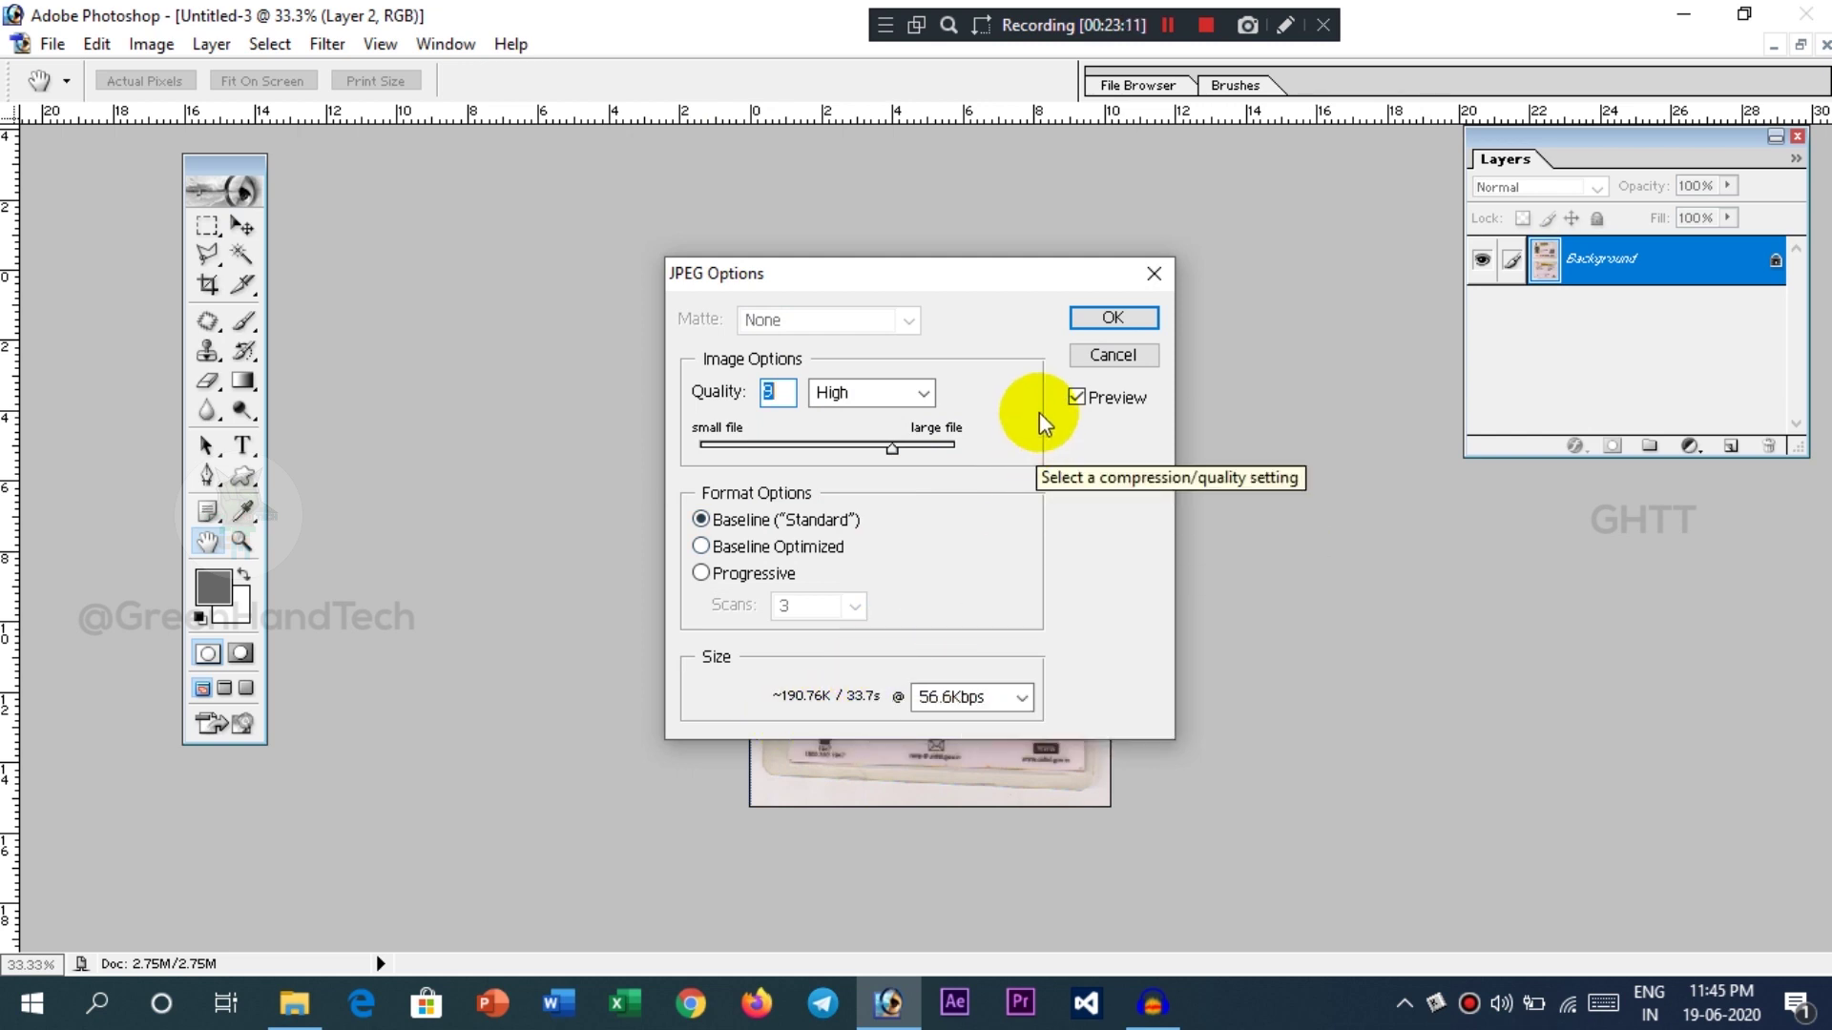
{"action": "left_click", "coordinate": [1088, 323]}
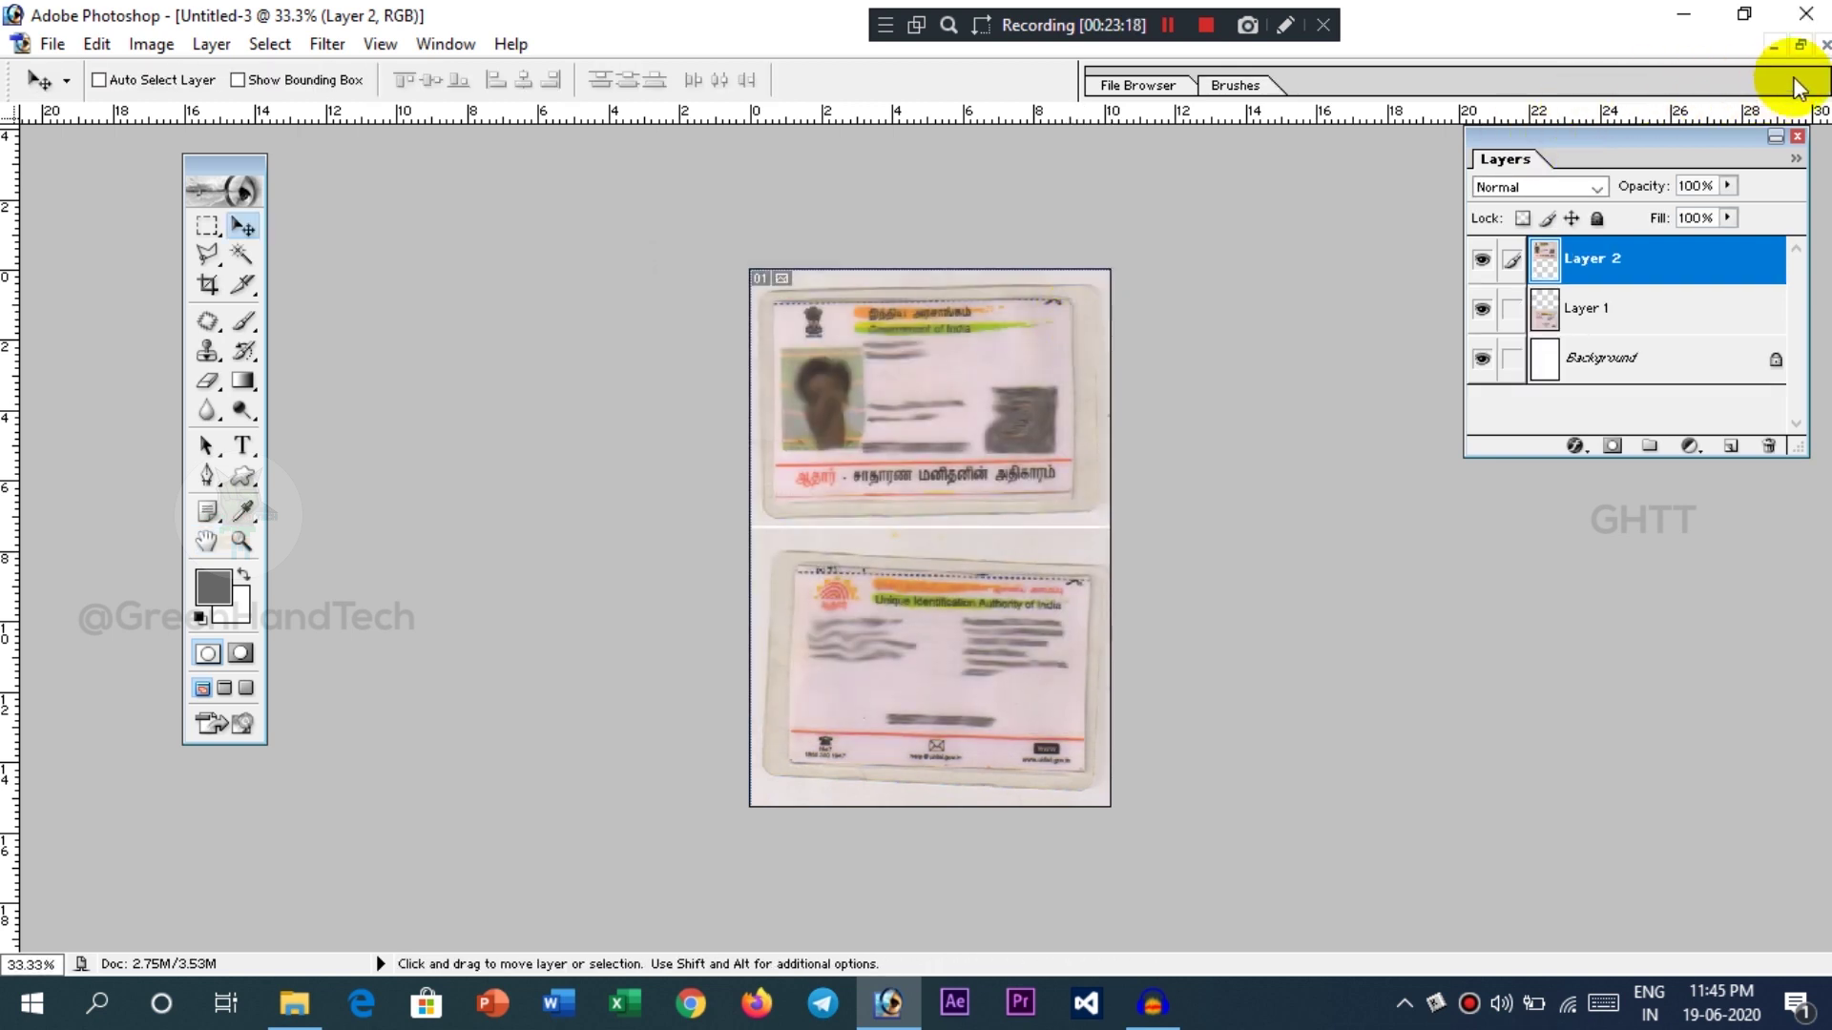
- Close the Aadhaar composite and copy the passport photo selected in Untitled-1
{"action": "left_click", "coordinate": [1799, 45]}
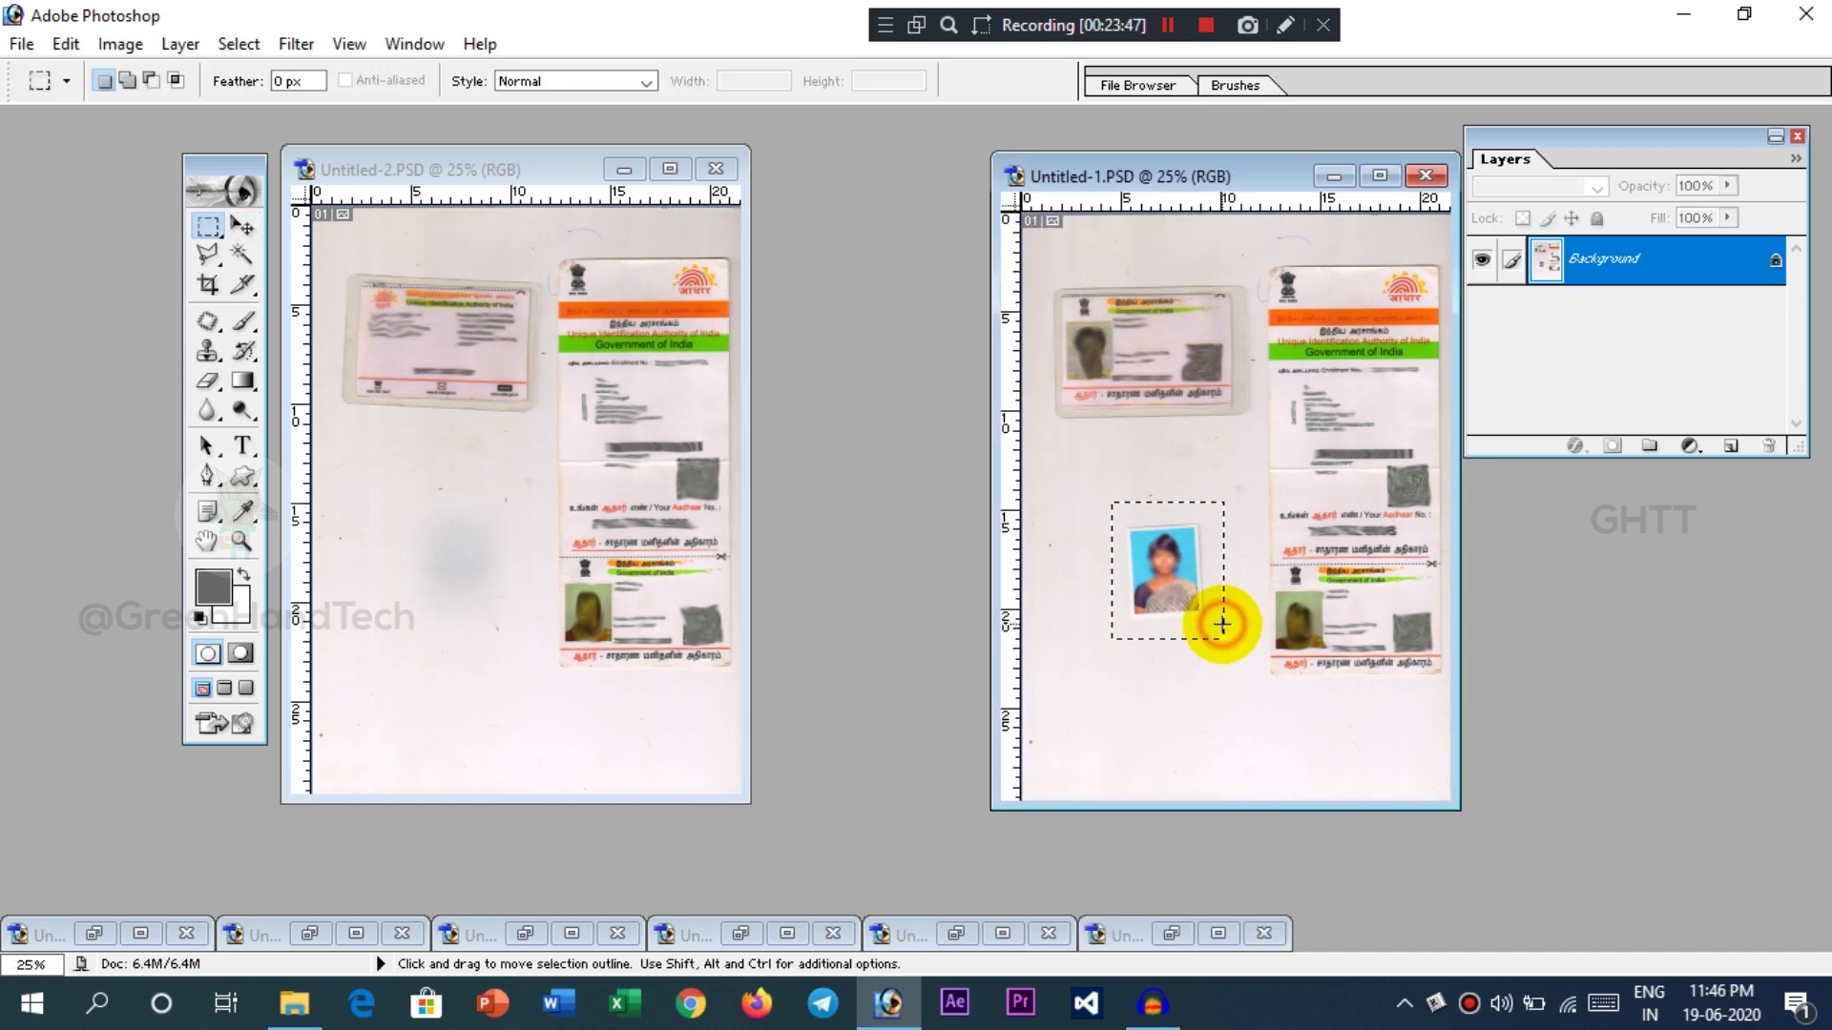
{"action": "left_click", "coordinate": [1212, 611]}
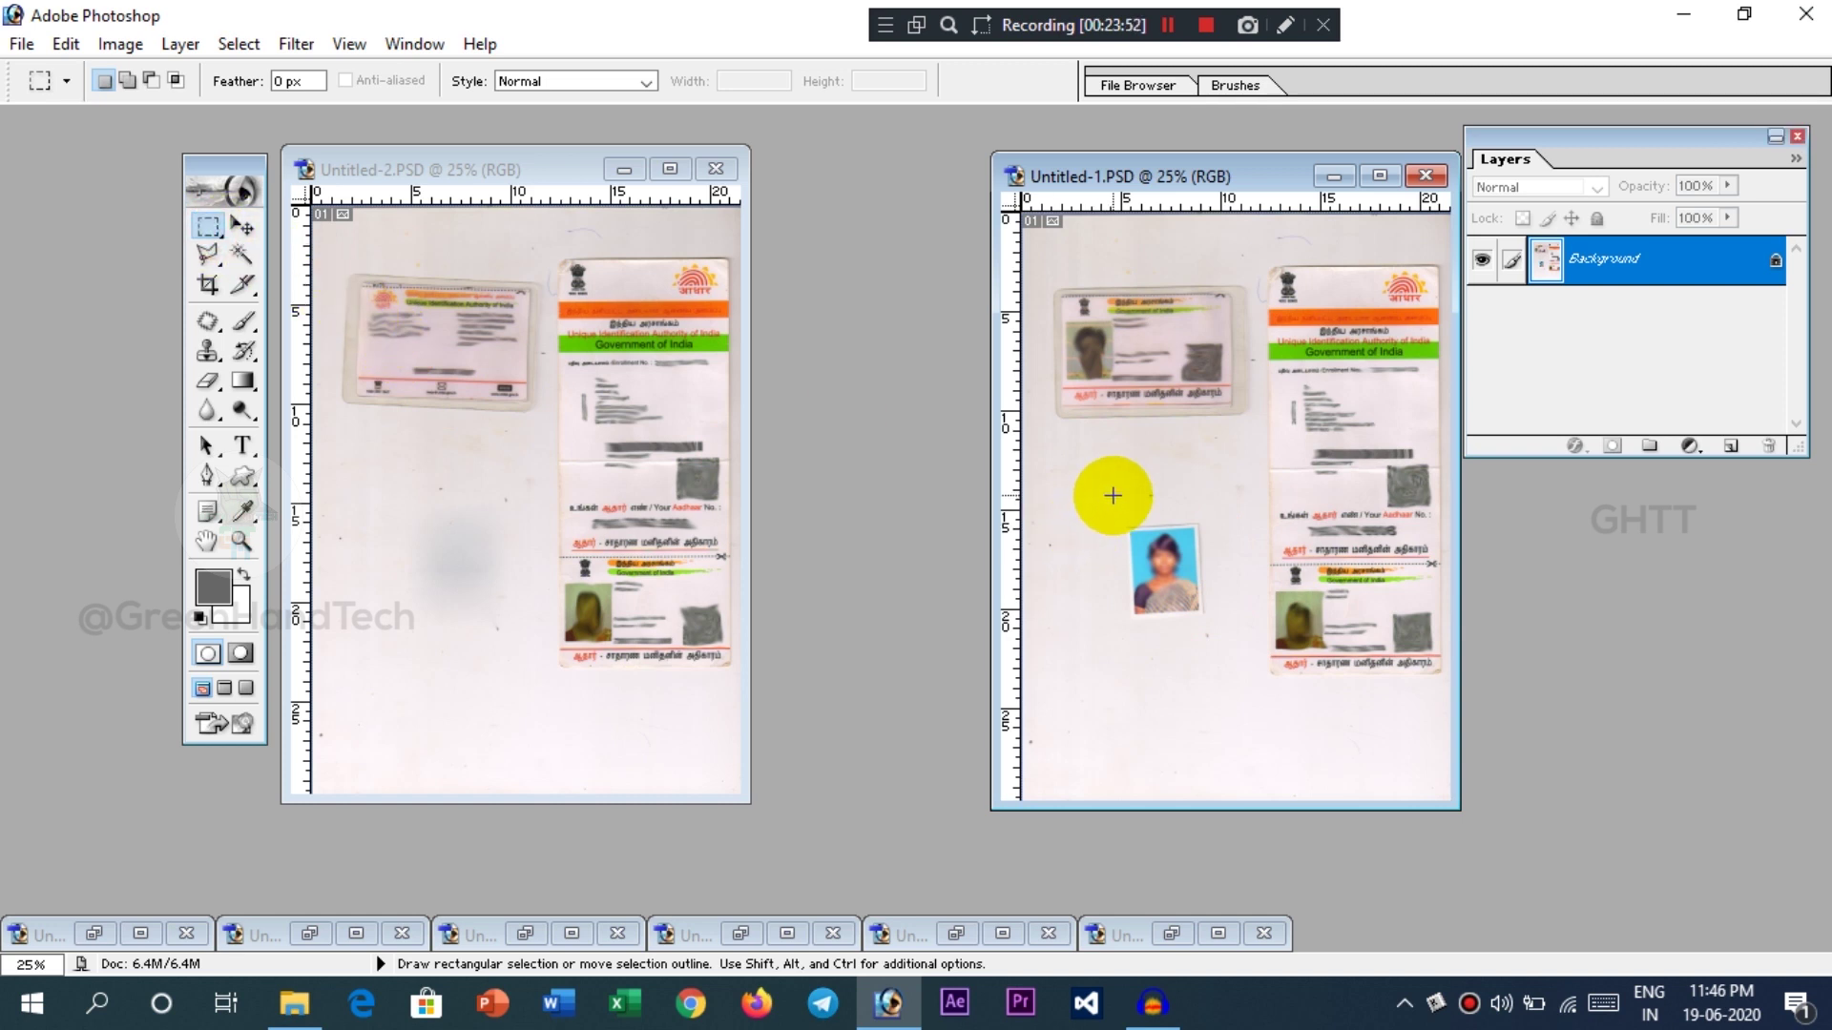
{"action": "left_click_drag", "start_coordinate": [1114, 507], "coordinate": [1220, 637]}
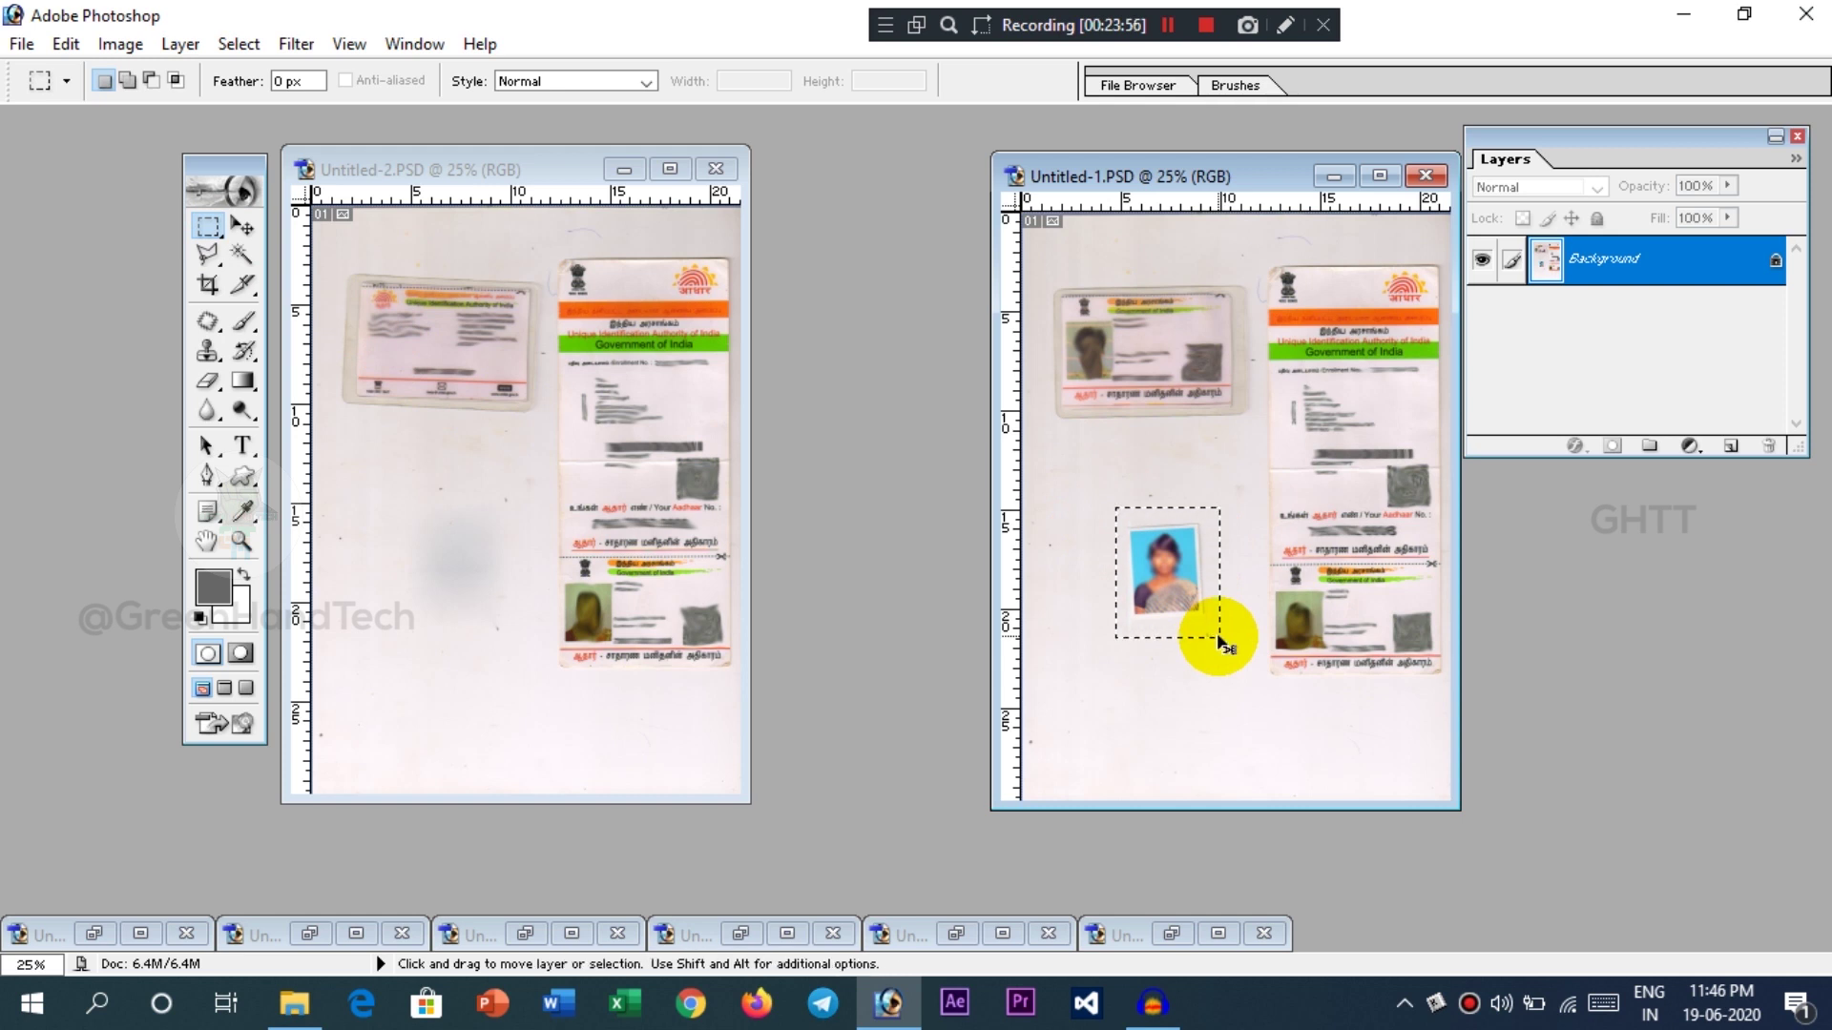
{"action": "key", "text": "ctrl+c"}
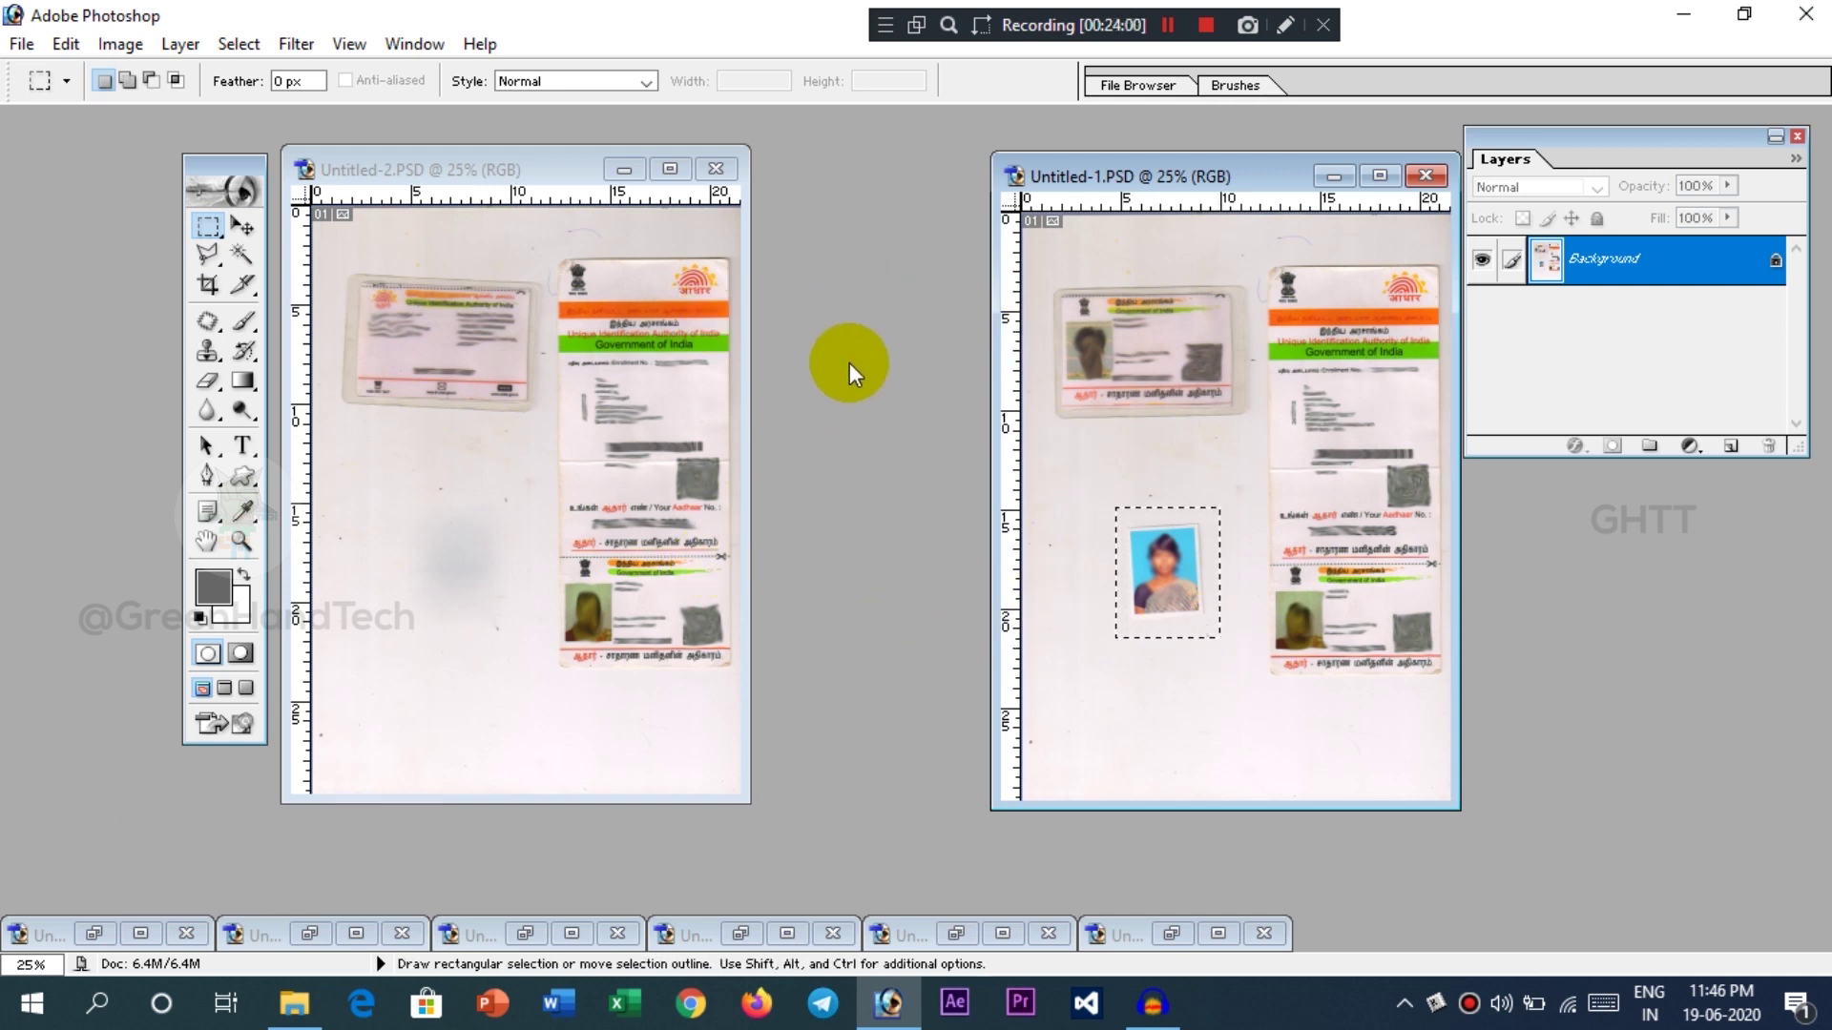
{"action": "key", "text": "ctrl+n"}
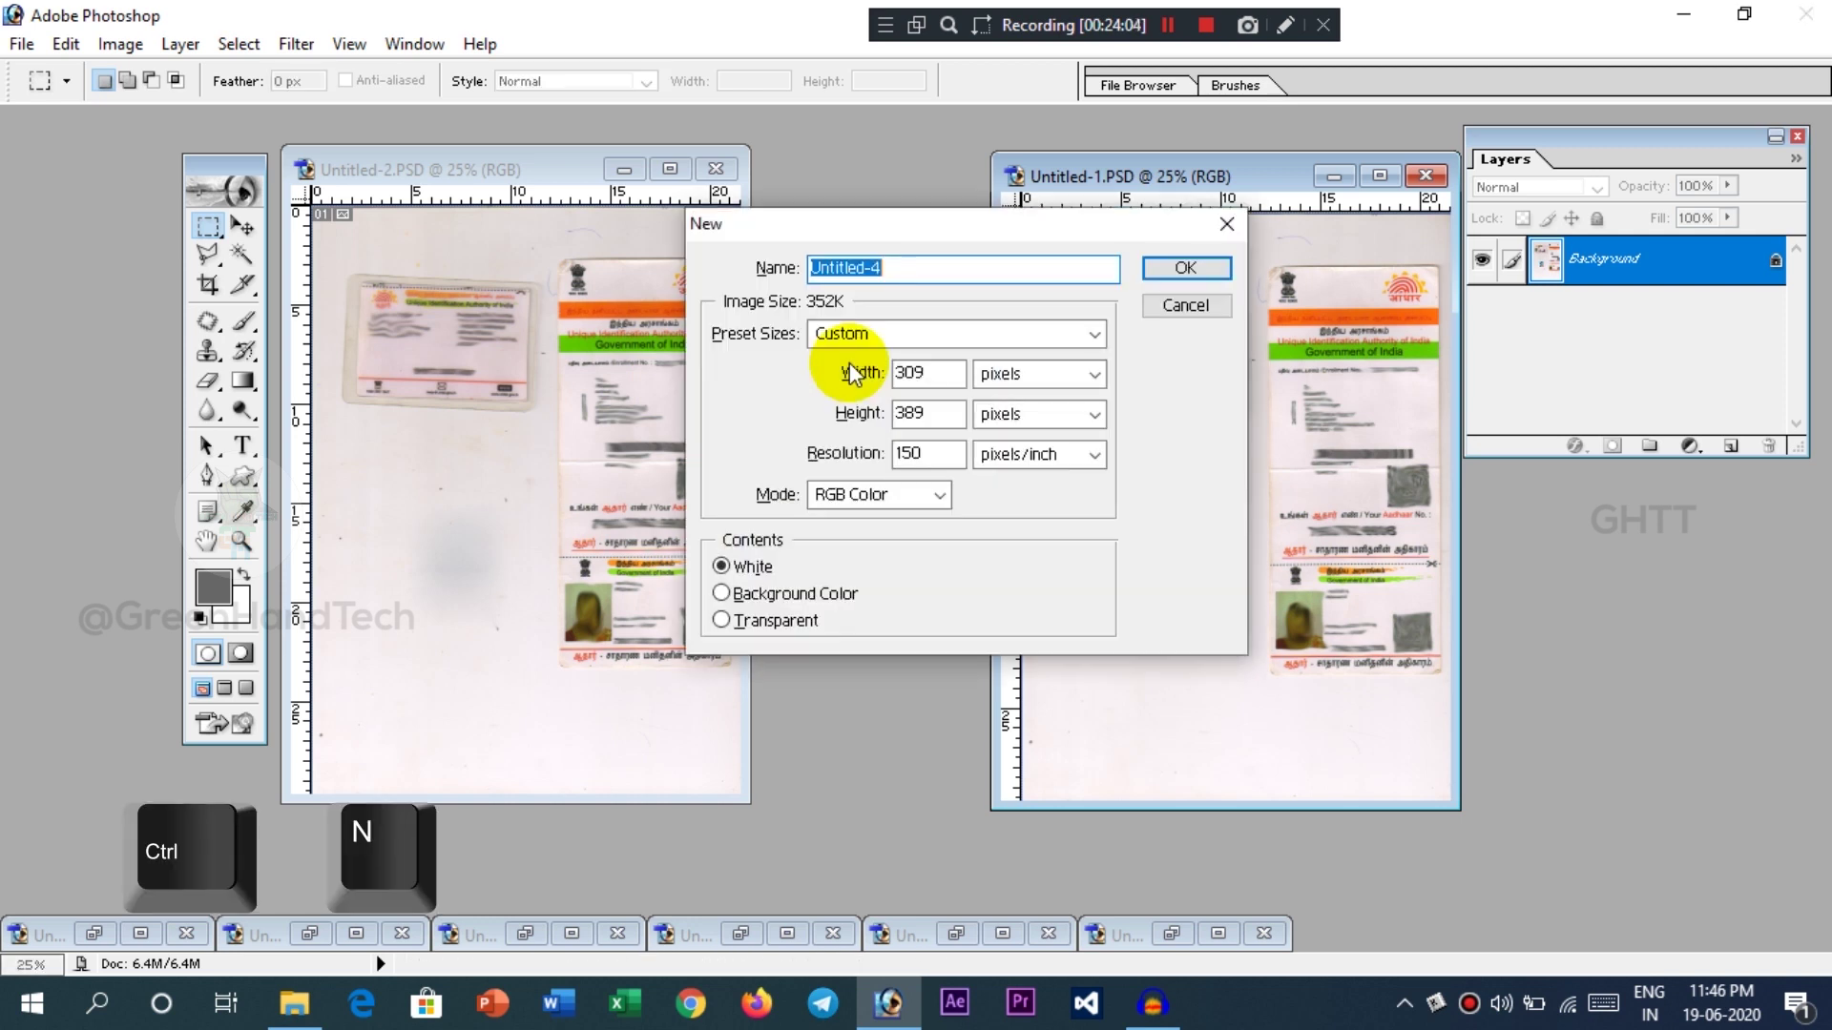
- Set the new document to 200 × 250 pixels at 200 pixels/inch and create it
{"action": "double_click", "coordinate": [941, 380]}
{"action": "type", "text": "200"}
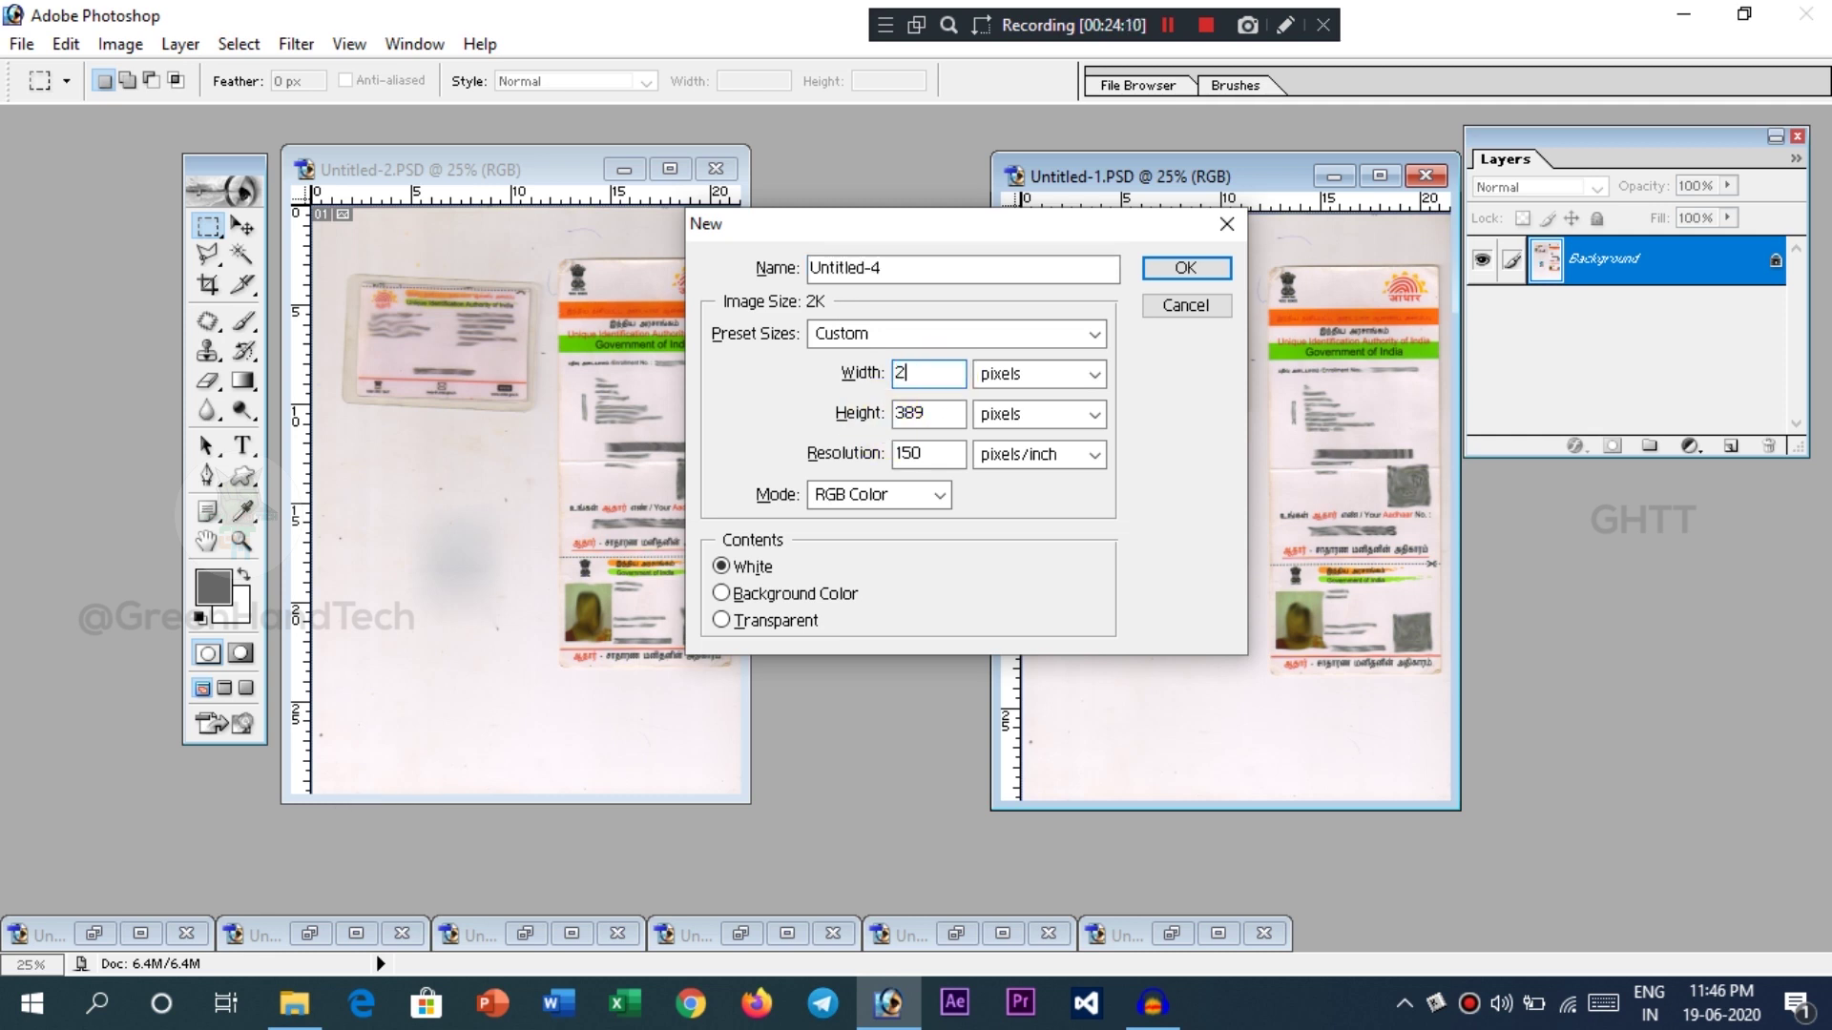
{"action": "left_click", "coordinate": [1072, 380]}
{"action": "left_click", "coordinate": [1067, 401]}
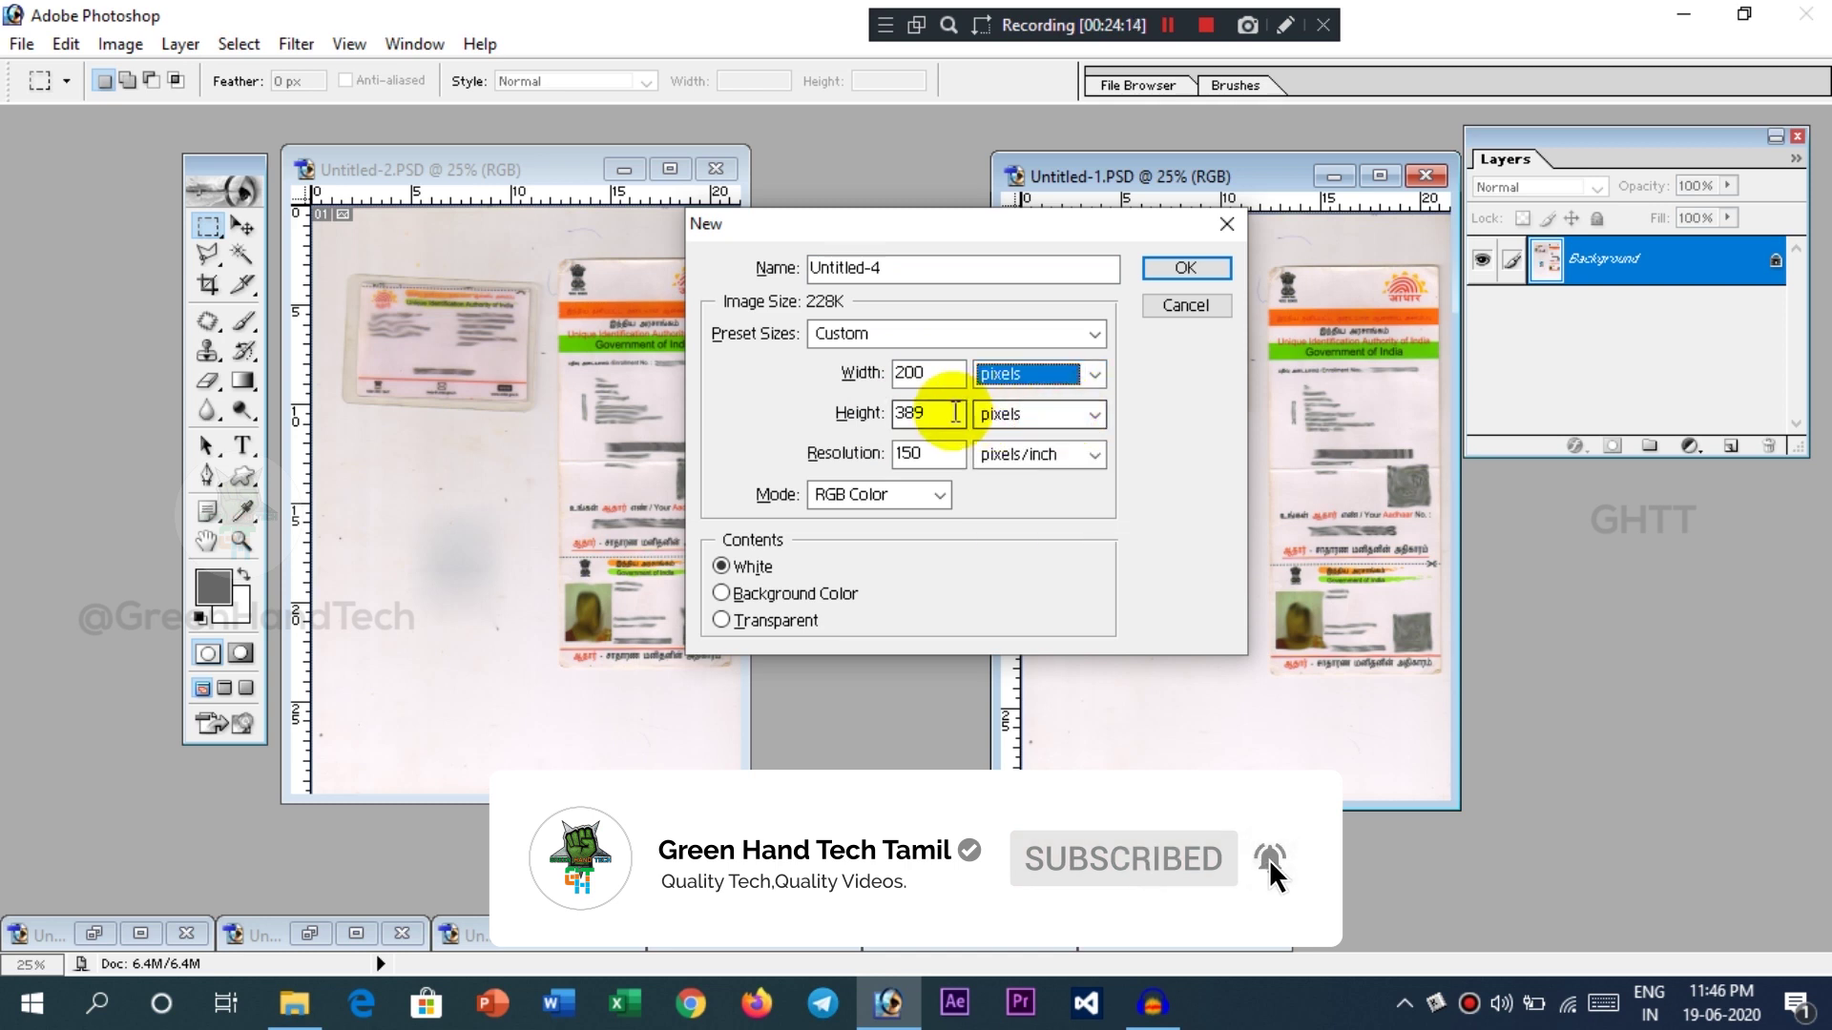
{"action": "double_click", "coordinate": [918, 413]}
{"action": "type", "text": "250"}
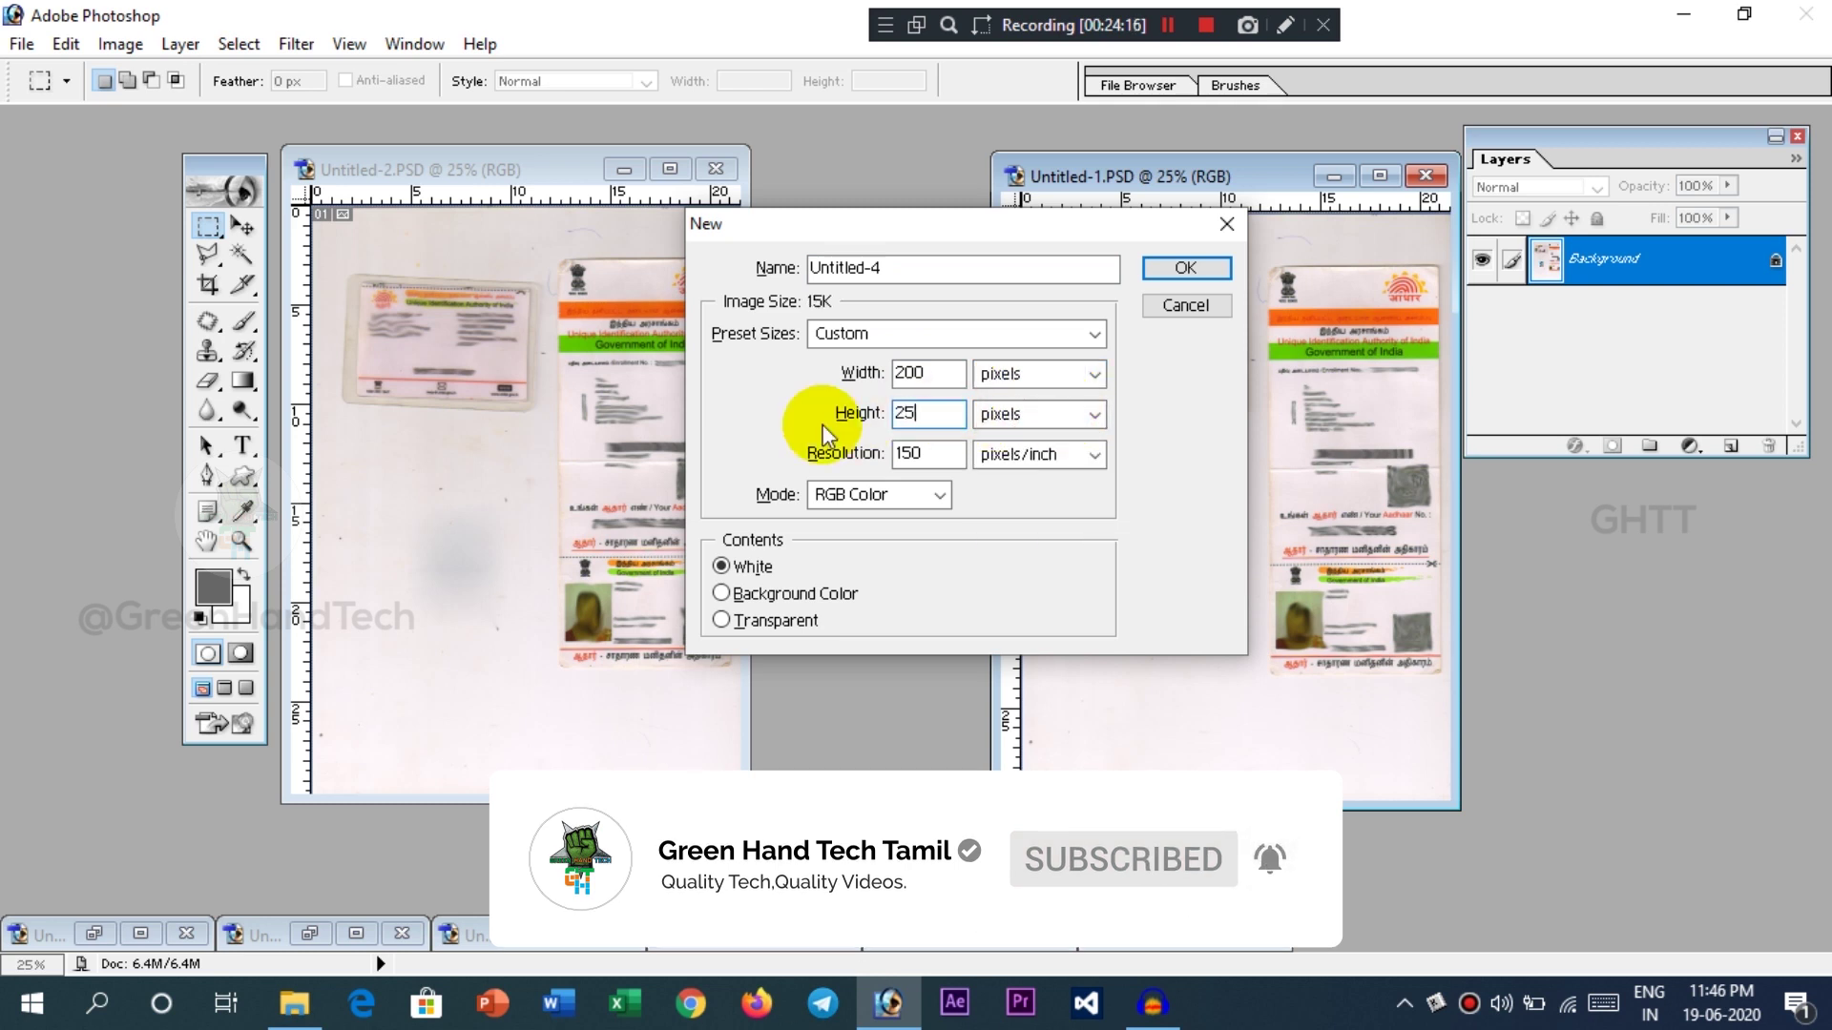
{"action": "left_click", "coordinate": [1053, 423]}
{"action": "left_click", "coordinate": [1049, 424]}
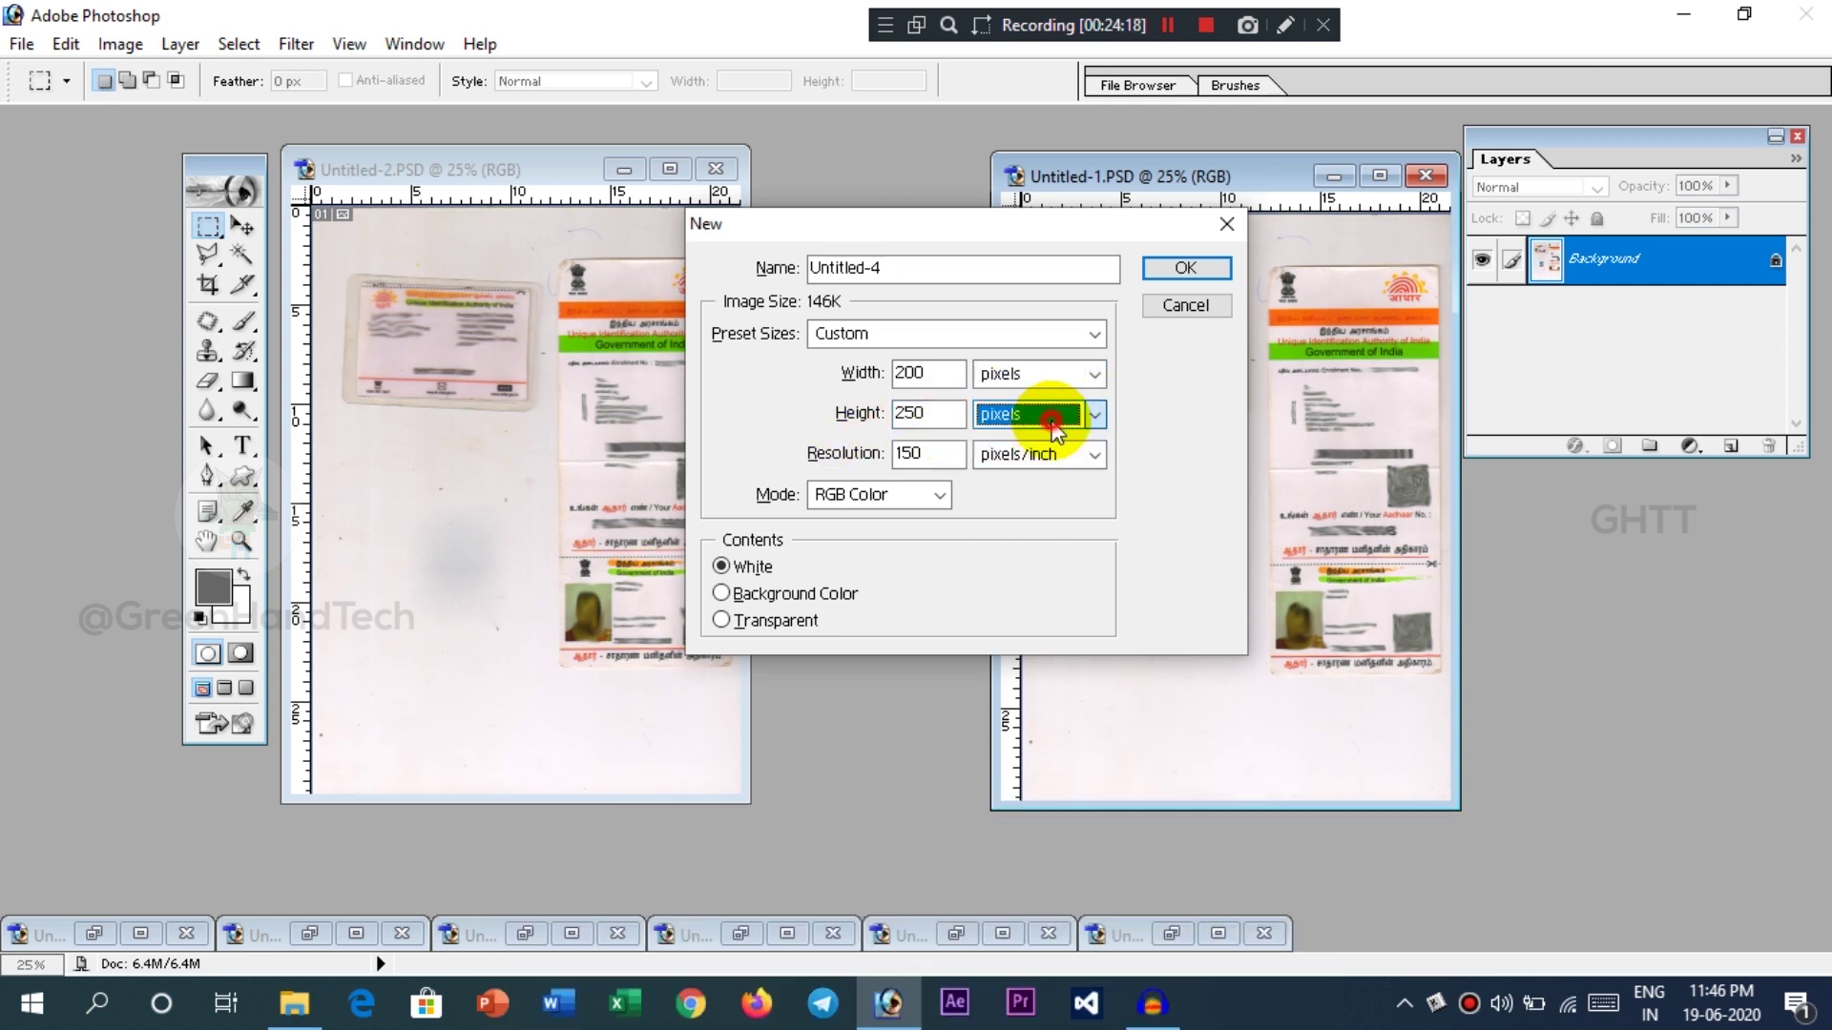
{"action": "double_click", "coordinate": [921, 454]}
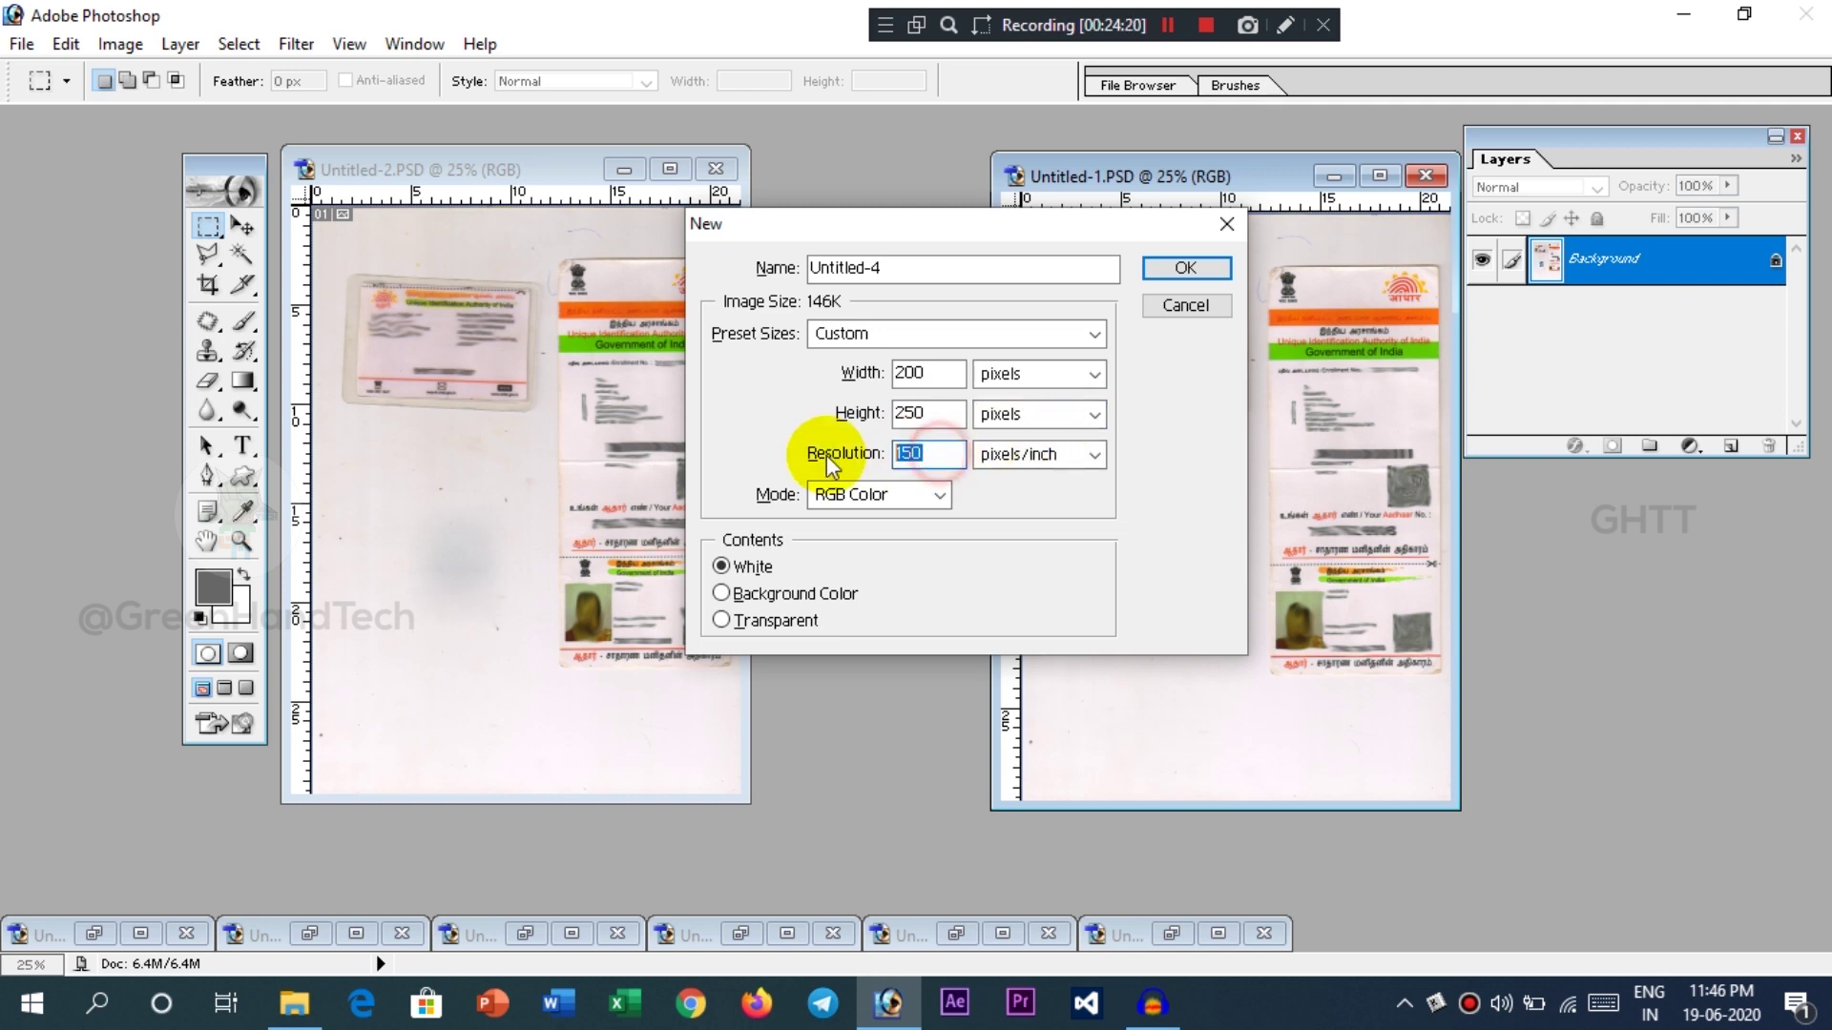
{"action": "type", "text": "200"}
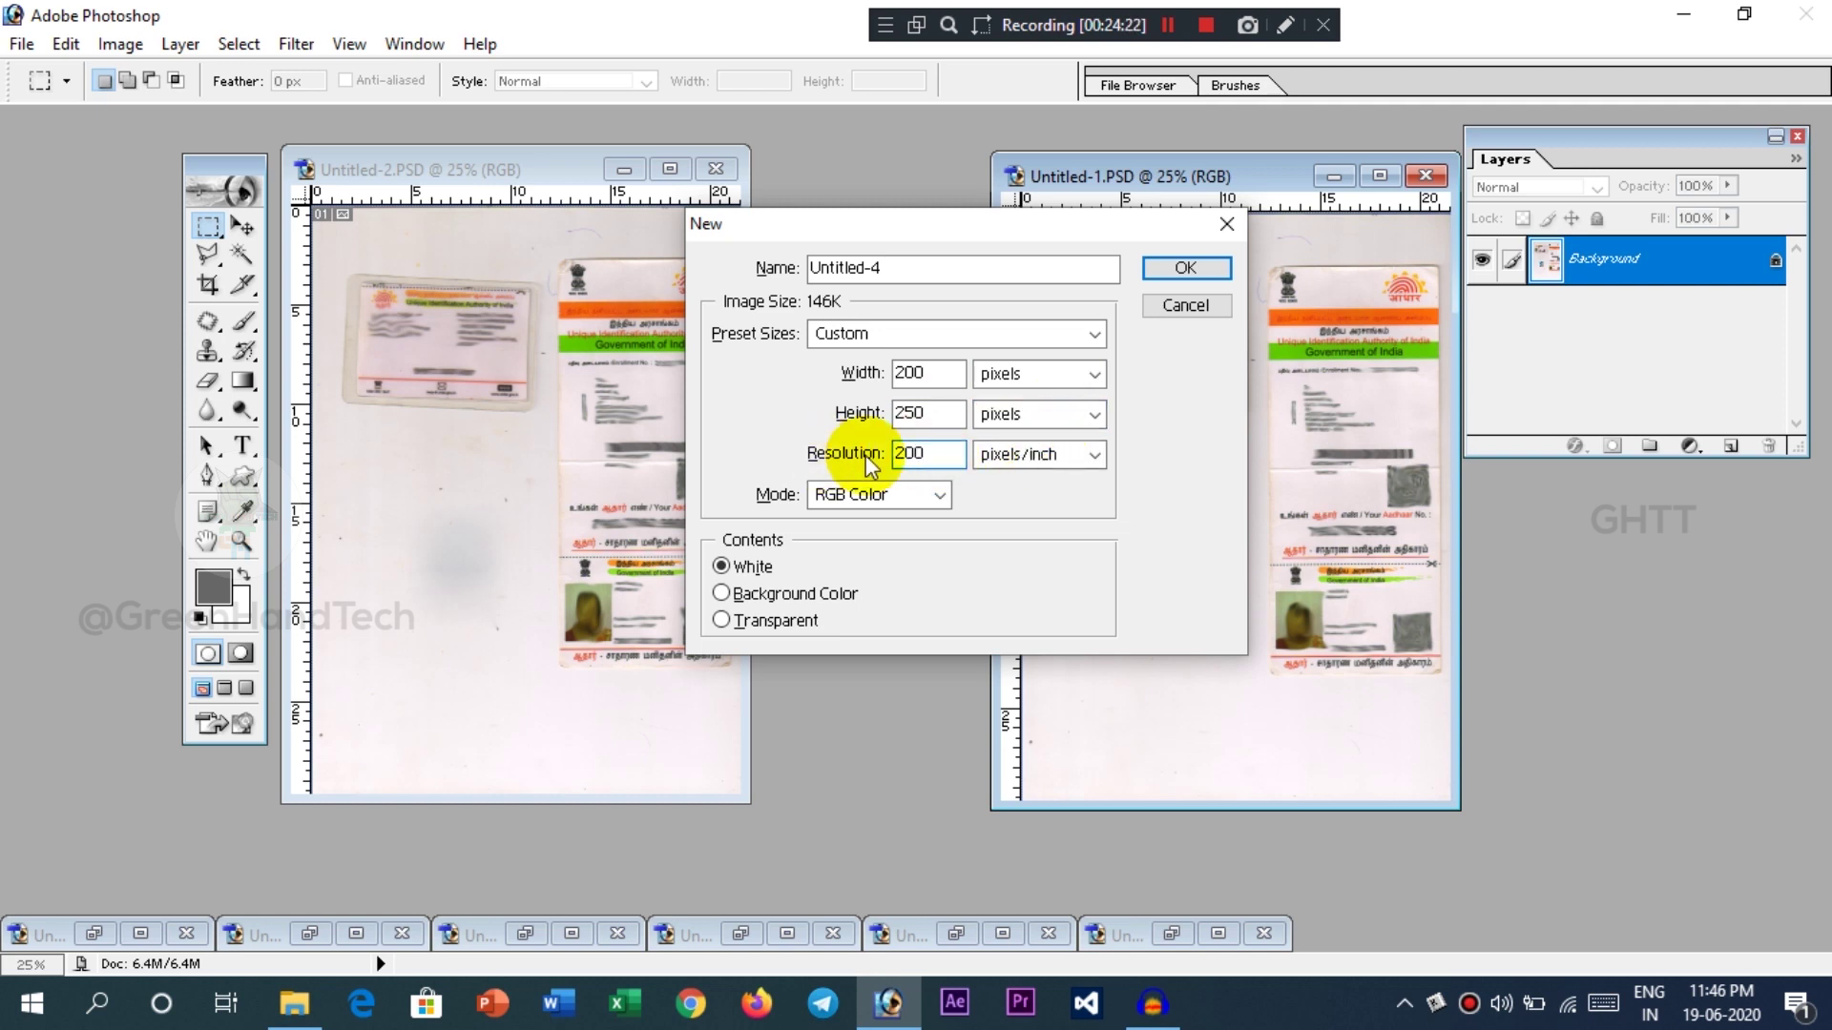
{"action": "left_click", "coordinate": [994, 455]}
{"action": "left_click", "coordinate": [1002, 467]}
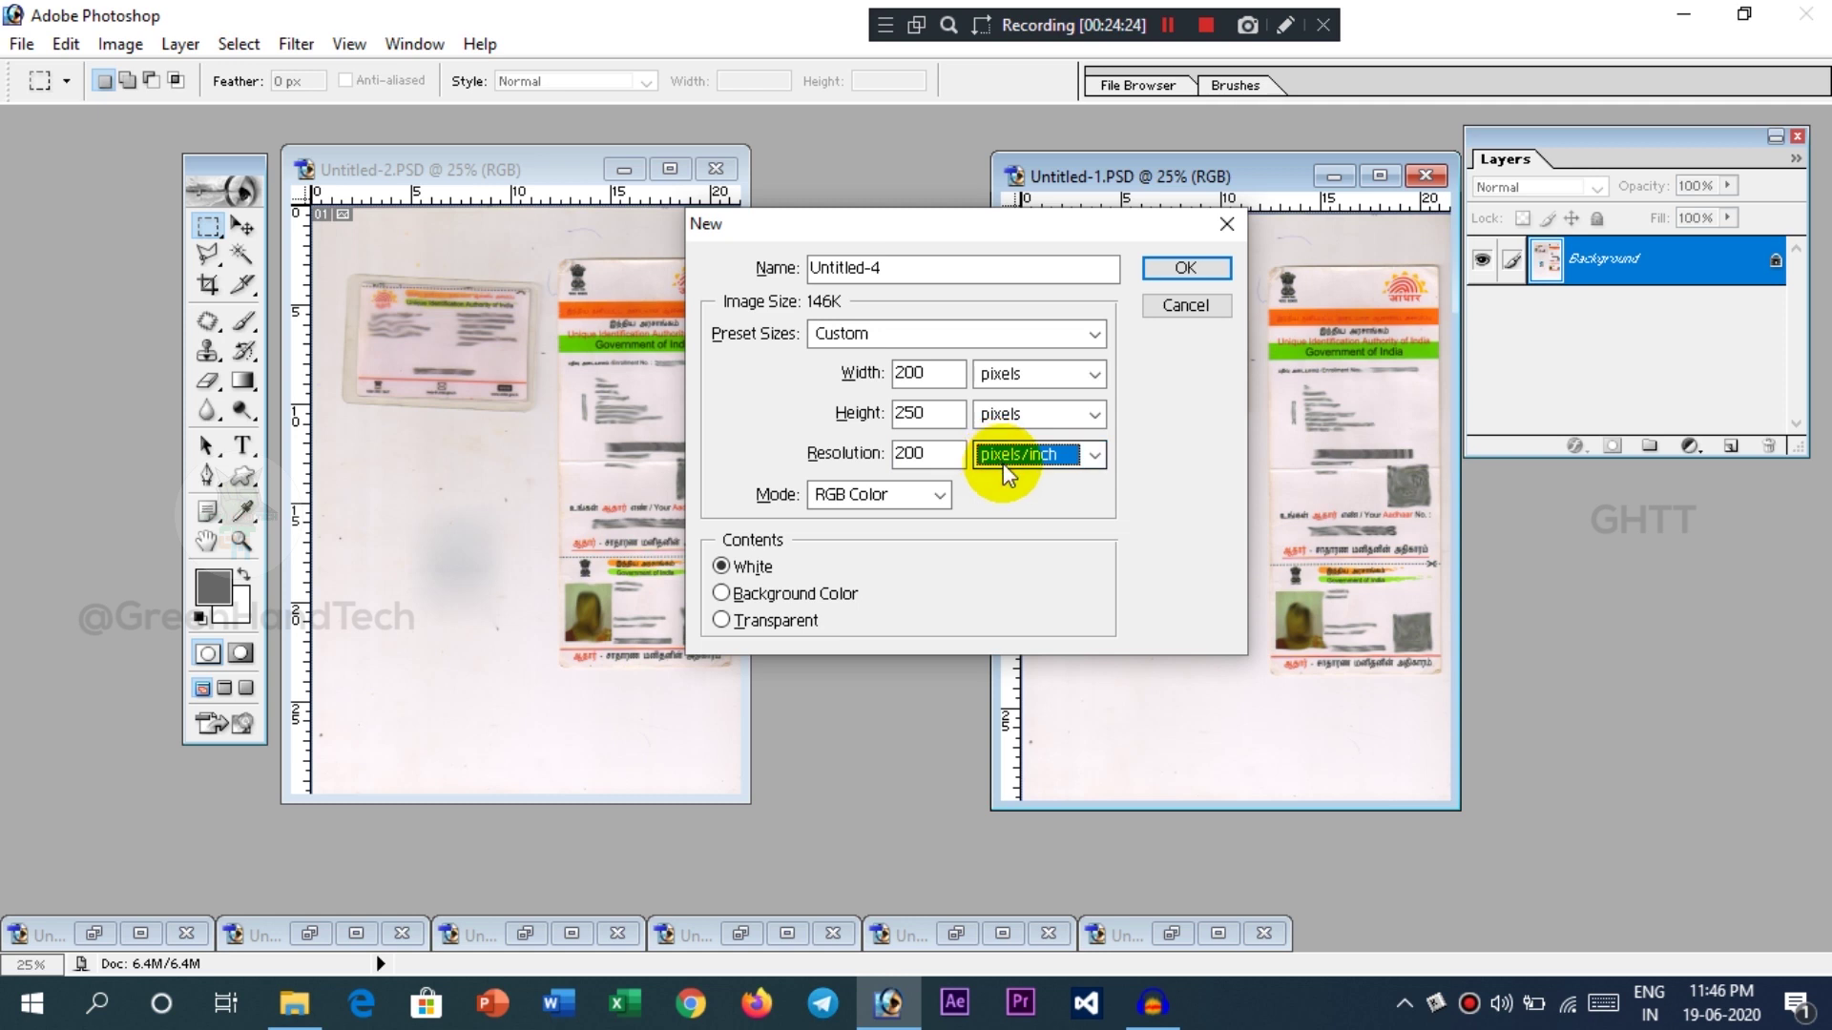
{"action": "left_click", "coordinate": [1175, 269]}
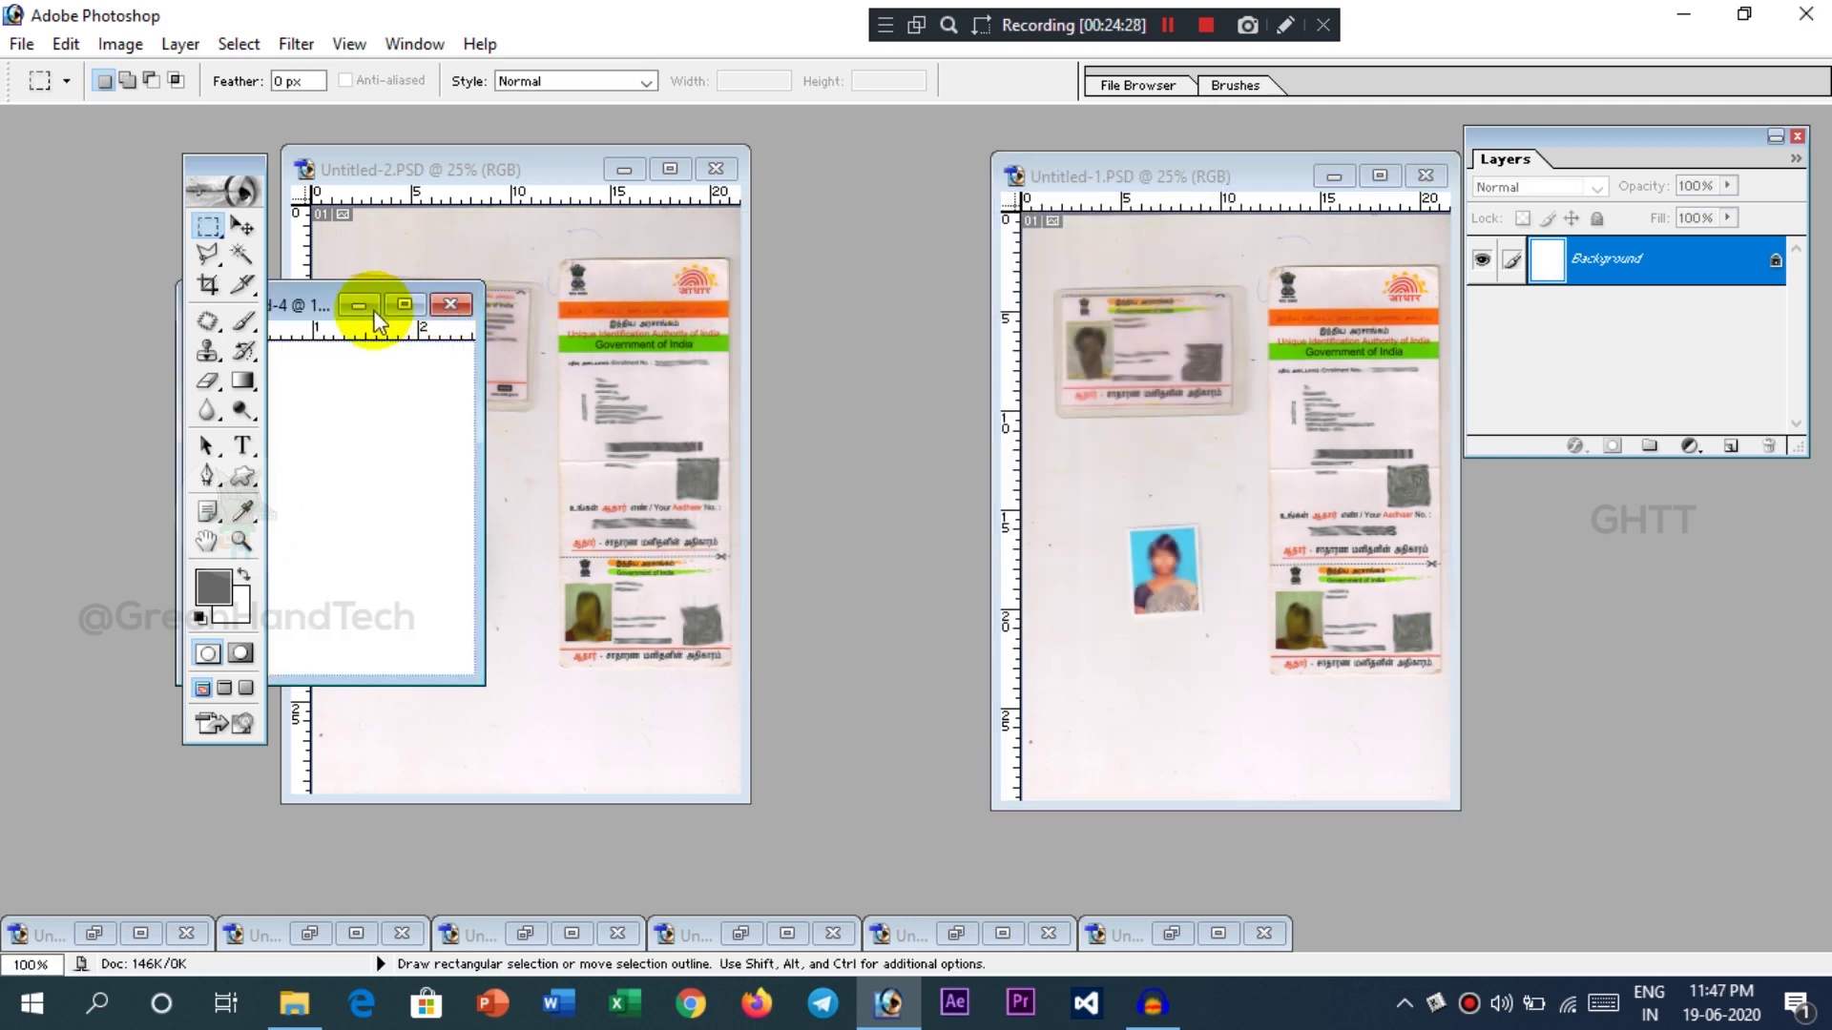
- Minimize the Untitled-2 and Untitled-1 scans and maximize the blank Untitled-4 canvas
{"action": "left_click_drag", "start_coordinate": [327, 304], "coordinate": [817, 280]}
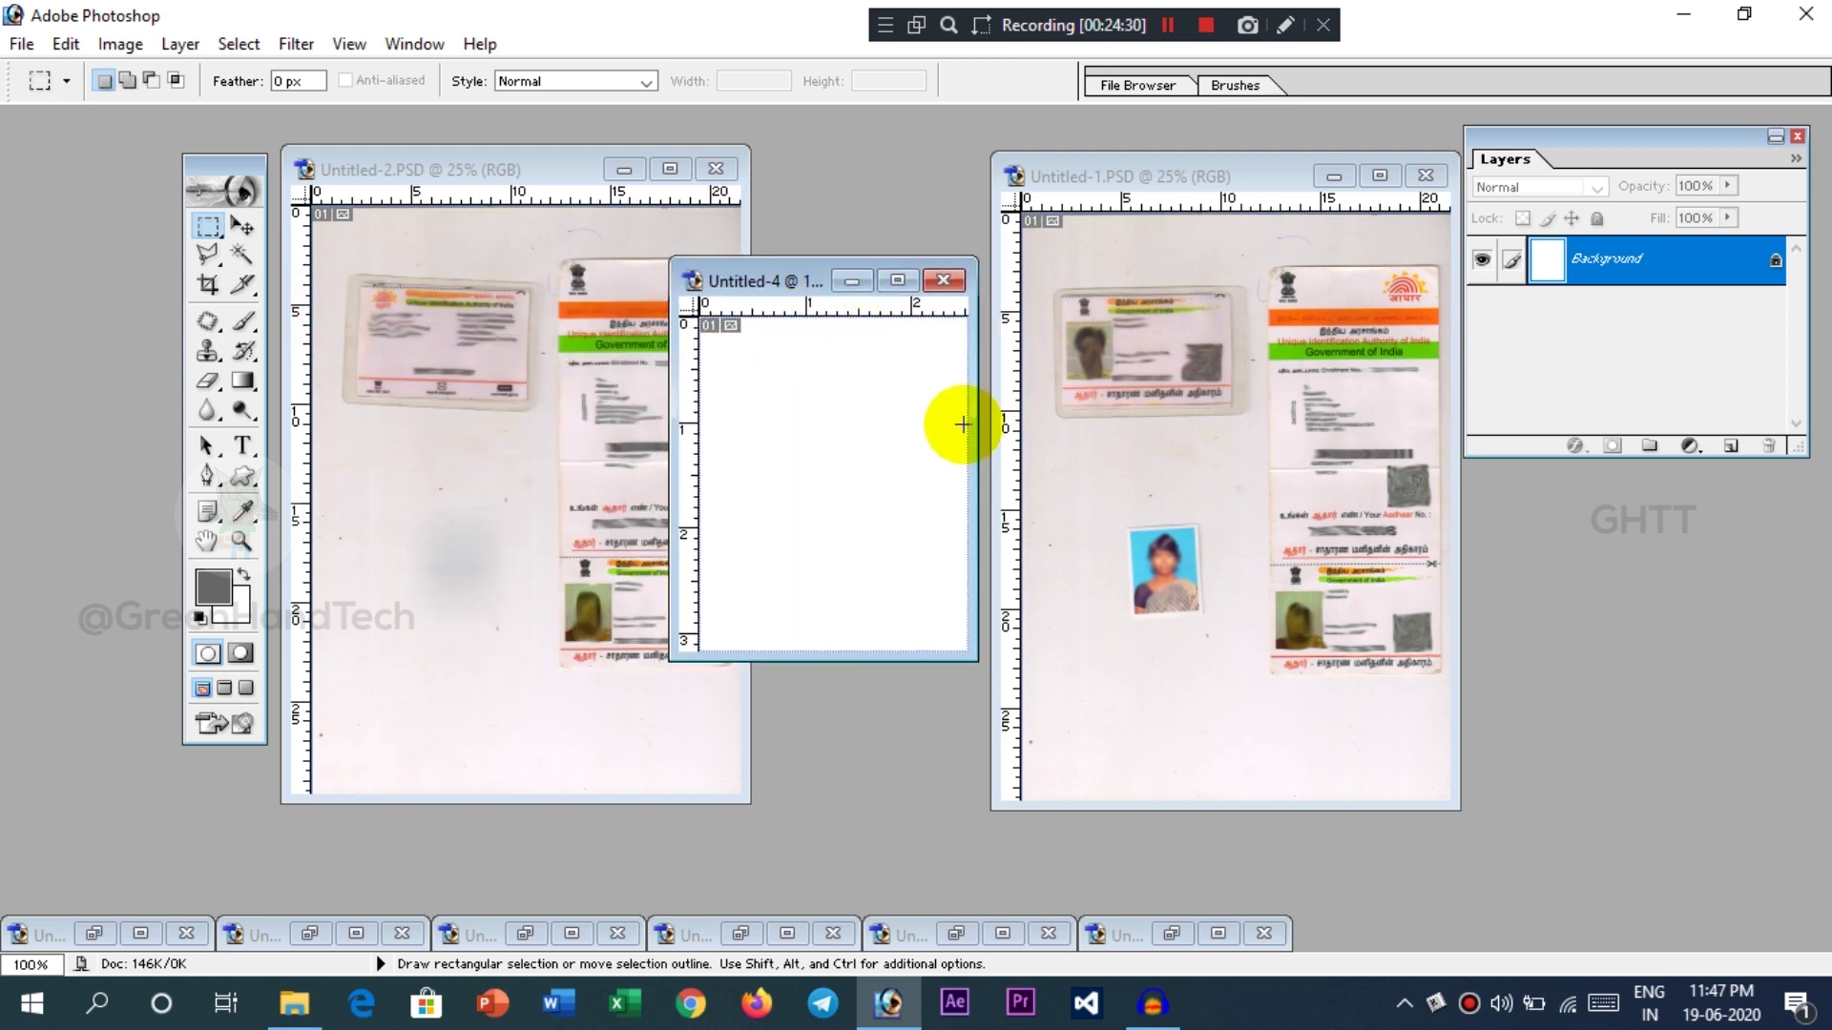
{"action": "left_click", "coordinate": [622, 172]}
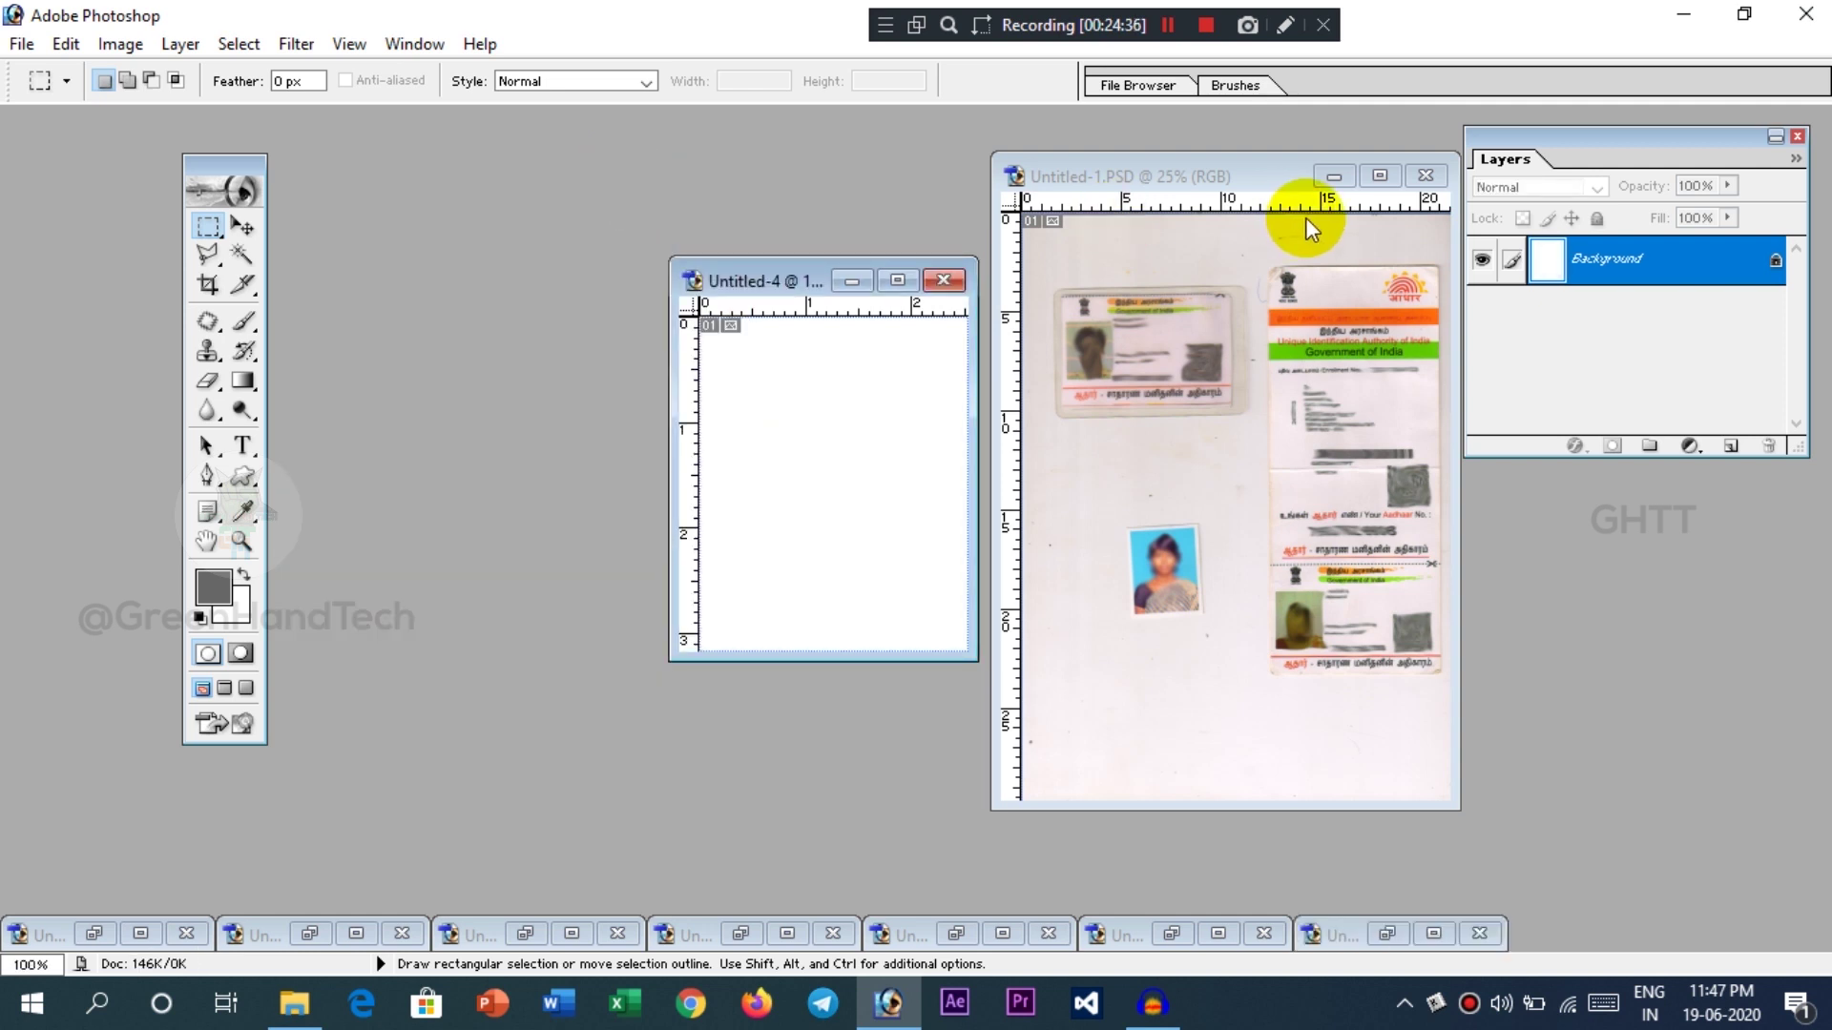
{"action": "left_click", "coordinate": [1336, 178]}
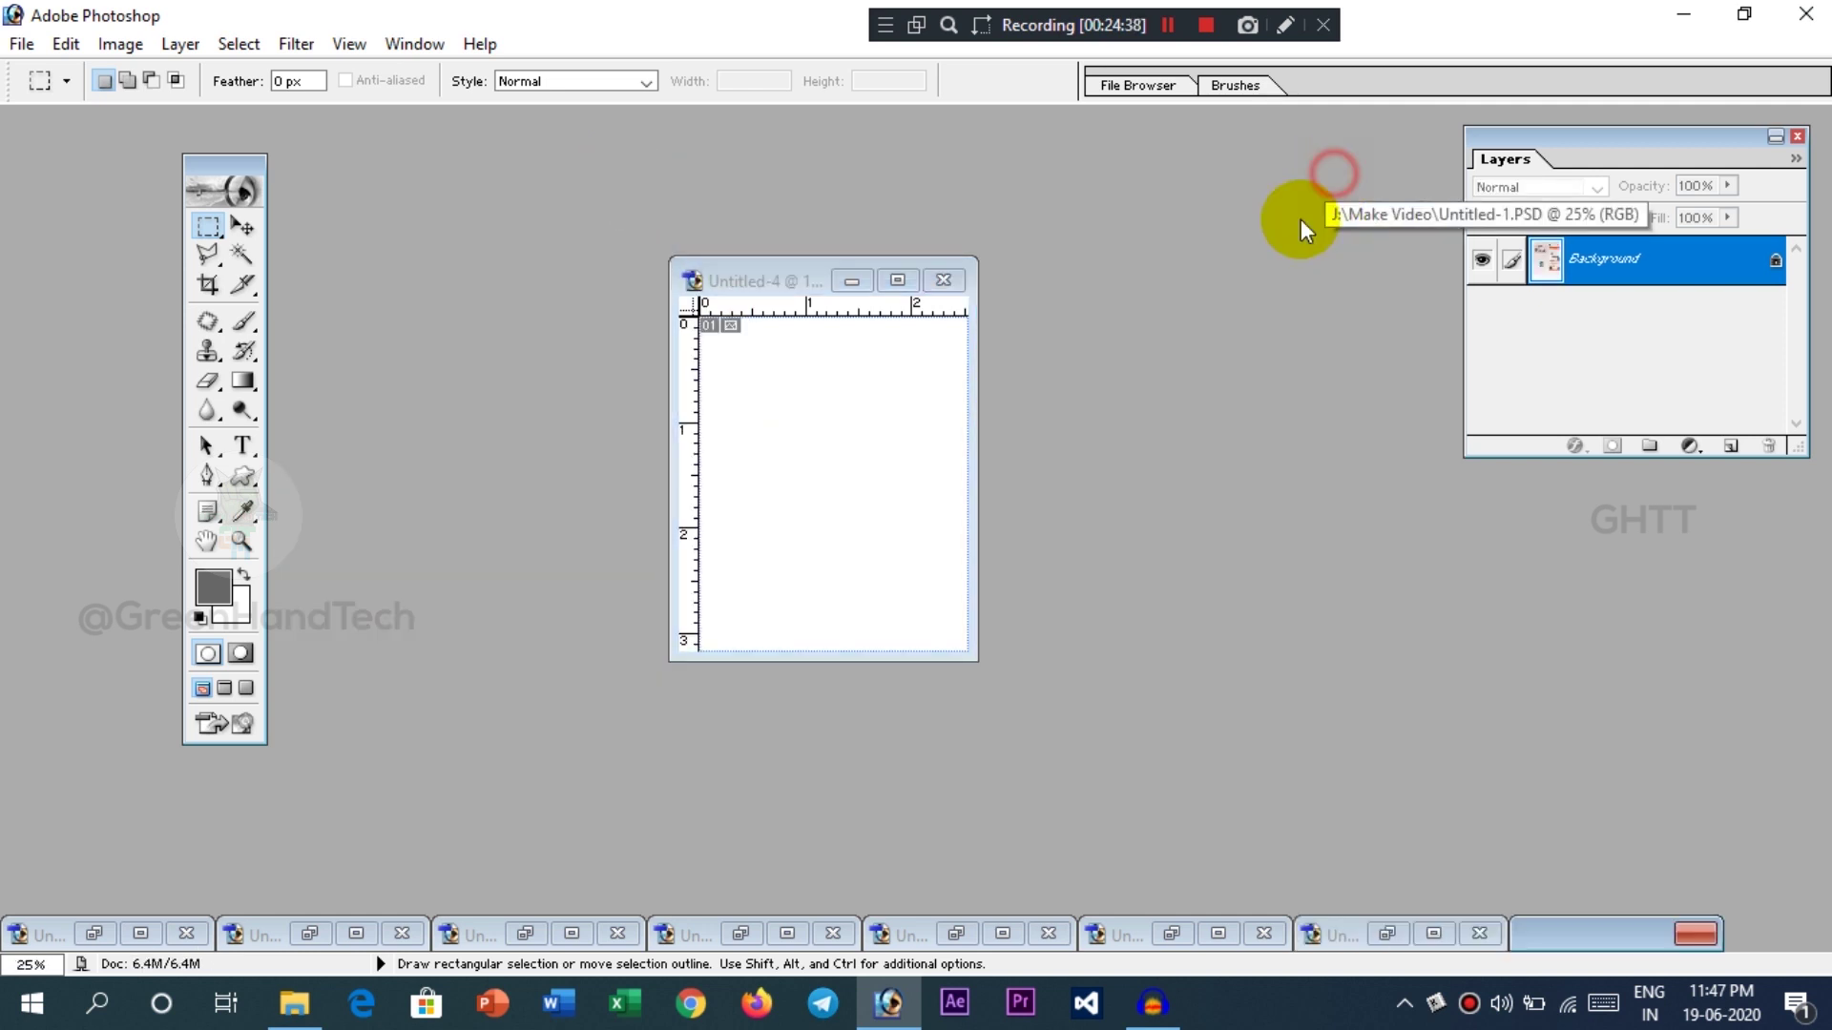
{"action": "left_click", "coordinate": [894, 284]}
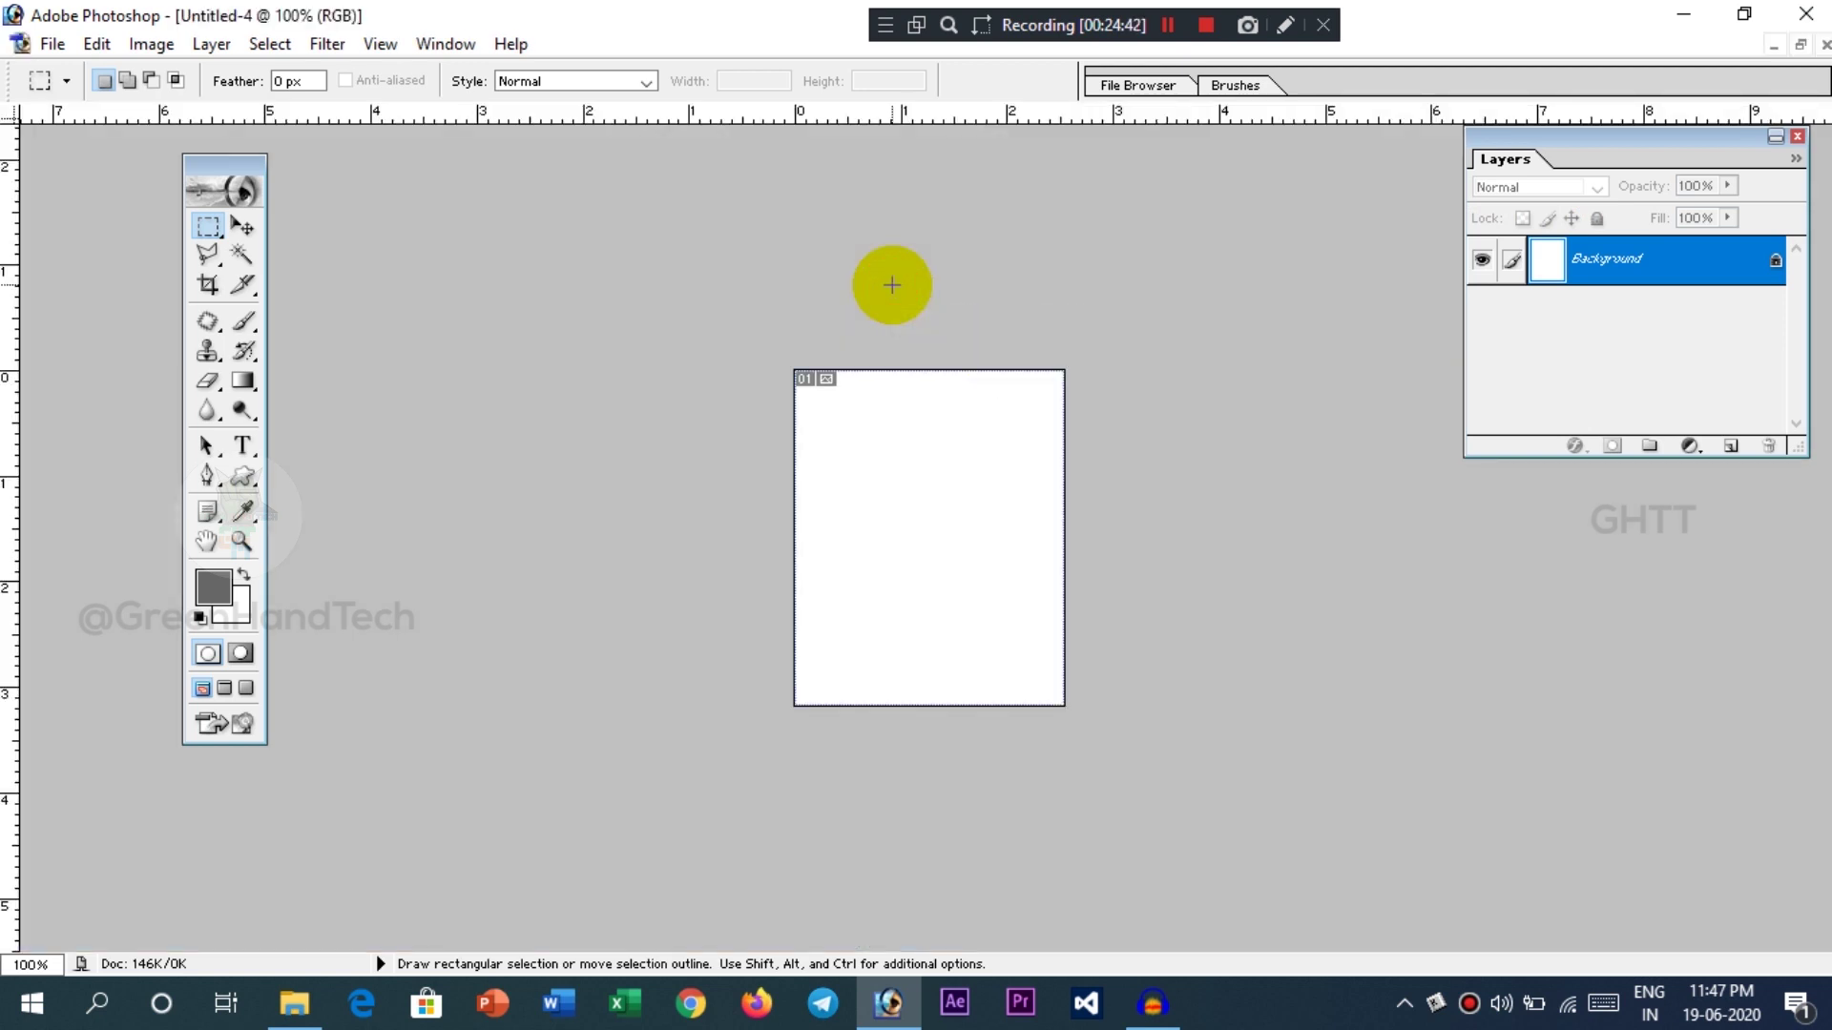
{"action": "left_click", "coordinate": [116, 49]}
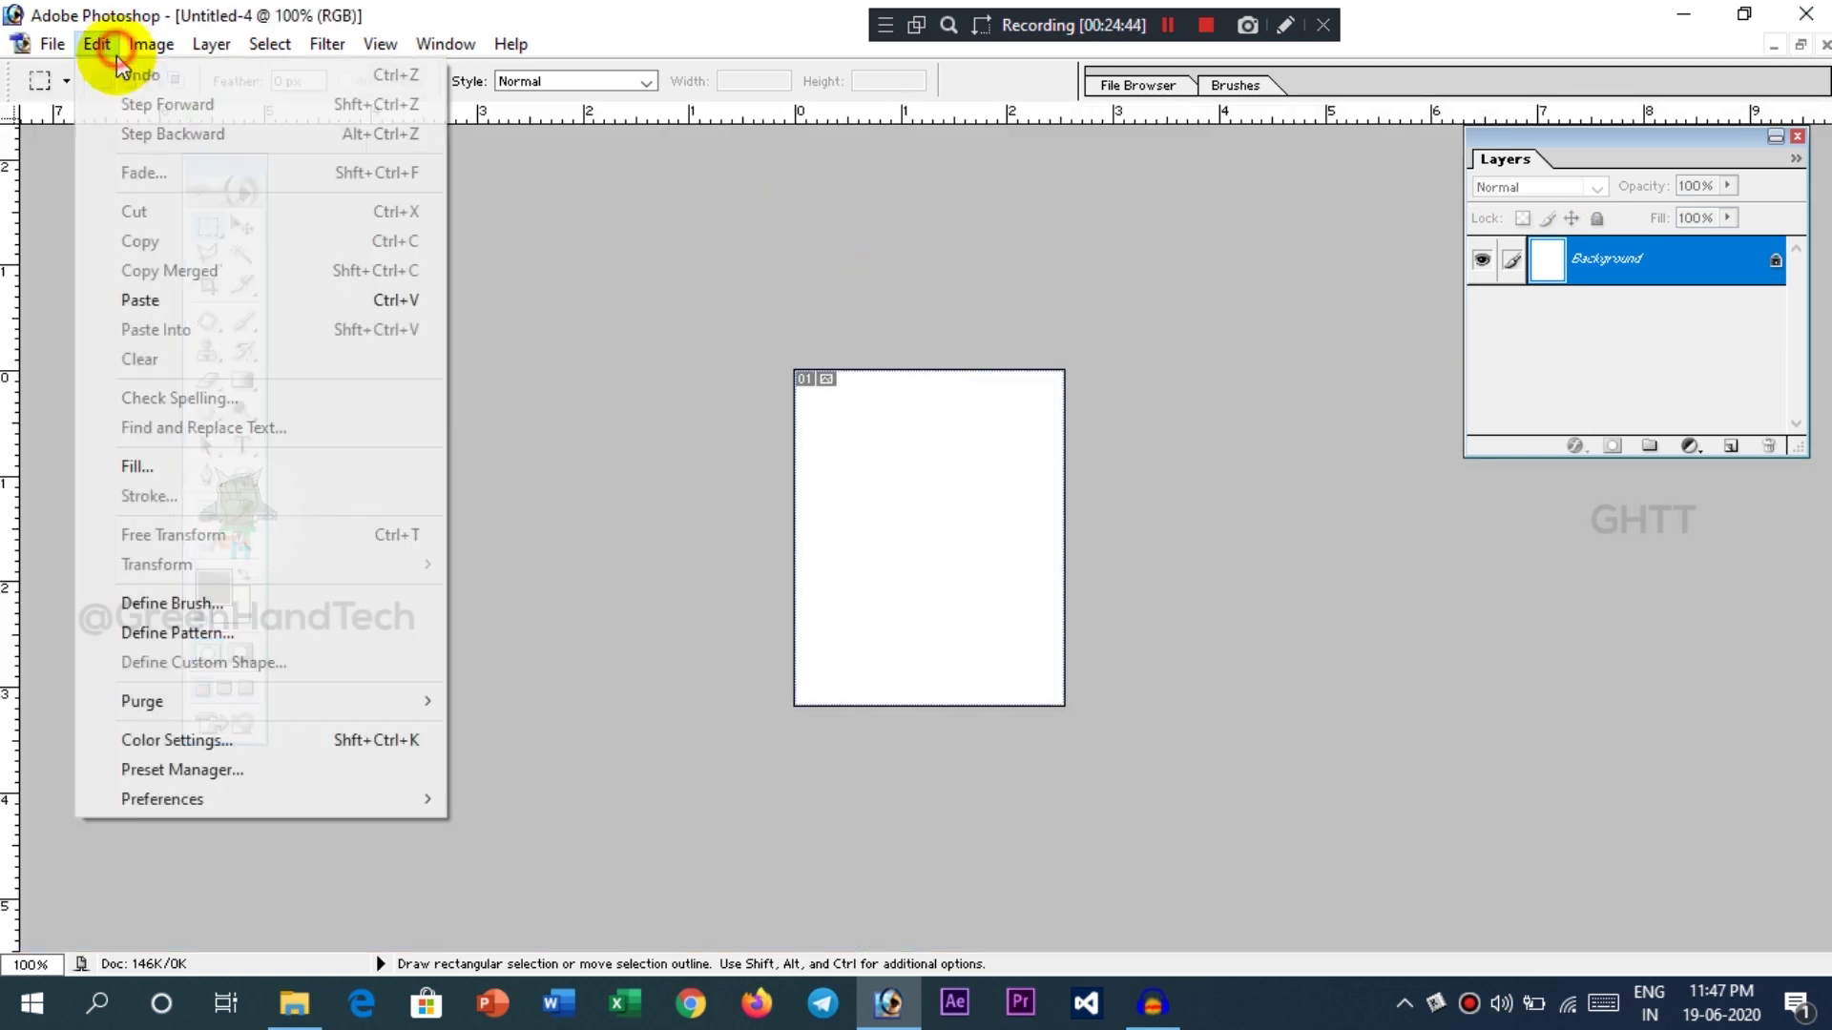
{"action": "left_click", "coordinate": [653, 306]}
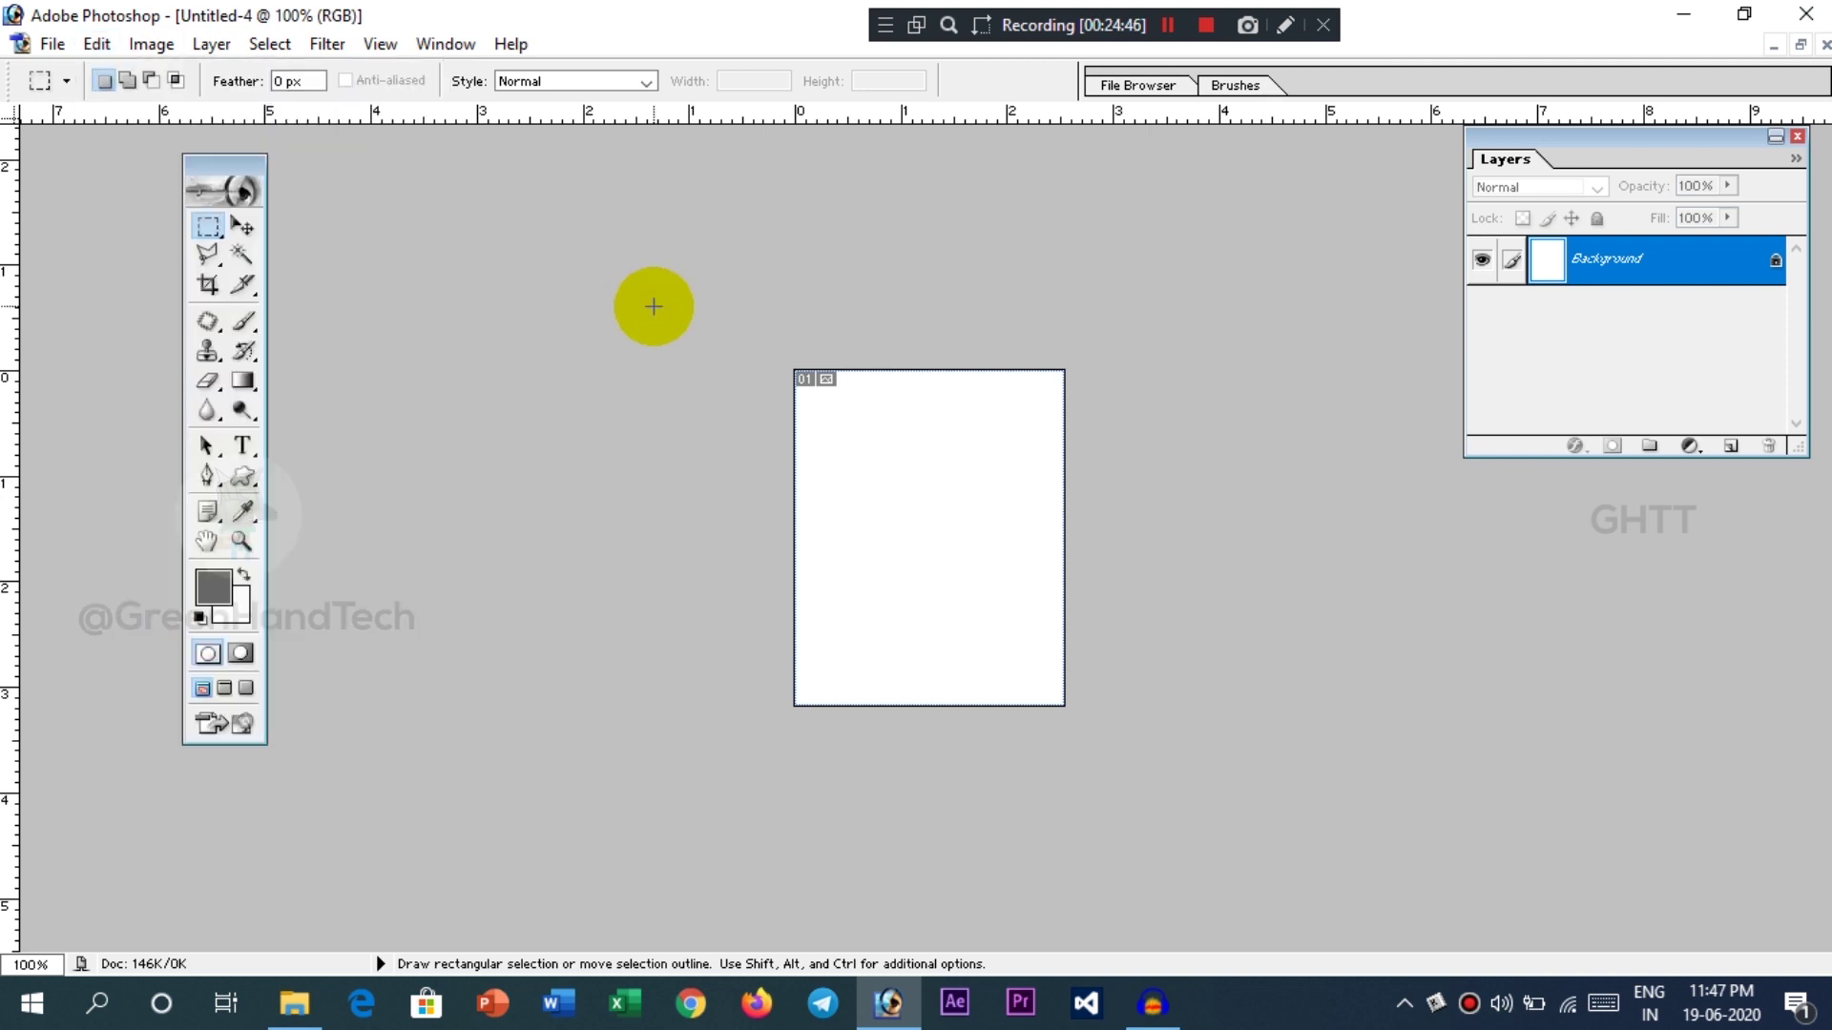
- Paste the passport photo into Untitled-4 as Layer 1, shift it up-left, and enable Show Bounding Box
{"action": "key", "text": "ctrl+v"}
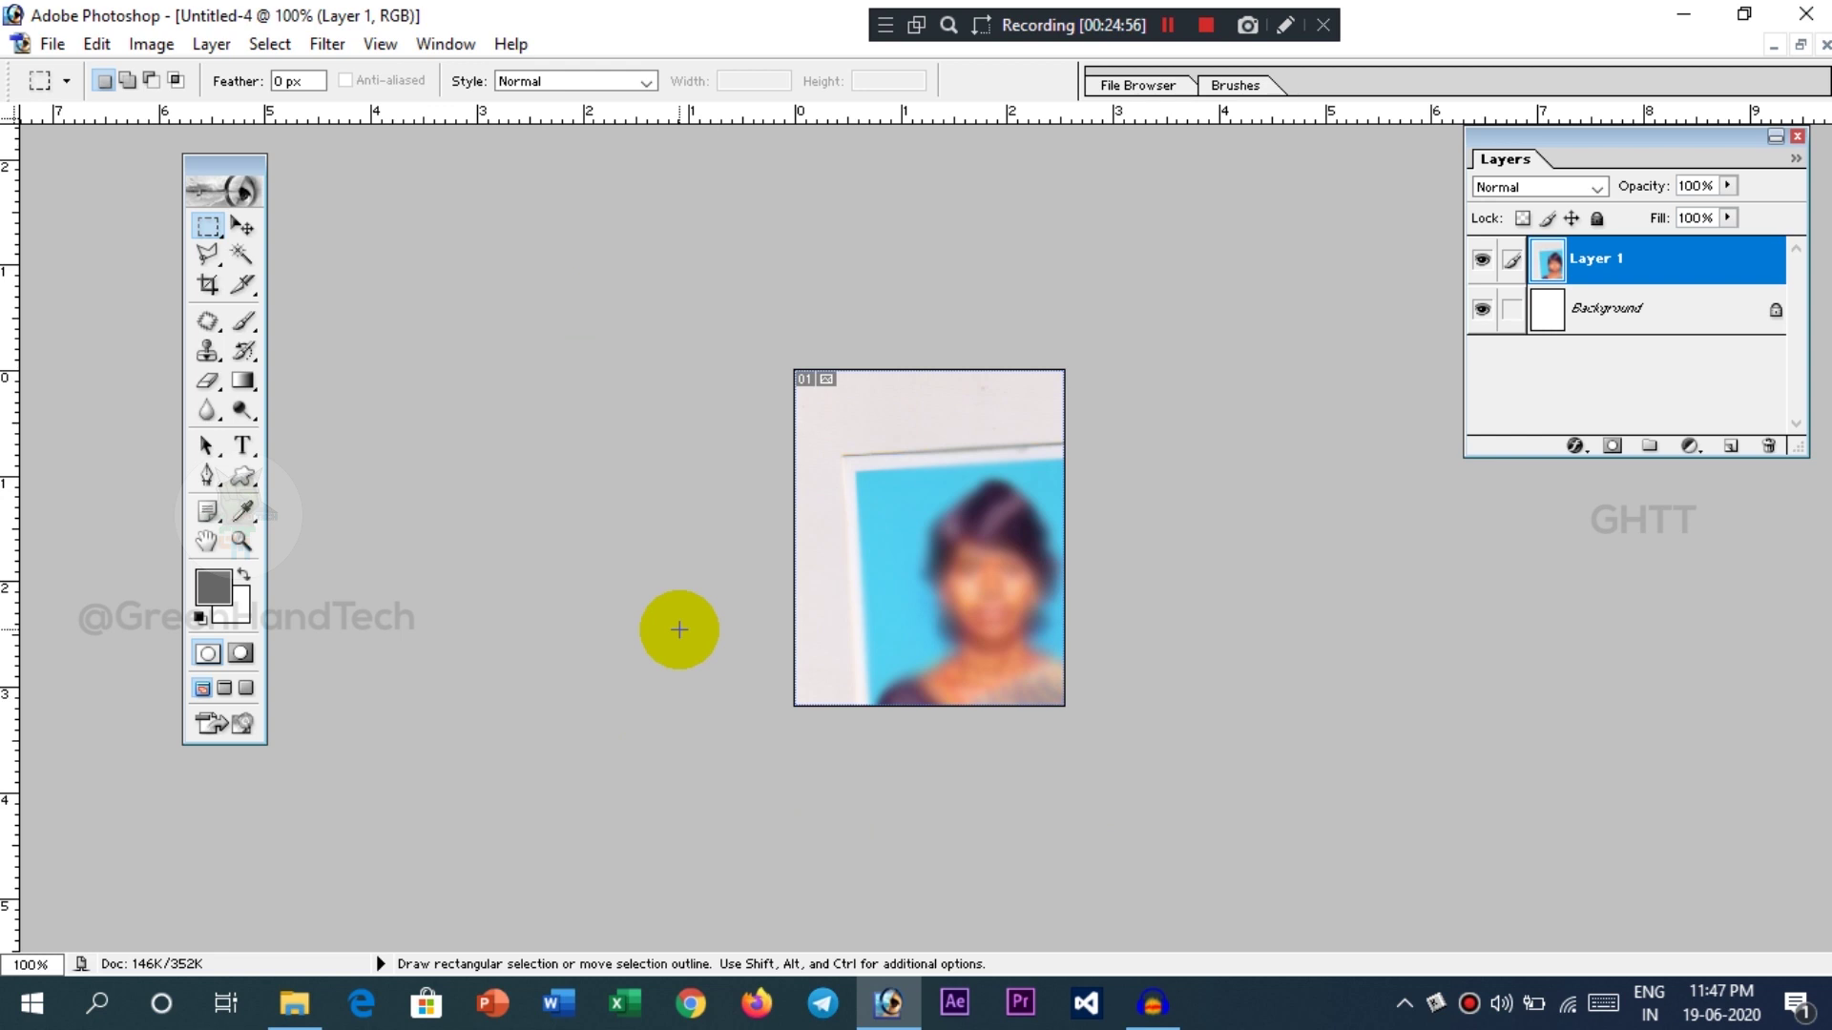
{"action": "key", "text": "v"}
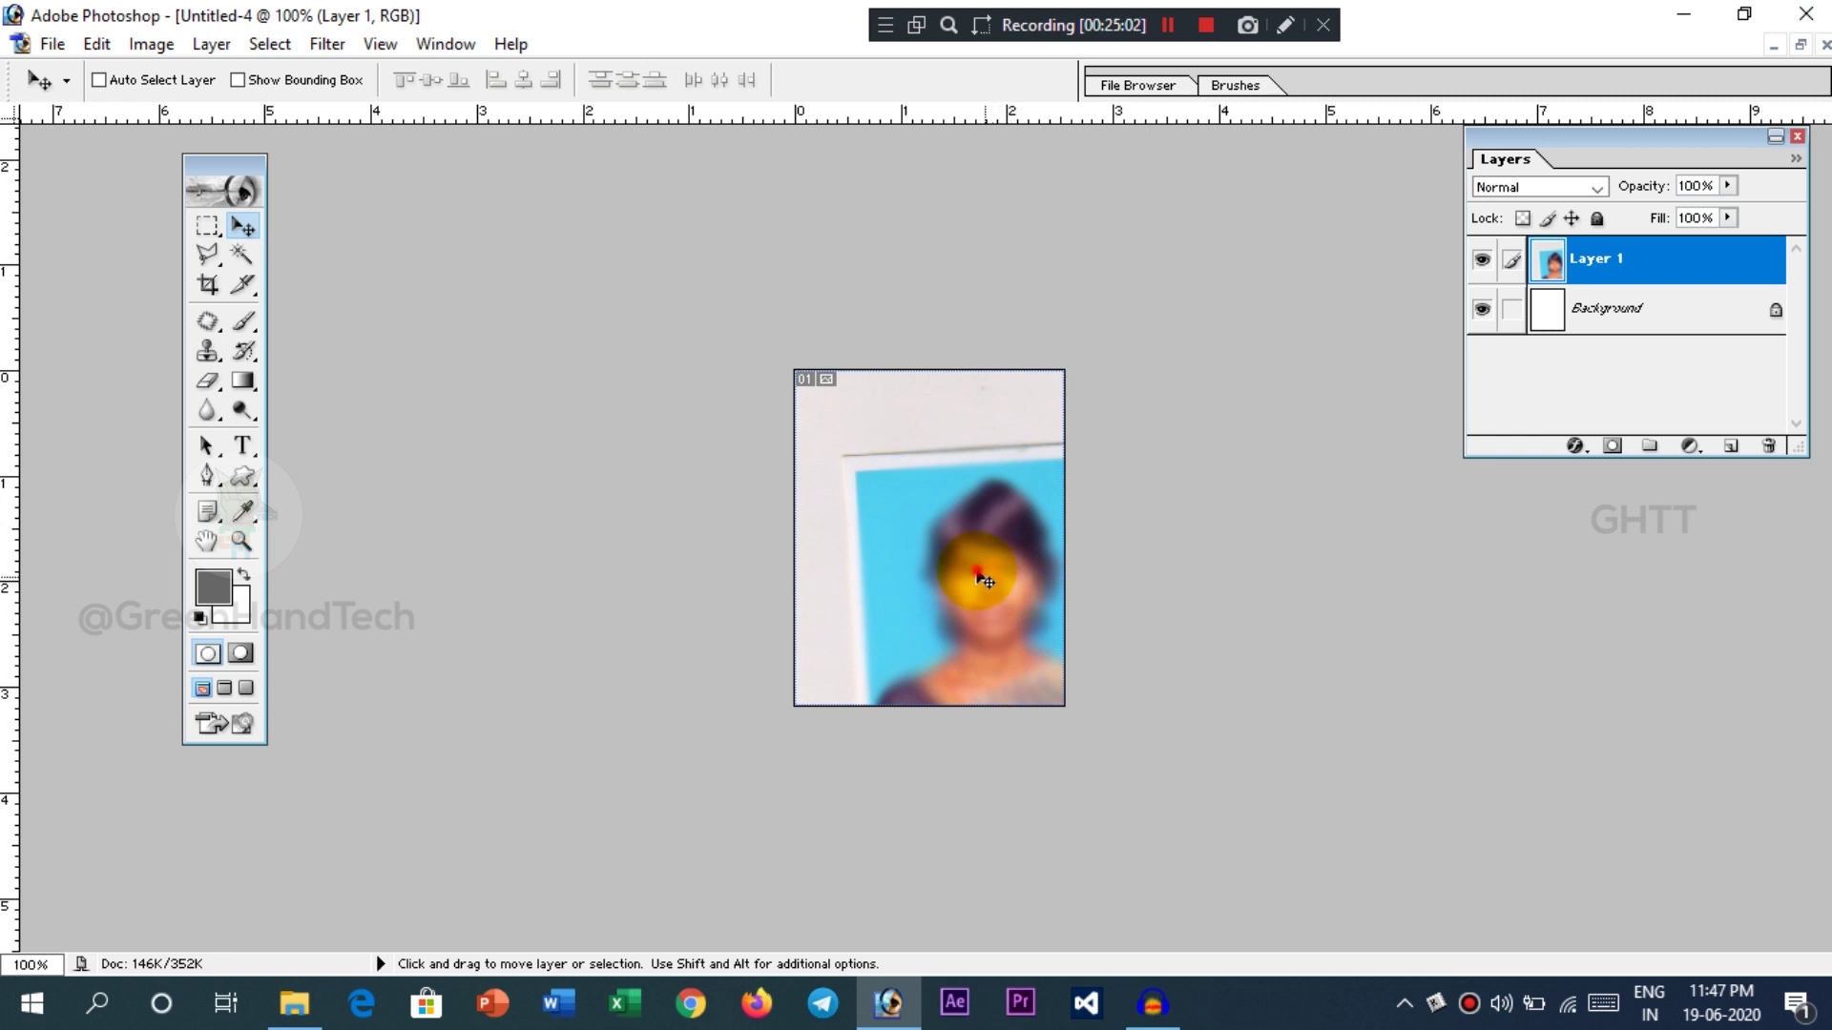
{"action": "left_click_drag", "start_coordinate": [968, 561], "coordinate": [914, 487]}
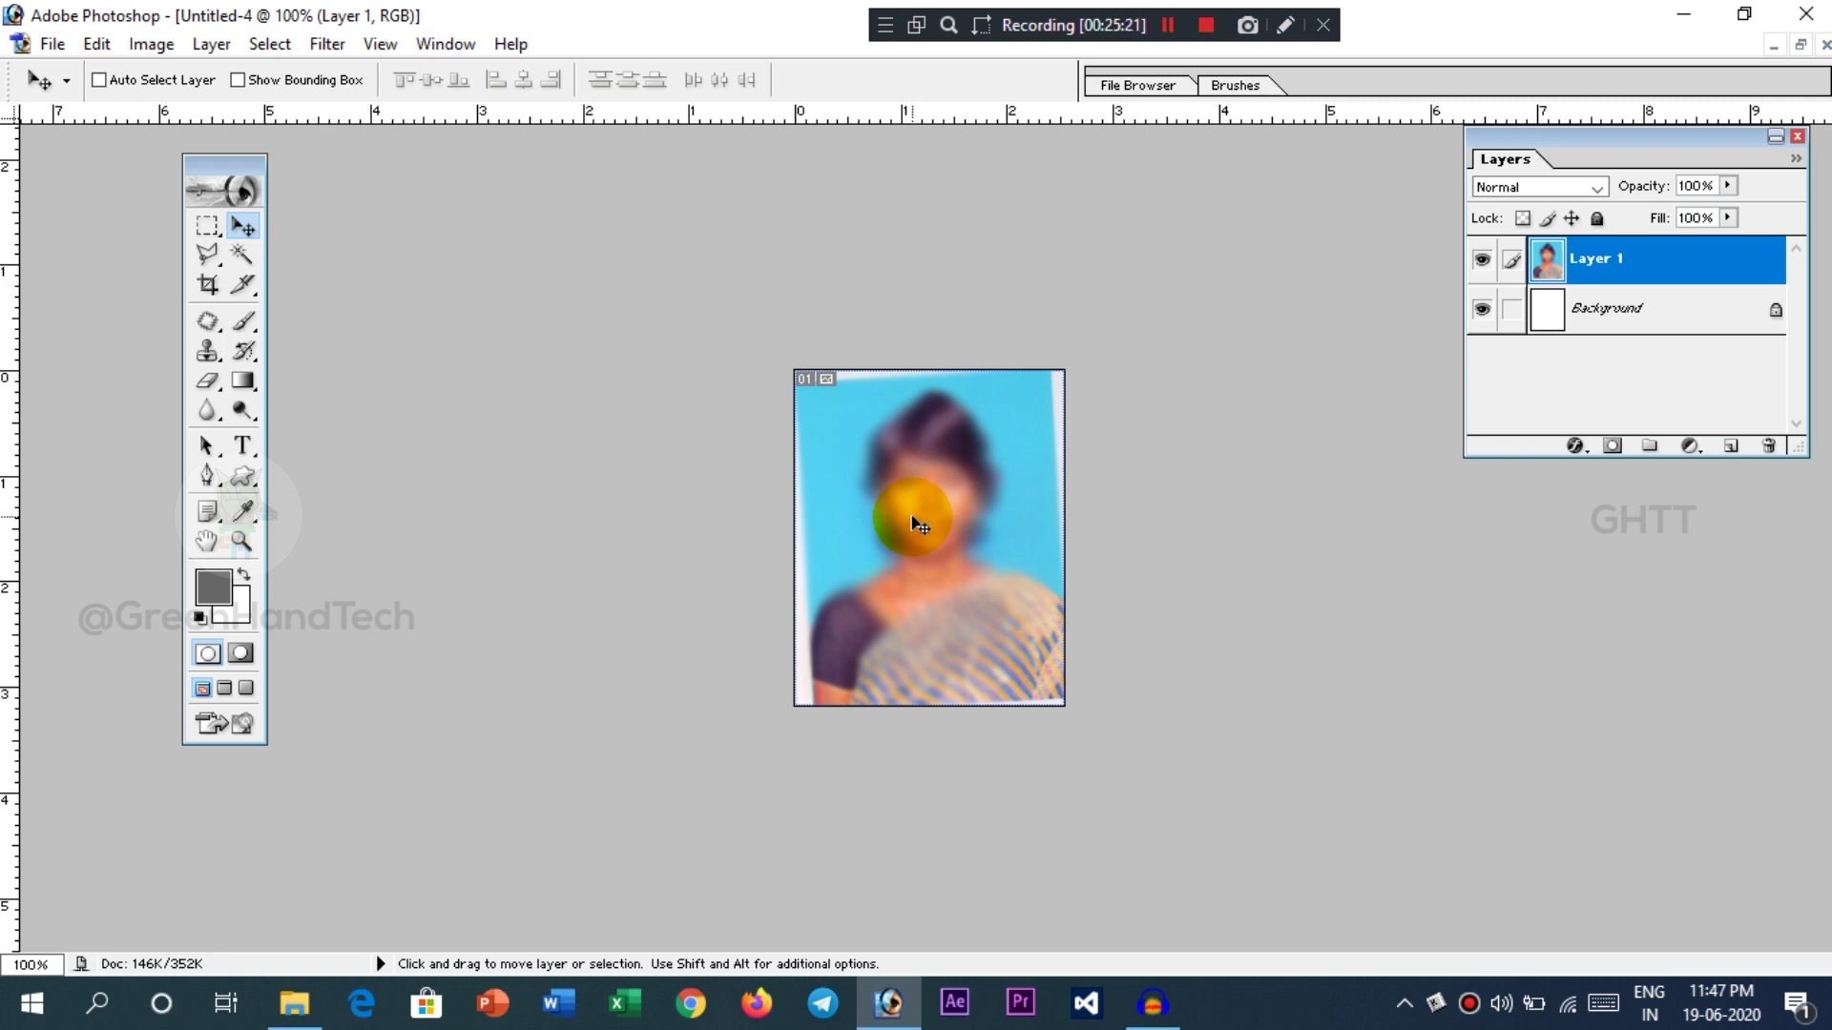
{"action": "key", "text": "ctrl+t"}
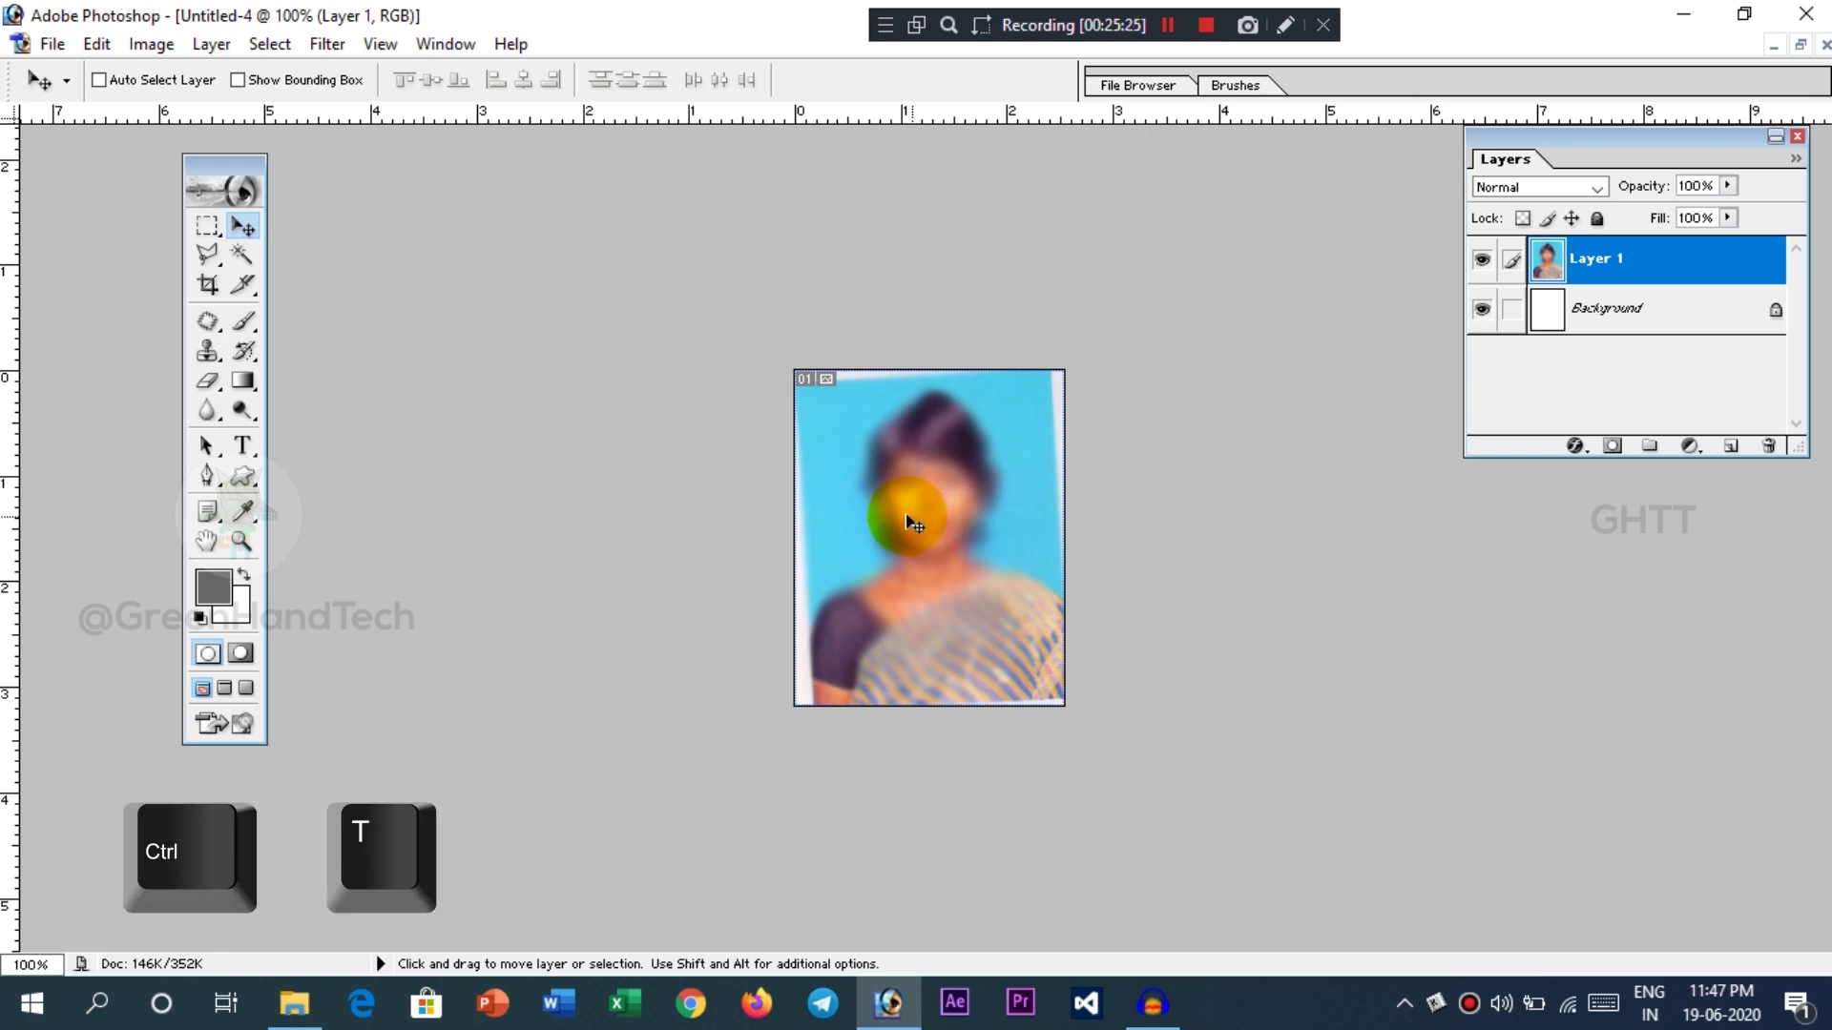
{"action": "left_click", "coordinate": [250, 84]}
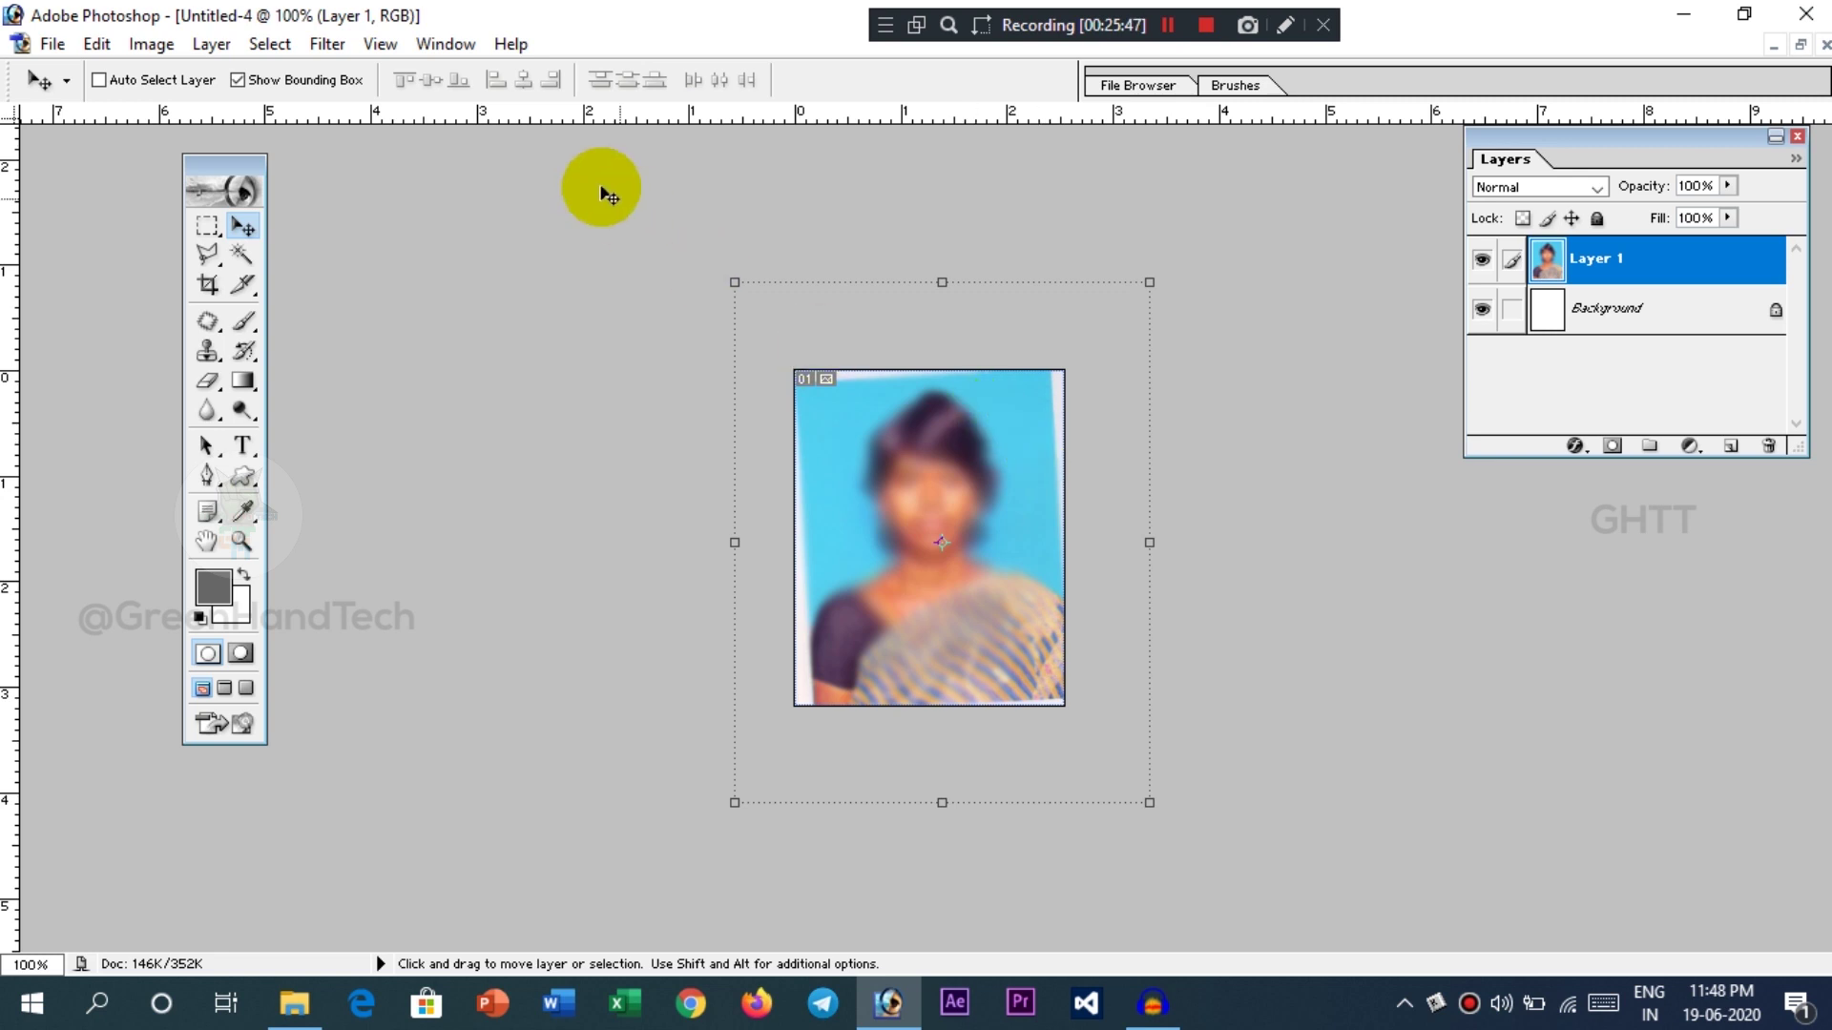
- Rotate the photo about 3.5° clockwise, scale it to roughly 109%, nudge it into place and commit
{"action": "left_click", "coordinate": [317, 89]}
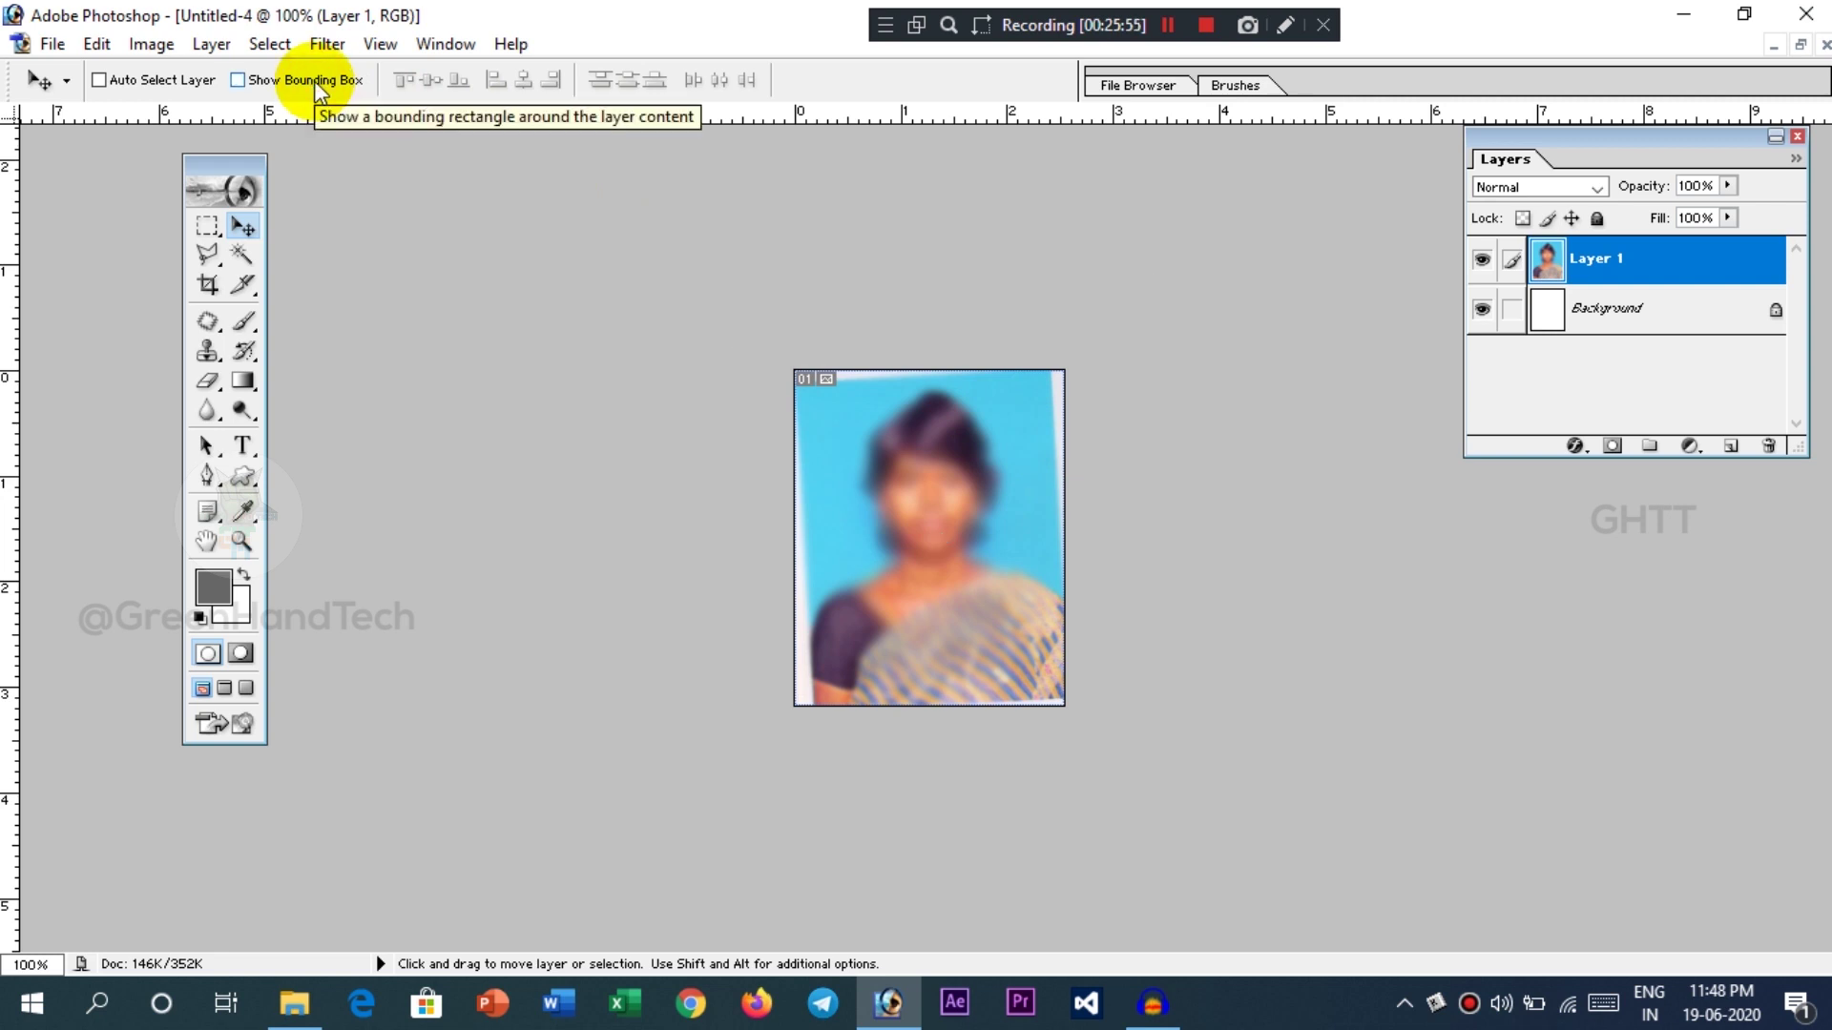
{"action": "key", "text": "ctrl+t"}
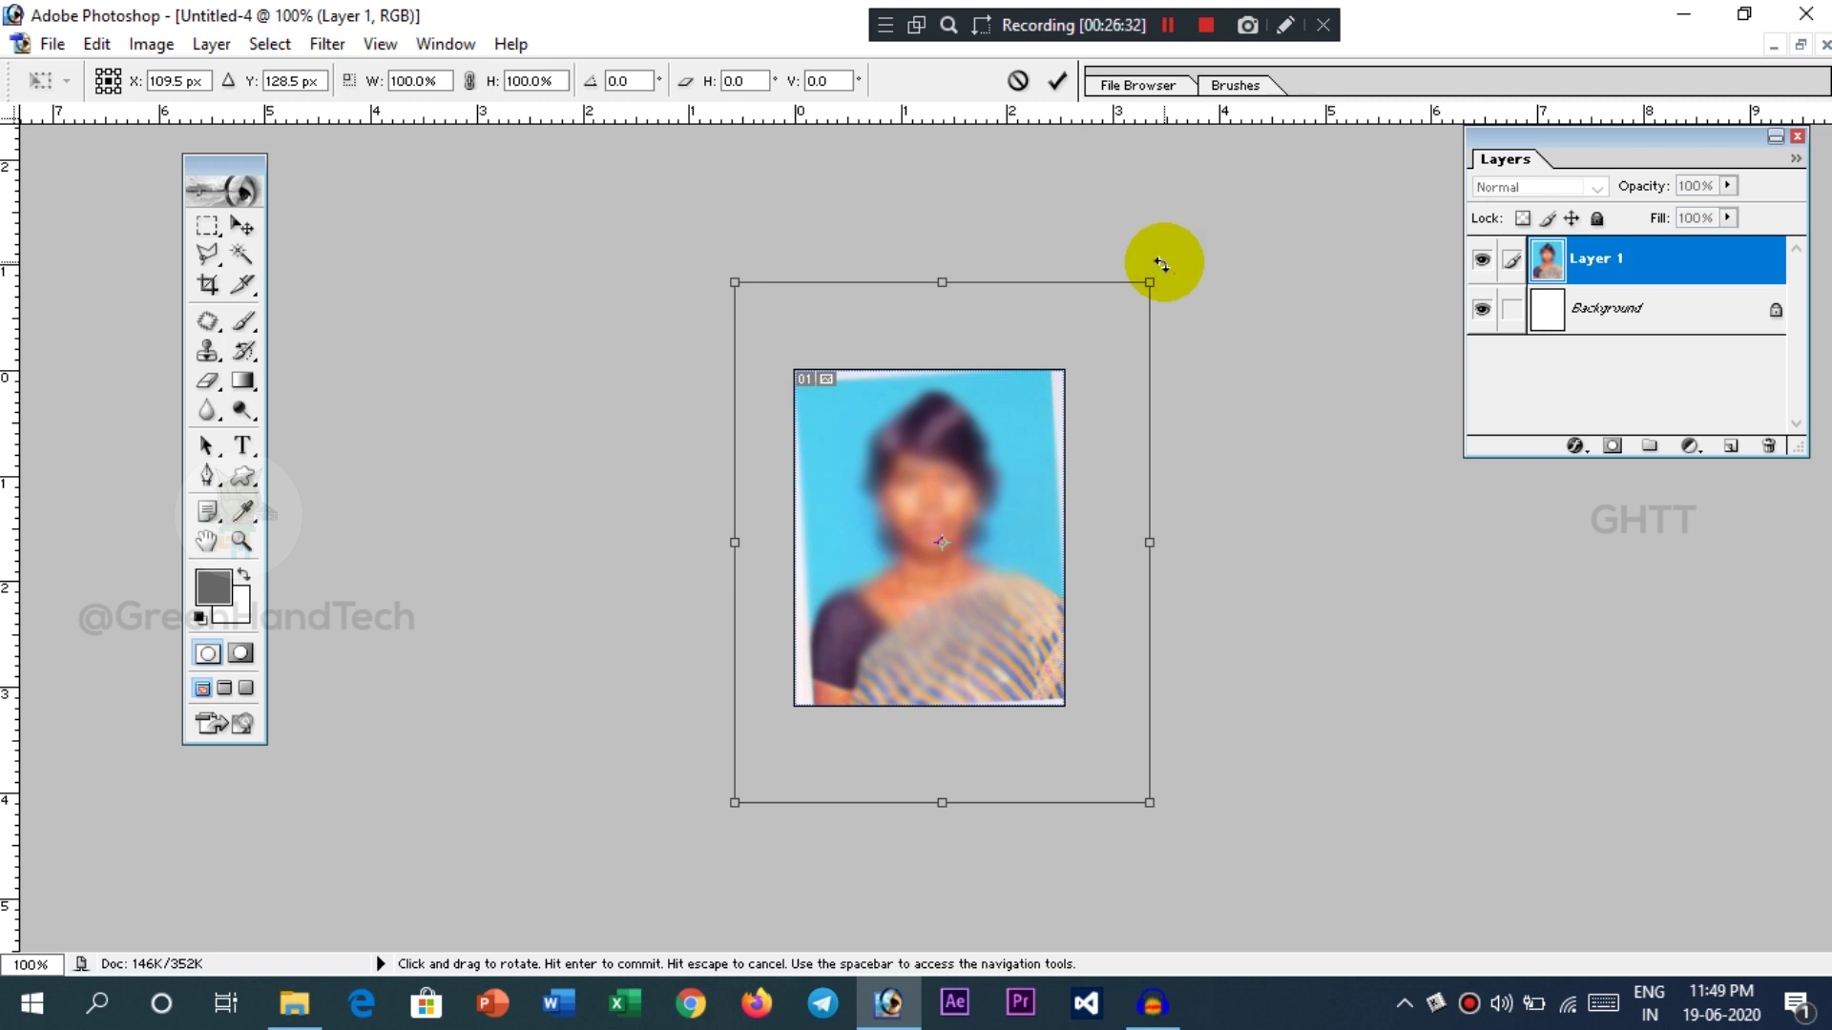
{"action": "left_click_drag", "start_coordinate": [1160, 264], "coordinate": [1182, 271]}
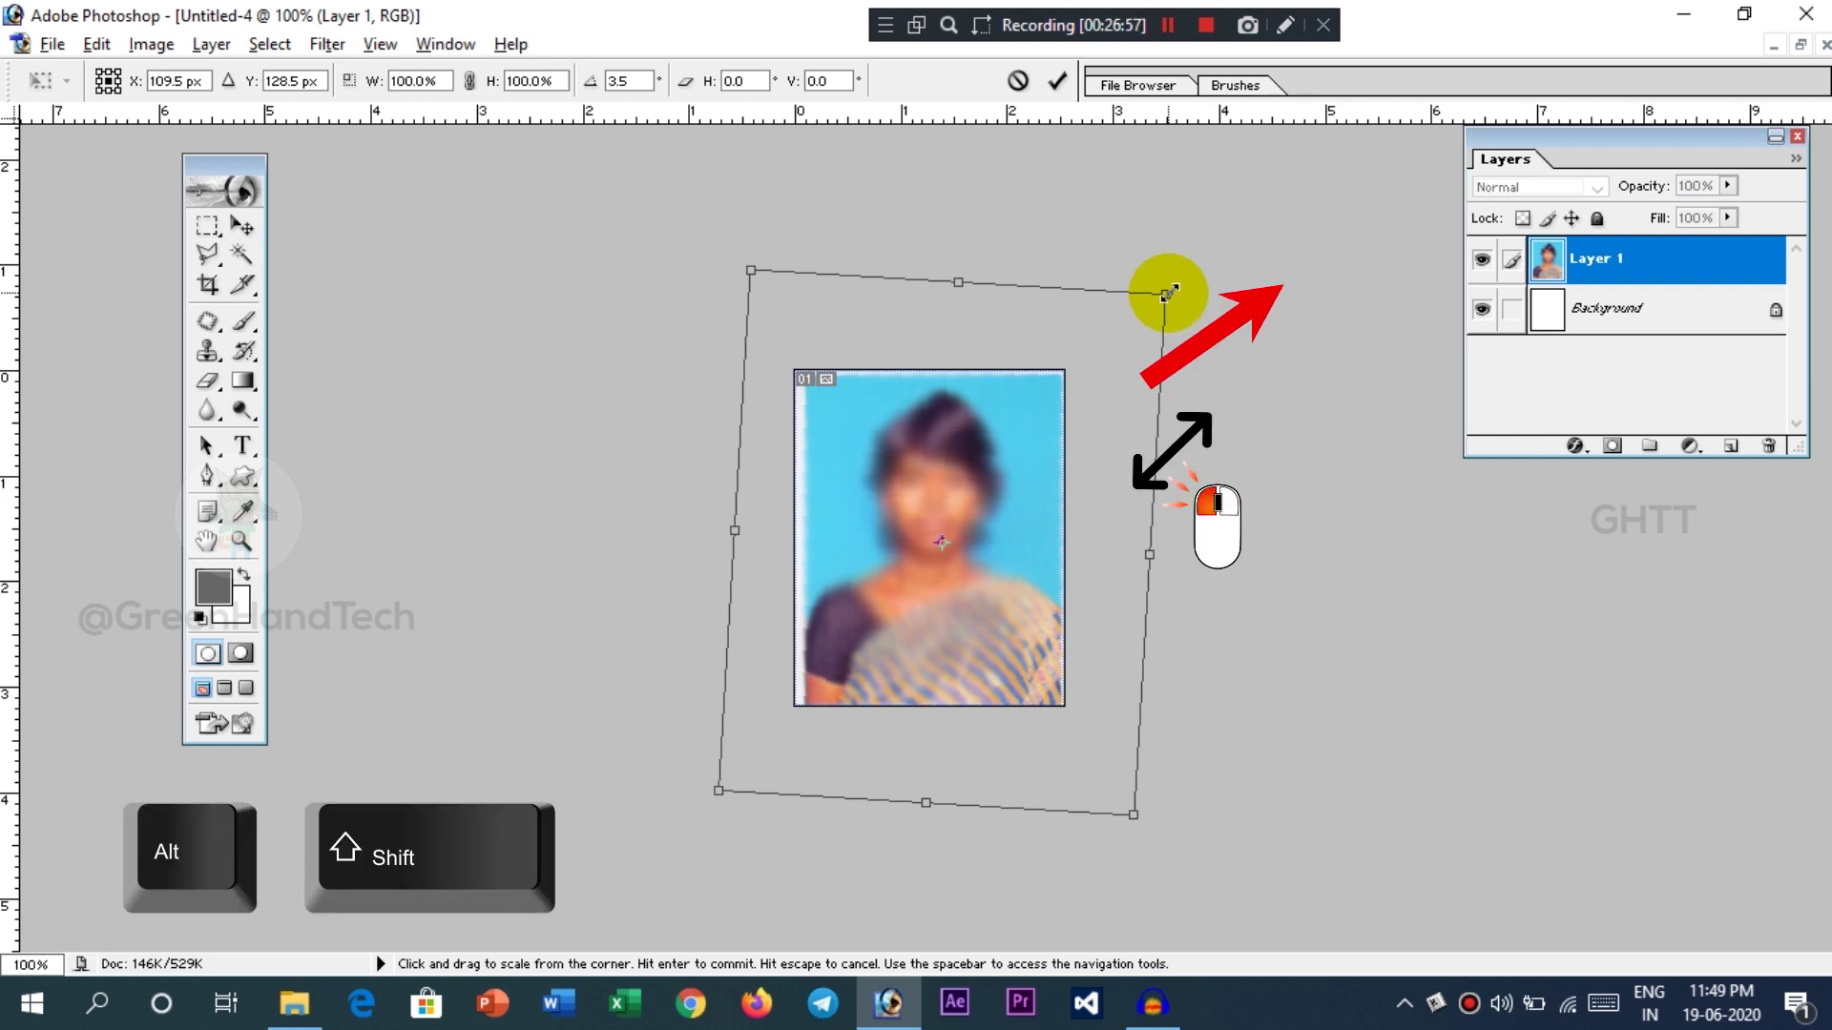
{"action": "left_click_drag", "start_coordinate": [1168, 291], "coordinate": [1186, 271]}
{"action": "left_click_drag", "start_coordinate": [1016, 422], "coordinate": [1011, 432]}
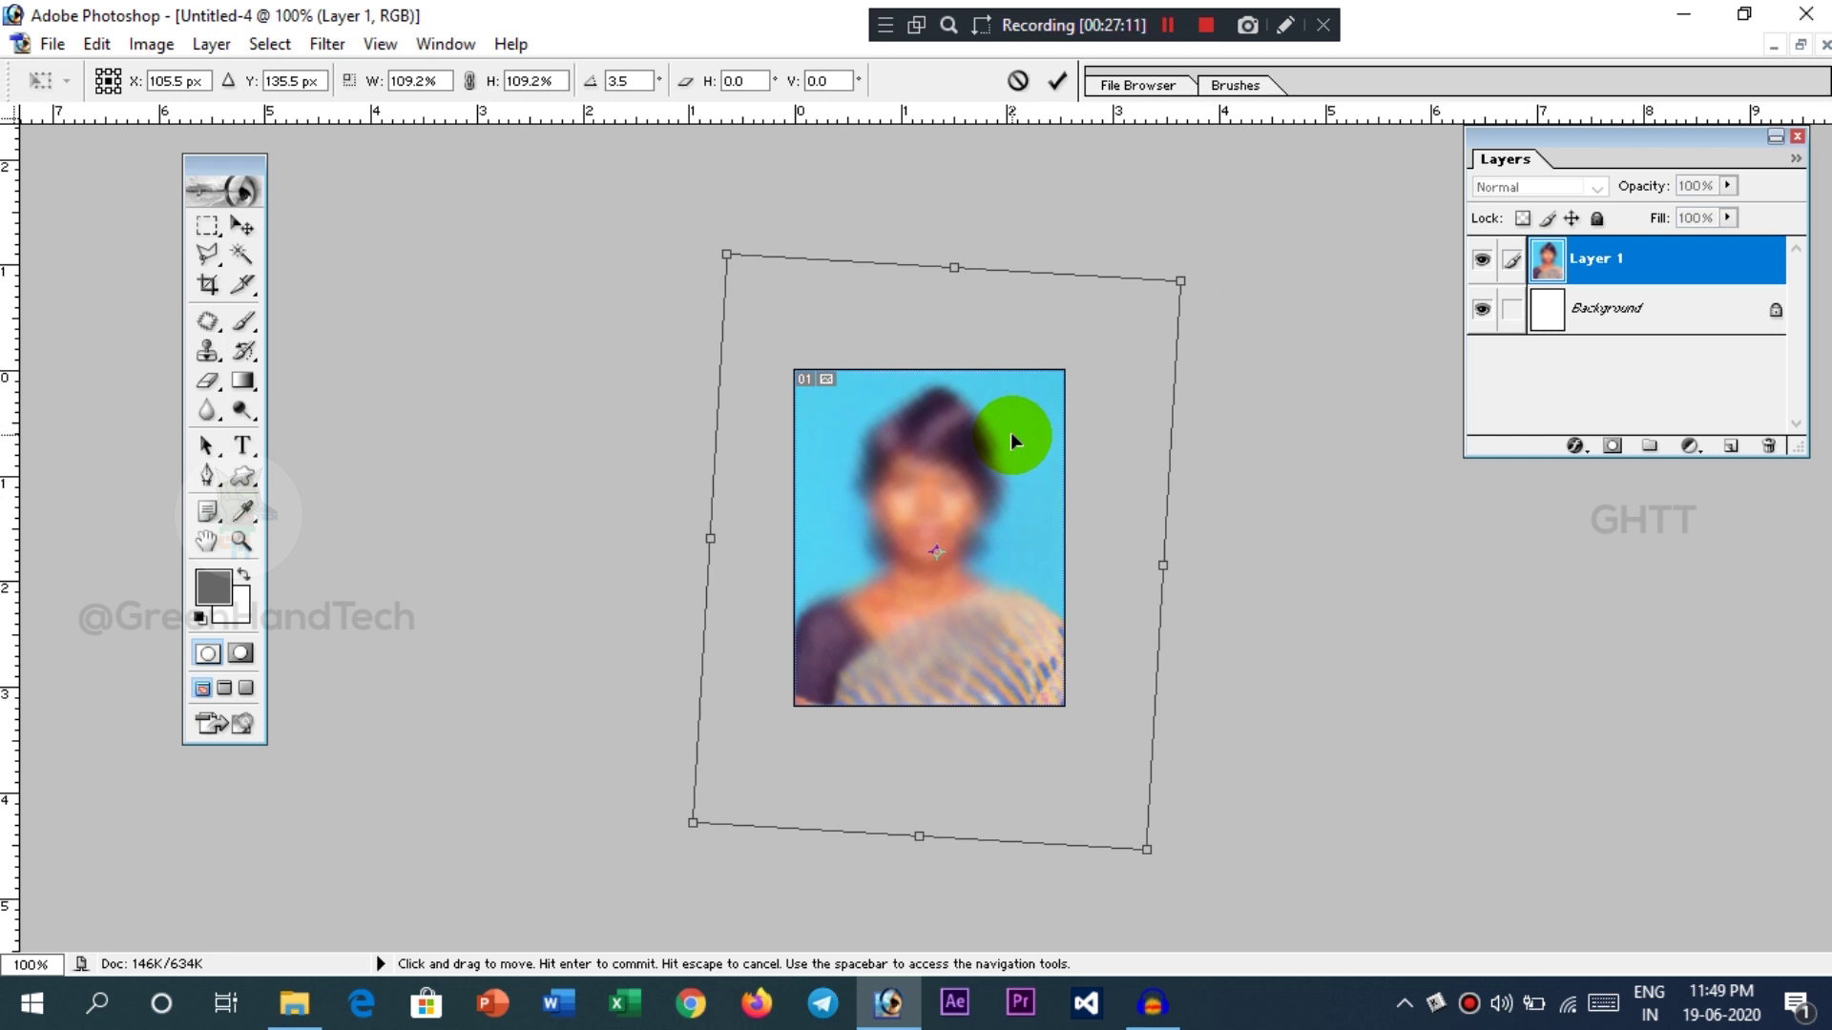
{"action": "key", "text": "Return"}
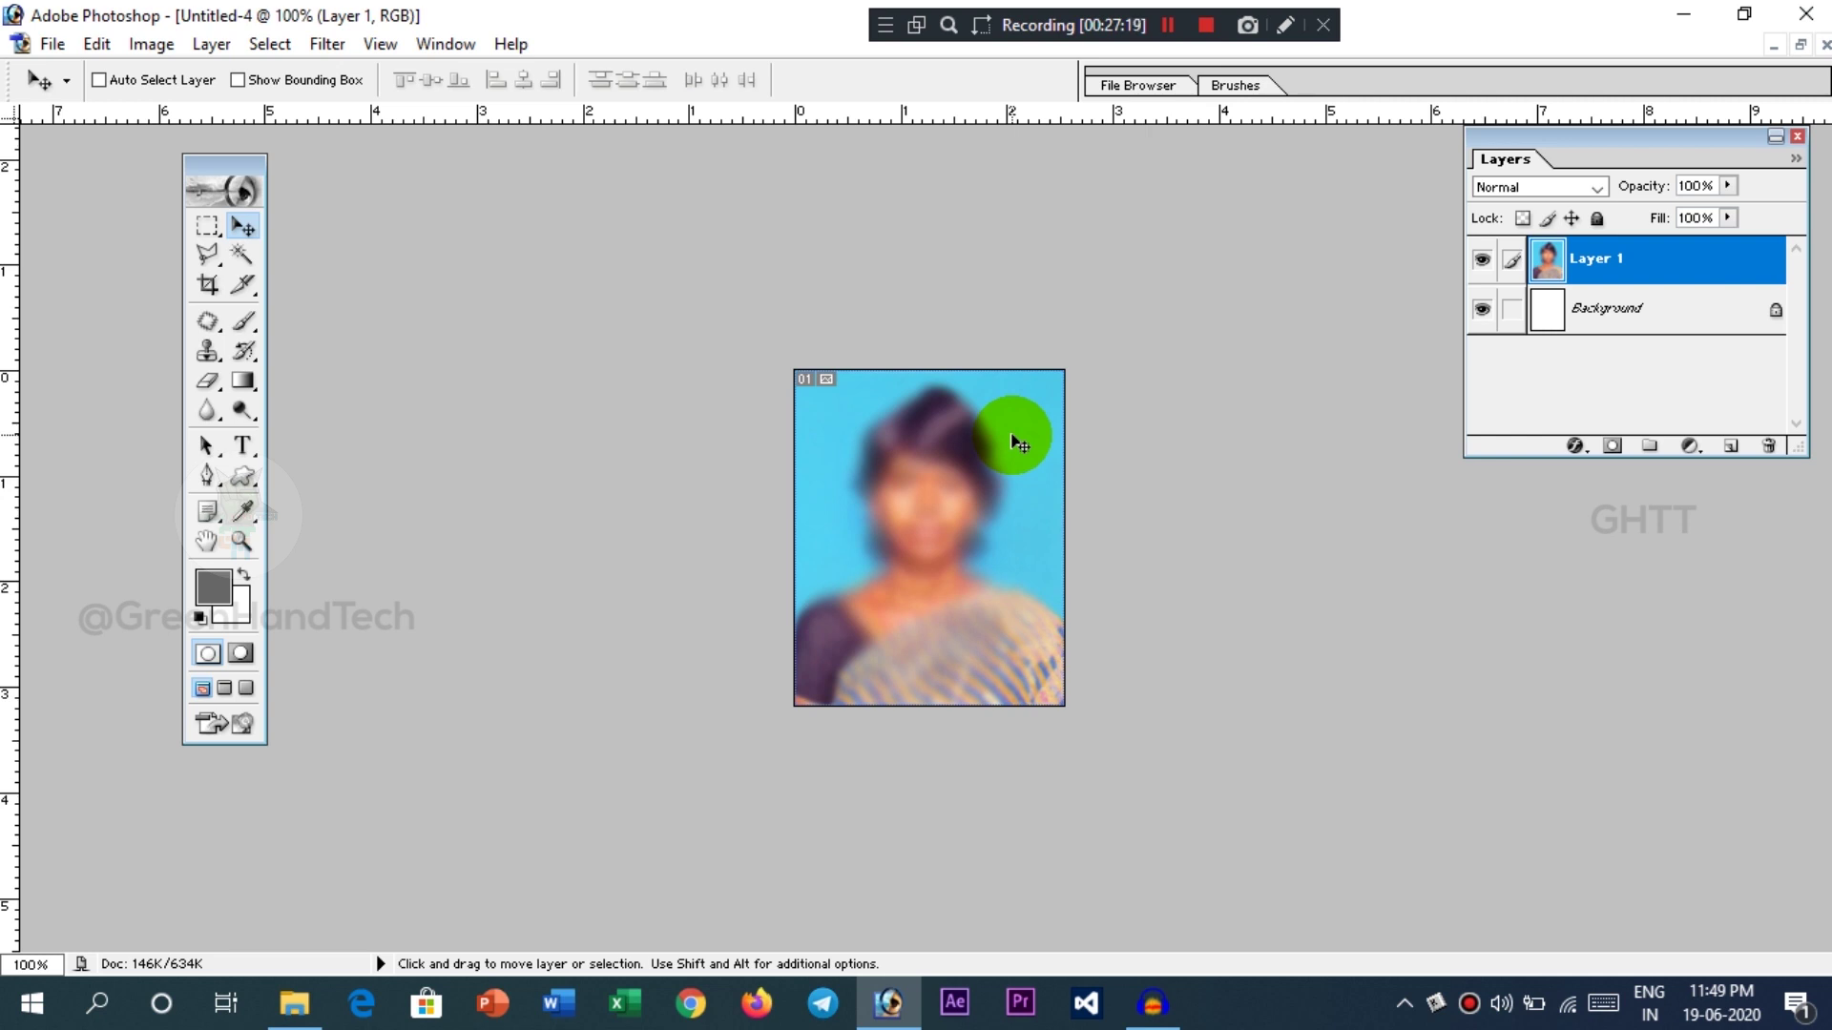
{"action": "key", "text": "ctrl+s"}
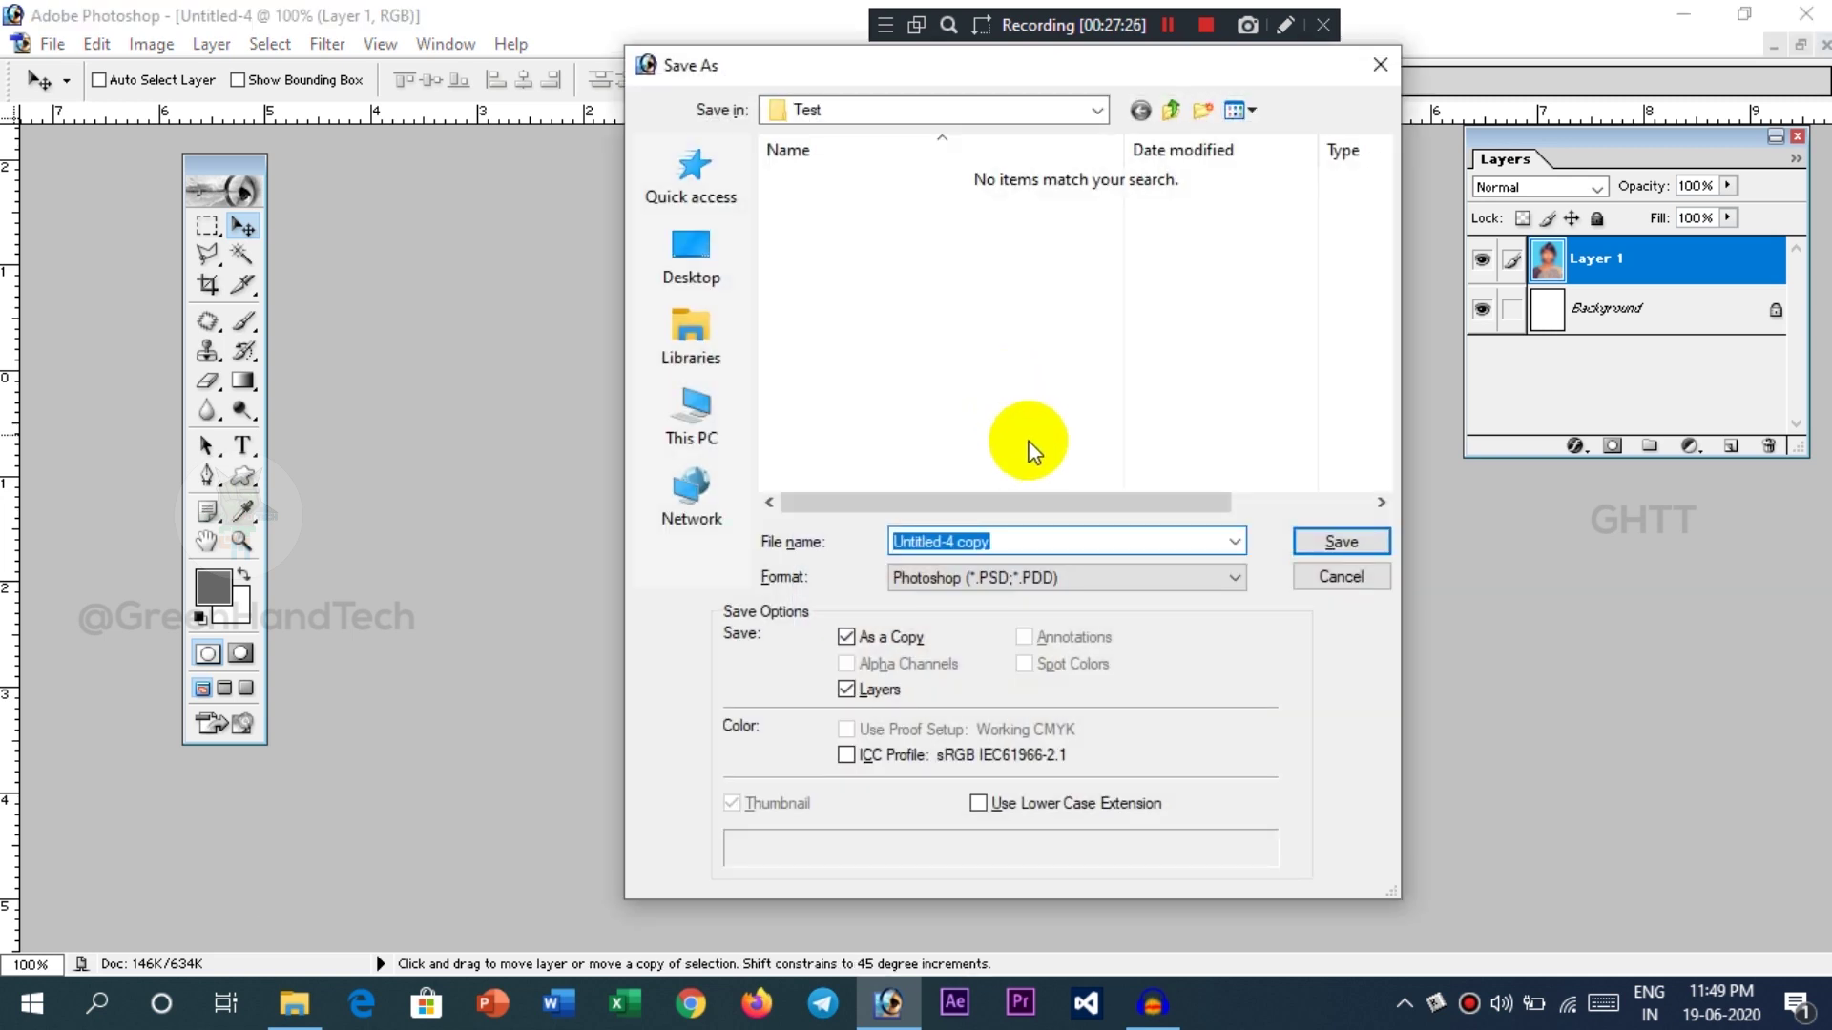
- Save the photo in Test as JPEG 'PP 01' at quality 12, Maximum
{"action": "left_click", "coordinate": [1036, 582]}
{"action": "left_click", "coordinate": [1040, 706]}
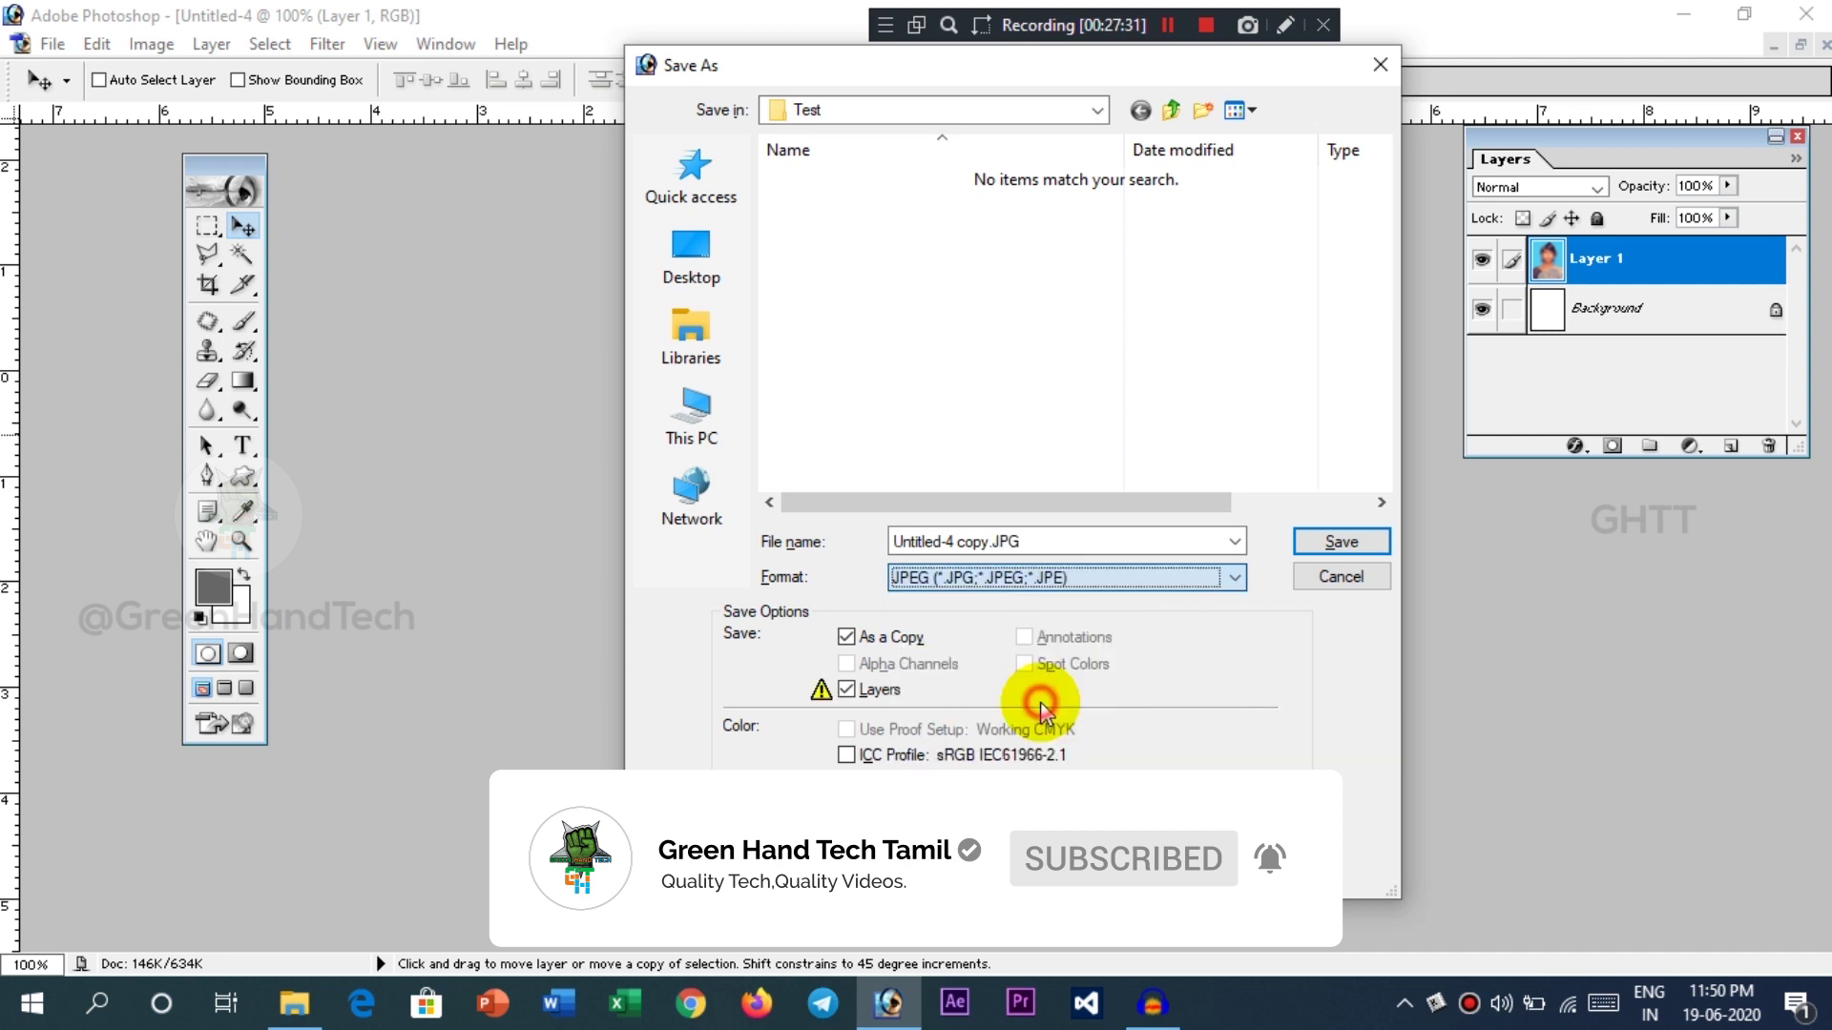
{"action": "left_click", "coordinate": [1044, 544]}
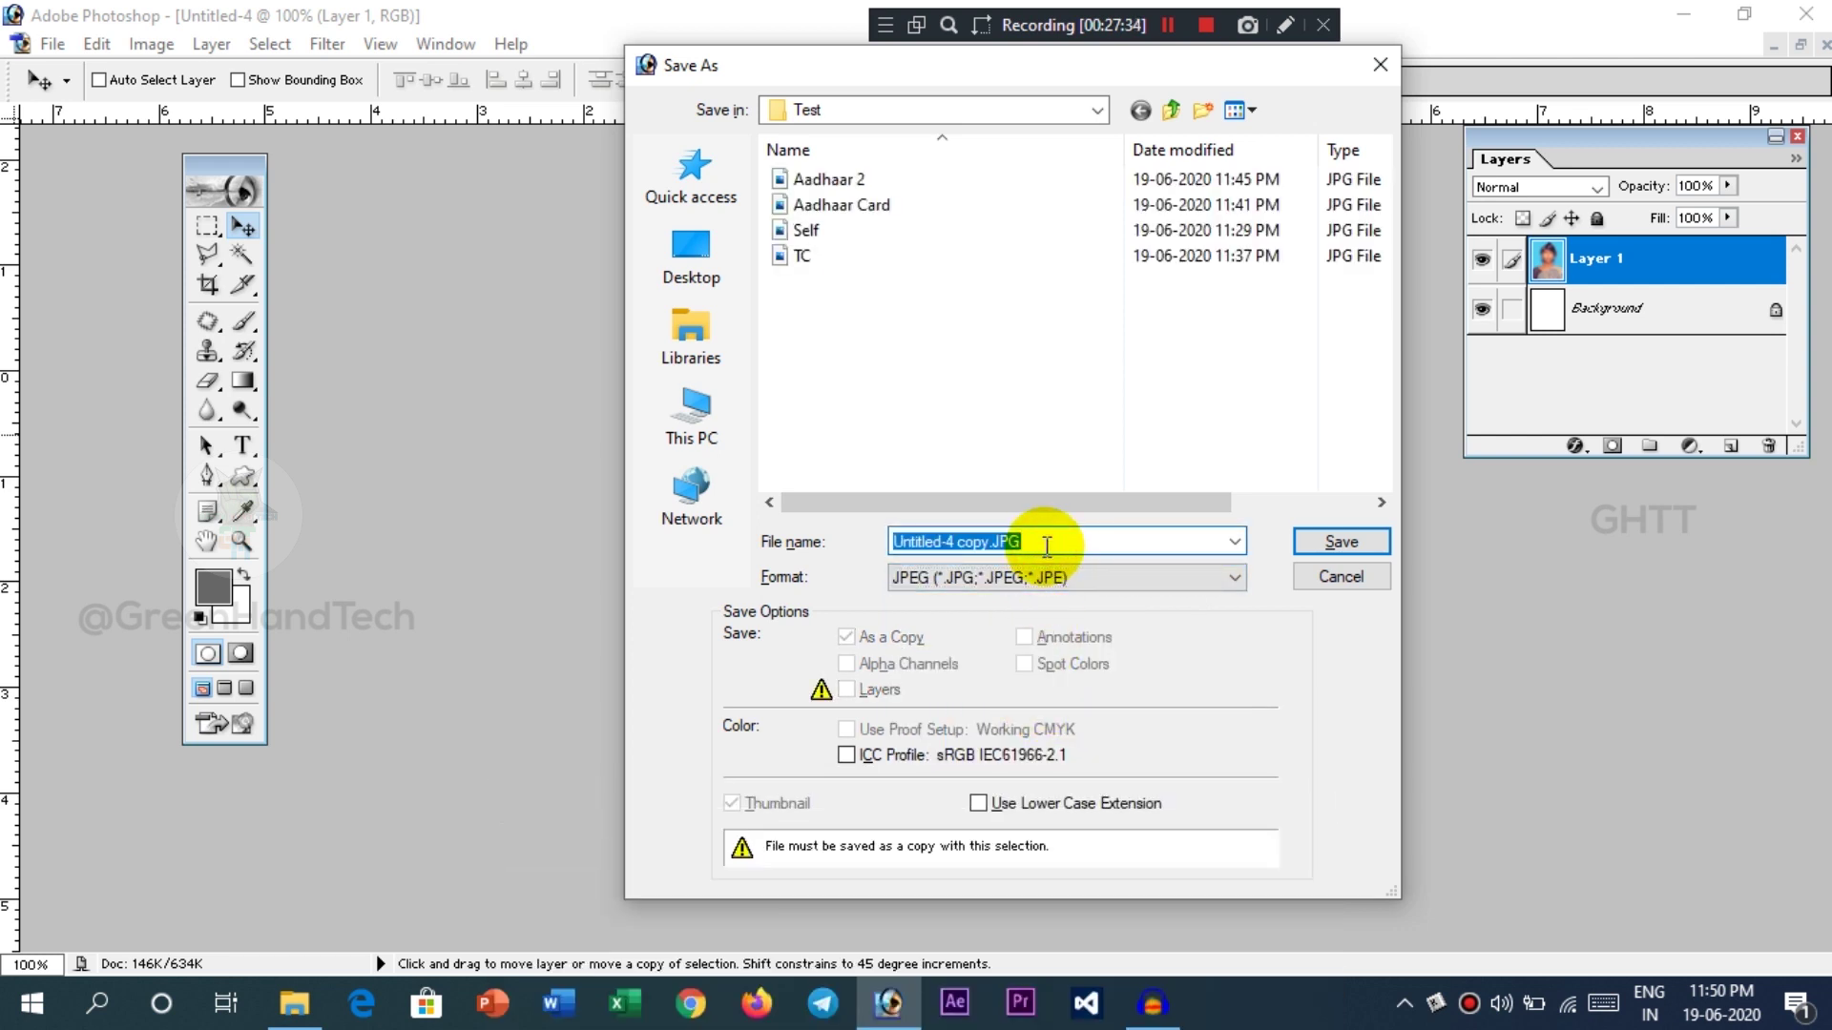
{"action": "type", "text": "PP 0"}
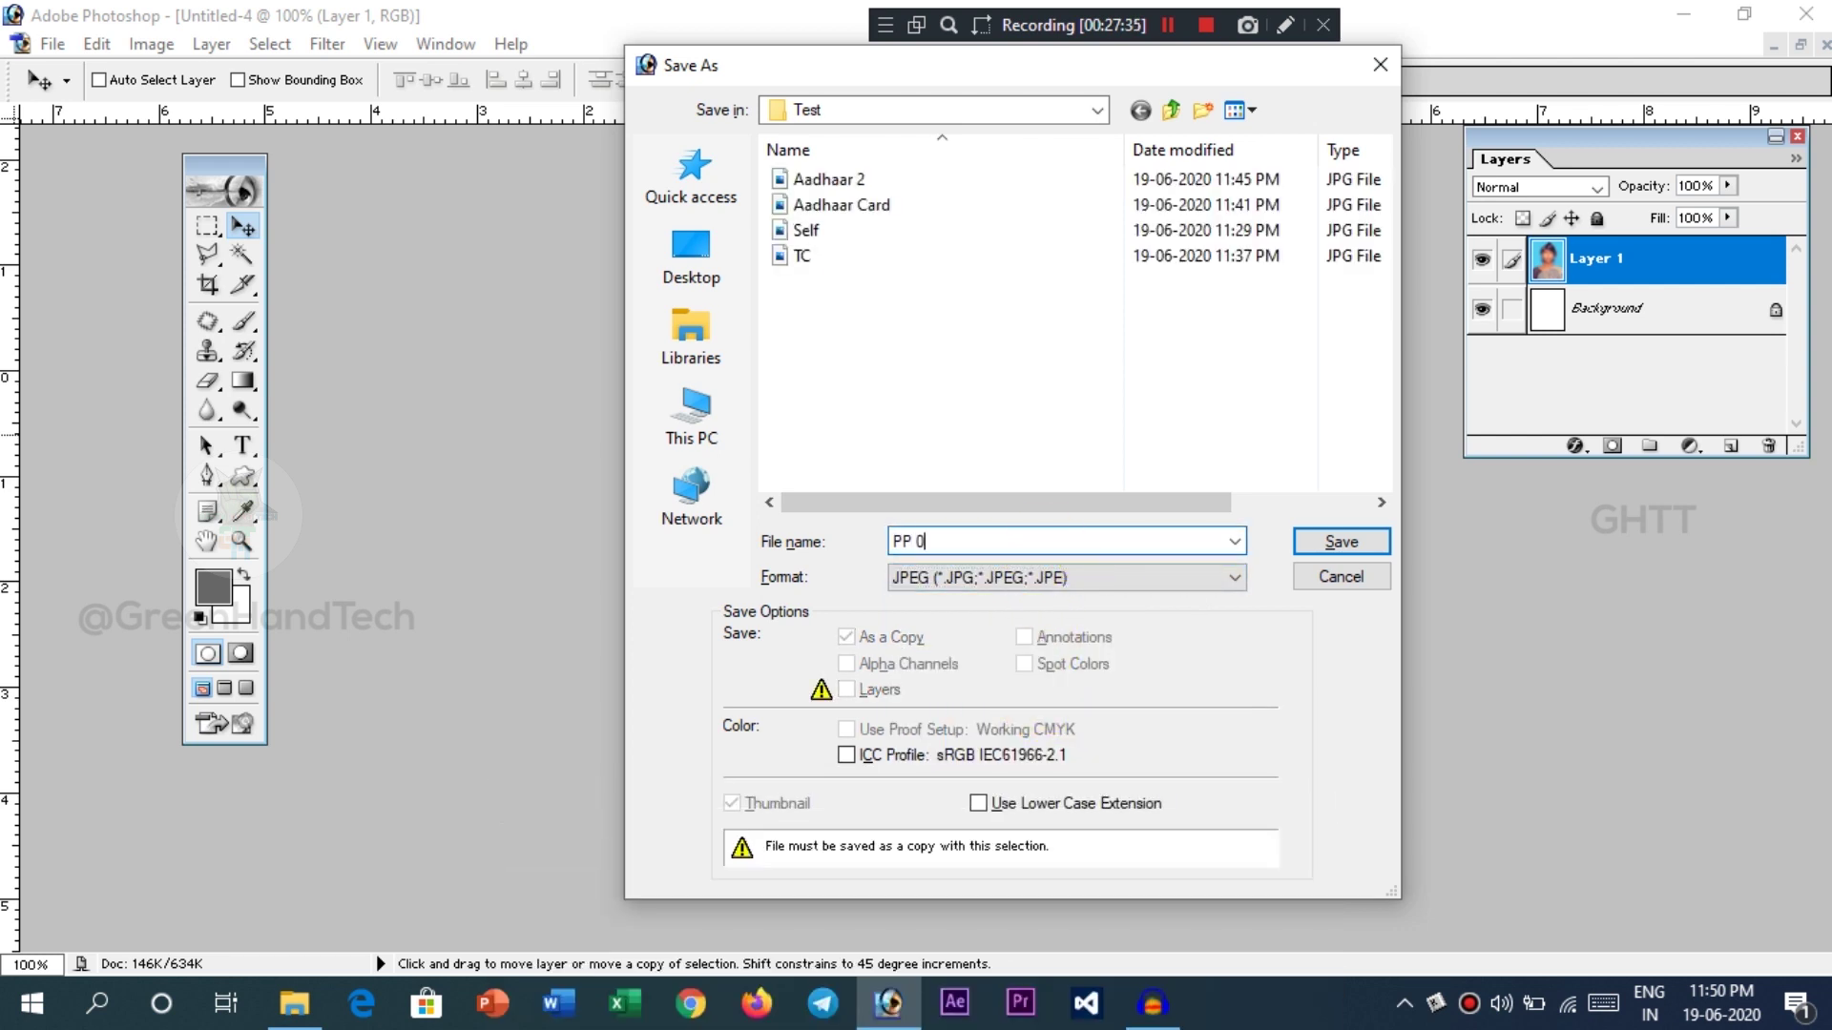
{"action": "type", "text": "1"}
{"action": "key", "text": "Return"}
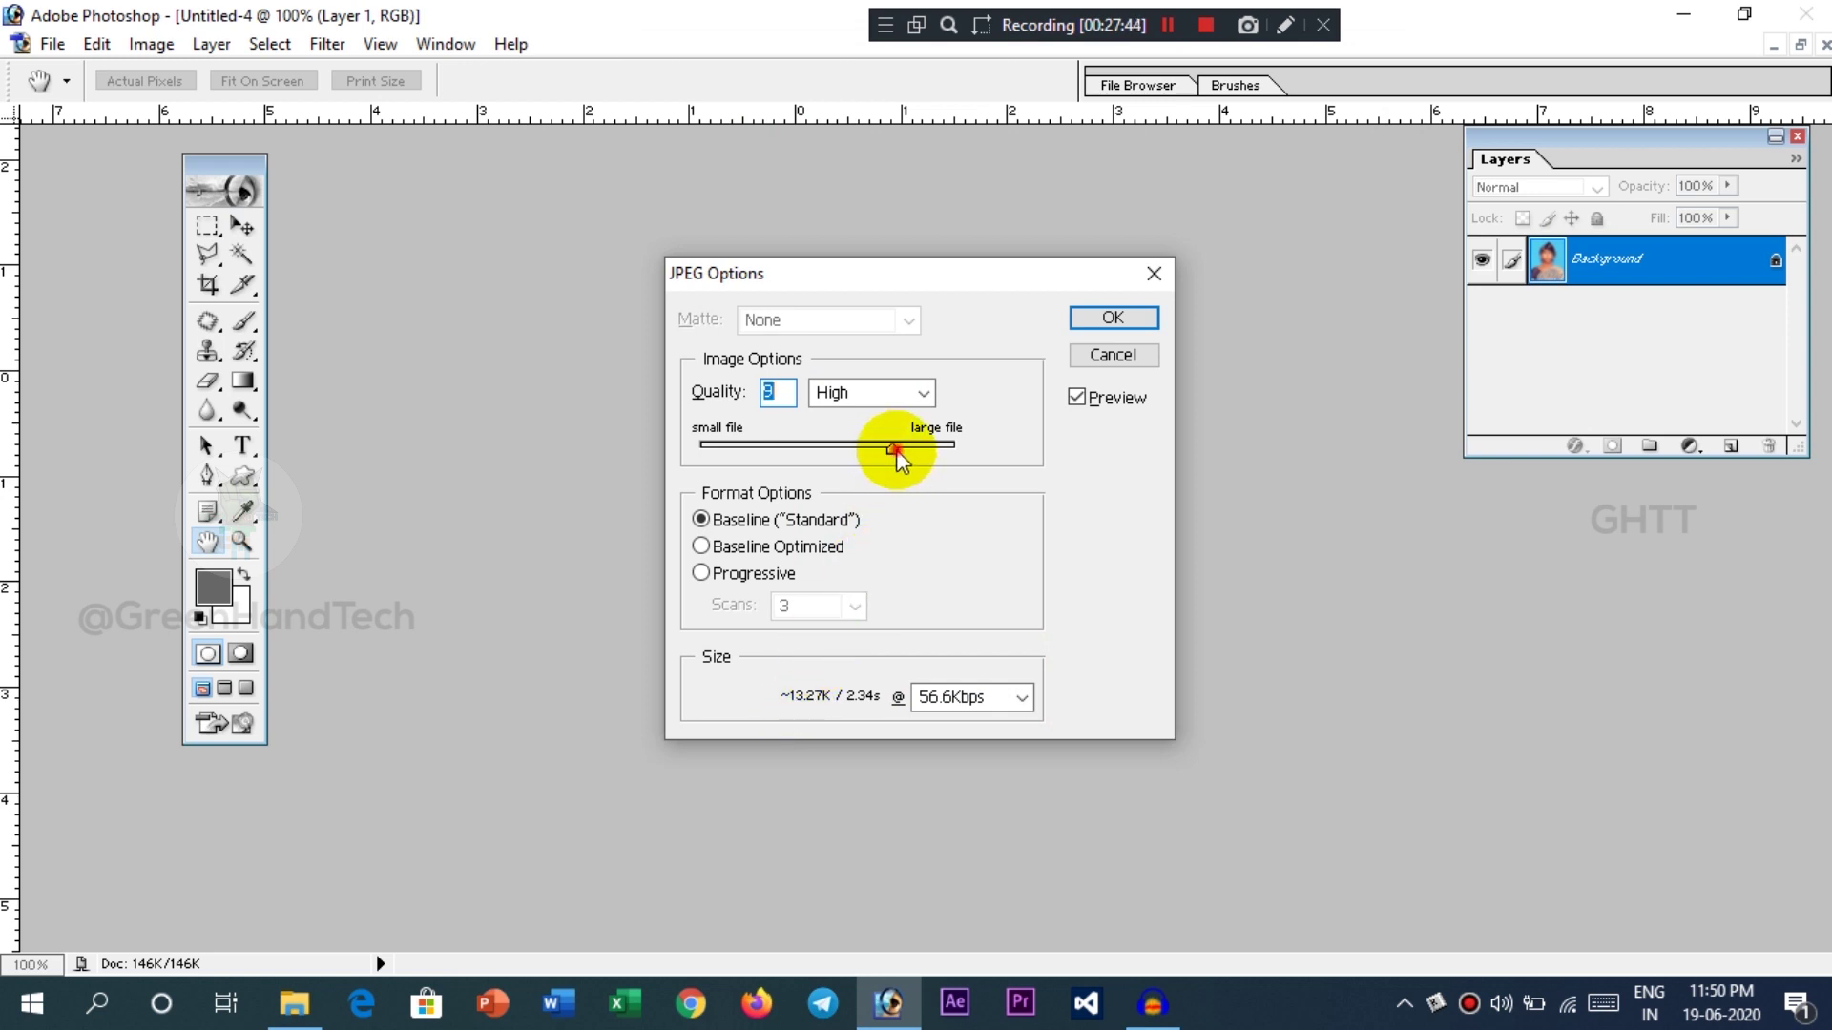
{"action": "left_click_drag", "start_coordinate": [896, 449], "coordinate": [931, 453]}
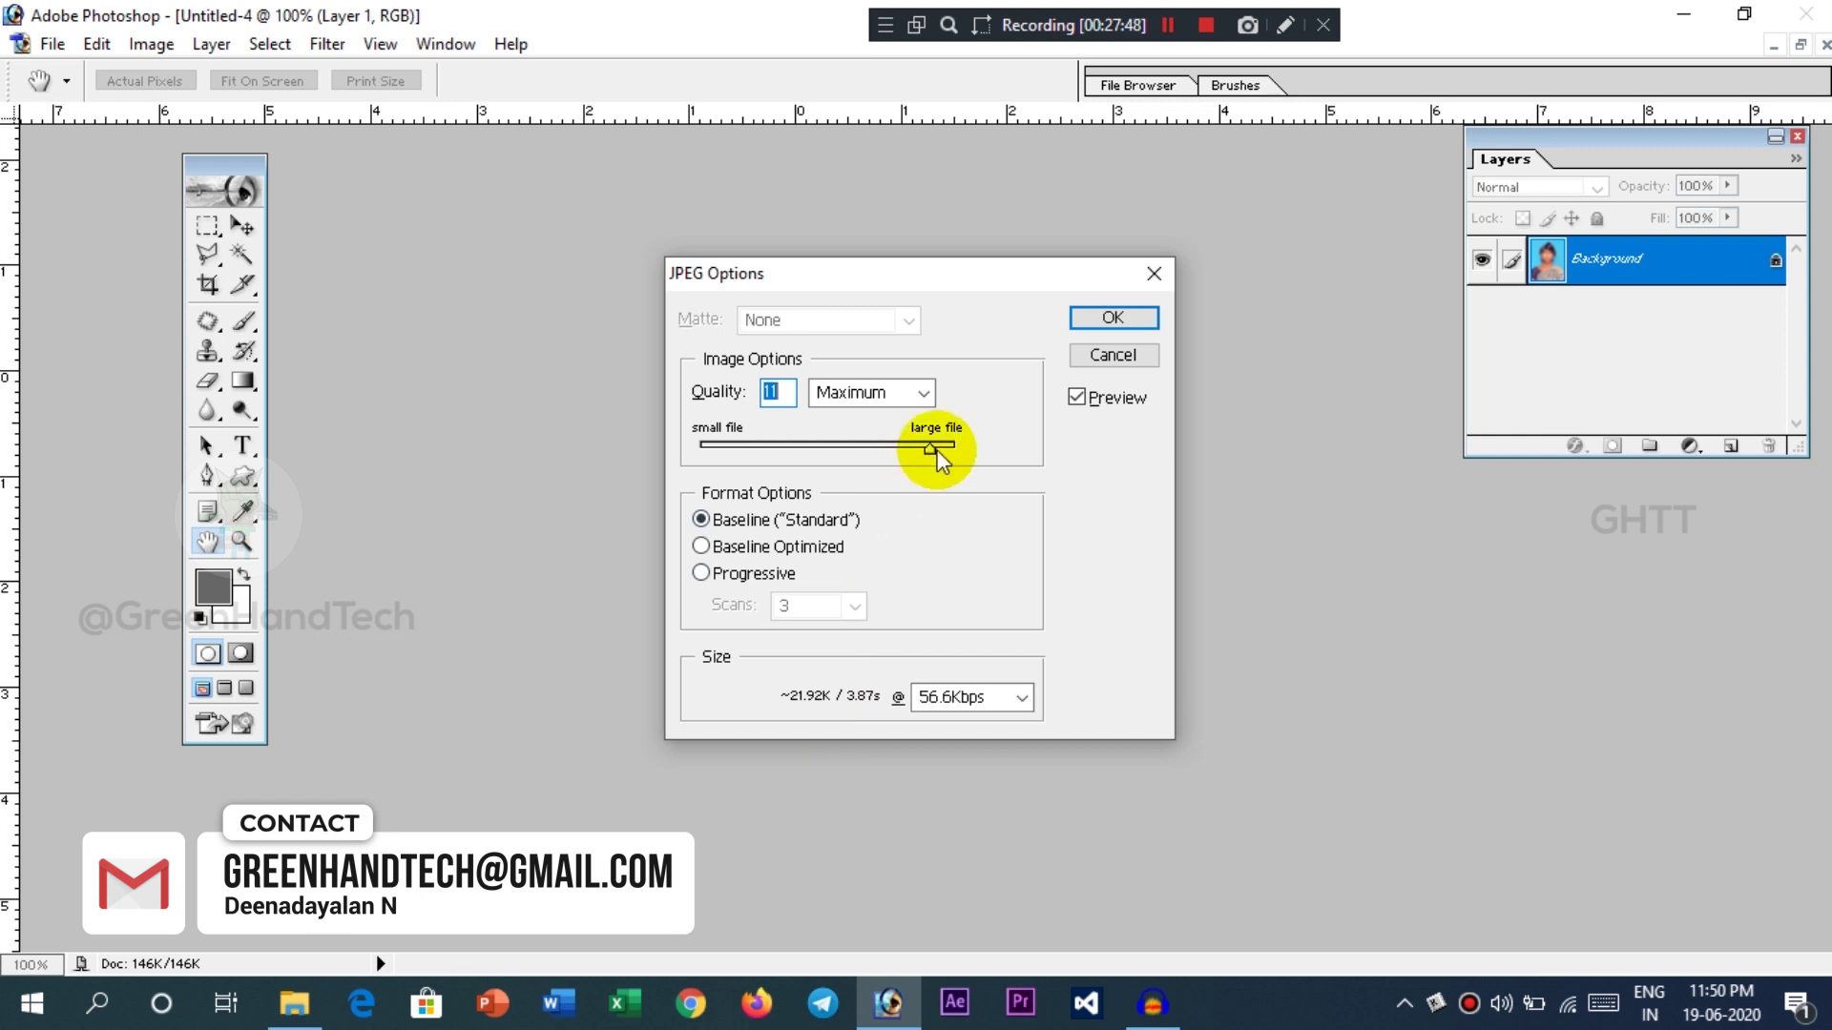
{"action": "left_click_drag", "start_coordinate": [937, 448], "coordinate": [955, 447]}
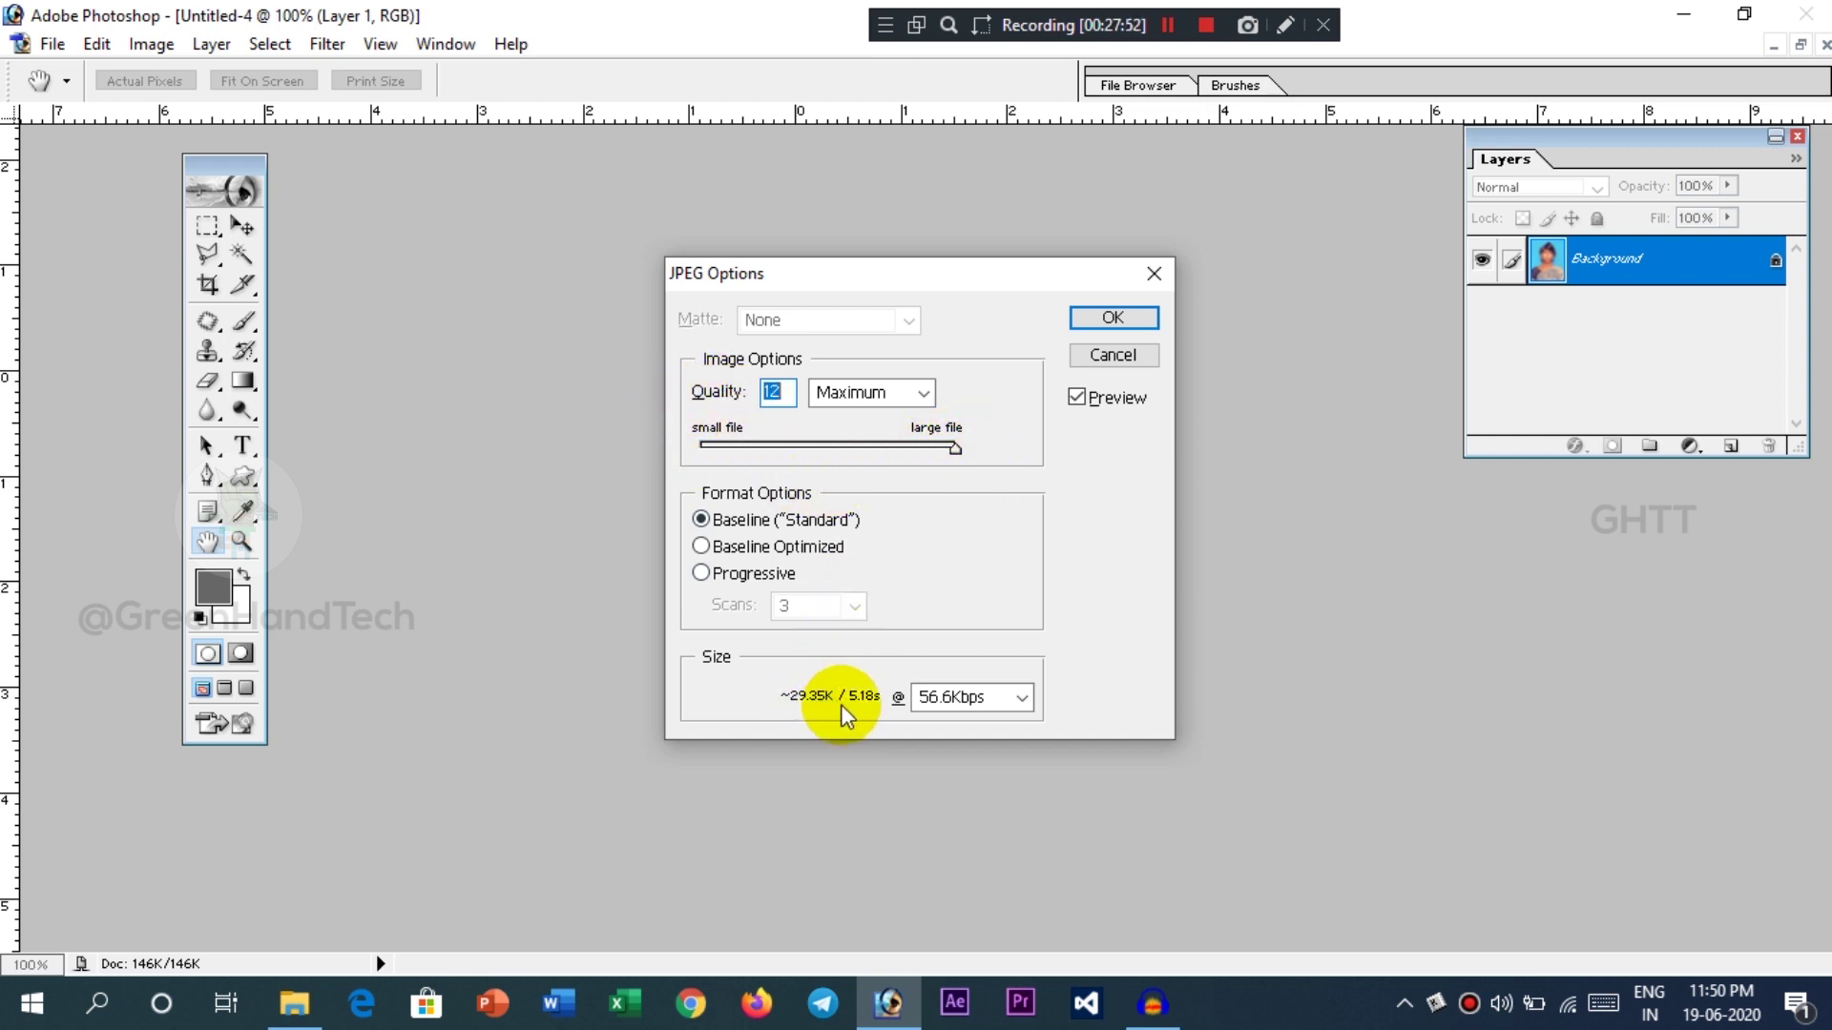
{"action": "left_click", "coordinate": [1102, 320]}
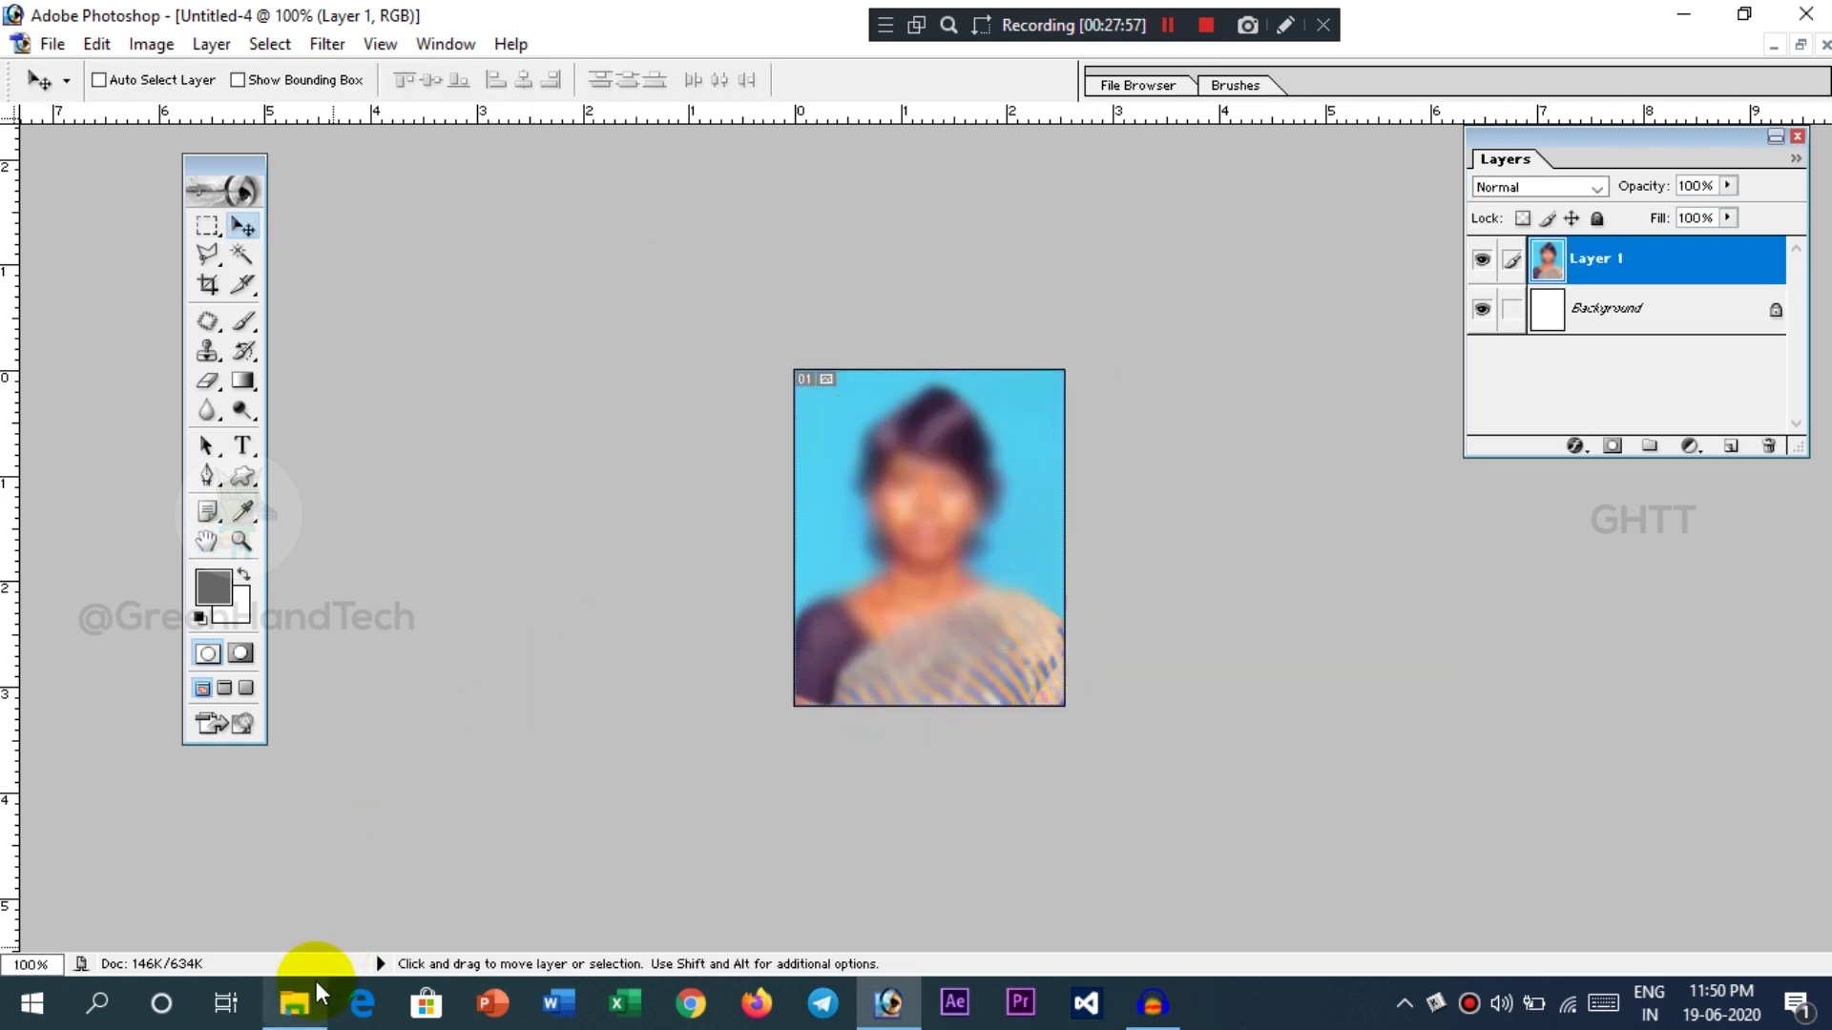
- Maximize the Make Video folder window and open Test in Large icons view
{"action": "mouse_move", "coordinate": [317, 982]}
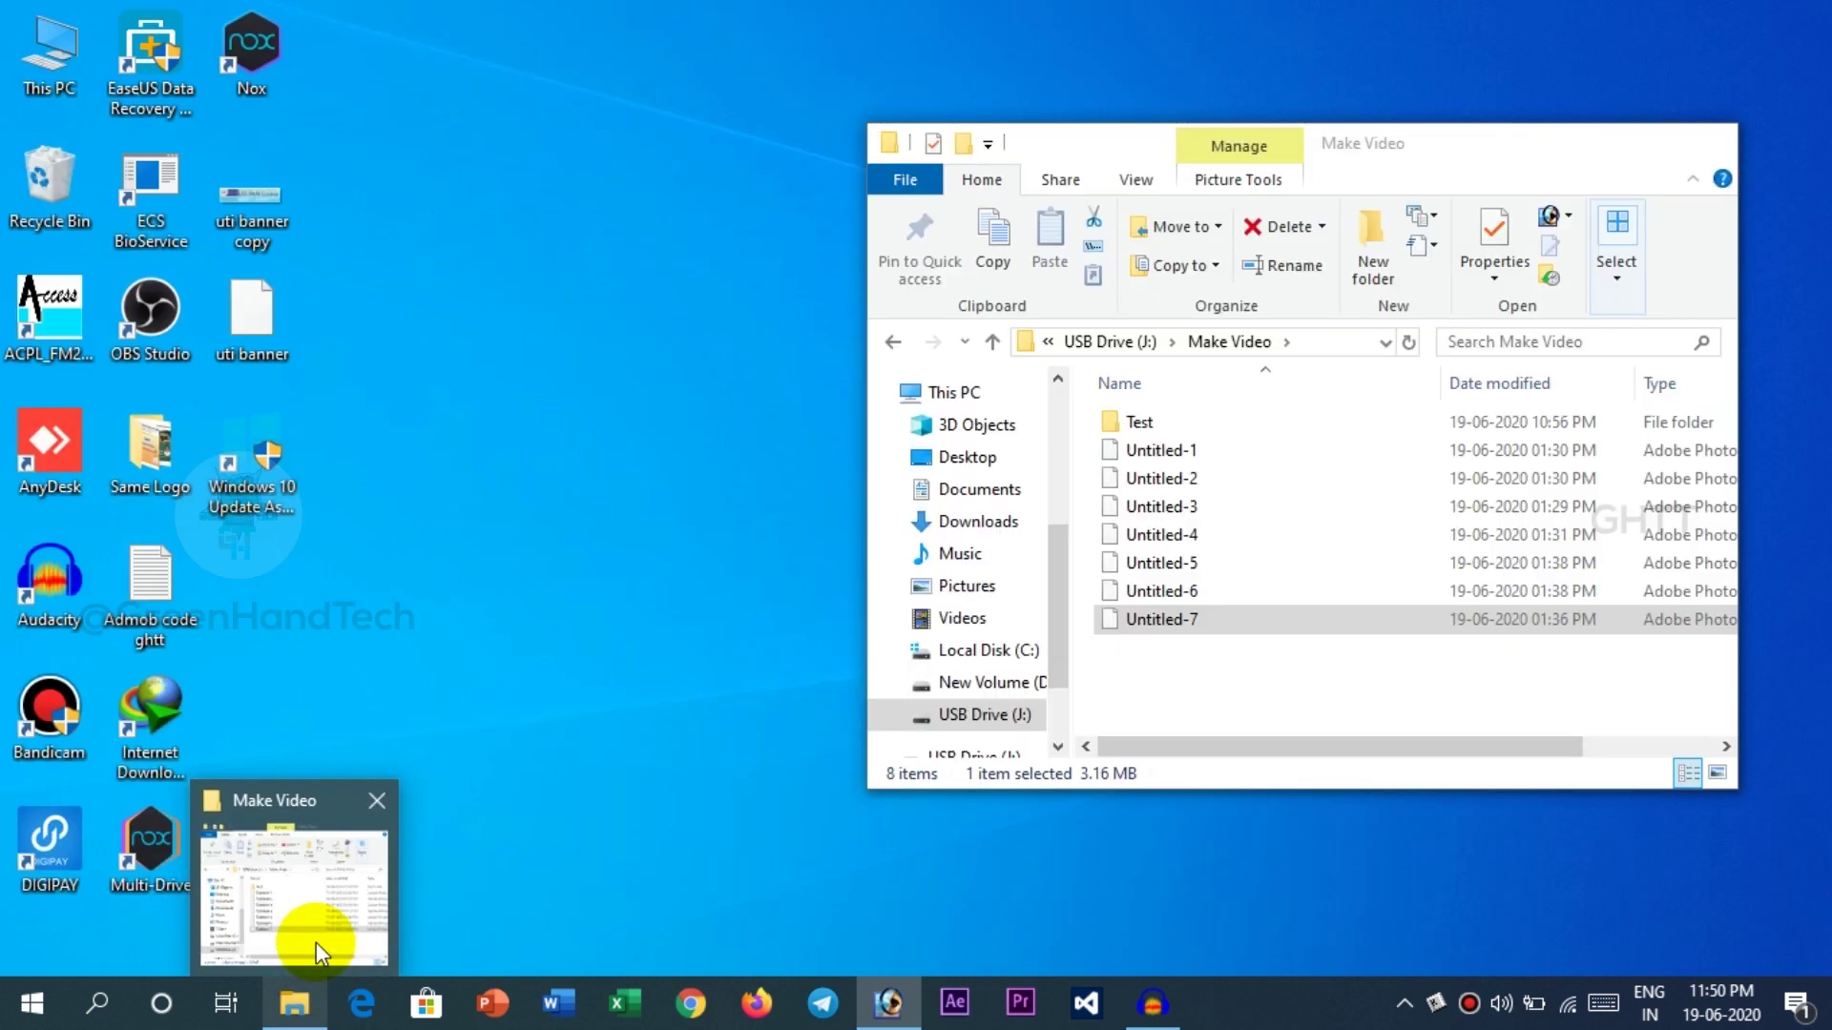
{"action": "left_click", "coordinate": [317, 942]}
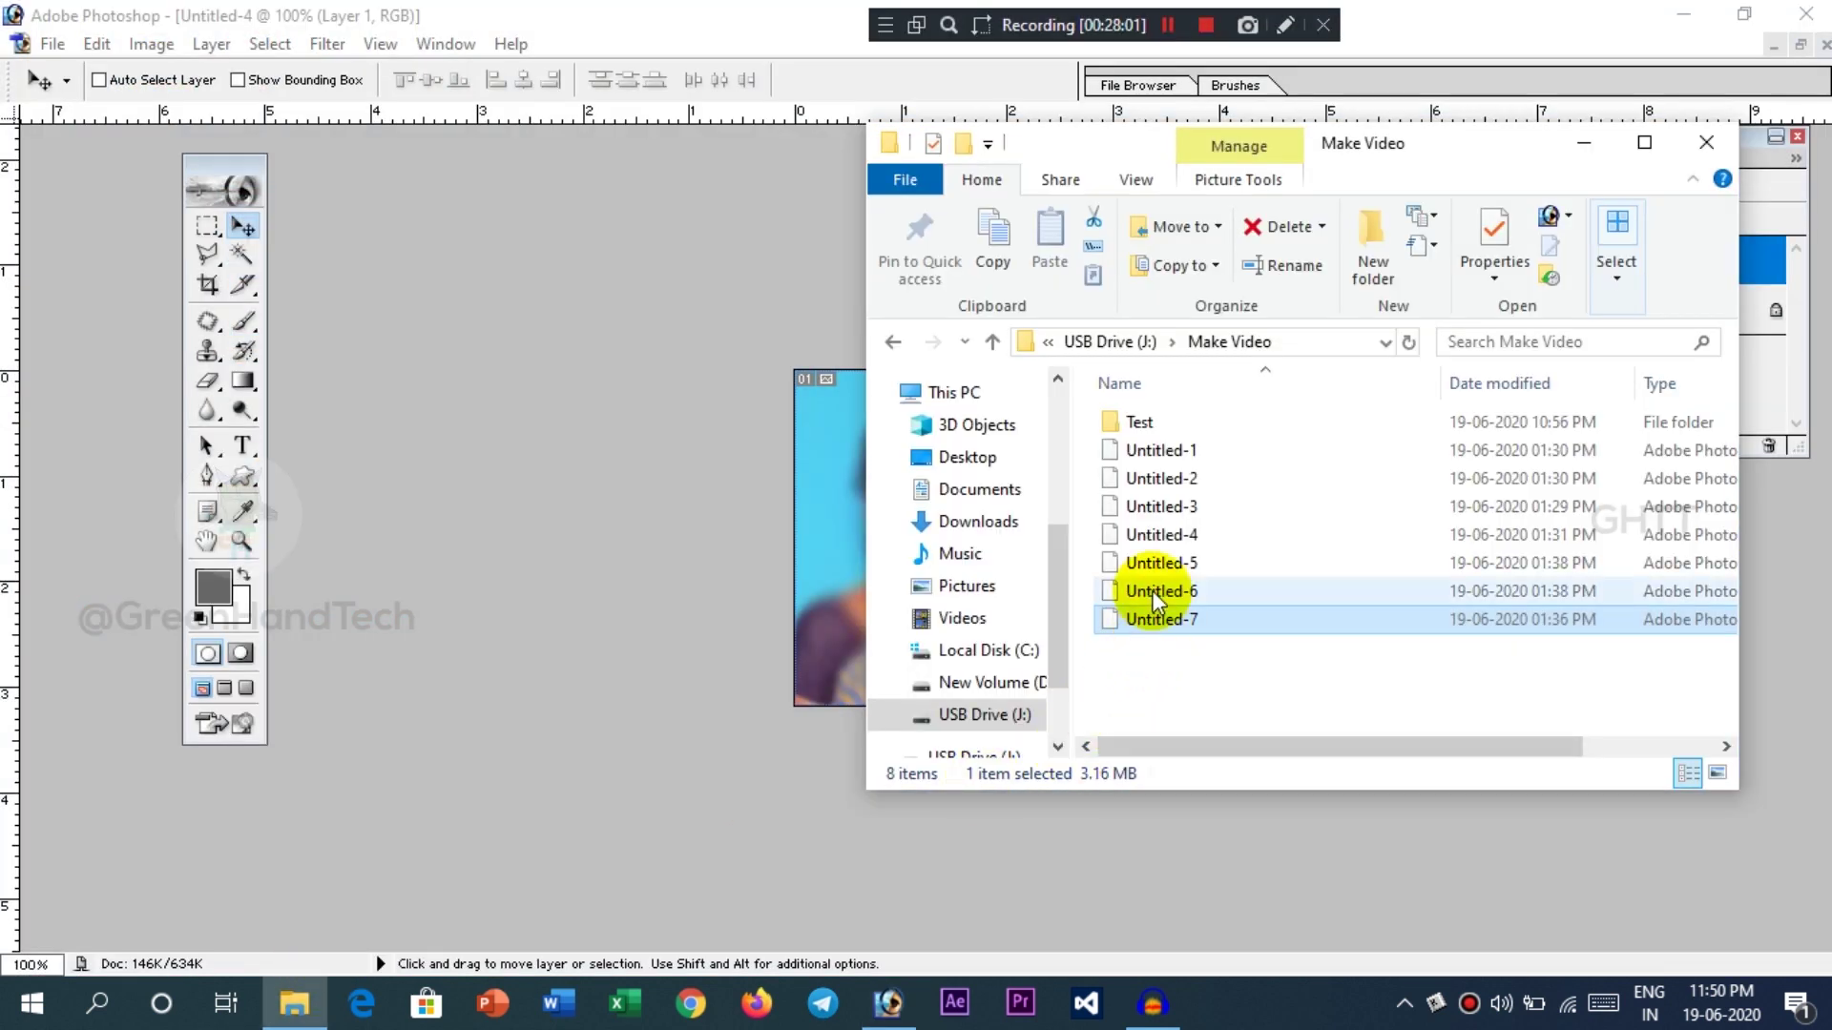
{"action": "left_click", "coordinate": [1642, 145]}
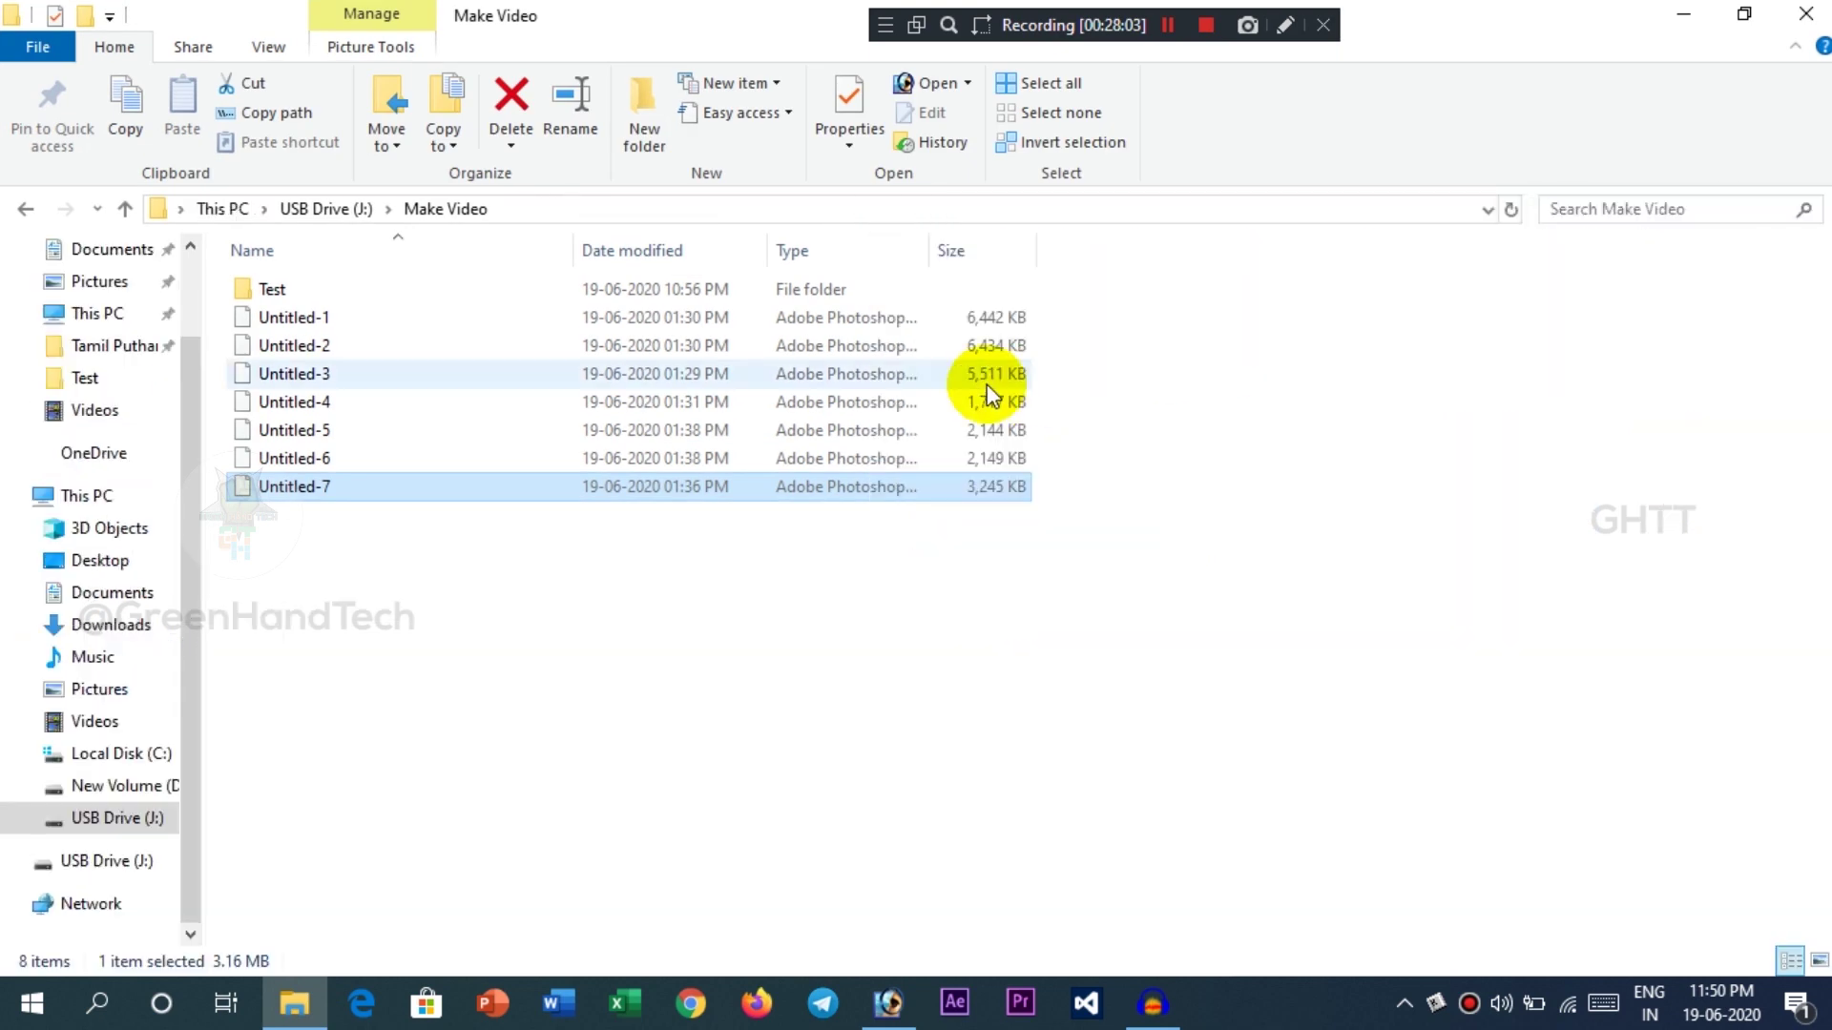
{"action": "double_click", "coordinate": [641, 291]}
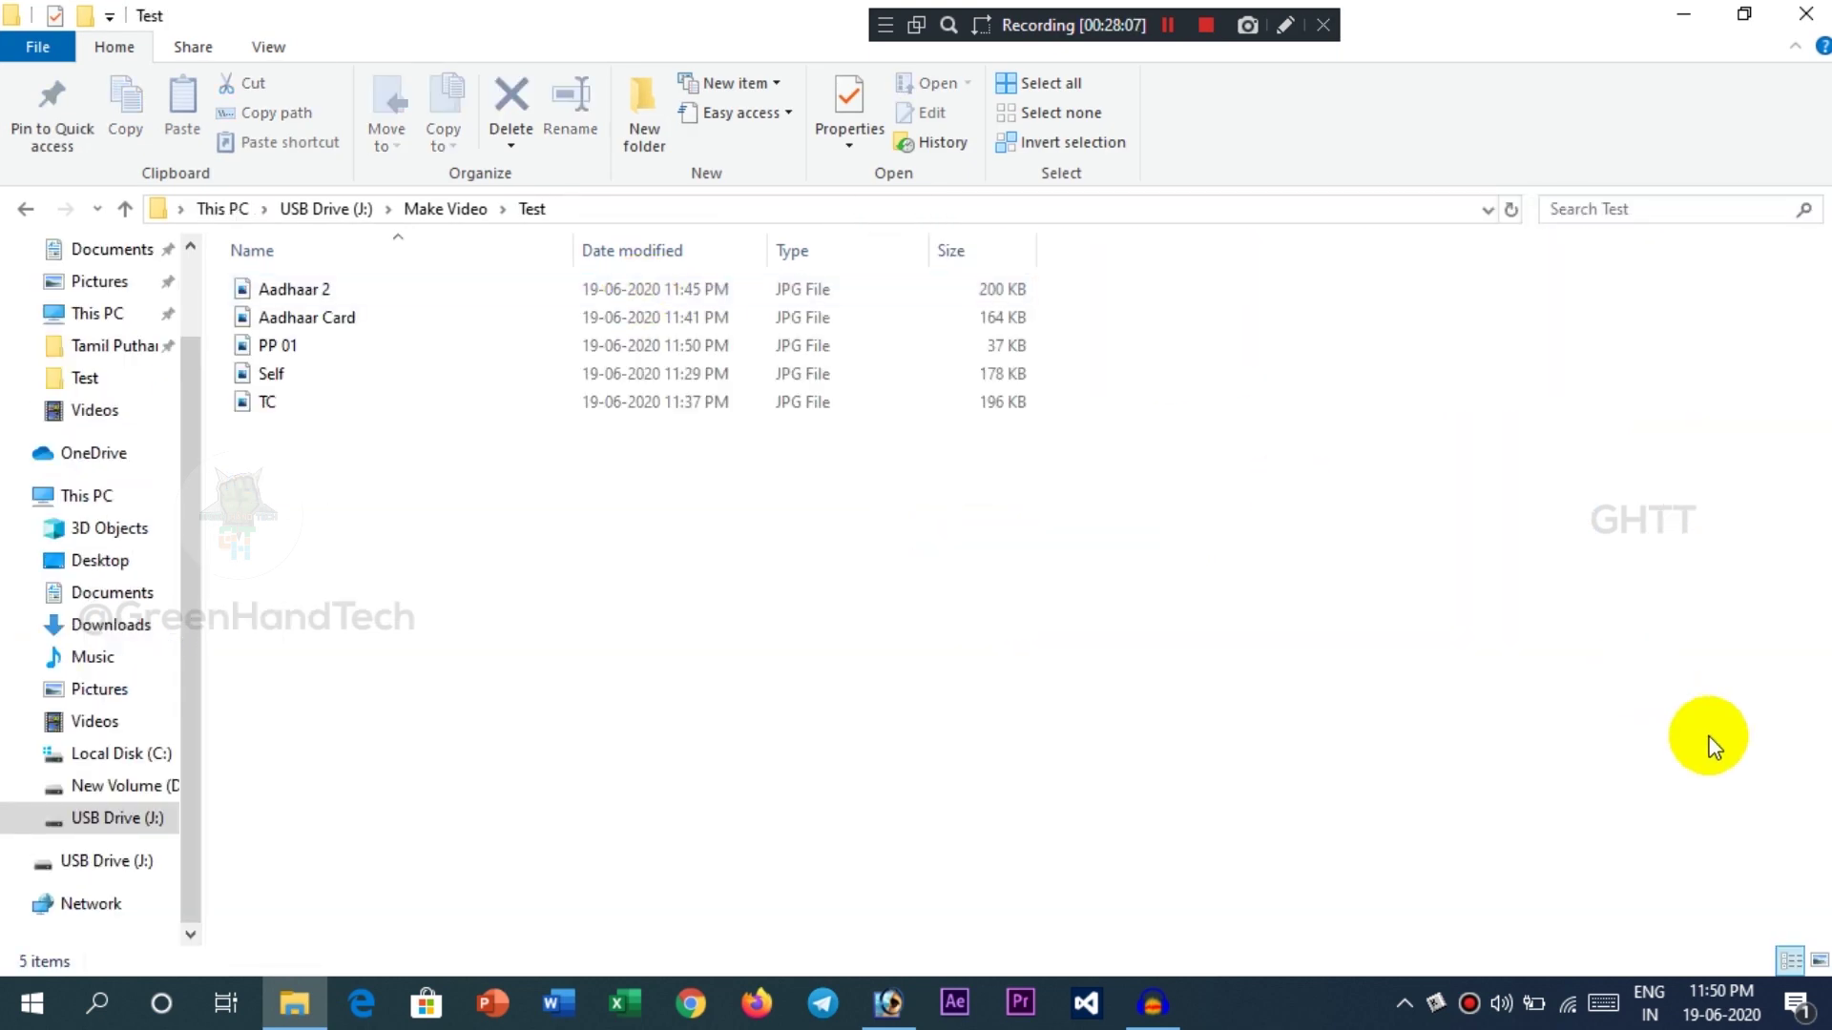
{"action": "left_click", "coordinate": [1819, 962]}
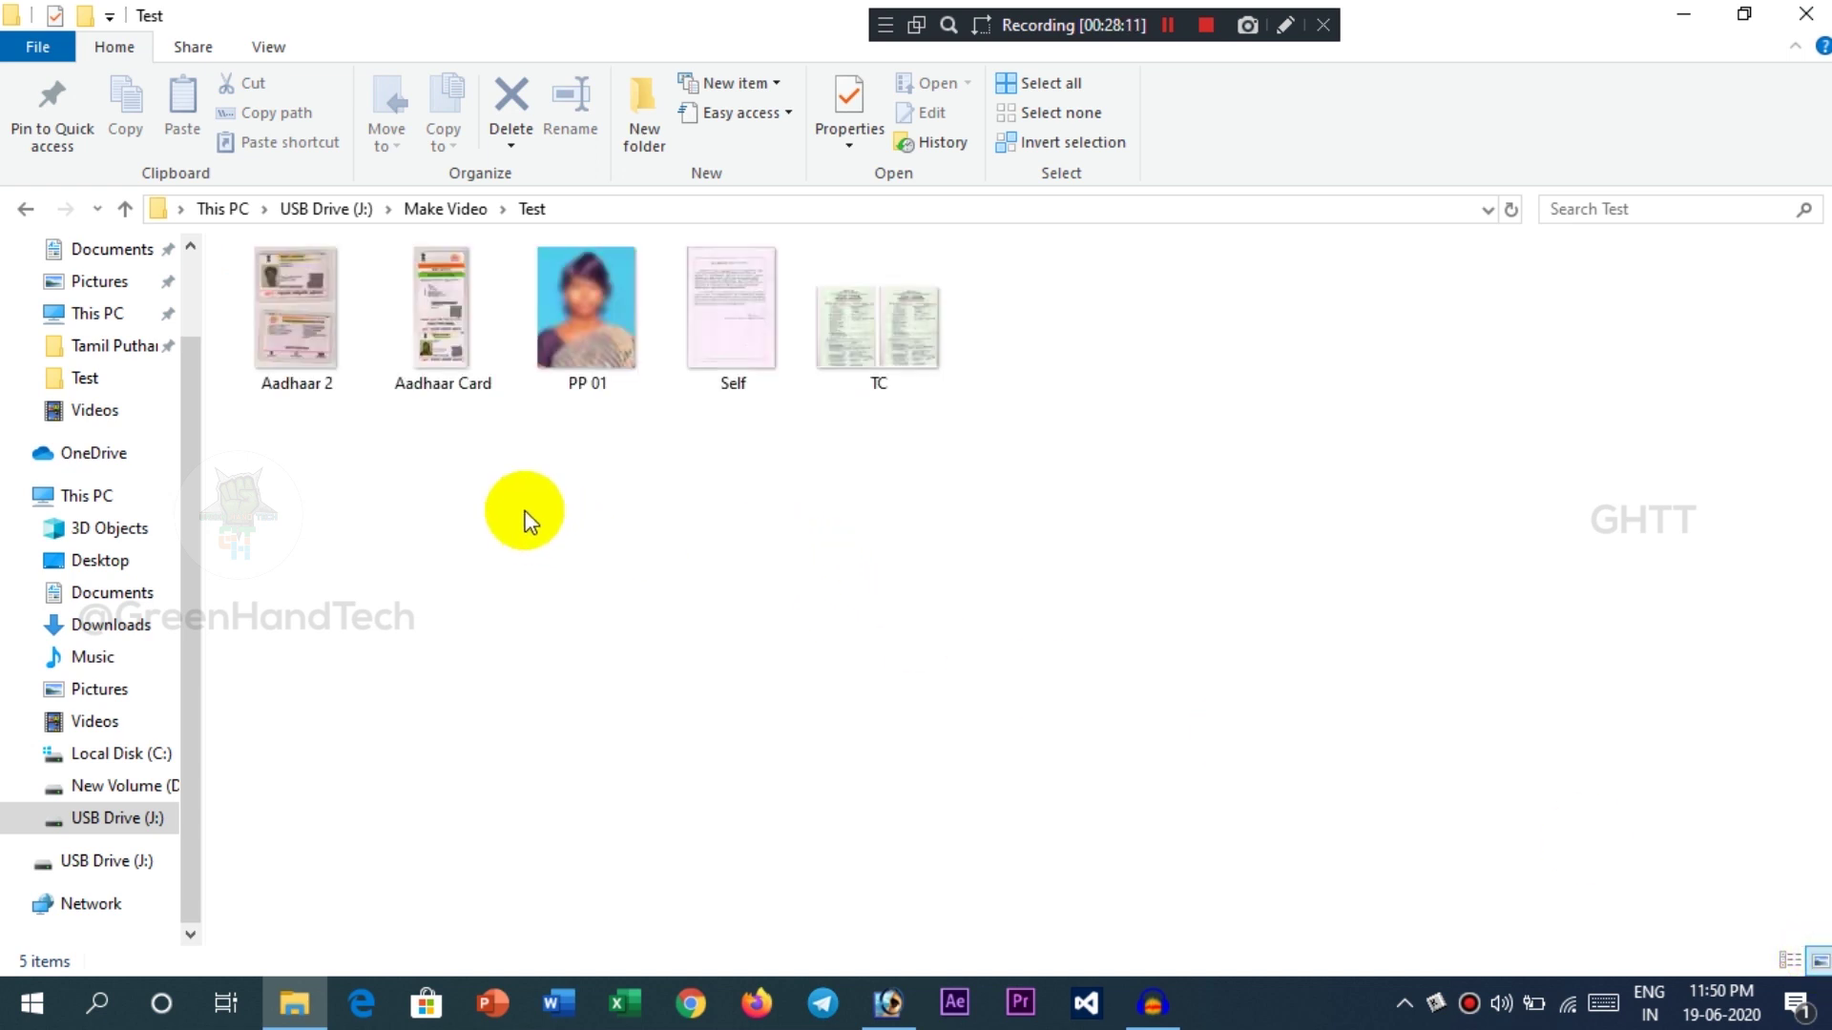
- Check Aadhaar 2's Properties, confirming a 199 KB file size (208 KB on disk)
{"action": "left_click", "coordinate": [303, 358]}
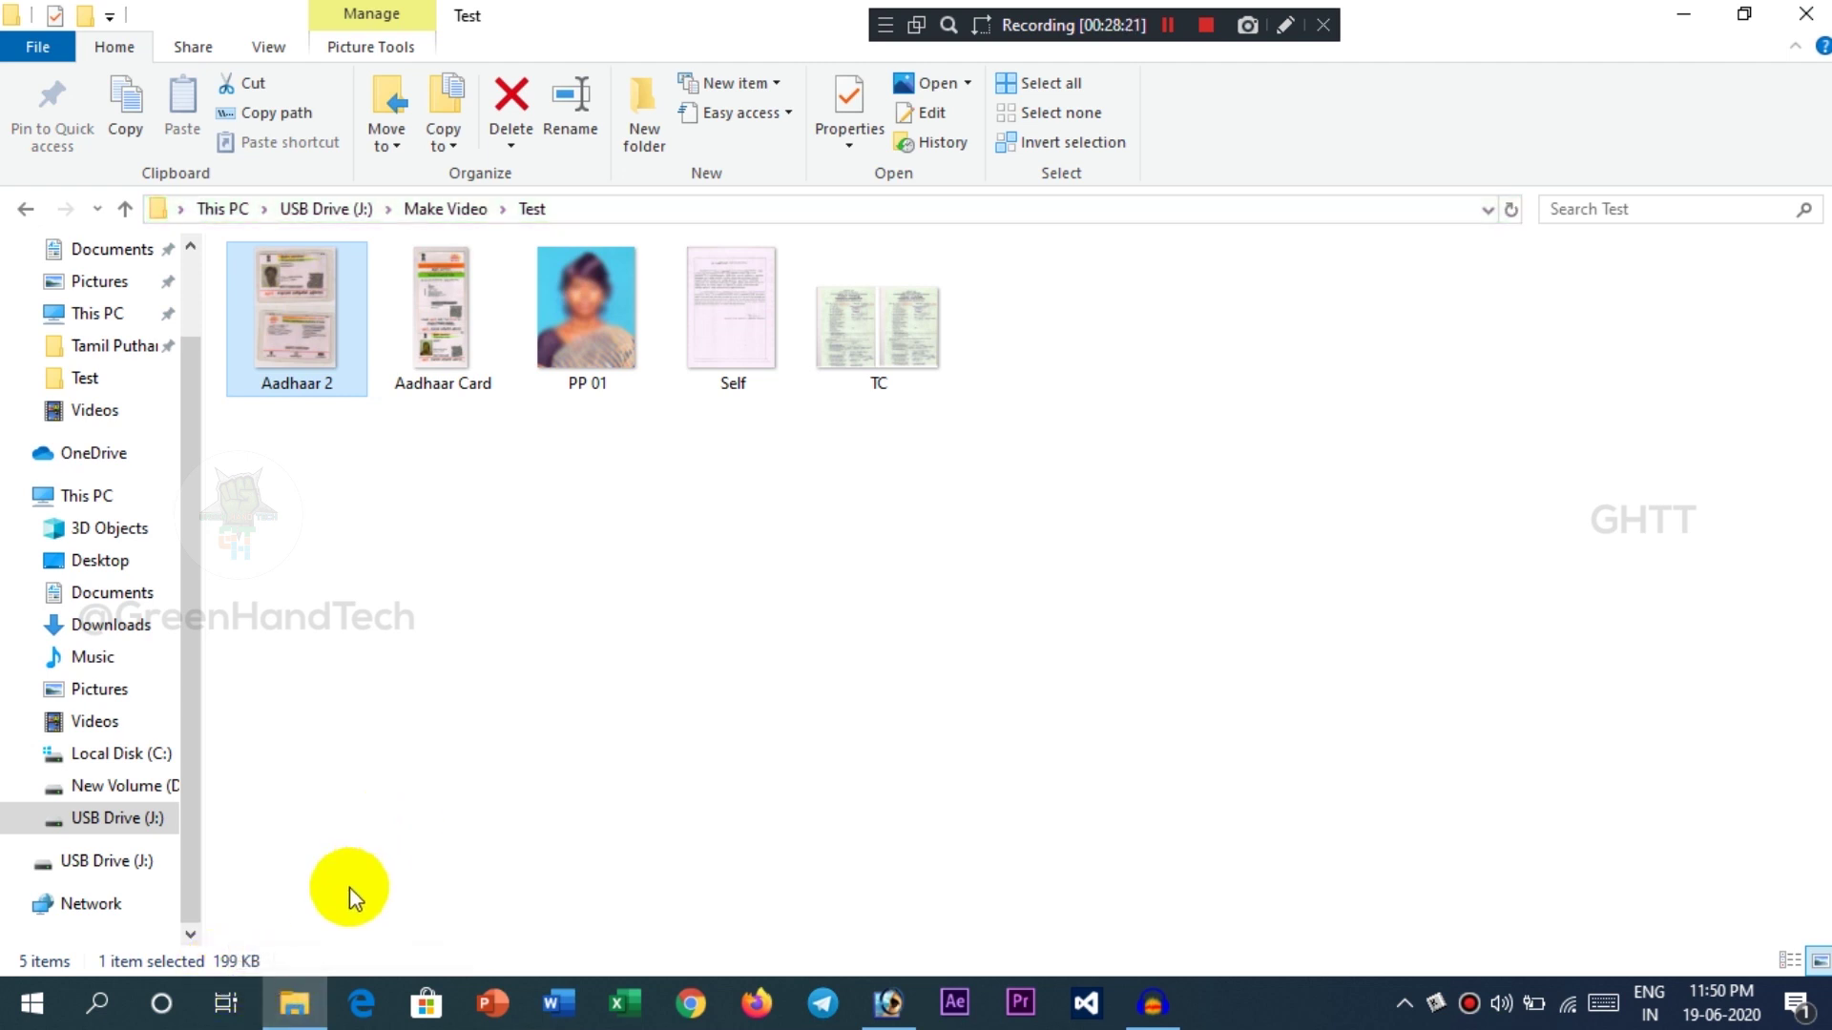
{"action": "double_click", "coordinate": [326, 339]}
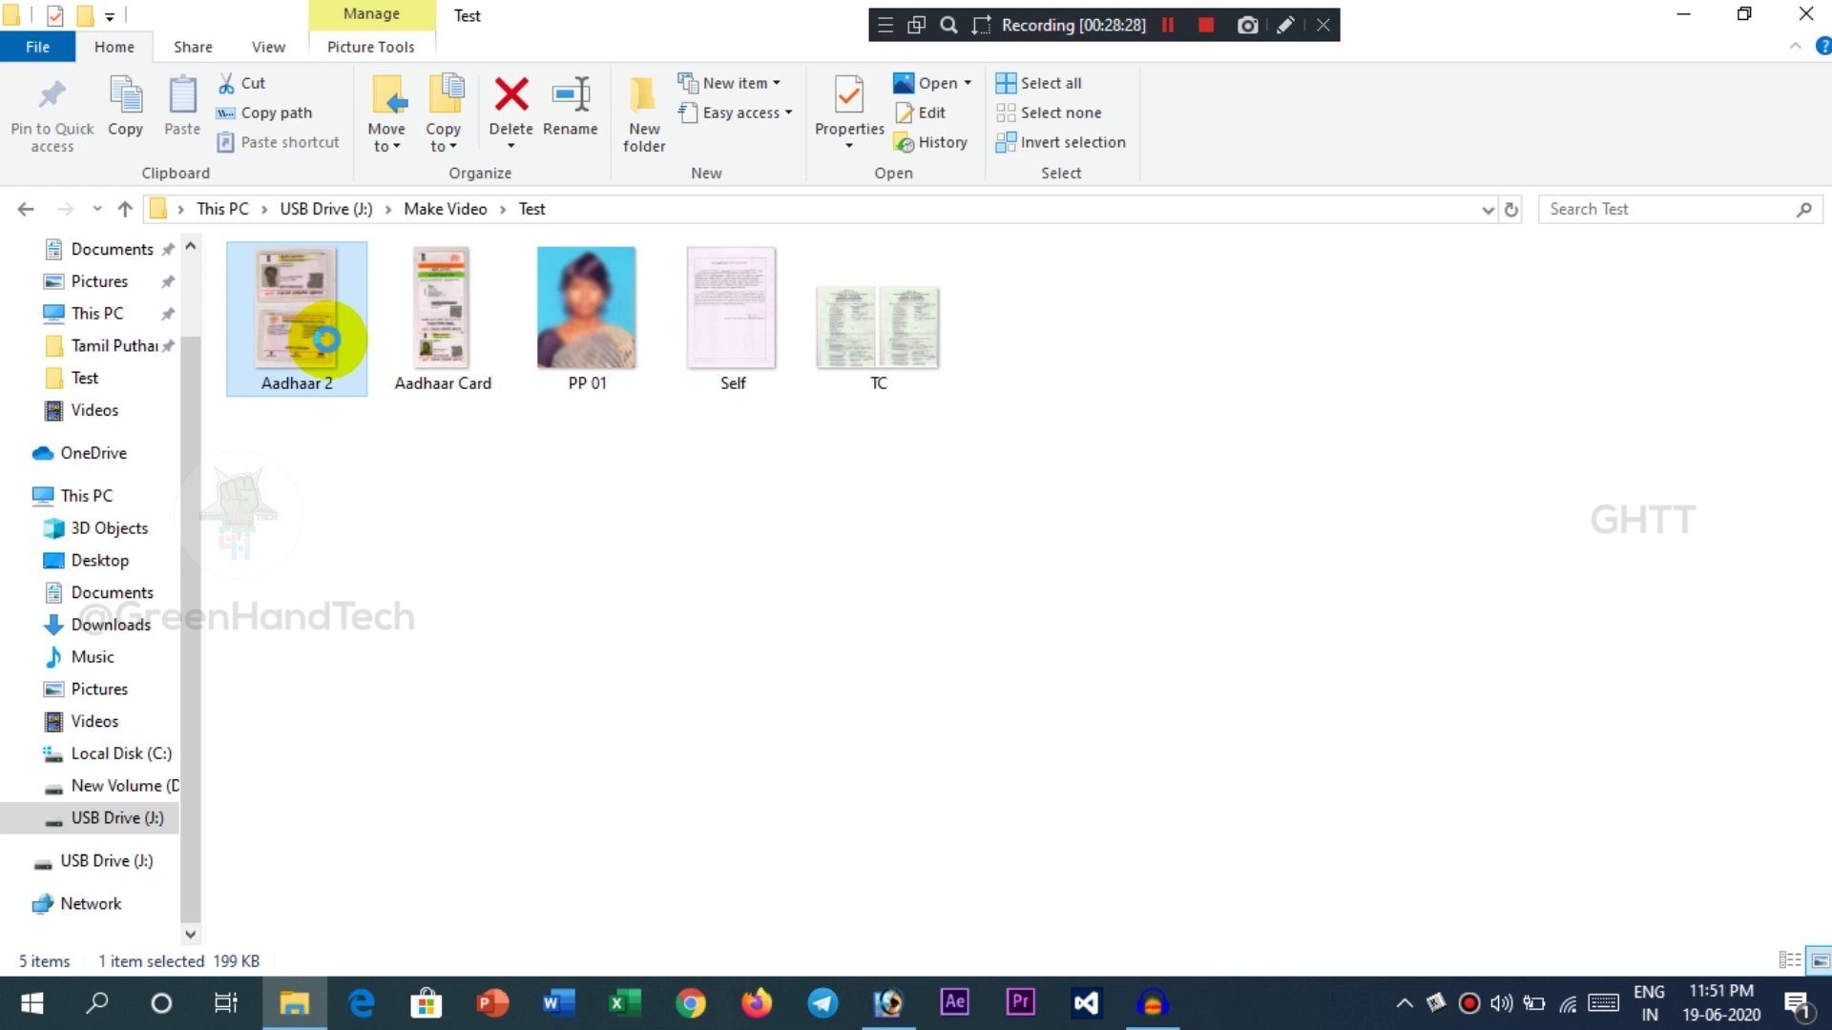
{"action": "right_click", "coordinate": [324, 338]}
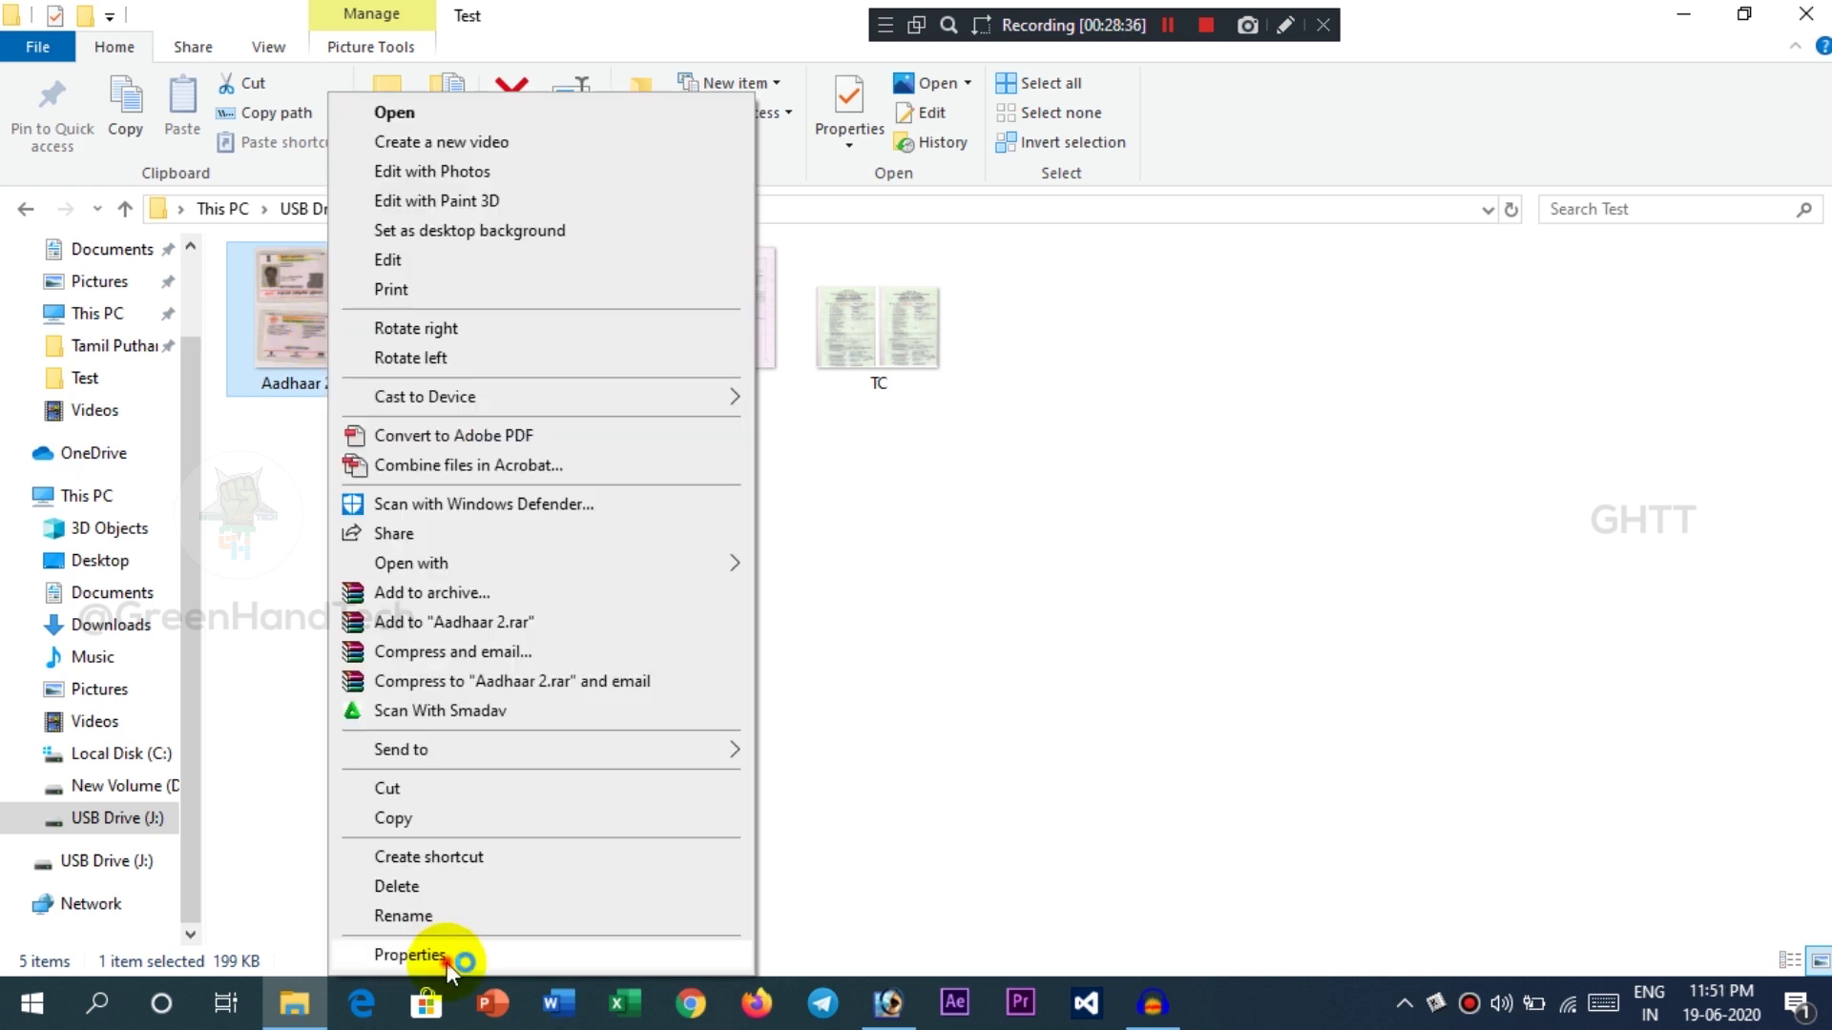
{"action": "left_click", "coordinate": [454, 953]}
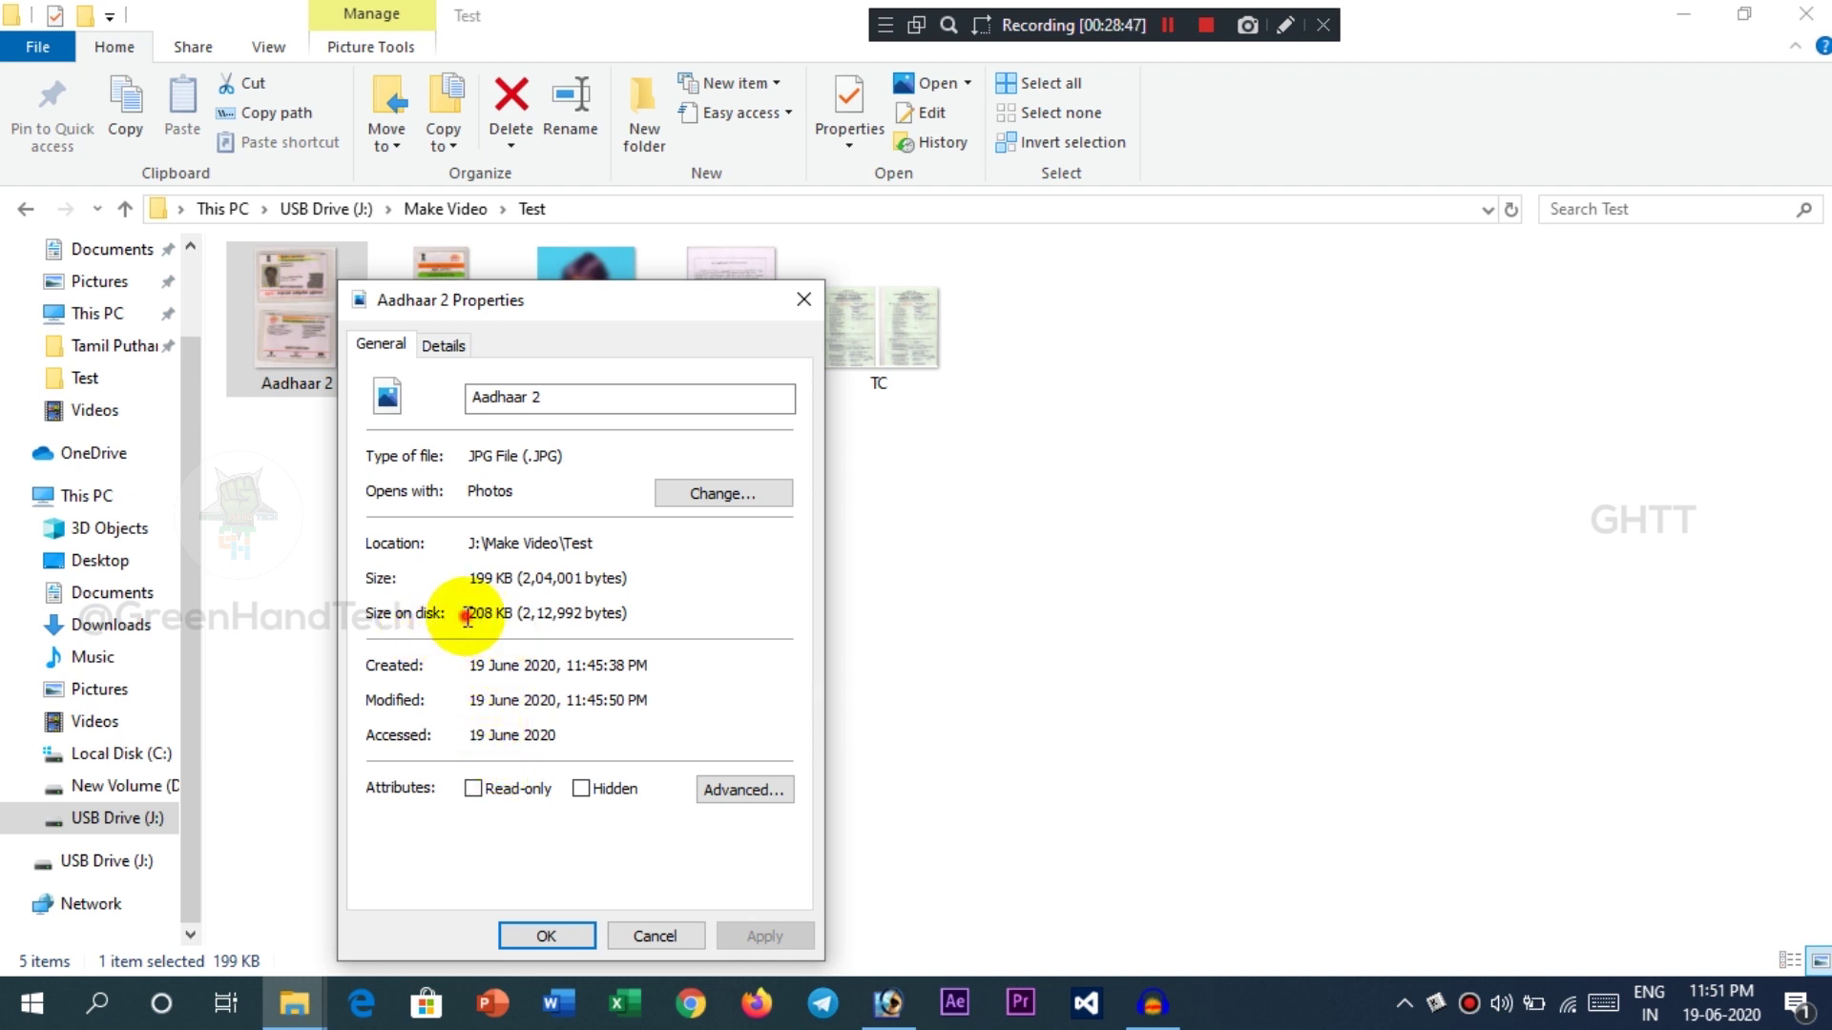
{"action": "left_click_drag", "start_coordinate": [467, 618], "coordinate": [498, 621]}
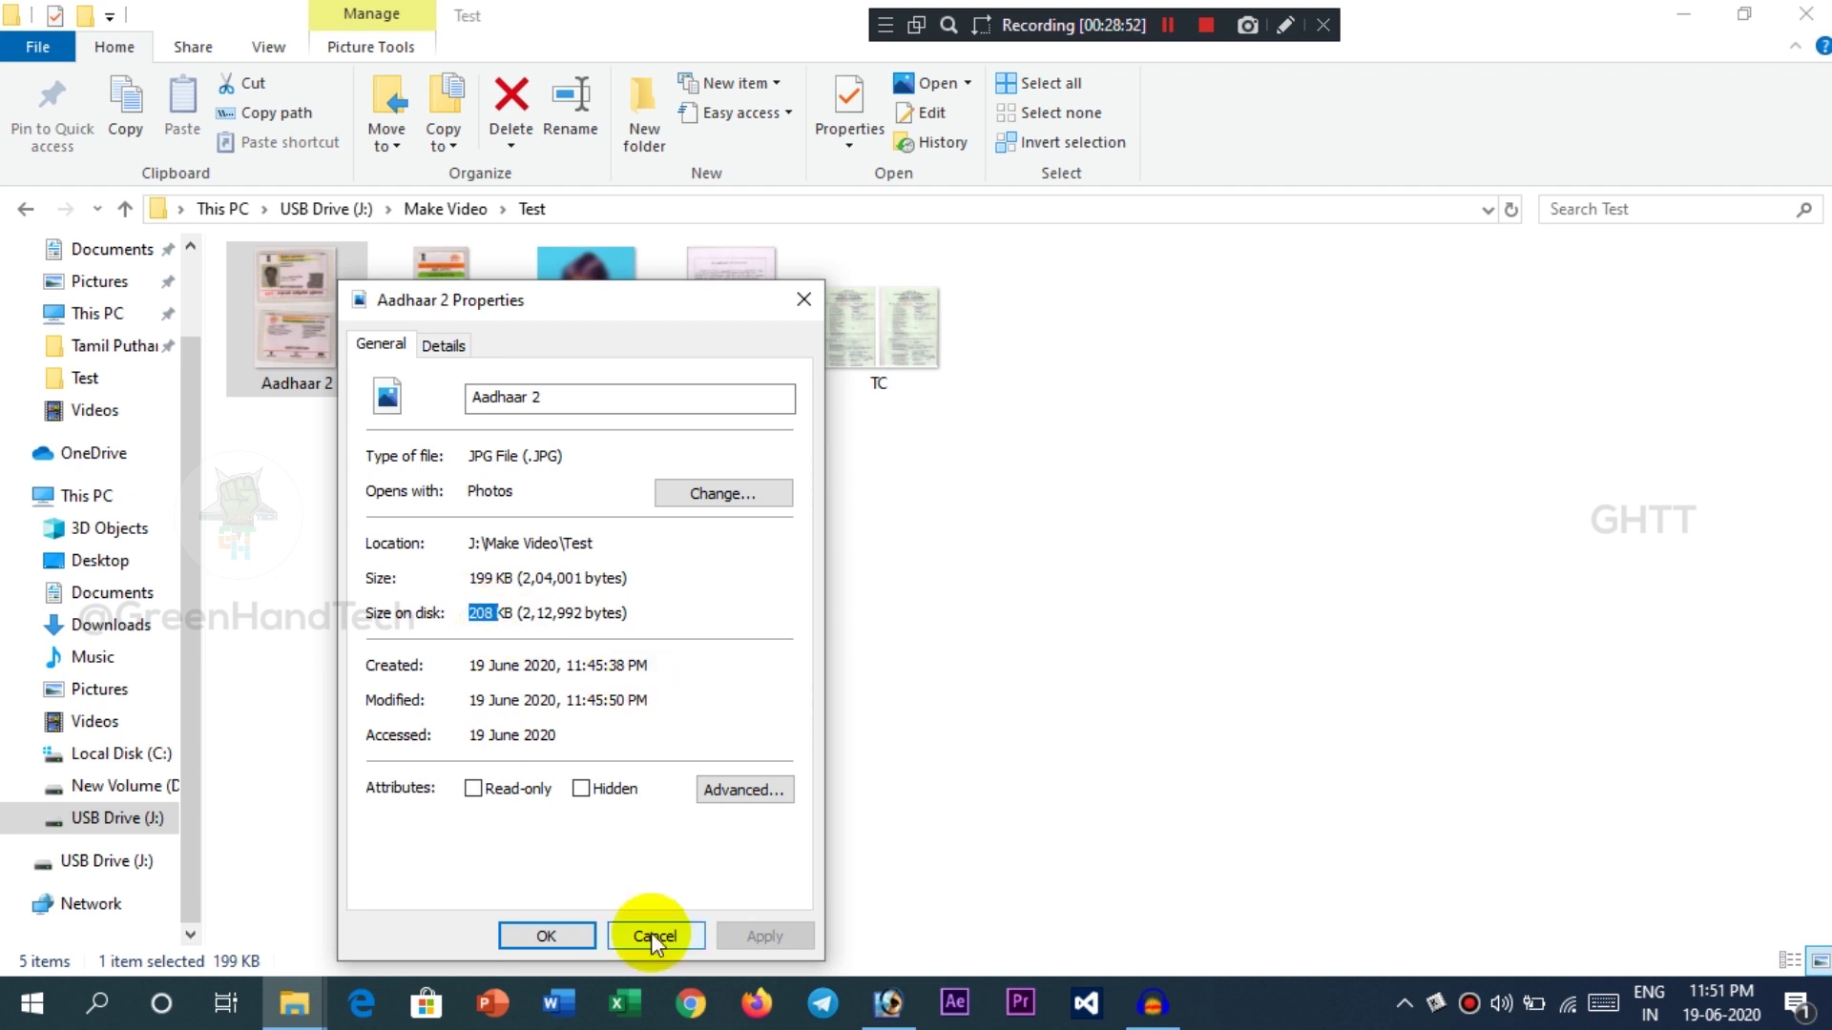
{"action": "left_click", "coordinate": [470, 577]}
{"action": "left_click_drag", "start_coordinate": [471, 577], "coordinate": [516, 620]}
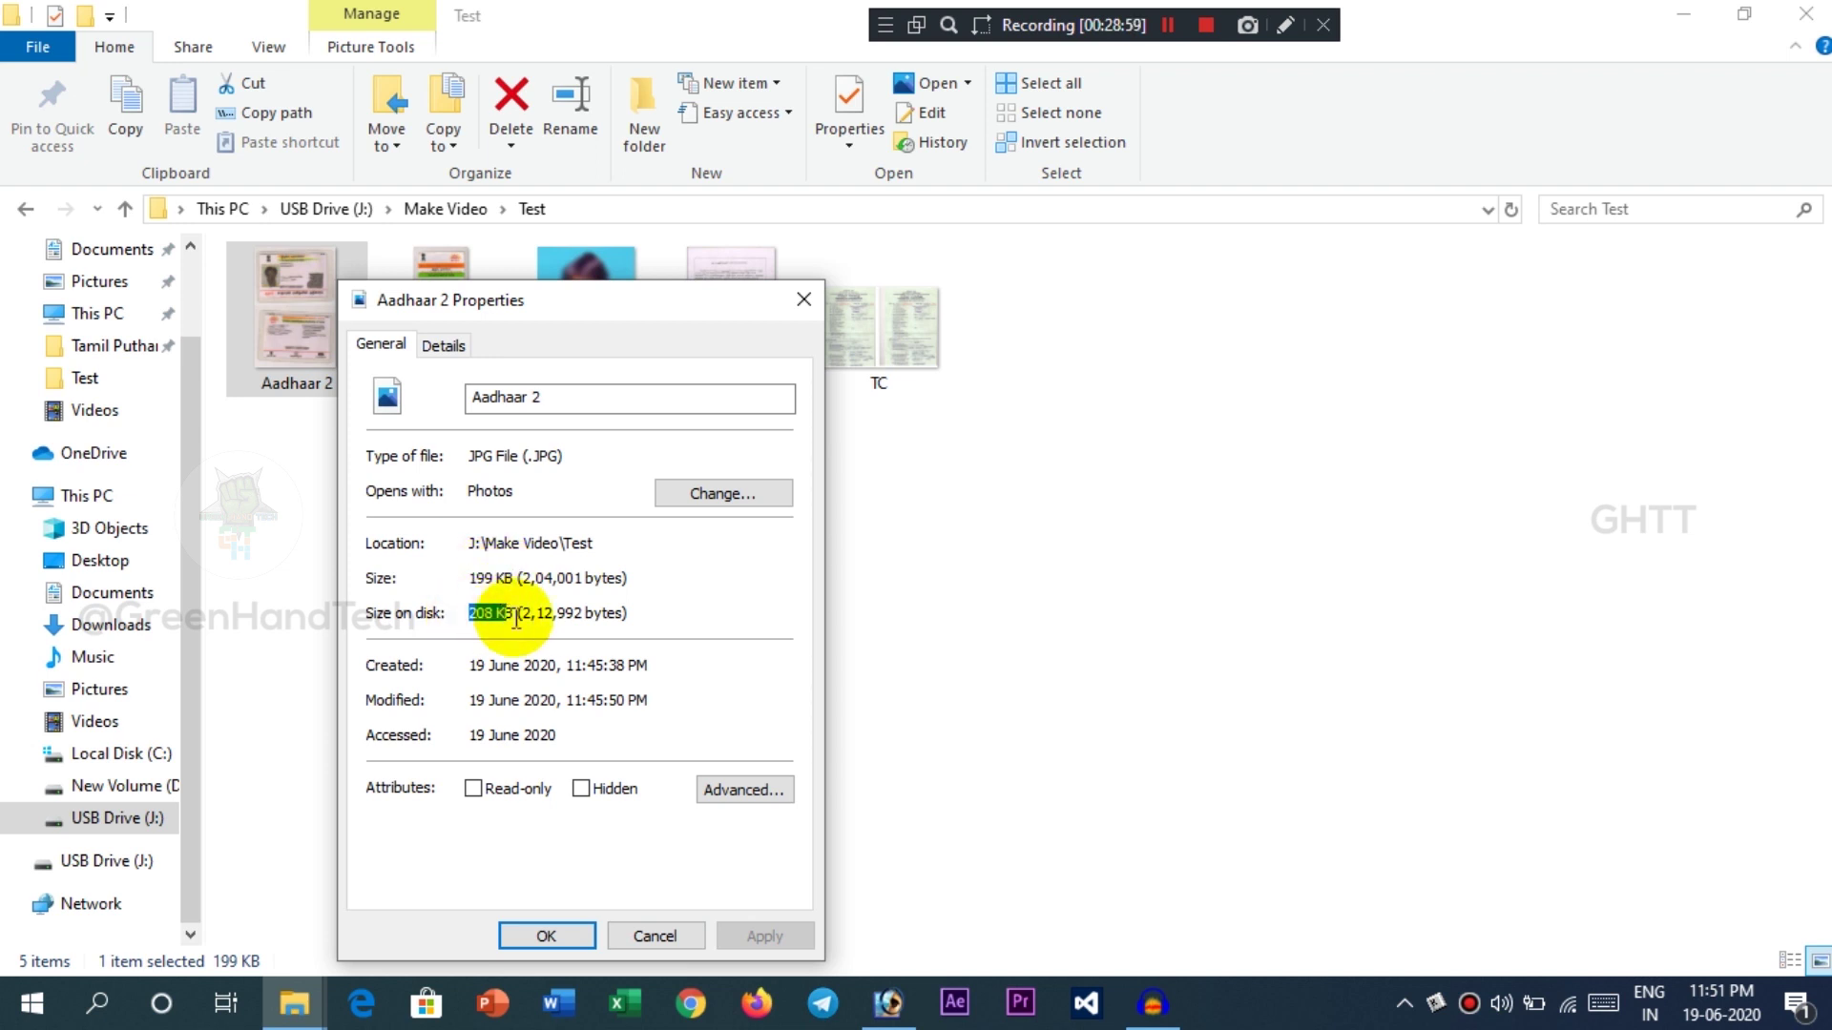
{"action": "left_click", "coordinate": [677, 932]}
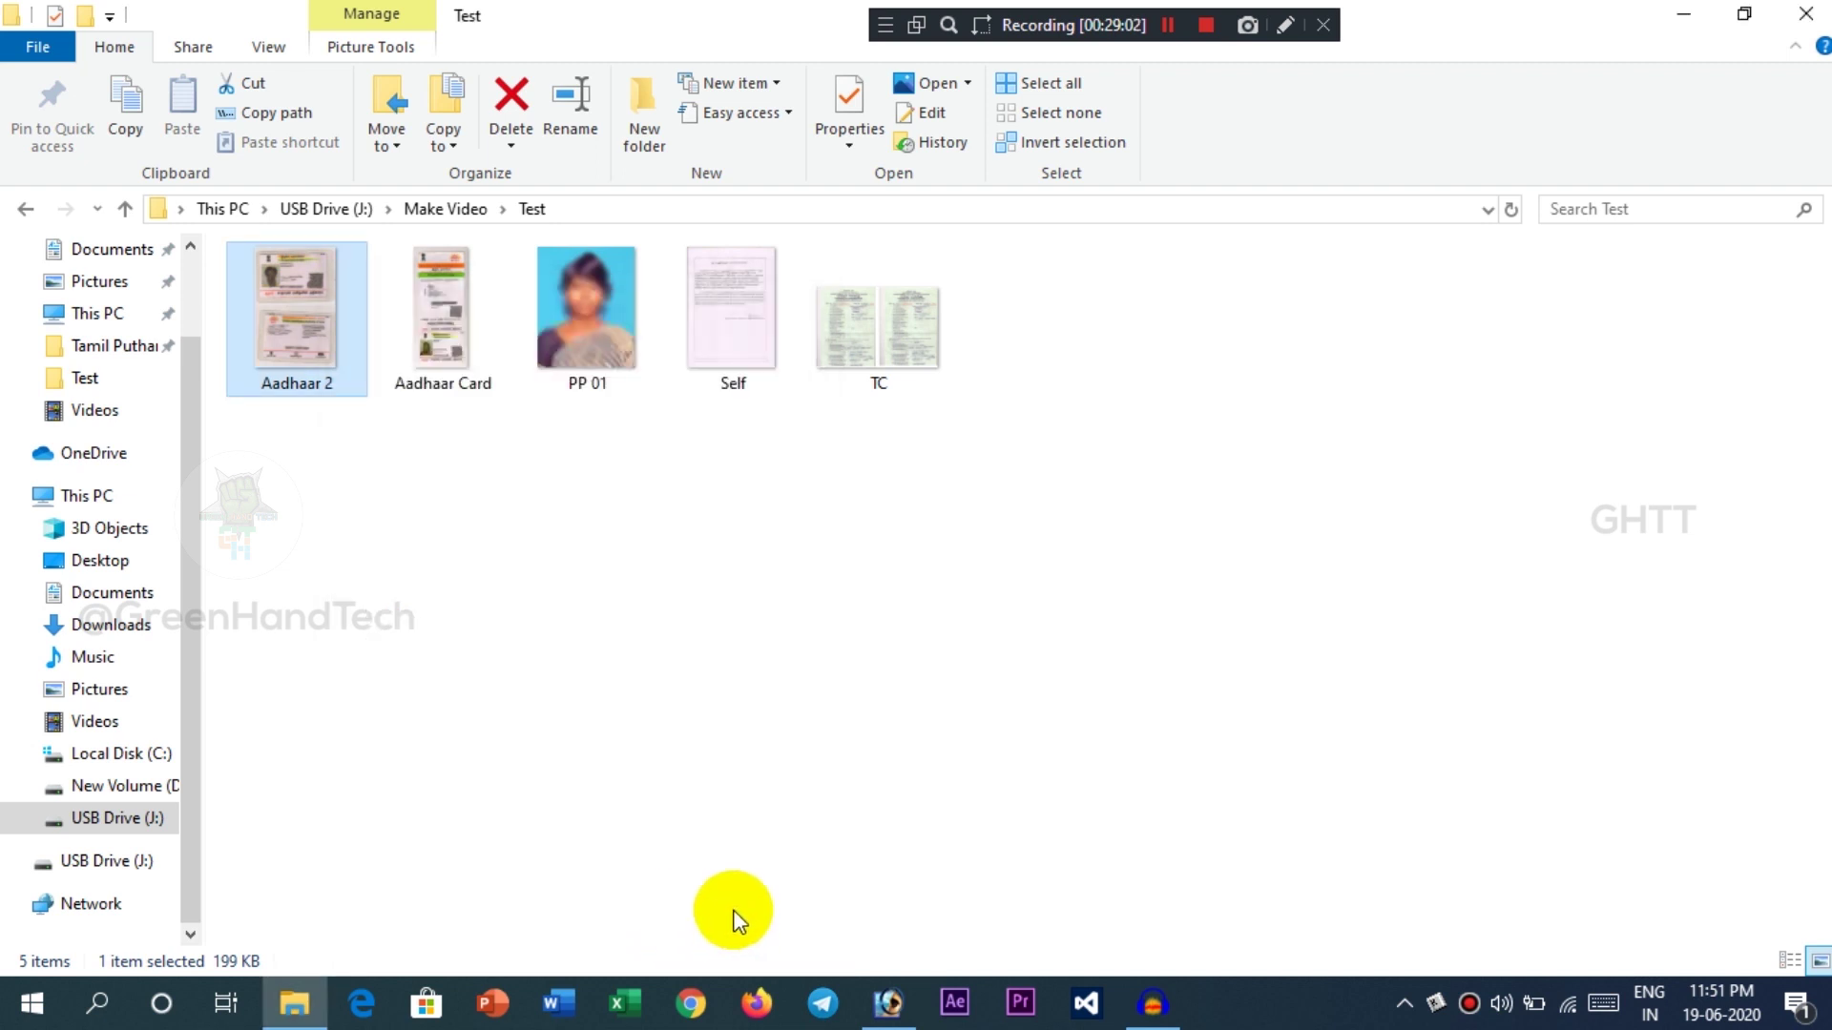
{"action": "mouse_move", "coordinate": [902, 998]}
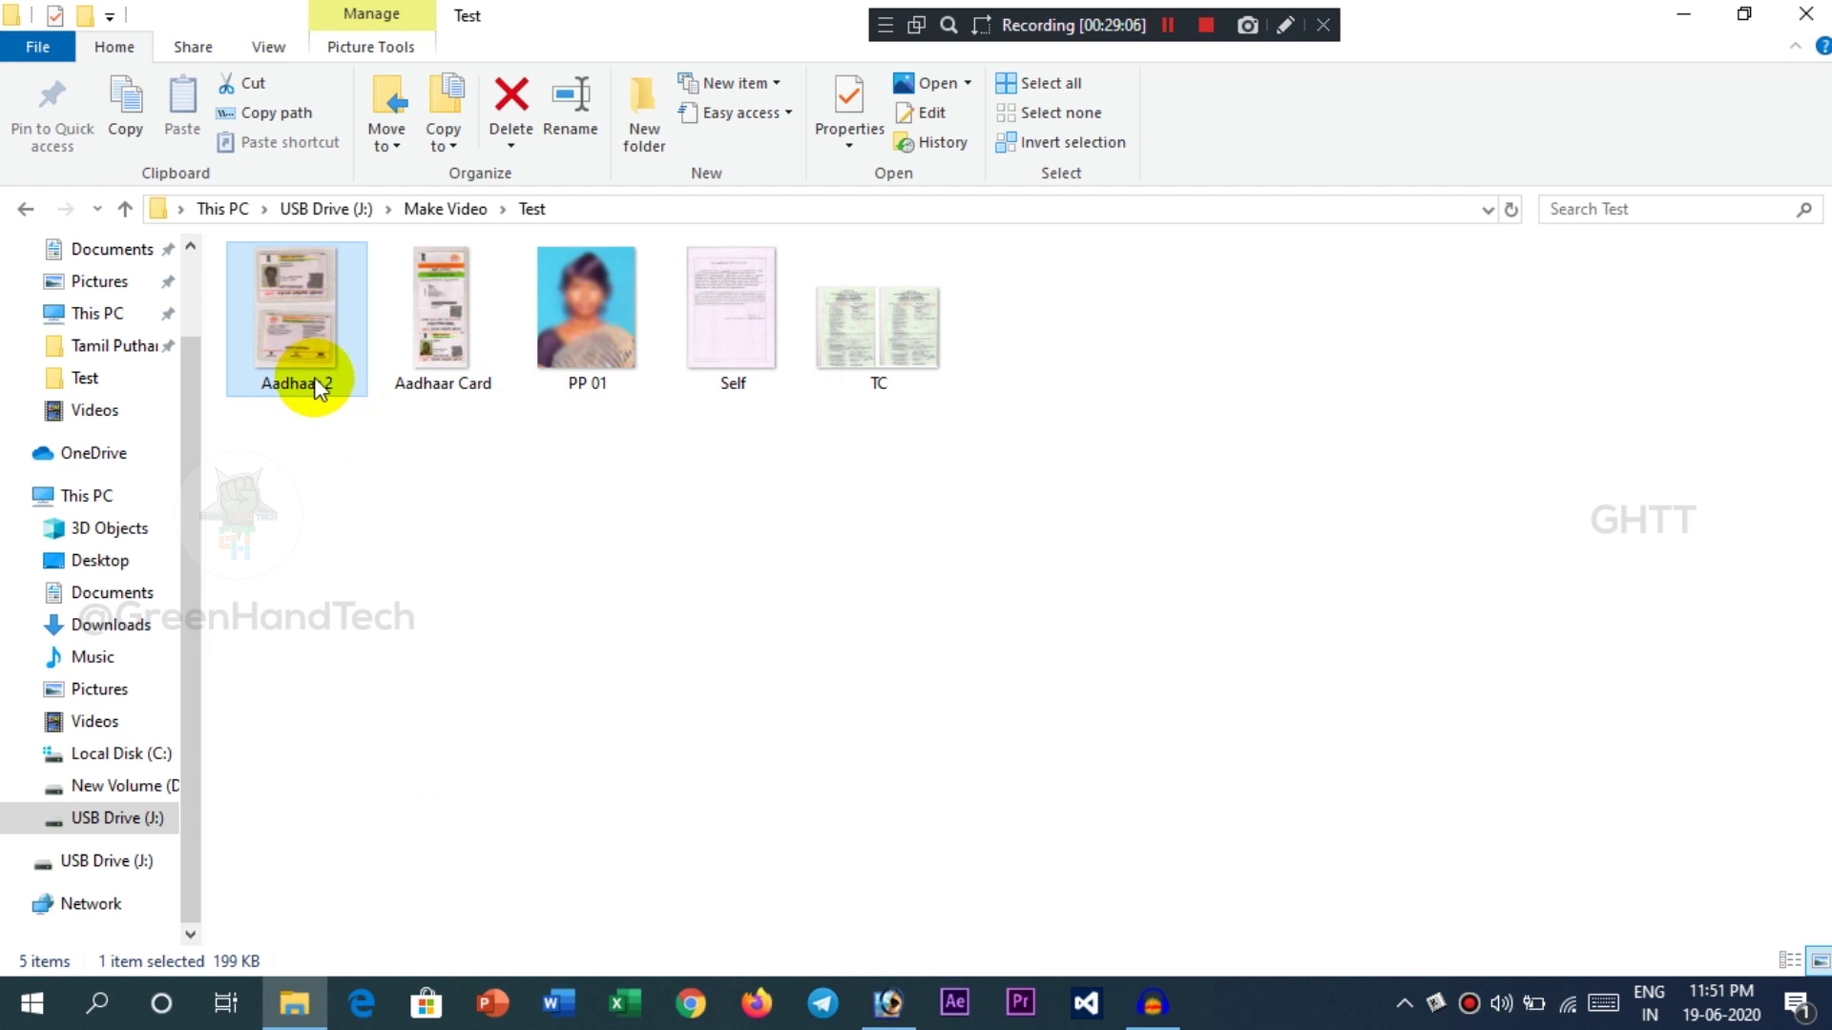
{"action": "mouse_move", "coordinate": [313, 376]}
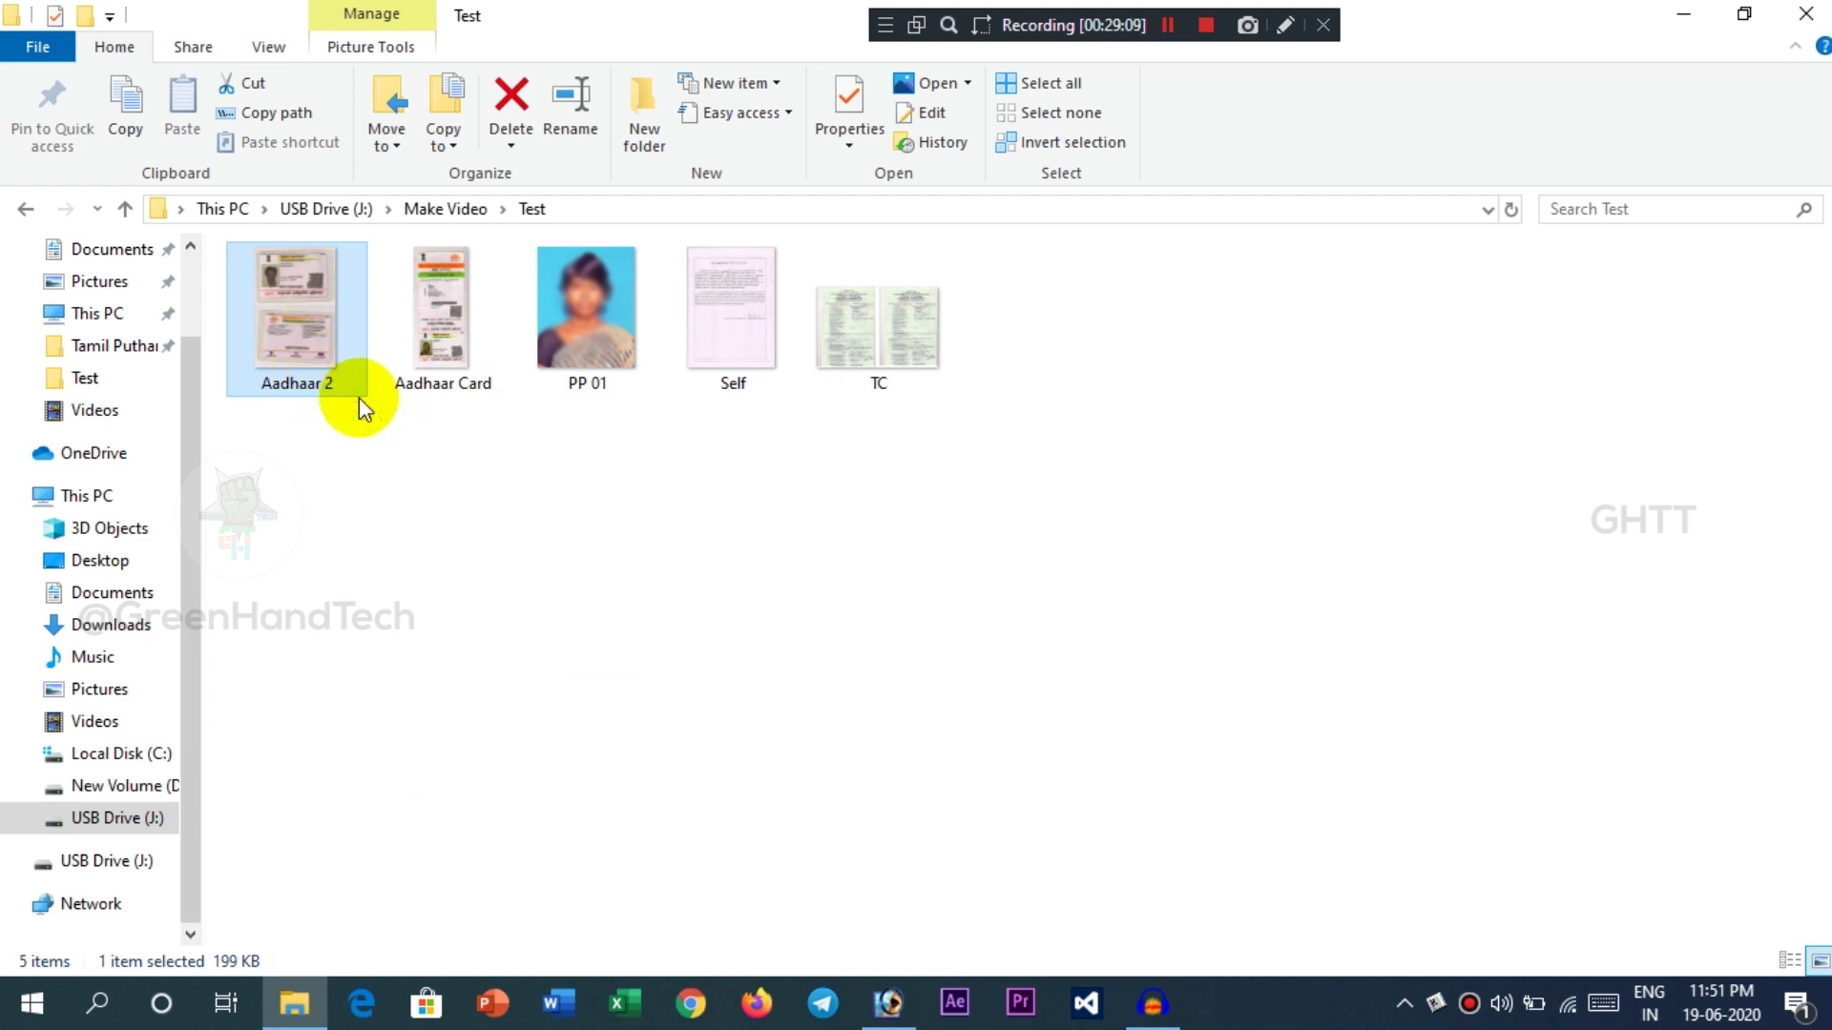
- Restore the TC and Aadhaar card document windows, bring the Aadhaar scan forward, and start Save a Copy
{"action": "left_click", "coordinate": [880, 1008]}
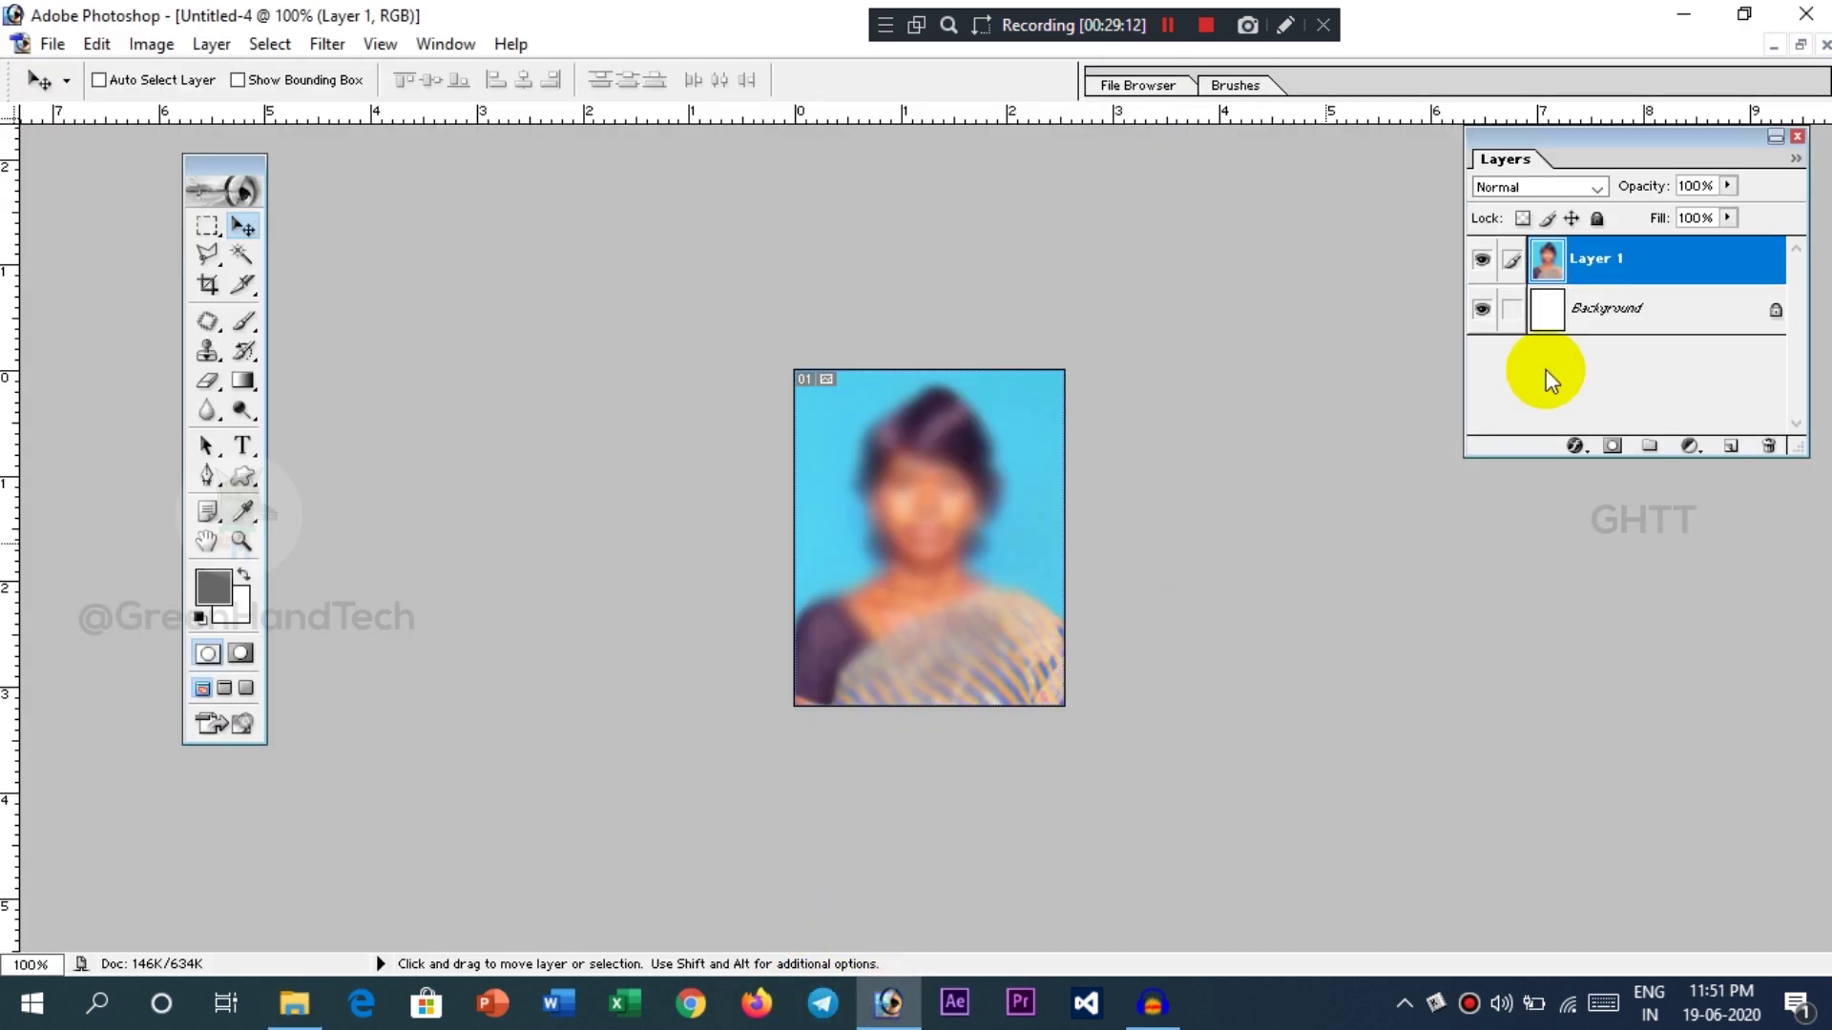
{"action": "left_click", "coordinate": [1800, 45]}
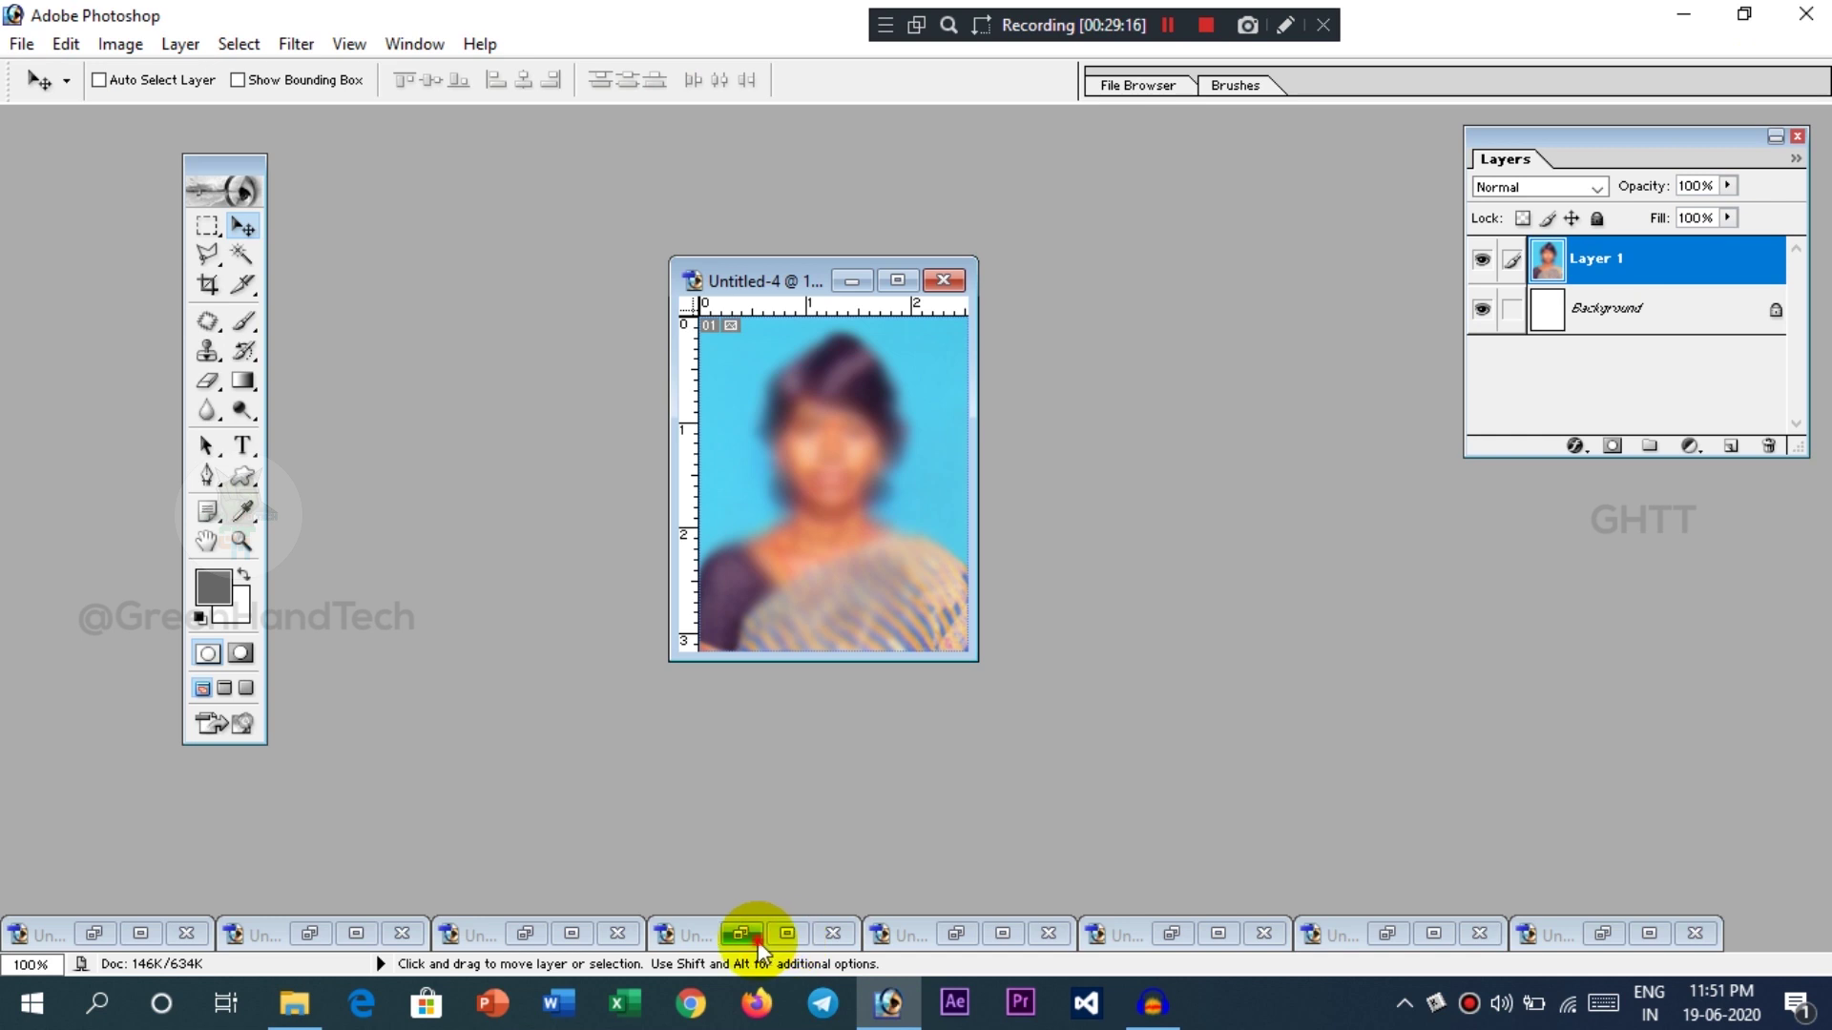
{"action": "left_click", "coordinate": [788, 935]}
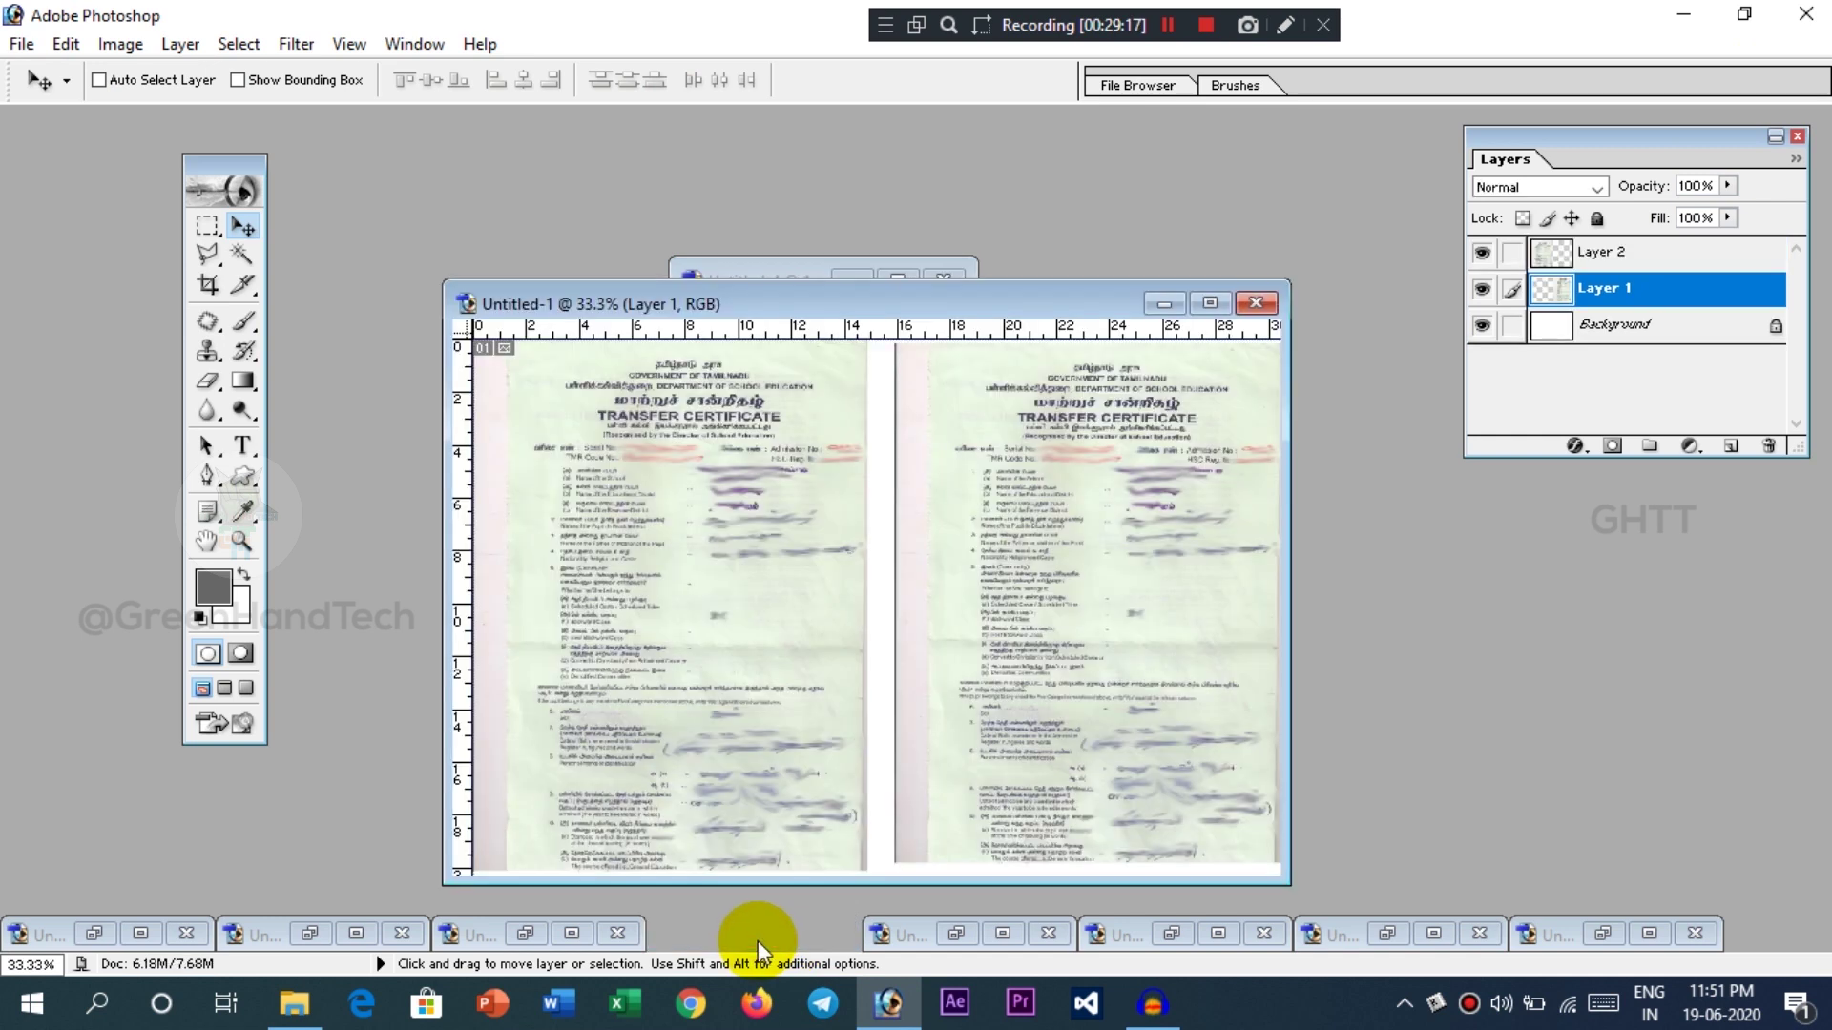
{"action": "left_click", "coordinate": [526, 934]}
{"action": "left_click", "coordinate": [1172, 934]}
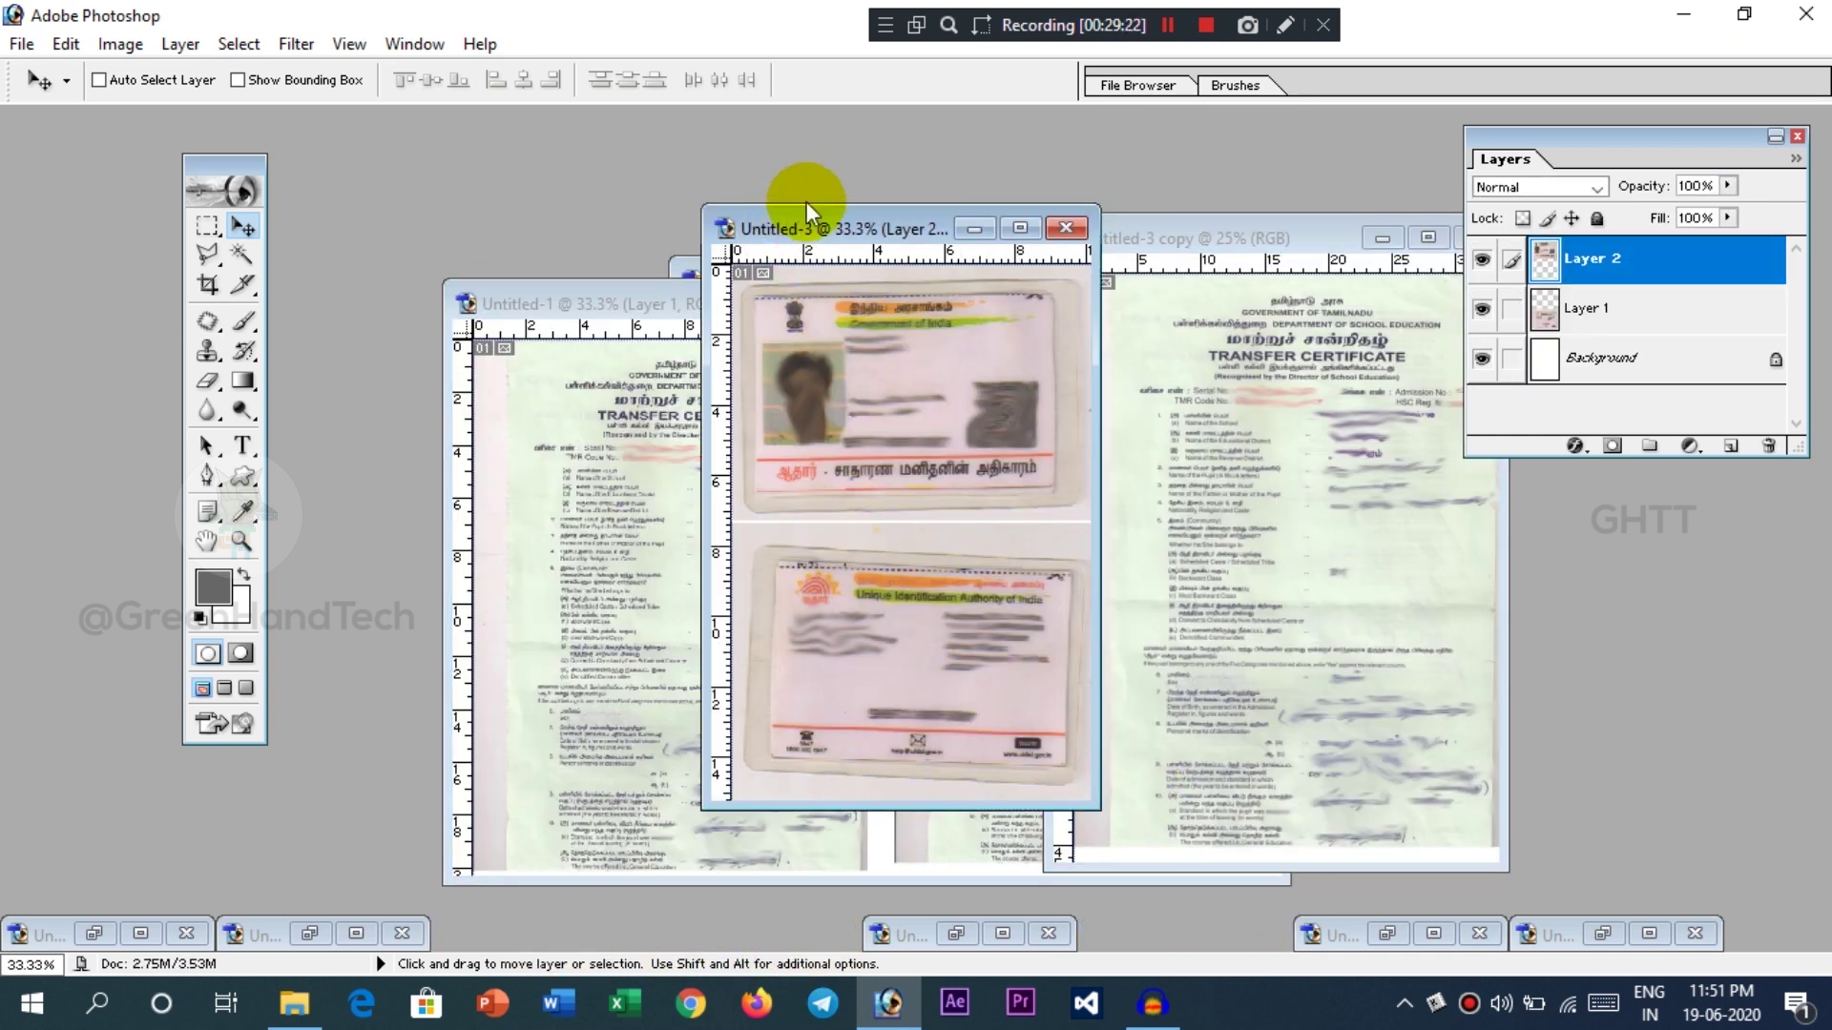
{"action": "left_click_drag", "start_coordinate": [811, 232], "coordinate": [630, 167]}
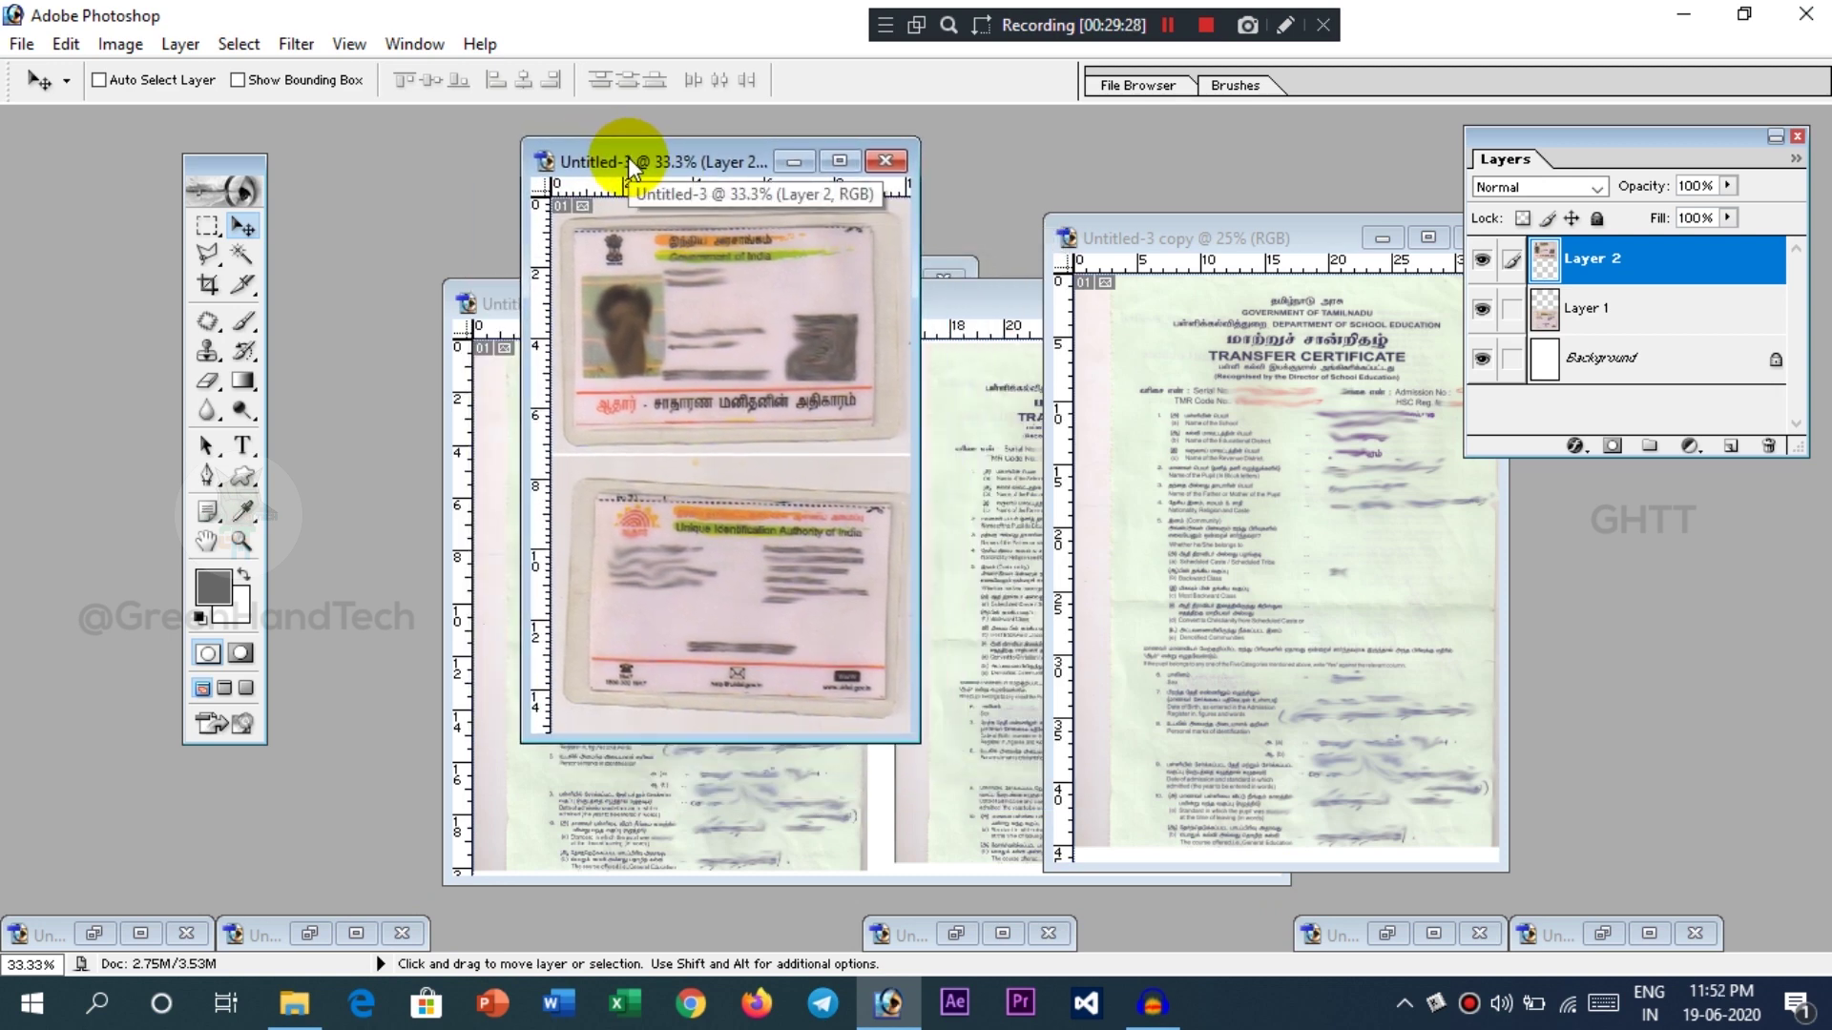
{"action": "key", "text": "ctrl+alt+s"}
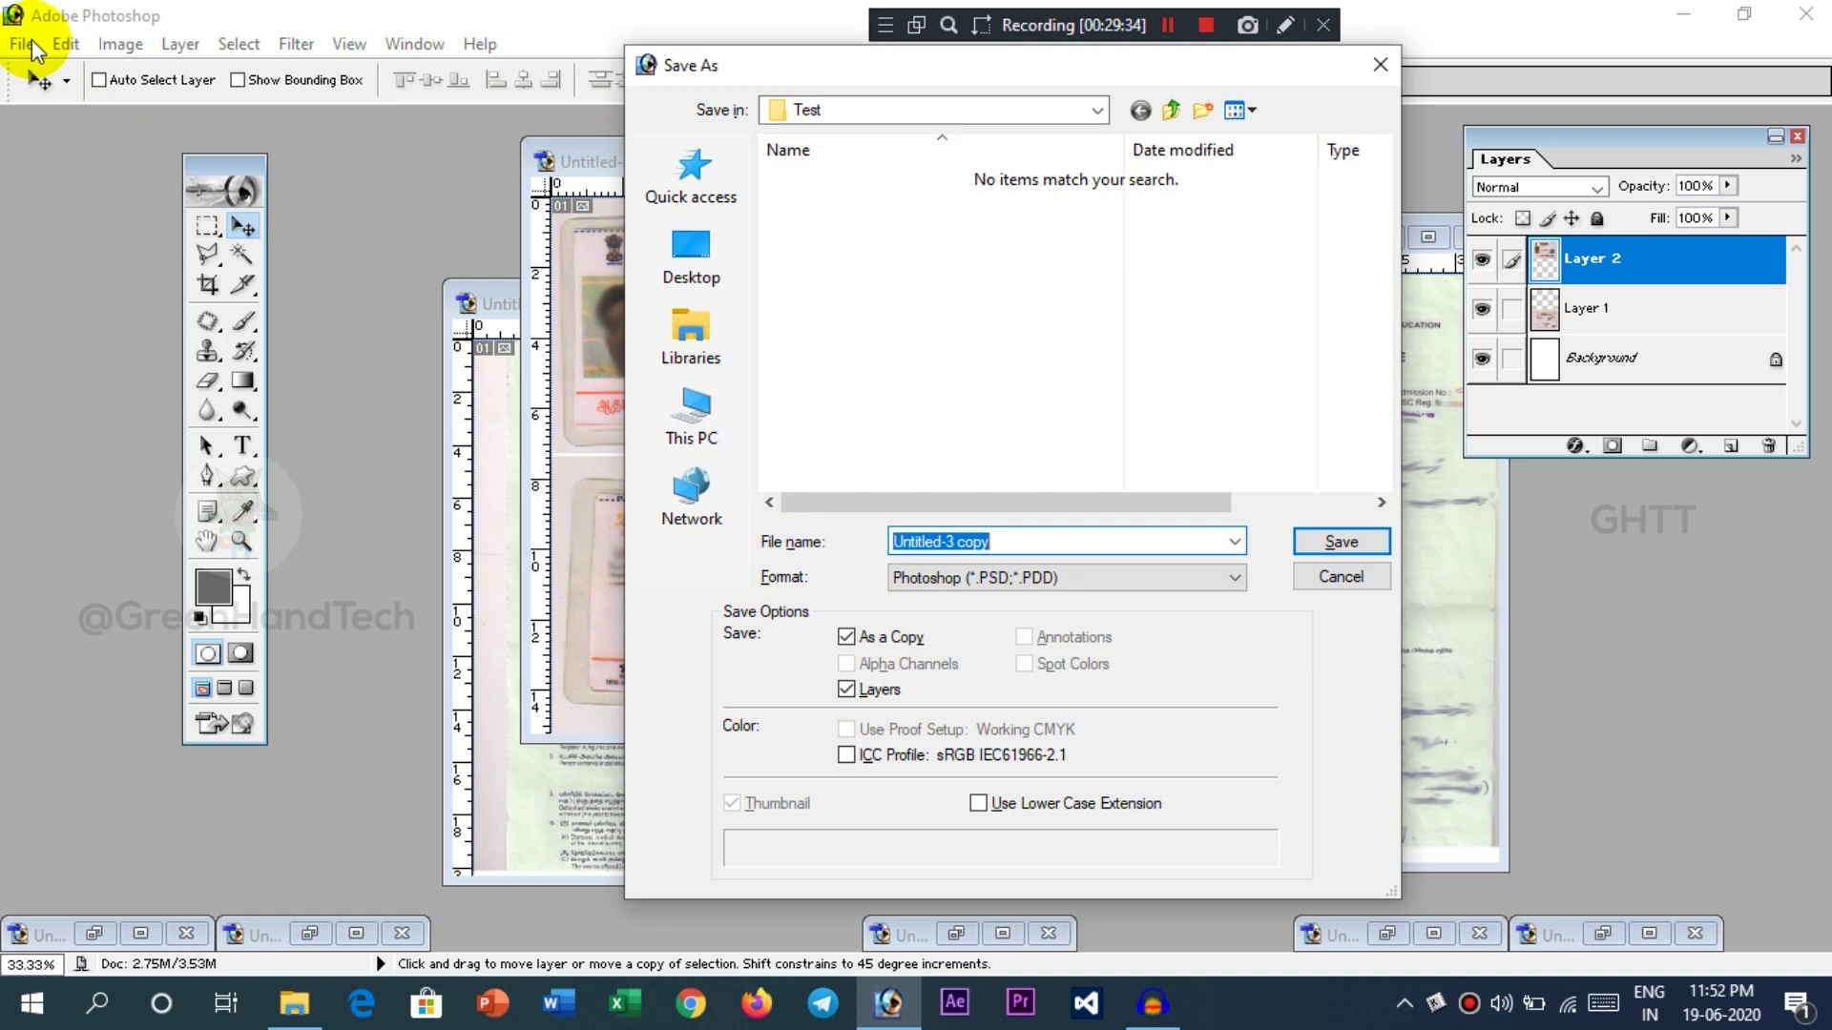
- Save the Aadhaar scan as JPEG replacing Aadhaar 2 in Test, at quality 8 (High)
{"action": "left_click", "coordinate": [1217, 577]}
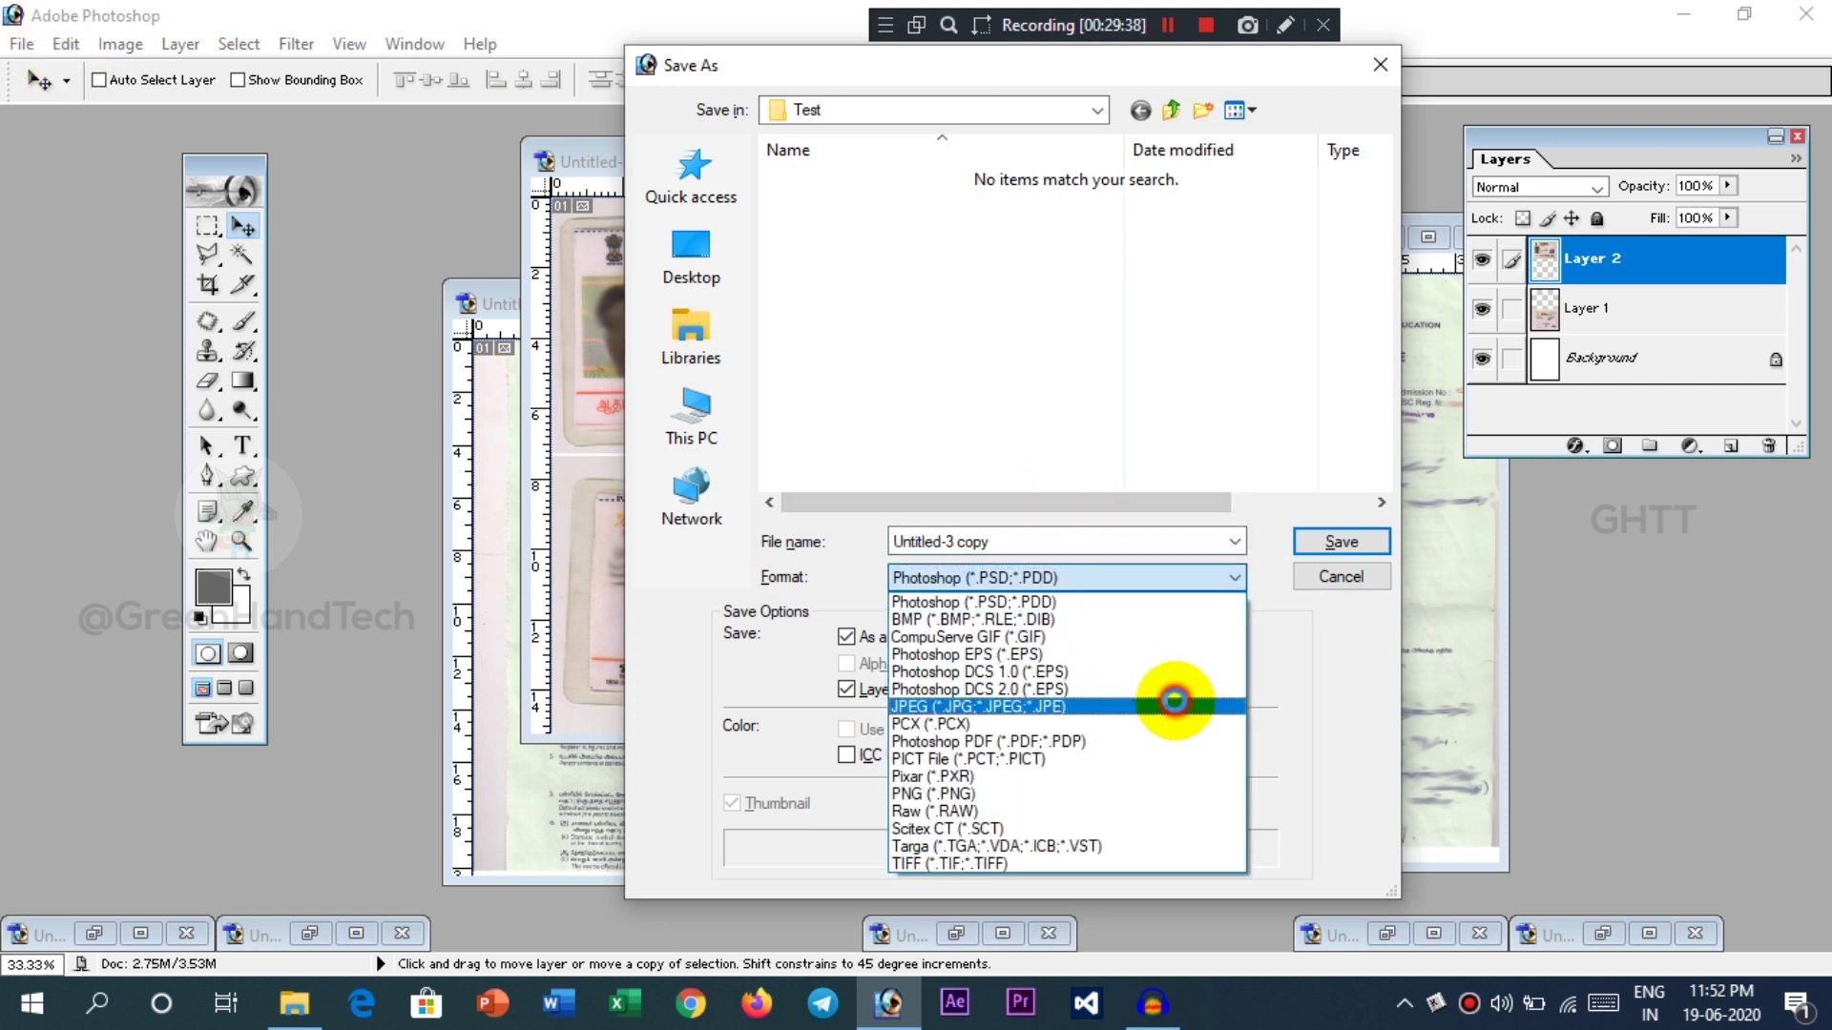
{"action": "left_click", "coordinate": [1177, 698]}
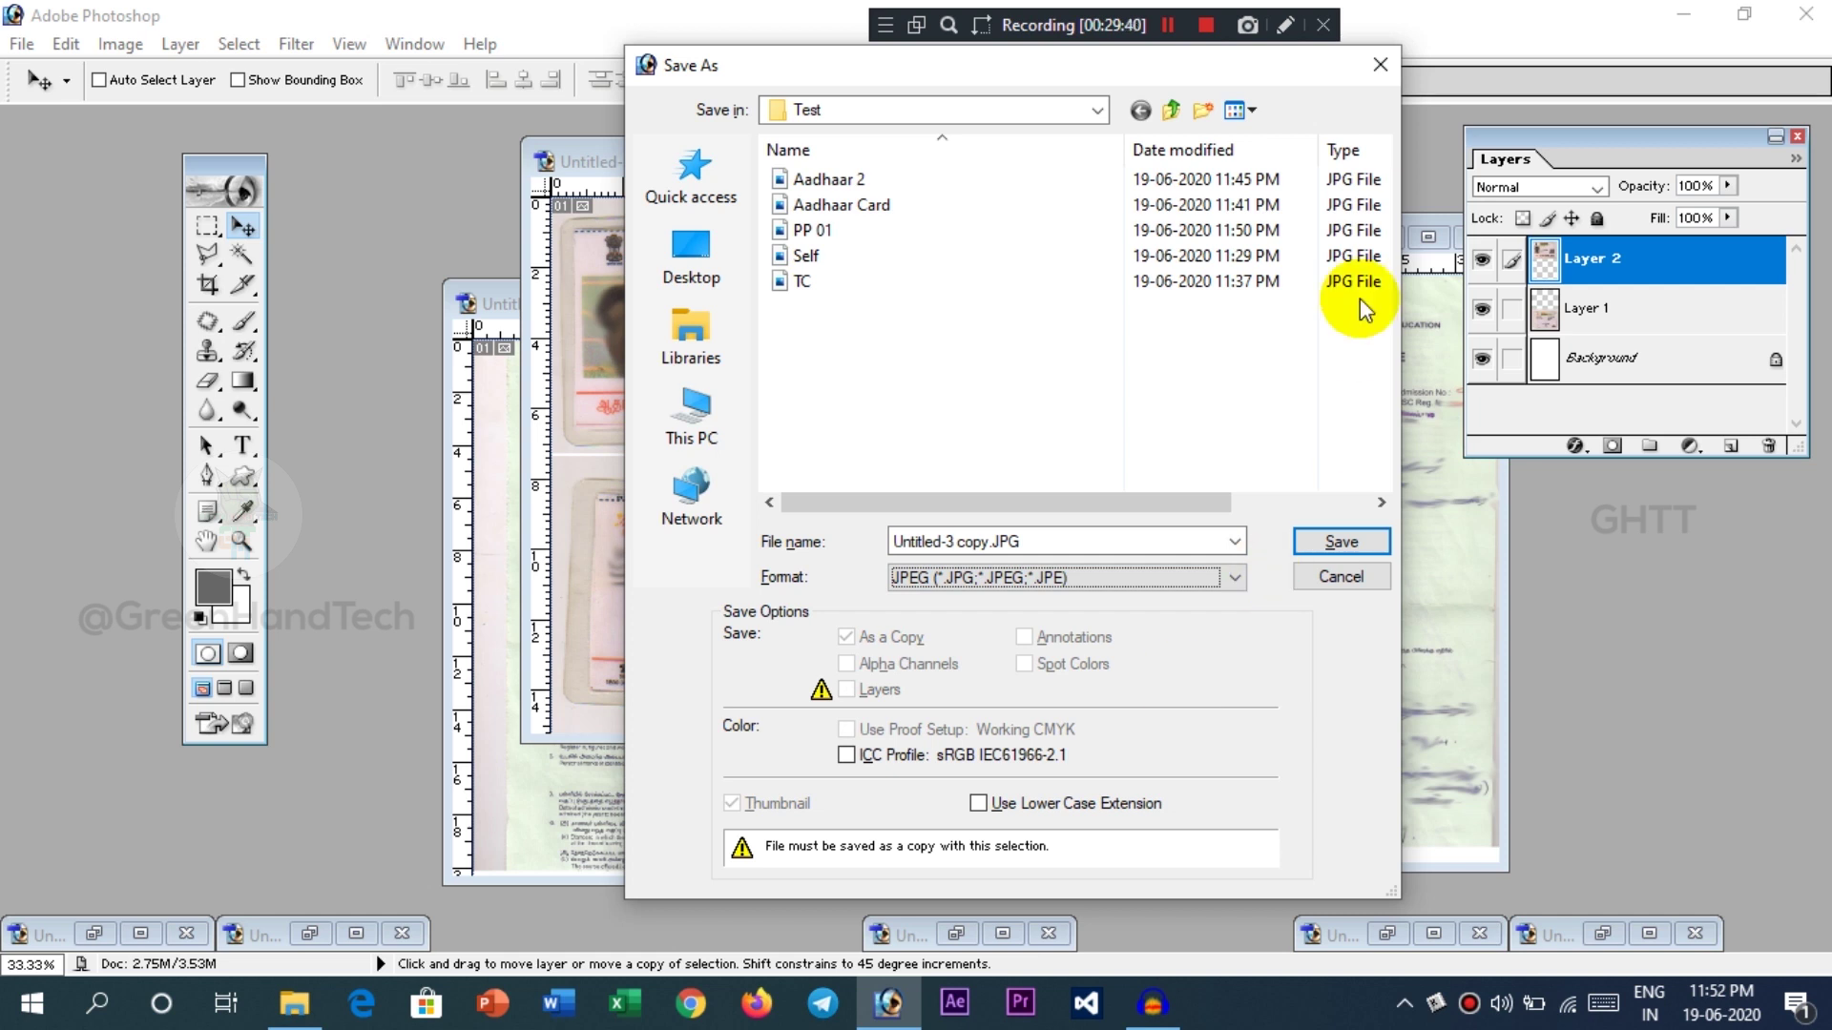
{"action": "left_click", "coordinate": [1242, 110]}
{"action": "left_click", "coordinate": [1296, 178]}
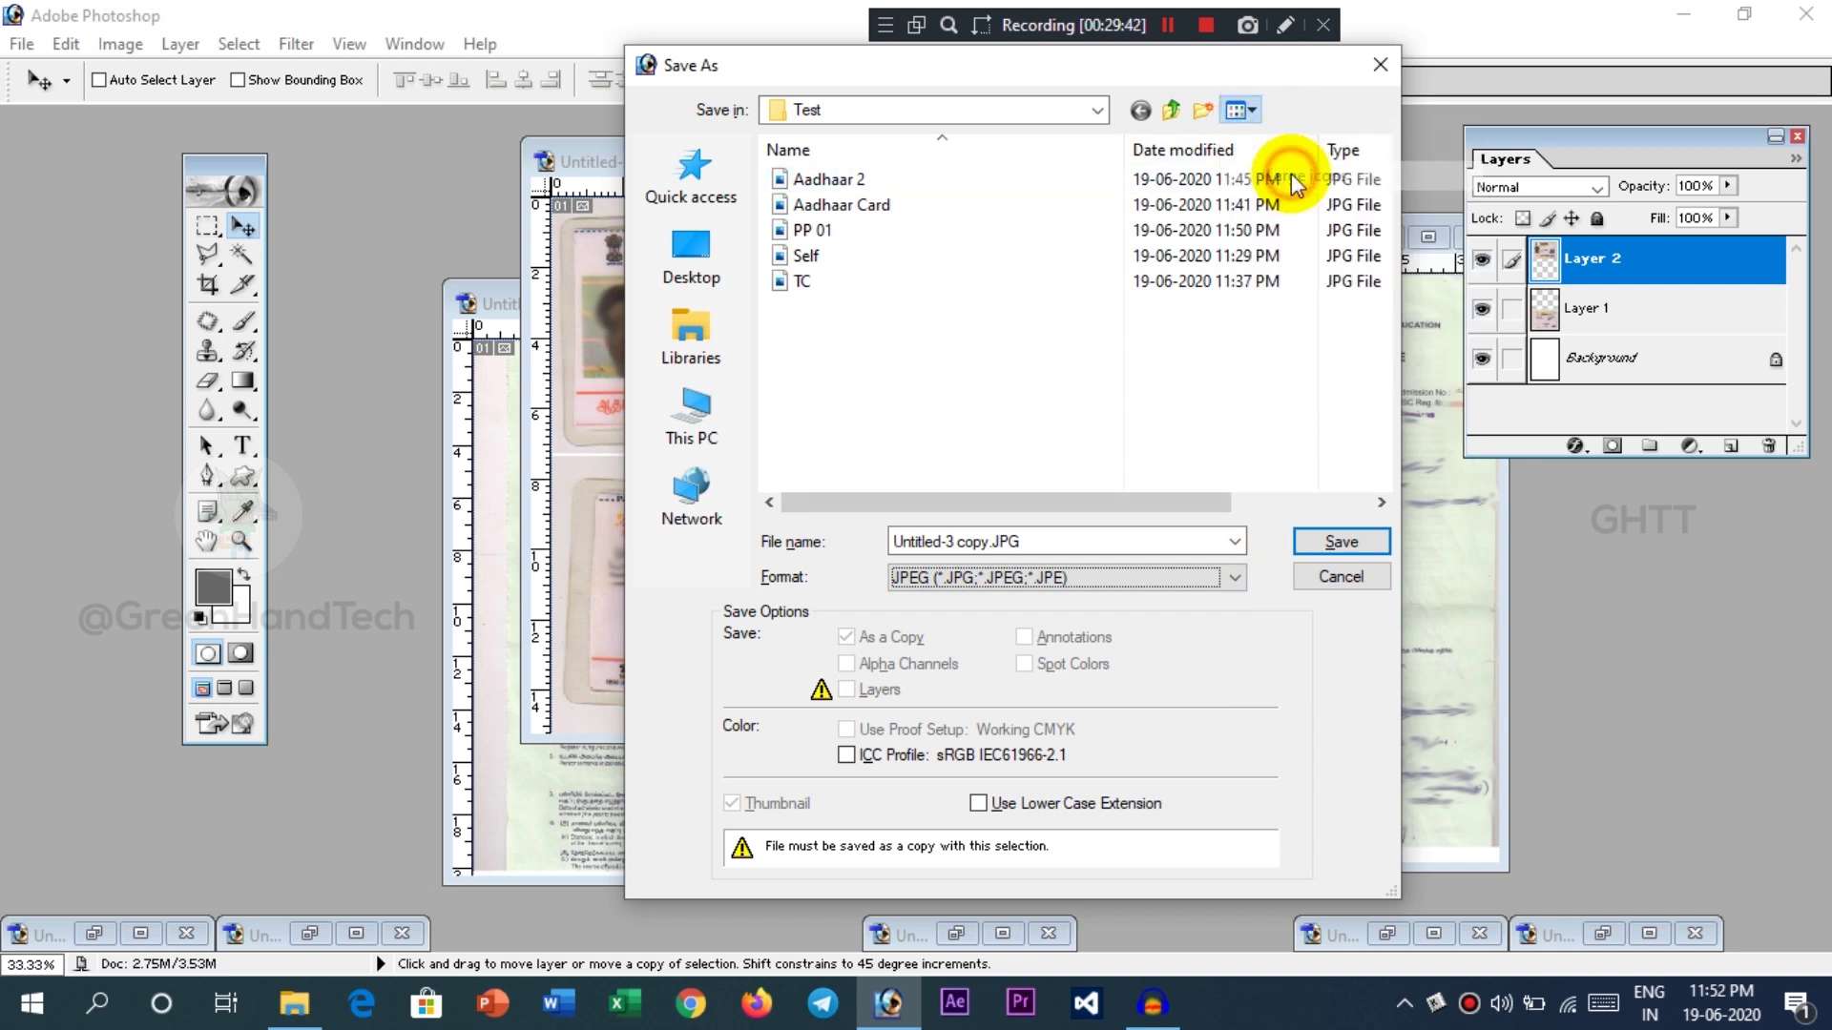
{"action": "left_click", "coordinate": [861, 271]}
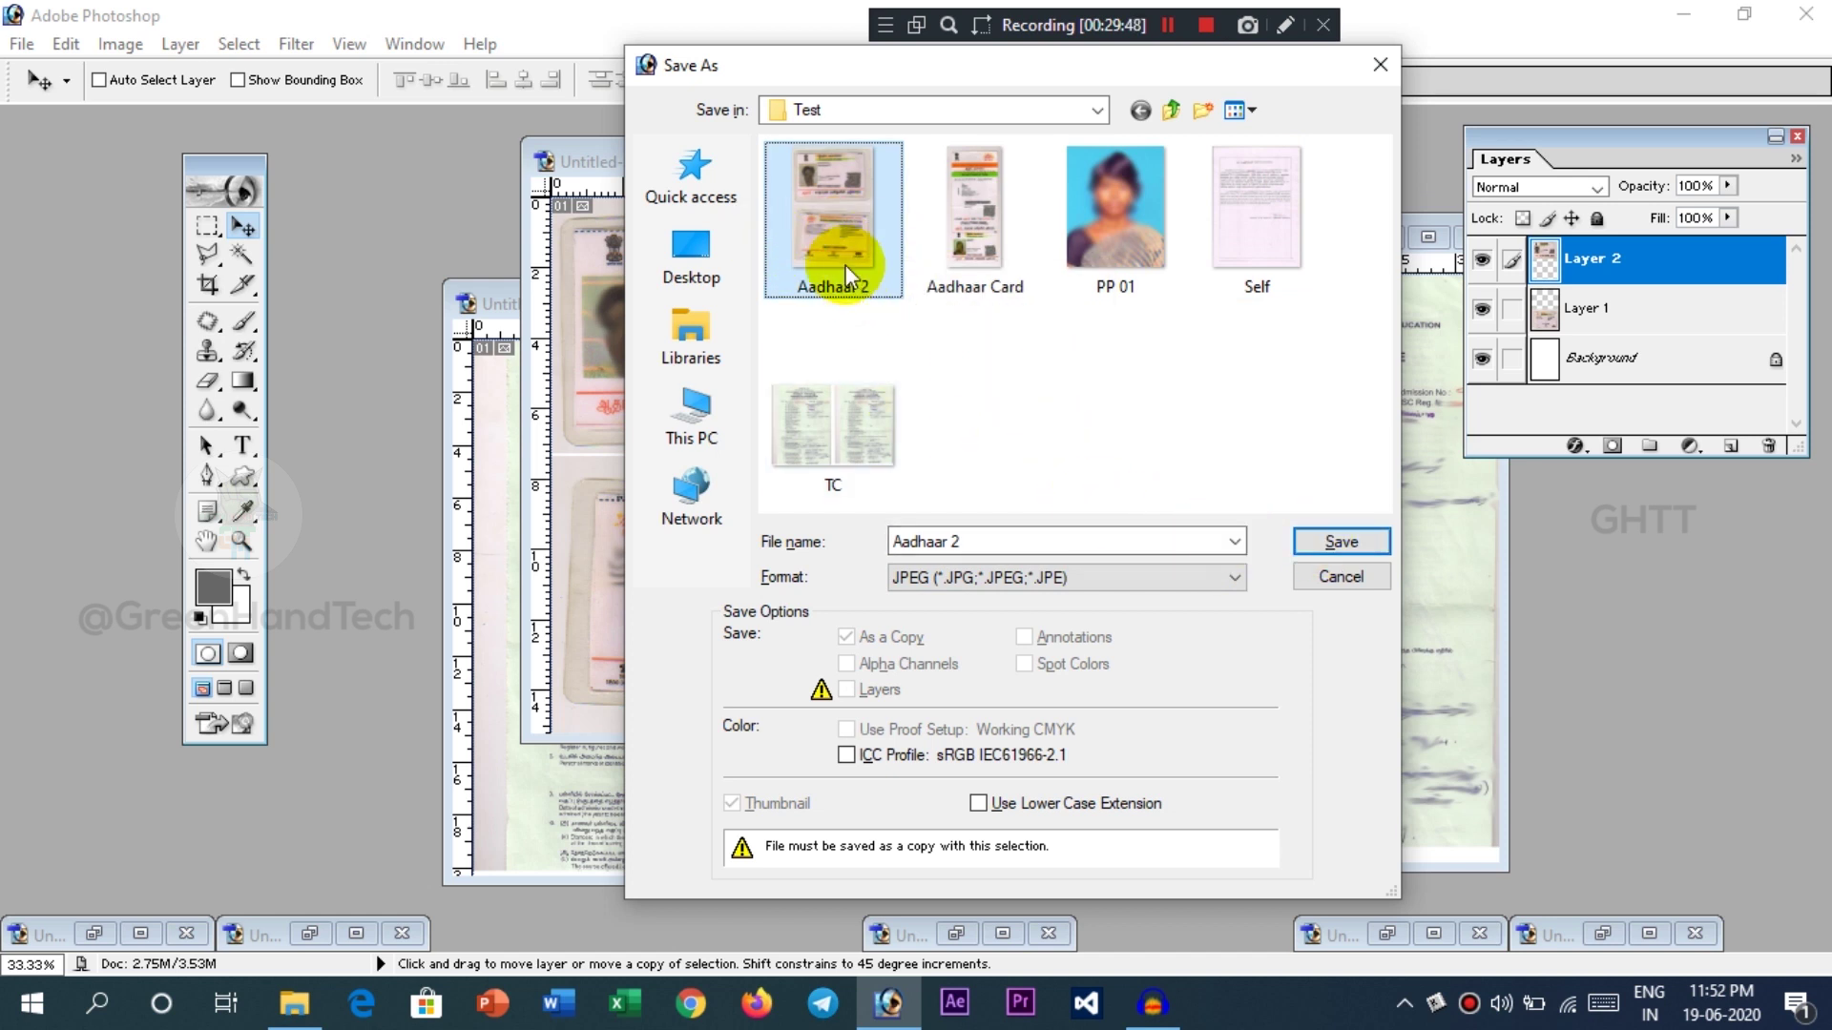
{"action": "left_click", "coordinate": [1334, 544]}
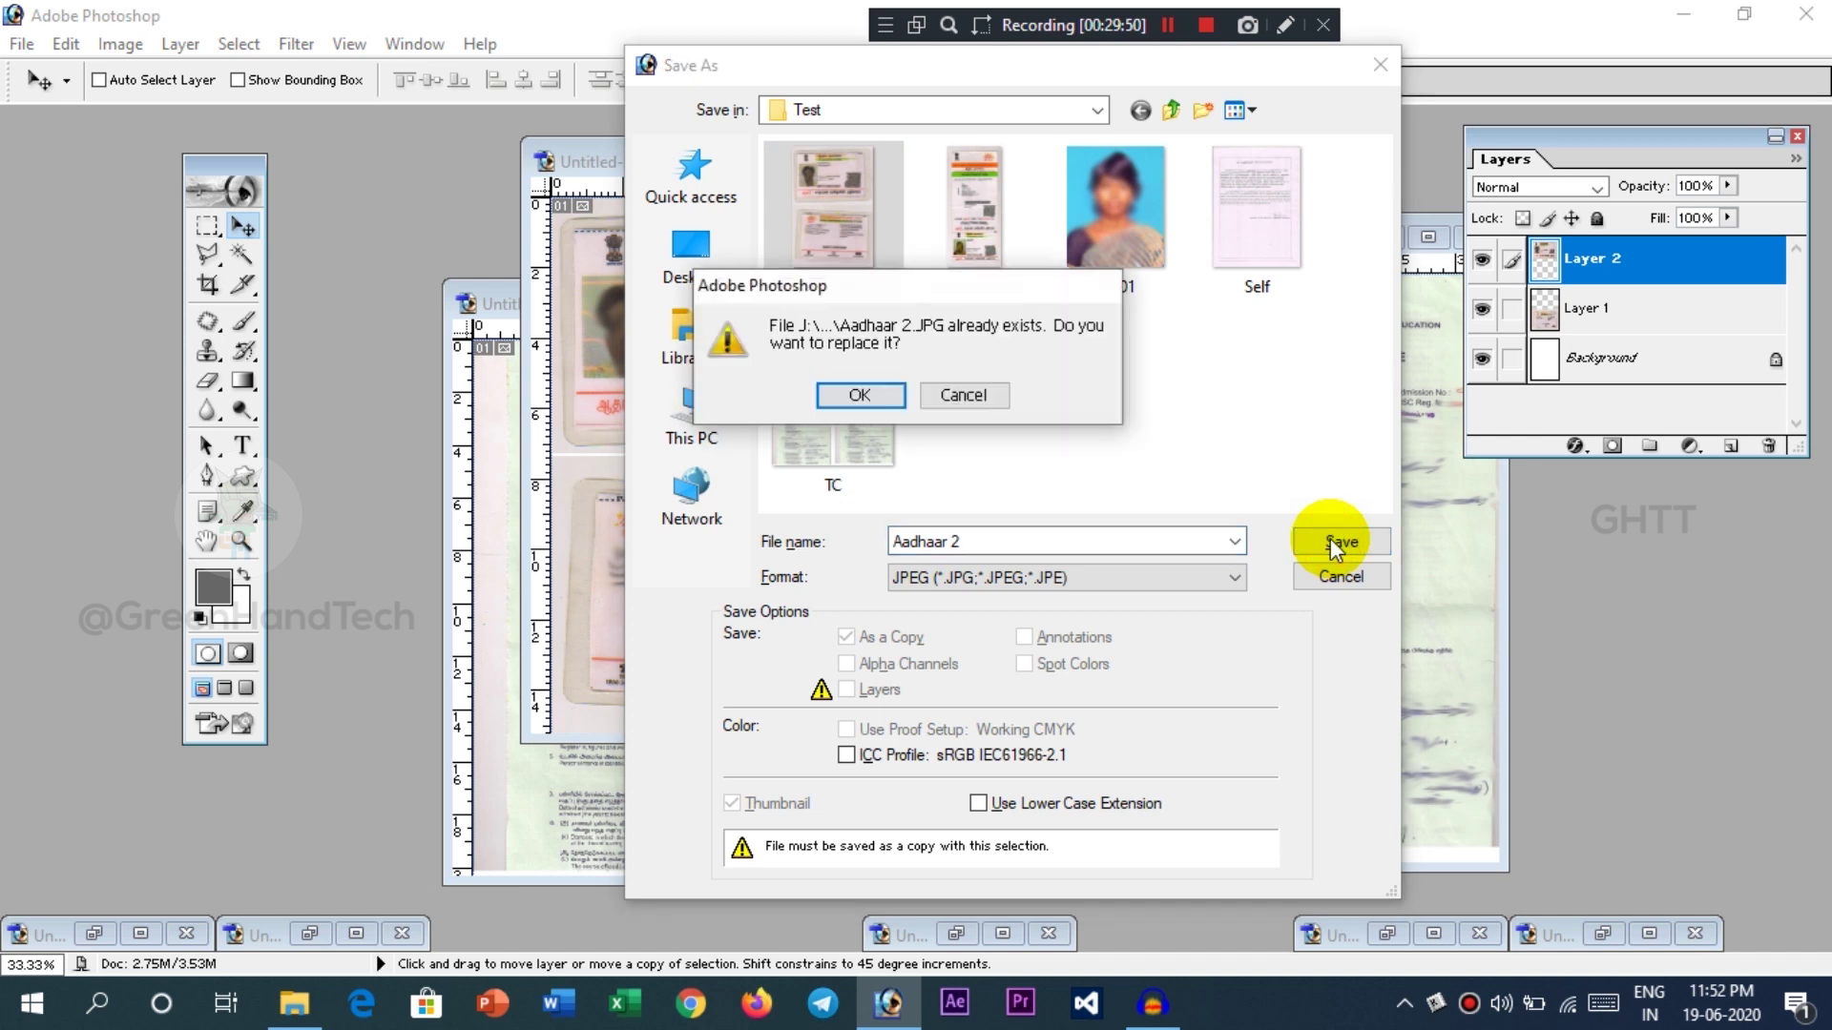
{"action": "left_click", "coordinate": [861, 395]}
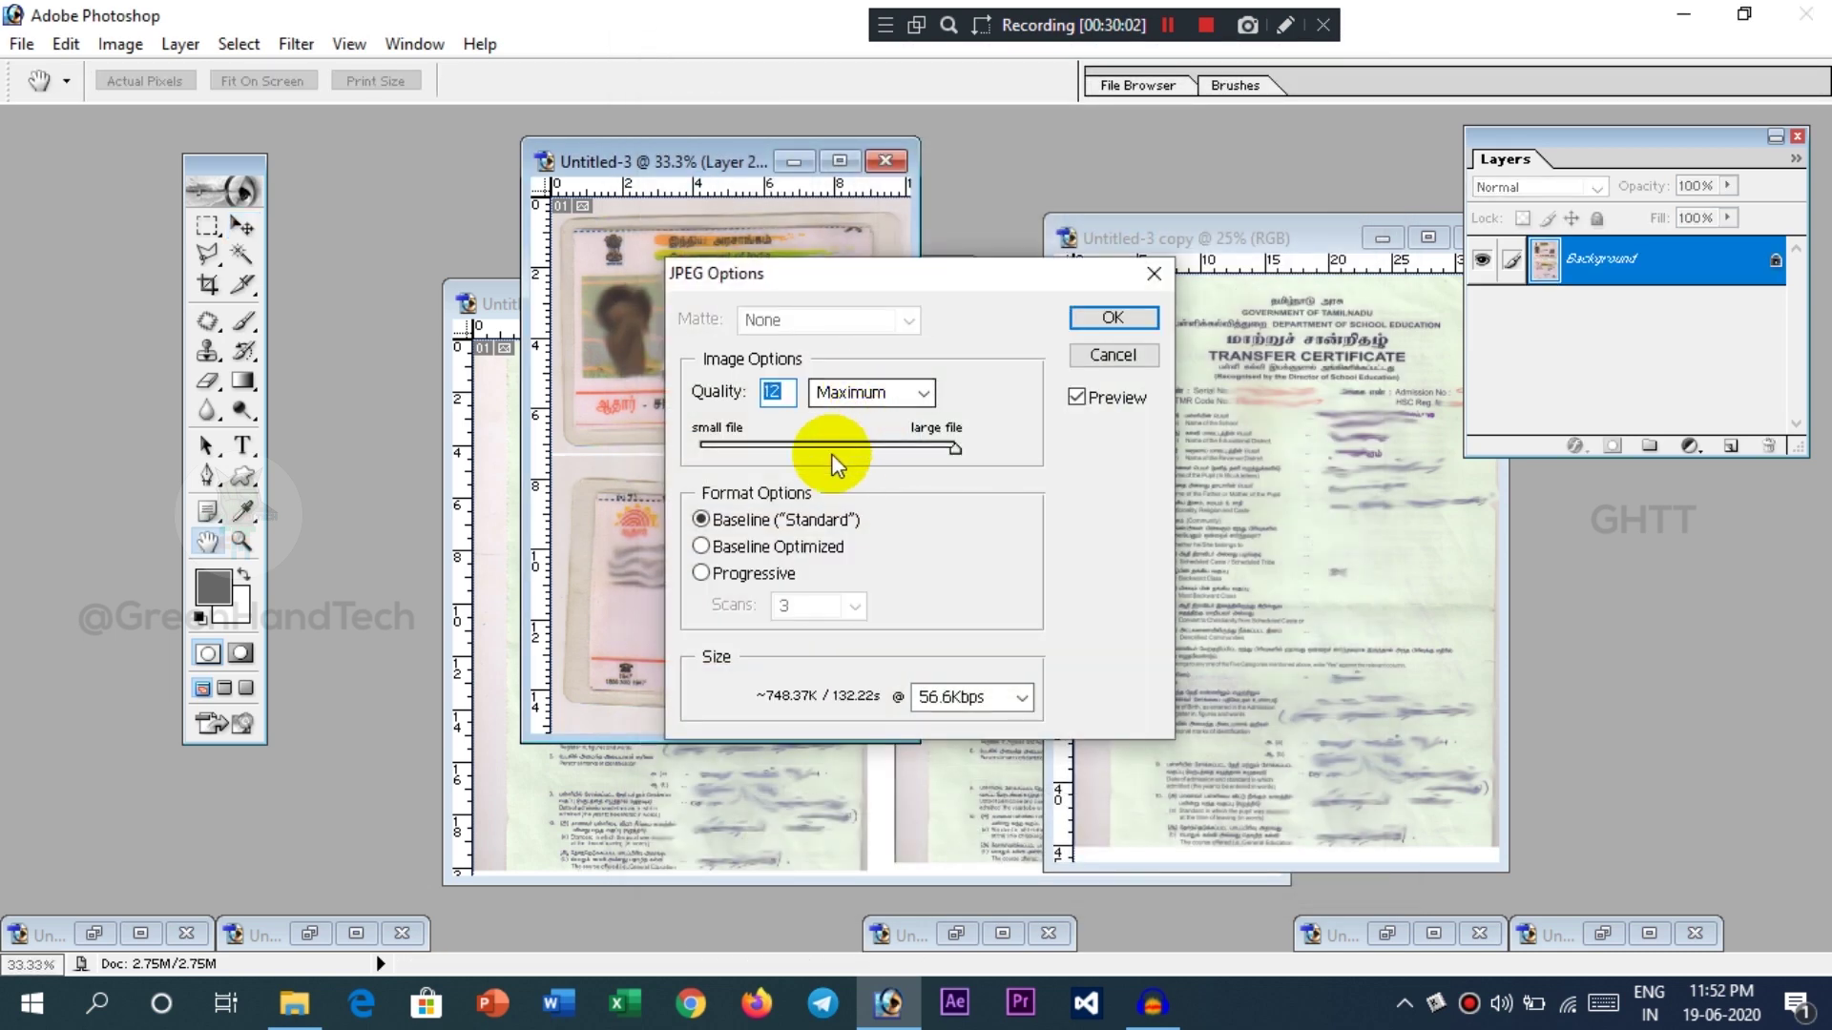
{"action": "left_click_drag", "start_coordinate": [954, 448], "coordinate": [868, 449]}
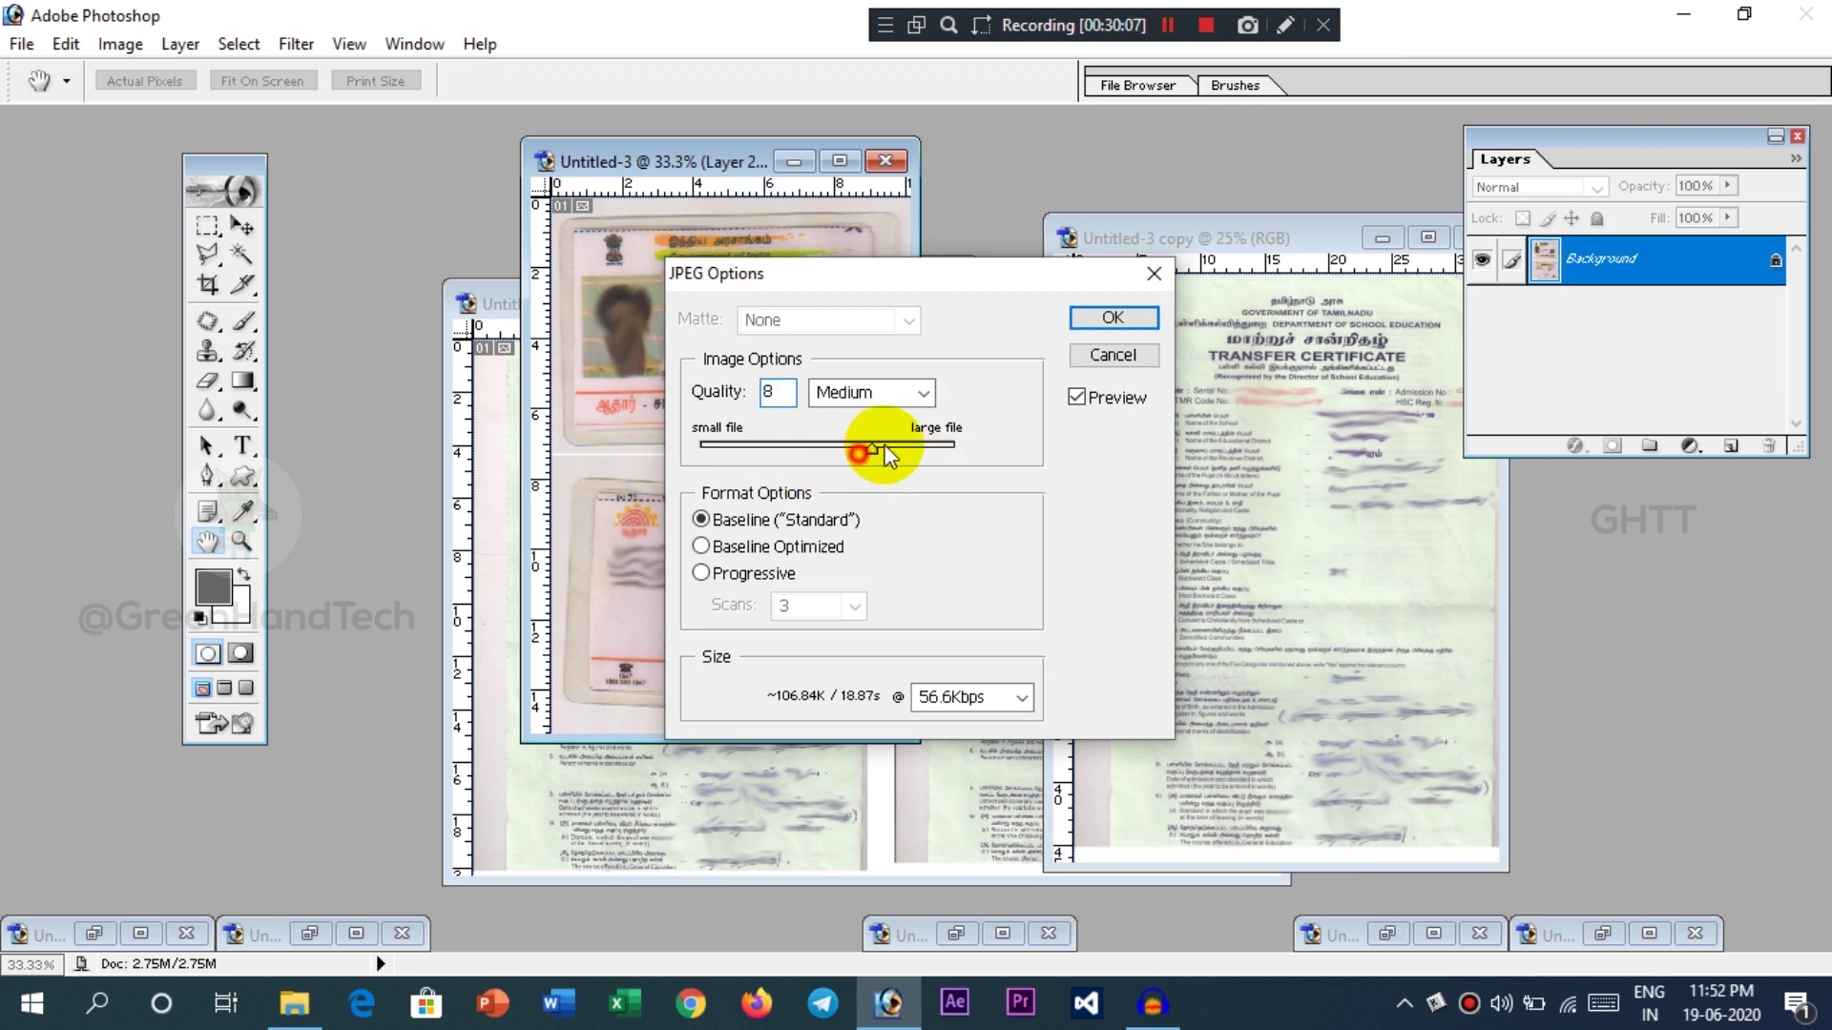
{"action": "left_click", "coordinate": [1081, 328]}
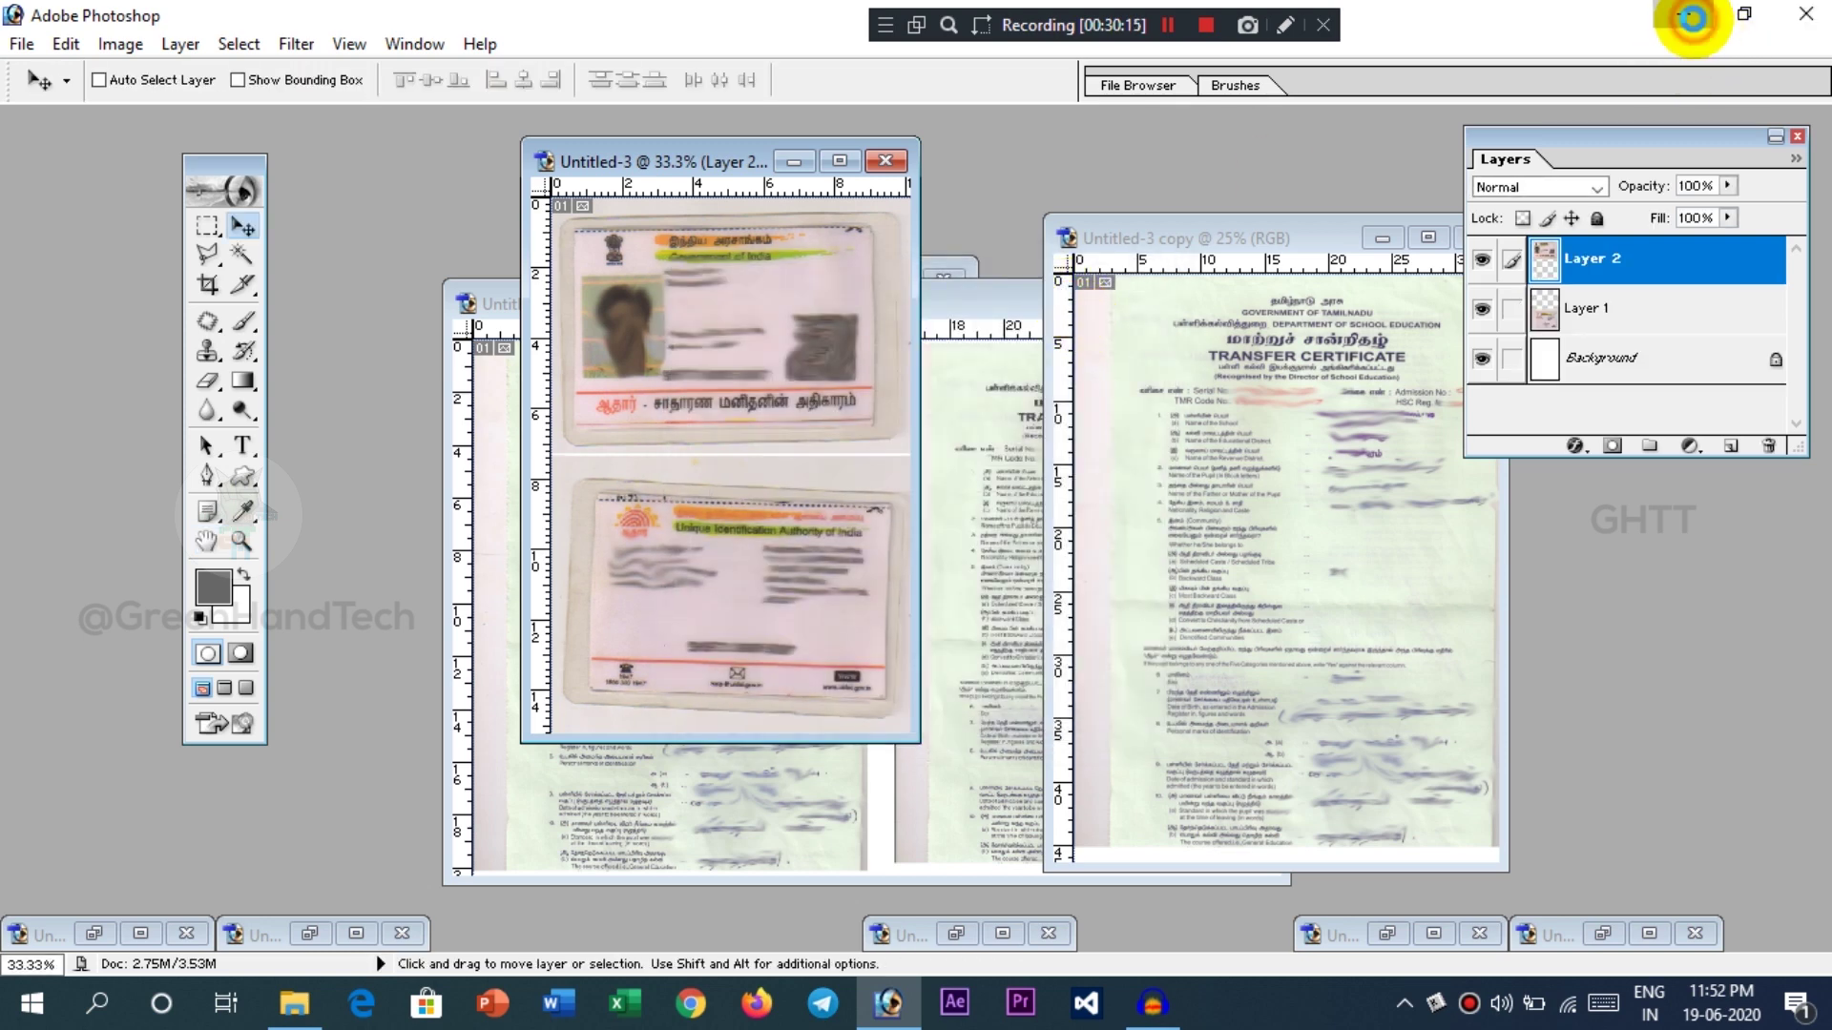
{"action": "left_click", "coordinate": [1692, 17]}
- Read the sizes of Aadhaar 2, Aadhaar Card, PP 01, Self and TC, then select all five for the total
{"action": "left_click", "coordinate": [900, 333]}
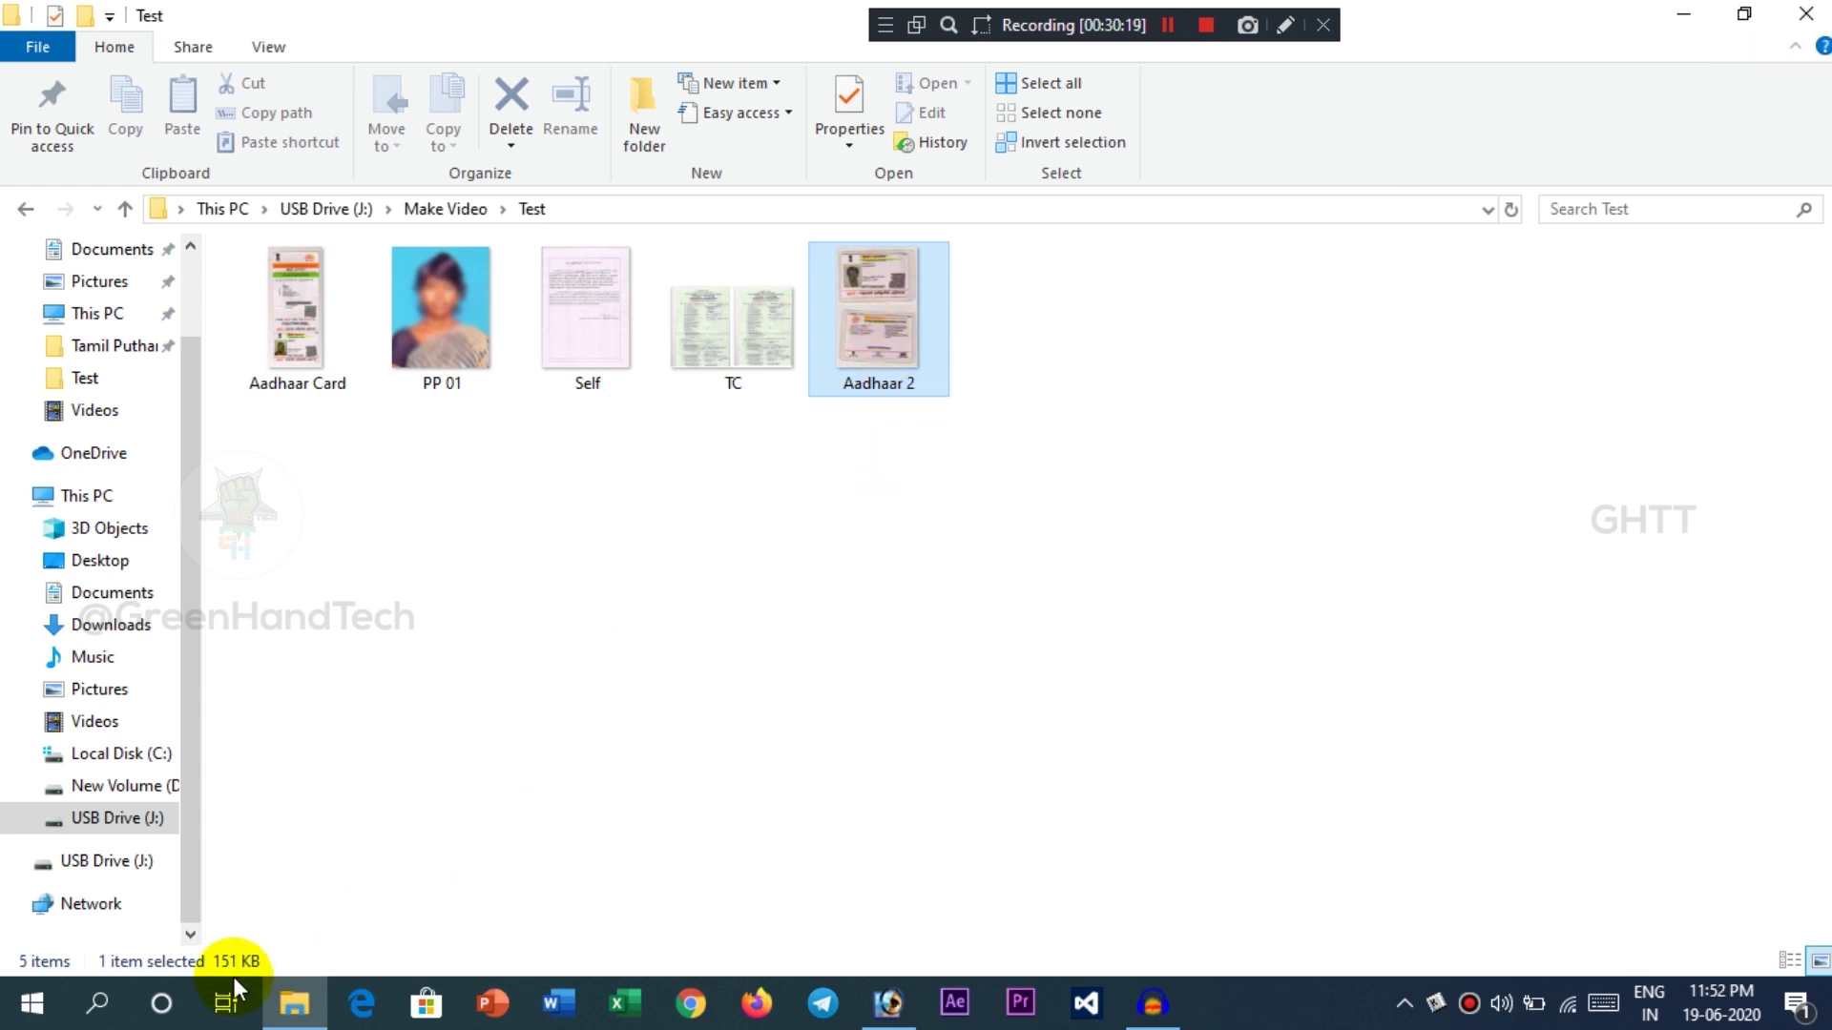
{"action": "left_click", "coordinate": [303, 359]}
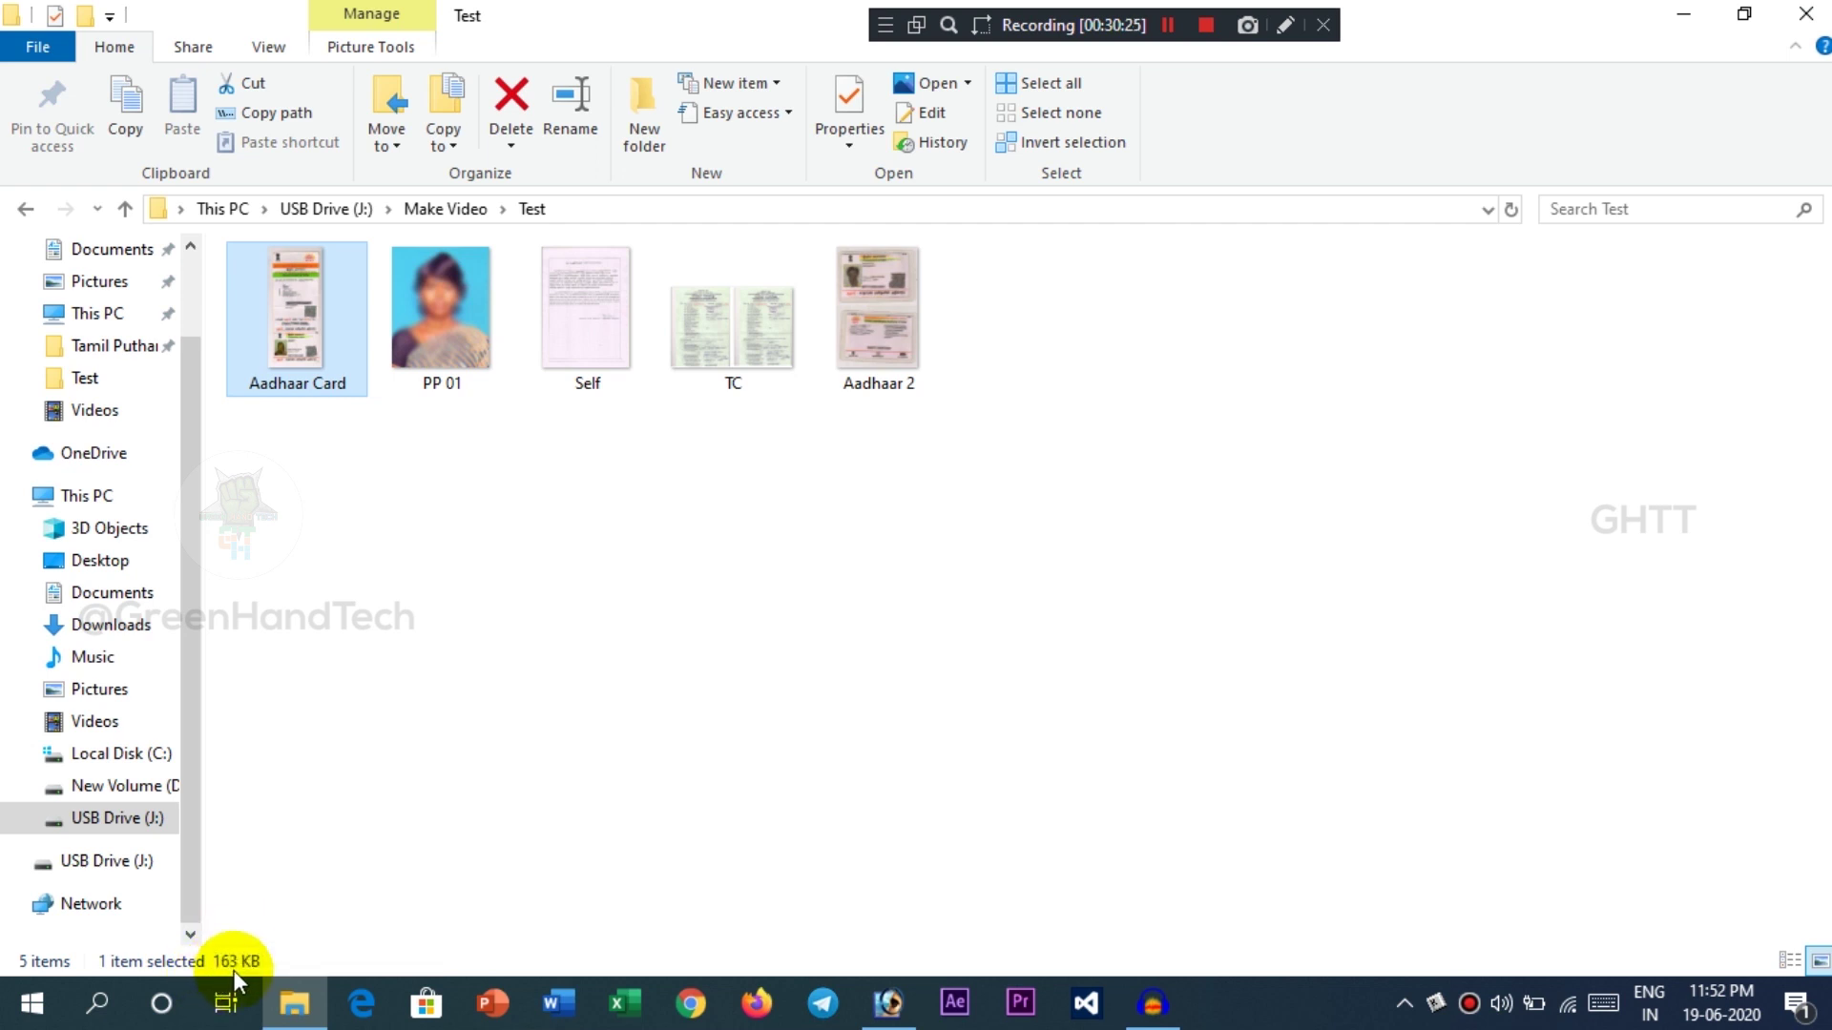
{"action": "left_click", "coordinate": [443, 355]}
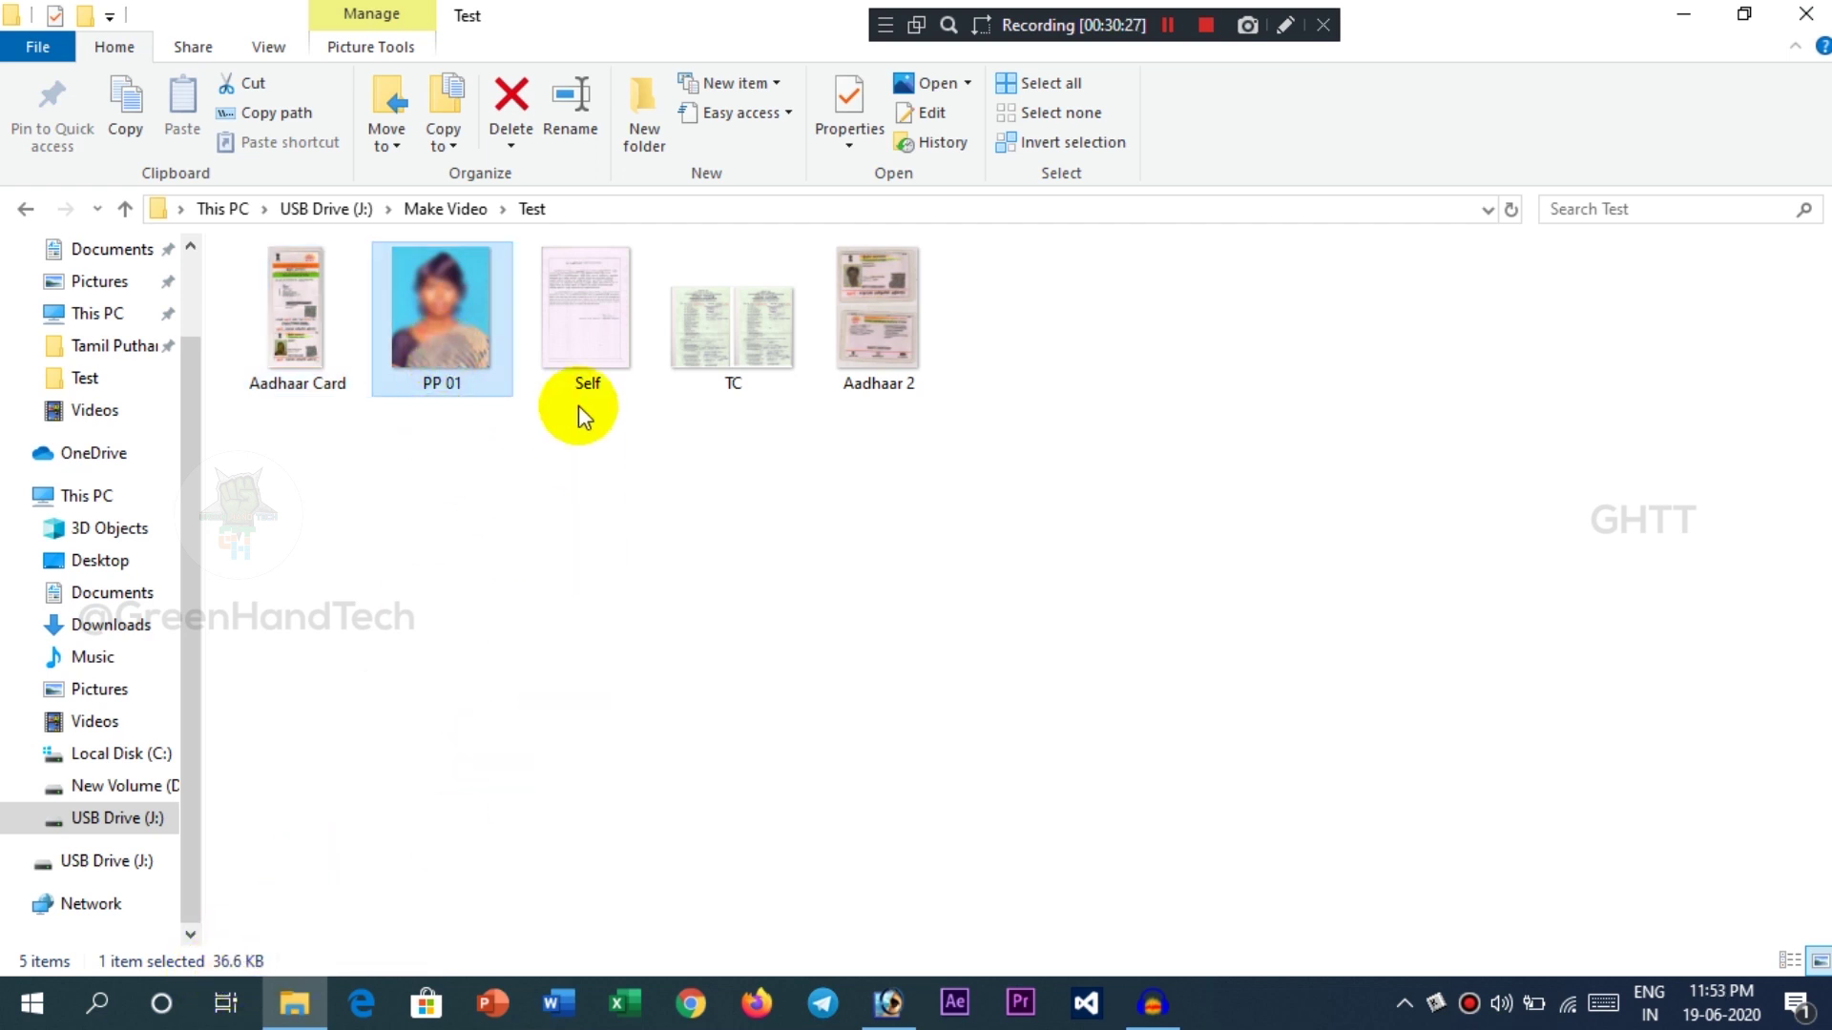
{"action": "left_click", "coordinate": [583, 365]}
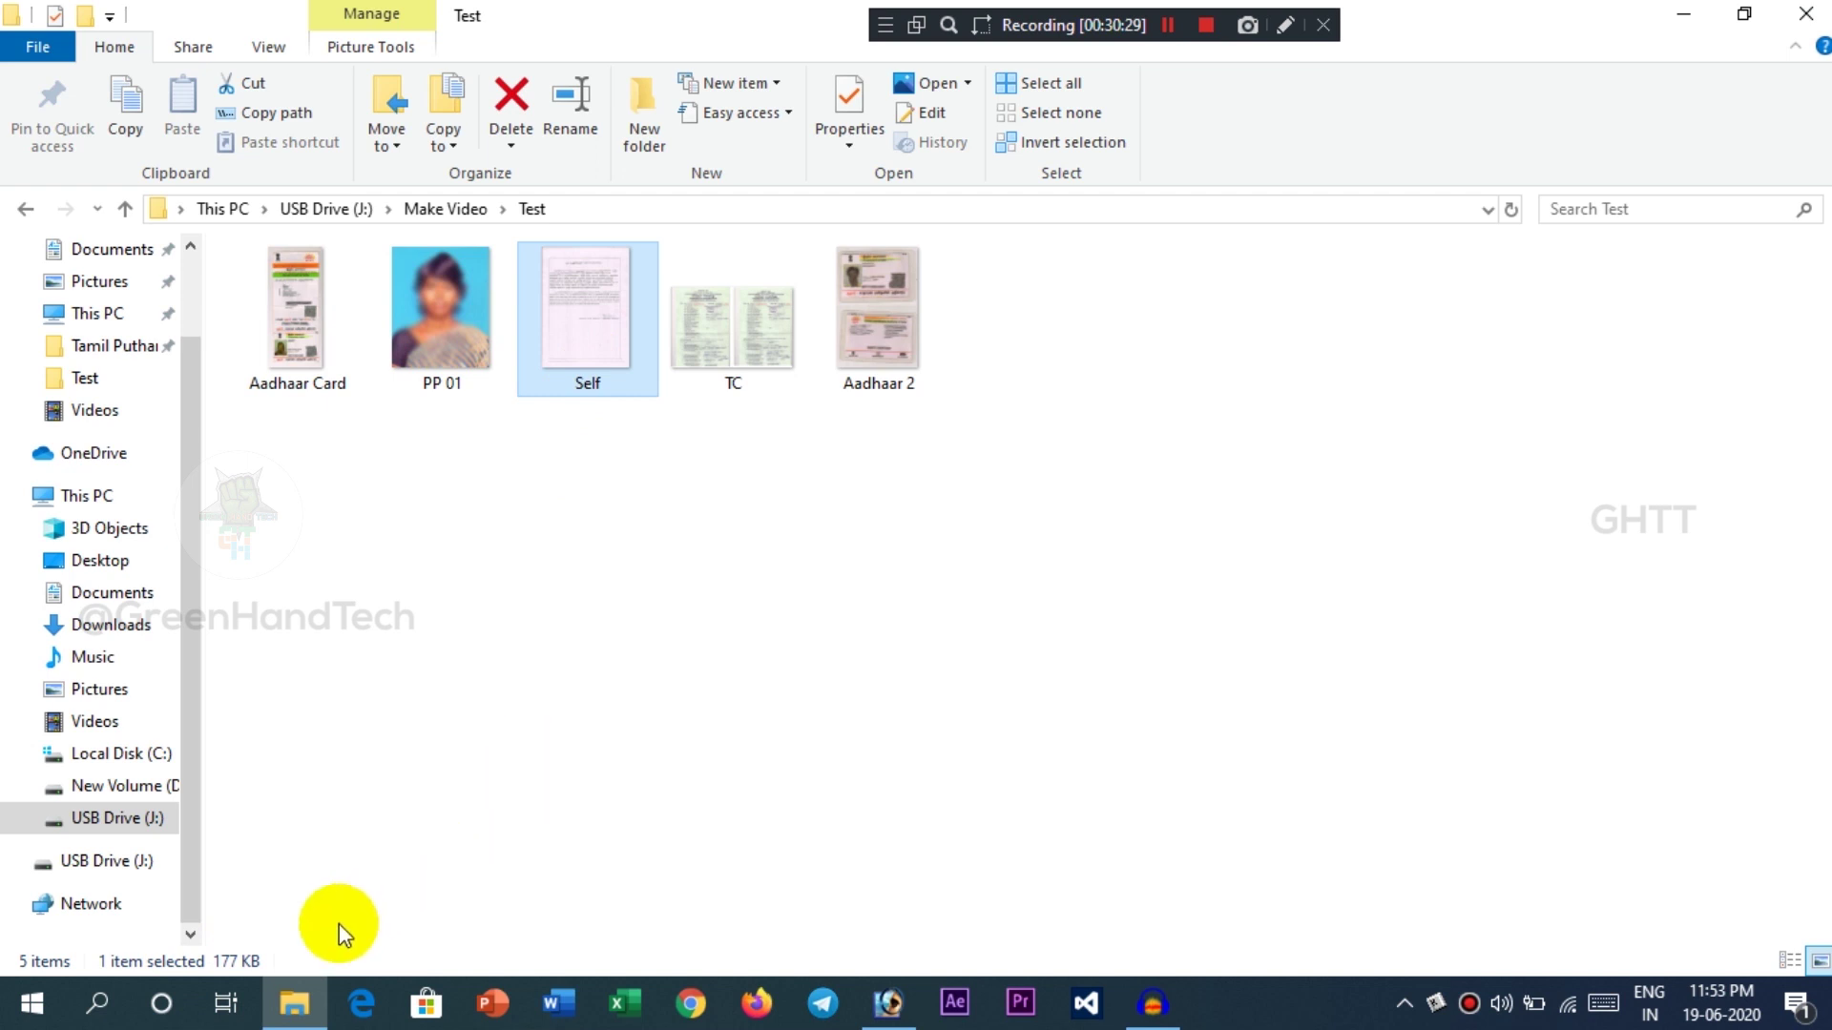
{"action": "left_click", "coordinate": [771, 353]}
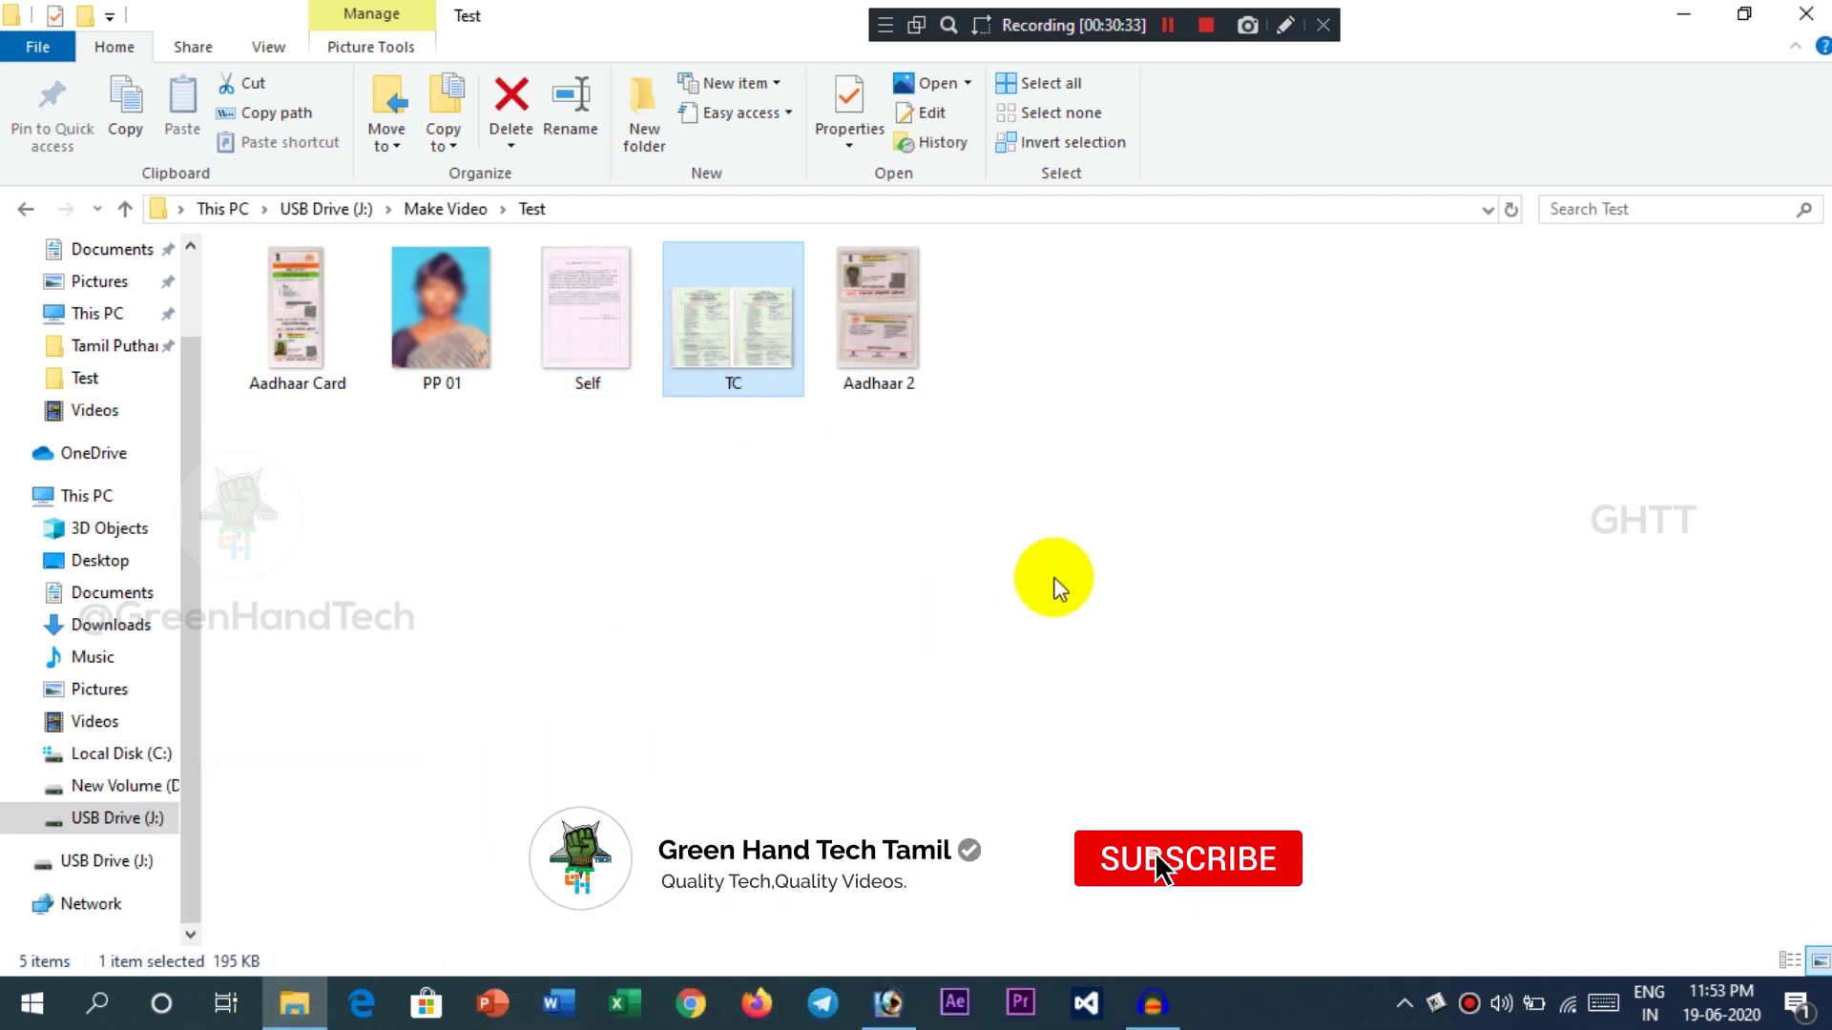
{"action": "left_click_drag", "start_coordinate": [1002, 561], "coordinate": [593, 601]}
{"action": "key", "text": "ctrl+a"}
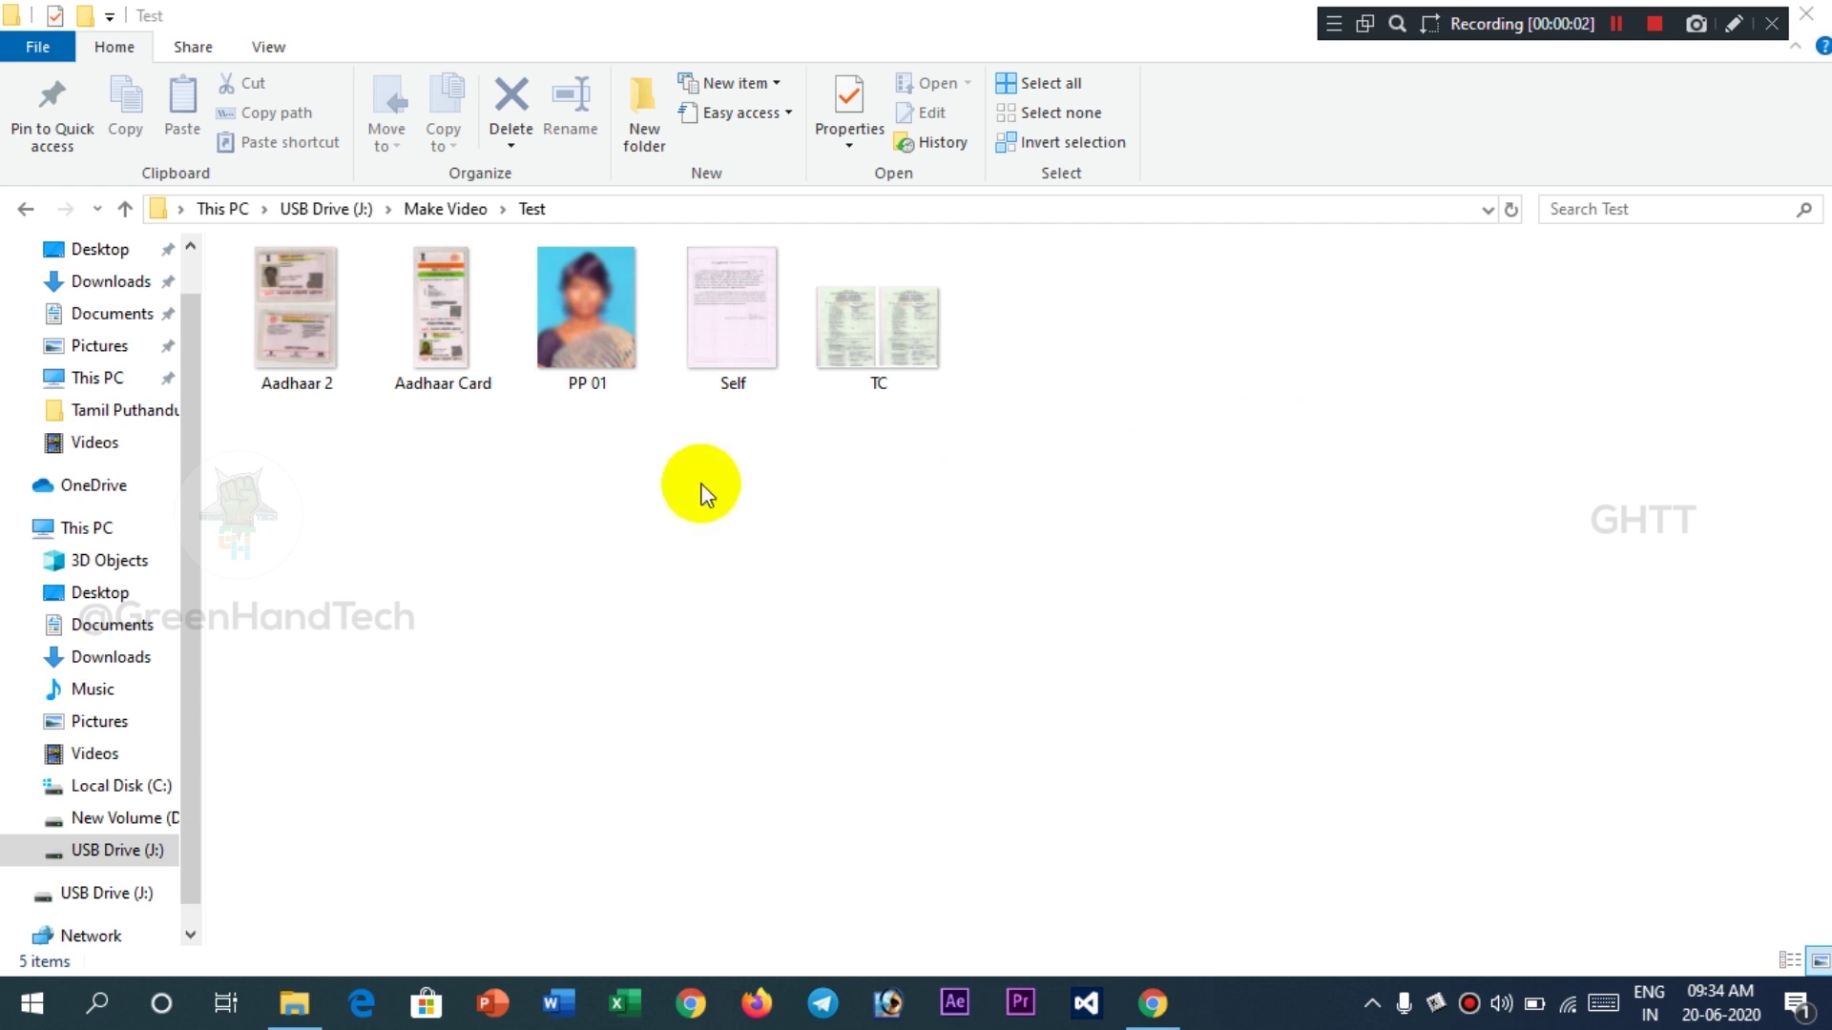
- Open Aadhaar 2 in Photos, zoom in and pan to the card's back, then fit it again
{"action": "left_click", "coordinate": [313, 370]}
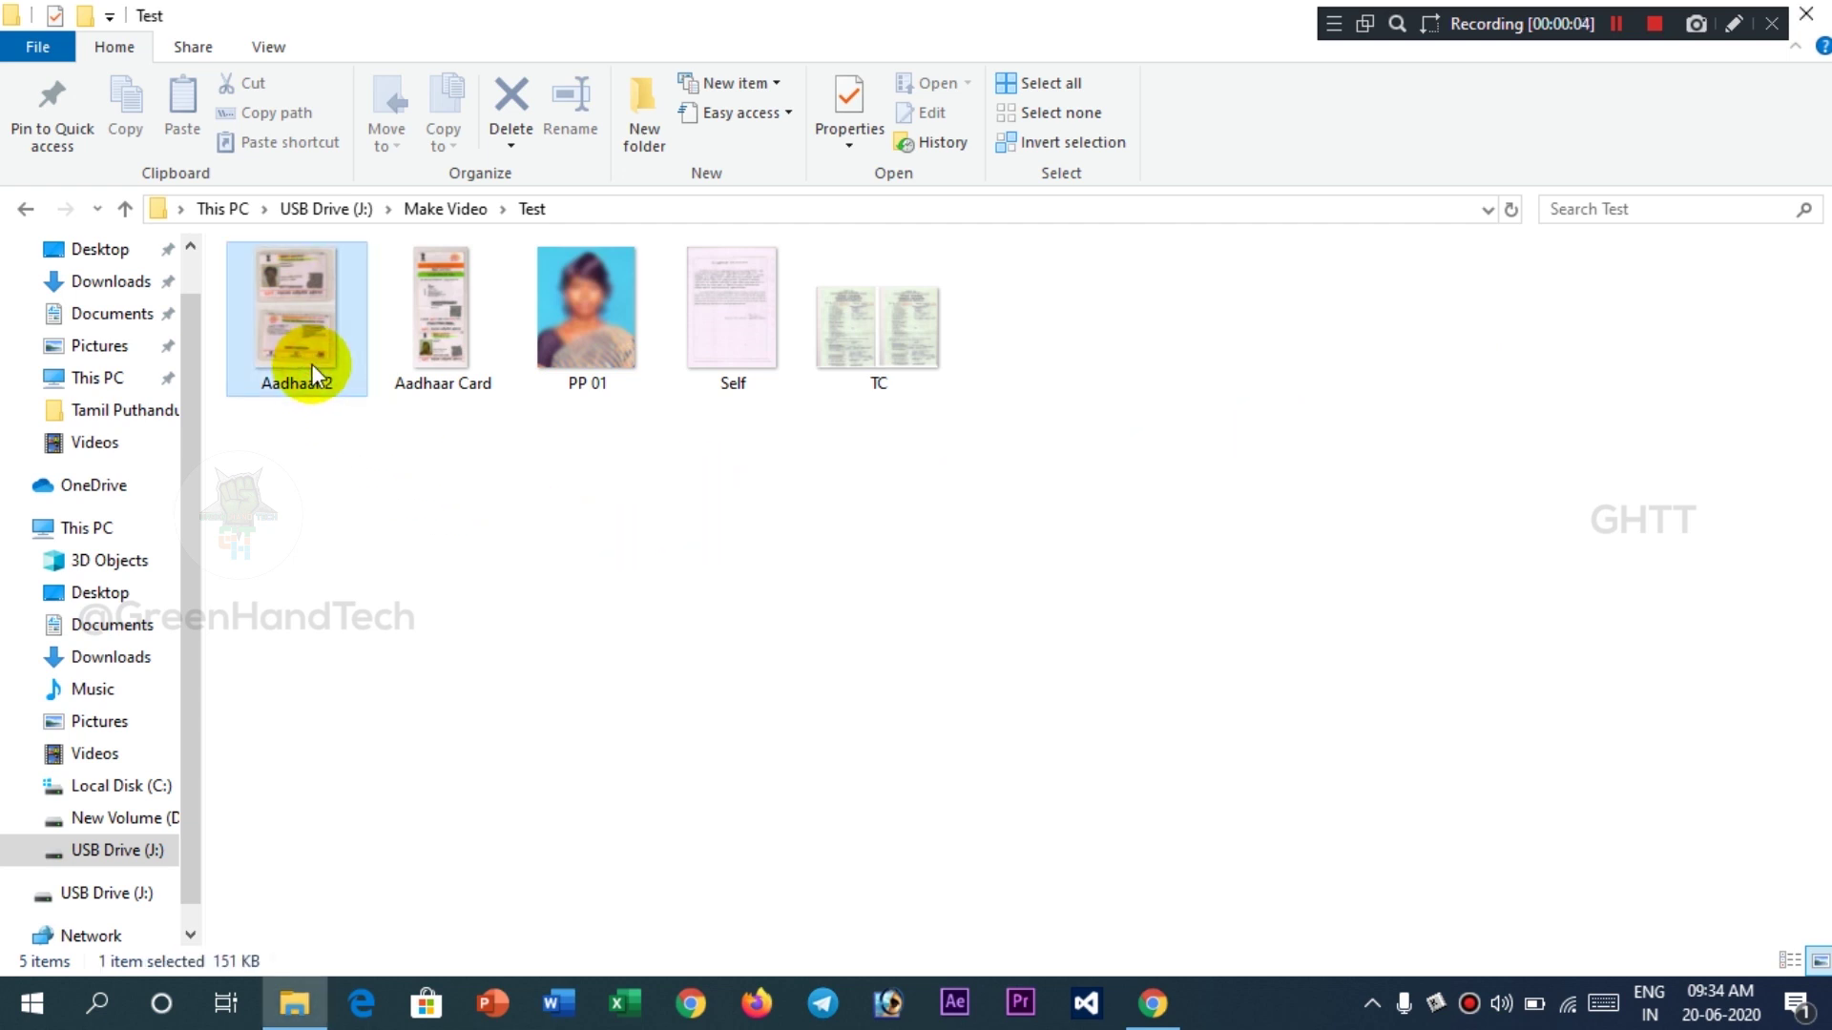
{"action": "double_click", "coordinate": [311, 364]}
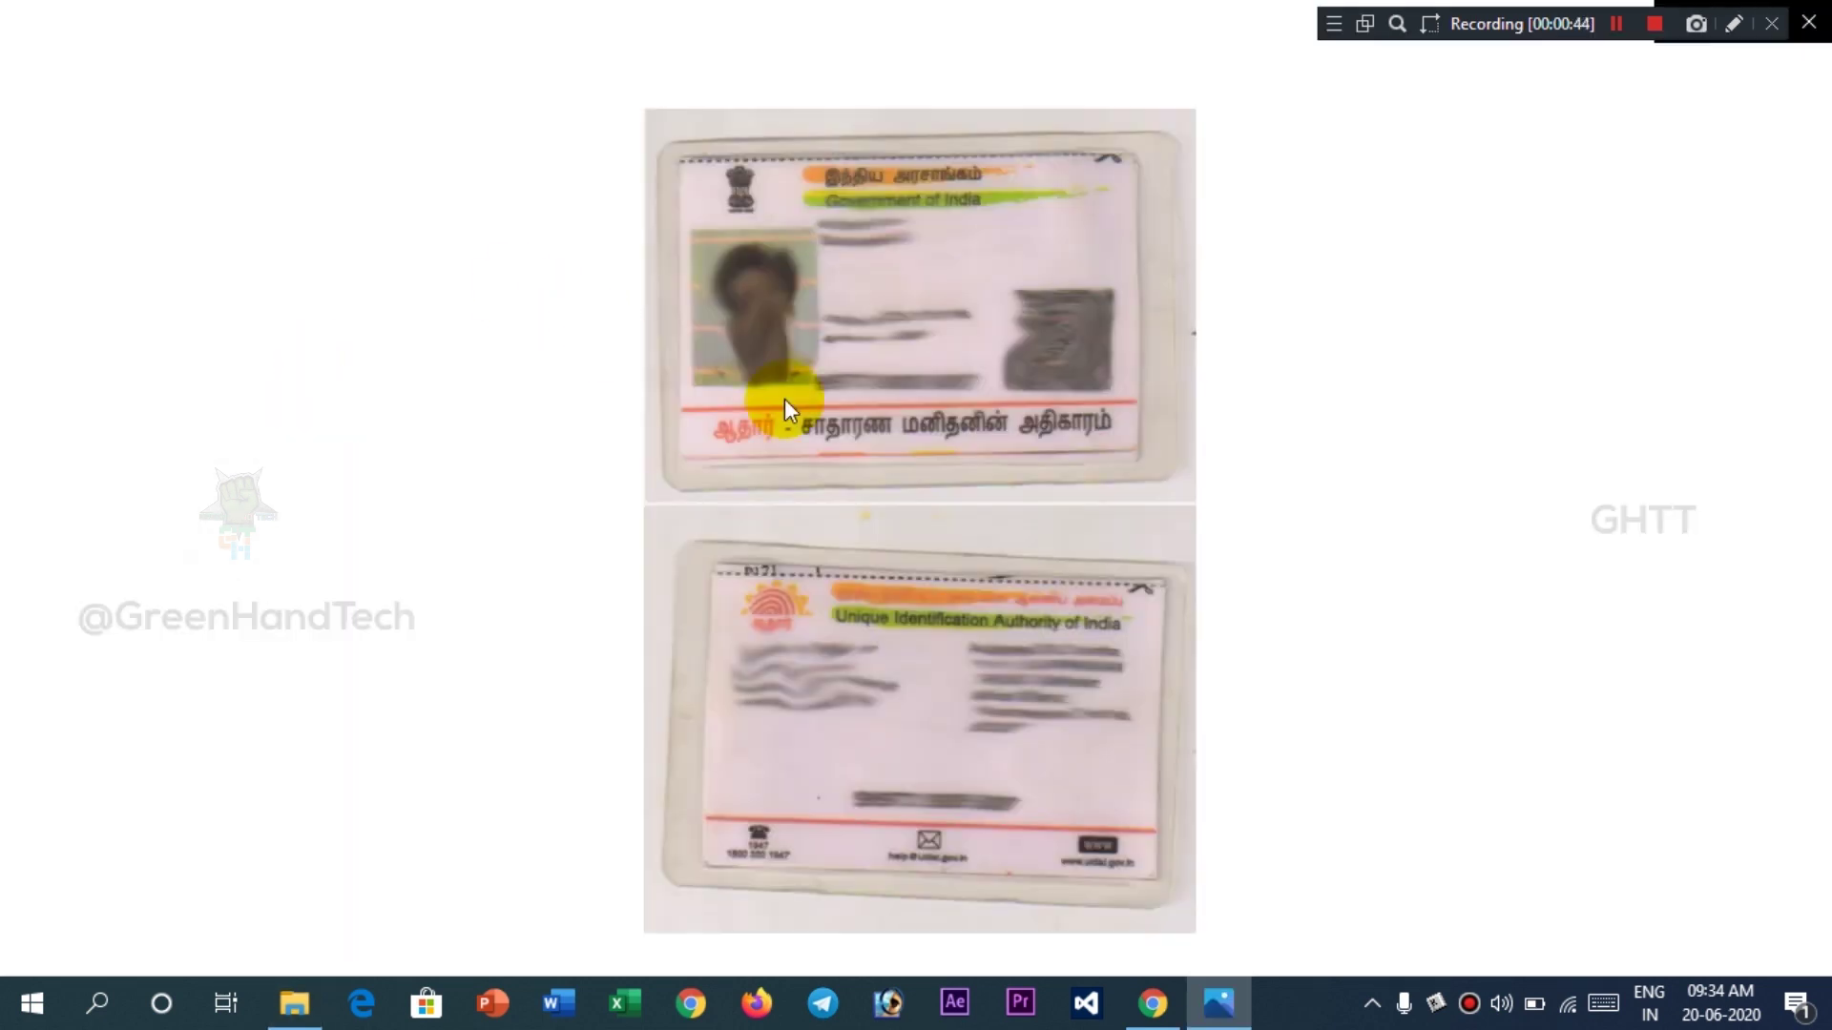
{"action": "scroll", "coordinate": [906, 461], "scroll_direction": "up", "scroll_amount": 3}
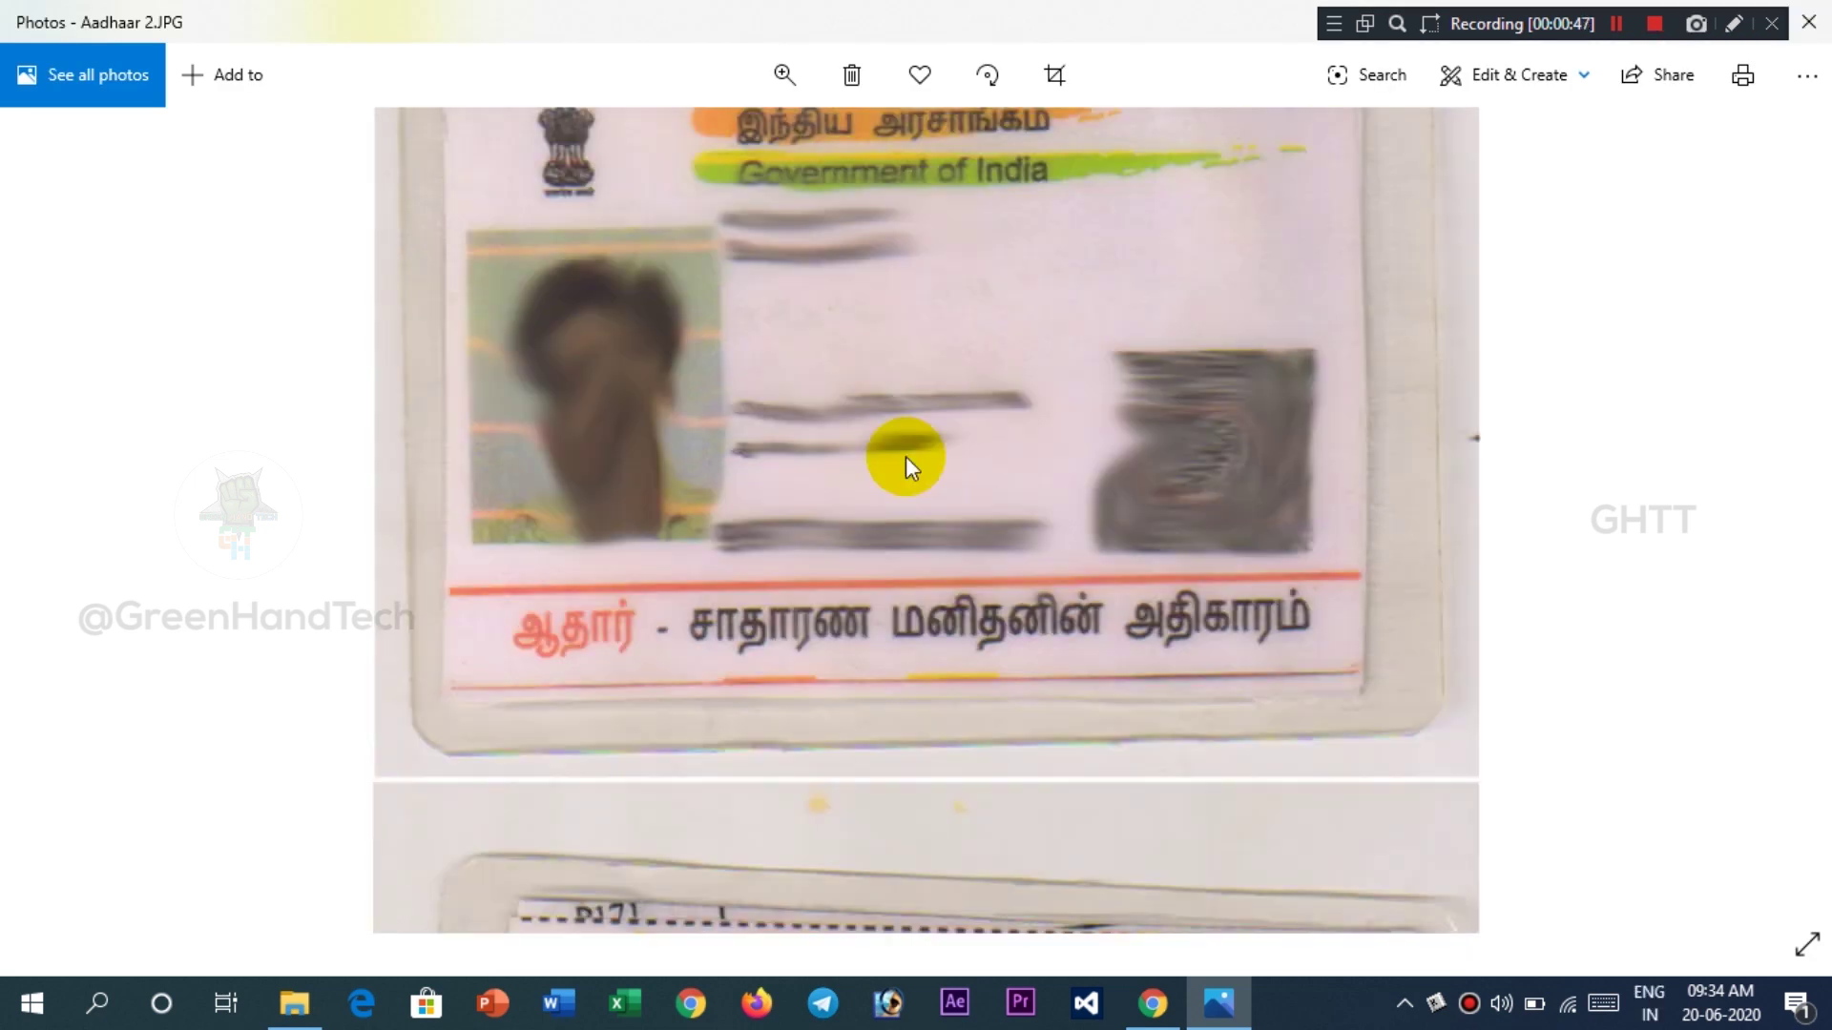
{"action": "left_click_drag", "start_coordinate": [906, 462], "coordinate": [786, 96]}
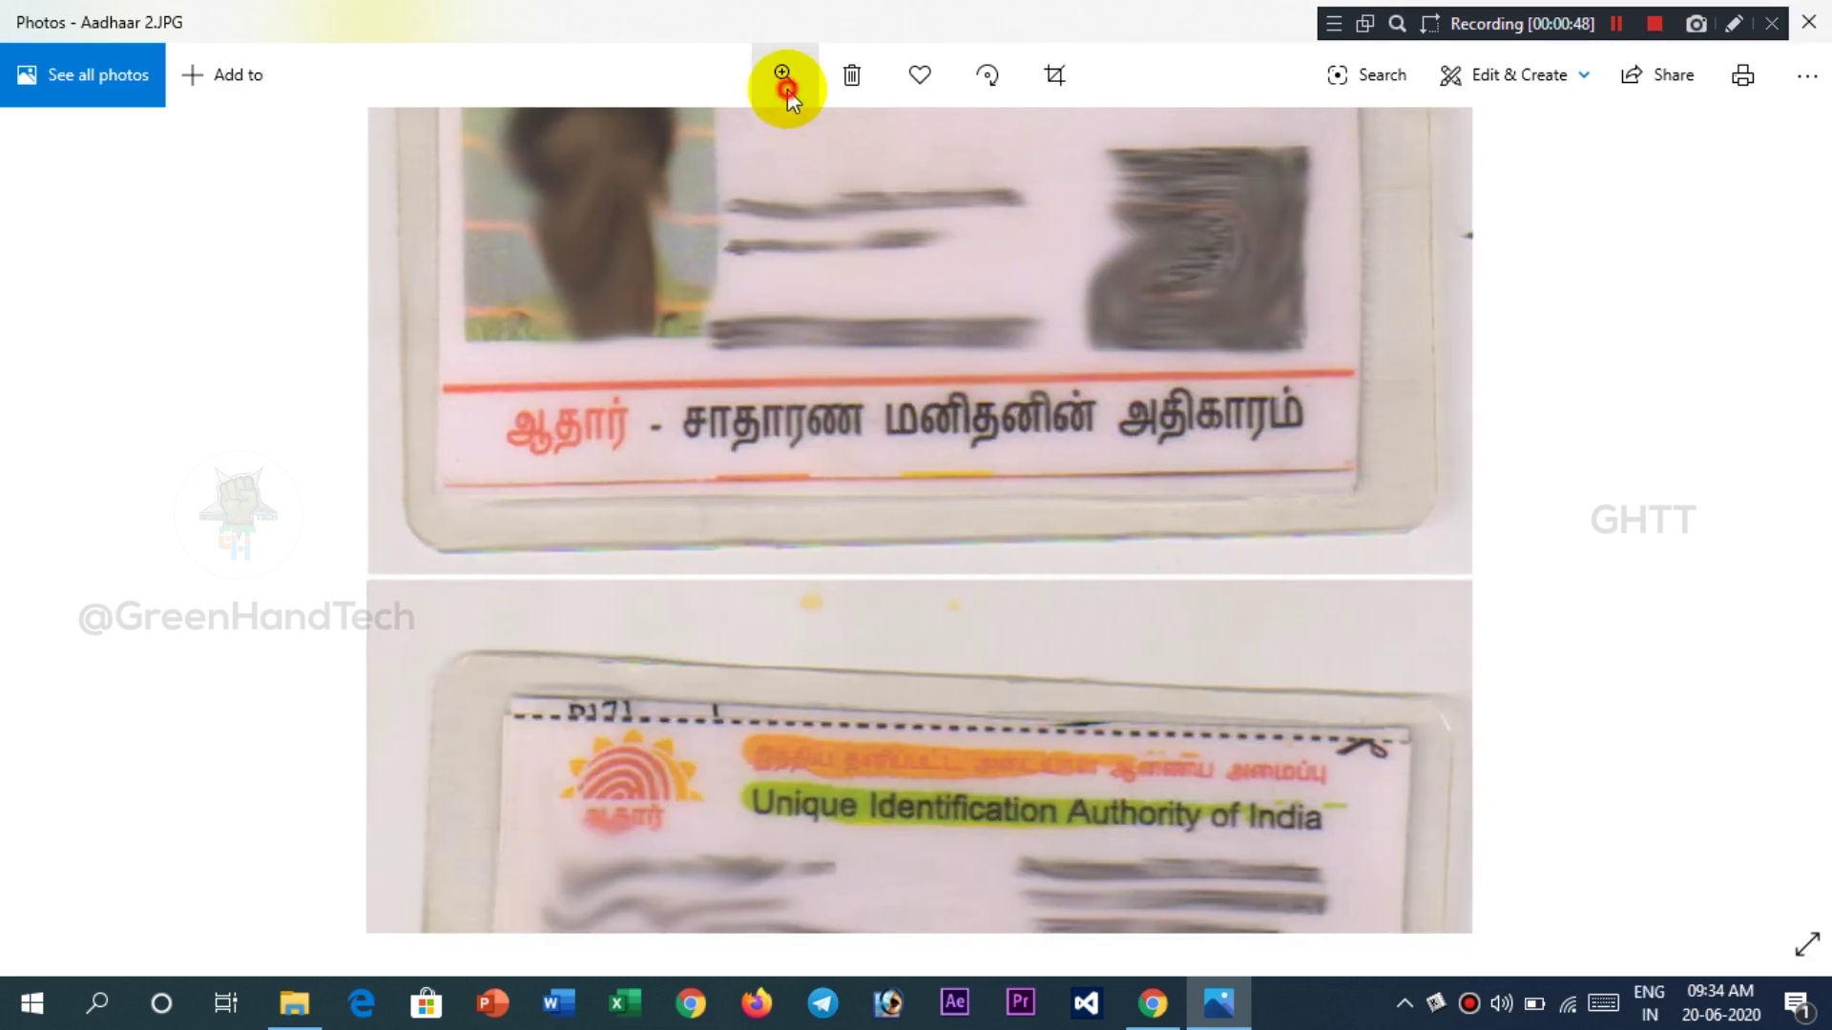
{"action": "left_click_drag", "start_coordinate": [716, 150], "coordinate": [667, 147]}
{"action": "left_click_drag", "start_coordinate": [969, 421], "coordinate": [1280, 421]}
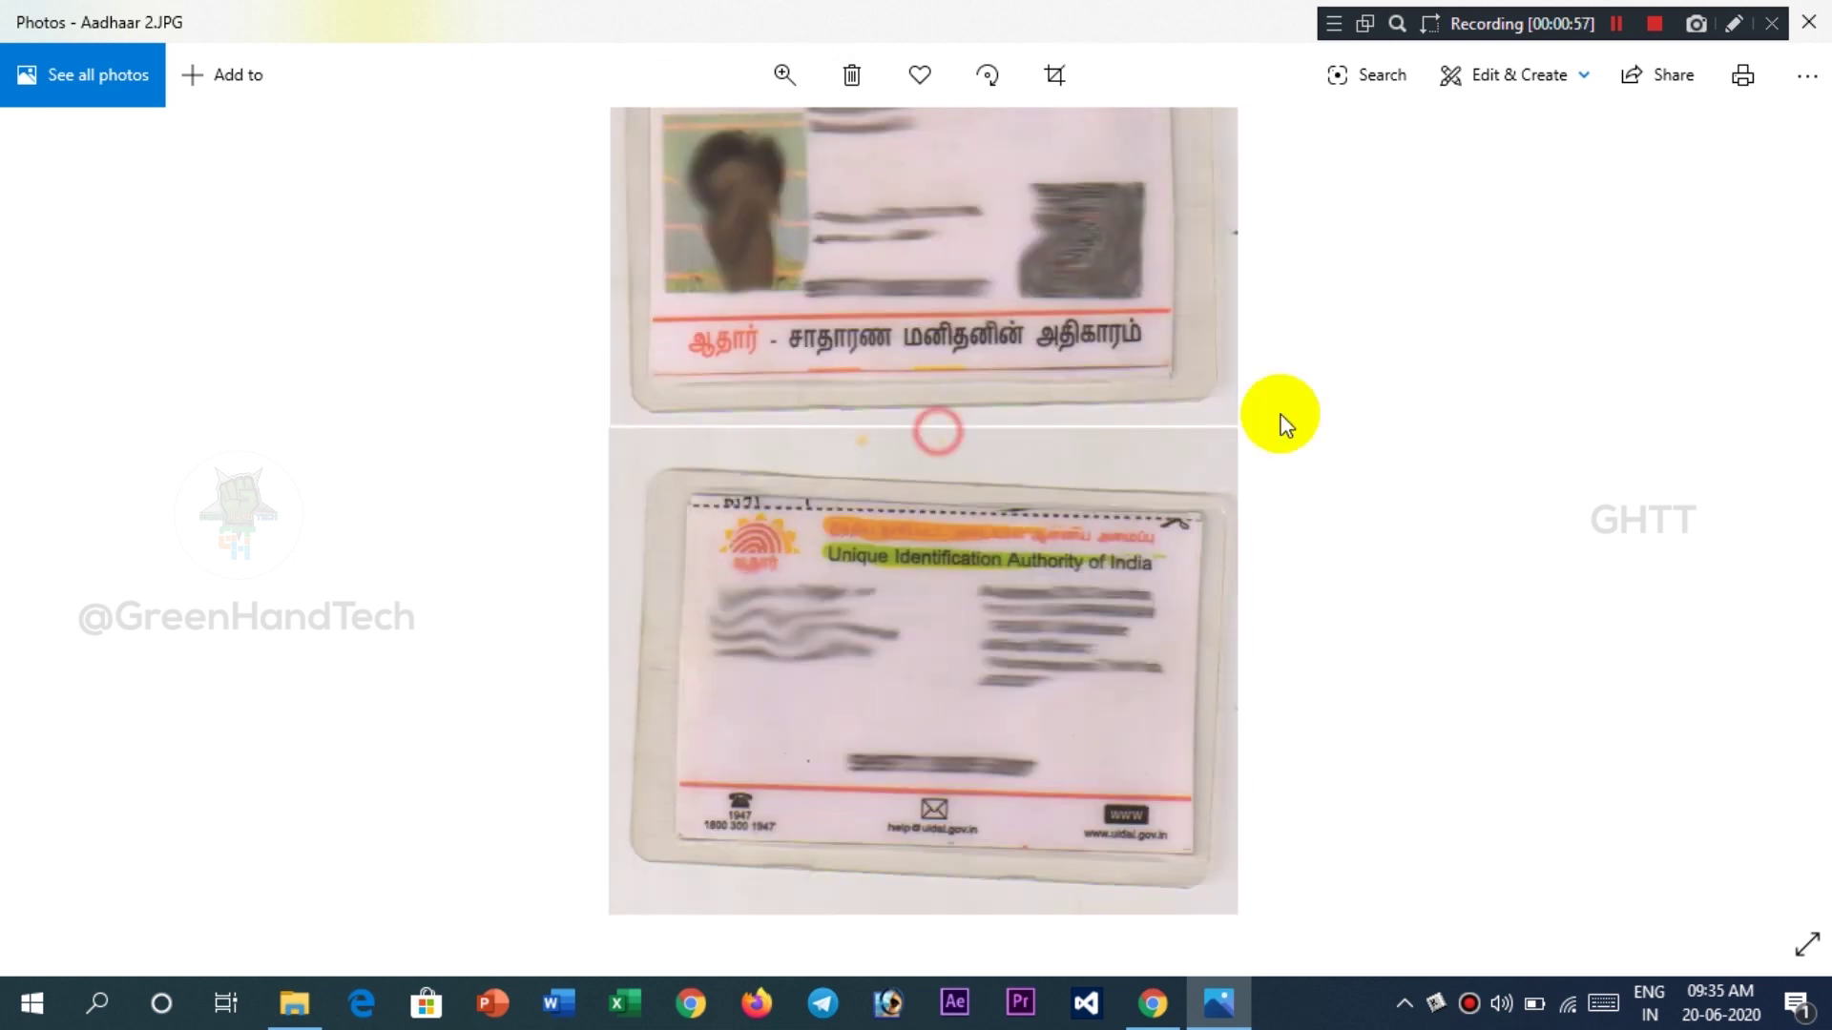
- Page to the Aadhaar Card image and zoom in, then enlarge the PP 01 passport photo
{"action": "left_click", "coordinate": [1761, 509]}
{"action": "scroll", "coordinate": [1012, 477], "scroll_direction": "up", "scroll_amount": 3}
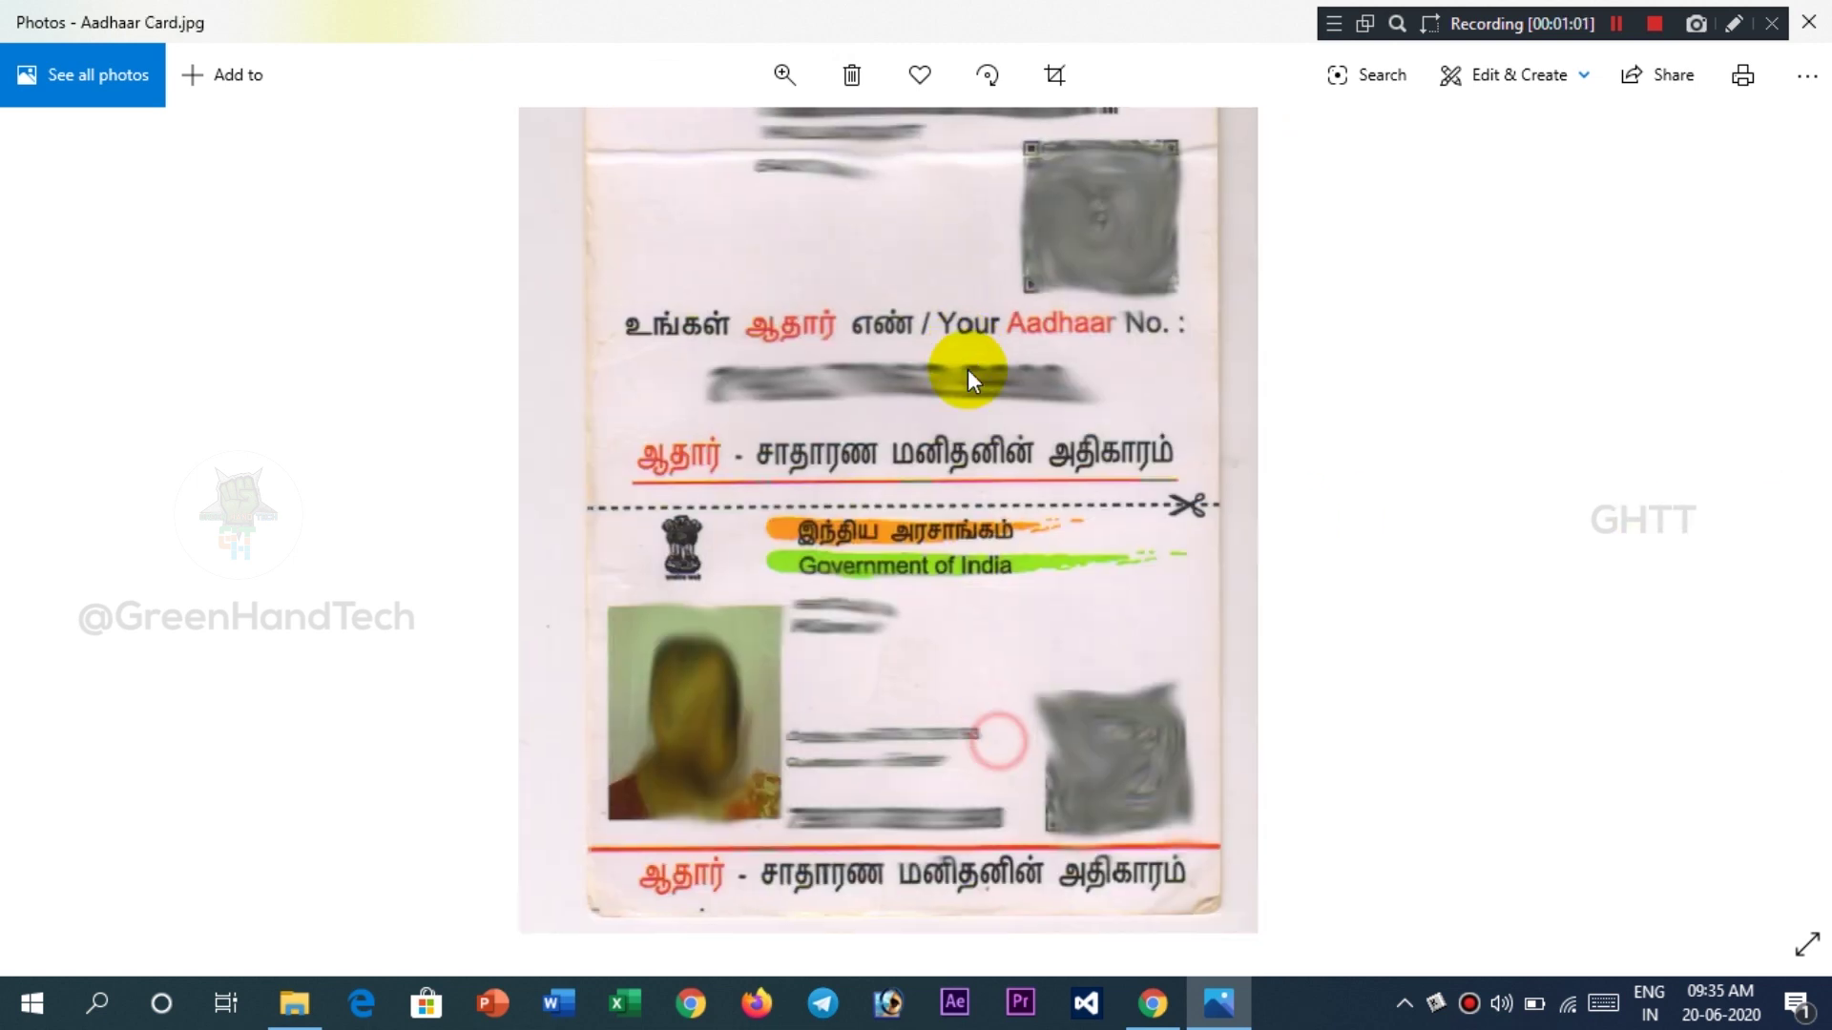
{"action": "left_click", "coordinate": [784, 75]}
{"action": "scroll", "coordinate": [806, 311], "scroll_direction": "up", "scroll_amount": 3}
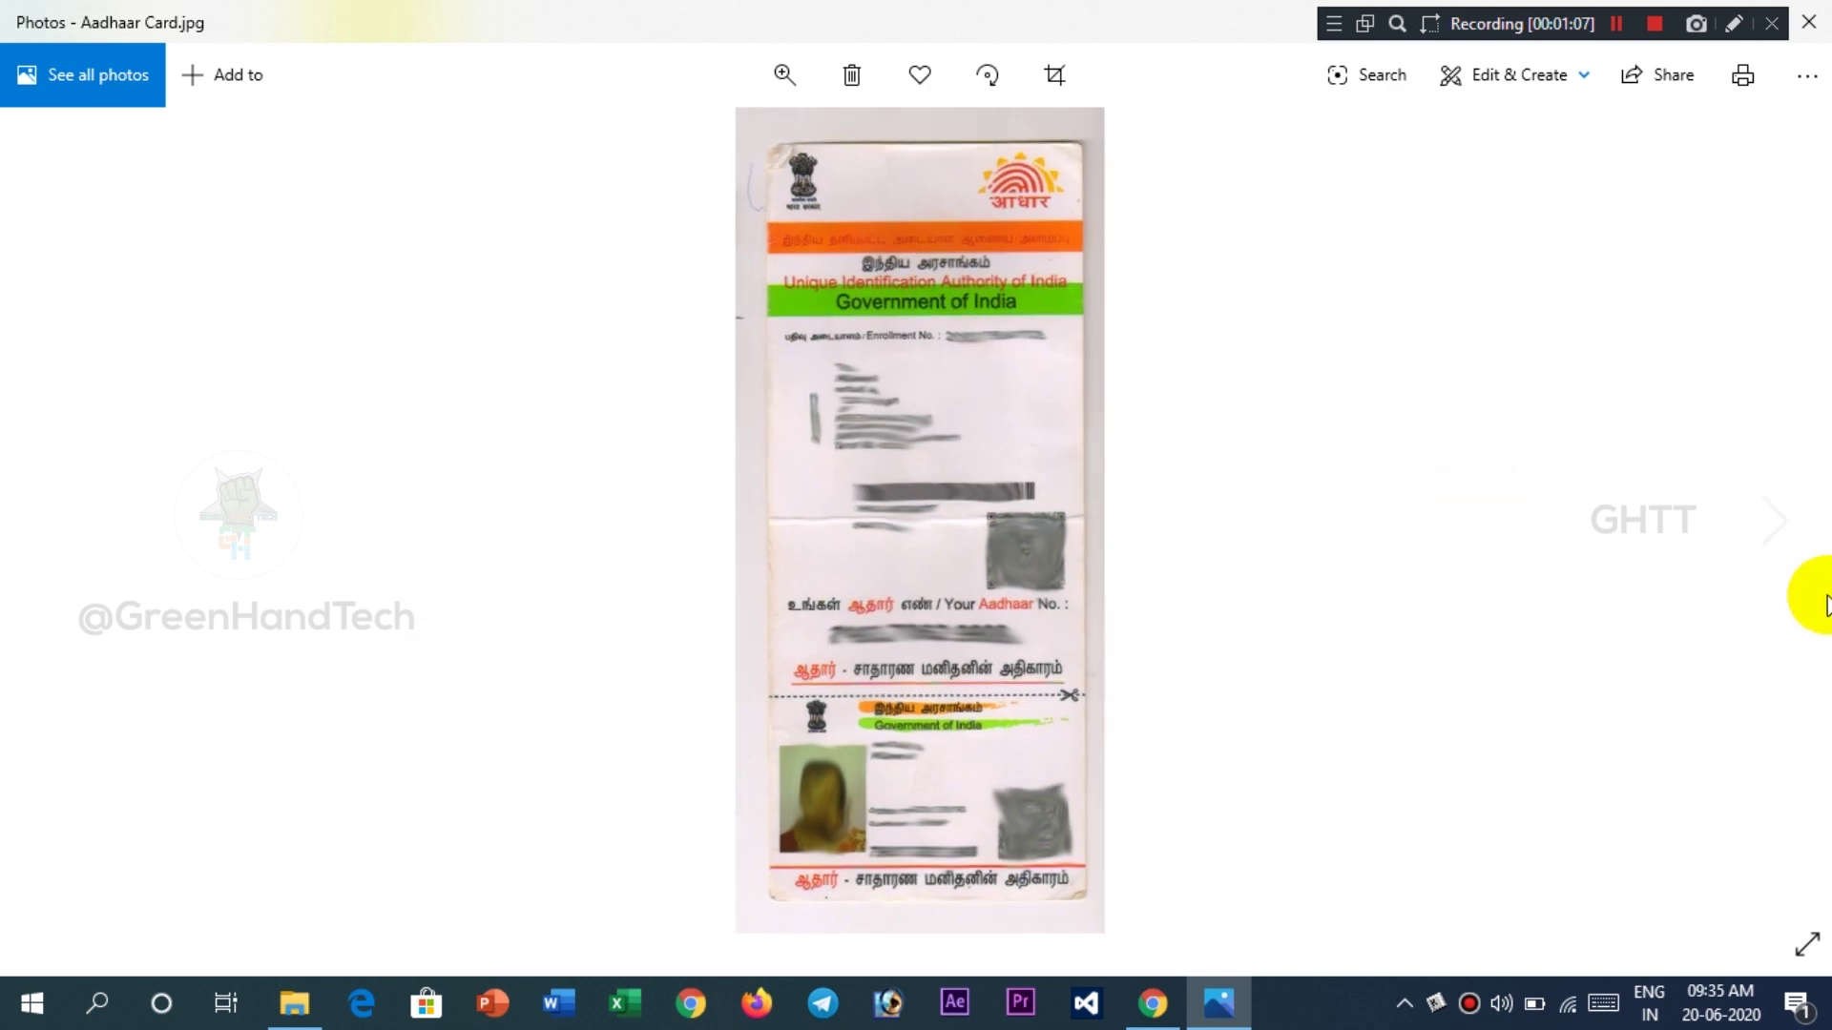
{"action": "left_click", "coordinate": [1765, 517]}
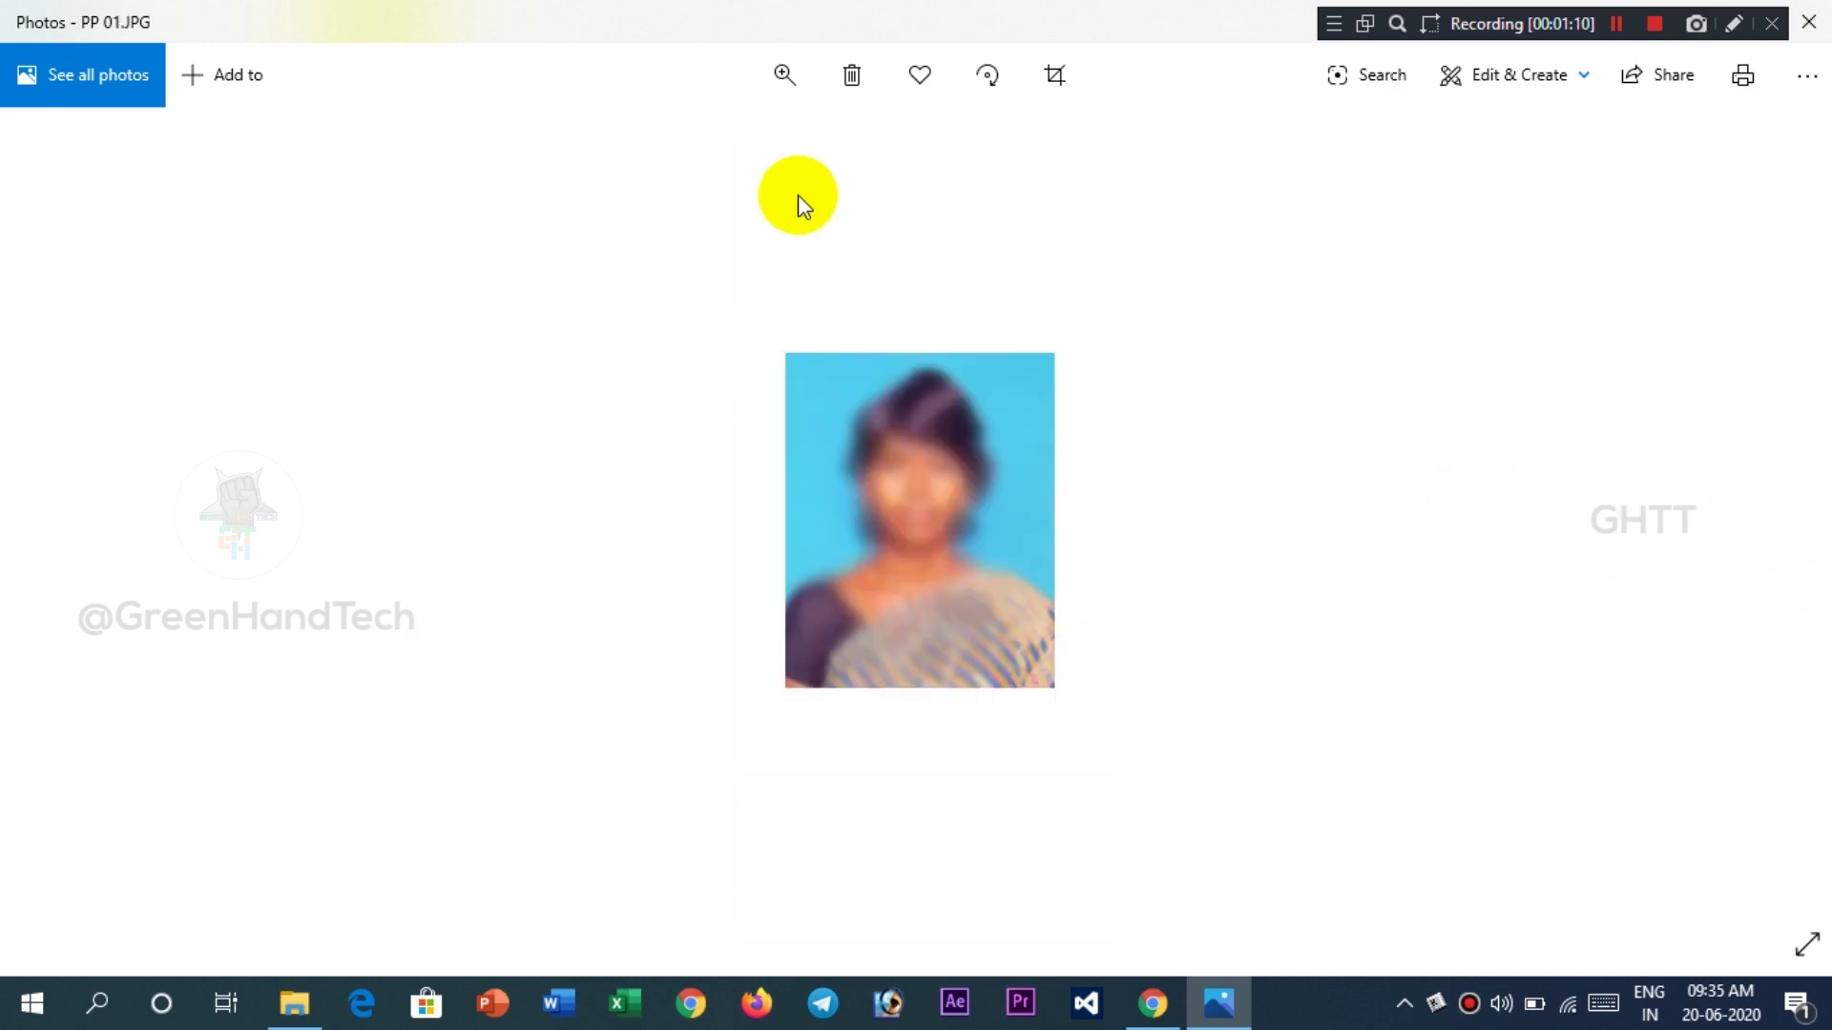
{"action": "left_click", "coordinate": [786, 78]}
{"action": "left_click_drag", "start_coordinate": [731, 145], "coordinate": [772, 146]}
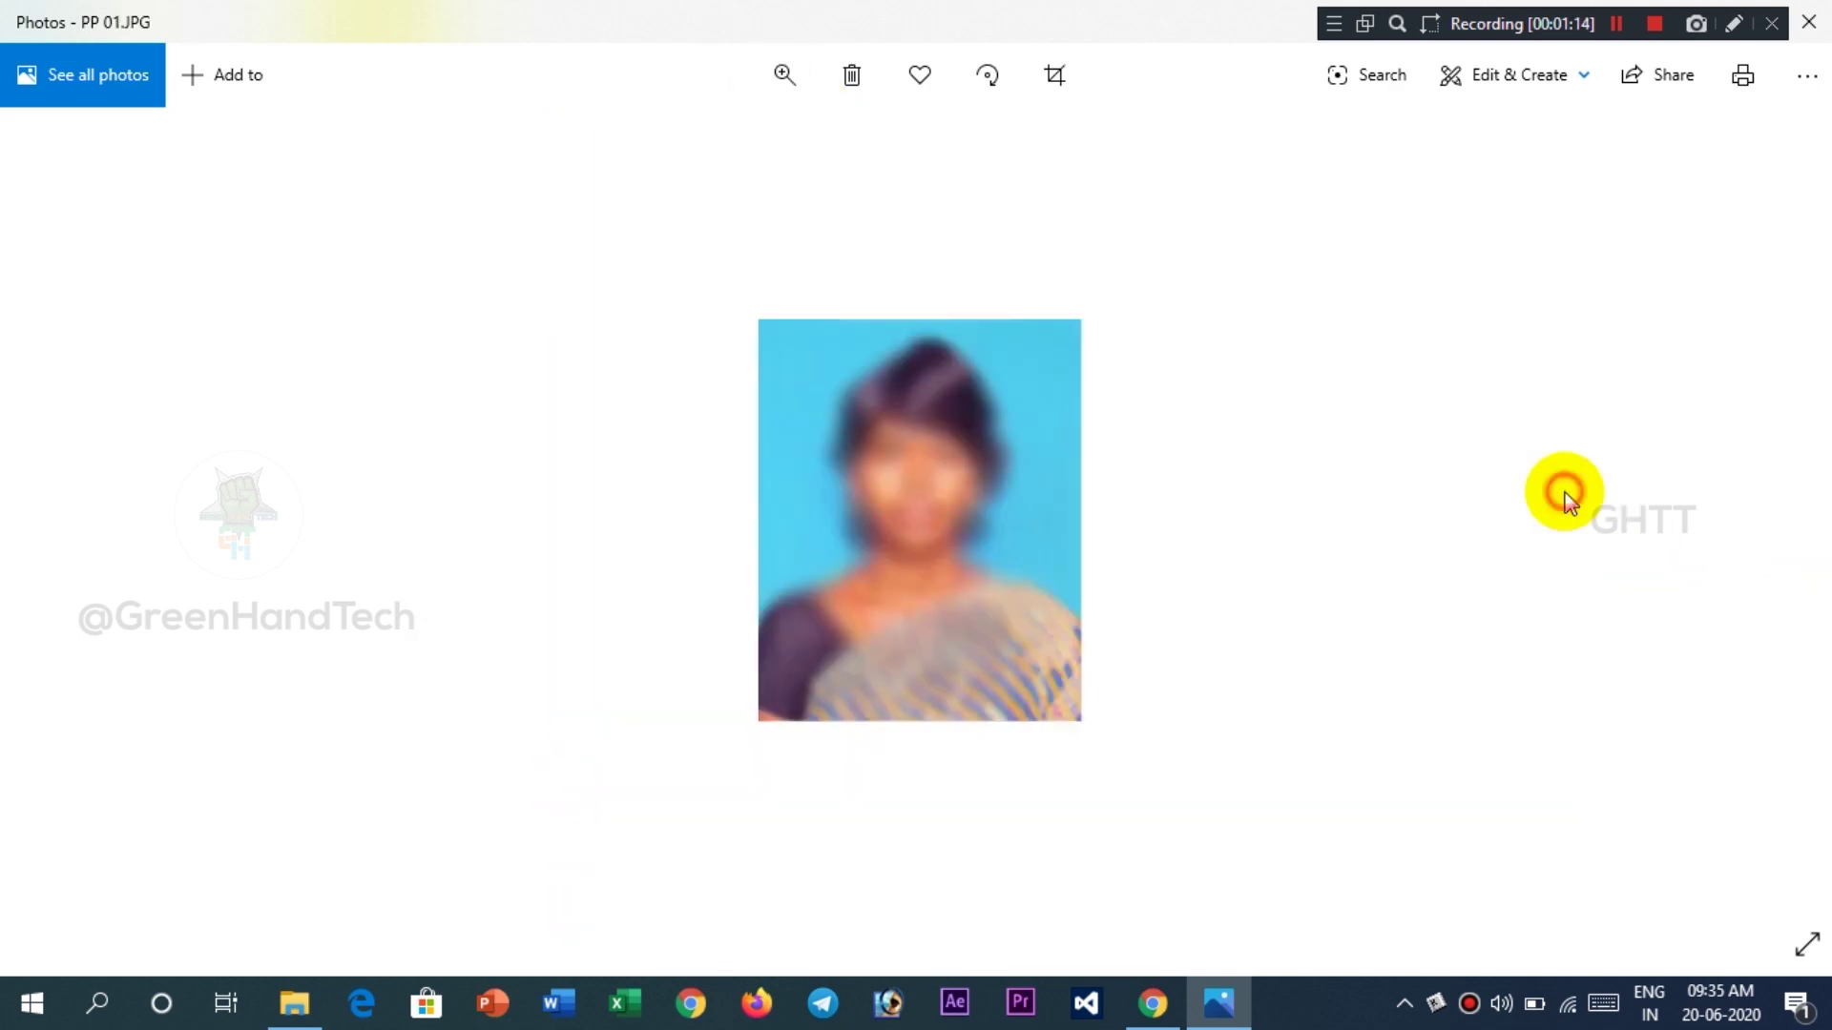
- Zoom into and back out of the Self declaration, then fit the TC certificates in the window
{"action": "left_click", "coordinate": [1799, 563]}
{"action": "left_click", "coordinate": [784, 76]}
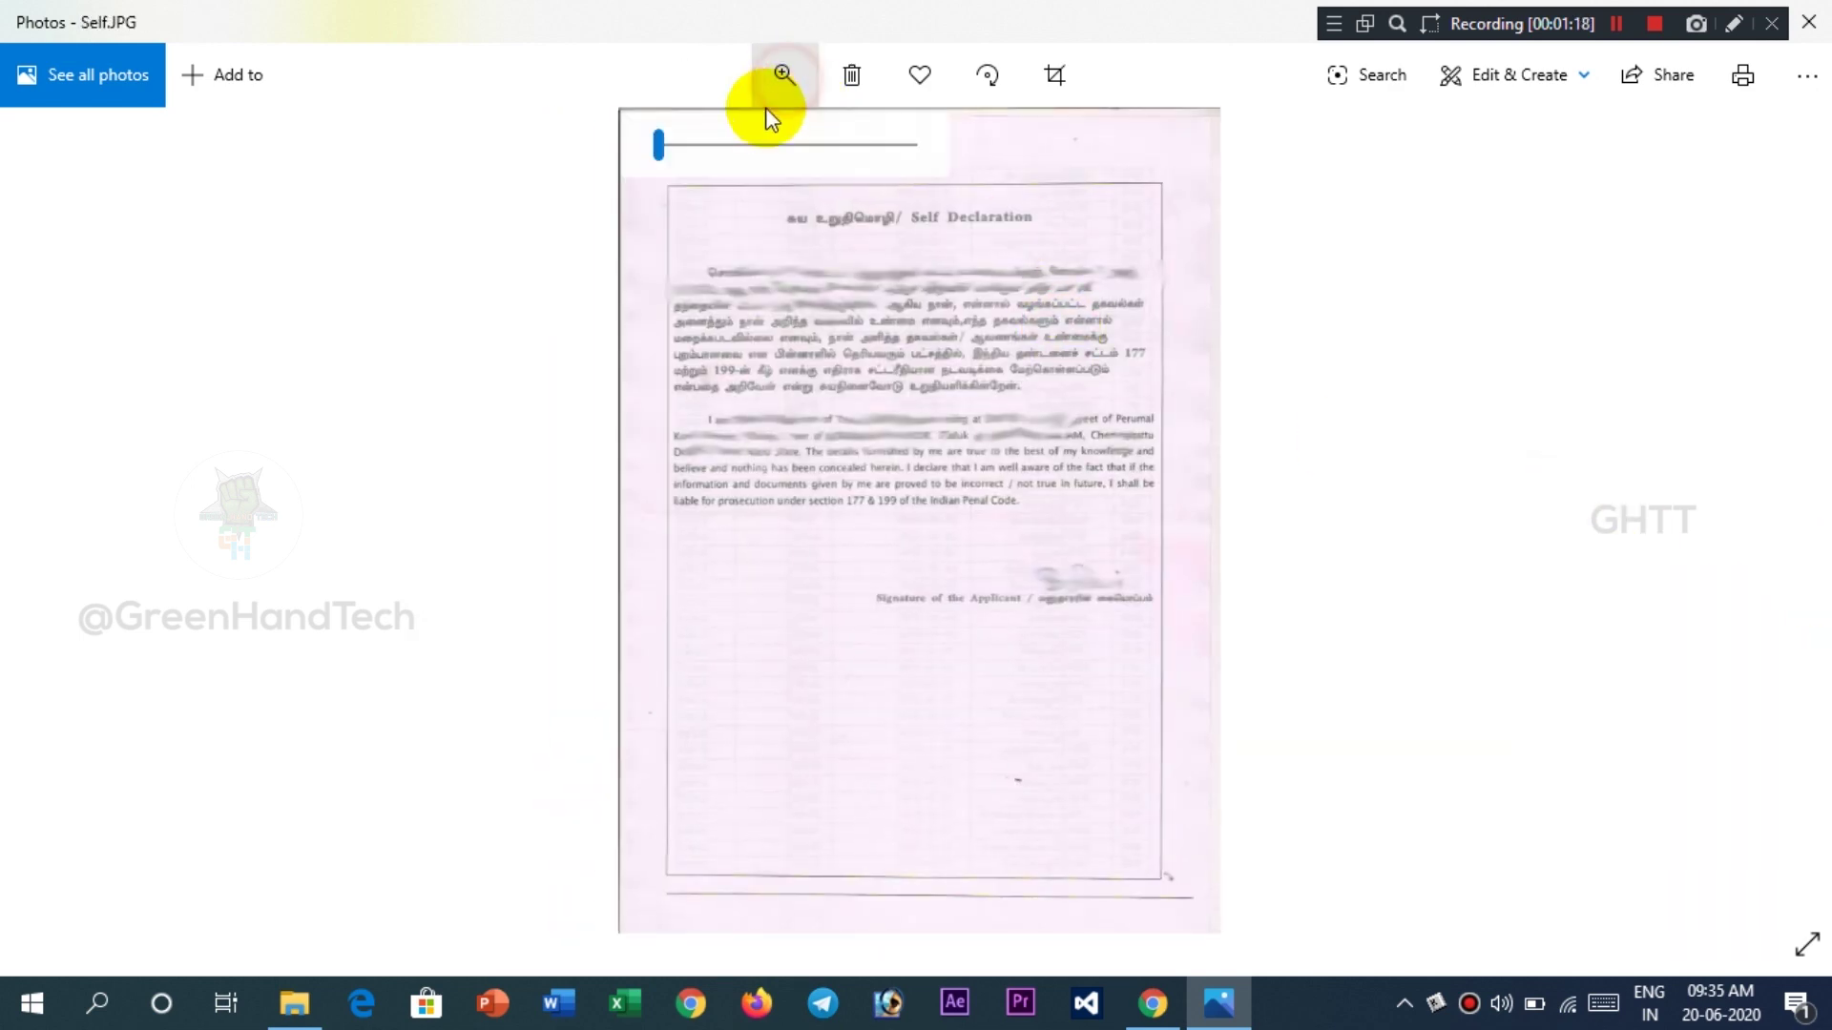
{"action": "left_click", "coordinate": [762, 143]}
{"action": "left_click_drag", "start_coordinate": [761, 139], "coordinate": [656, 143]}
{"action": "left_click", "coordinate": [1799, 517]}
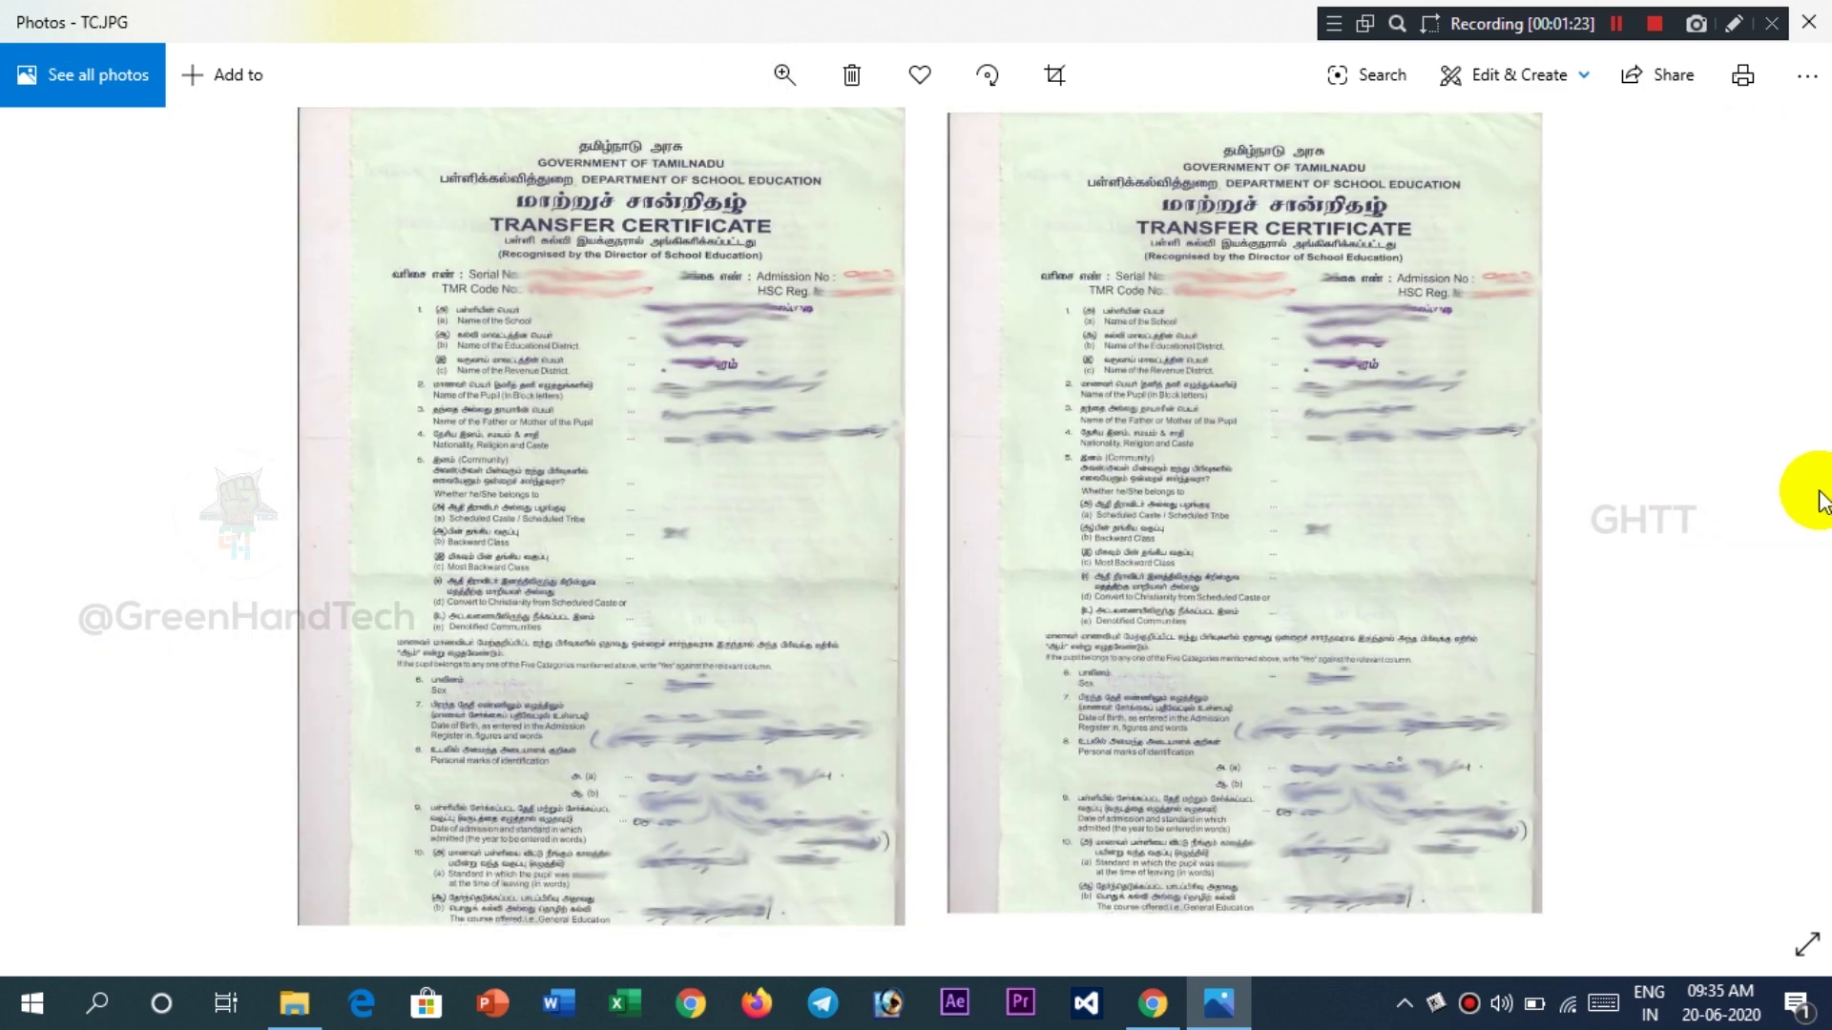
{"action": "left_click", "coordinate": [784, 76]}
{"action": "left_click", "coordinate": [759, 145]}
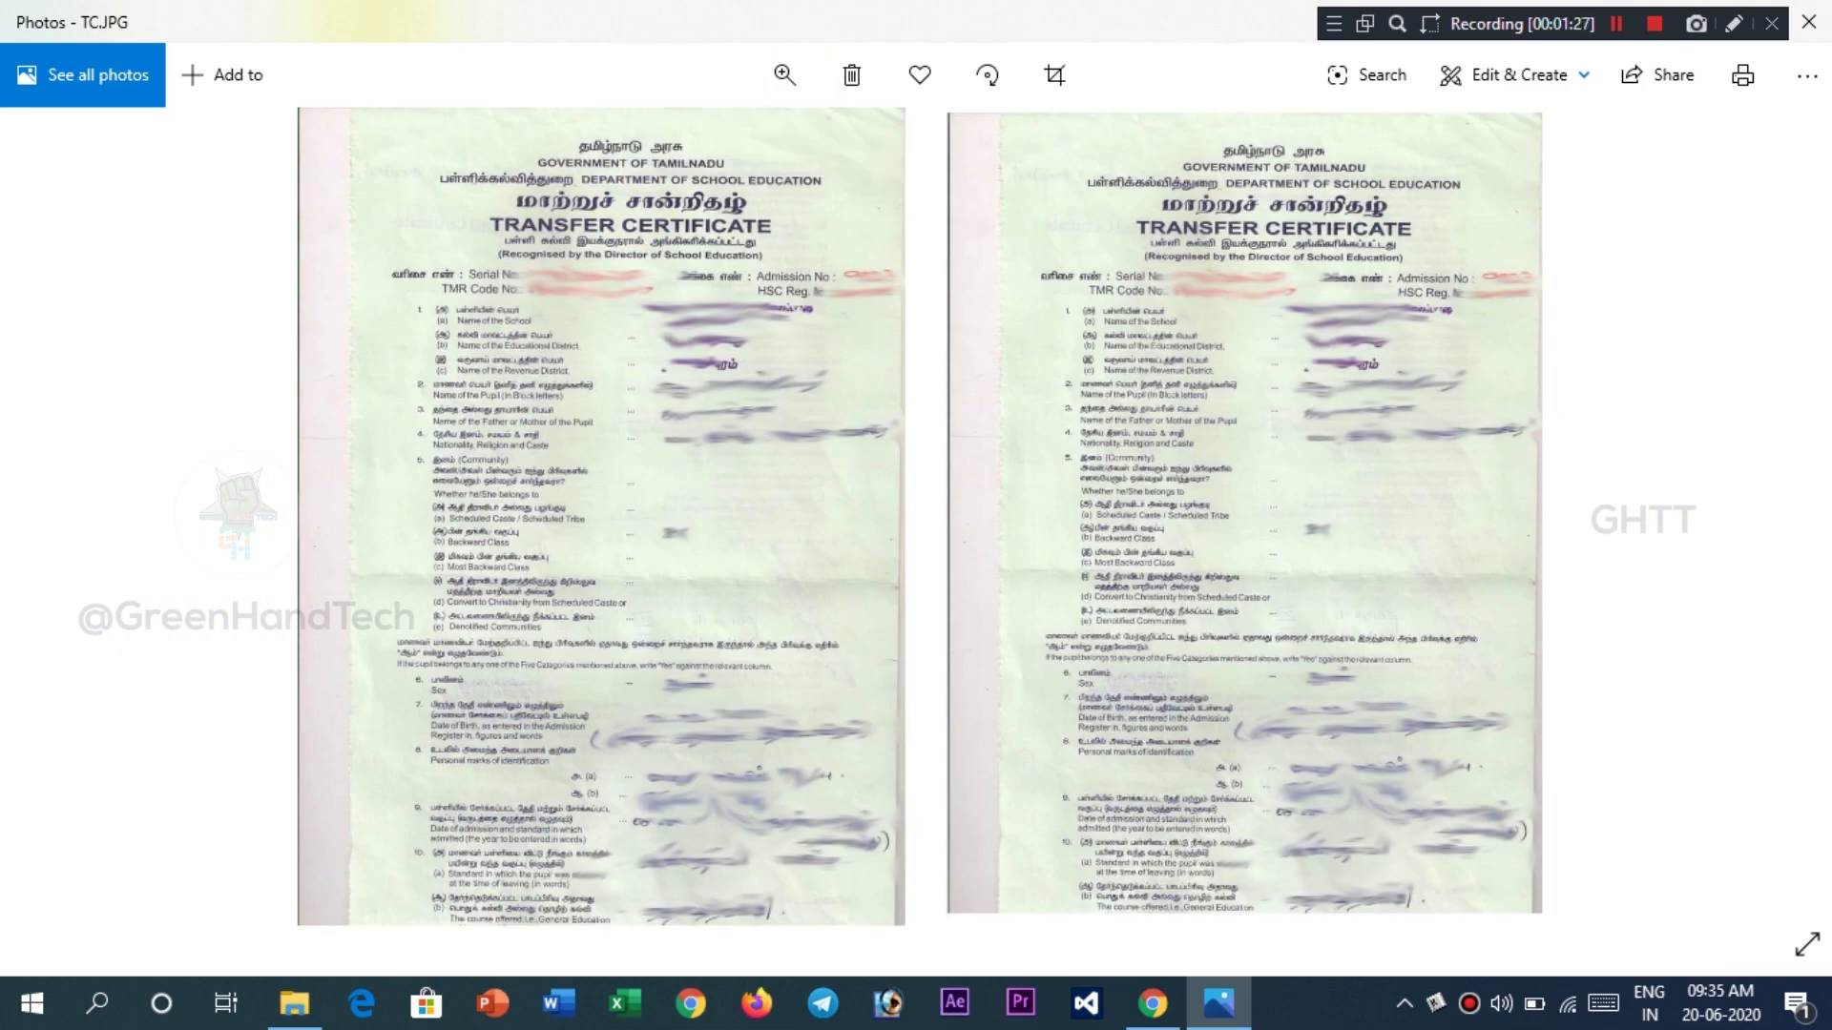